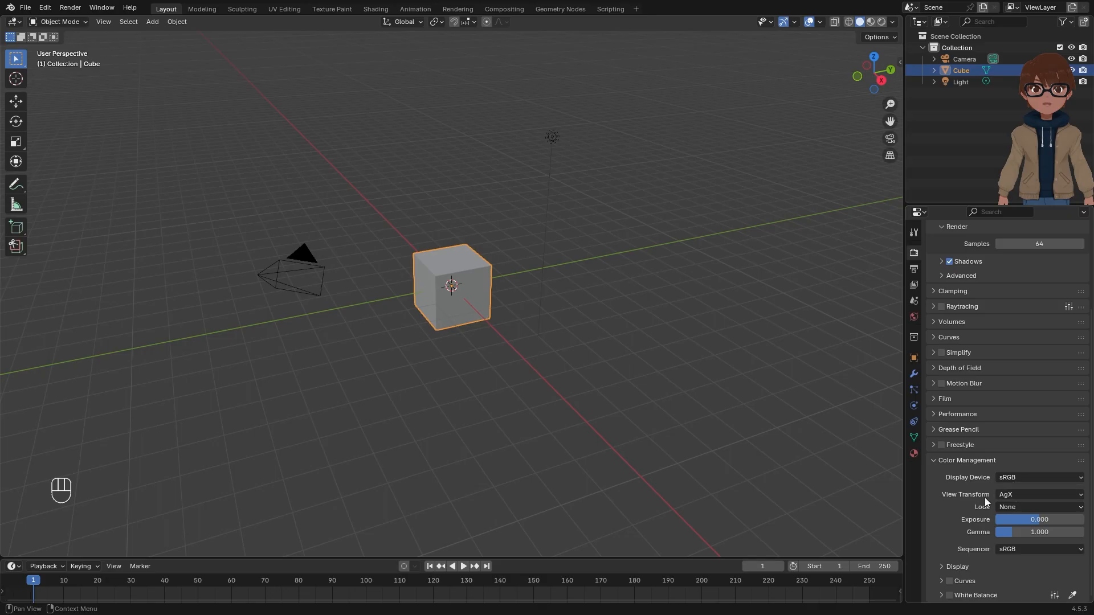
Step: Set the scene's color management view transform to Standard
left_click(1021, 494)
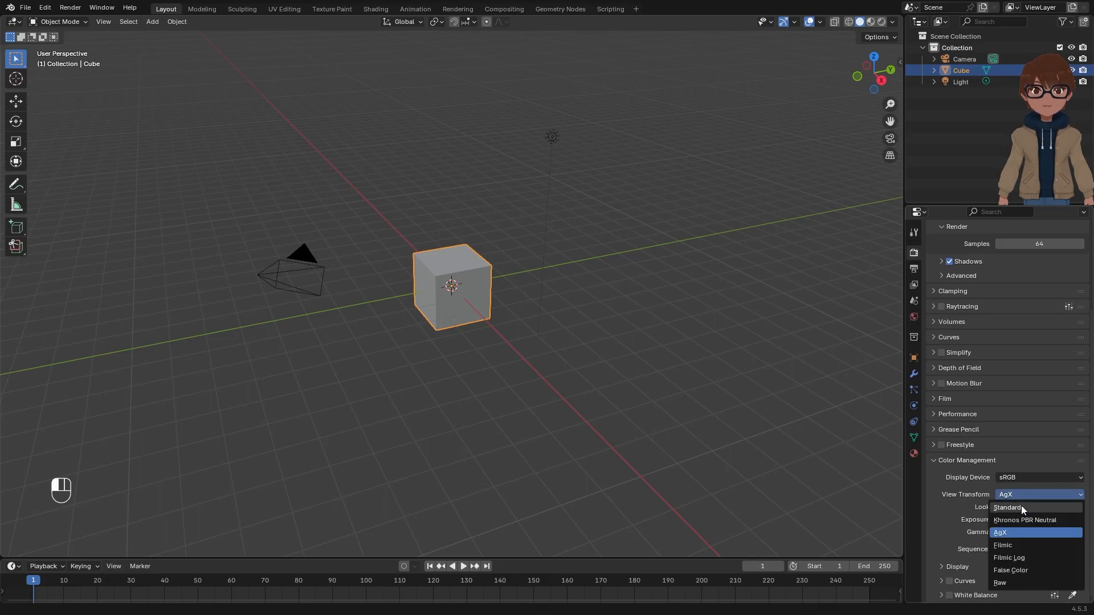
left_click(1021, 507)
left_click(1027, 494)
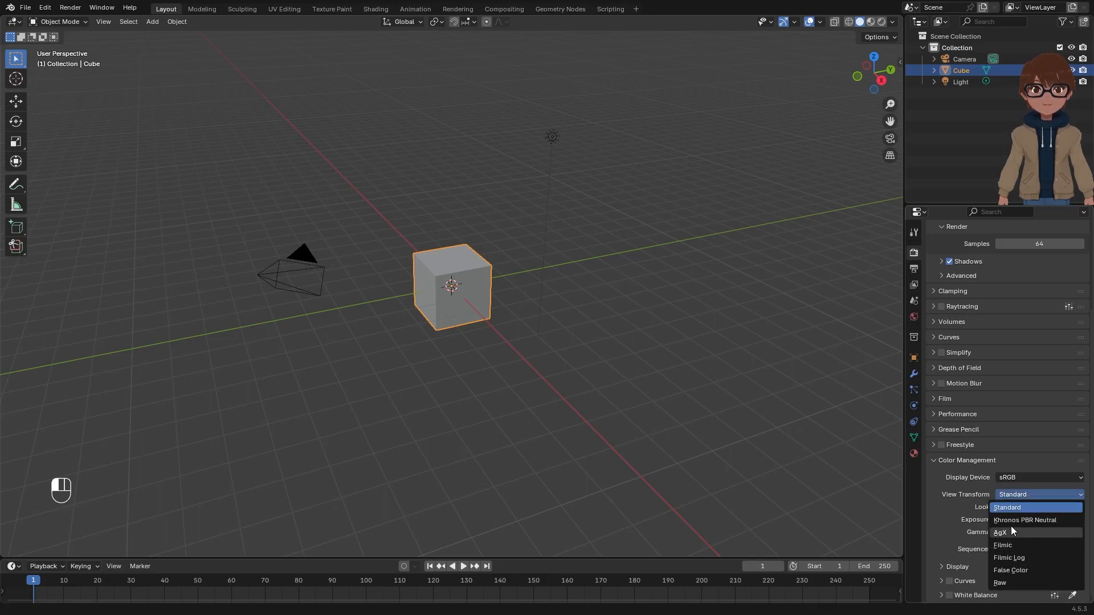
left_click(1002, 494)
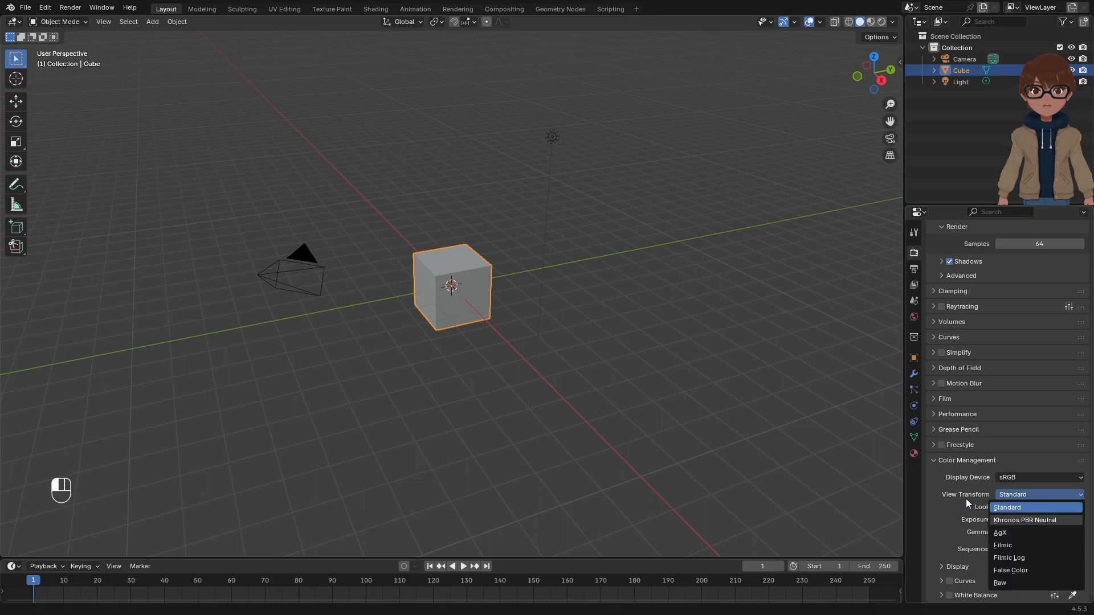
left_click(1033, 497)
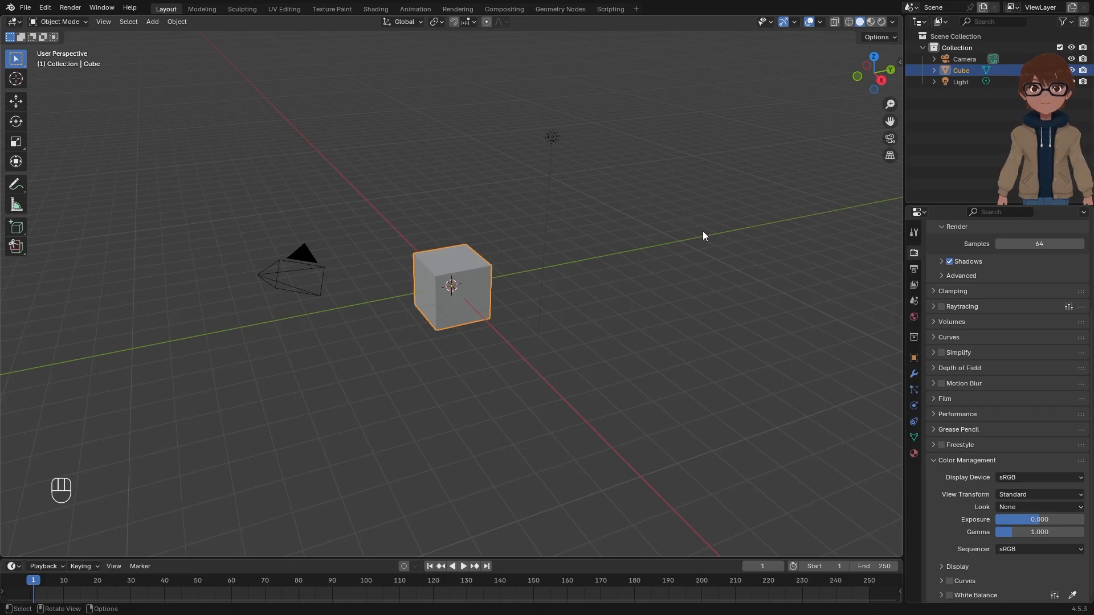
Step: Delete the default cube and light, keeping the camera
scroll(608, 266, "down", 3)
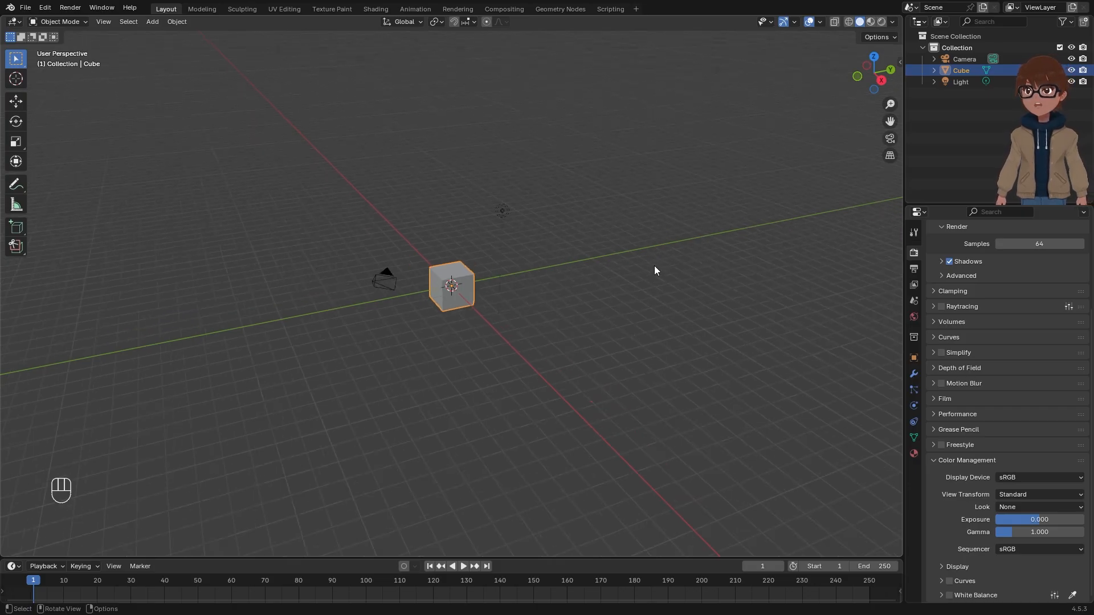
scroll(654, 265, "up", 3)
middle_click_drag(654, 265, 549, 276)
key("a")
scroll(583, 258, "down", 3)
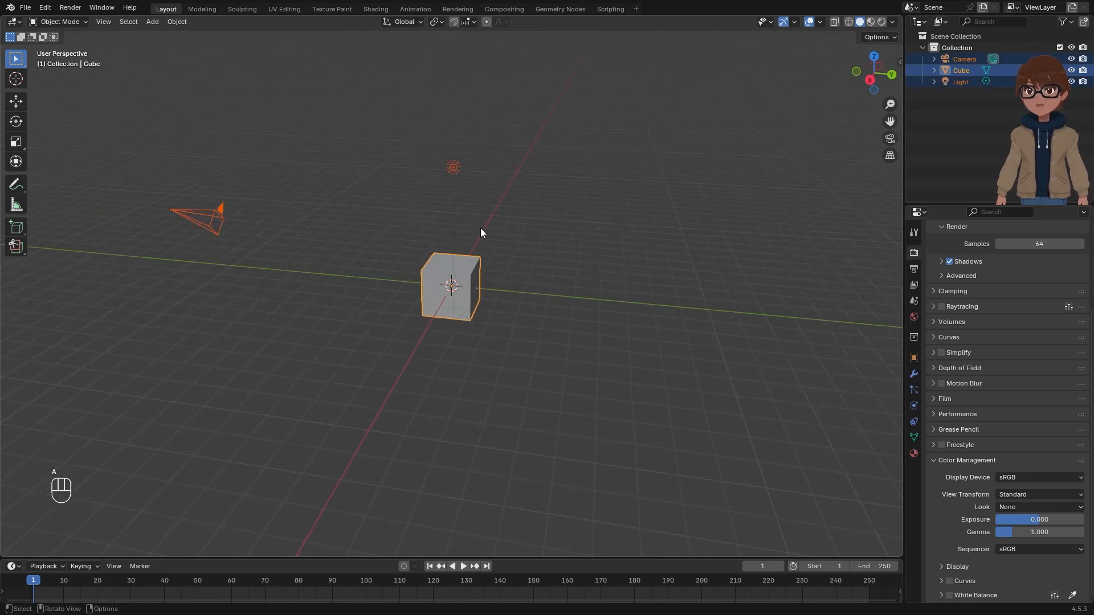
left_click(480, 228)
left_click_drag(410, 142, 526, 344)
key("x")
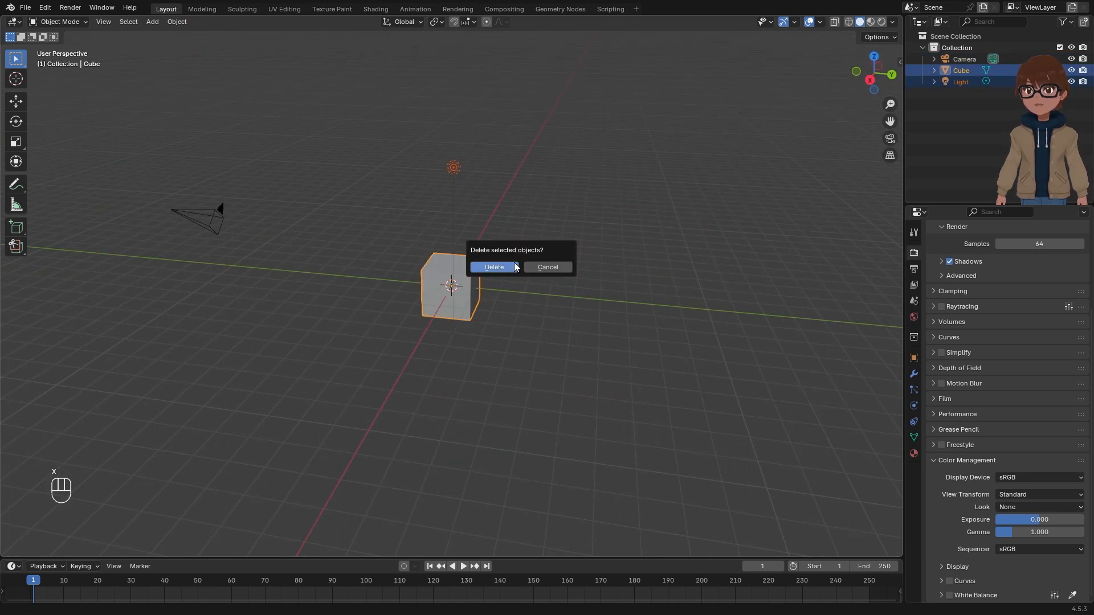
left_click(501, 267)
scroll(477, 283, "up", 4)
scroll(412, 283, "down", 2)
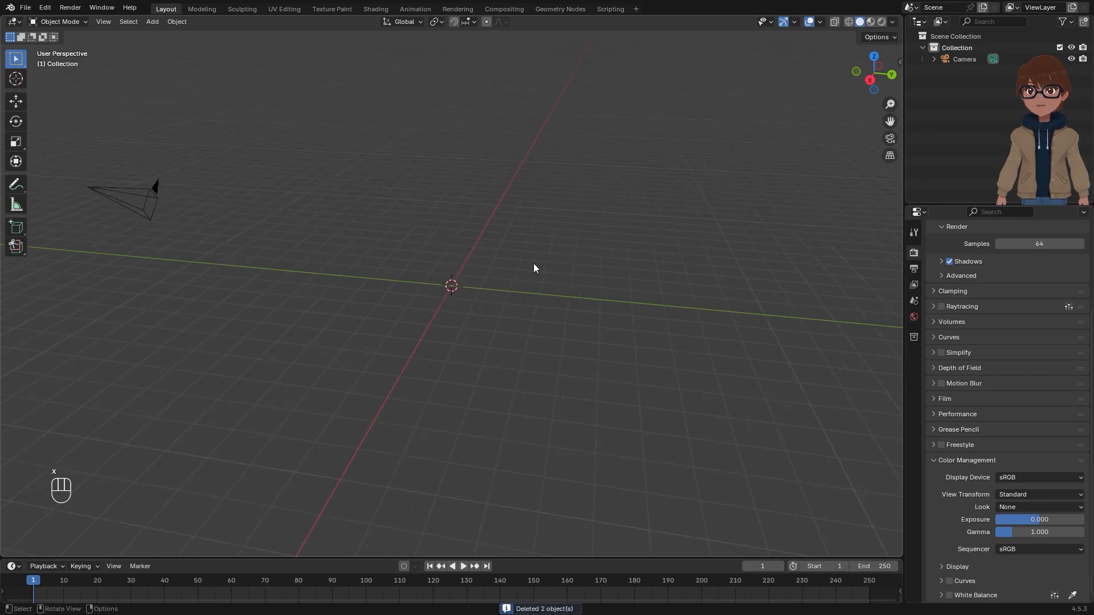
Step: Add a UV sphere at the origin and reduce it to 8 segments and 8 rings
scroll(534, 263, "up", 3)
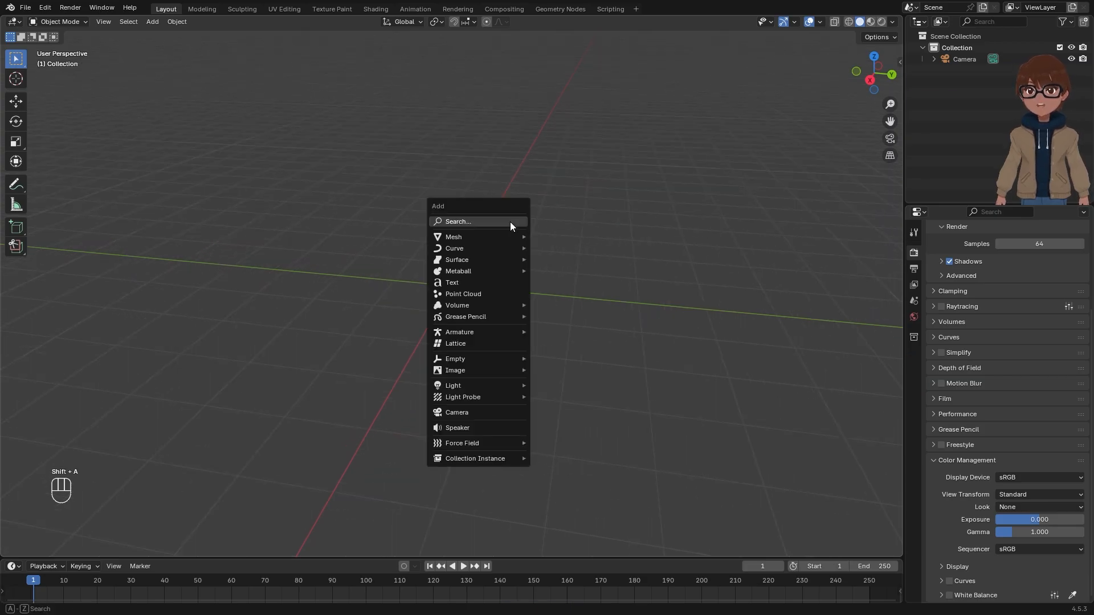
key("shift+a")
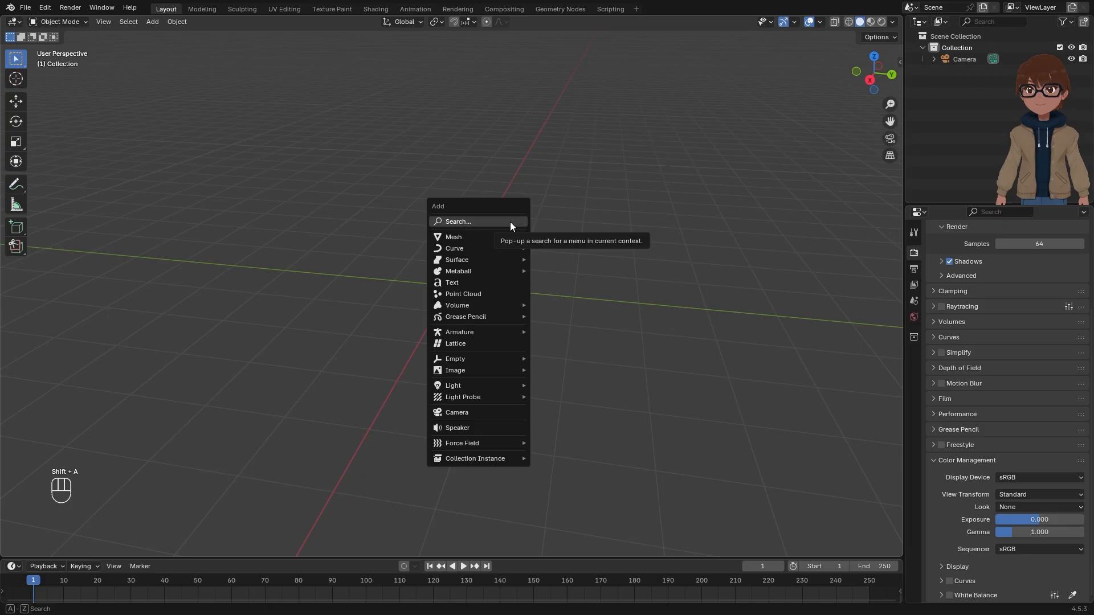
mouse_move(493, 236)
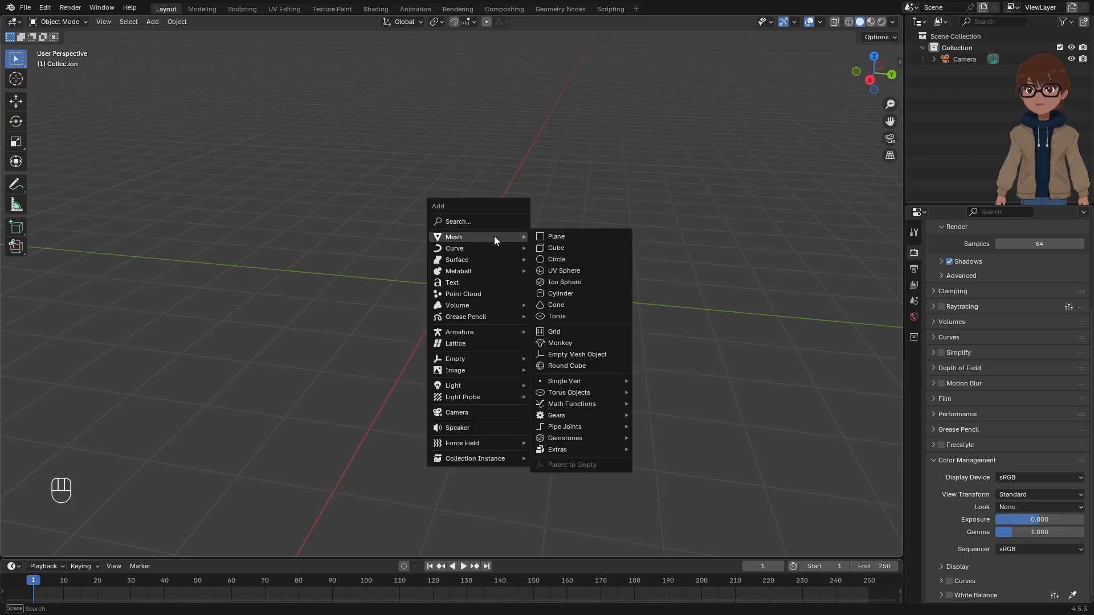
left_click(580, 270)
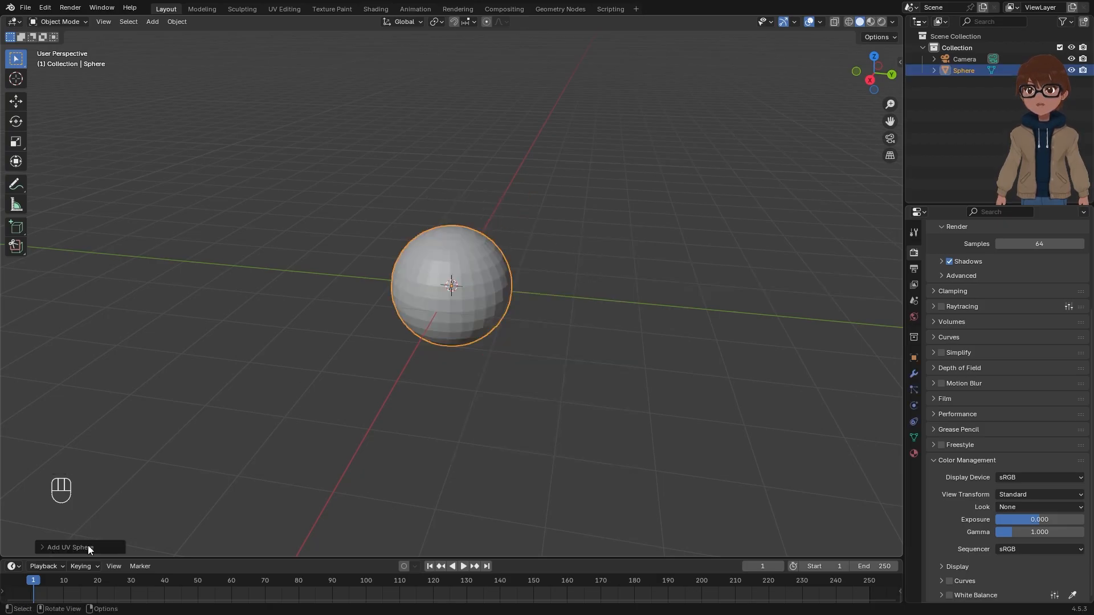
left_click(60, 545)
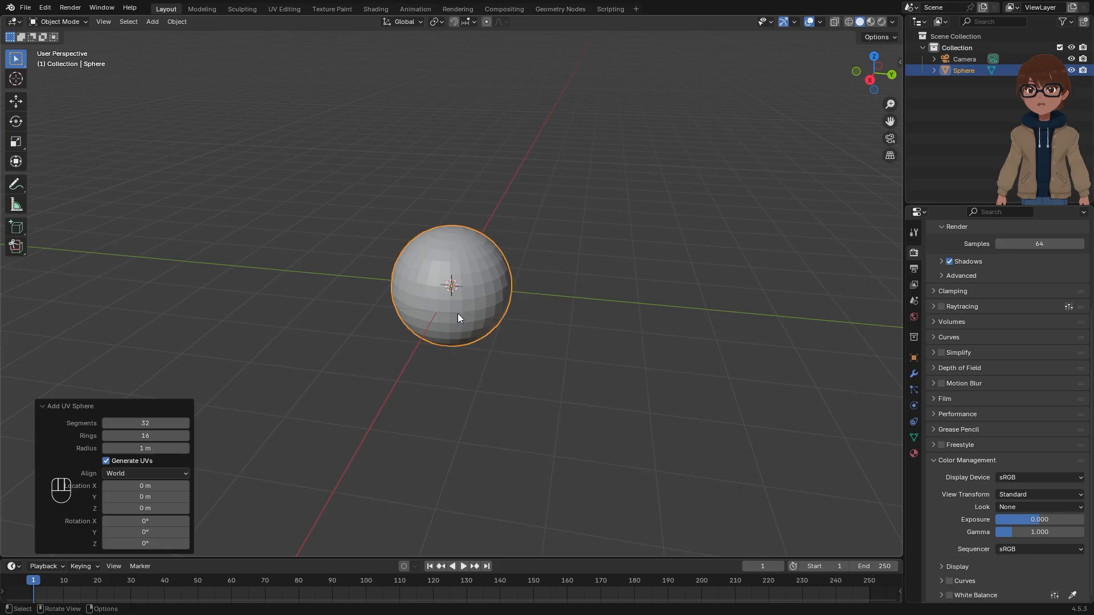
scroll(456, 314, "up", 1)
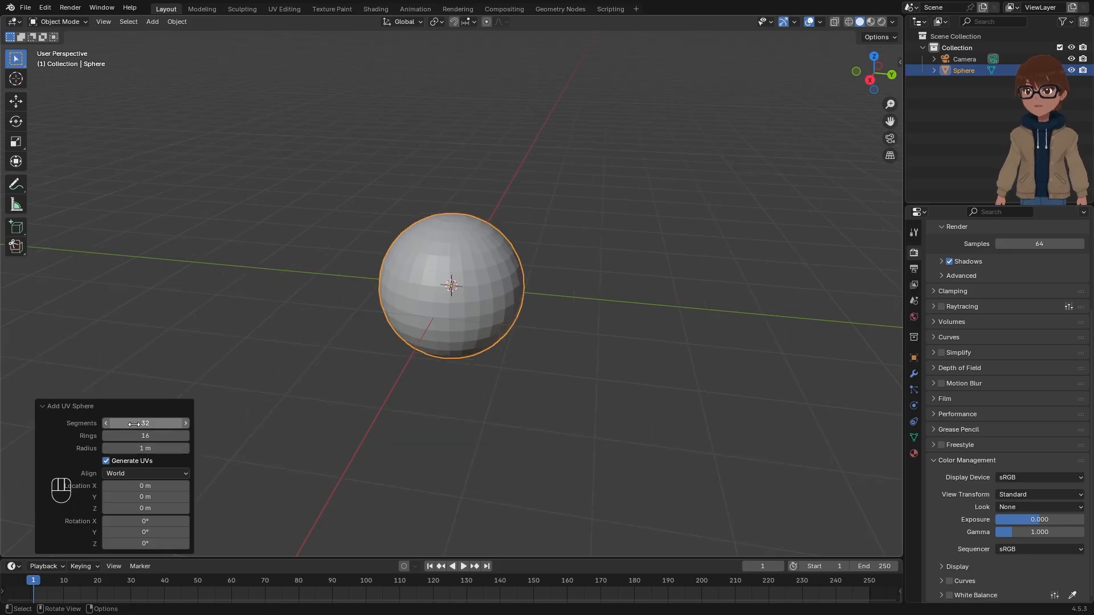
mouse_move(146, 422)
left_mouse_down()
mouse_move(131, 423)
mouse_move(140, 429)
left_mouse_up()
middle_click_drag(487, 319, 529, 291)
scroll(575, 303, "up", 2)
left_click(546, 303)
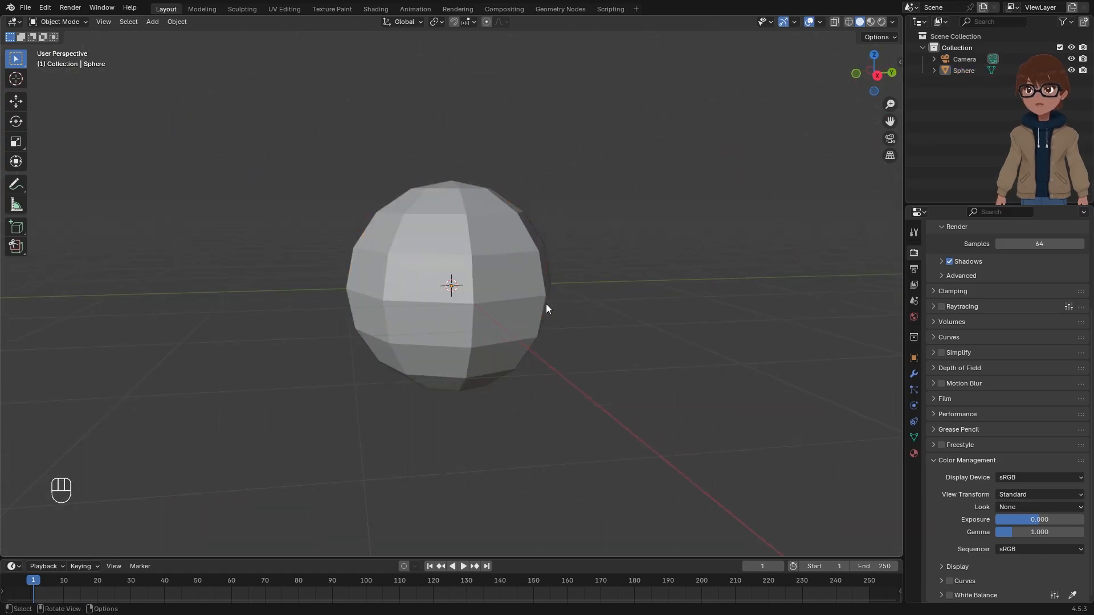
Step: Enter Edit Mode on the sphere, enable smooth proportional editing and select only its bottommost vertex
left_click(506, 292)
middle_click_drag(426, 289, 488, 283)
scroll(485, 286, "down", 2)
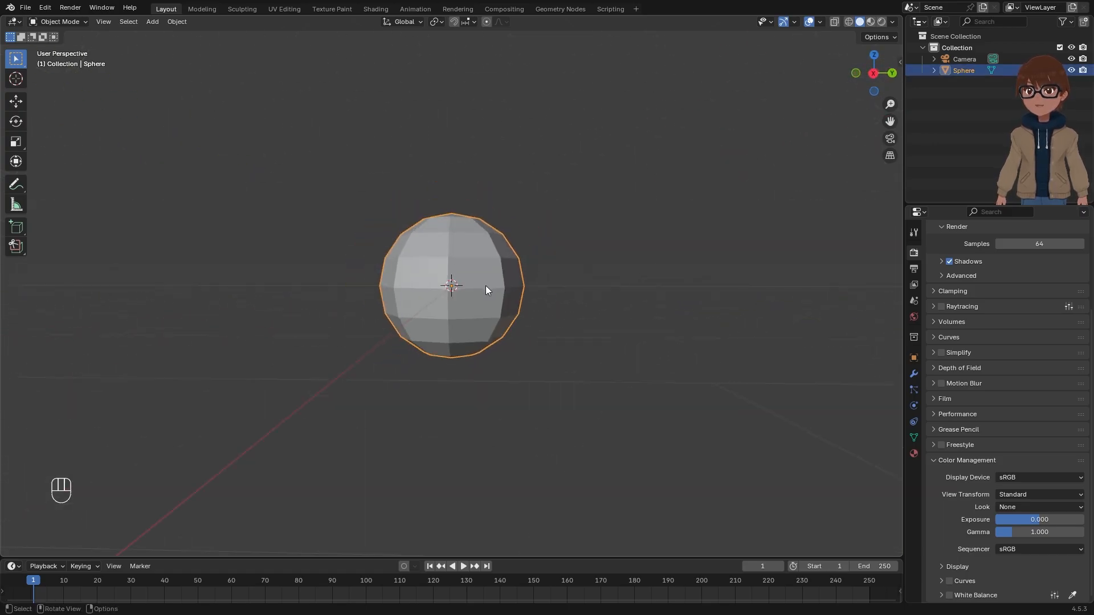
key("Tab")
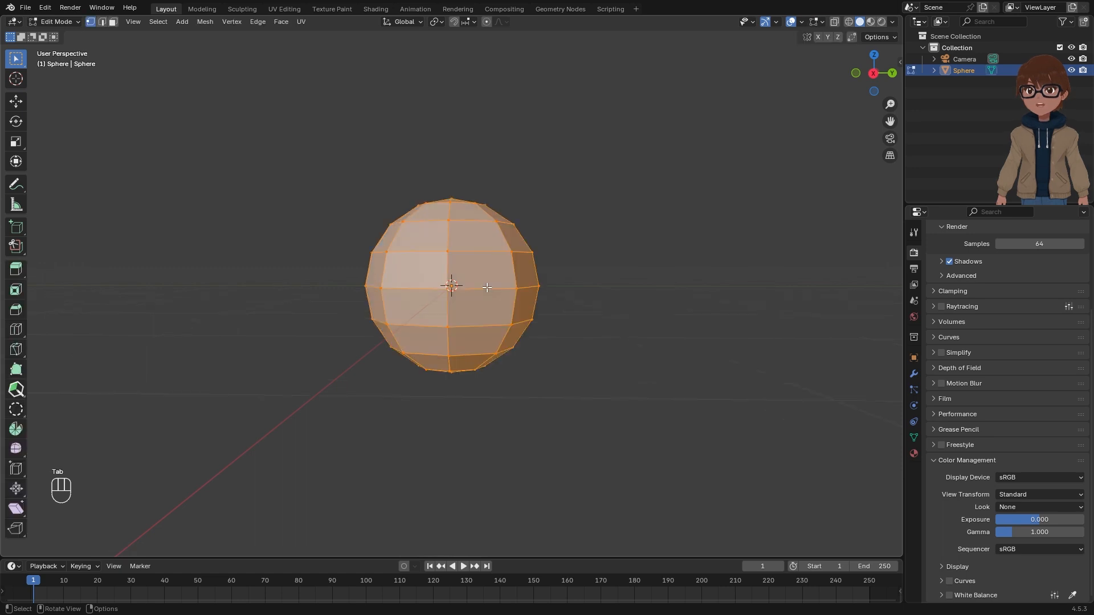
key("alt+a")
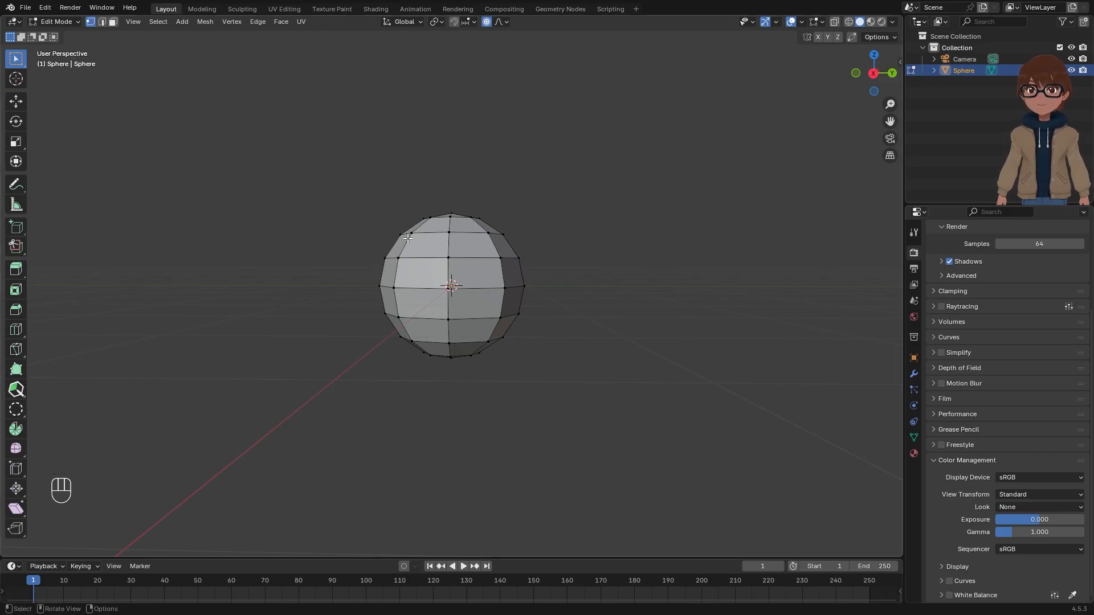
middle_click_drag(452, 331, 461, 358)
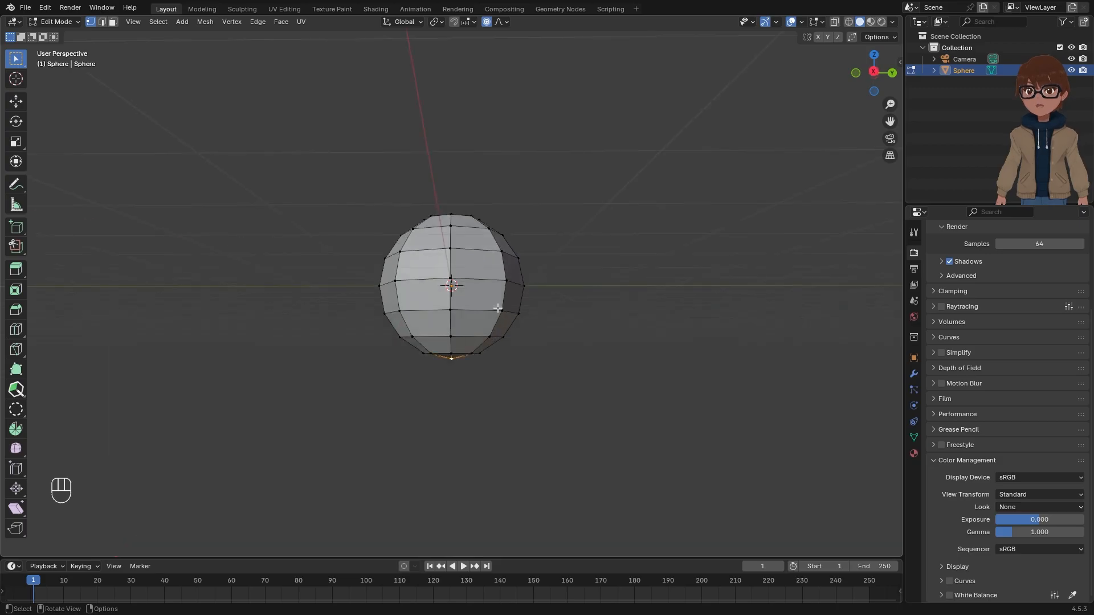
middle_click_drag(498, 308, 482, 321)
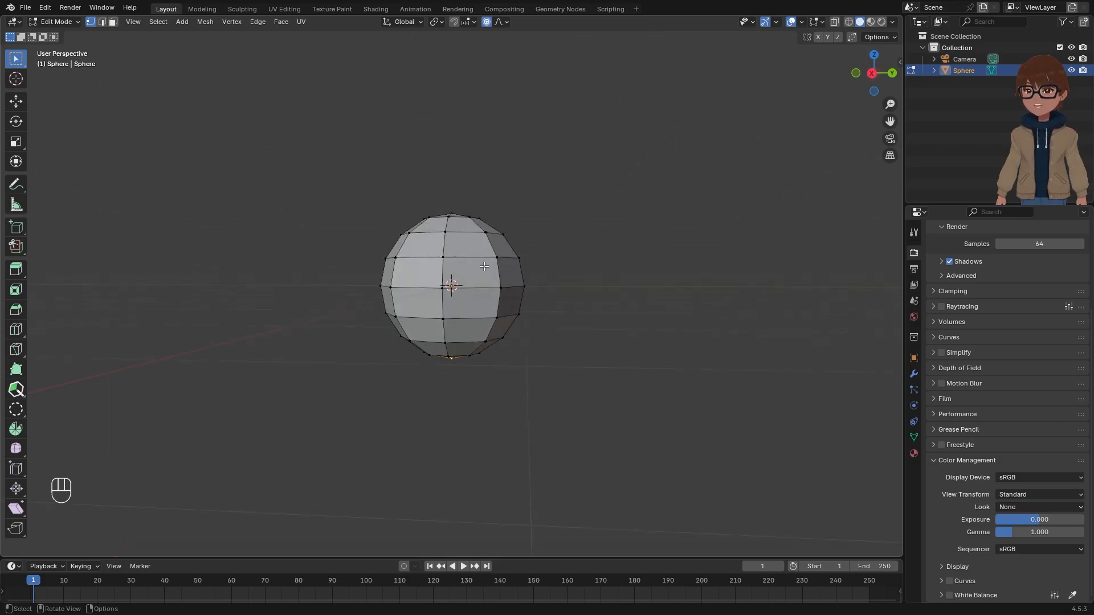
Step: In front view, raise the bottom vertex about 0.98 m along Z with a proportional size of about 2.14 m, forming a flat-bottomed dome
key("KP_1")
scroll(535, 292, "up", 2)
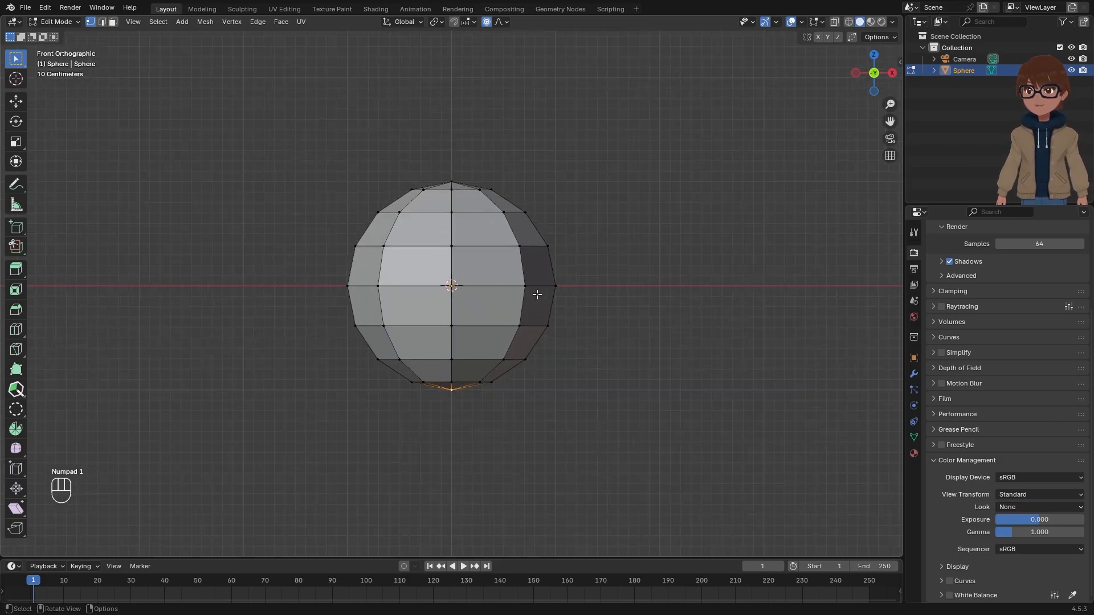
scroll(625, 306, "down", 2)
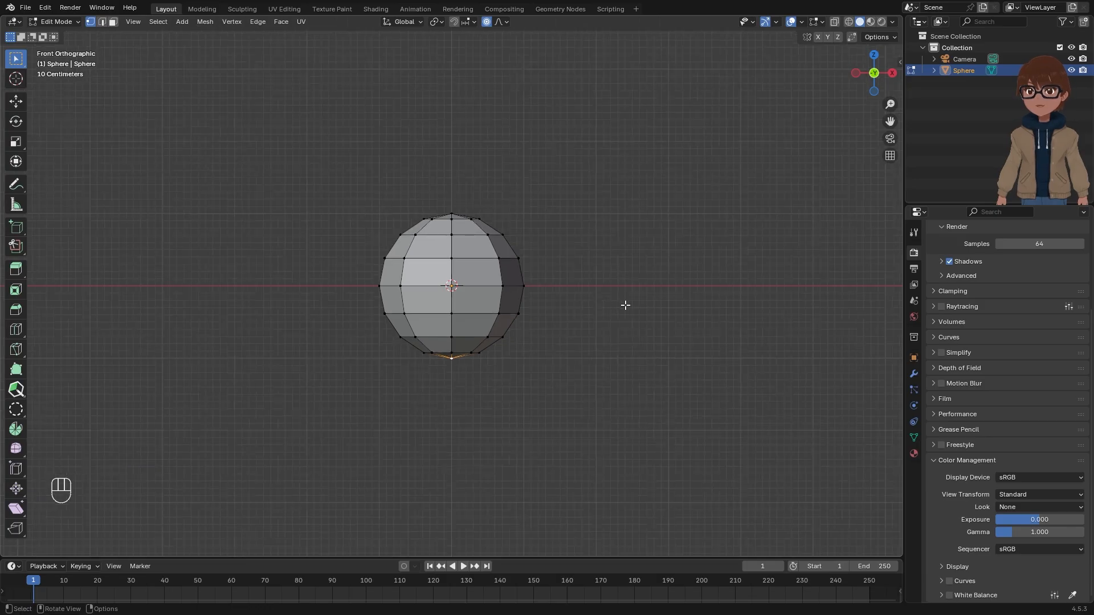
key("g")
key("z")
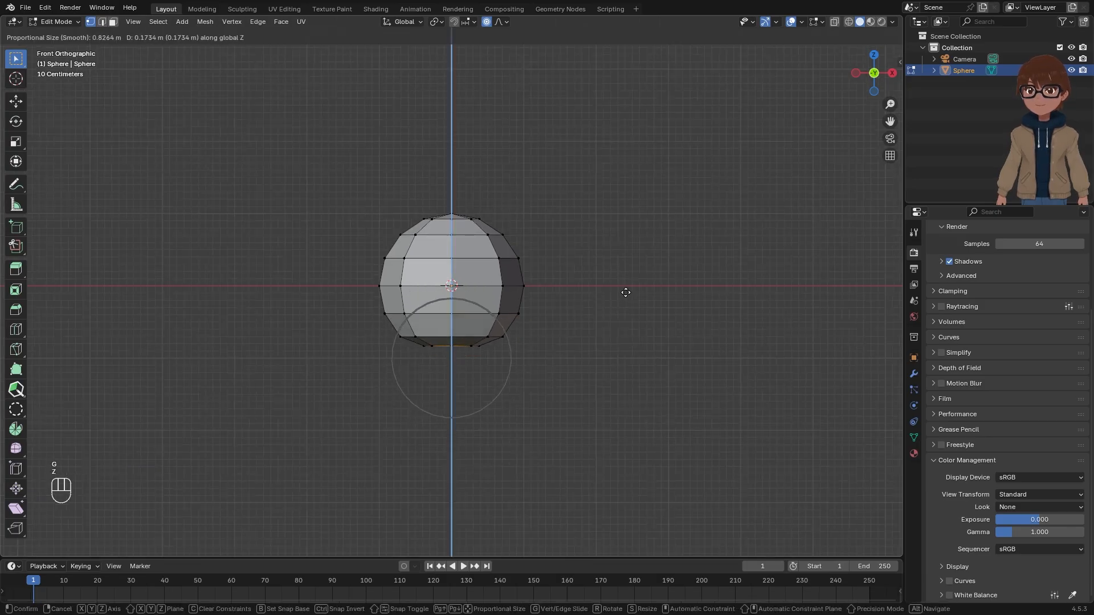
scroll(626, 290, "up", 3)
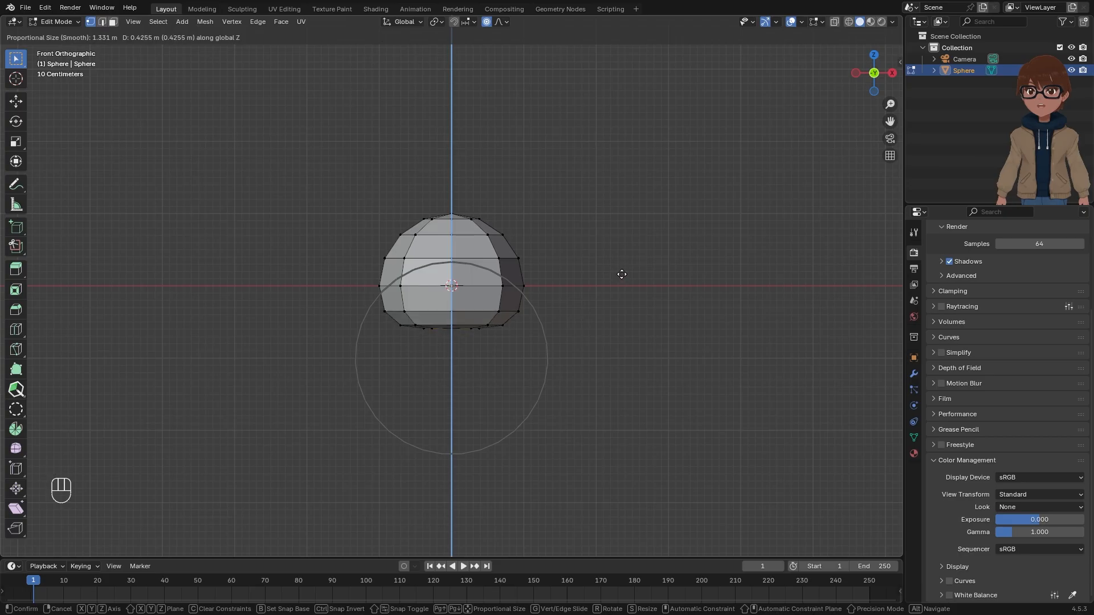
scroll(621, 274, "up", 1)
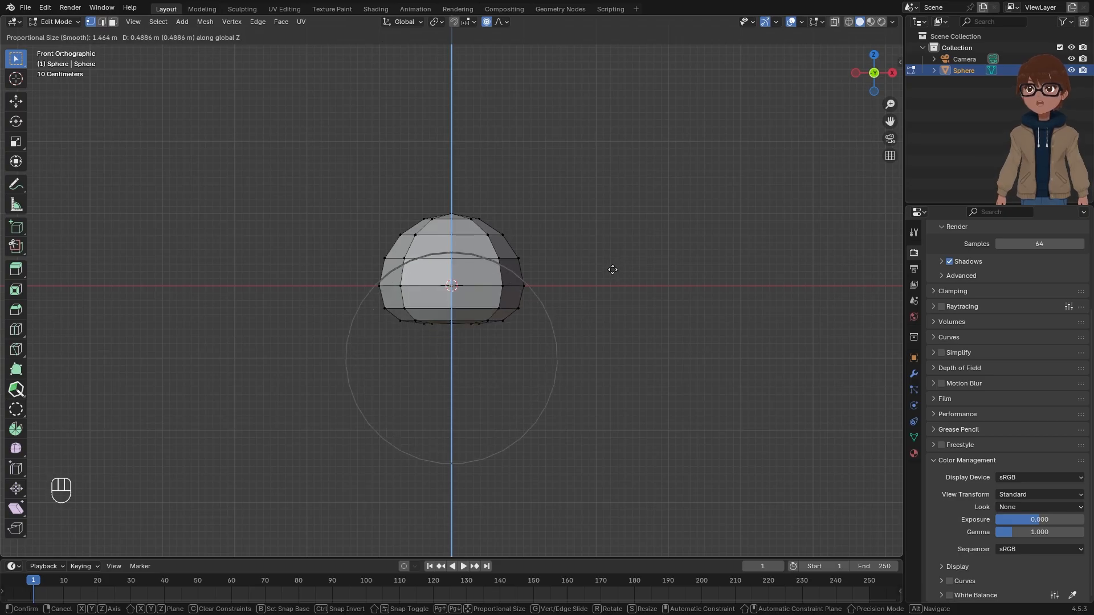
scroll(615, 261, "down", 1)
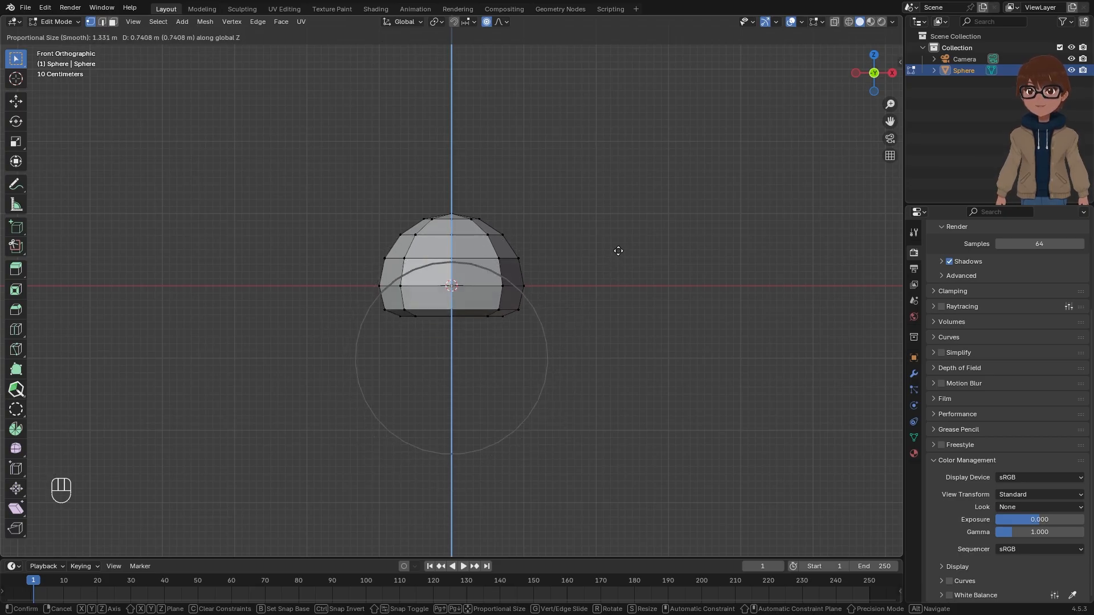
scroll(618, 248, "up", 4)
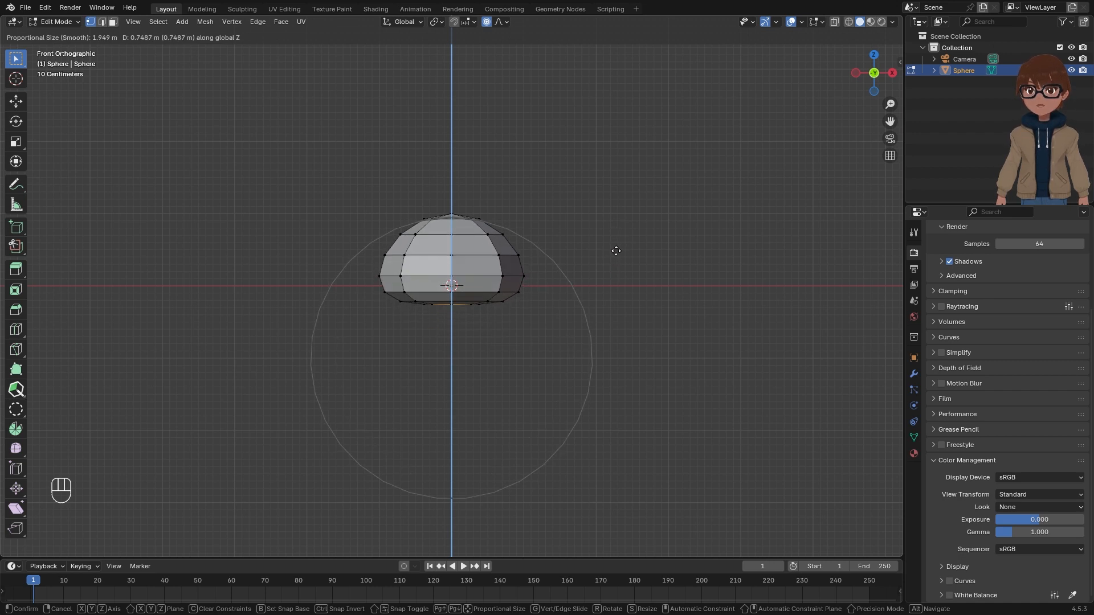
scroll(616, 248, "up", 3)
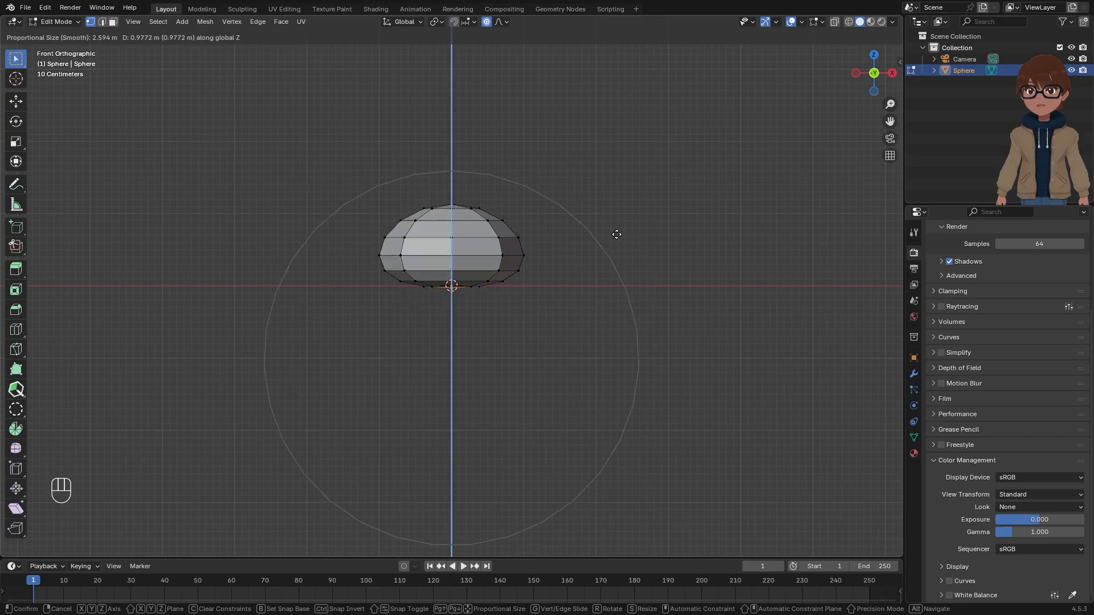
scroll(617, 234, "down", 2)
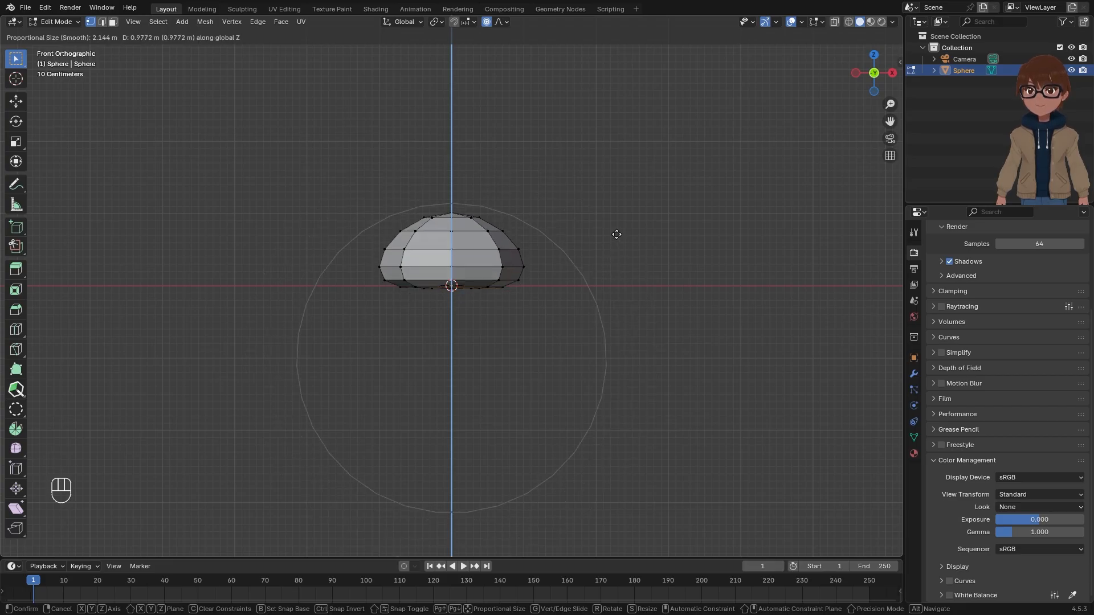
left_click(616, 234)
Step: Return to Object Mode and apply Shade Smooth to the dome
middle_click_drag(608, 237, 472, 309)
key("Tab")
right_click(452, 247)
left_click(452, 246)
scroll(484, 226, "up", 2)
right_click(461, 218)
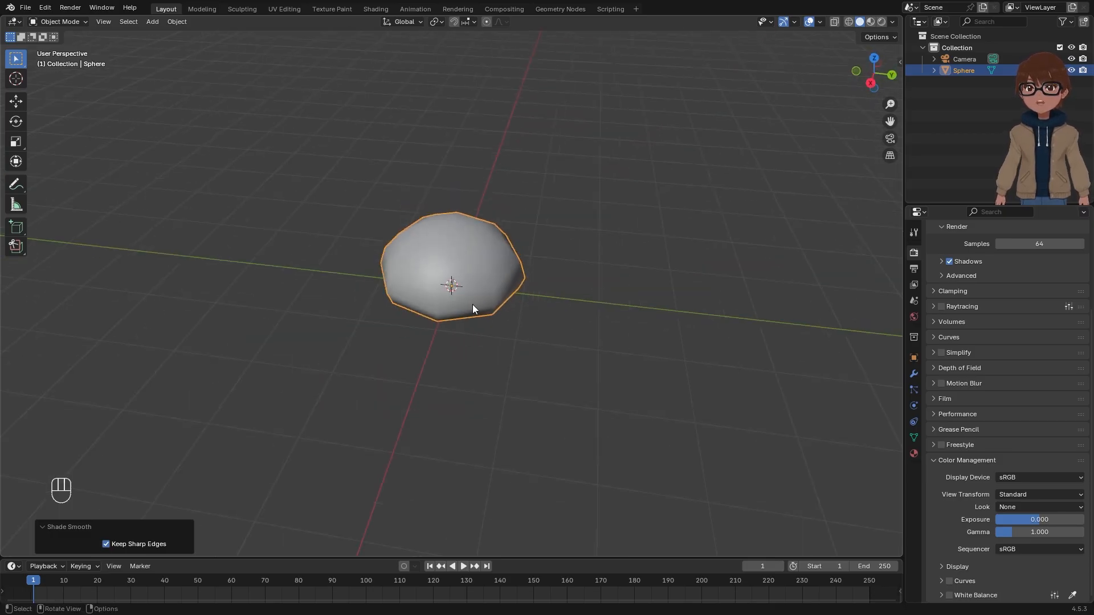
Step: Enter Edit Mode on the dome, clear the selection and switch to face selection
scroll(478, 305, "up", 2)
key("Tab")
middle_click_drag(576, 263, 502, 259)
key("alt+a")
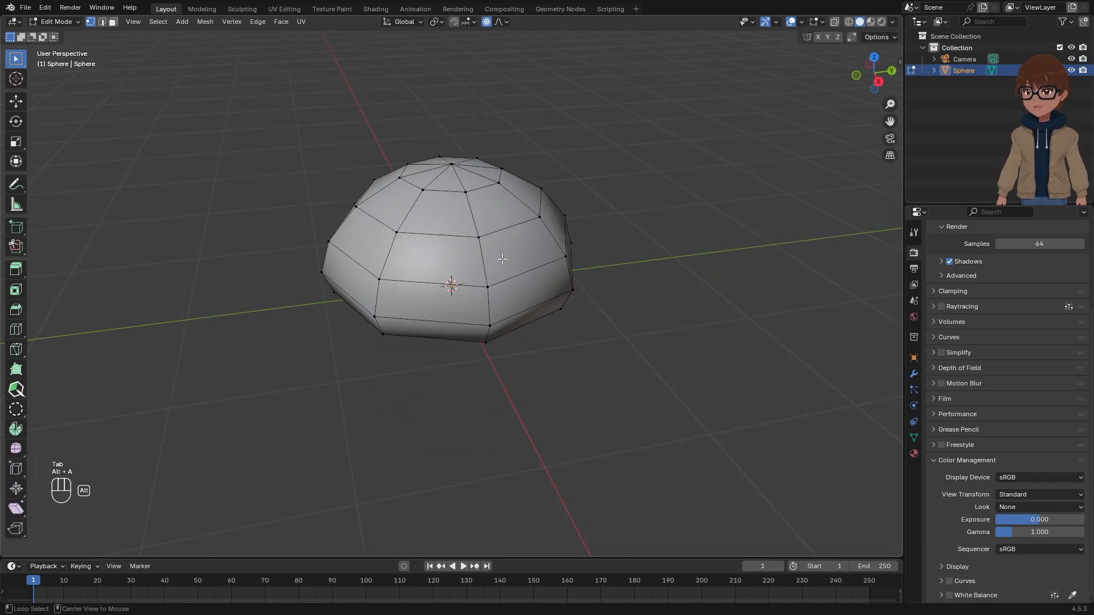
left_click(113, 21)
scroll(449, 223, "down", 2)
Step: Select the two upper rings of faces on the dome, leaving the faces around the top pole unselected
middle_click_drag(450, 224, 461, 349)
left_click(460, 345, "alt")
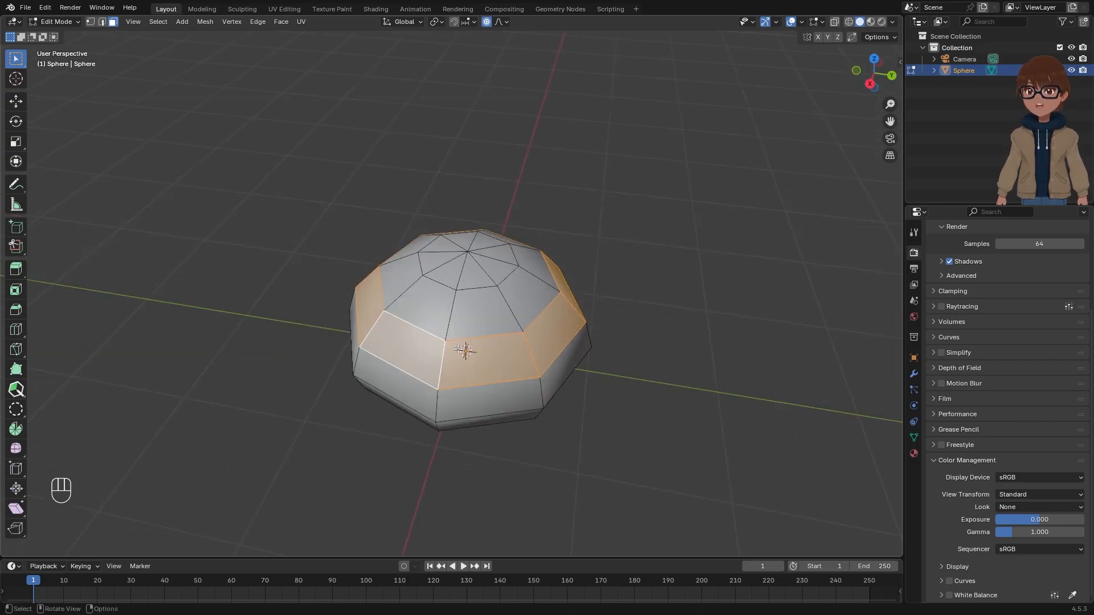
scroll(450, 360, "up", 1)
key("alt+a")
left_click(441, 378, "alt")
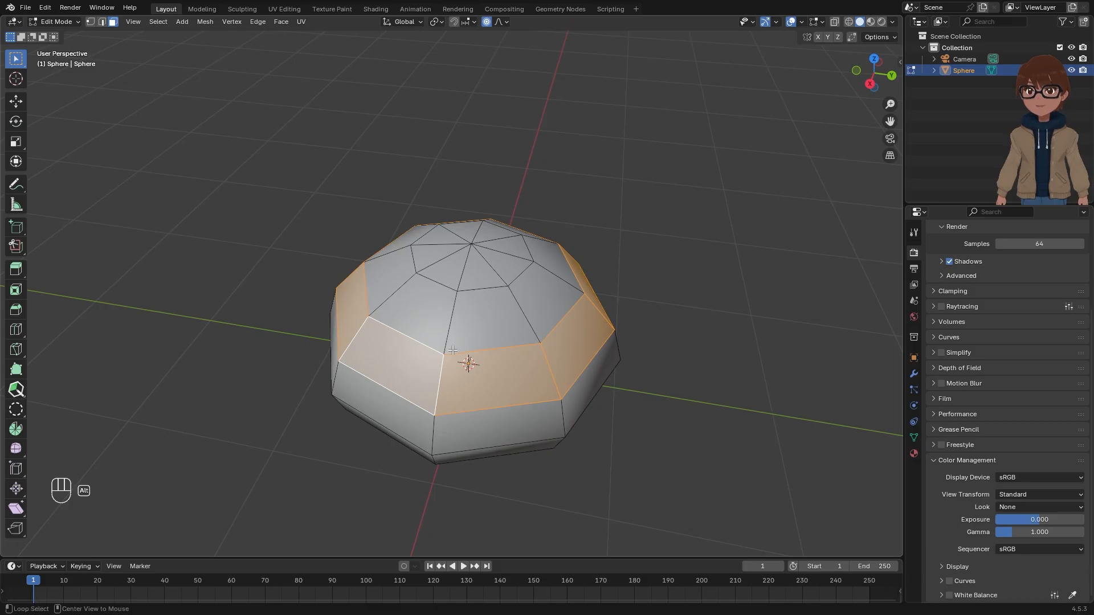
left_click(455, 321, "alt+shift")
middle_click_drag(455, 321, 456, 274)
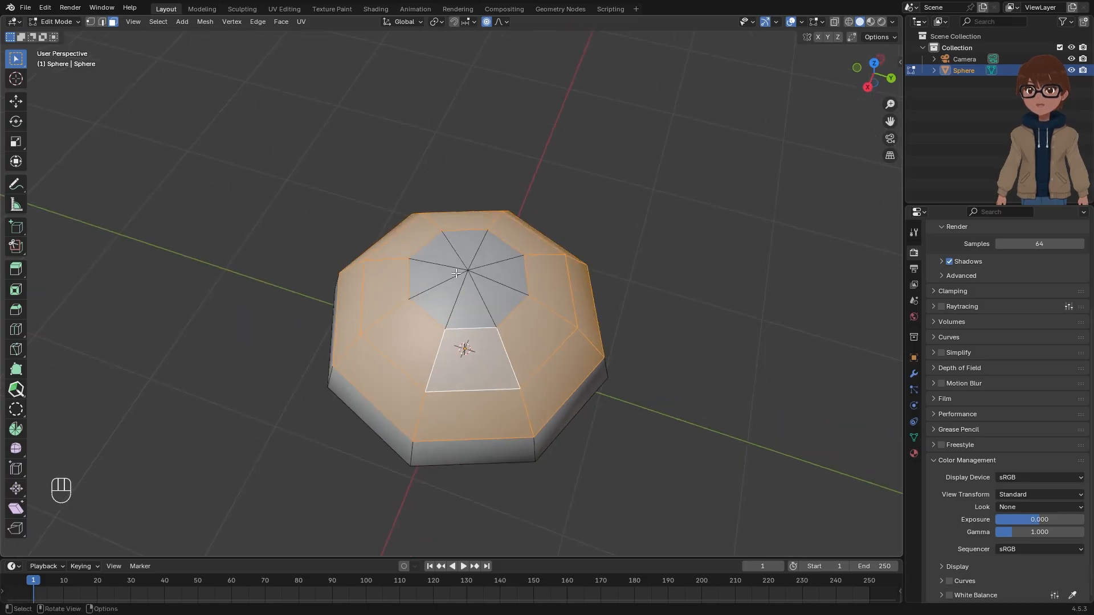
Step: Add the triangular faces around the top pole to the selection with Circle Select
key("c")
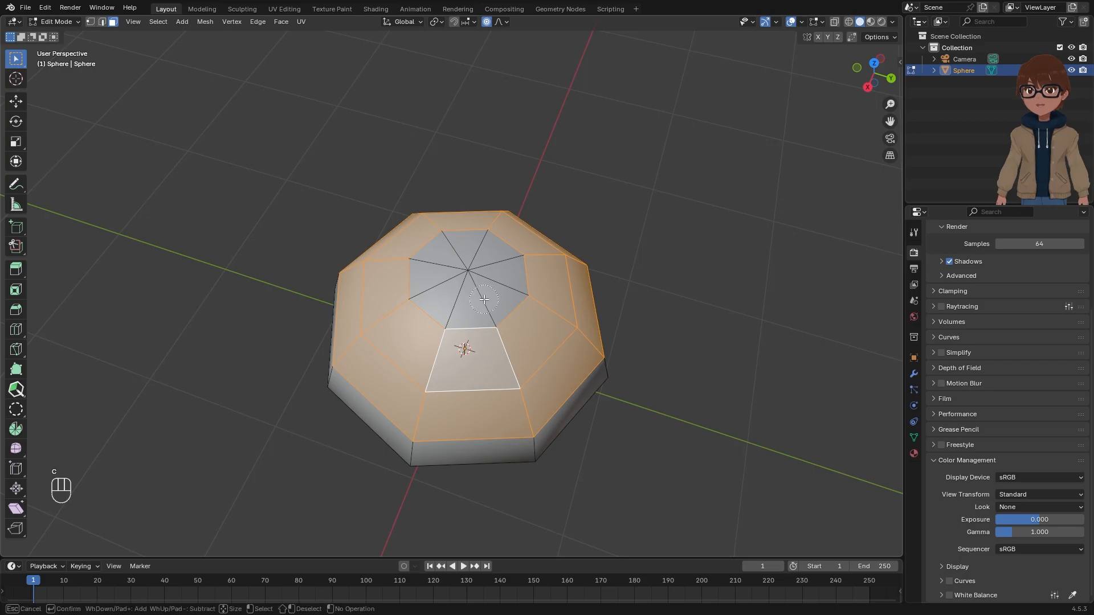
left_click_drag(484, 287, 479, 272)
right_click(472, 291)
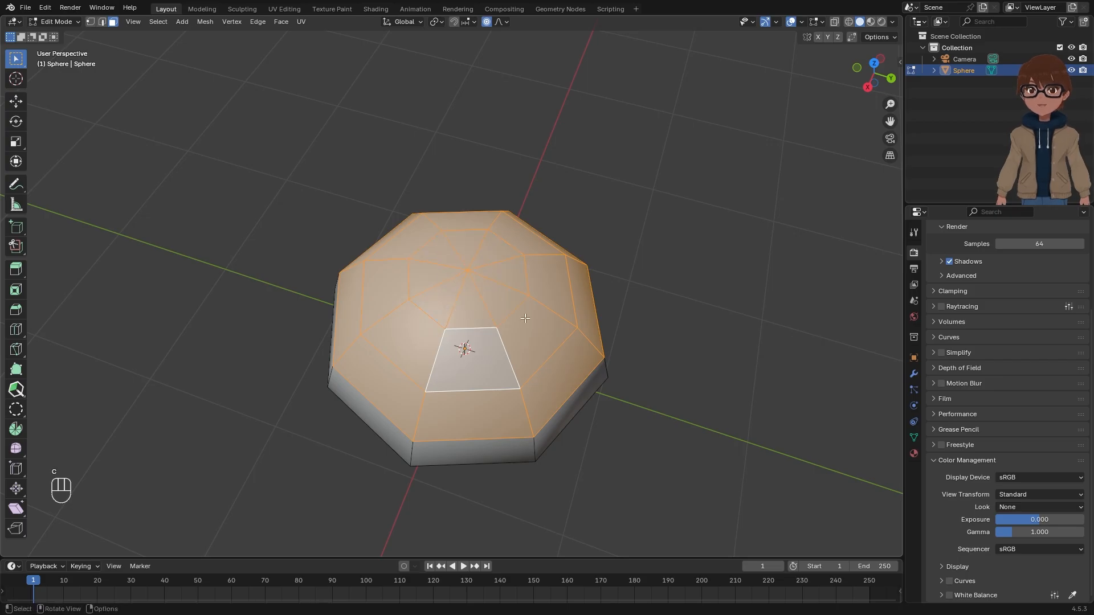
Step: Duplicate the selected upper faces in place, cancelling the movement of the copy
middle_click_drag(488, 337, 577, 320)
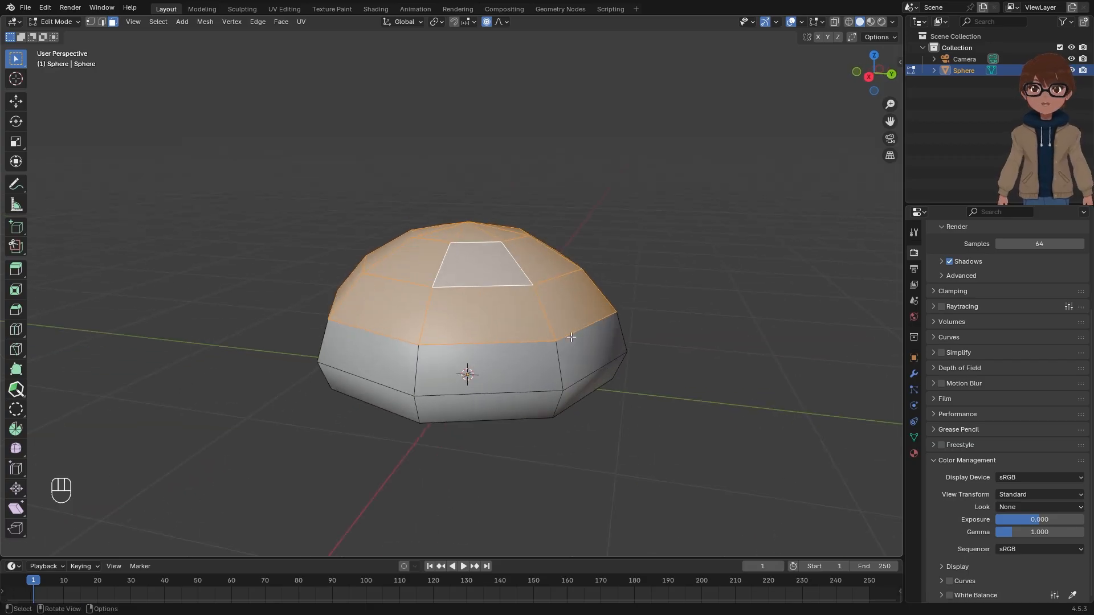
key("shift+d")
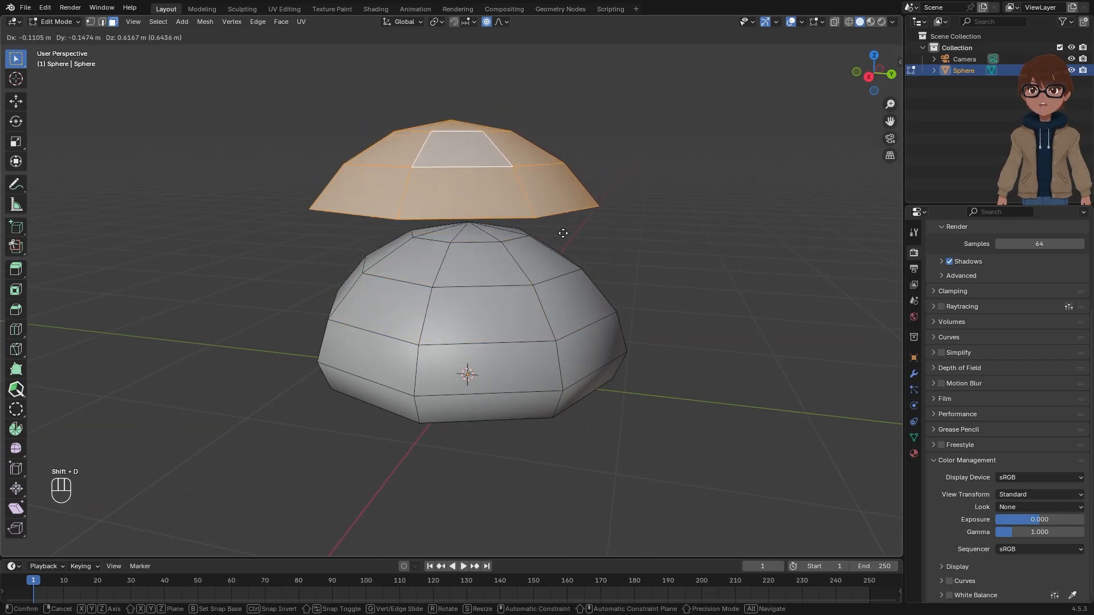
right_click(601, 220)
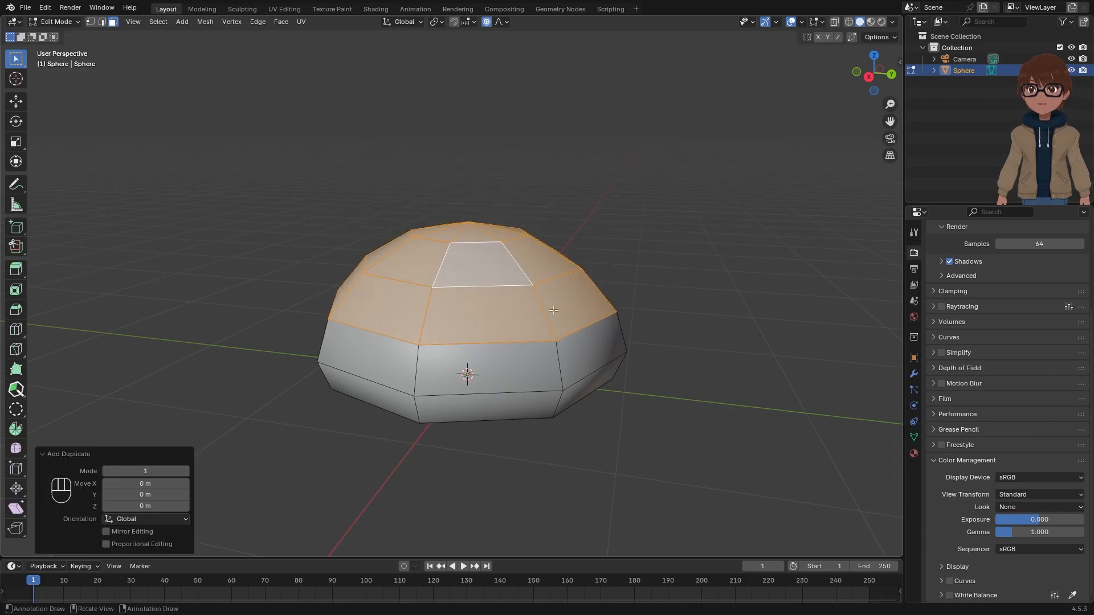
middle_click_drag(601, 280, 560, 301)
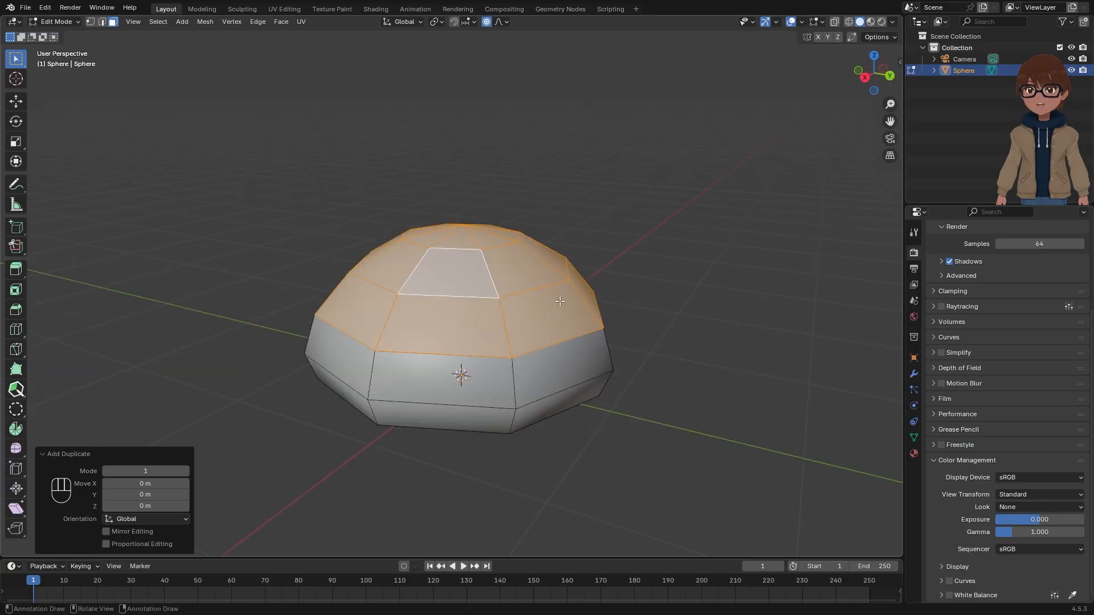
Step: Scale the duplicated upper faces up uniformly by about 1.063 so they overhang the dome
scroll(561, 303, "up", 2)
scroll(558, 322, "down", 1)
key("s")
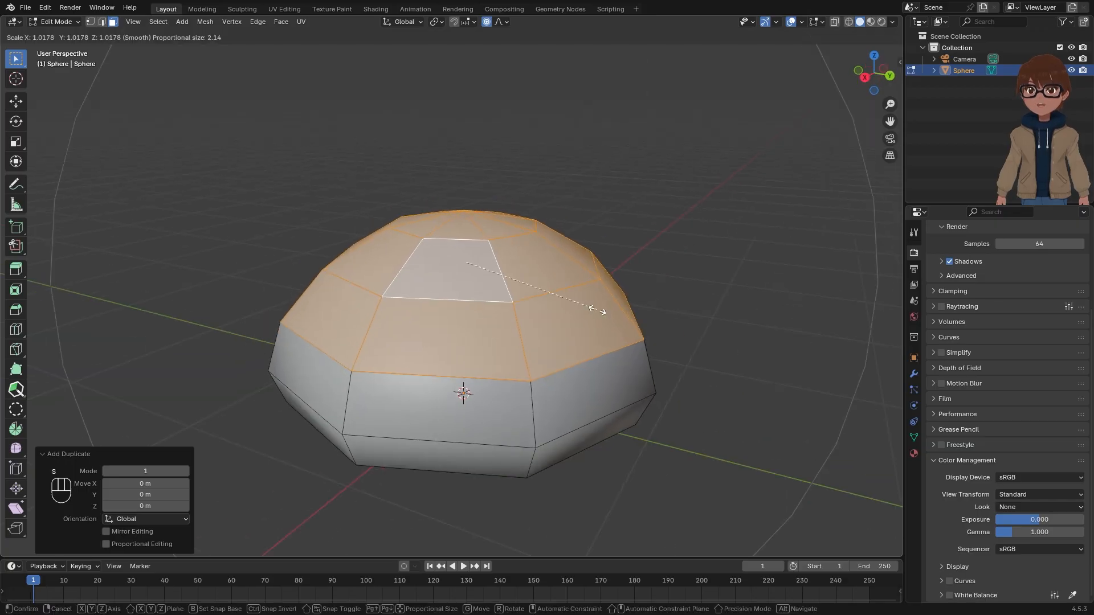
right_click(598, 309)
left_click(501, 22)
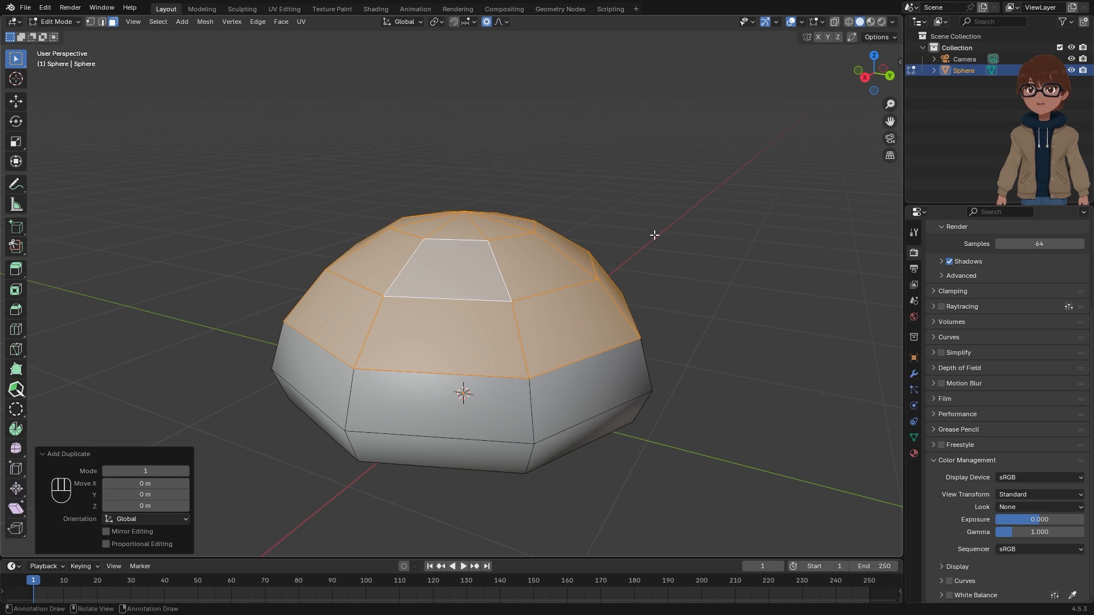
key("s")
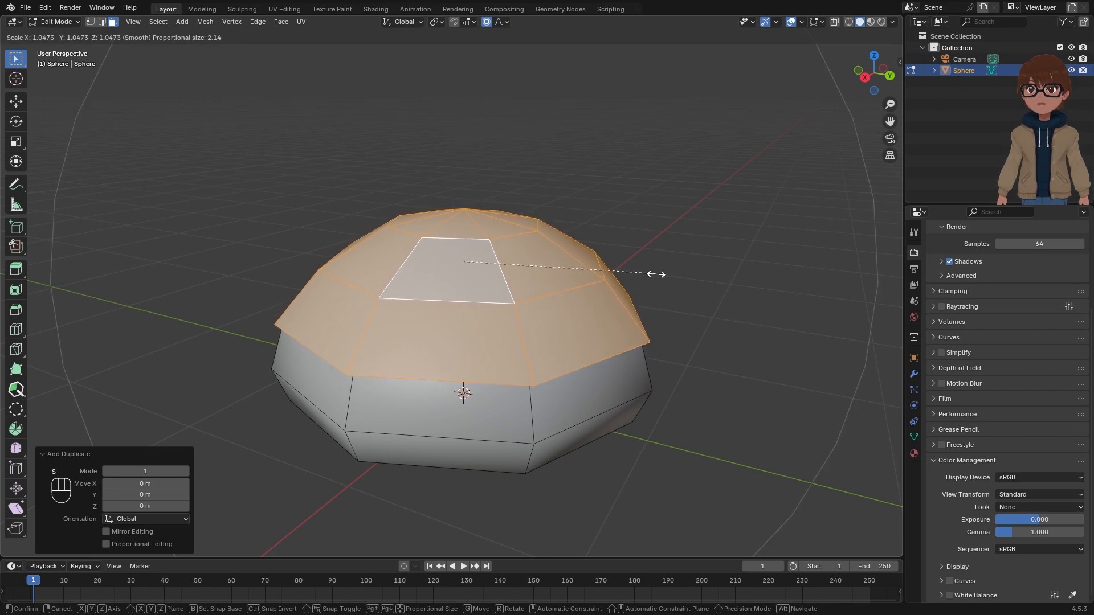
left_click(655, 274)
Step: Fine-tune the duplicated cap with a further uniform scale of about 1.003
middle_click_drag(655, 274, 667, 239)
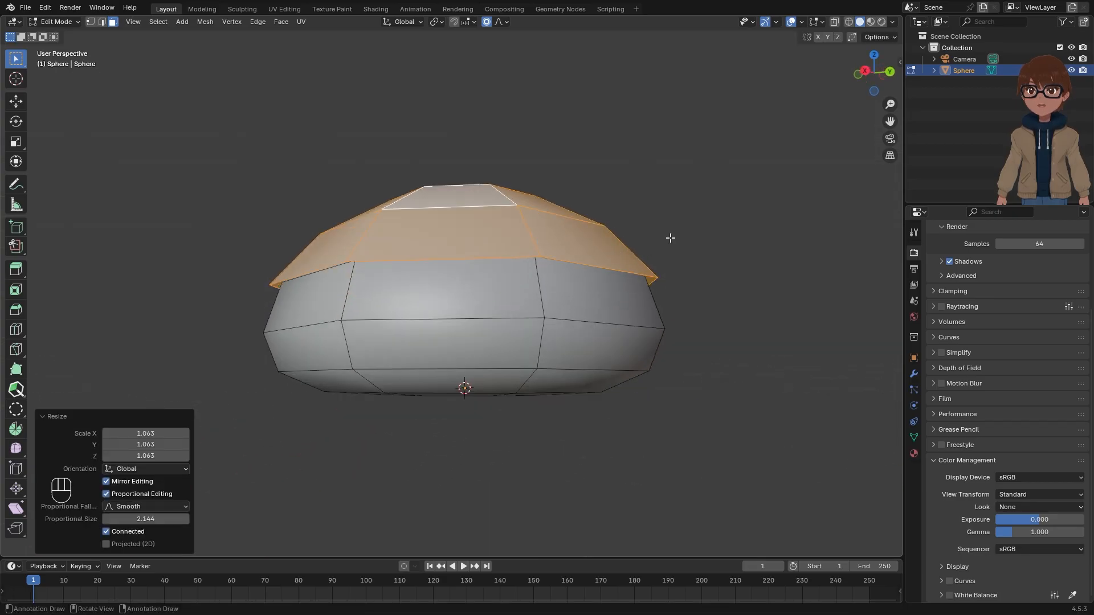
key("g")
key("z")
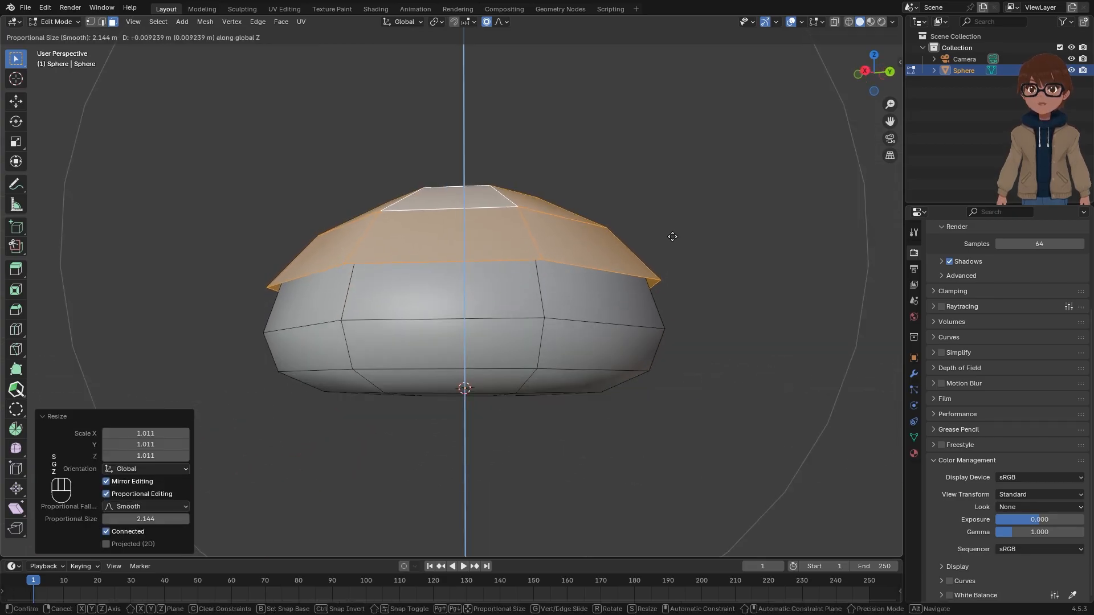
key("s")
left_click(668, 240)
middle_click_drag(668, 240, 650, 254)
scroll(648, 250, "up", 2)
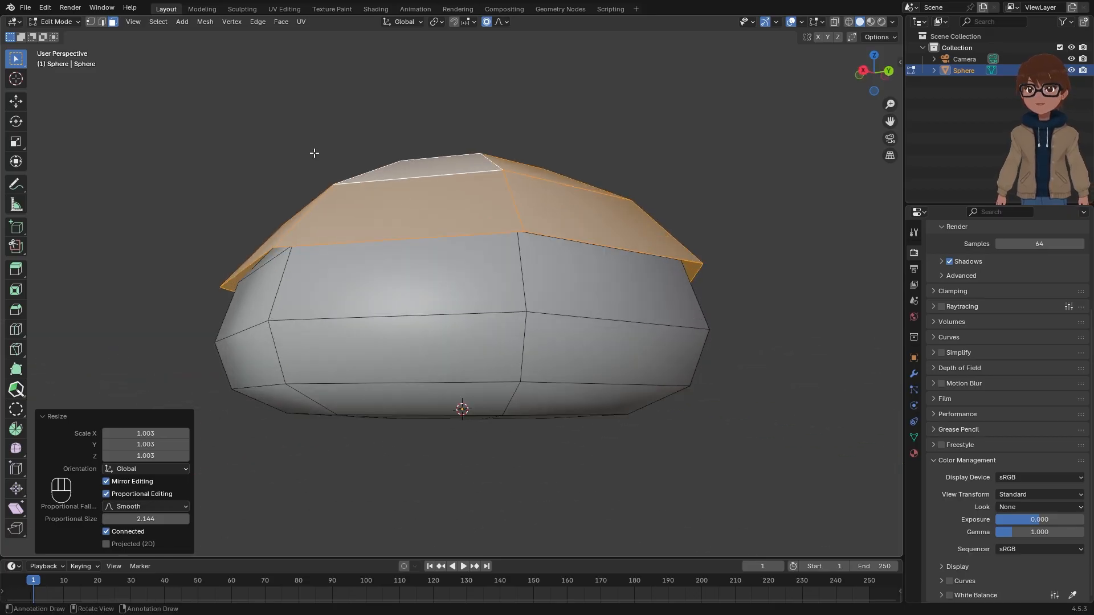
Step: Shrink the duplicated cap slightly with a uniform scale of about 0.981
middle_click_drag(399, 171, 593, 181)
key("s")
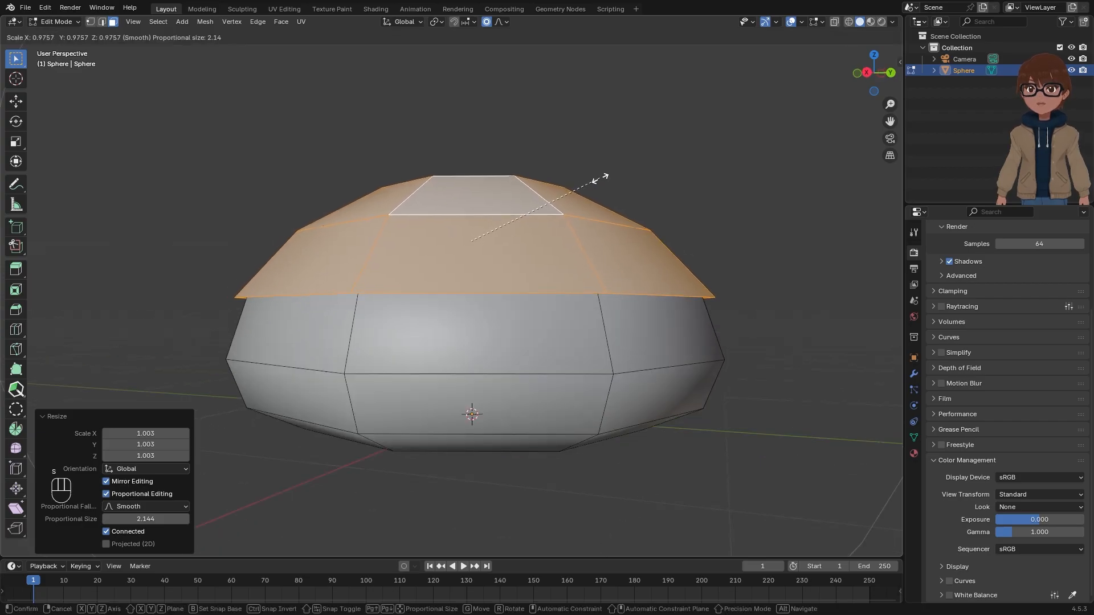
left_click(598, 178)
middle_click_drag(598, 178, 549, 188)
middle_click_drag(349, 227, 370, 282)
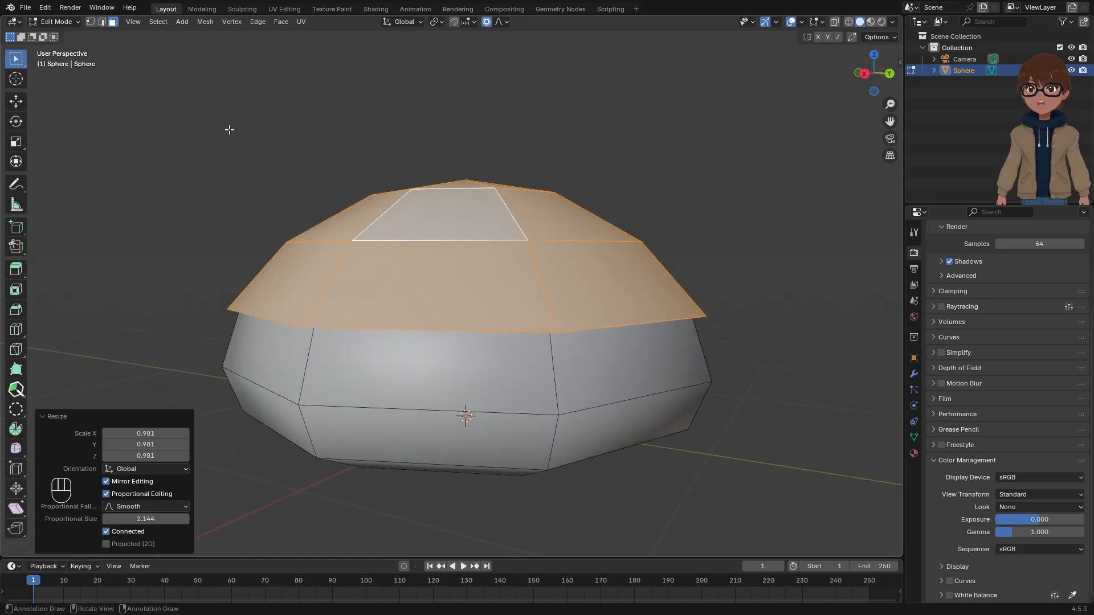
Step: Clear the selection, switch to edge selection and select the edge loop along the cap's lower rim
key("alt+a")
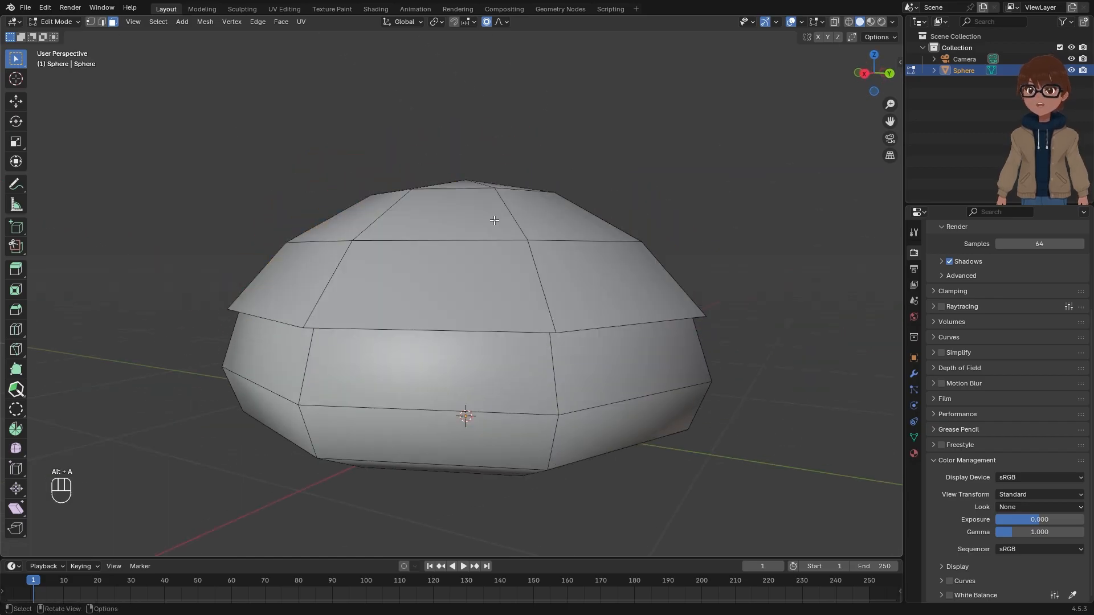
middle_click_drag(486, 245, 500, 242)
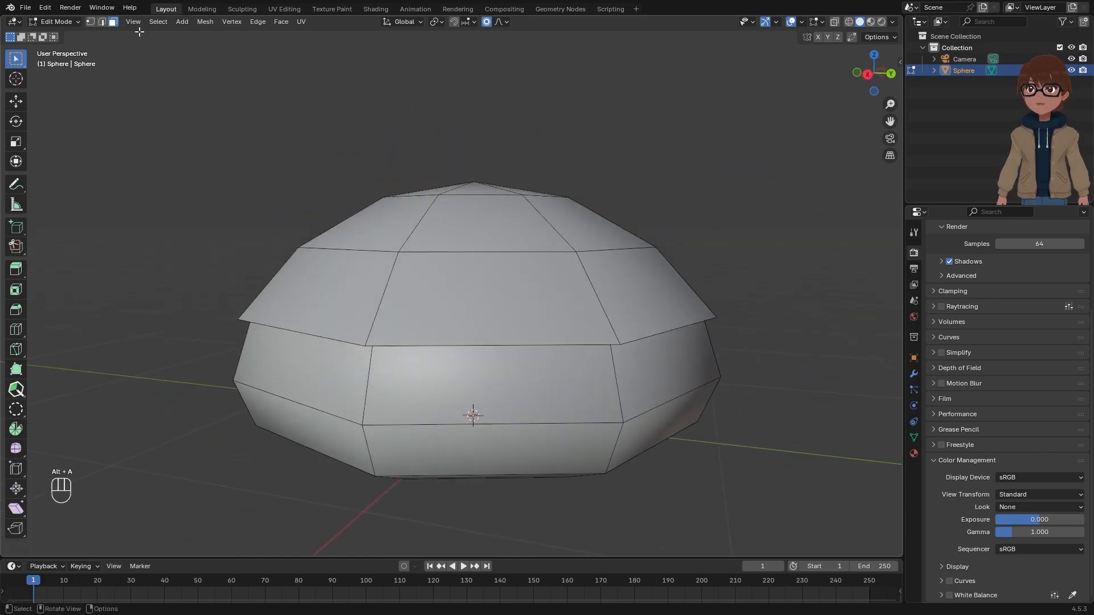
left_click(105, 20)
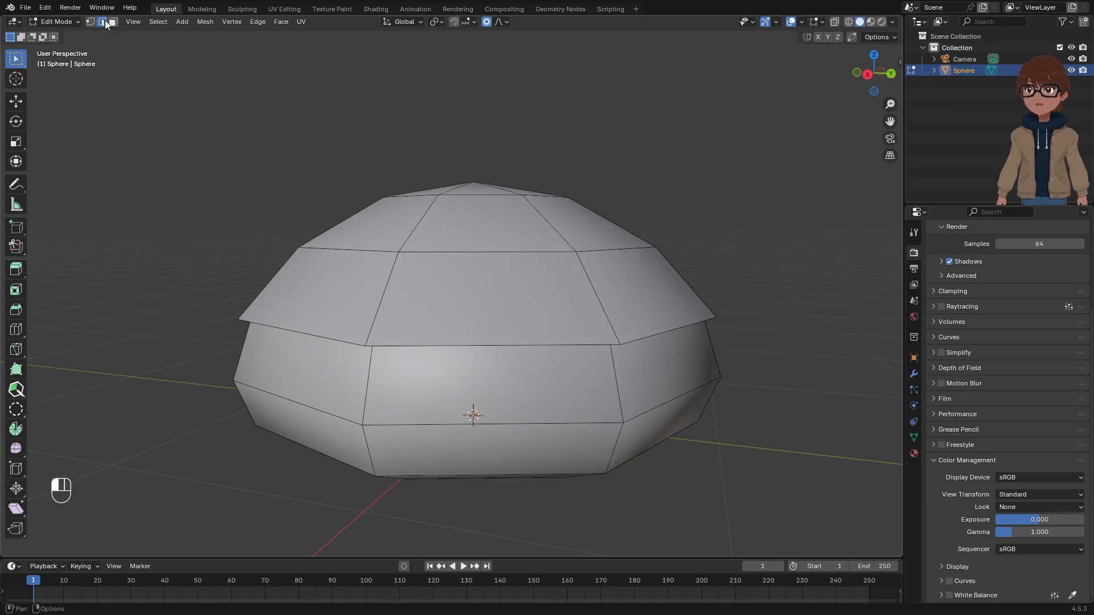
left_click(490, 345, "alt")
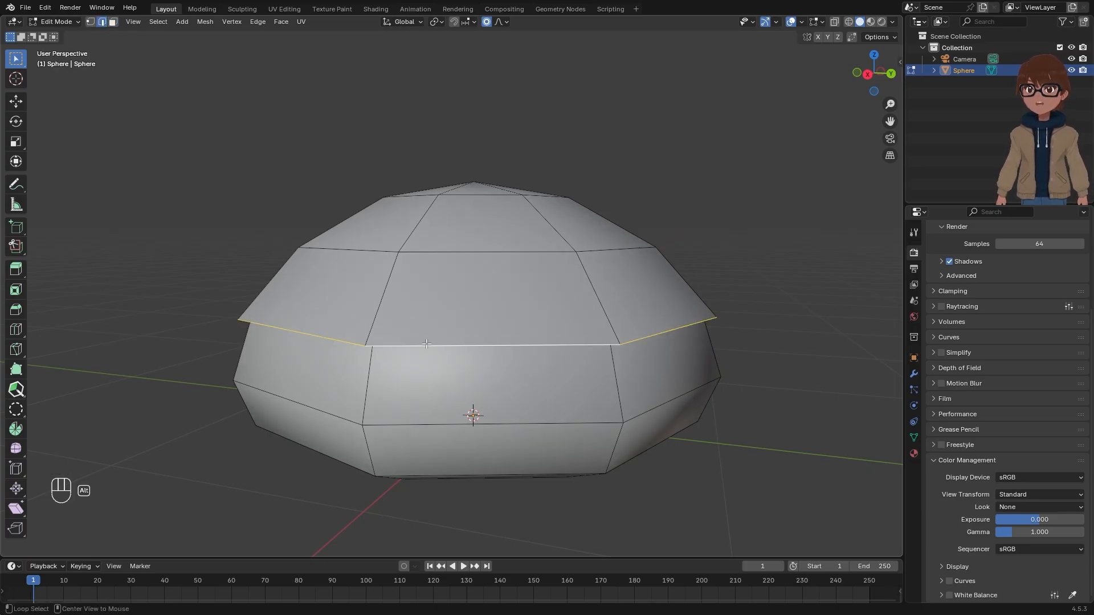
Step: Extrude the cap's rim edge loop and scale it inward uniformly to about 0.874
middle_click_drag(489, 344, 520, 299)
scroll(520, 299, "up", 1)
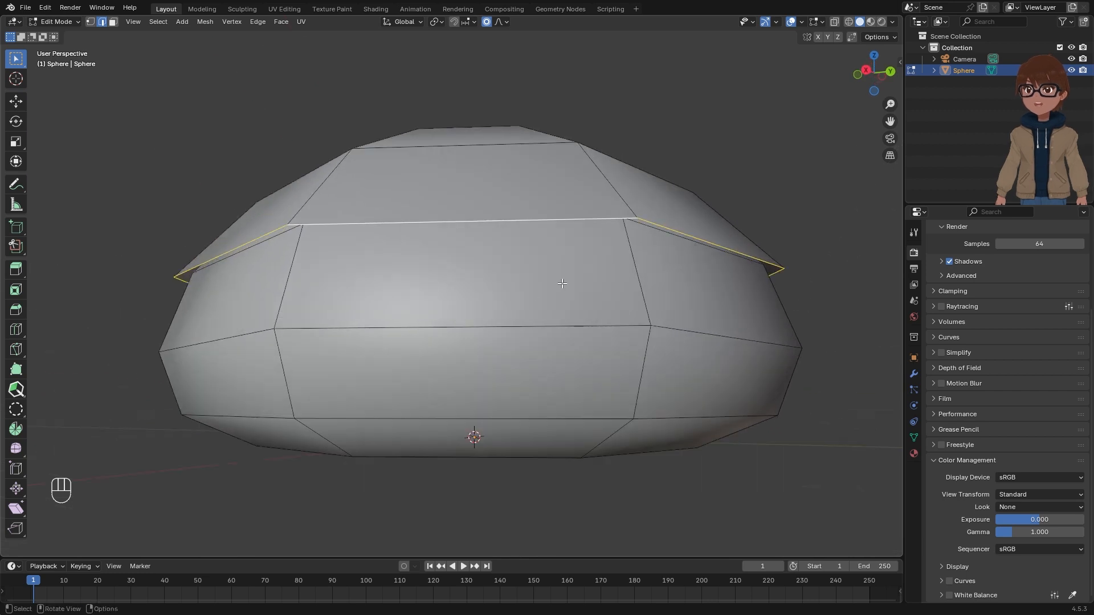
key("e")
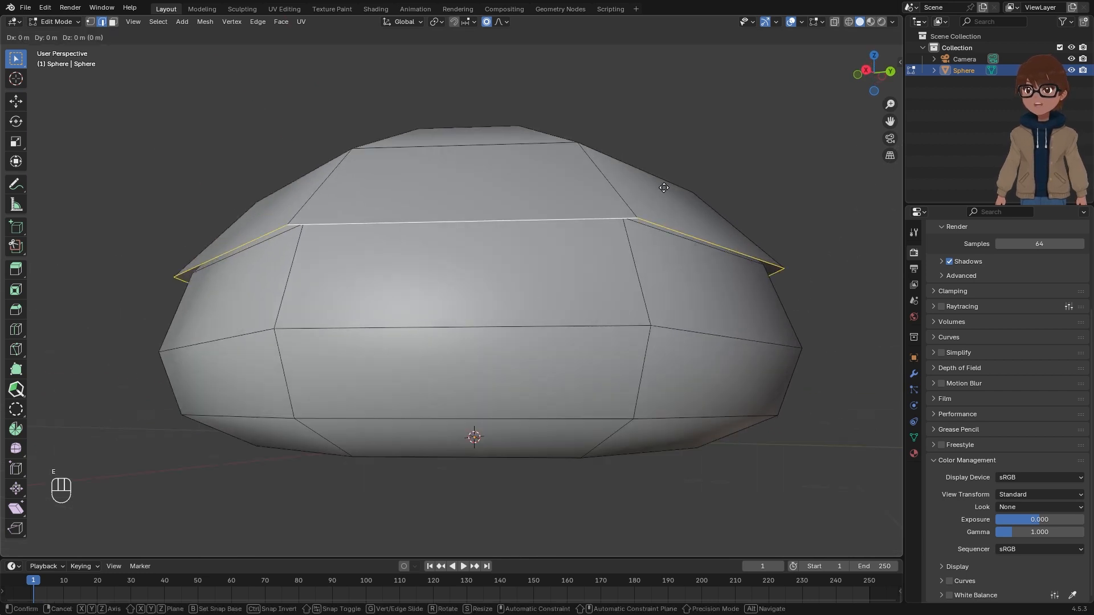
key("s")
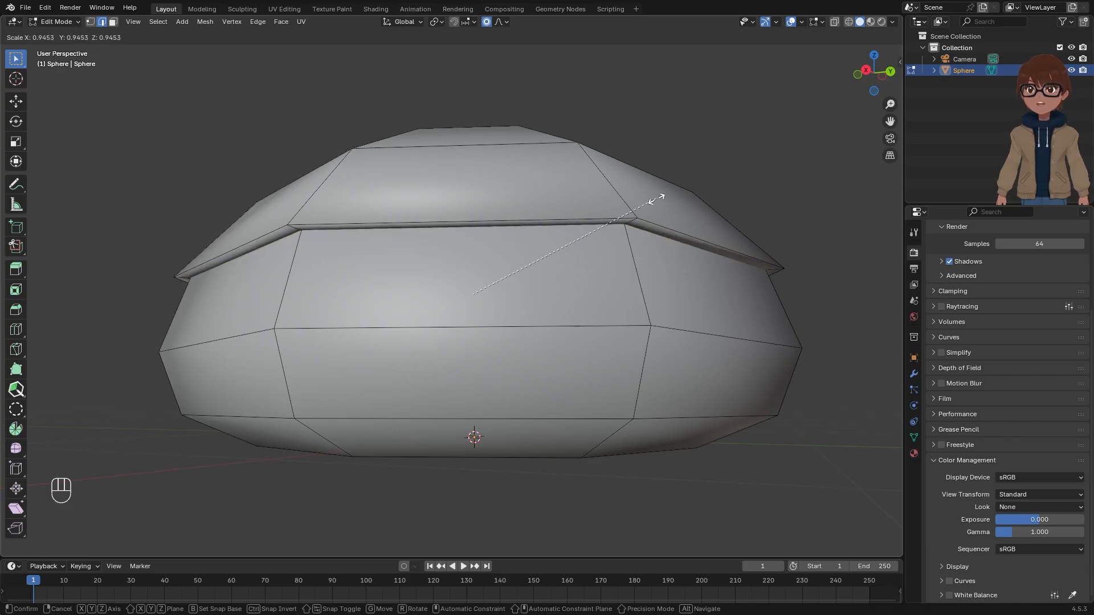
left_click(640, 209)
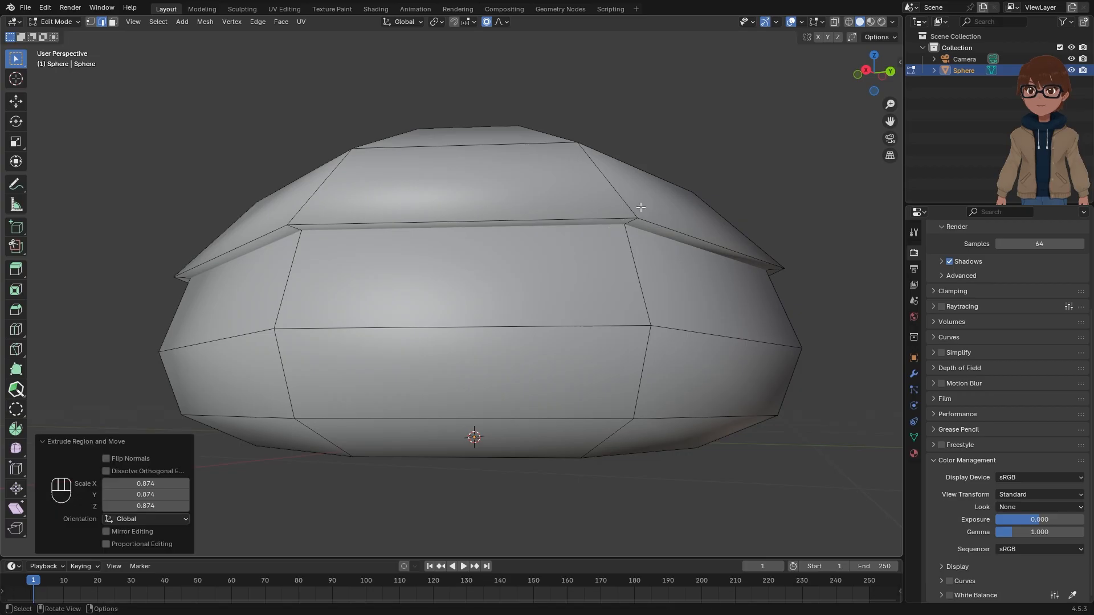
Step: Lower the extruded rim loop about 0.156 m along Z with a proportional size of about 0.039 m
key("g")
key("z")
scroll(661, 245, "up", 15)
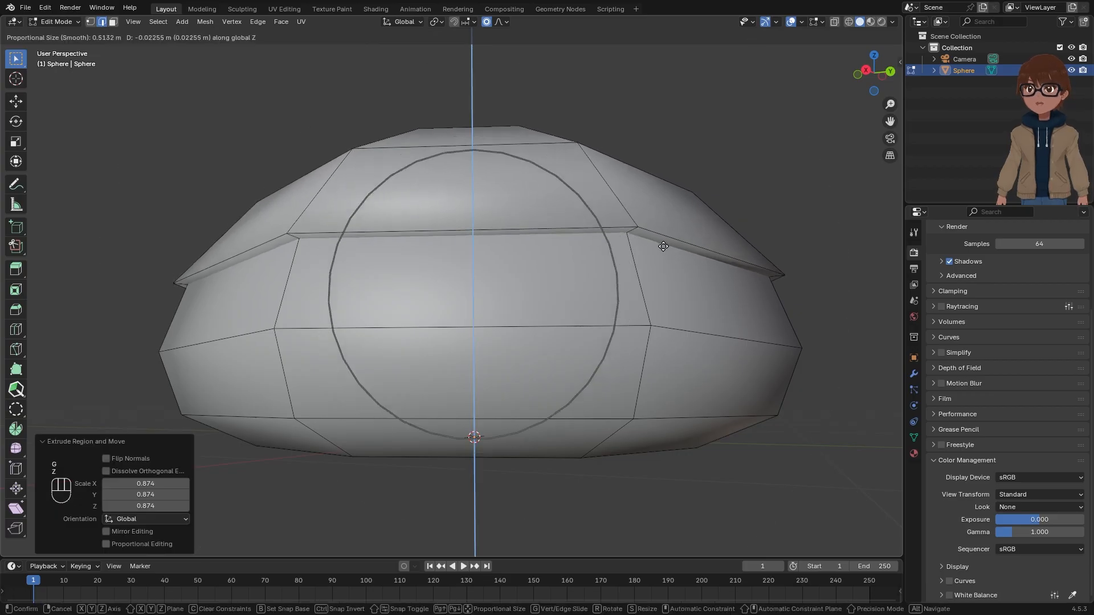
scroll(663, 247, "up", 14)
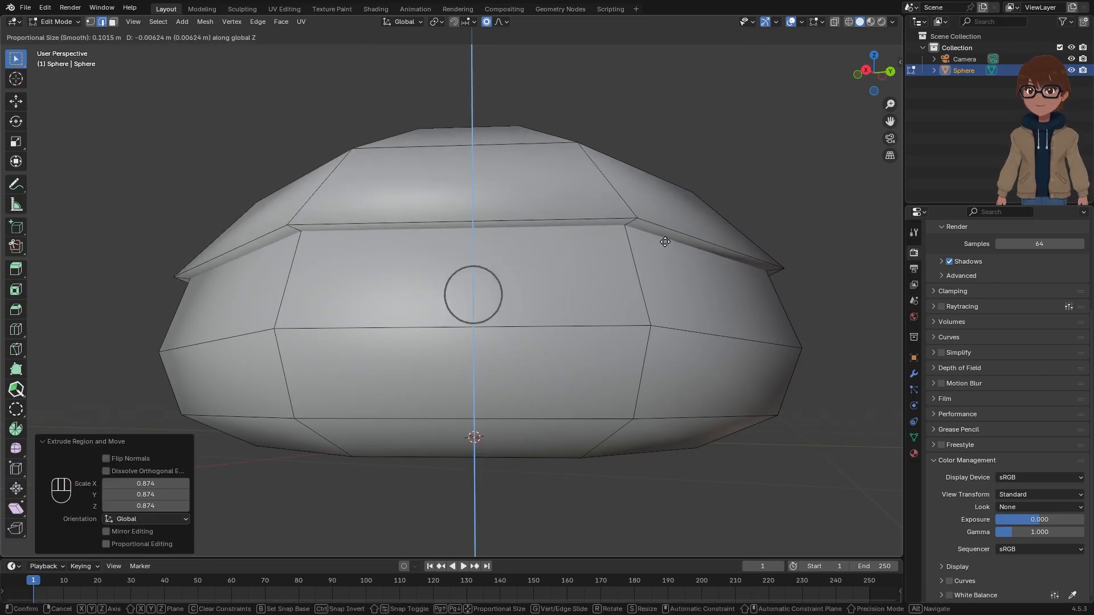
scroll(666, 249, "up", 4)
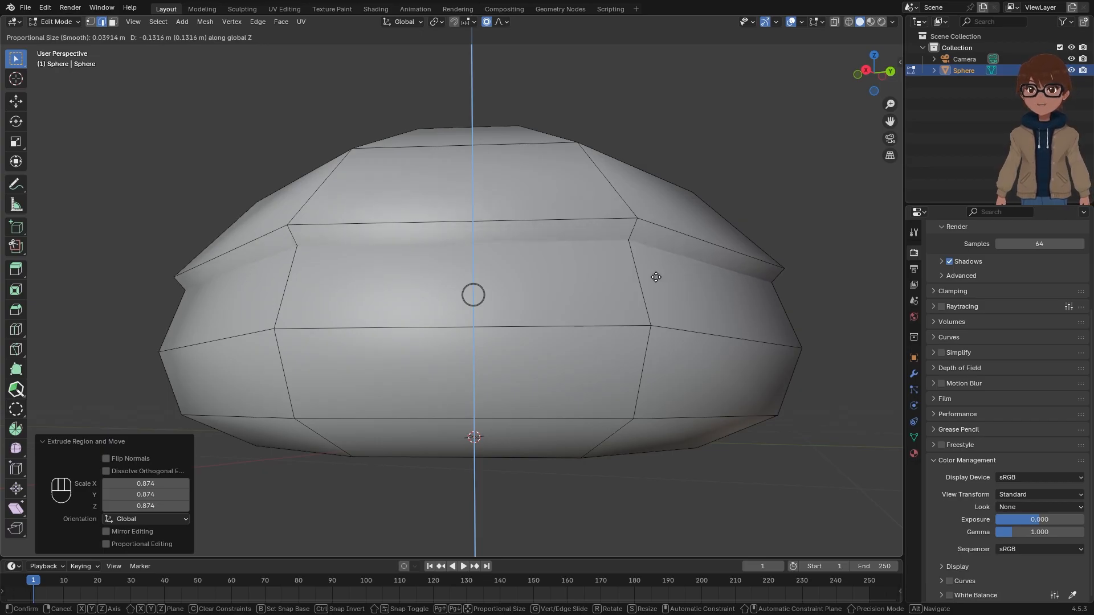
left_click(657, 284)
Step: Inspect the extruded rim loop in wireframe, and return to solid shading and Object Mode
scroll(632, 269, "down", 3)
scroll(631, 290, "up", 2)
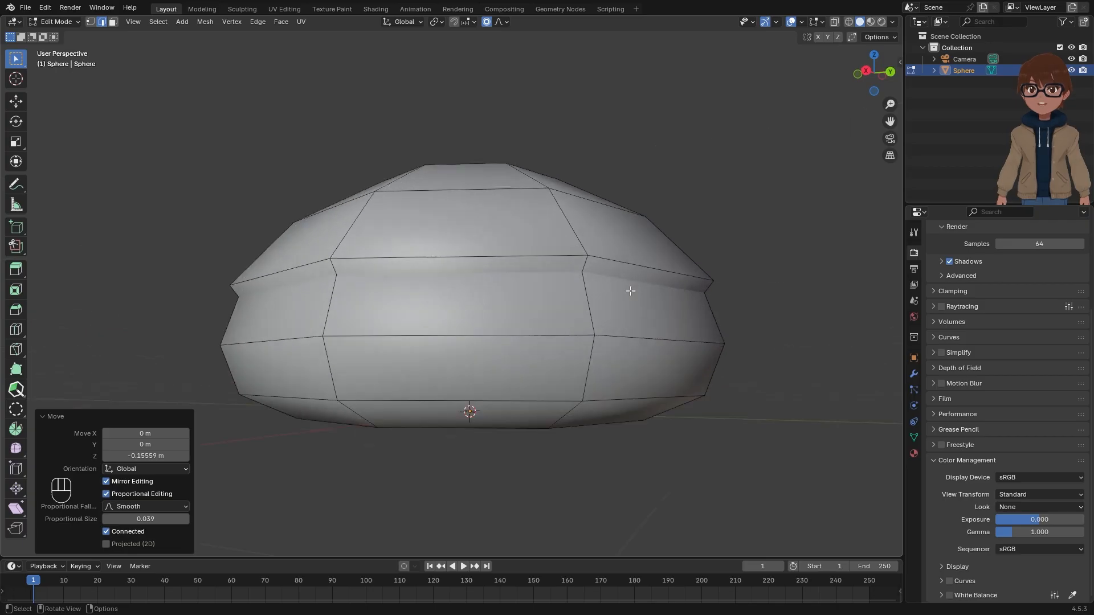
key("z")
middle_click_drag(367, 299, 265, 325)
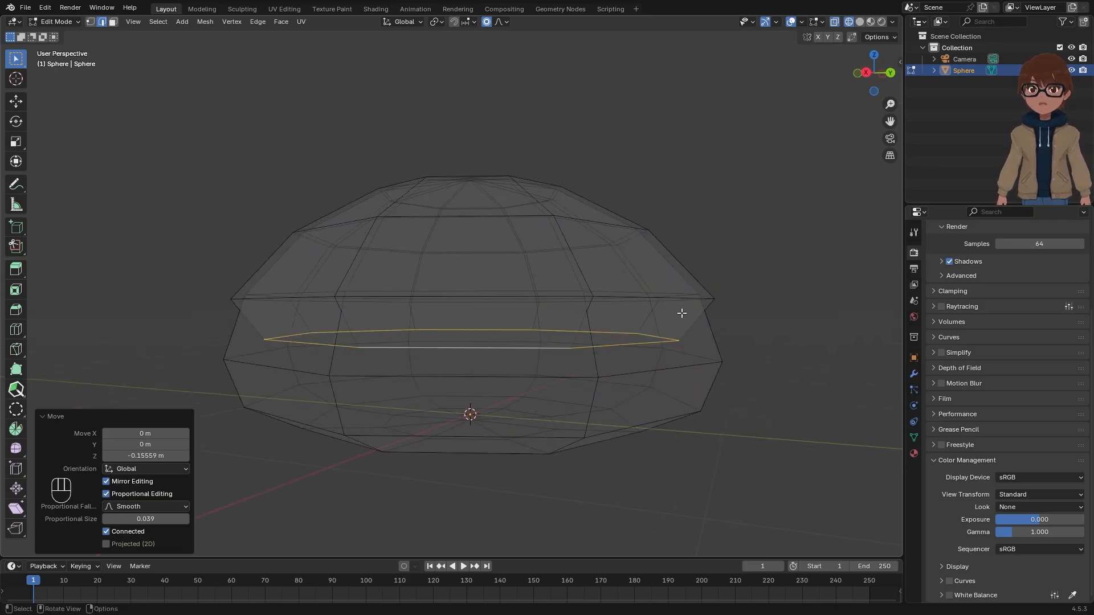
key("z")
key("Tab")
mouse_move(676, 244)
middle_mouse_down()
mouse_move(627, 280)
mouse_move(533, 292)
mouse_move(620, 261)
mouse_move(585, 284)
mouse_move(683, 266)
mouse_move(659, 239)
mouse_move(620, 261)
mouse_move(637, 227)
mouse_move(610, 276)
mouse_move(618, 224)
mouse_move(576, 295)
mouse_move(608, 223)
middle_mouse_up()
scroll(589, 272, "up", 2)
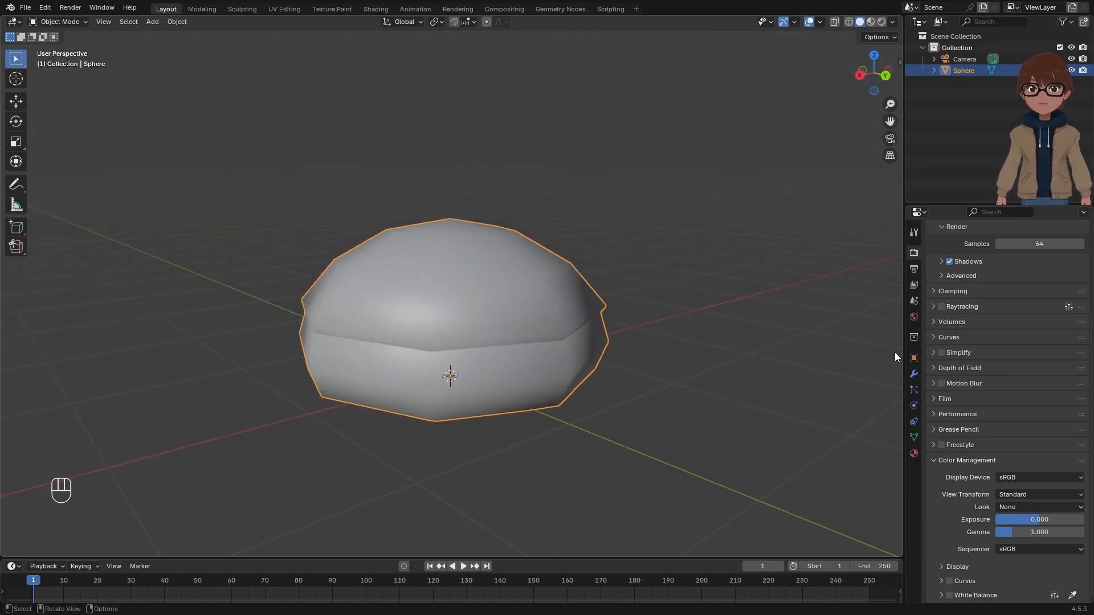
Step: Add a Subdivision Surface modifier to the sphere with a render level of 1 and Optimal Display turned off
left_click(913, 374)
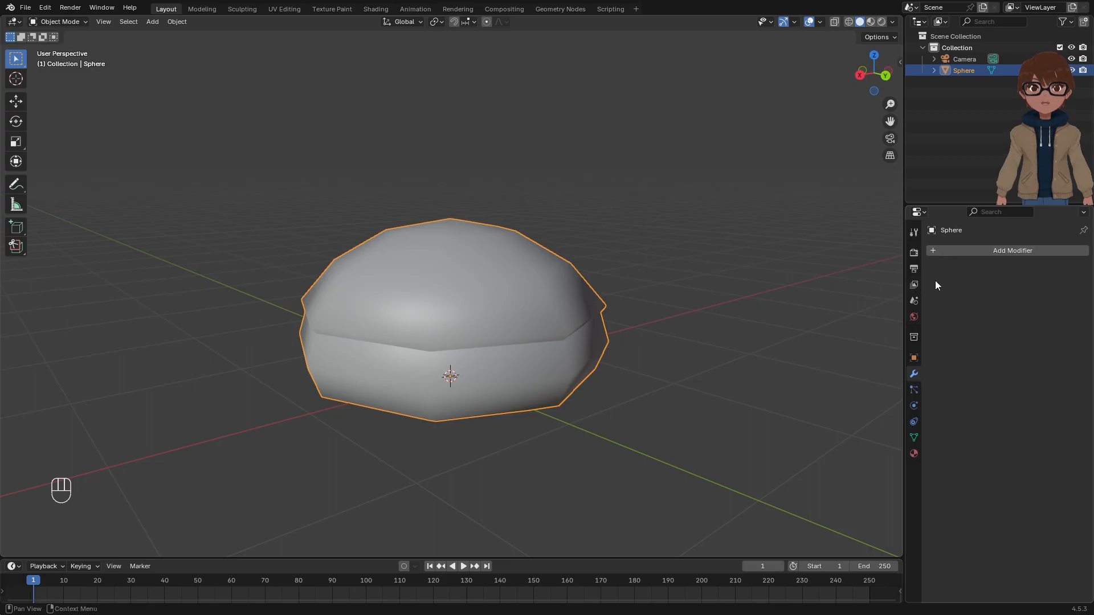
left_click(966, 251)
mouse_move(952, 292)
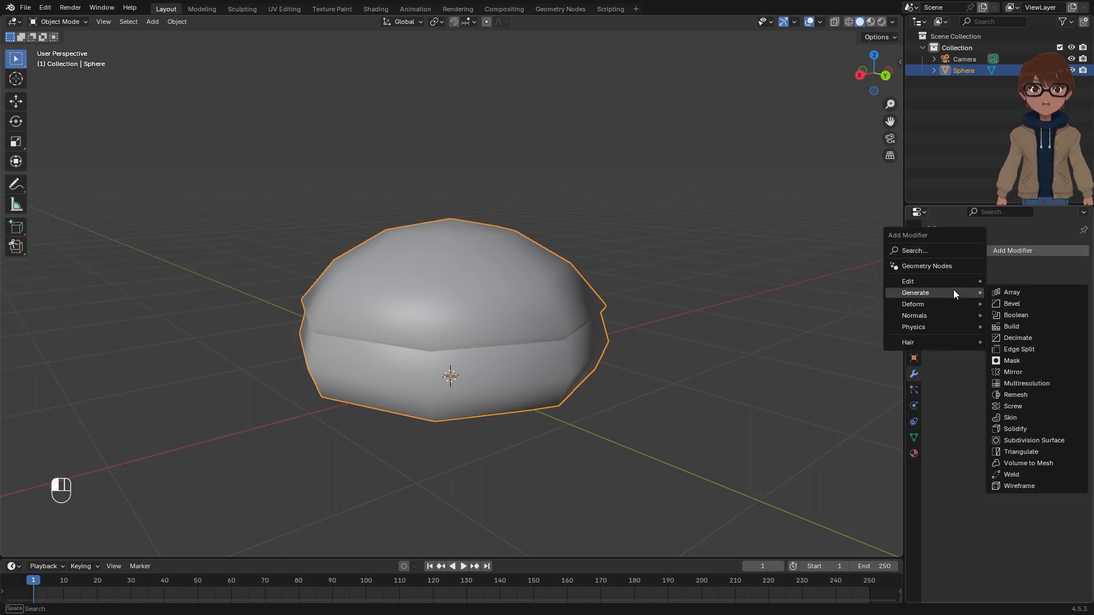
left_click(1047, 439)
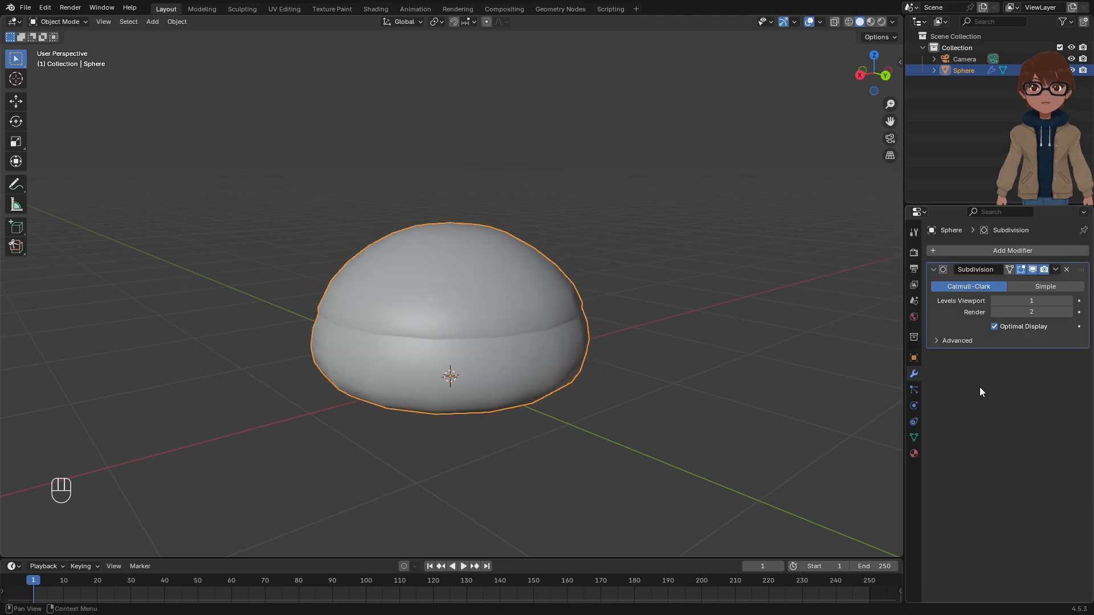
left_click(994, 312)
mouse_move(519, 309)
middle_mouse_down()
mouse_move(569, 368)
mouse_move(627, 317)
middle_mouse_up()
left_click(993, 326)
Step: Switch the viewport to wireframe shading to examine the subdivided mesh
key("z")
left_click(637, 345)
scroll(626, 353, "up", 2)
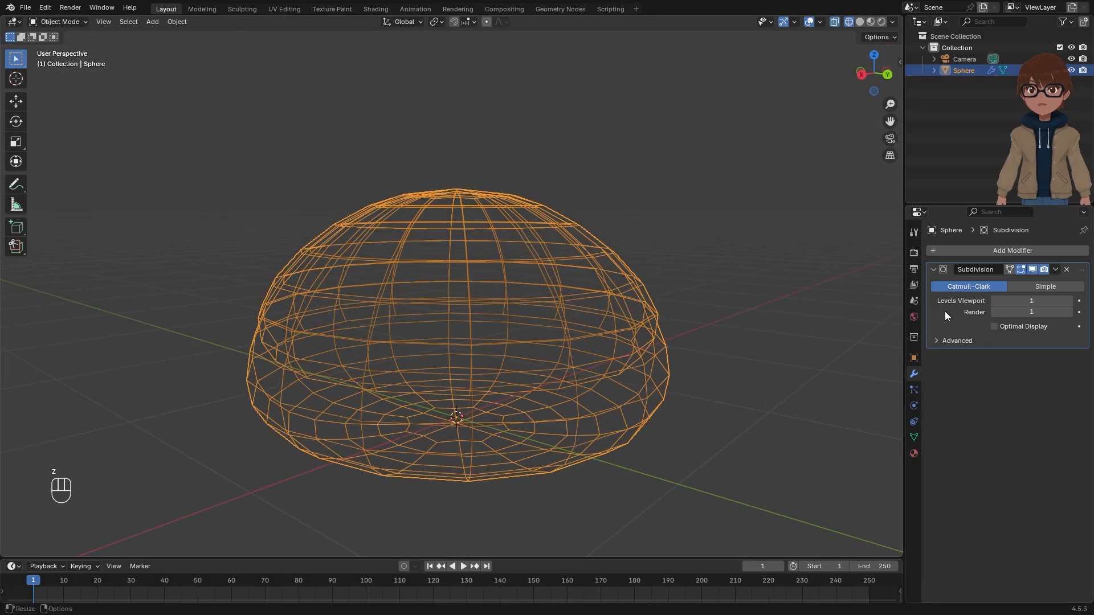
Step: Try a viewport and render level of 2 on the Subdivision modifier, and return both levels to 1
left_click(1069, 300)
left_click(1070, 312)
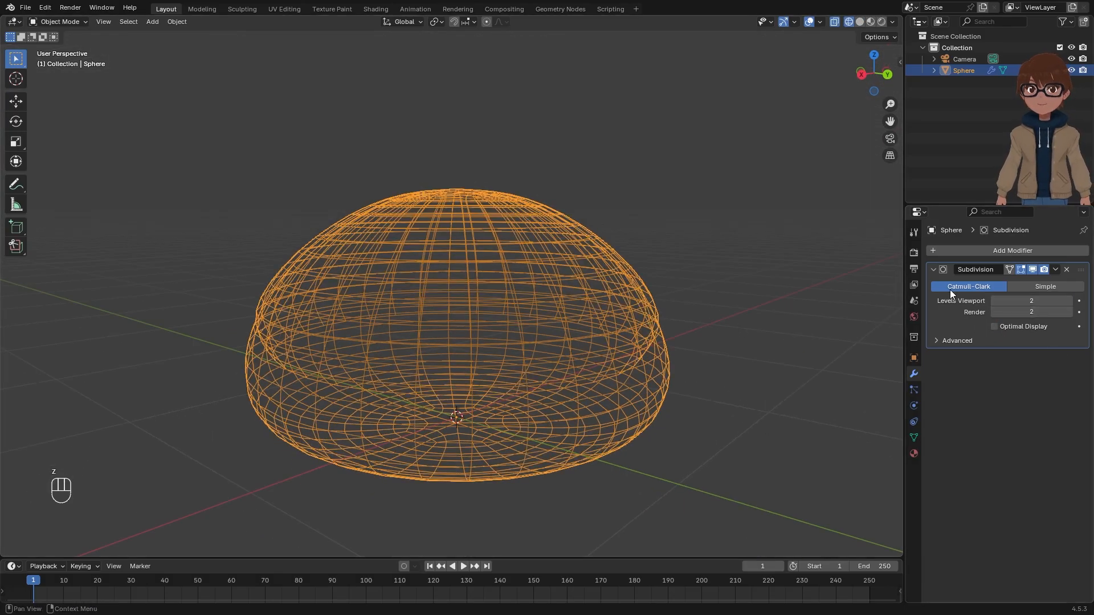
left_click(995, 300)
left_click(995, 312)
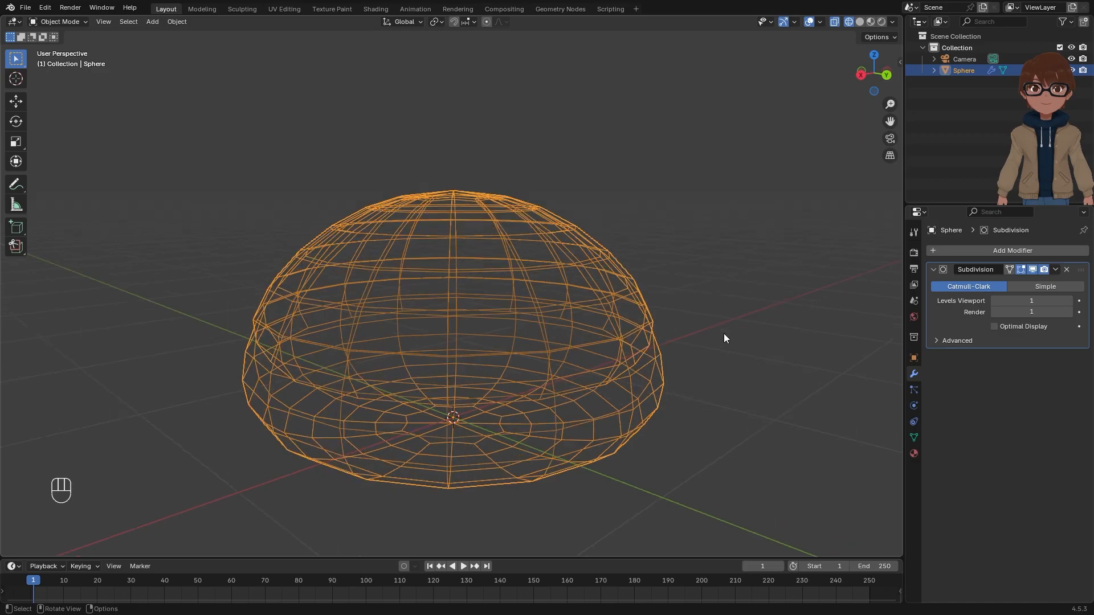
Step: Return to solid shading, enter Edit Mode with nothing selected, and turn off the Subdivision modifier's viewport display
key("z")
middle_click_drag(662, 288, 614, 281)
key("Tab")
key("alt+a")
scroll(614, 280, "up", 4)
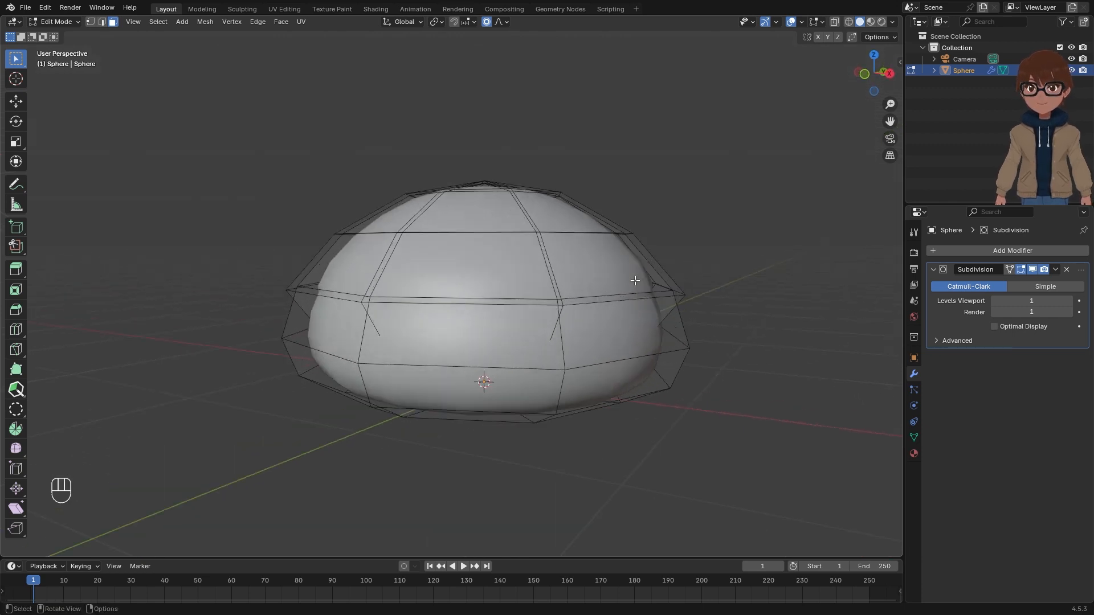
left_click(1032, 268)
Step: Select all linked faces of the outer cap and unwrap them with the Minimum Stretch method
key("l")
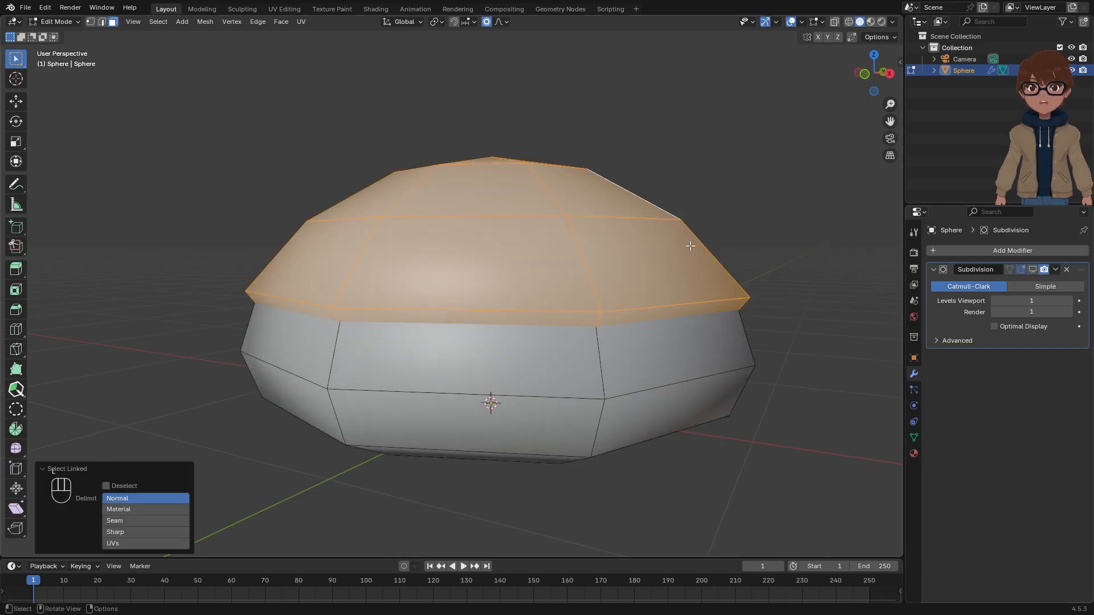
scroll(461, 188, "down", 2)
middle_click_drag(551, 177, 538, 234)
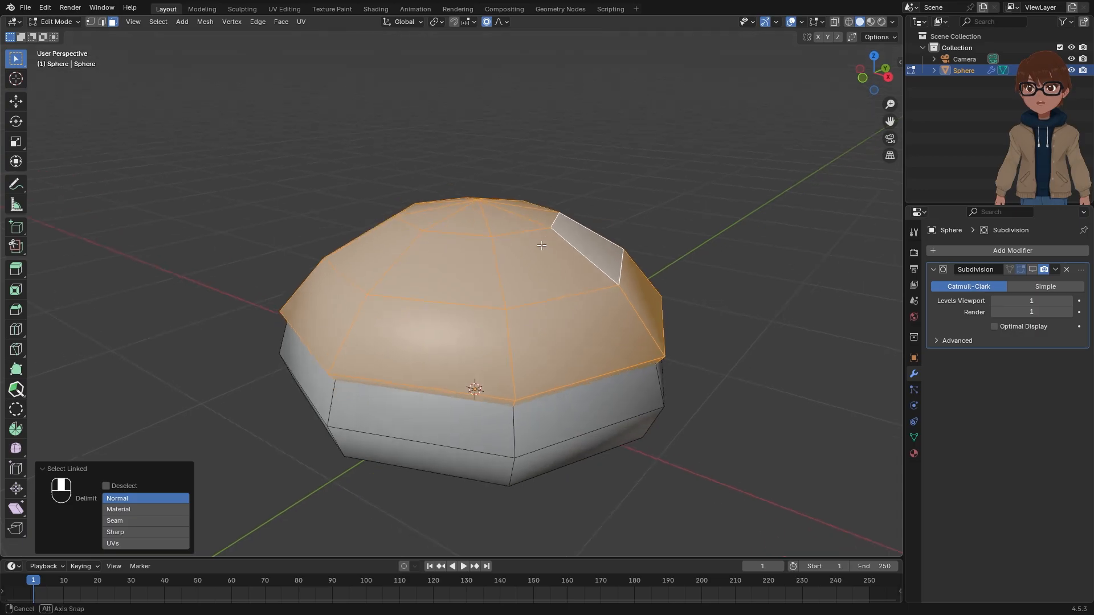
scroll(520, 302, "up", 2)
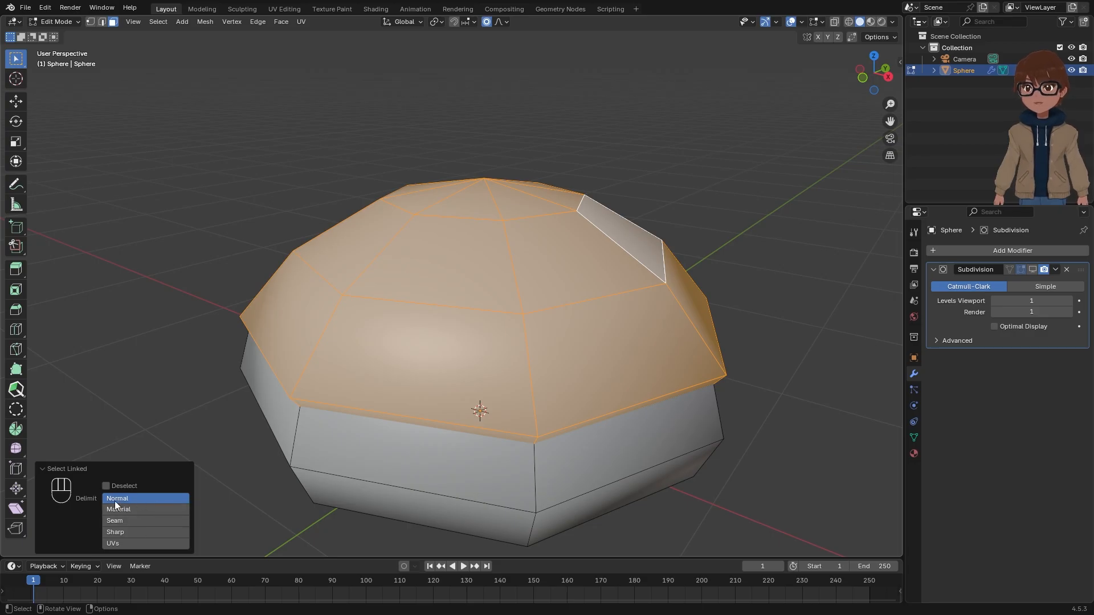
middle_click_drag(608, 295, 640, 228)
mouse_move(685, 265)
middle_mouse_down()
mouse_move(669, 228)
mouse_move(668, 265)
middle_mouse_up()
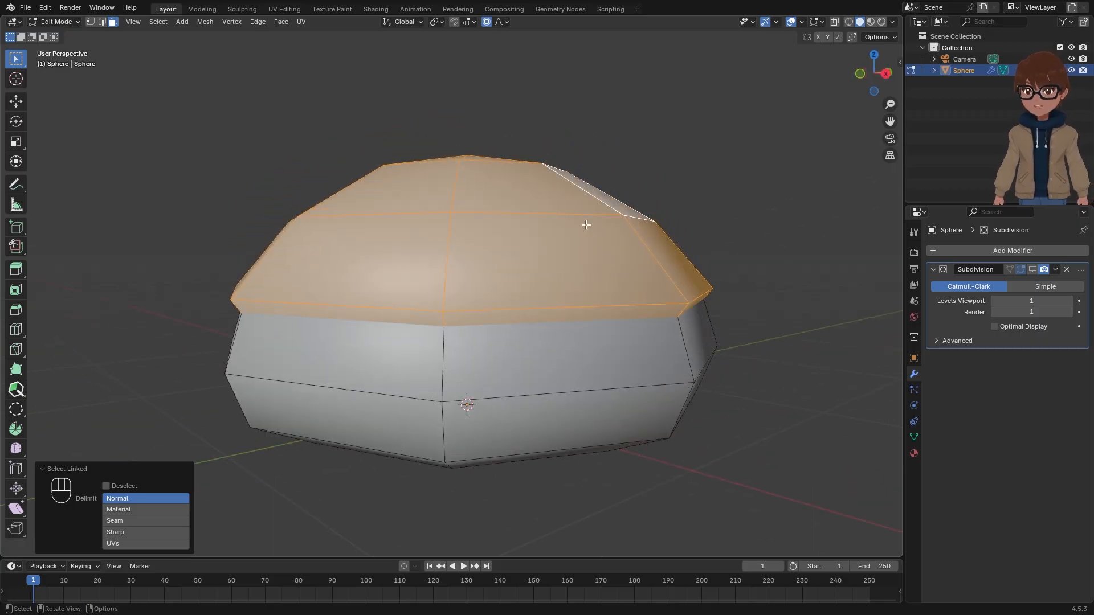
middle_click_drag(586, 225, 615, 170)
key("u")
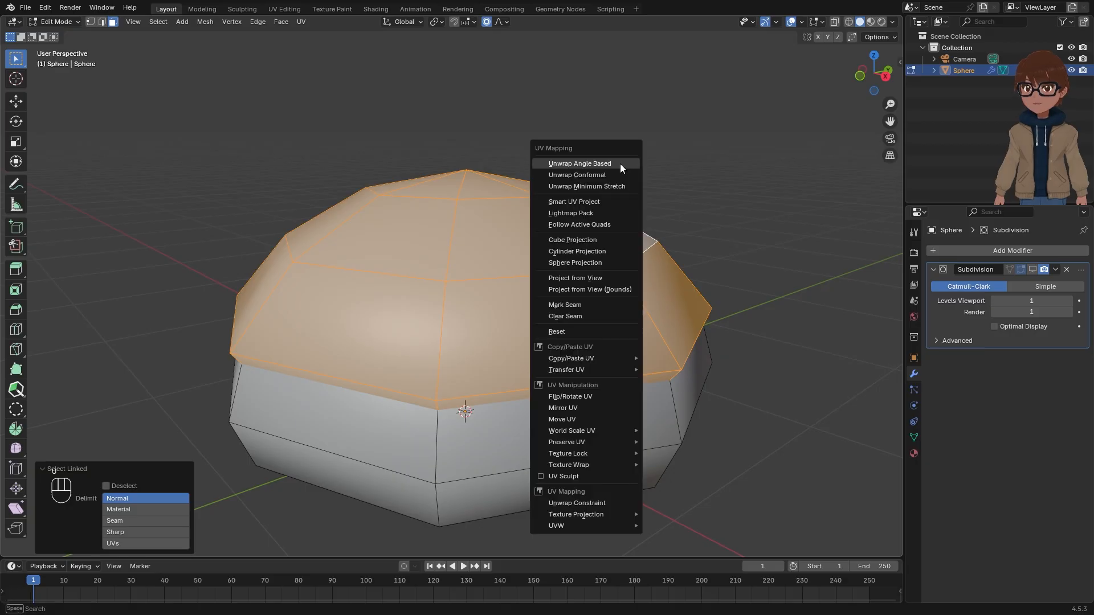
left_click(601, 188)
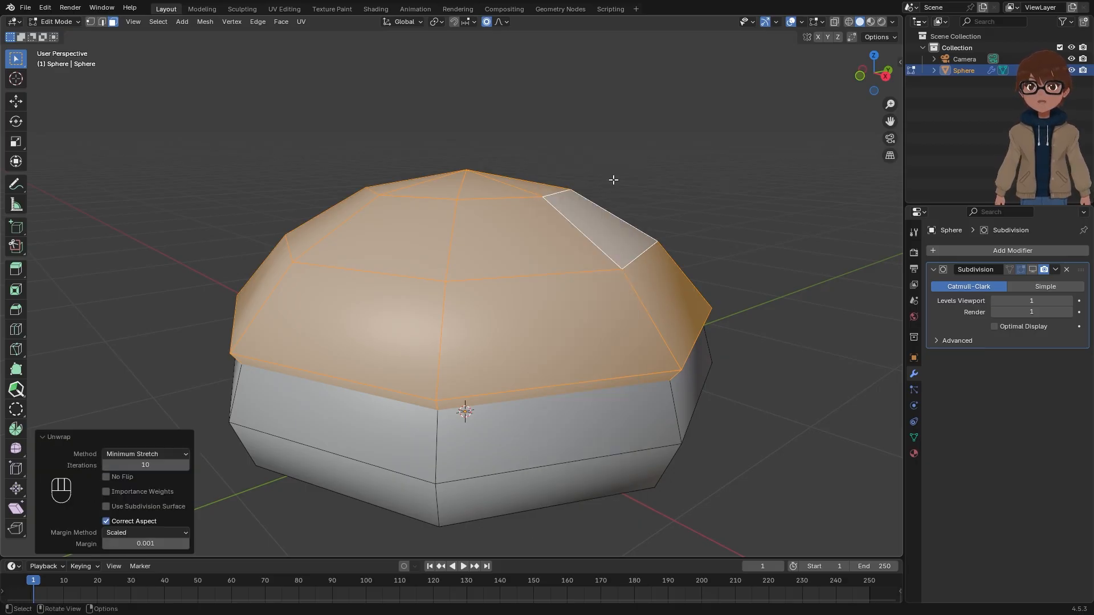
Step: Examine the cap's UV layout in the UV Editing workspace alongside the selected faces on the model
left_click(285, 9)
key("a")
scroll(280, 340, "up", 1)
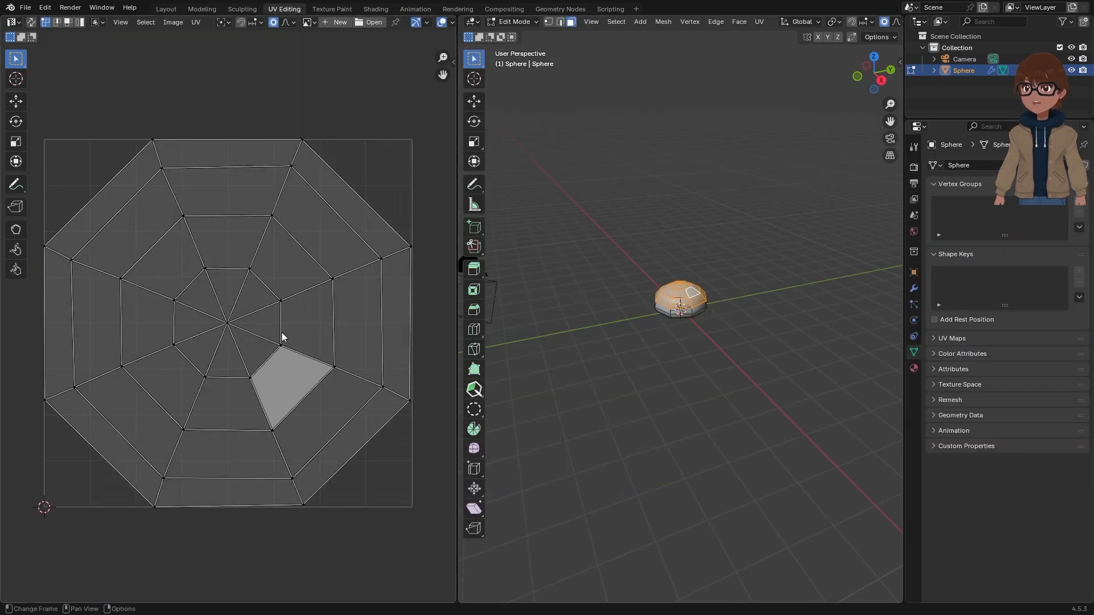
scroll(712, 251, "up", 5)
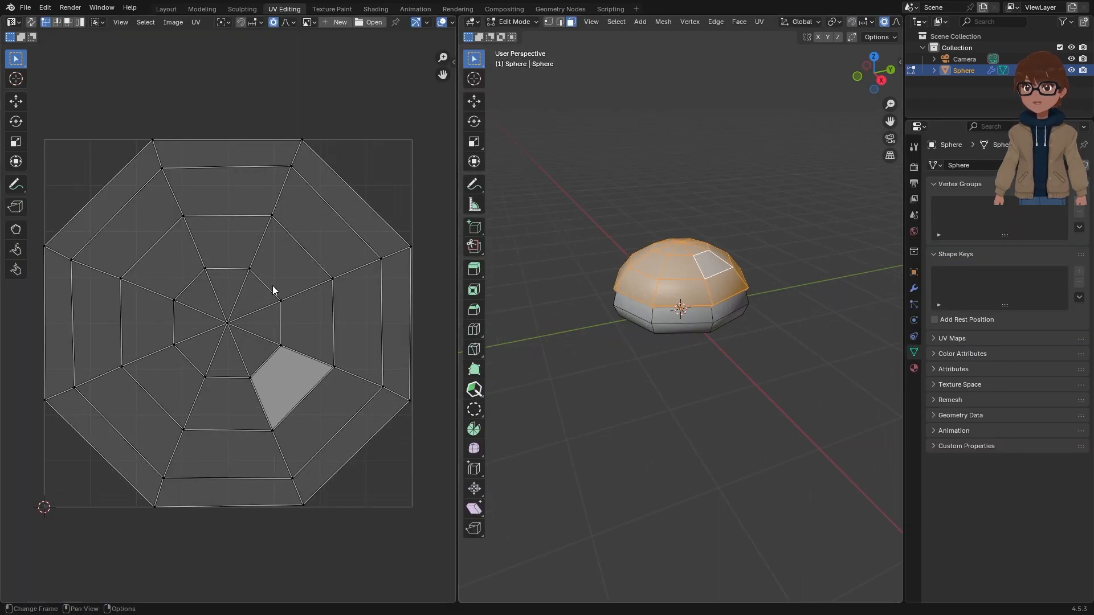
scroll(660, 212, "up", 2)
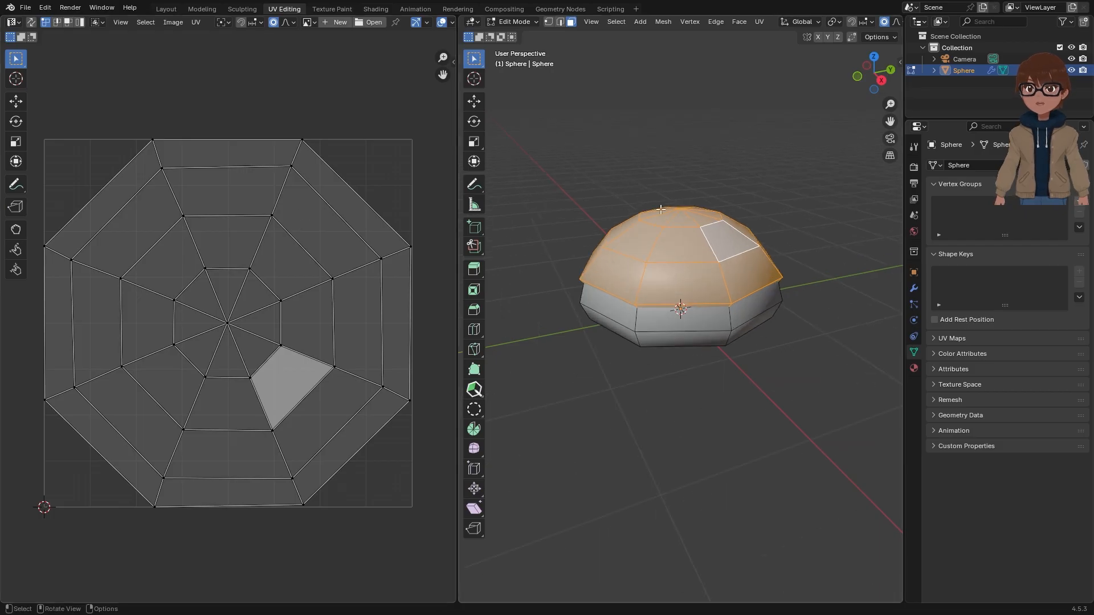
scroll(752, 246, "up", 2)
middle_click_drag(751, 246, 746, 293)
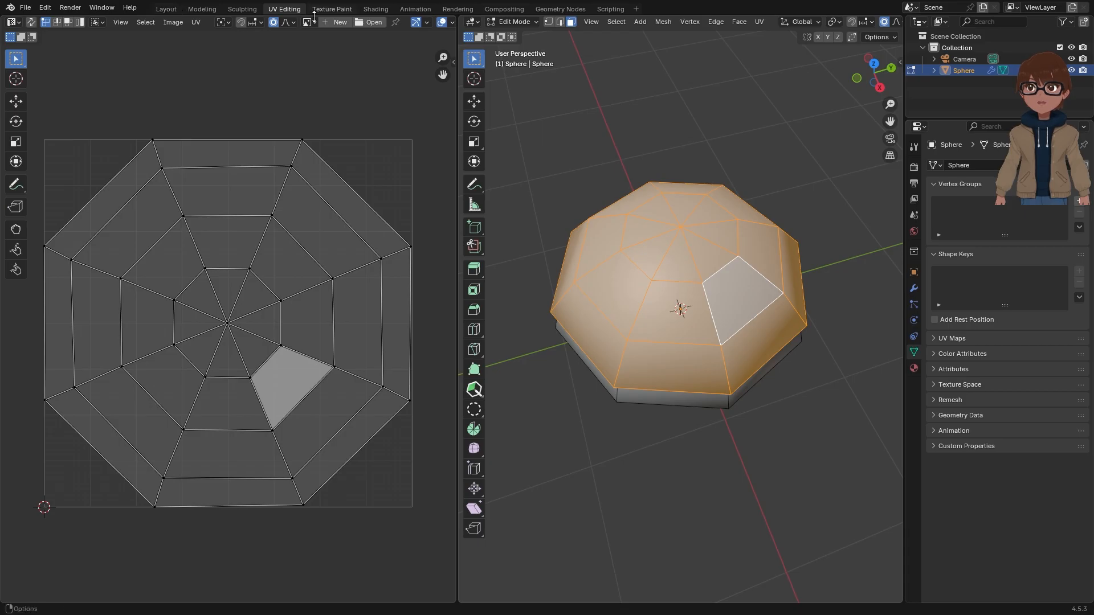
Step: Return to the Layout workspace in Object Mode, and give the sphere a new material named Top
left_click(165, 8)
scroll(598, 285, "down", 2)
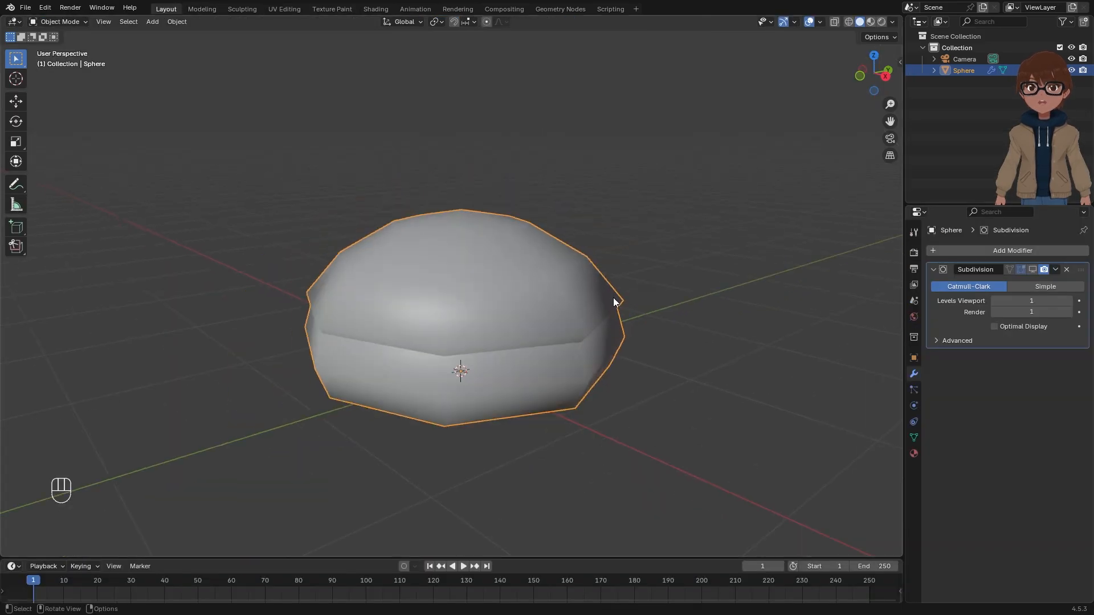
scroll(585, 308, "up", 1)
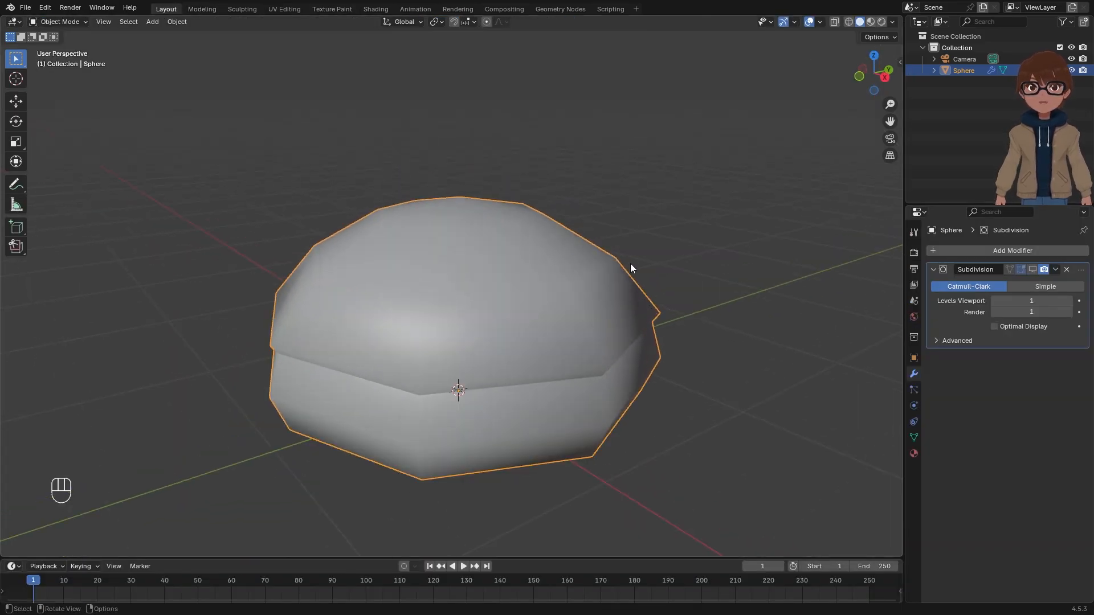
scroll(593, 310, "up", 3)
scroll(593, 310, "down", 3)
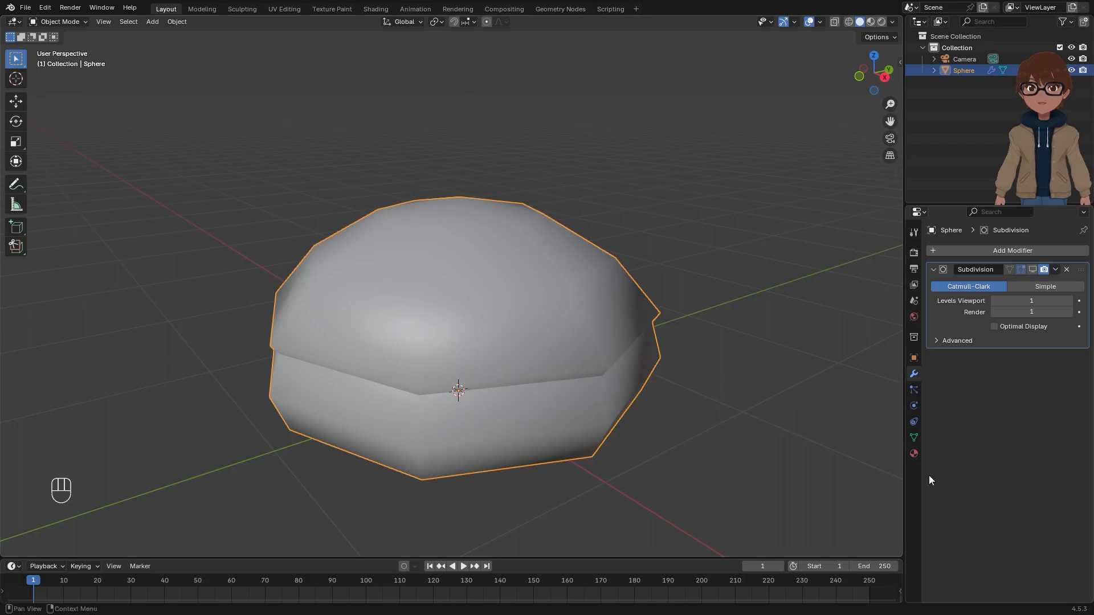
left_click(914, 453)
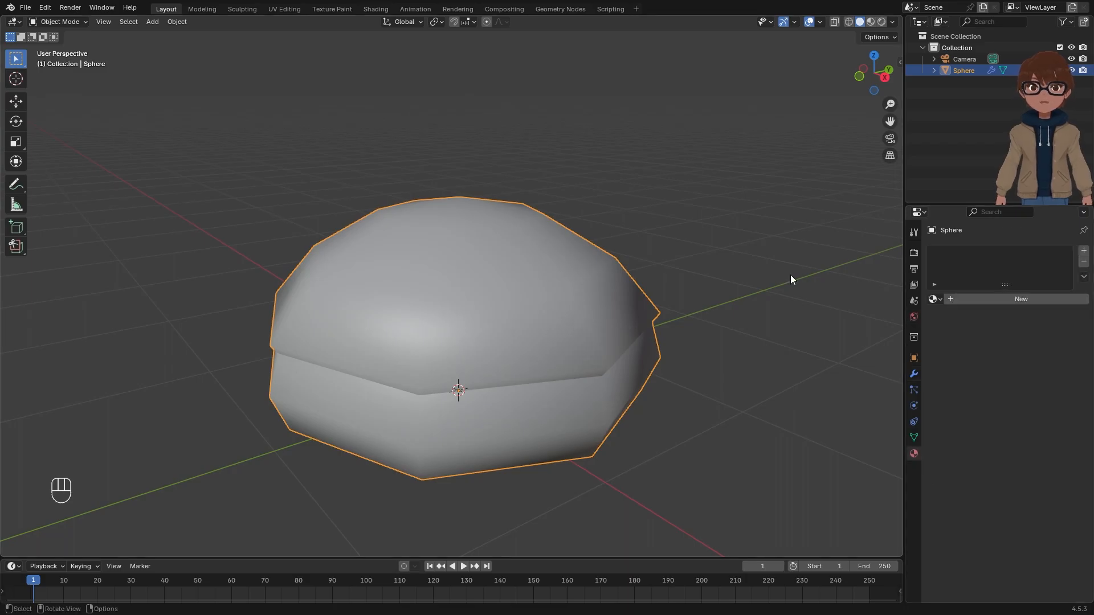
left_click(1019, 302)
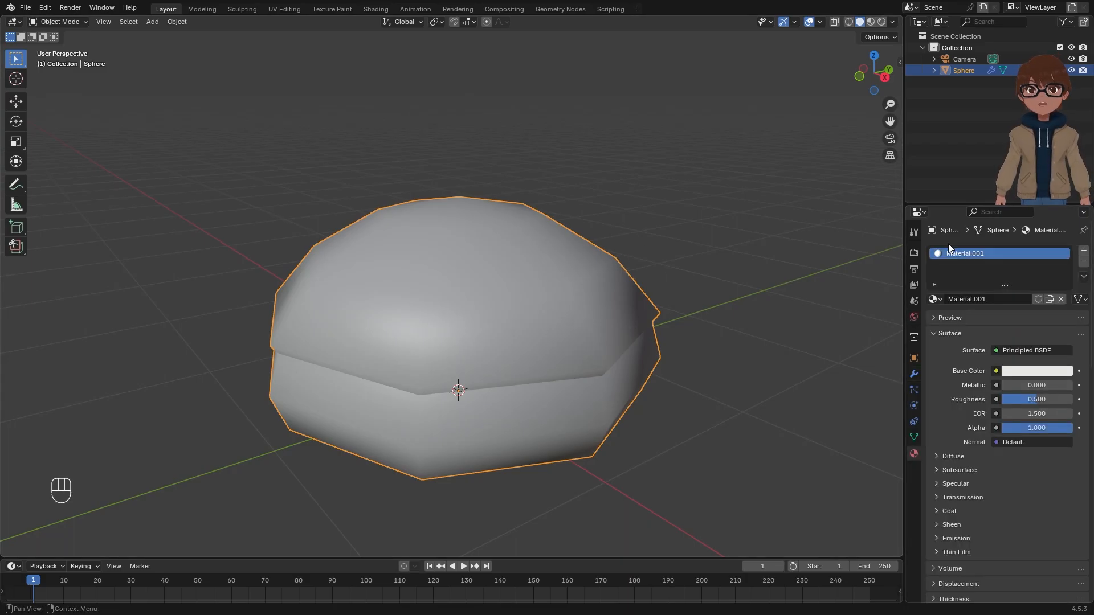
left_click(981, 259)
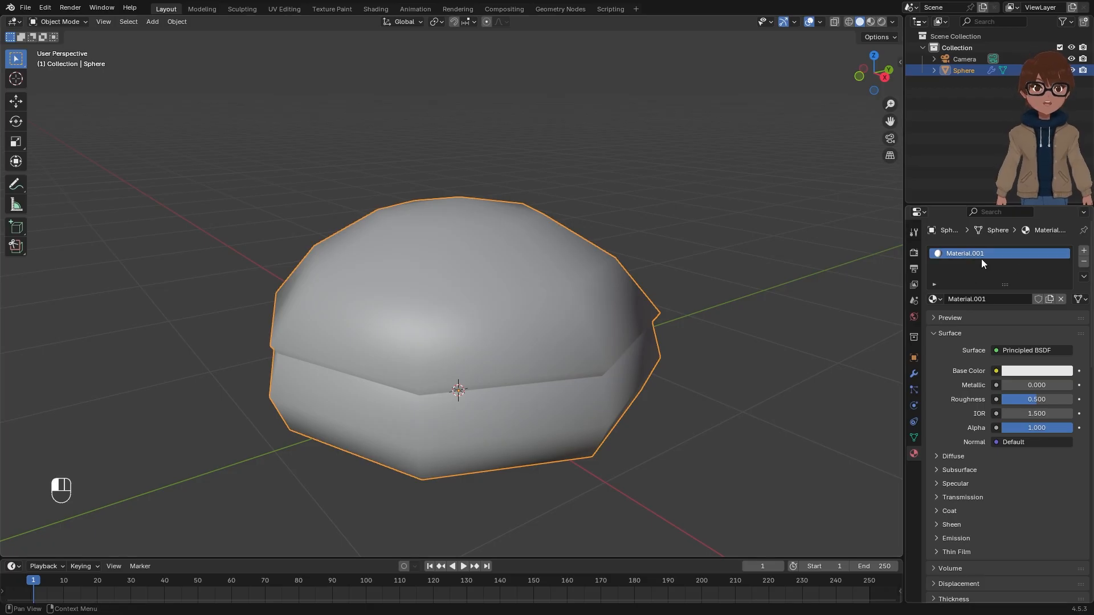
double_click(981, 257)
type("Top")
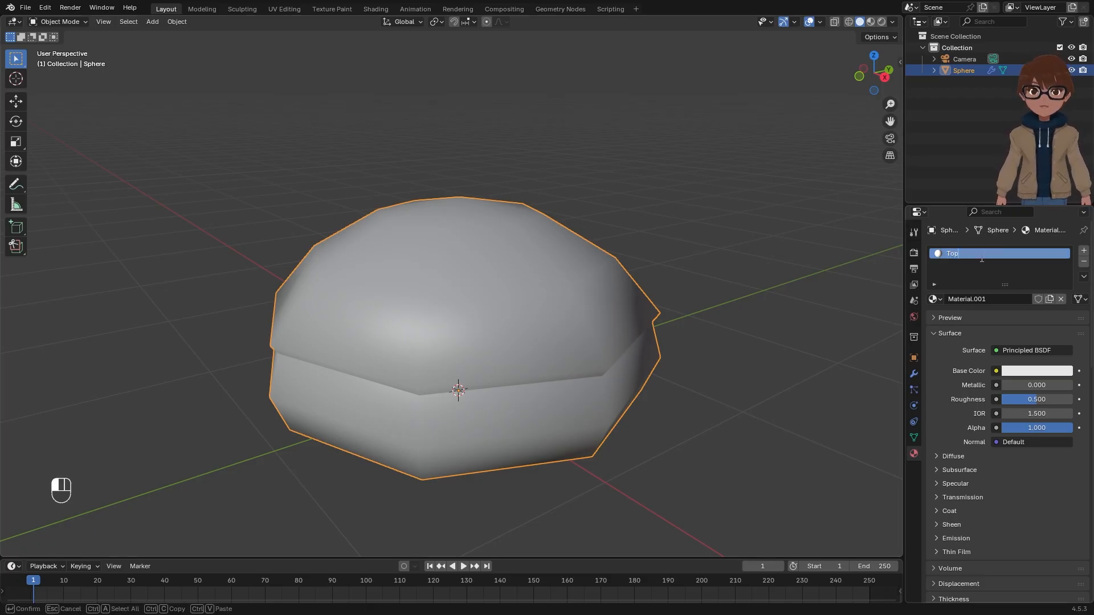
key("Return")
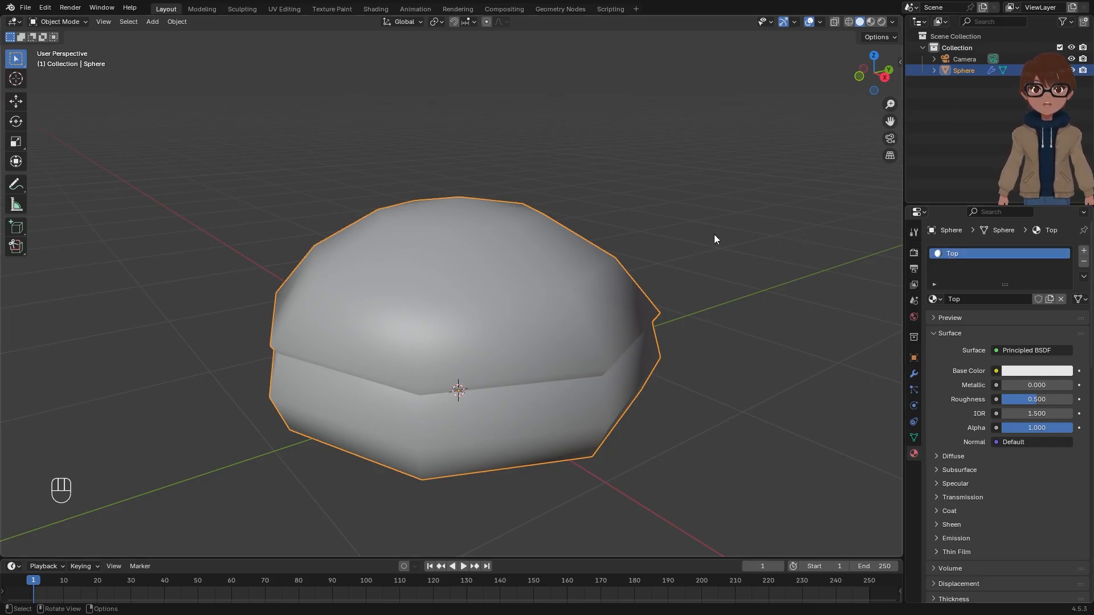
Step: Add a second material slot to the sphere with a new material named Bottom
left_click(1084, 250)
left_click(978, 321)
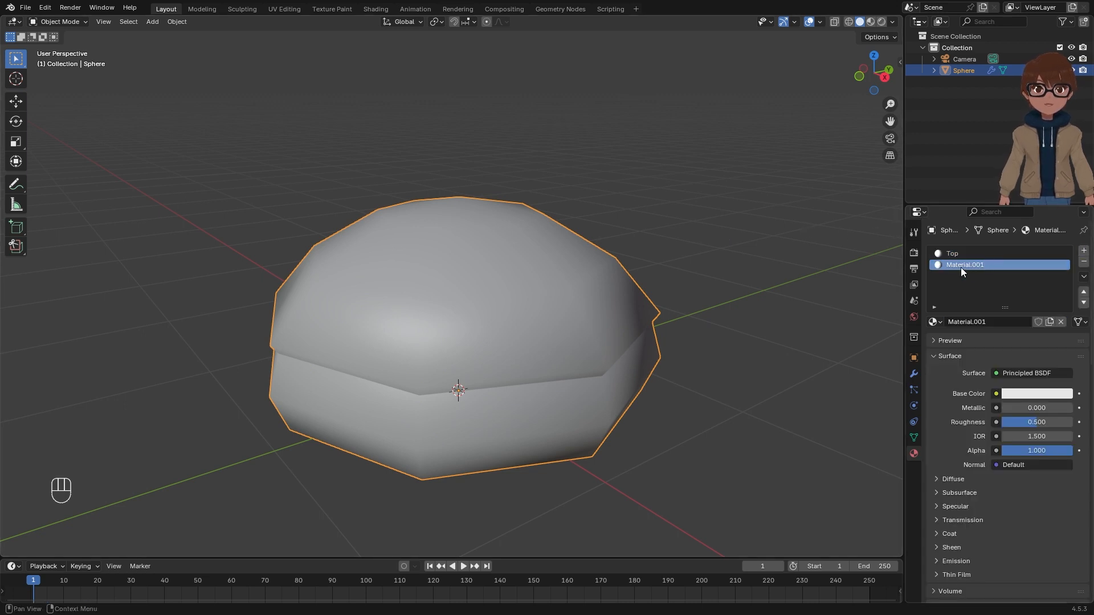
double_click(962, 266)
type("Bottom")
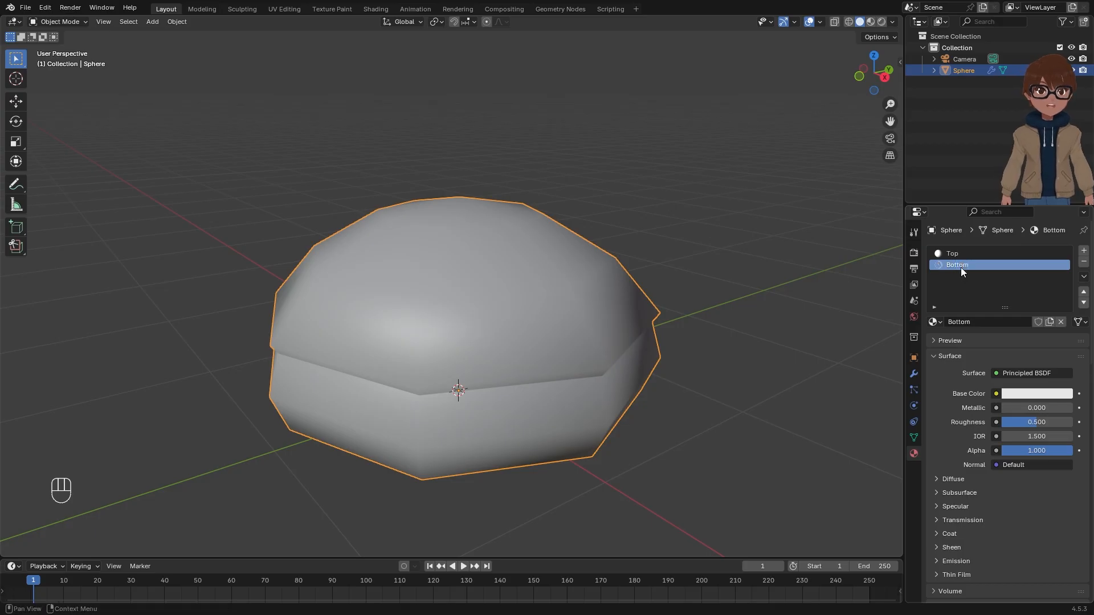
key("Return")
Step: Select all linked faces of the lower body in Edit Mode and assign the Bottom material to them
key("Tab")
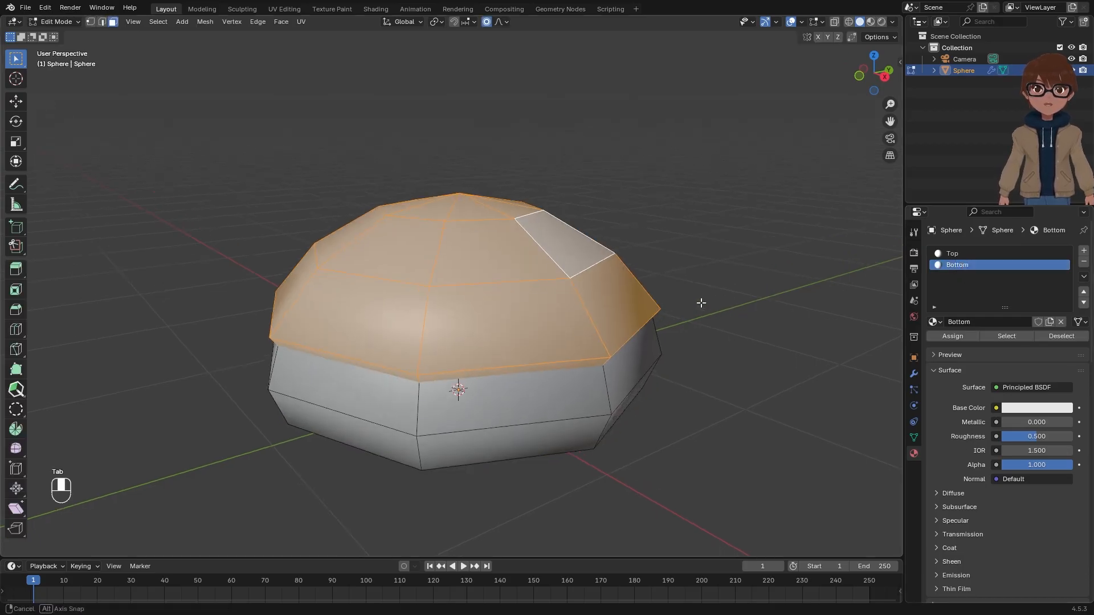
key("alt+a")
middle_click_drag(696, 300, 768, 290)
scroll(725, 283, "up", 2)
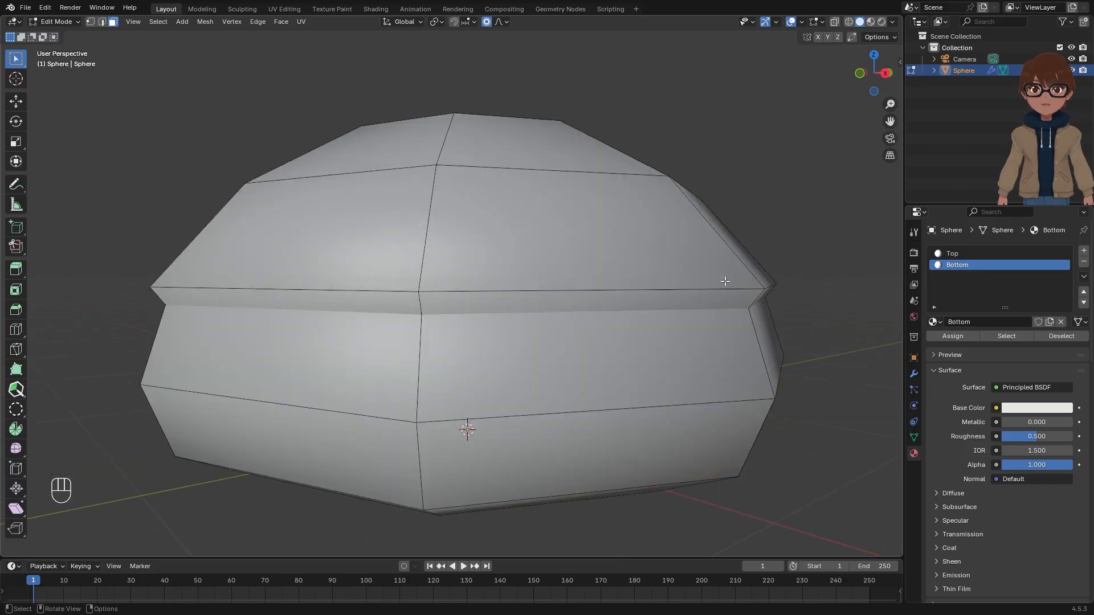
scroll(609, 359, "down", 2)
middle_click_drag(576, 363, 580, 353)
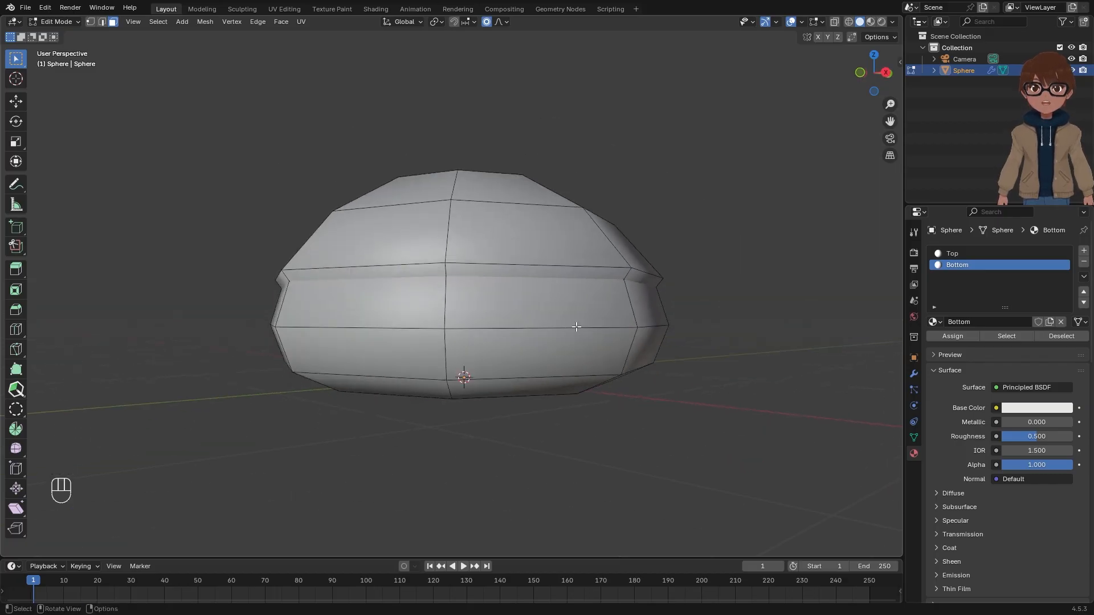
key("l")
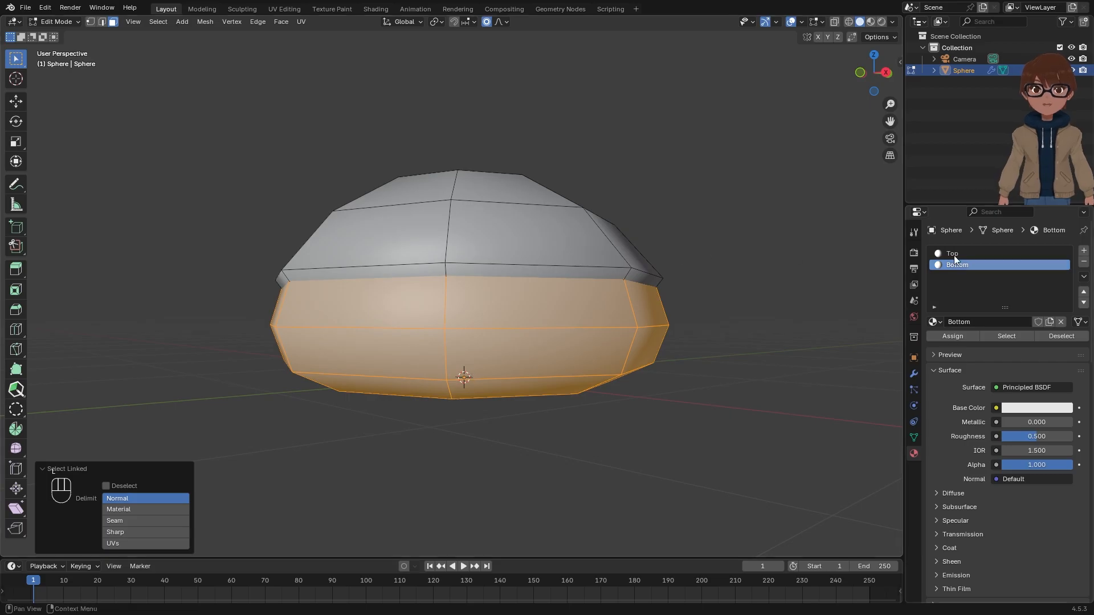
left_click(945, 336)
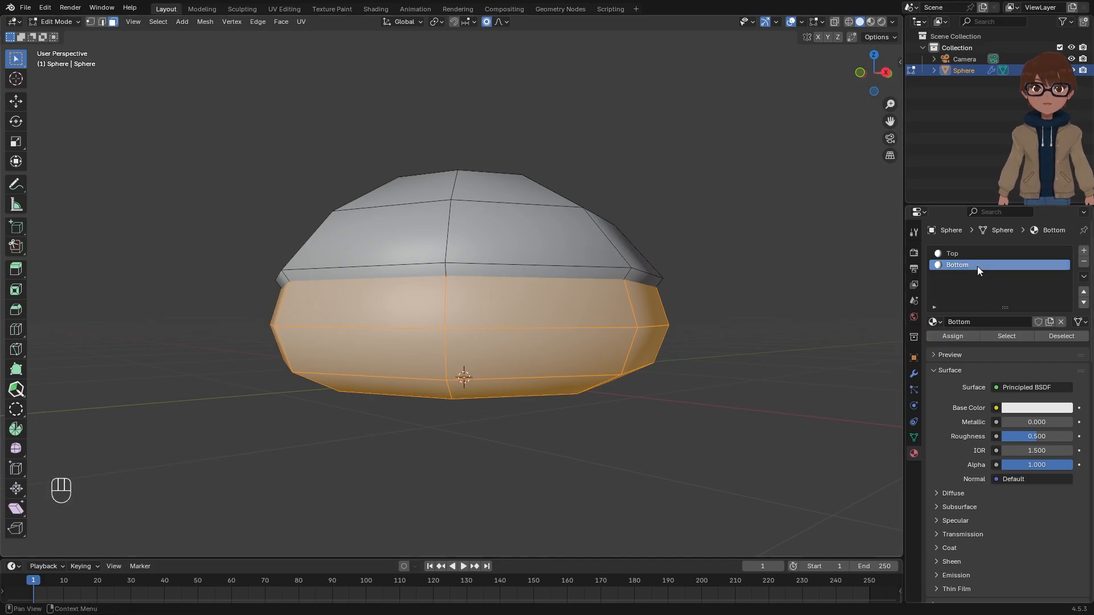
Step: Check the material assignments by selecting the faces that use Top, followed by those that use Bottom
middle_click_drag(786, 302, 752, 315)
scroll(749, 313, "up", 2)
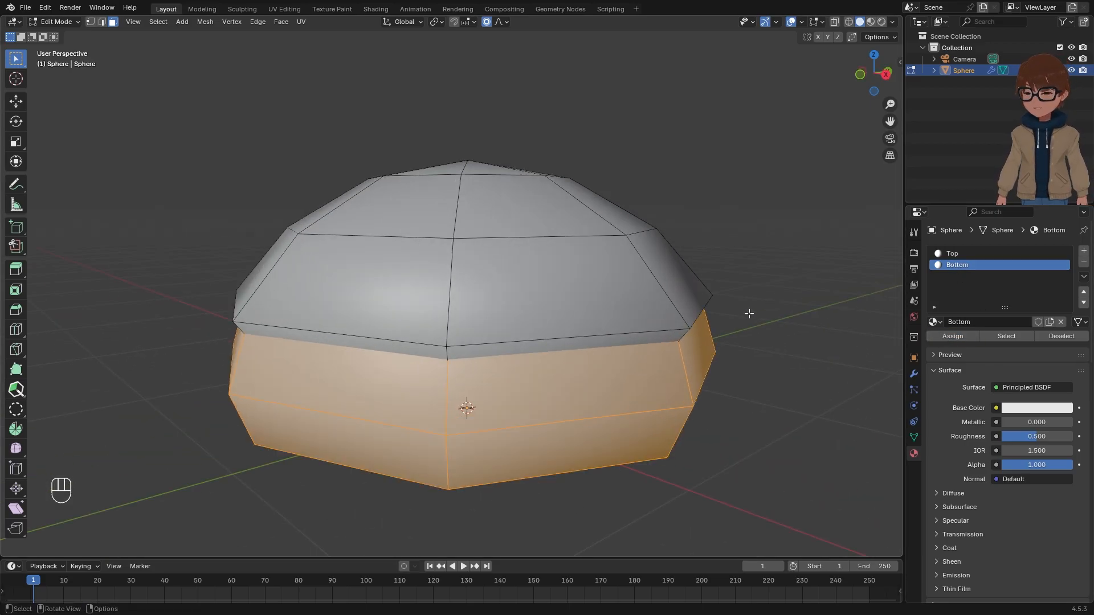
key("alt+a")
scroll(769, 282, "down", 2)
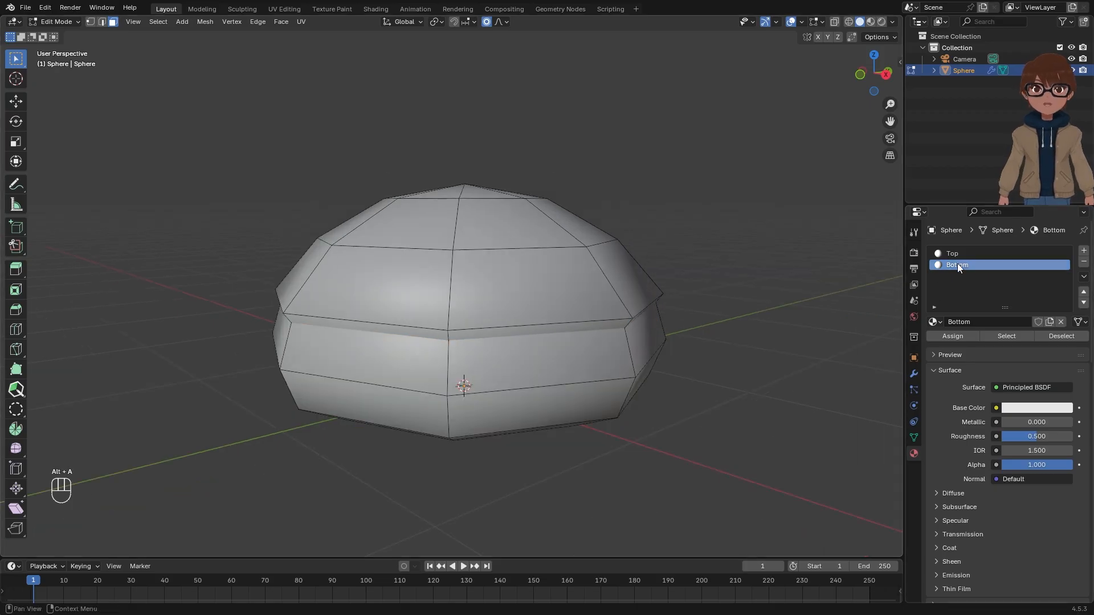
left_click(959, 254)
left_click(1009, 336)
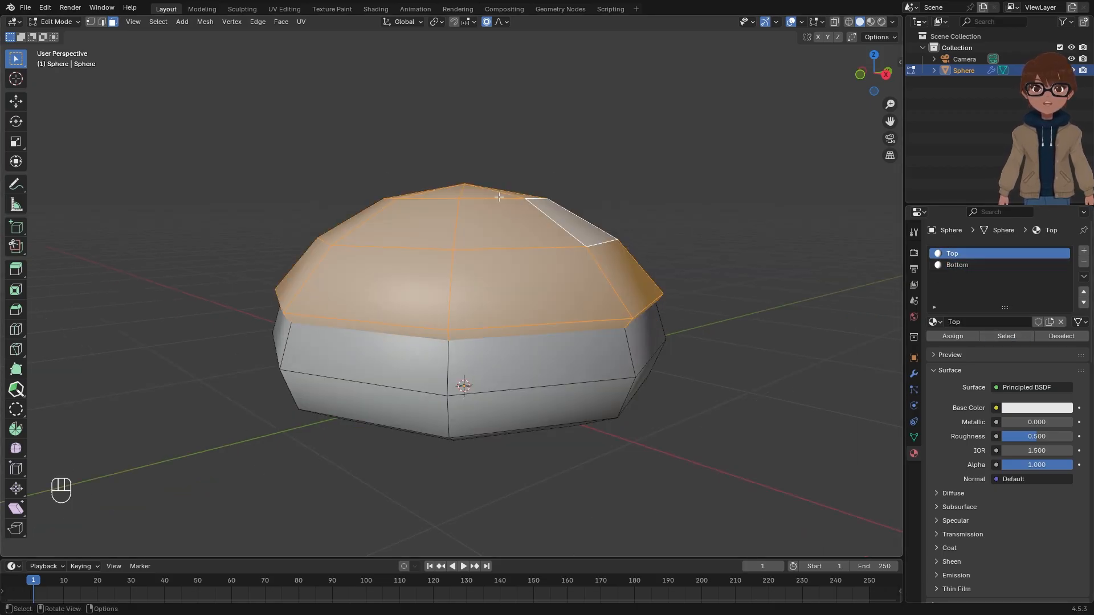
scroll(656, 283, "up", 2)
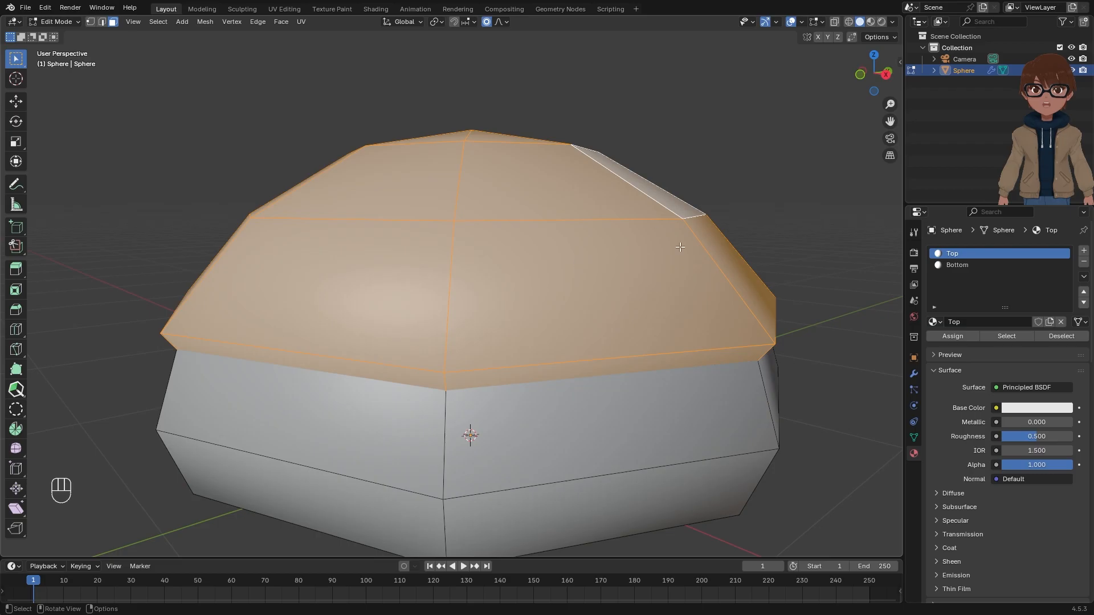
key("alt+a")
left_click(978, 265)
left_click(1006, 336)
scroll(664, 325, "down", 2)
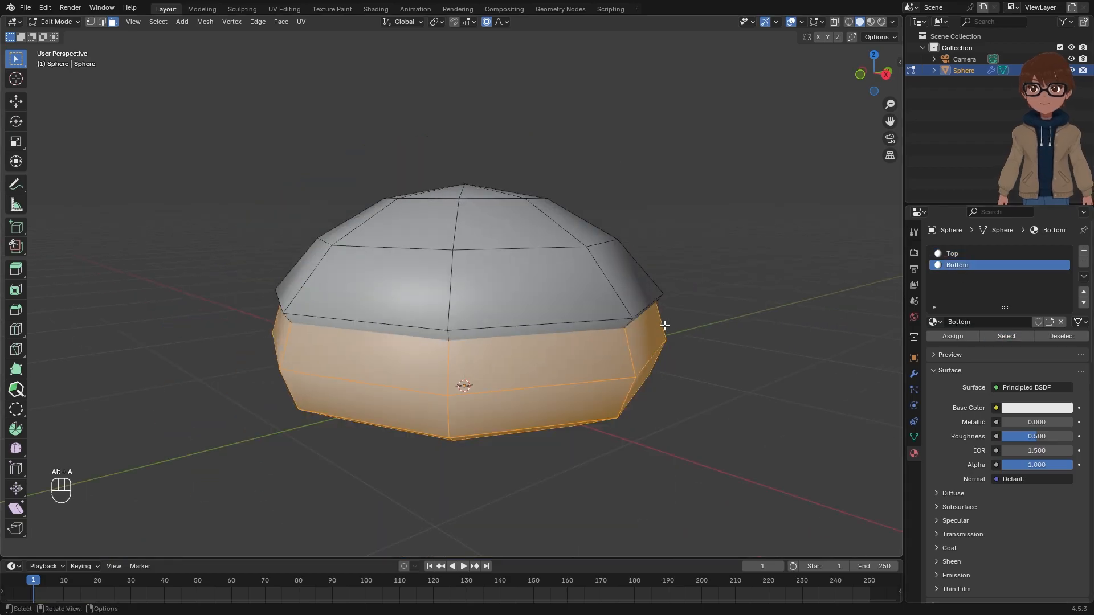
Step: Return to Object Mode and switch to the Shading workspace with the sphere framed in the preview
key("Tab")
left_click(375, 8)
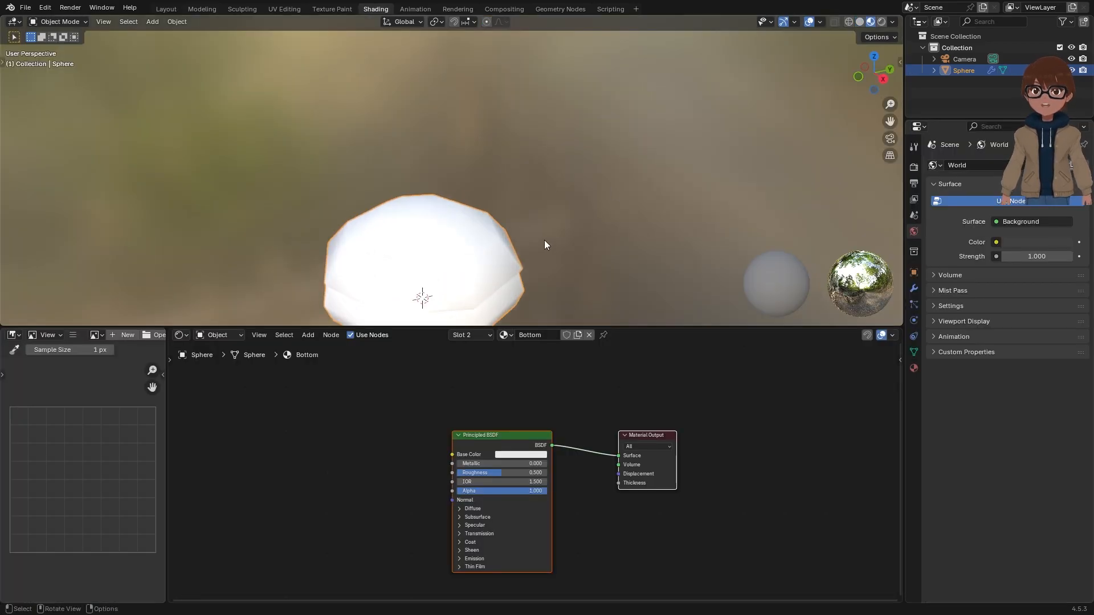
middle_click_drag(544, 240, 613, 186, "shift")
scroll(586, 205, "up", 2)
middle_click_drag(599, 245, 594, 208, "shift")
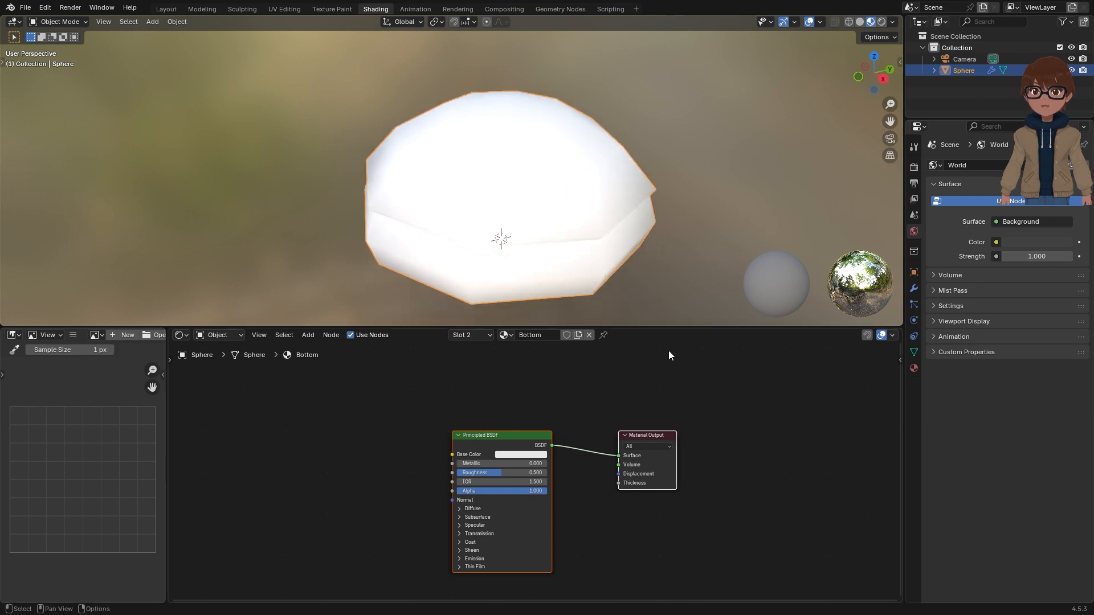
Step: Show the sphere's material settings and switch the viewport to Rendered shading
left_click(914, 368)
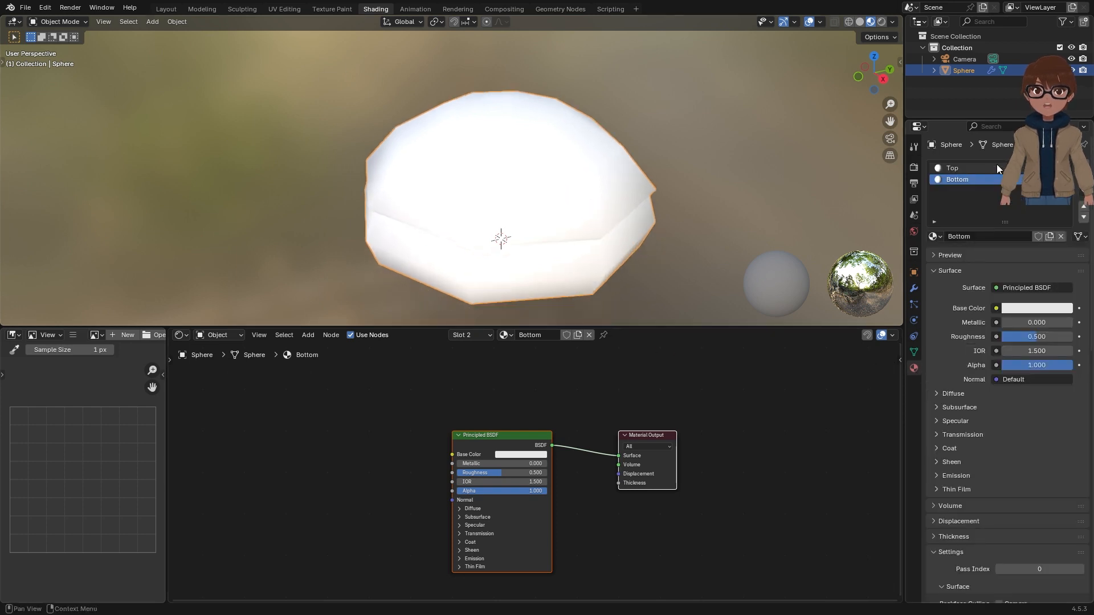
middle_click_drag(663, 148, 615, 272)
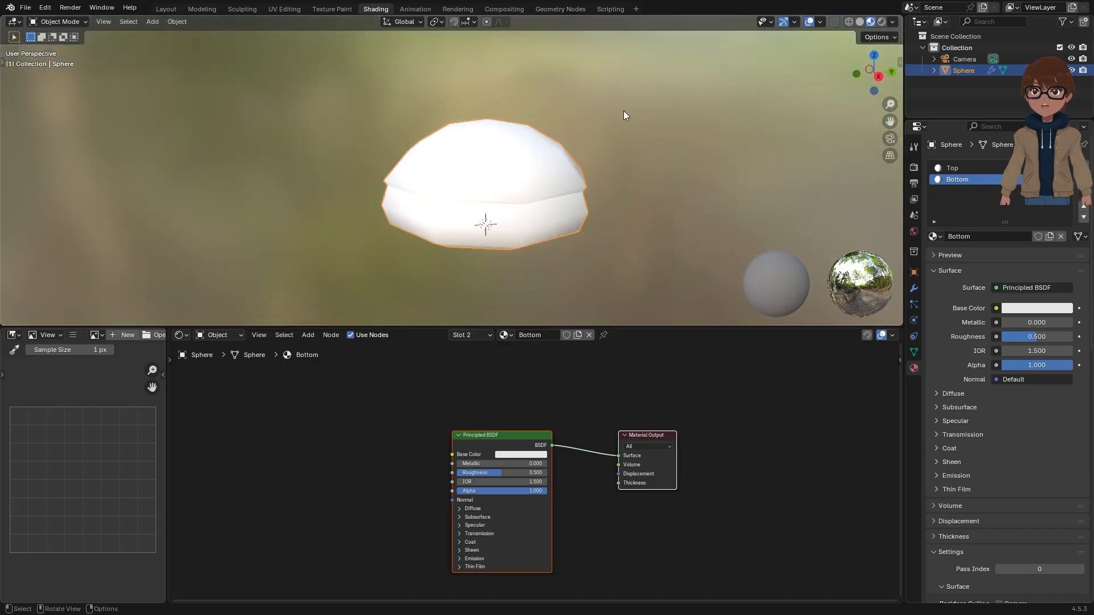
left_click(884, 22)
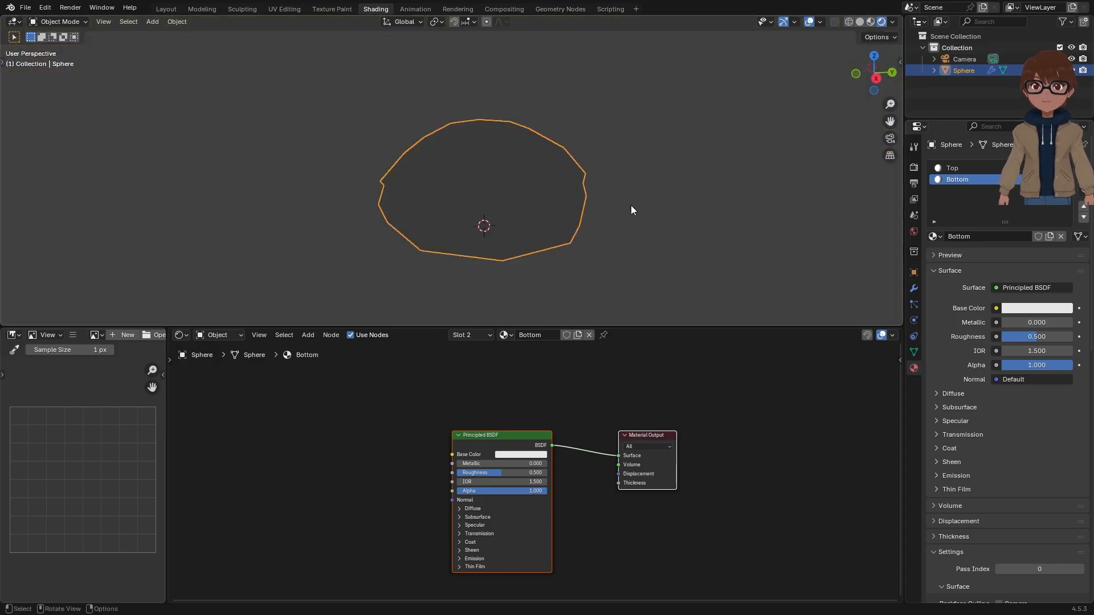
Step: Add a Sun light to the scene and tilt it around the global X axis so it lights the dome from one side
key("shift+a")
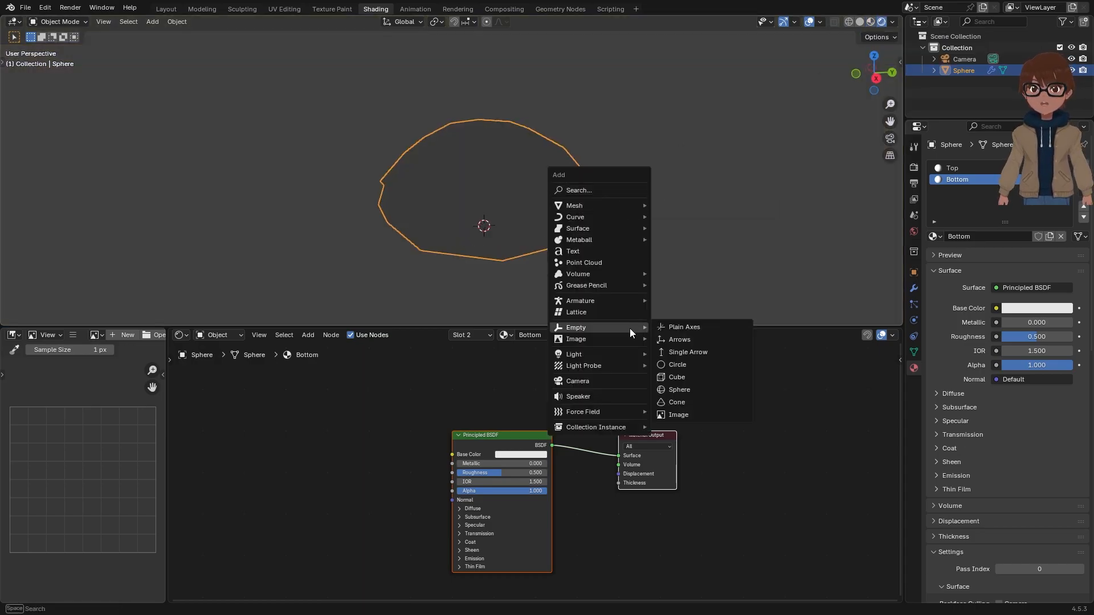
mouse_move(627, 355)
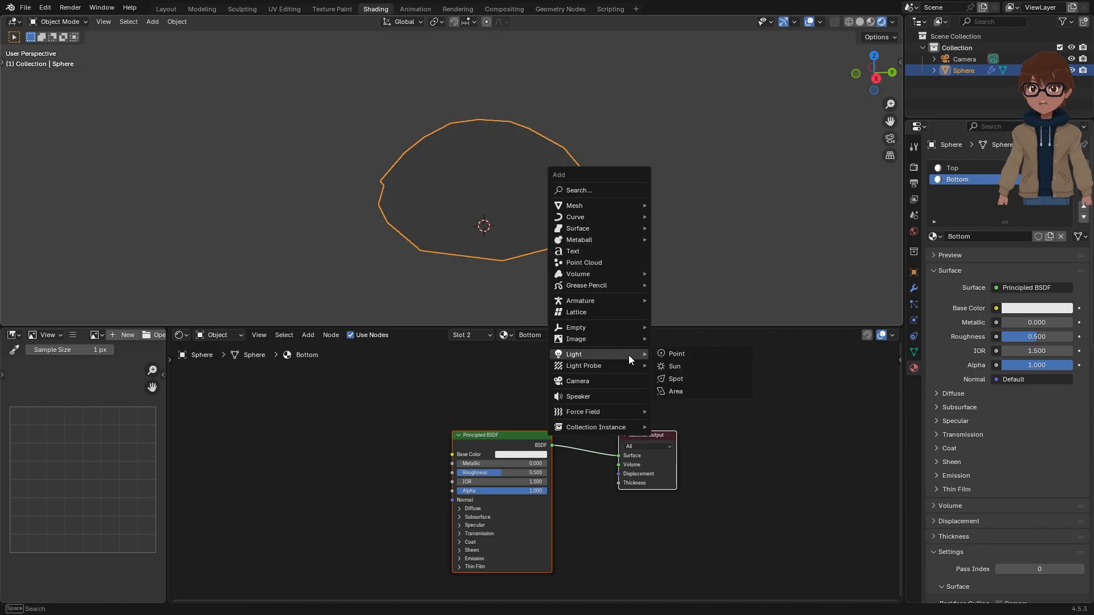
left_click(675, 369)
key("r")
key("y")
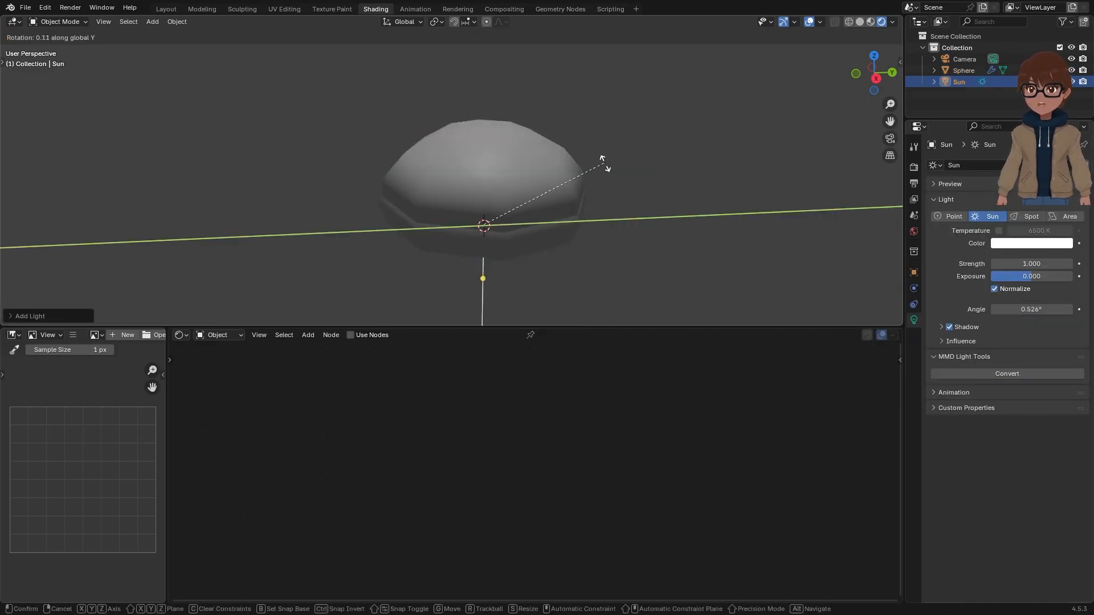
key("x")
left_click(725, 284)
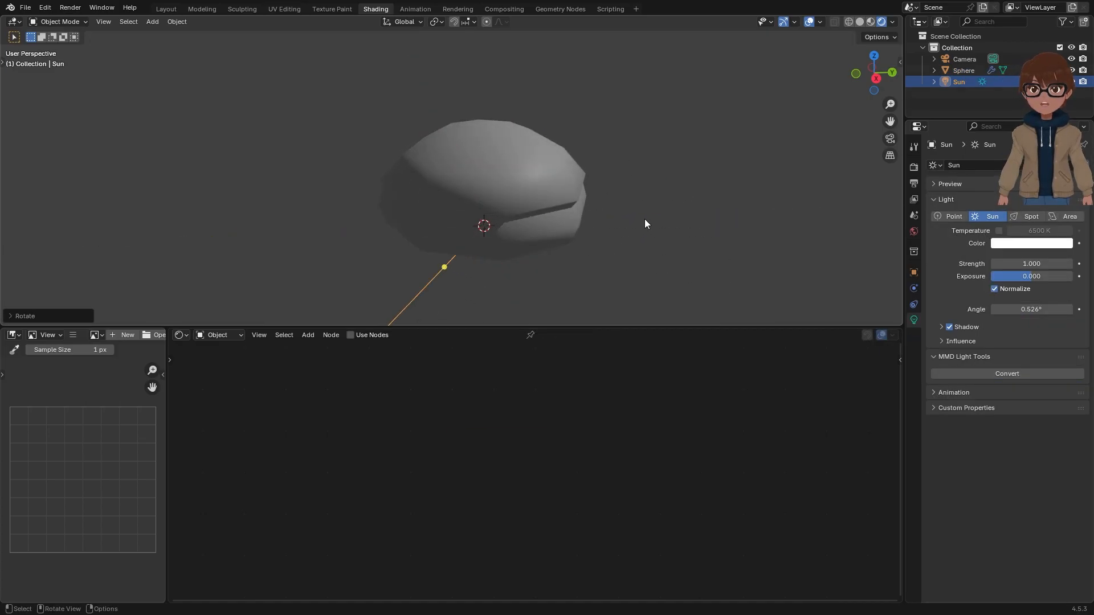
Step: Refine the Sun light's direction with a small rotation around Z and a further tilt around X
middle_click_drag(644, 219, 640, 225)
key("r")
key("z")
left_click(662, 227)
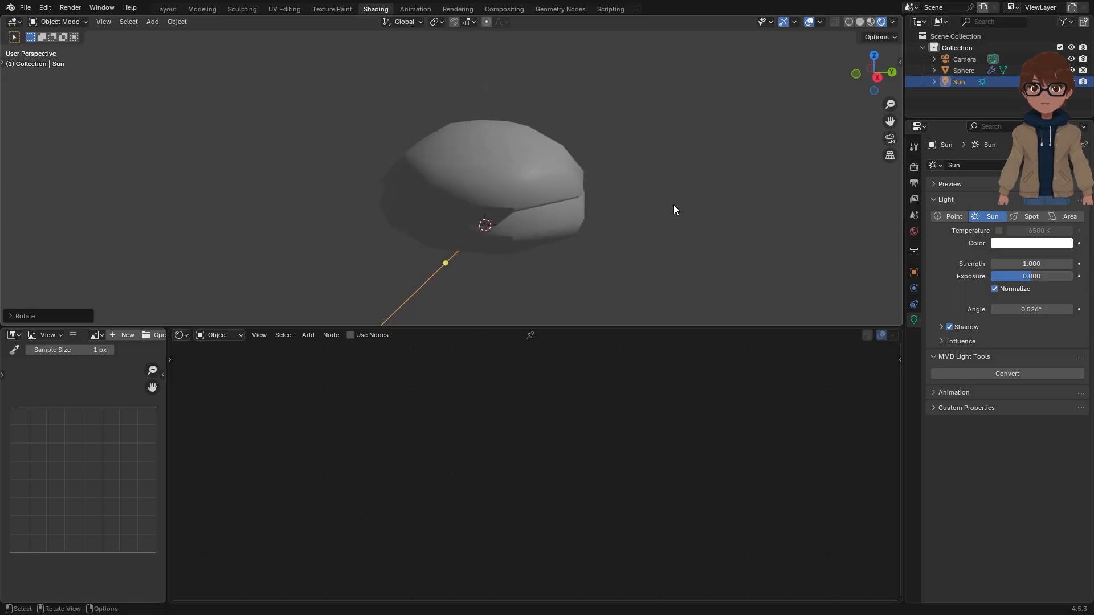
scroll(674, 209, "up", 1)
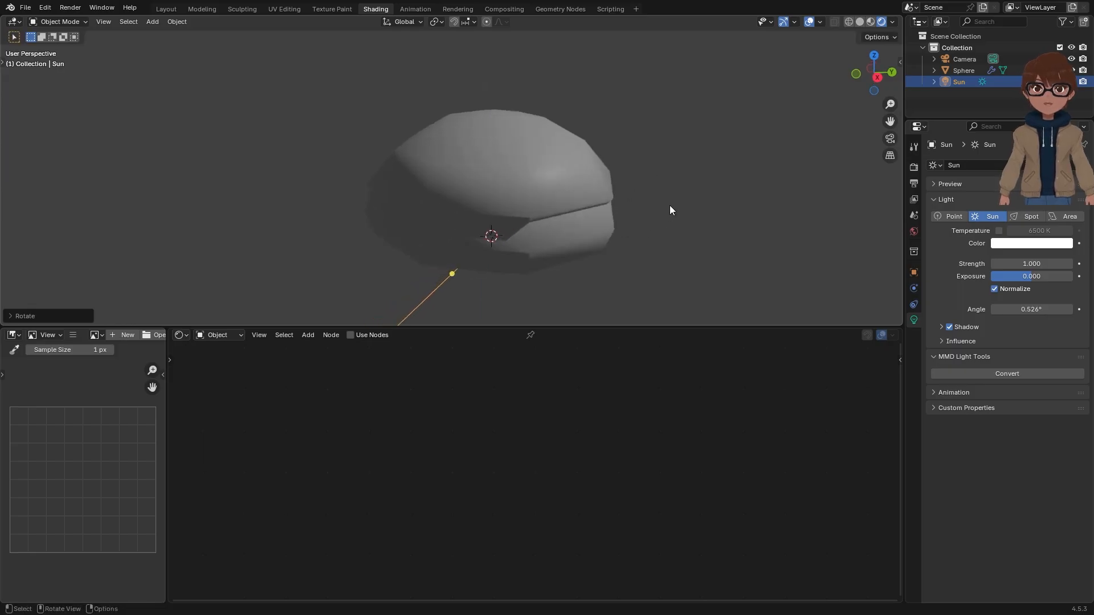
key("r")
key("y")
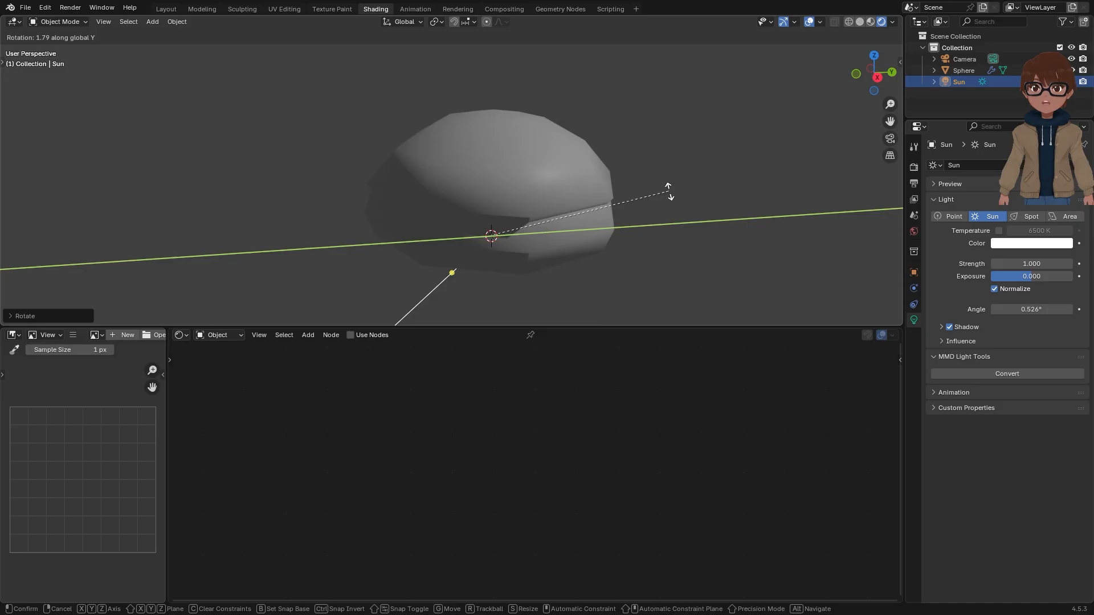
key("x")
left_click(673, 208)
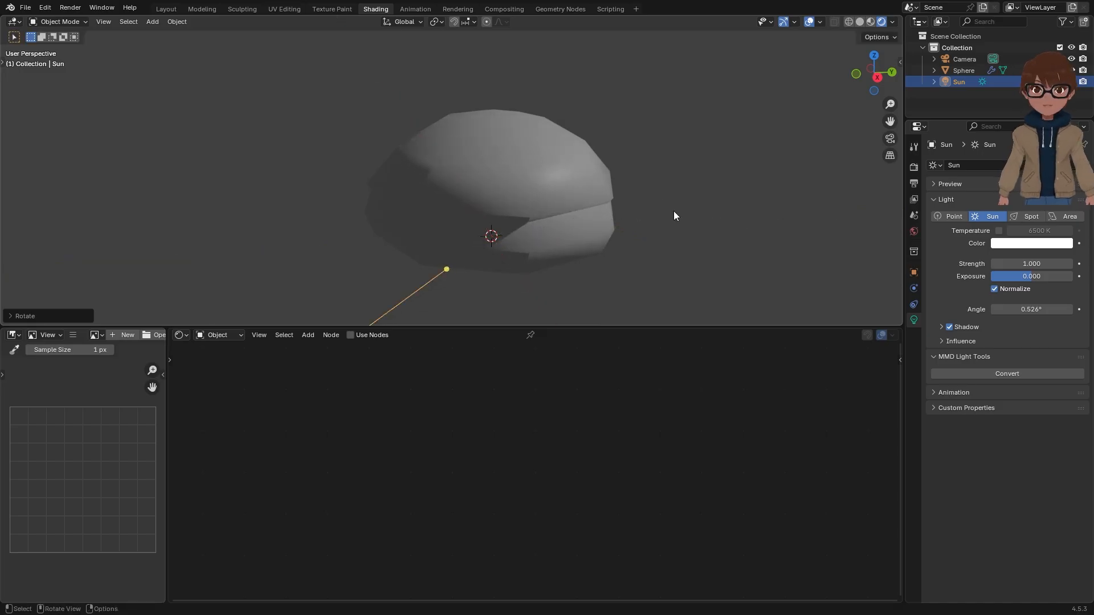
Step: Select the sphere and add a Texture Coordinate node to the Bottom material, well before the Principled BSDF
left_click(611, 178)
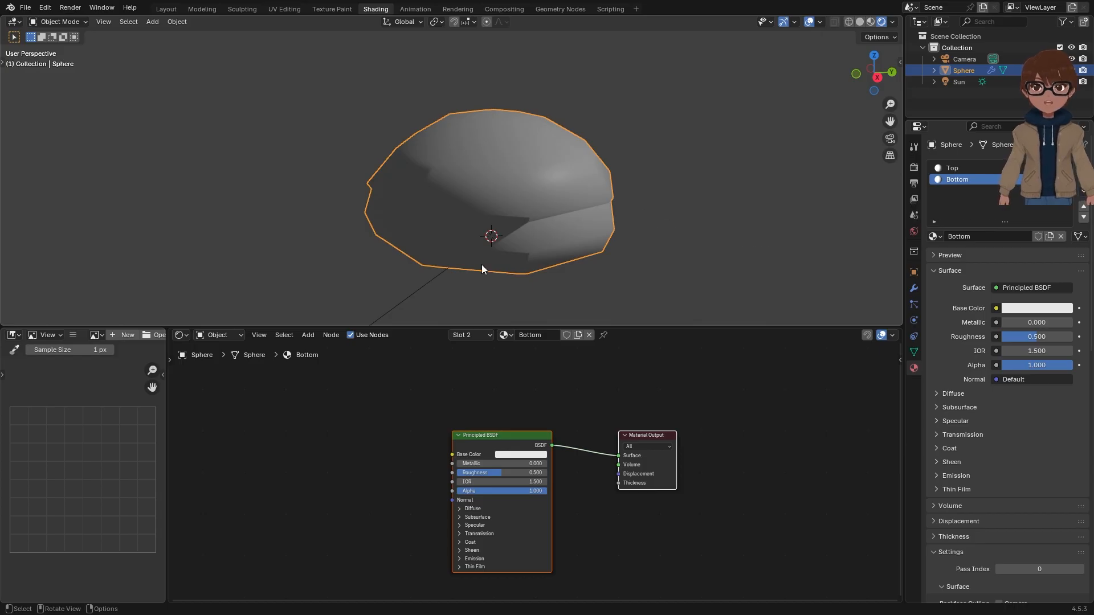
left_click(431, 279)
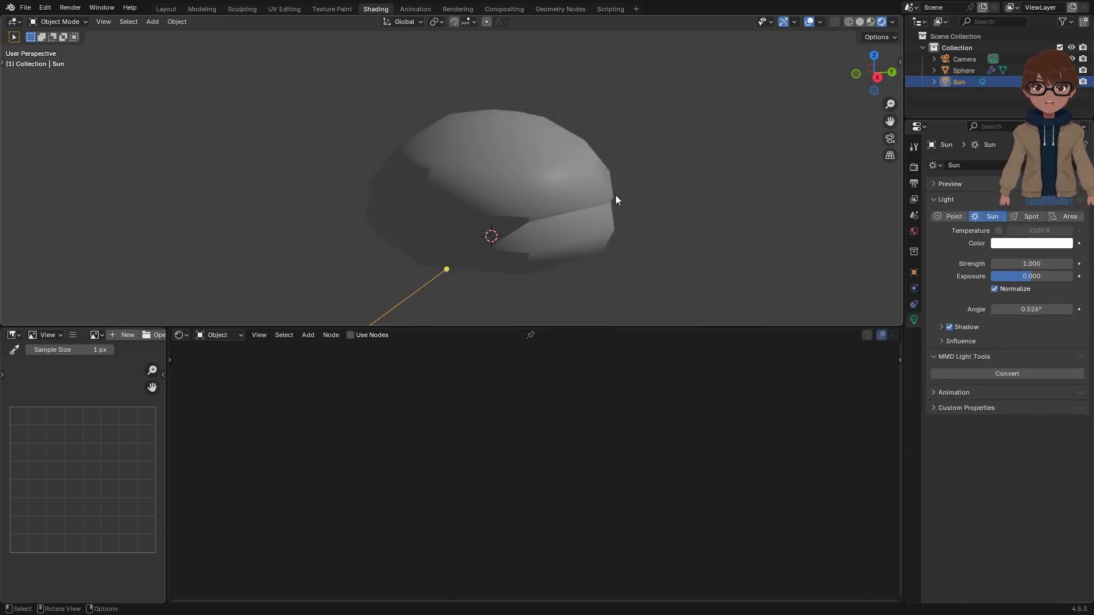
left_click(601, 202)
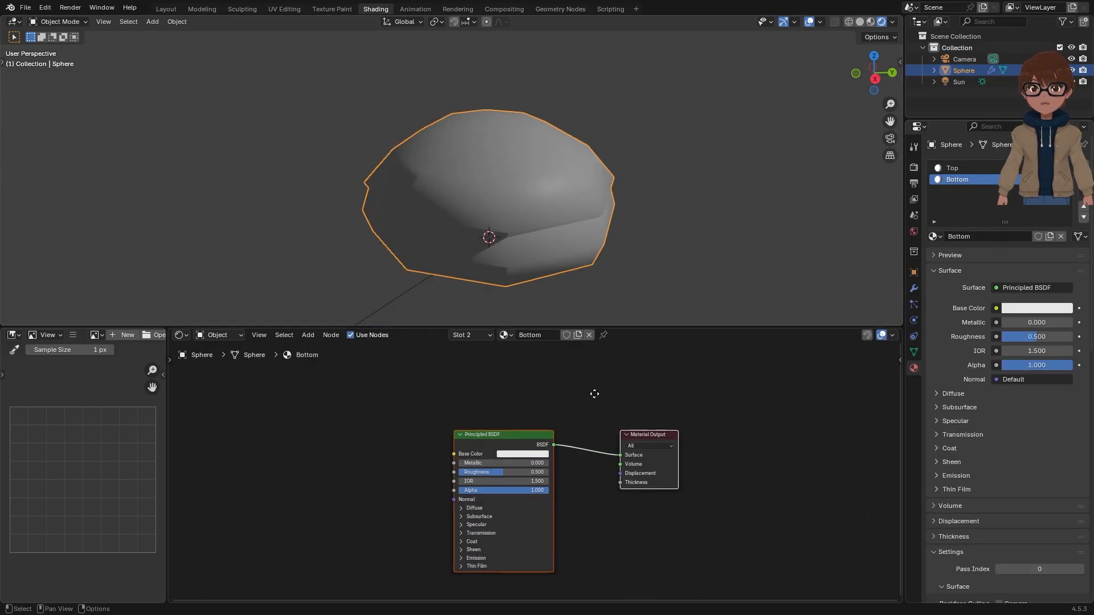
middle_click_drag(333, 456, 421, 439)
key("shift+a")
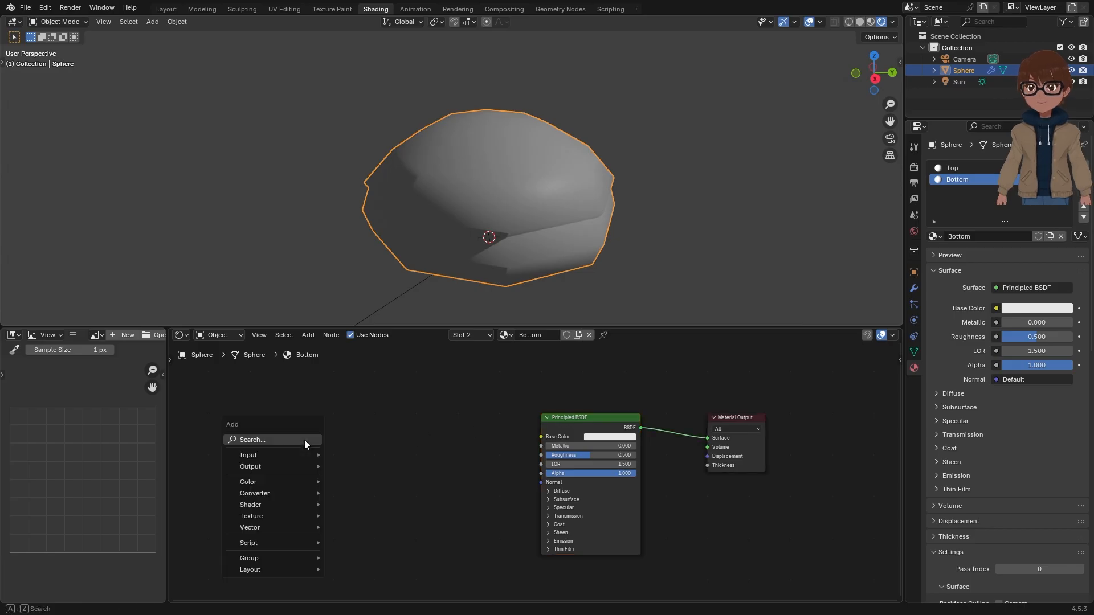
key("Escape")
key("shift+a")
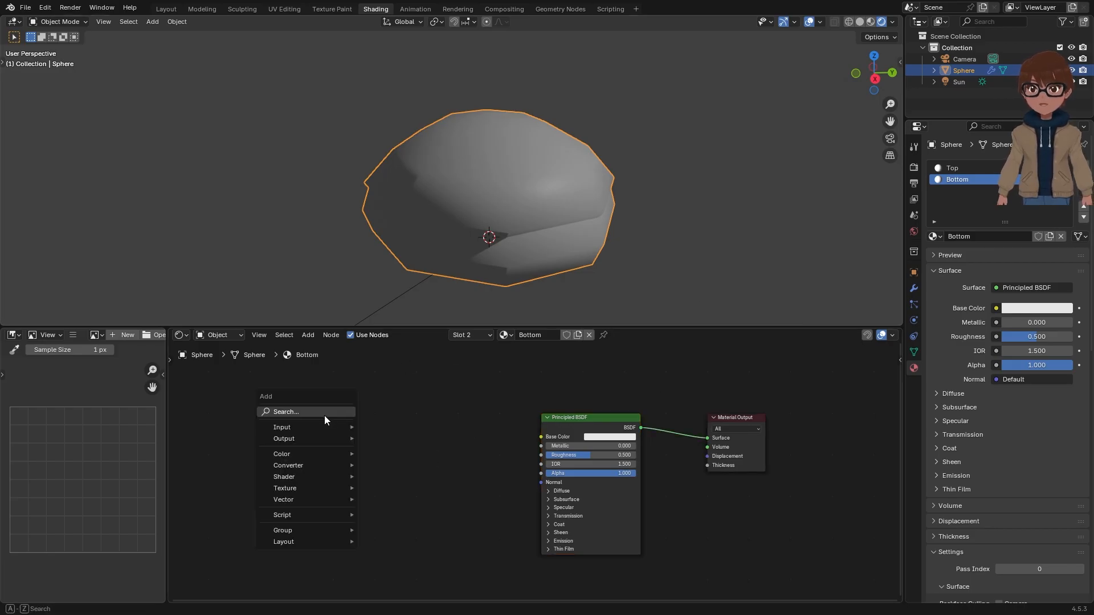
mouse_move(324, 477)
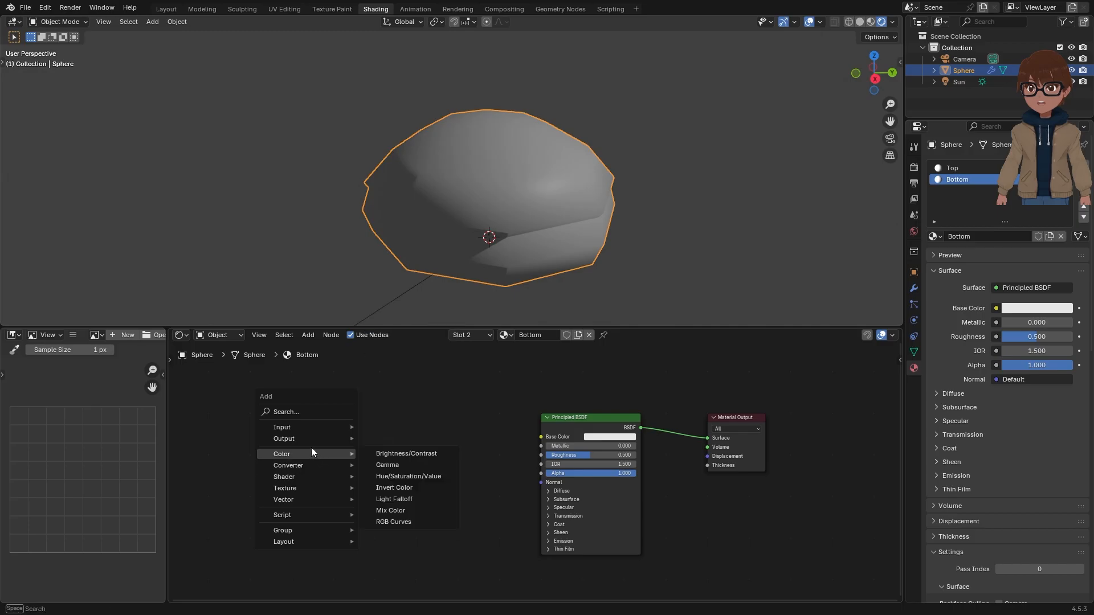
mouse_move(316, 427)
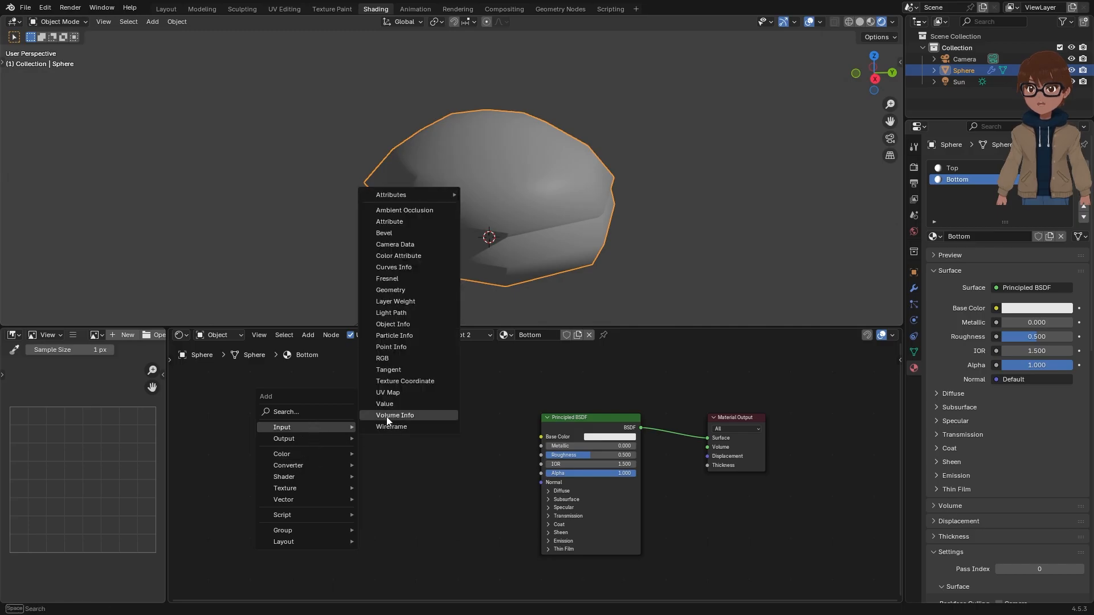
left_click(407, 382)
left_click(319, 422)
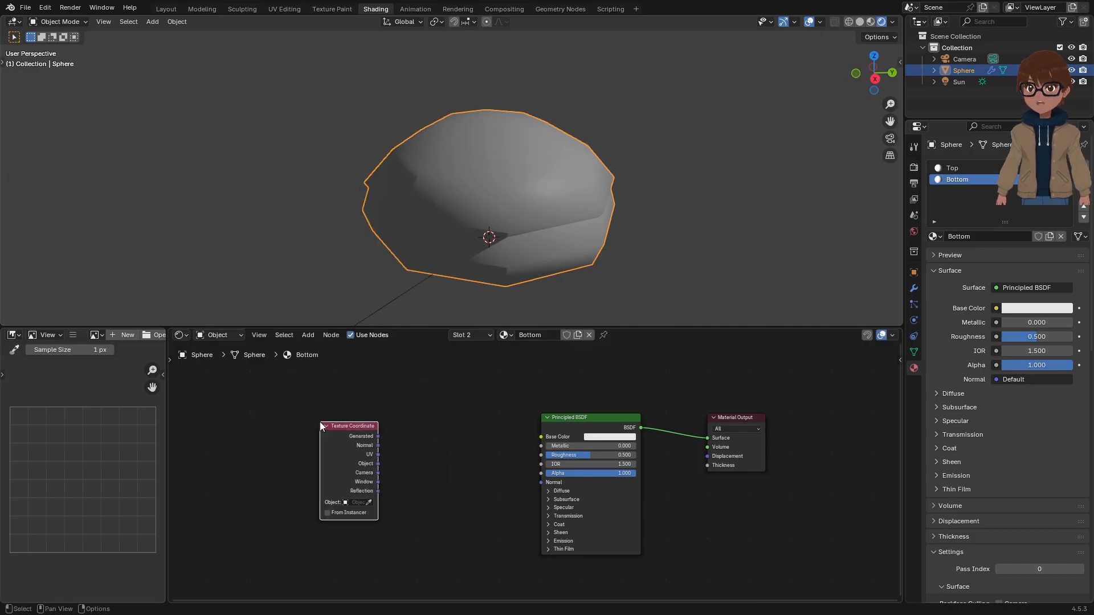
Step: Link the Texture Coordinate's Generated output straight to the Material Output surface and move the node farther from the shader
scroll(437, 437, "up", 2)
scroll(438, 437, "down", 1)
scroll(438, 437, "up", 2)
middle_click_drag(438, 439, 509, 417)
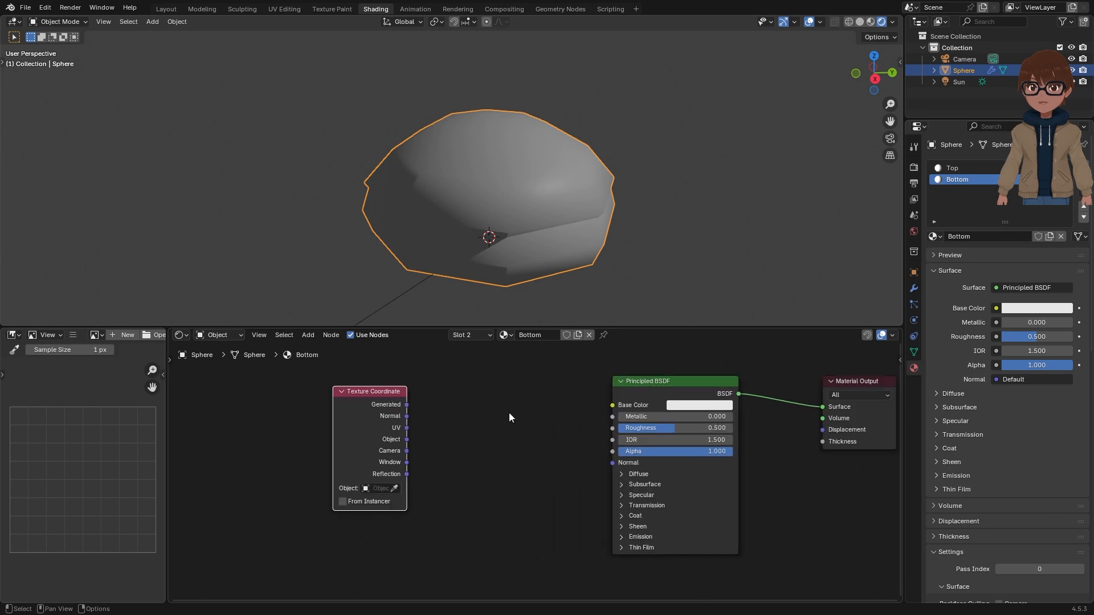
left_click(372, 409, "ctrl+shift")
left_click_drag(362, 407, 266, 450)
middle_click_drag(509, 213, 524, 267)
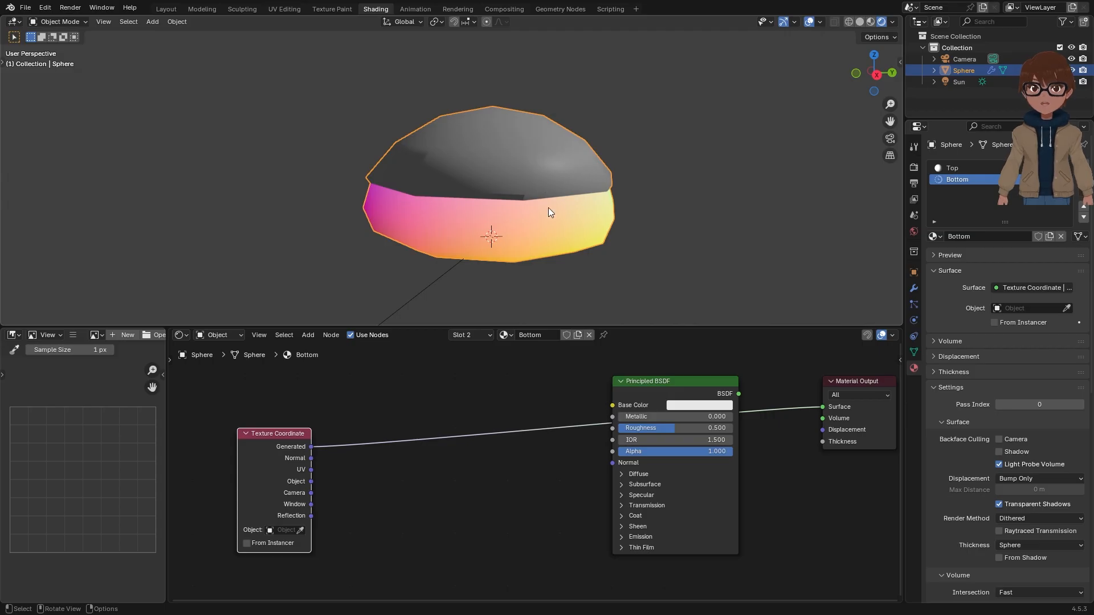
scroll(542, 247, "up", 1)
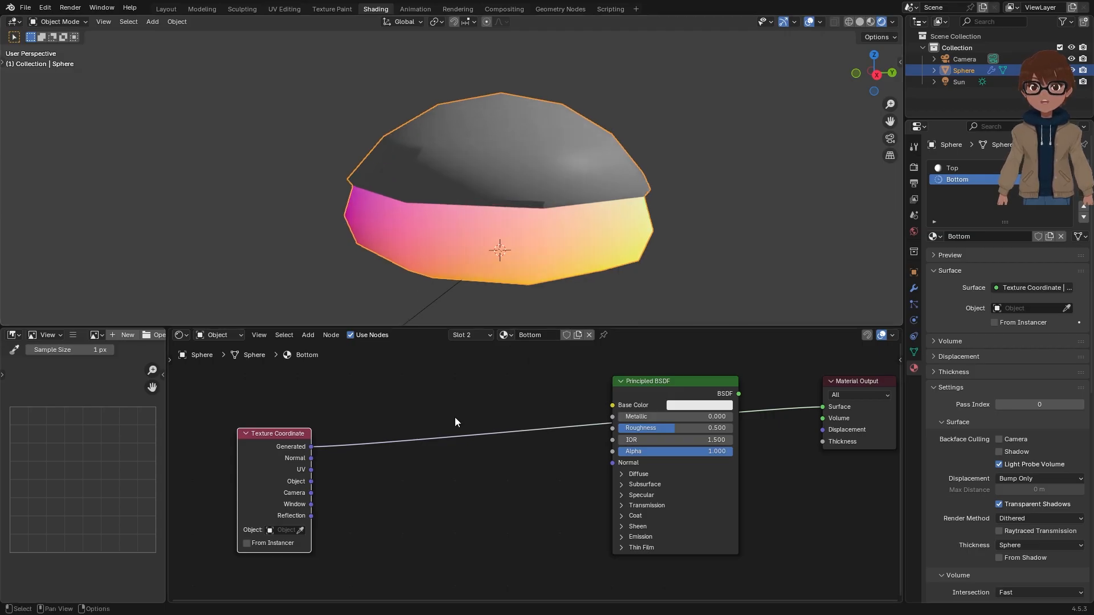
Step: Insert a Separate XYZ node into the link between the Generated output and the Material Output
middle_click_drag(455, 417, 481, 399)
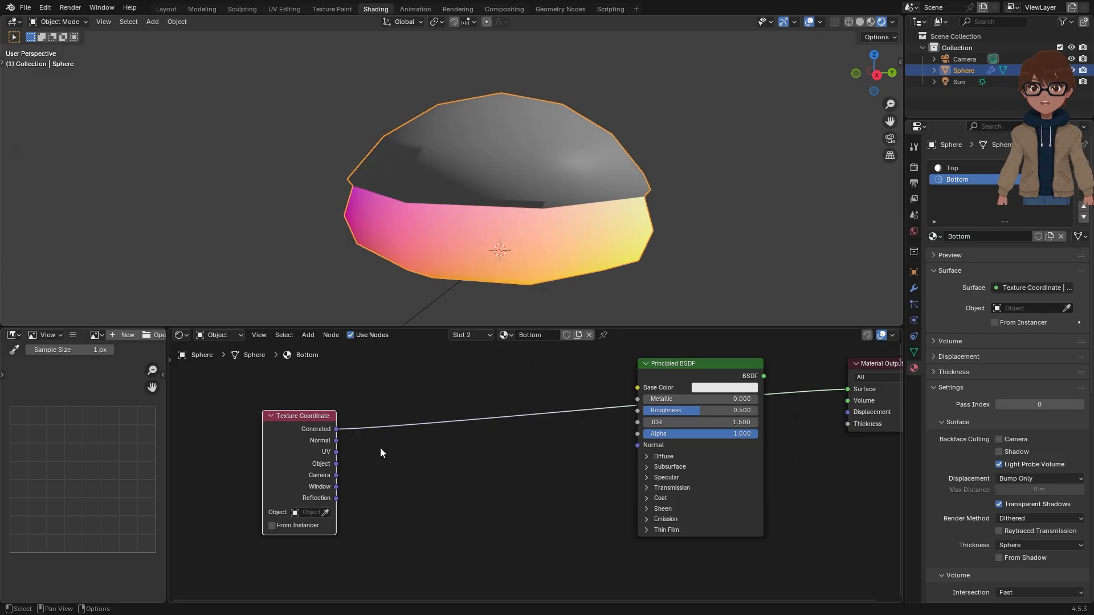
key("shift+a")
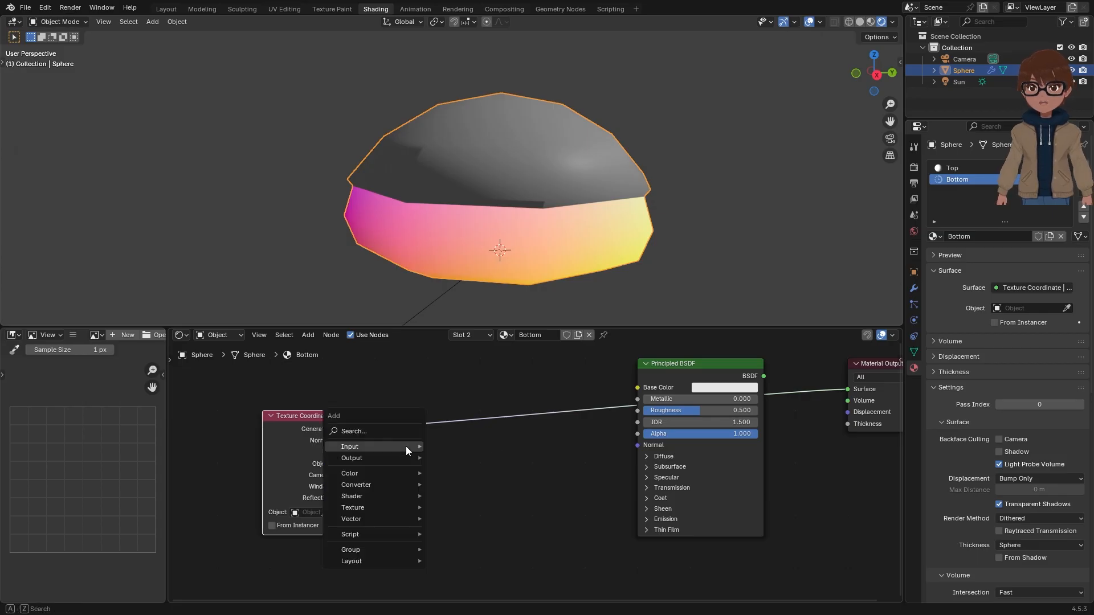
mouse_move(376, 501)
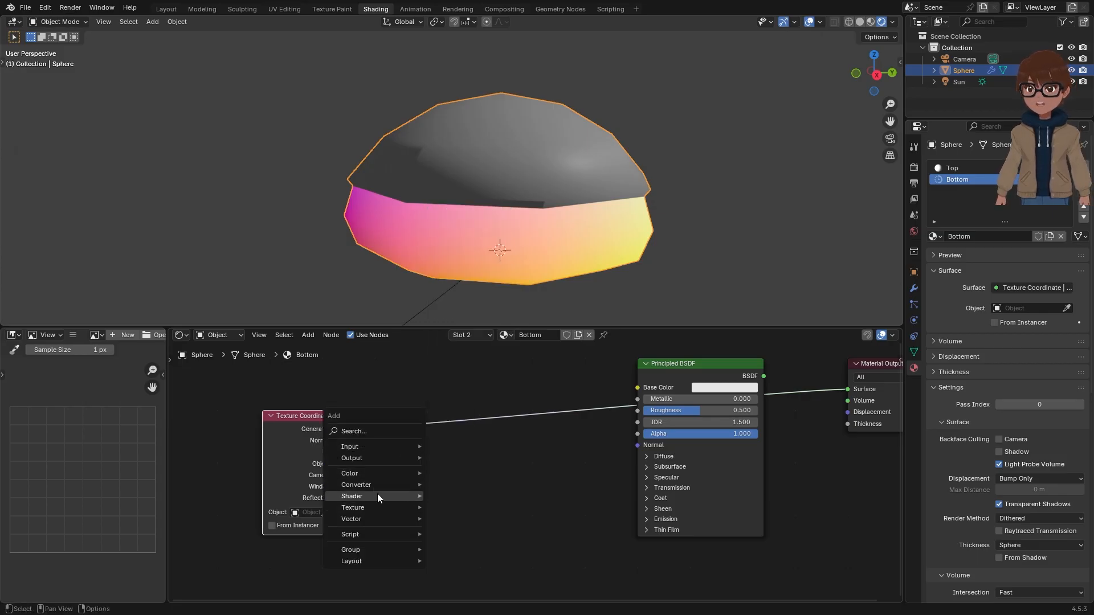
mouse_move(377, 479)
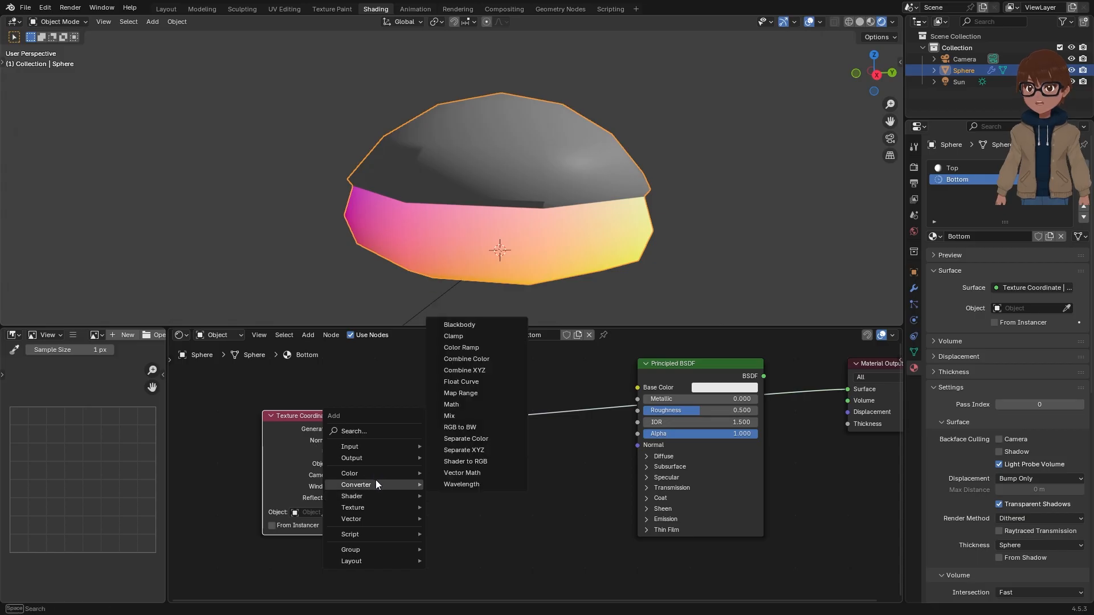
left_click(470, 450)
left_click(451, 409)
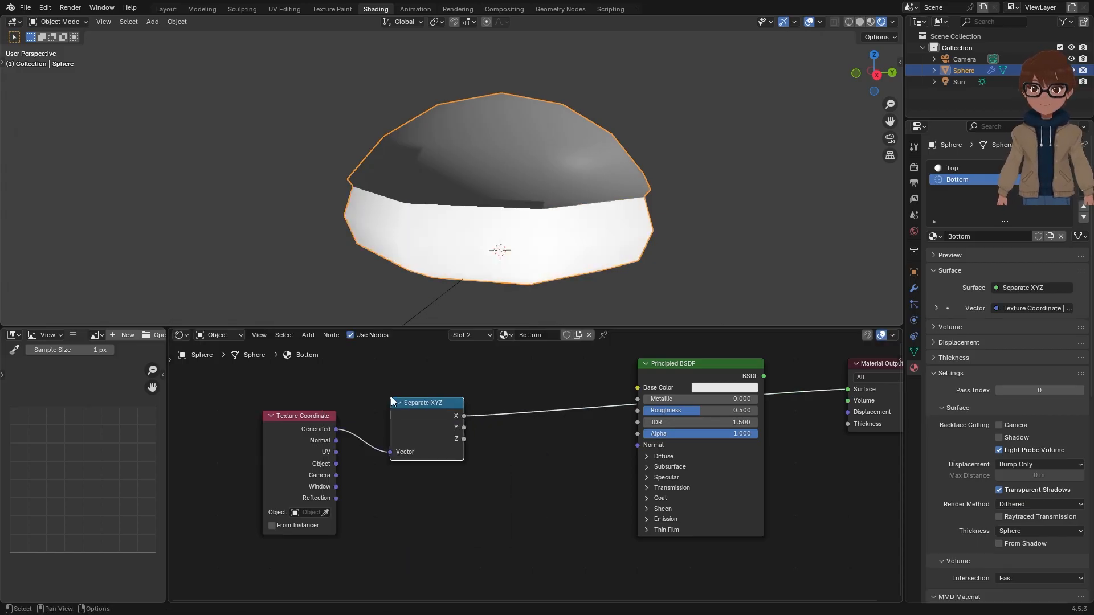
Step: Send the Separate XYZ node's Z output to the Material Output surface and reposition both coordinate nodes together
left_click(440, 425, "ctrl+shift")
scroll(439, 428, "down", 1)
left_click_drag(318, 393, 415, 421)
key("g")
left_click(412, 430)
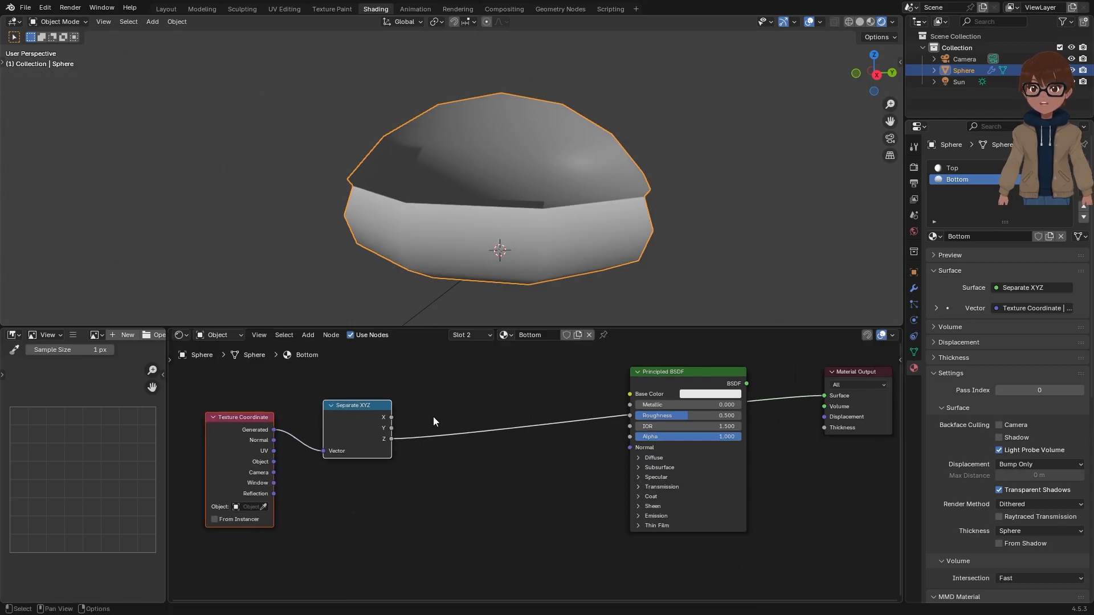
left_click(432, 421)
middle_click_drag(534, 246, 539, 269)
scroll(539, 269, "up", 2)
scroll(514, 399, "down", 1)
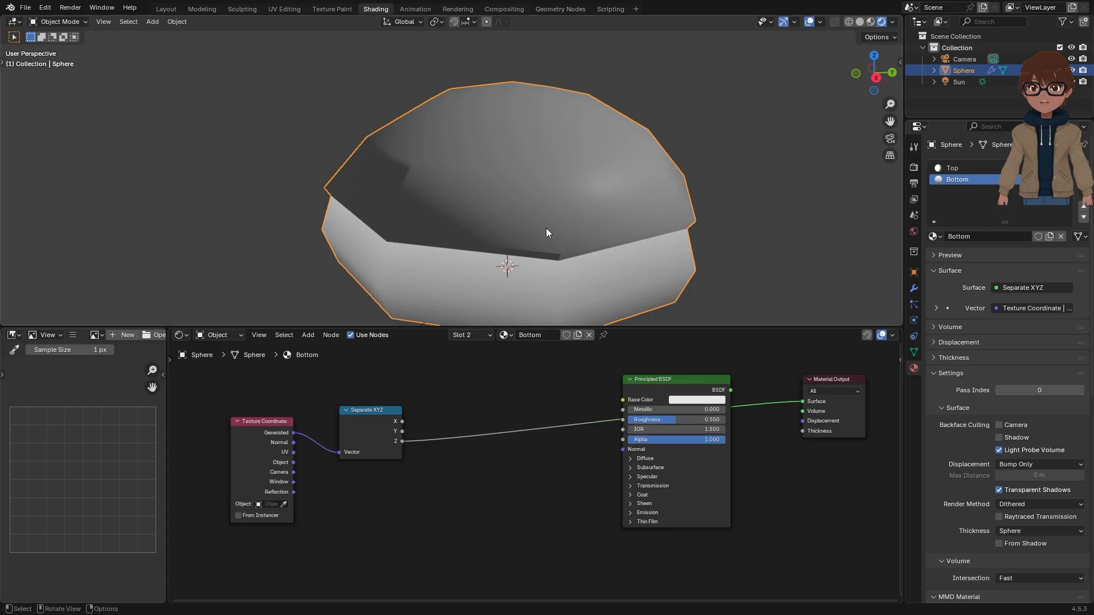
Step: Insert a Color Ramp node into the link between the Z output and the Material Output
scroll(546, 227, "down", 1)
key("shift+a")
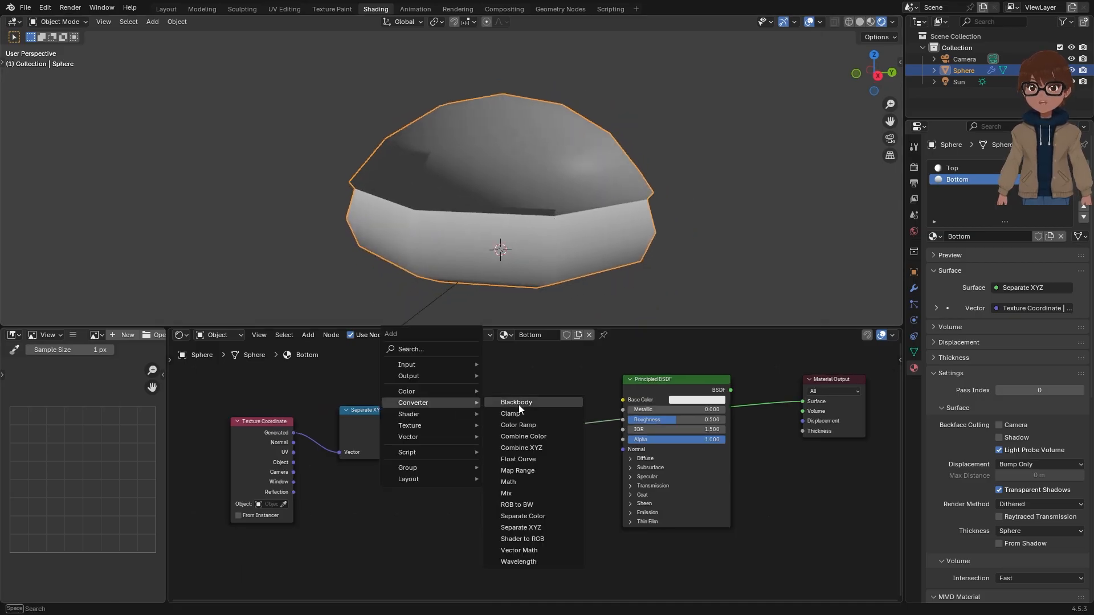
left_click(519, 425)
left_click(511, 431)
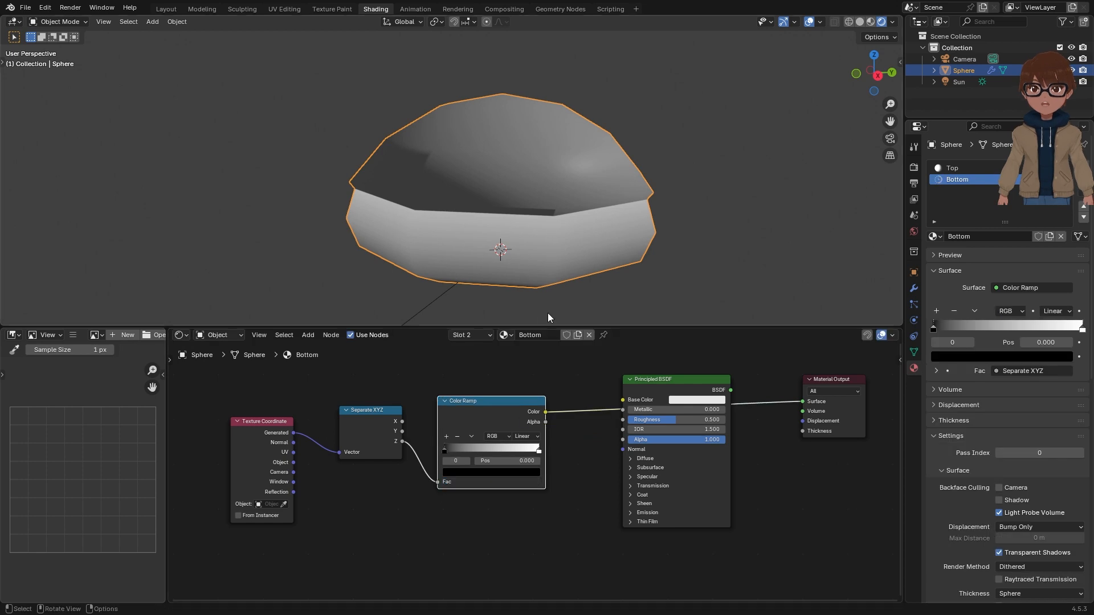
middle_click_drag(563, 271, 569, 261)
scroll(518, 226, "up", 1)
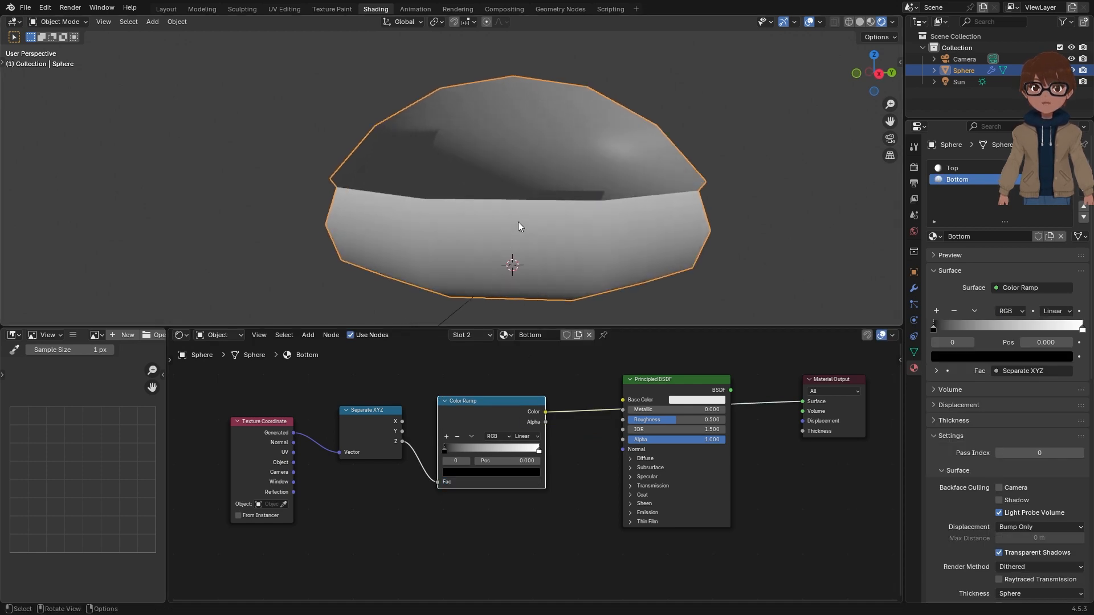
Step: Delete the Principled BSDF node from the Bottom material
left_click(696, 378)
scroll(688, 381, "down", 1)
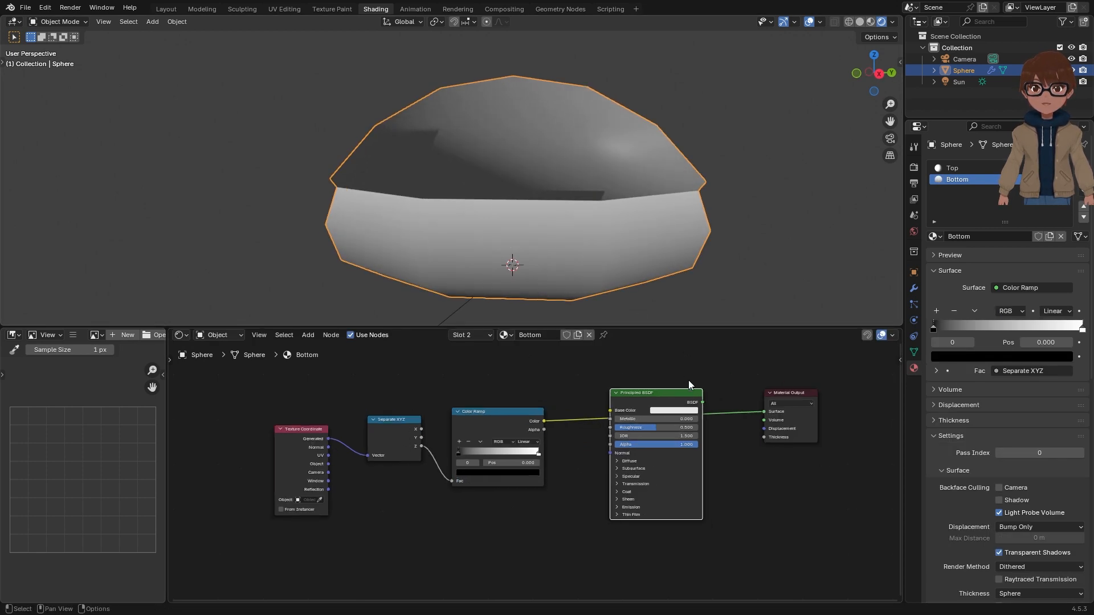
mouse_move(622, 279)
middle_mouse_down()
mouse_move(631, 244)
mouse_move(607, 287)
middle_mouse_up()
left_click_drag(664, 394, 669, 382)
key("x")
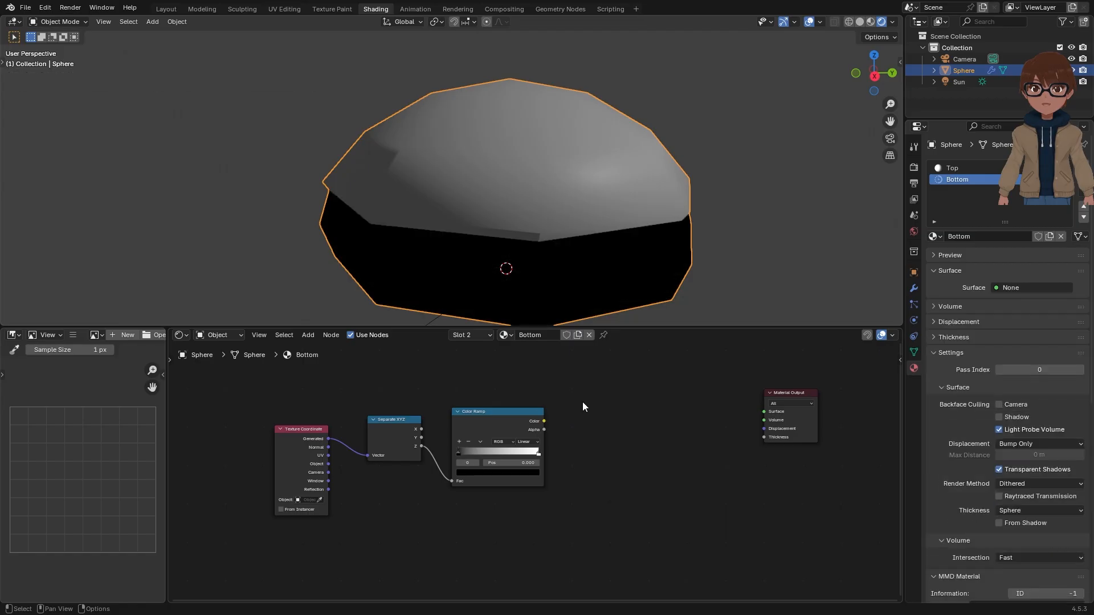
Step: Connect the Color Ramp's Color output to the Material Output surface
scroll(596, 399, "up", 1)
middle_click_drag(586, 398, 518, 396)
left_click(604, 399, "ctrl+shift")
scroll(518, 400, "down", 1)
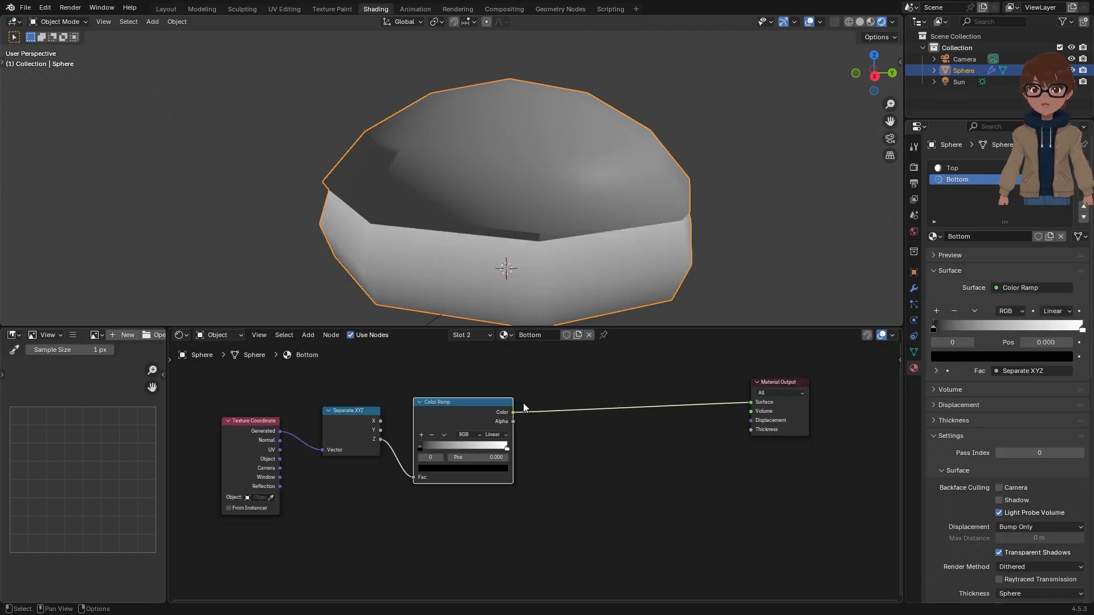
Step: Move the Material Output closer to the Color Ramp and recolor the ramp's white stop to pale cream #FFE1AE
left_click_drag(785, 411, 688, 417)
middle_click_drag(602, 280, 610, 250)
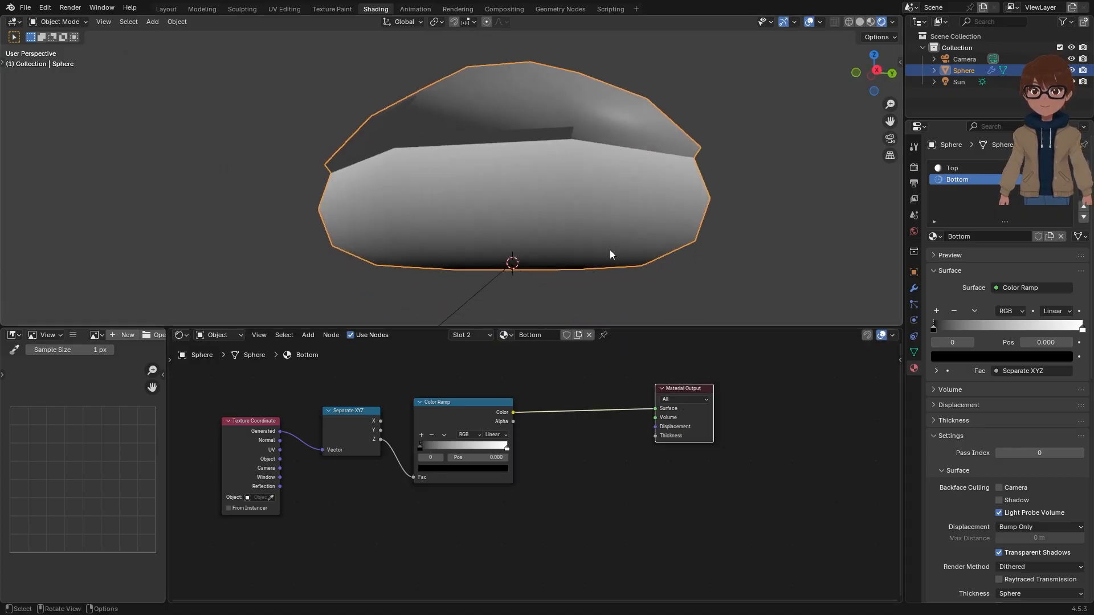
scroll(562, 481, "up", 3)
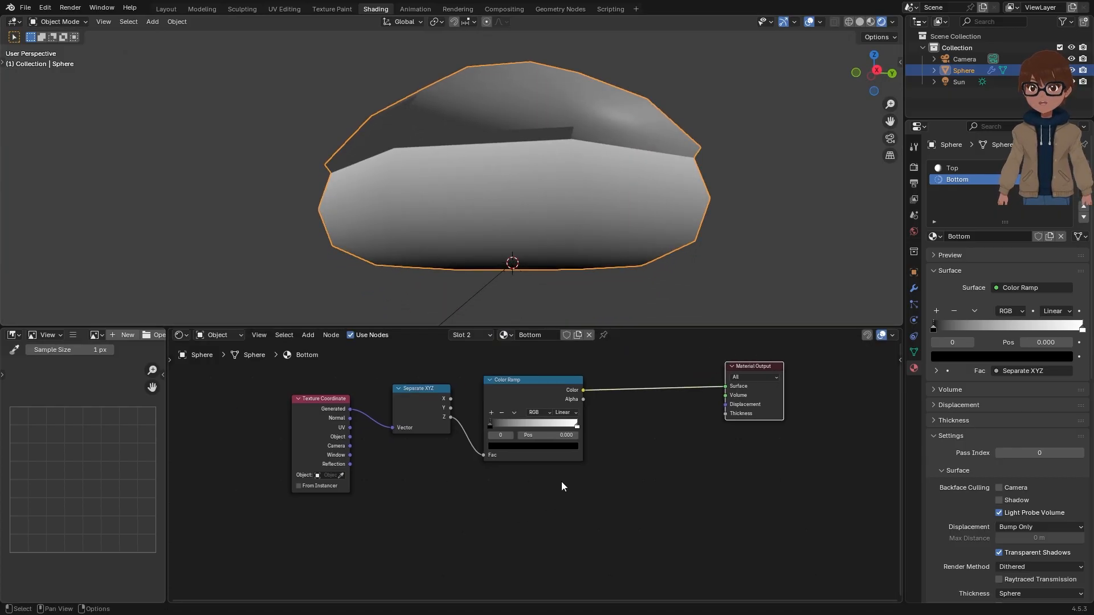
left_click(602, 421)
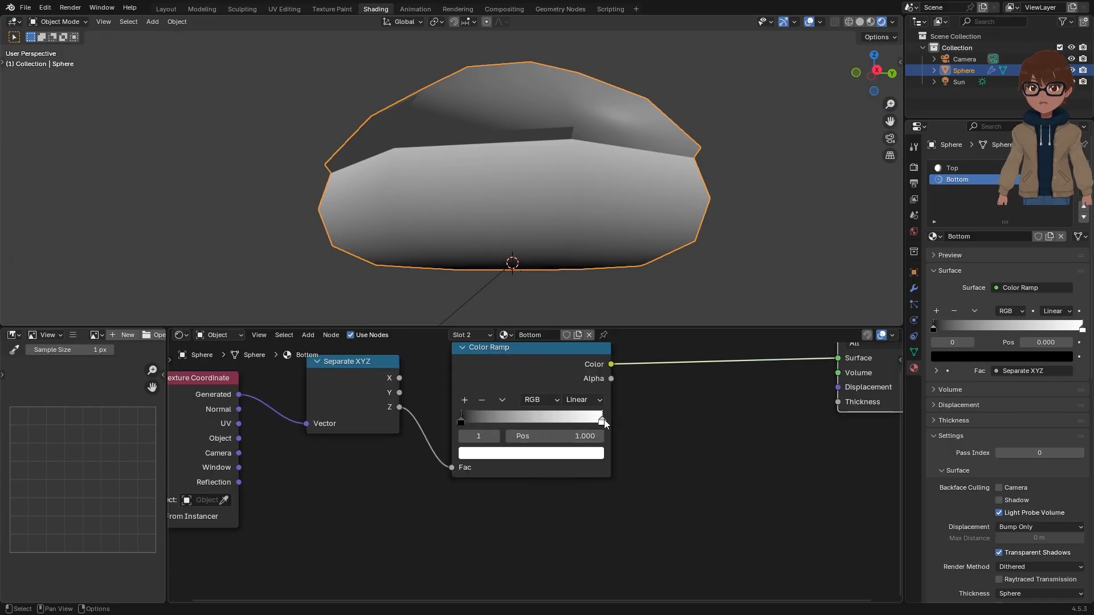
left_click(582, 455)
left_click_drag(517, 292, 508, 299)
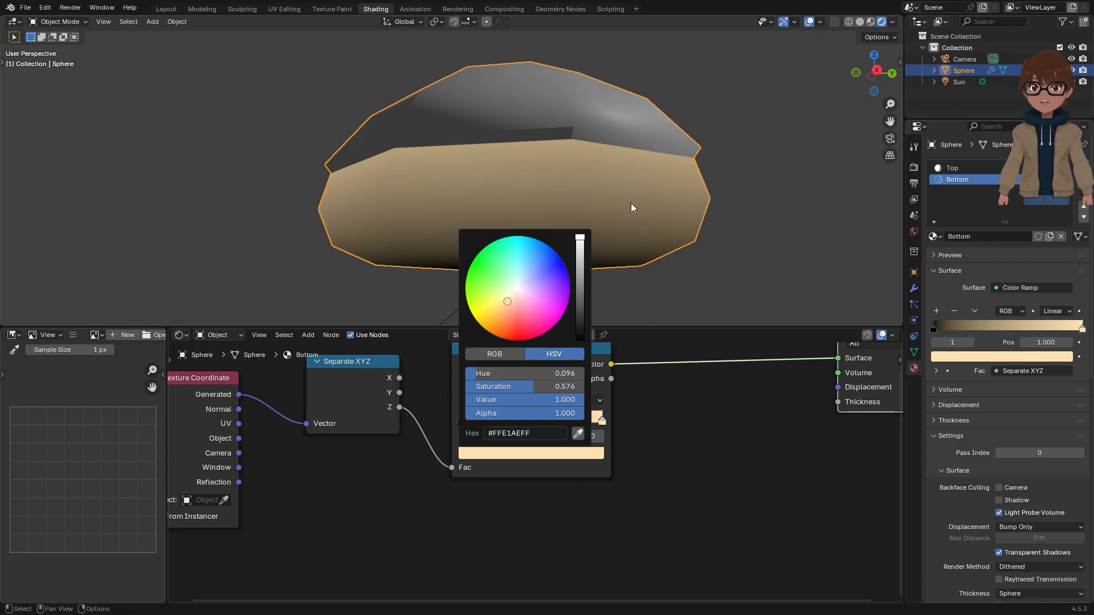
Step: Recolor the Color Ramp's black stop to warm brown #955F3A
left_click(460, 419)
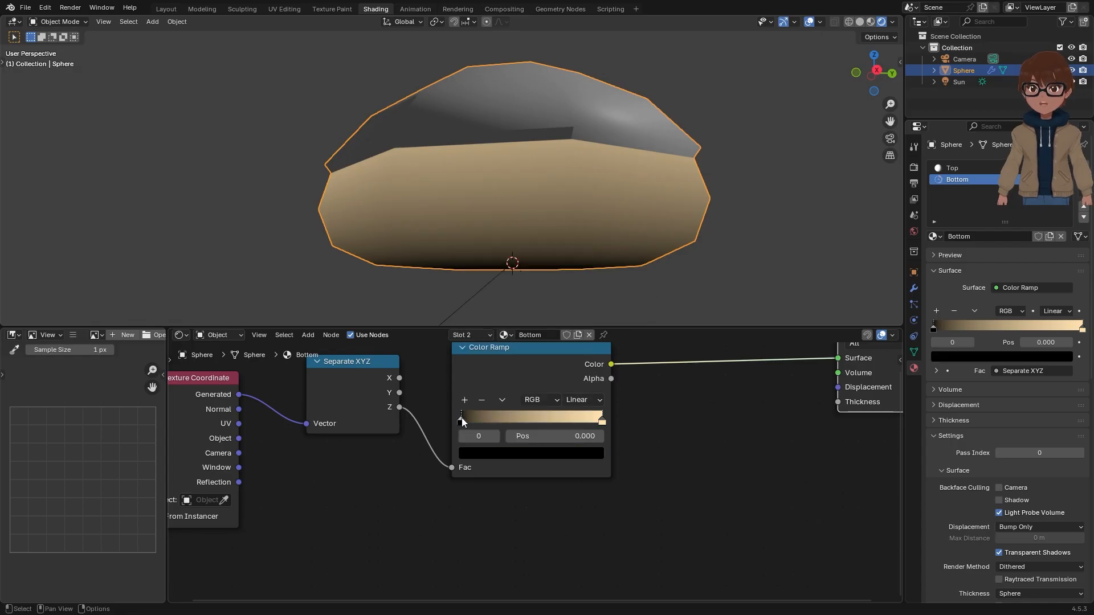
left_click(490, 451)
left_click(582, 291)
left_click_drag(520, 292, 506, 306)
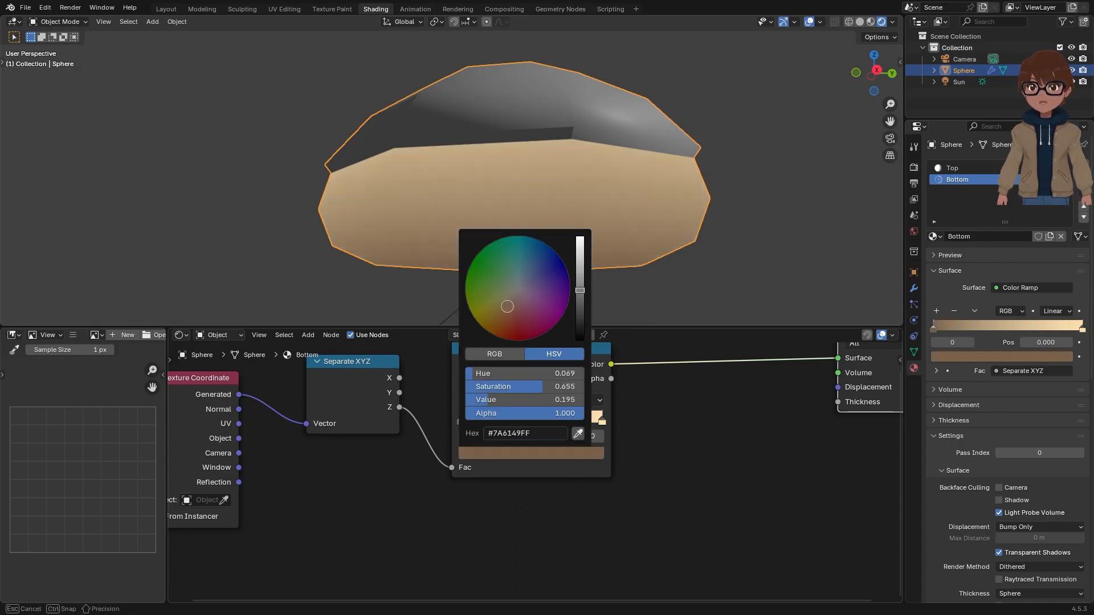
left_click_drag(579, 292, 580, 298)
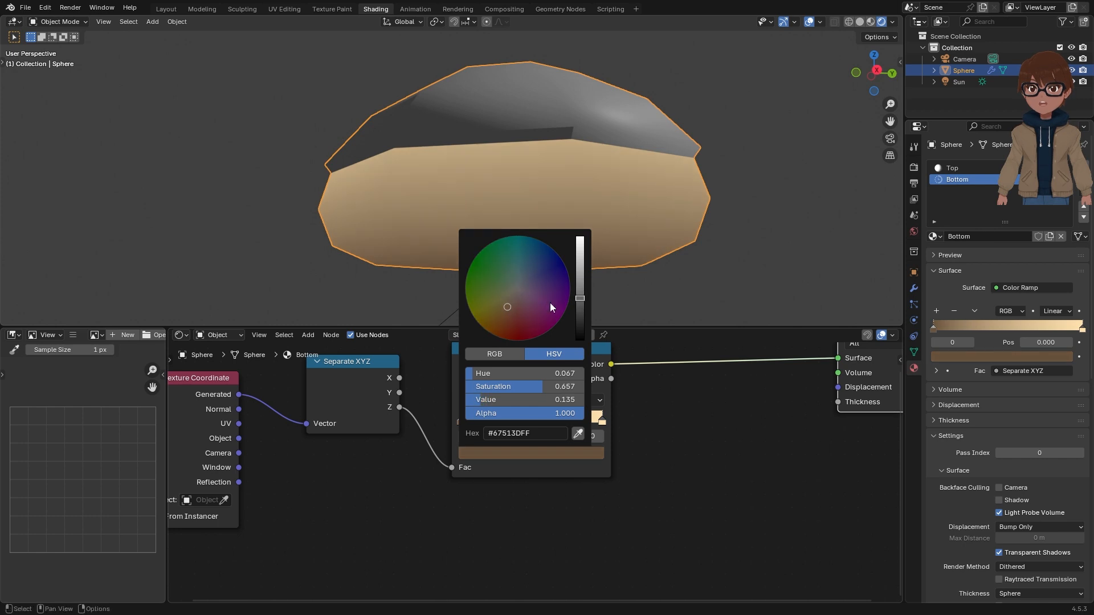
left_click_drag(505, 306, 505, 318)
left_click_drag(579, 287, 580, 277)
middle_click_drag(740, 305, 699, 271)
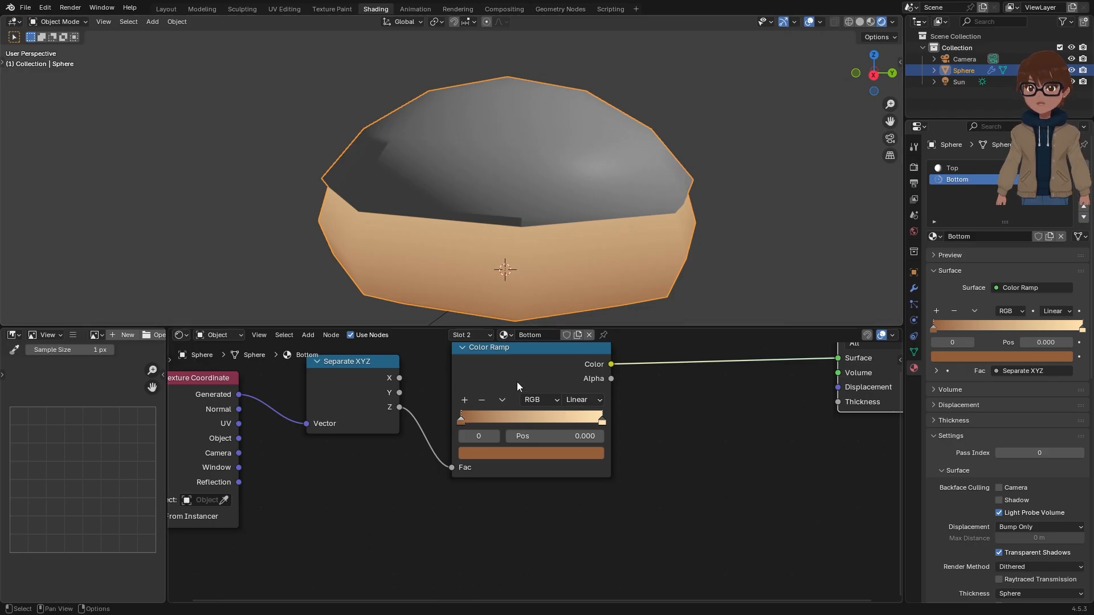
Step: Shift the cream stop inward and add a third stop beyond it at 0.486, using the first stop's copied brown
left_click_drag(590, 420, 540, 421)
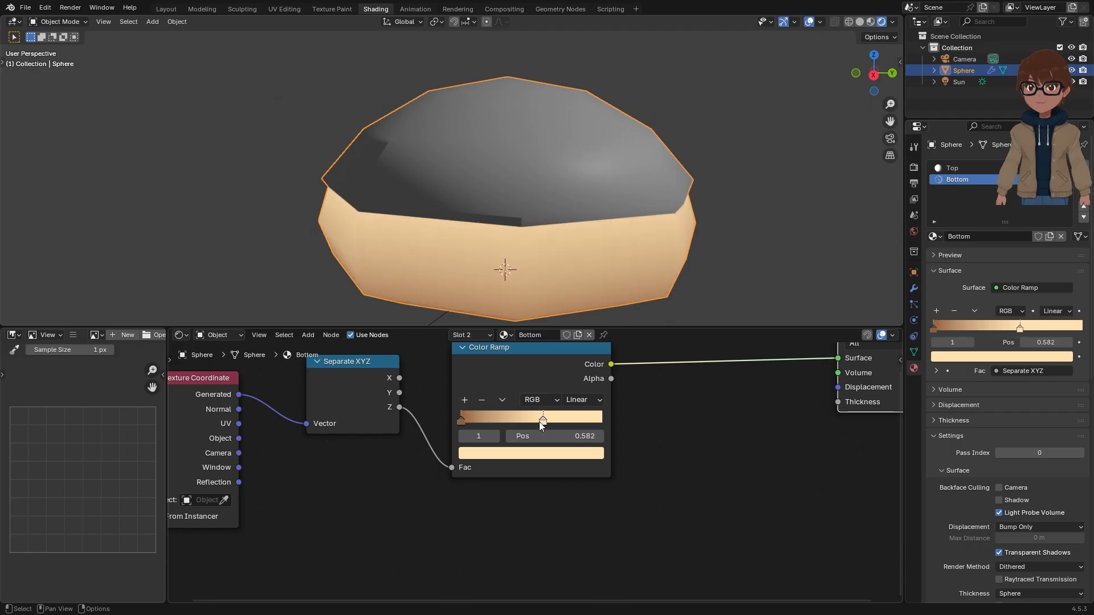
left_click(460, 420)
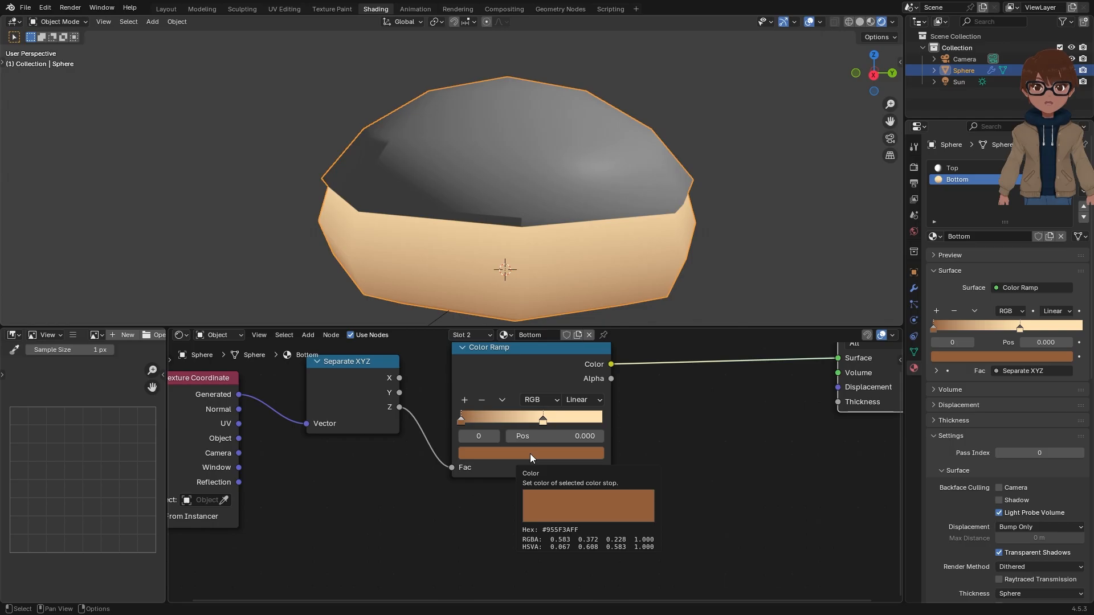
left_click(465, 400)
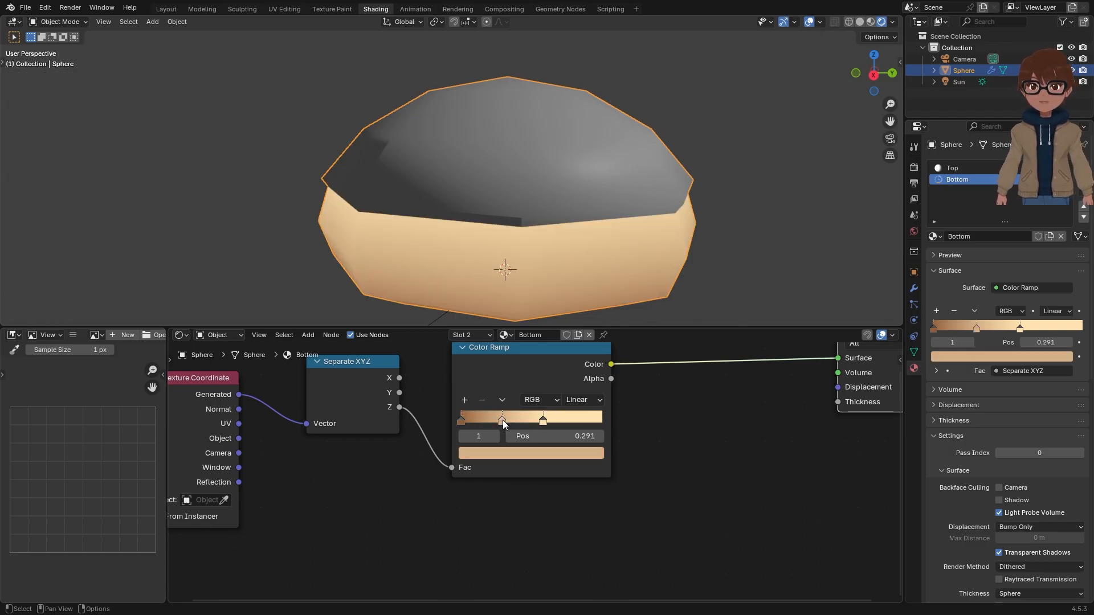
left_click_drag(501, 418, 552, 419)
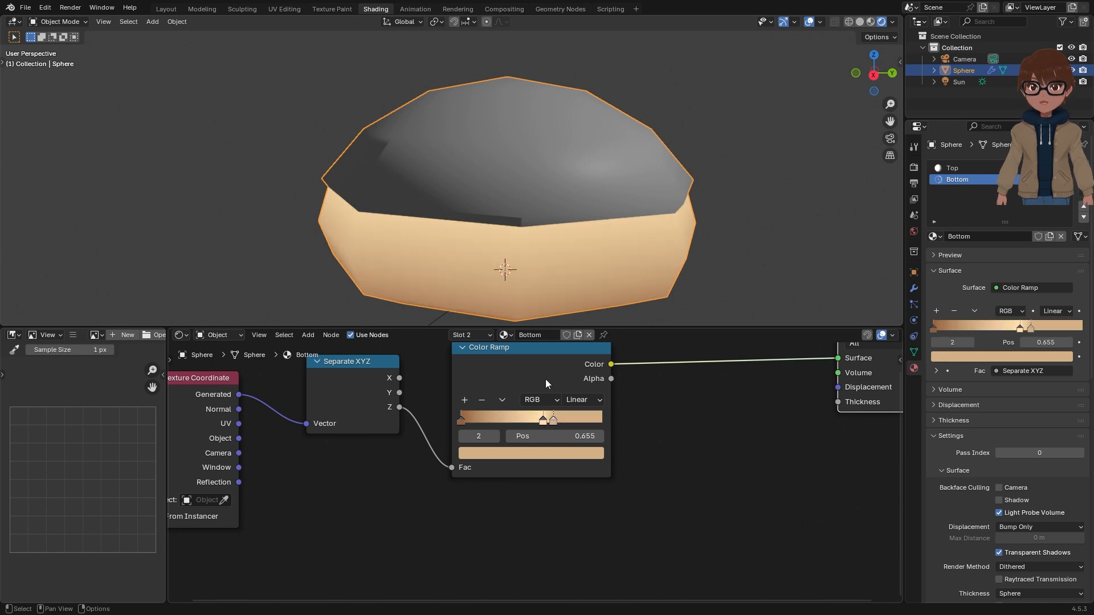
key("ctrl+v")
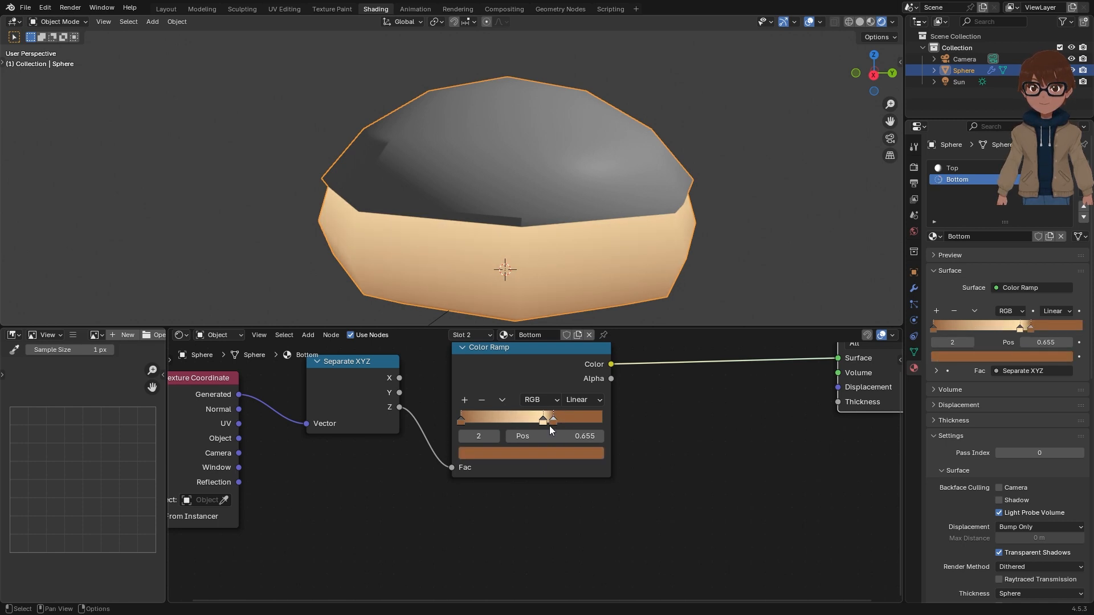
mouse_move(542, 420)
left_mouse_down()
mouse_move(517, 420)
mouse_move(530, 419)
left_mouse_up()
Step: Shade the dome smooth and turn on its Subdivision modifier's viewport display
middle_click_drag(621, 220, 541, 187)
right_click(612, 177)
left_click(613, 176)
left_click(913, 289)
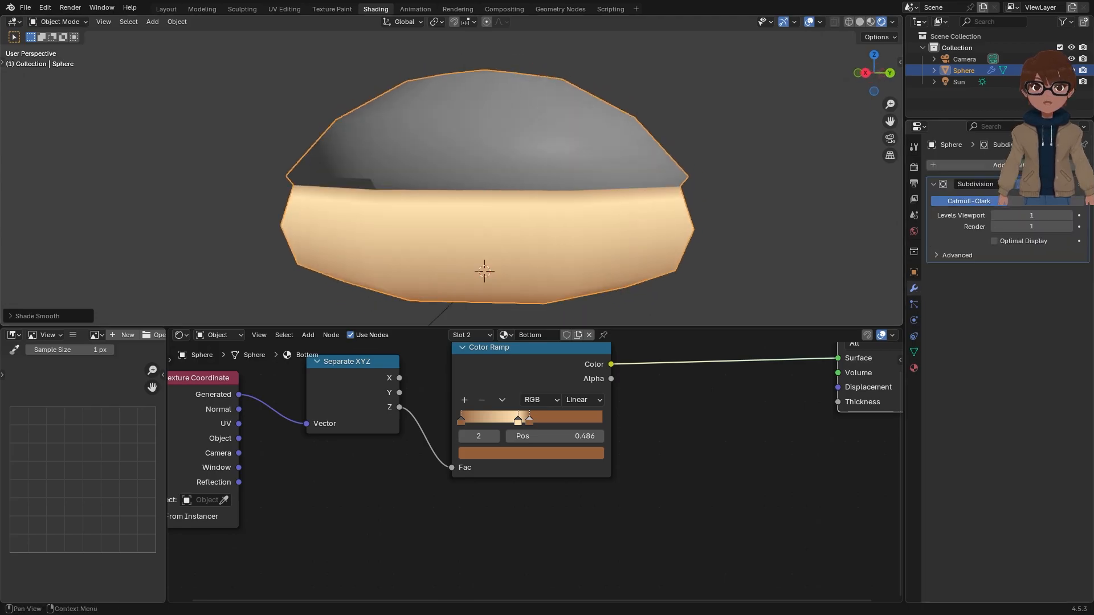
middle_click_drag(691, 183, 662, 169)
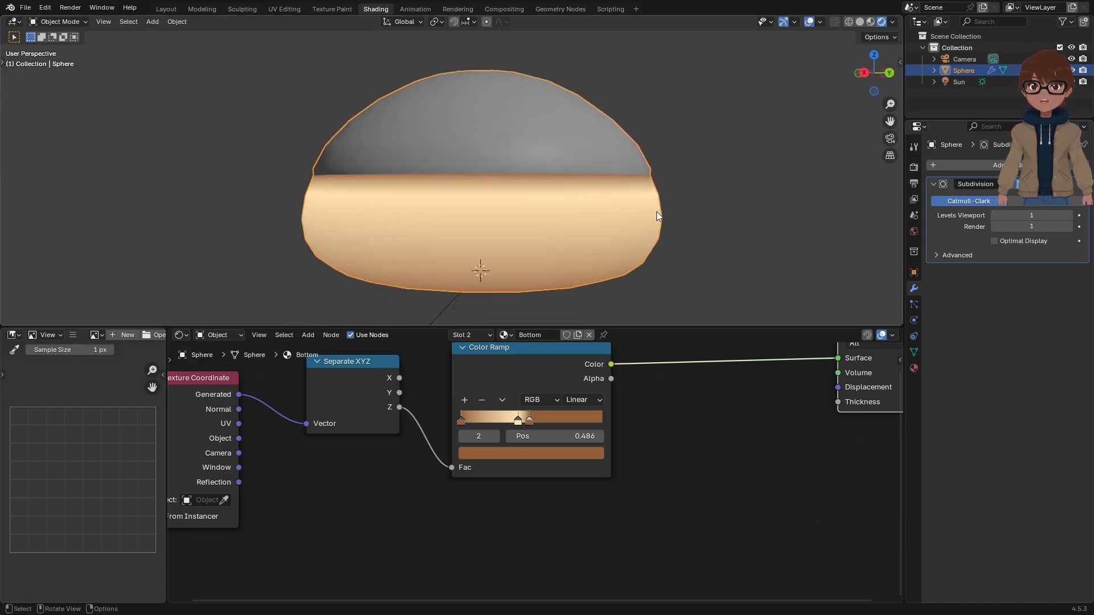
Step: Lighten the third Color Ramp stop at 0.486 to a softer orange-brown
scroll(653, 214, "up", 1)
middle_click_drag(614, 248, 613, 262)
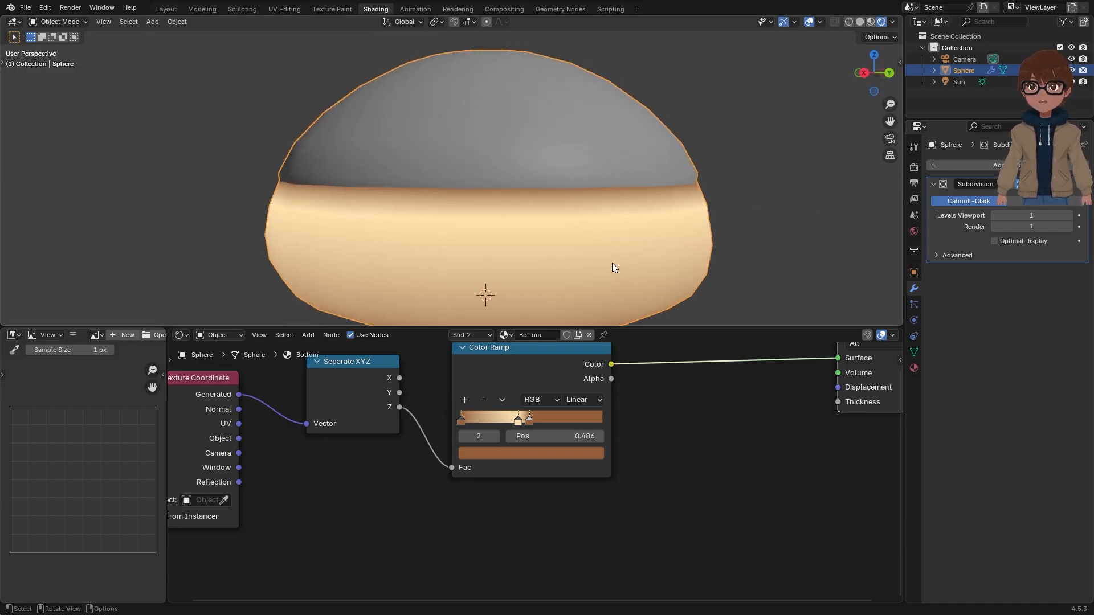
left_click(528, 452)
scroll(562, 293, "up", 4)
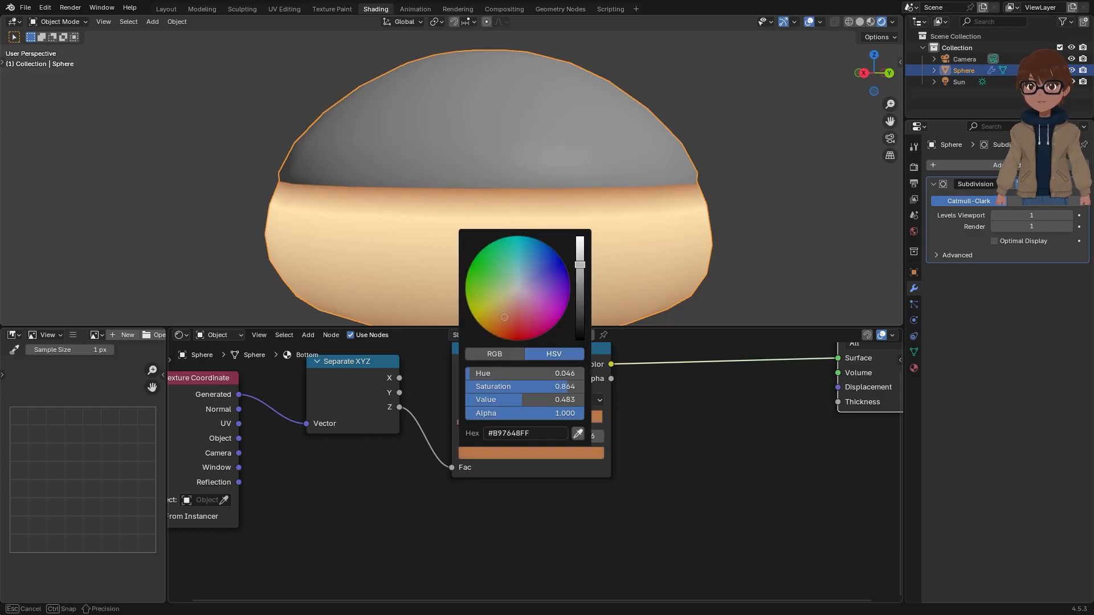
left_click_drag(505, 318, 506, 314)
Step: Make the first Color Ramp stop a slightly redder, more saturated brown and save the file
middle_click_drag(668, 260, 652, 132)
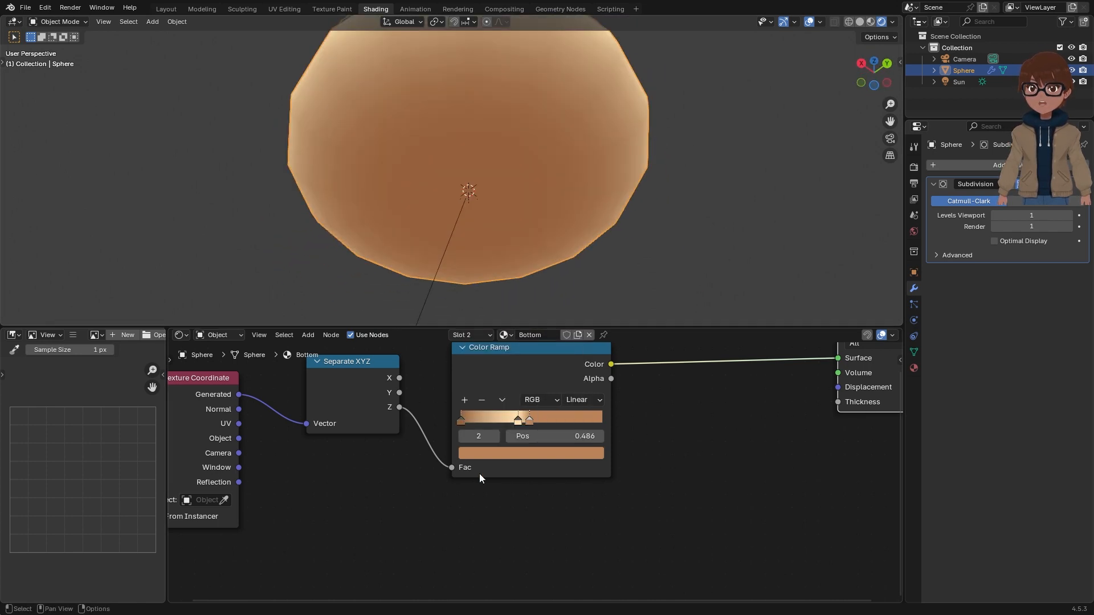
left_click(461, 420)
left_click(476, 451)
left_click_drag(512, 311, 506, 320)
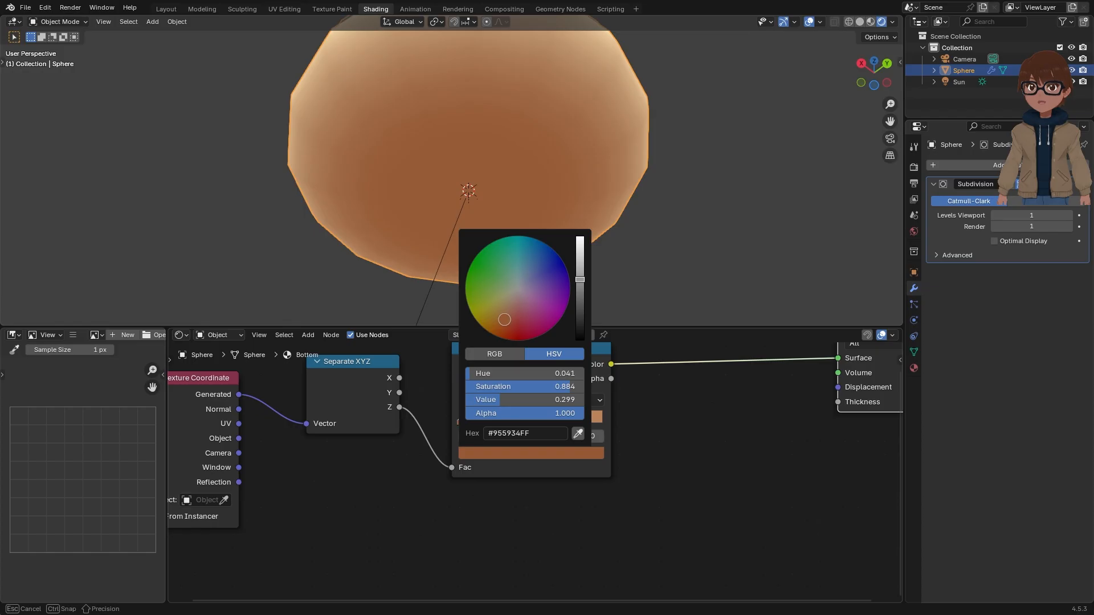
left_click_drag(504, 319, 505, 320)
middle_click_drag(688, 258, 621, 260)
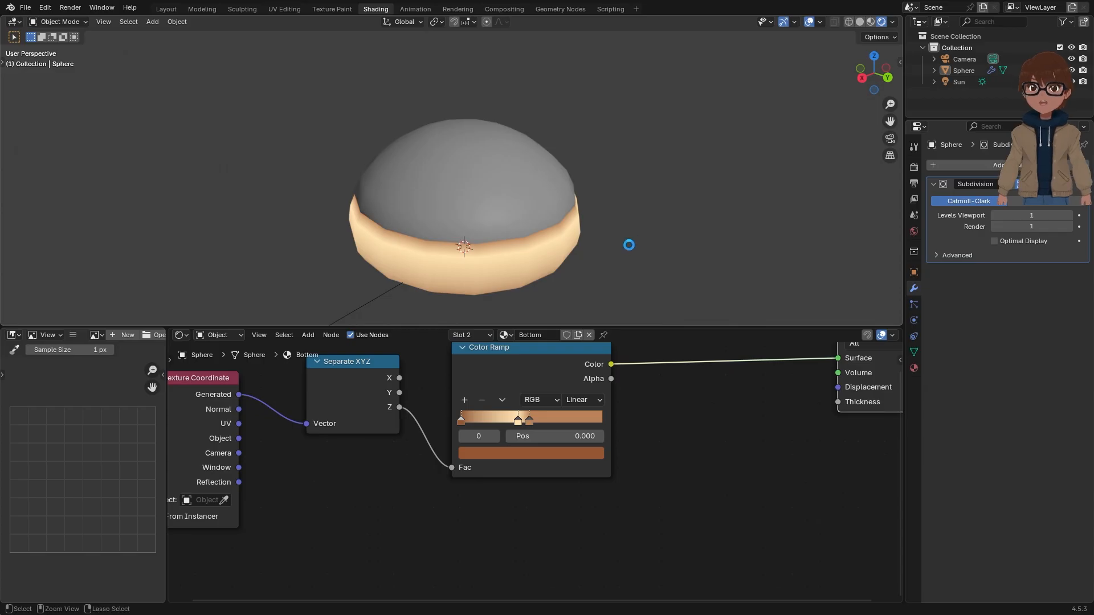
key("ctrl+s")
Step: Open the dome's Top material for node editing and delete its Principled BSDF node
middle_click_drag(649, 204, 613, 190)
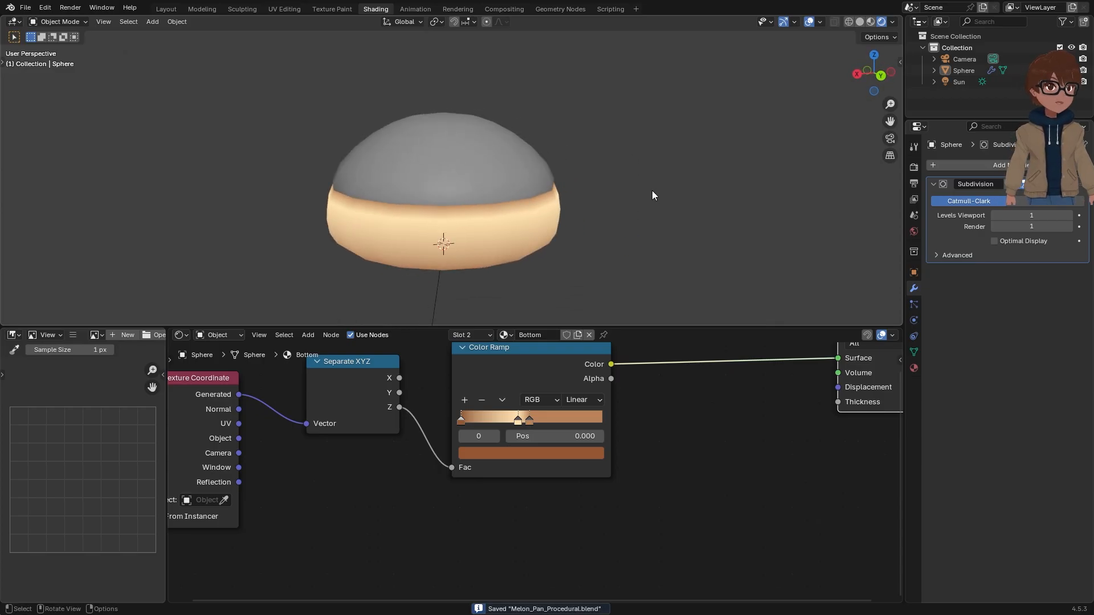
left_click(493, 162)
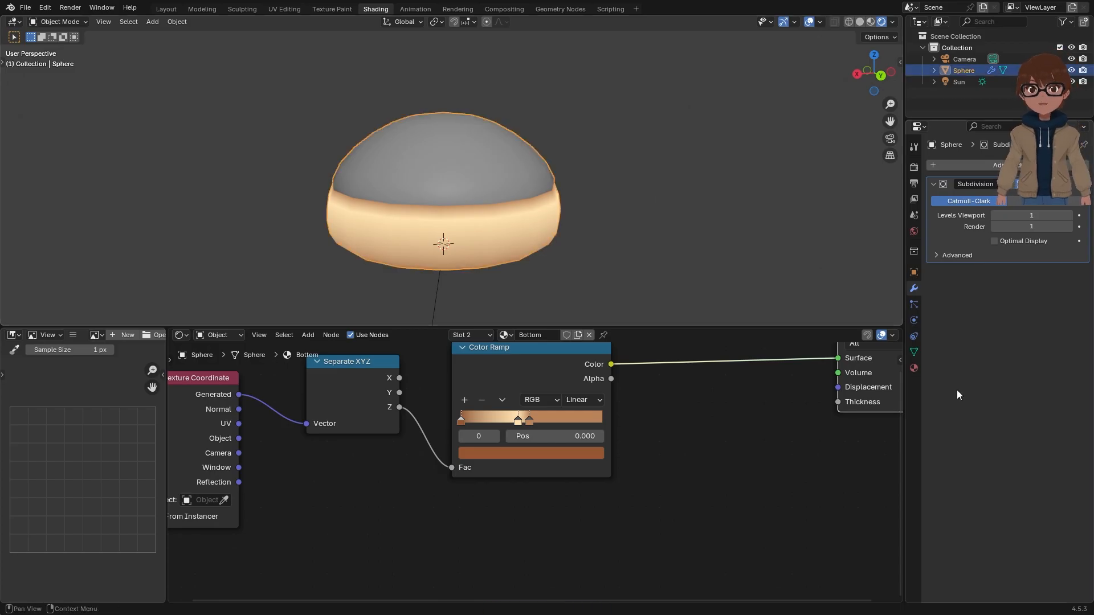
left_click(915, 370)
left_click(965, 169)
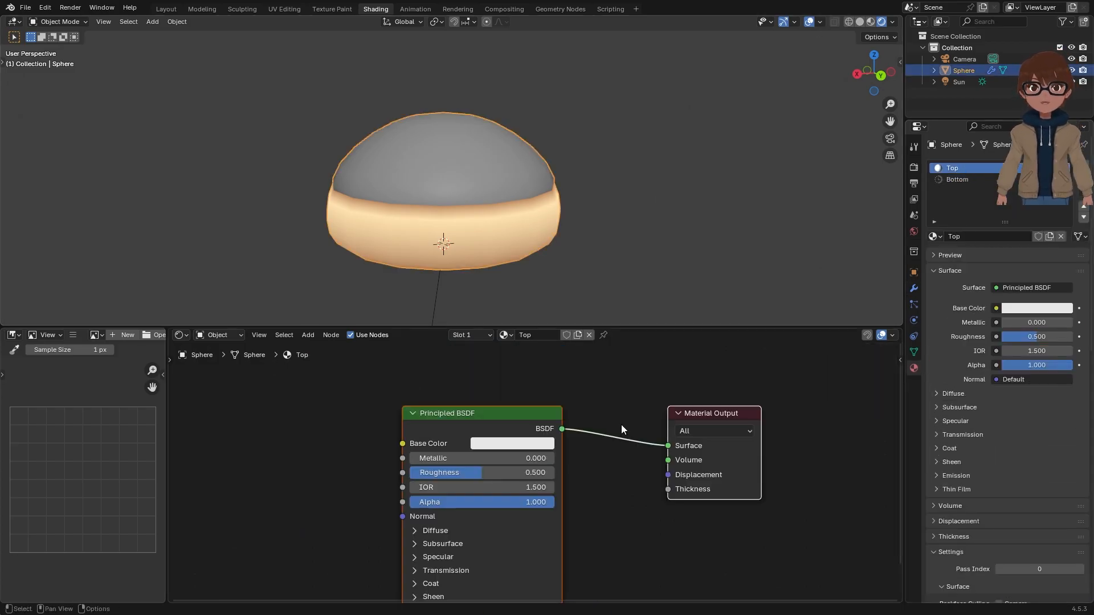
scroll(539, 402, "down", 3)
left_click(586, 412)
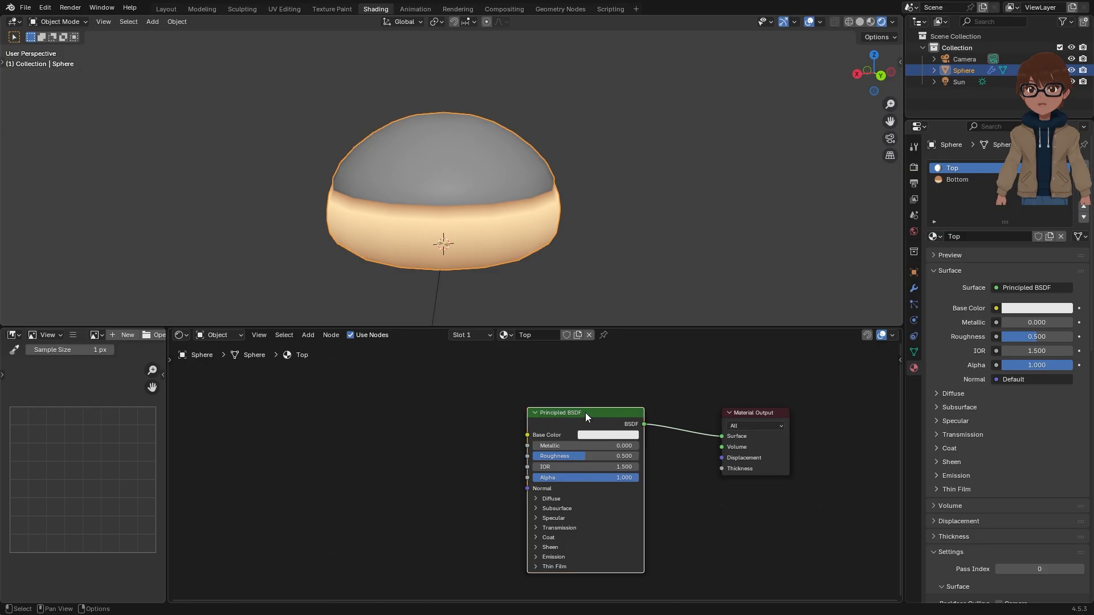
key("Delete")
Step: Add a Brick Texture node to the Top material
scroll(563, 416, "up", 1)
middle_click_drag(668, 249, 669, 273)
scroll(586, 405, "down", 1)
middle_click_drag(684, 176, 689, 191)
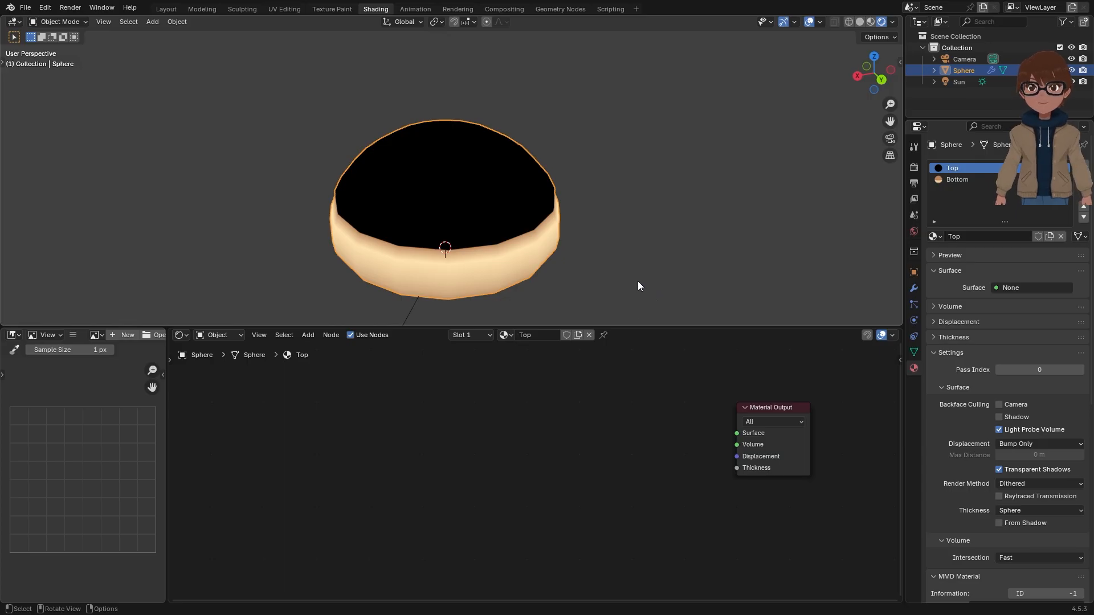
scroll(626, 428, "up", 1)
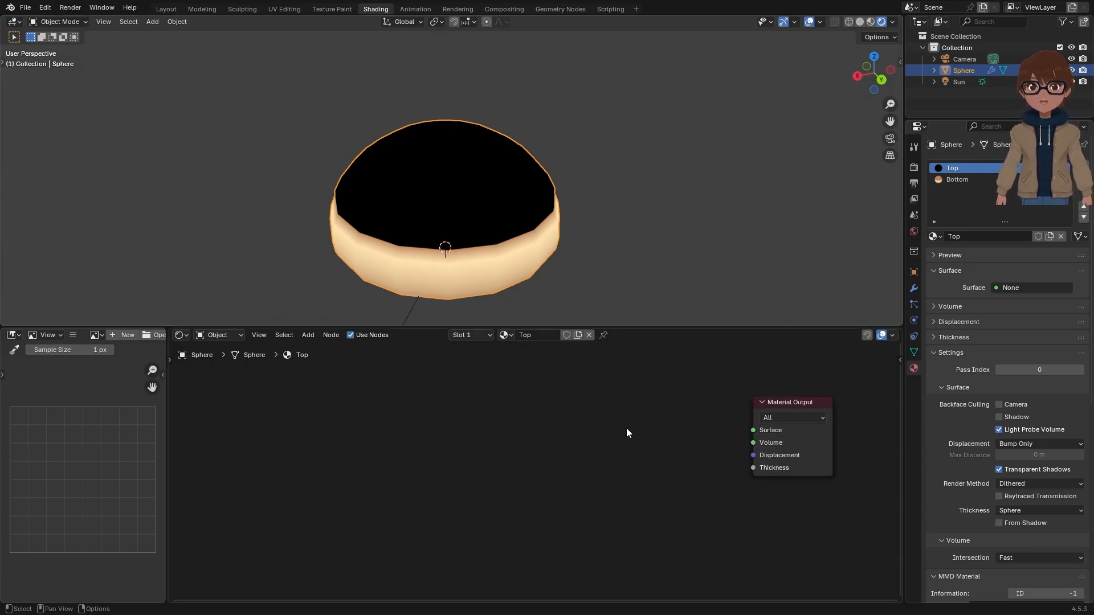
mouse_move(627, 428)
middle_mouse_down()
mouse_move(539, 427)
mouse_move(618, 429)
middle_mouse_up()
key("shift+a")
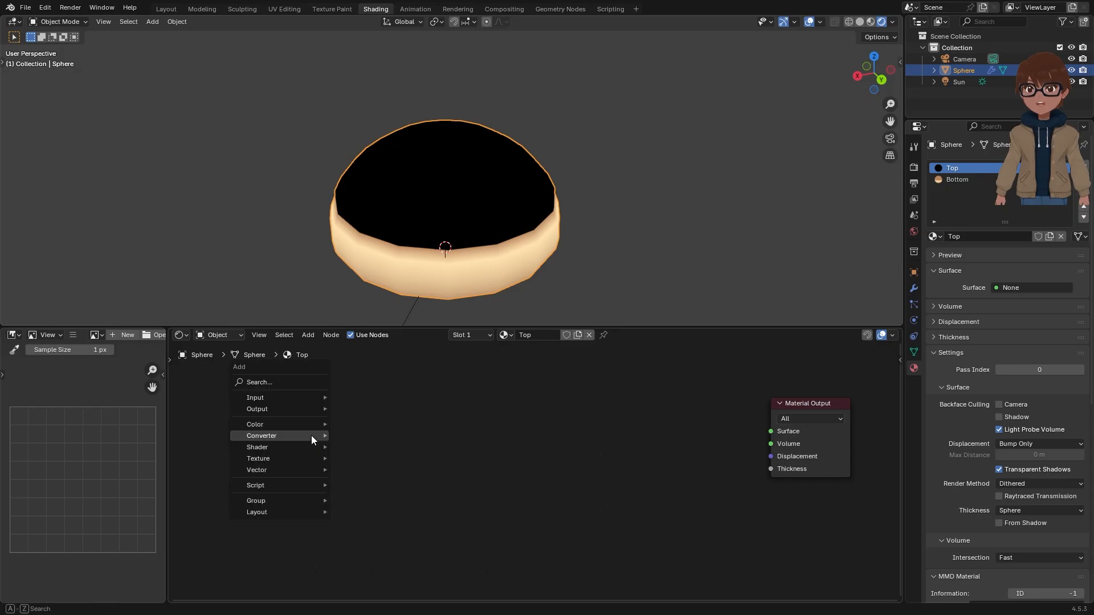
mouse_move(311, 435)
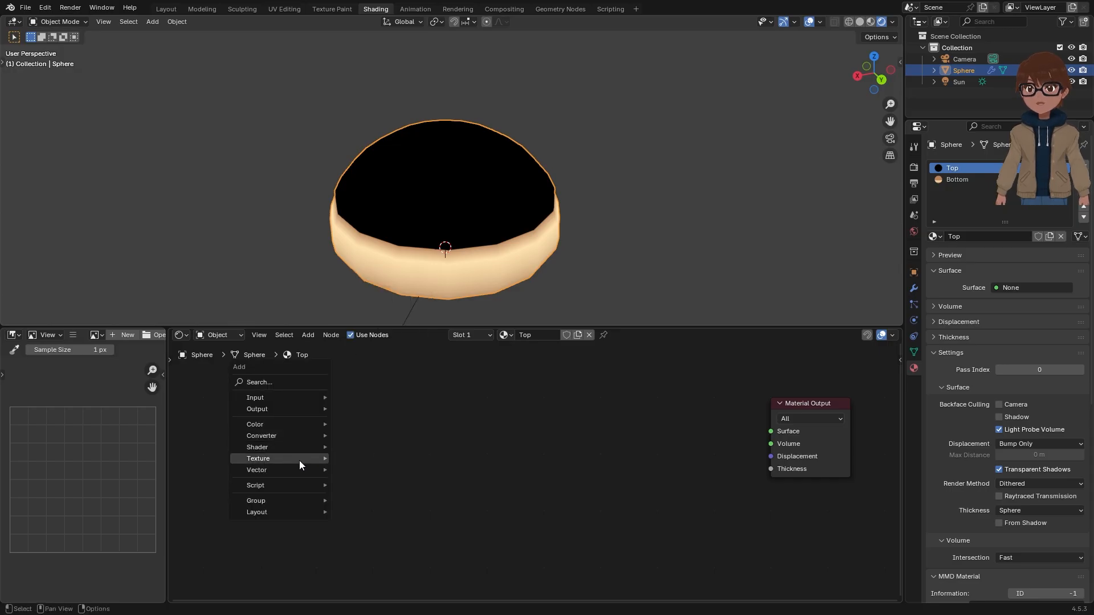
mouse_move(286, 455)
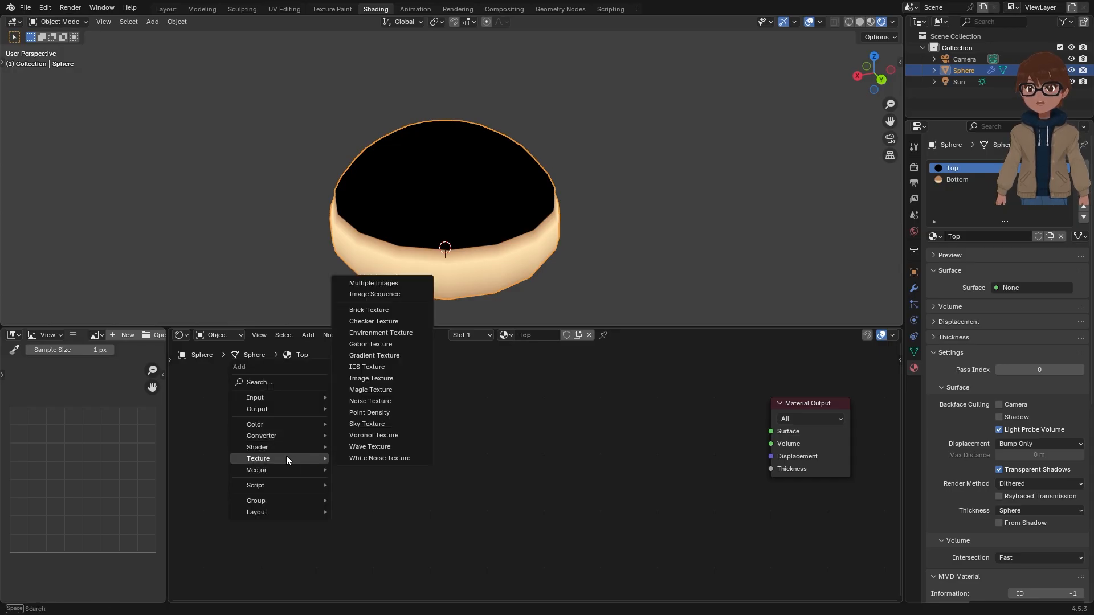
left_click(377, 310)
left_click(365, 379)
Step: Reposition the Brick Texture node and connect its Color output to the Material Output surface
middle_click_drag(363, 386, 546, 434)
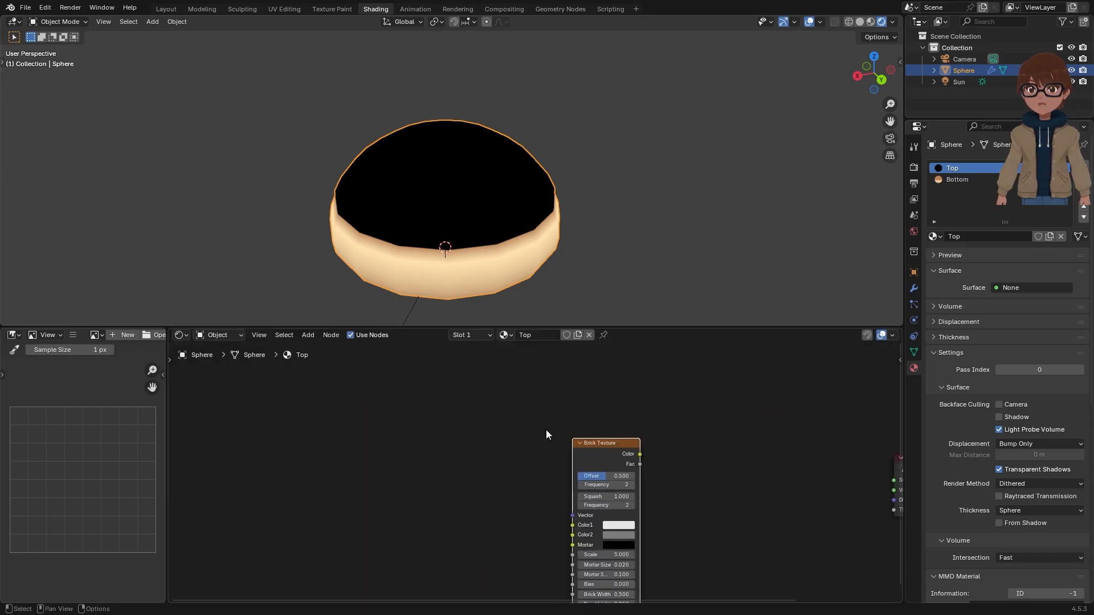
left_click_drag(613, 446, 460, 367)
scroll(568, 394, "down", 3)
middle_click_drag(546, 392, 492, 388)
scroll(493, 388, "up", 1)
left_click_drag(414, 383, 468, 440)
middle_click_drag(467, 440, 455, 404)
scroll(456, 405, "up", 1)
left_click_drag(467, 398, 811, 439)
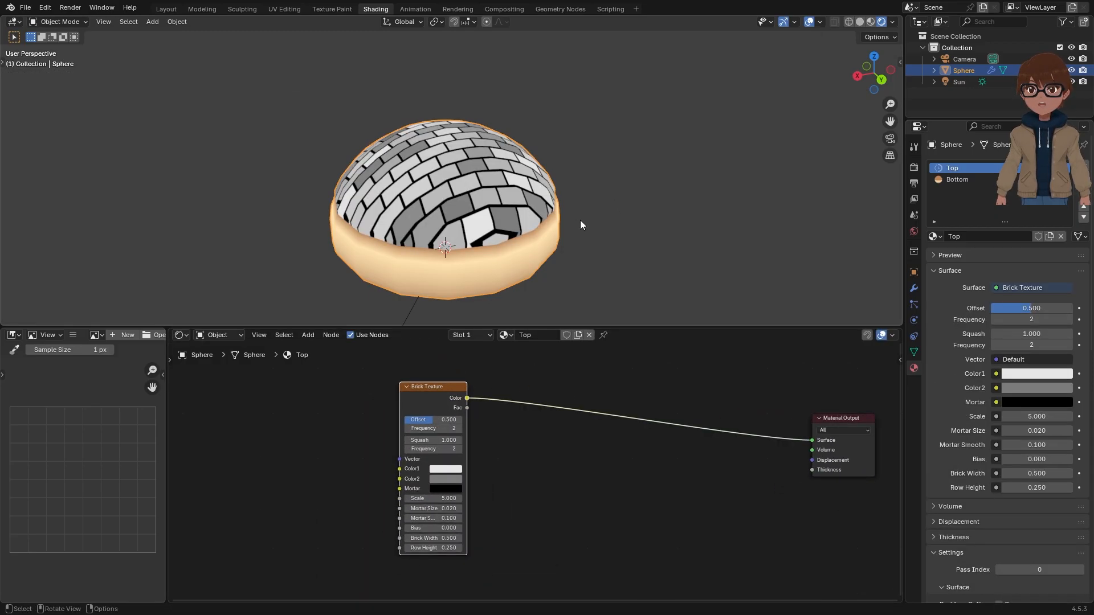
Step: Set the Brick Texture's Color1 to pure white
middle_click_drag(580, 220, 639, 228)
scroll(632, 224, "up", 3)
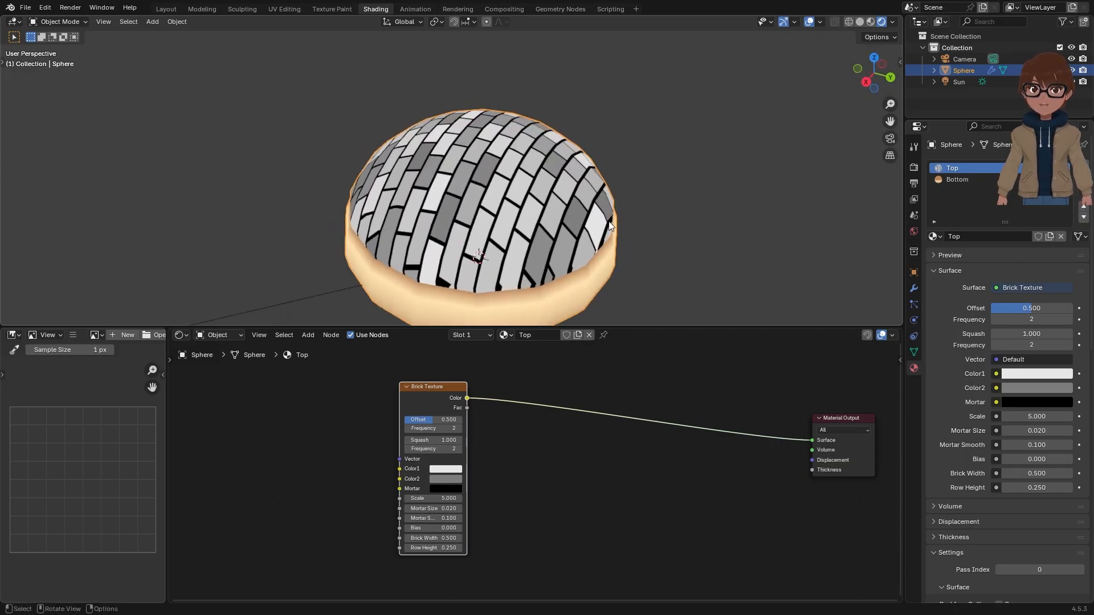
mouse_move(587, 227)
middle_mouse_down()
mouse_move(611, 191)
mouse_move(544, 195)
mouse_move(582, 215)
middle_mouse_up()
scroll(469, 477, "up", 2)
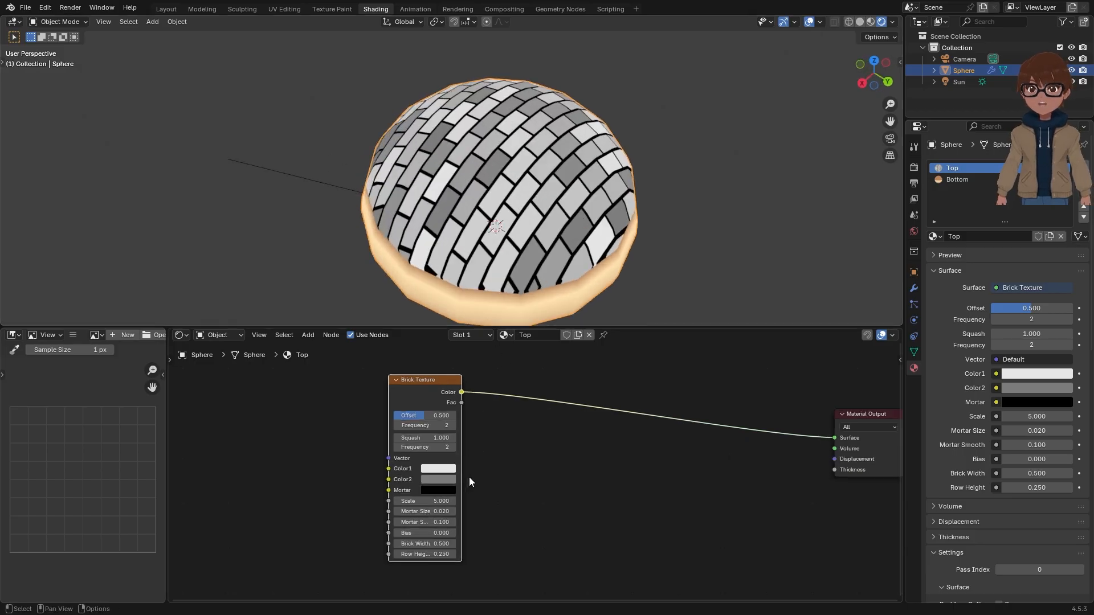
left_click(423, 470)
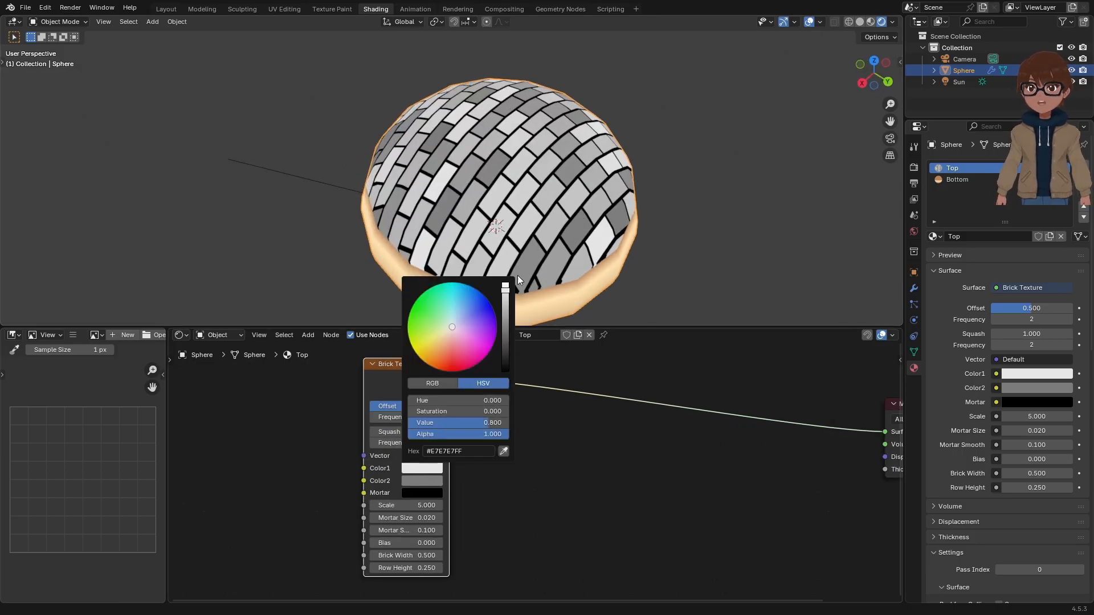
left_click_drag(509, 293, 507, 284)
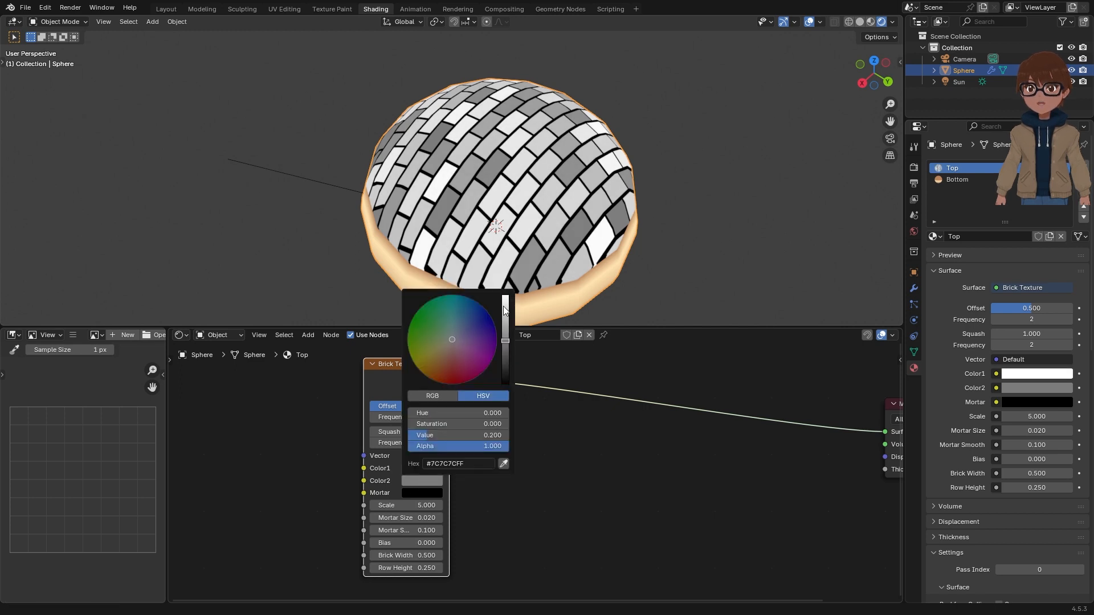
Step: Set the Brick Texture's Color2 to pure white and its Offset to 0
left_click_drag(504, 310, 504, 295)
middle_click_drag(651, 178, 483, 312)
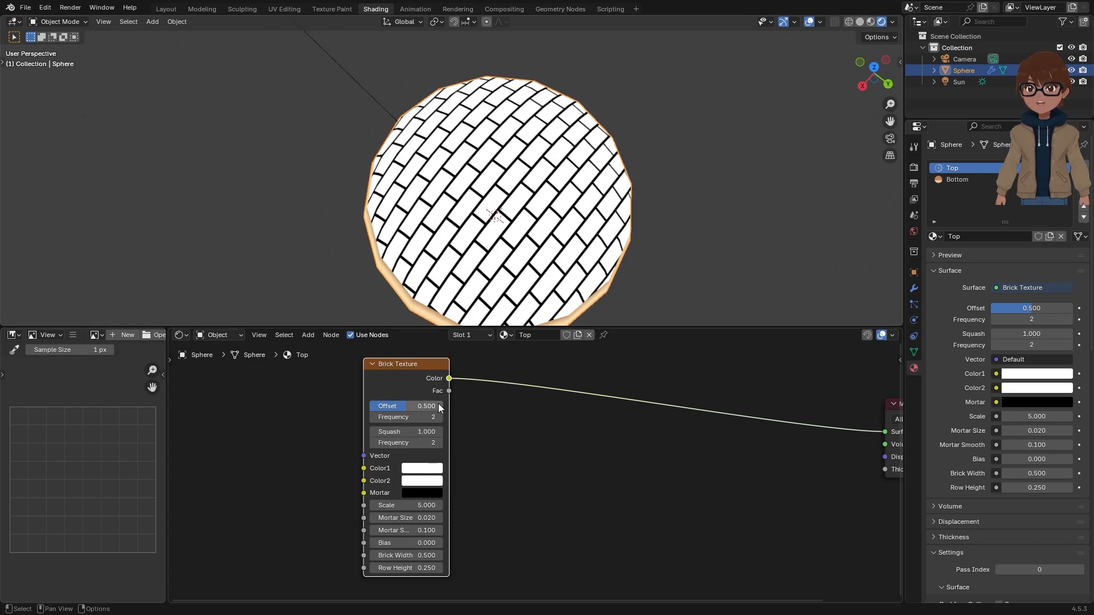
scroll(401, 402, "up", 1)
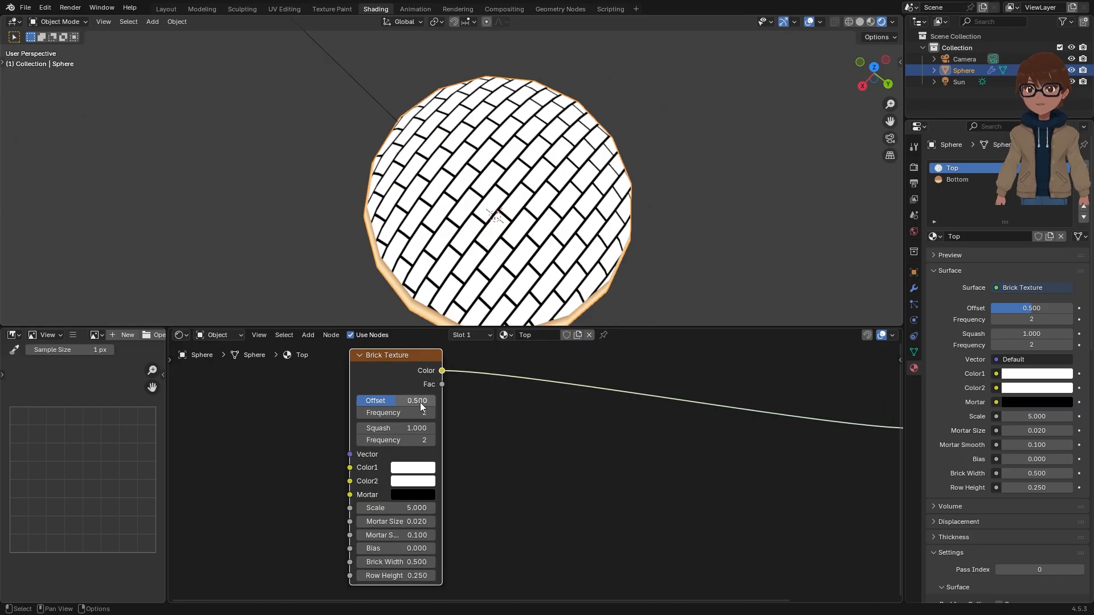
left_click_drag(419, 402, 376, 402)
middle_click_drag(597, 238, 580, 320)
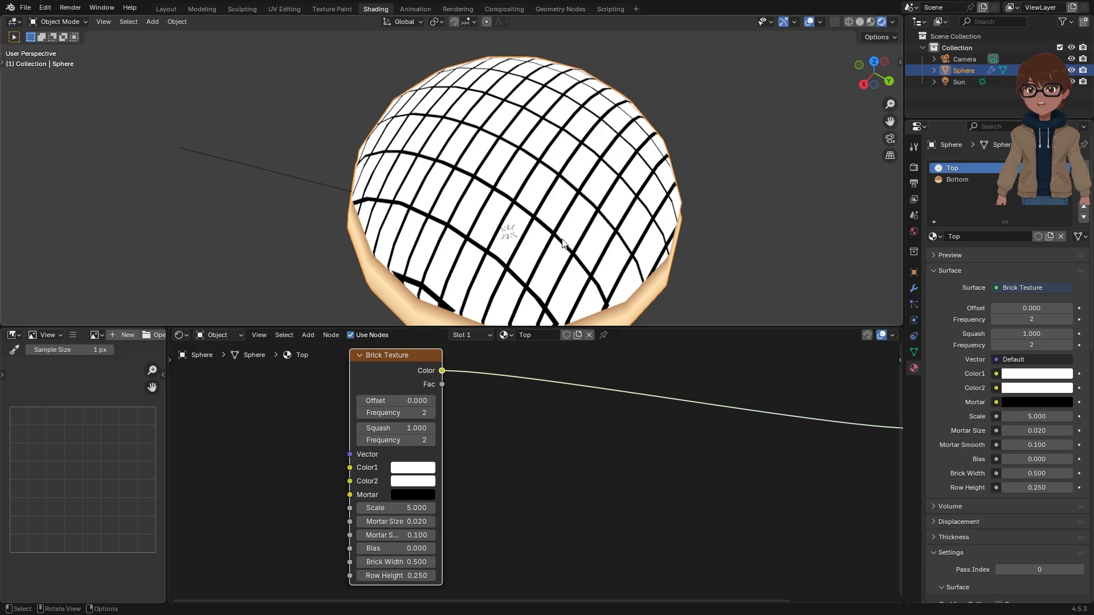
Step: Set the Brick Texture's Scale to 2.1 and check the larger tiles around the dome
left_click_drag(387, 508, 333, 508)
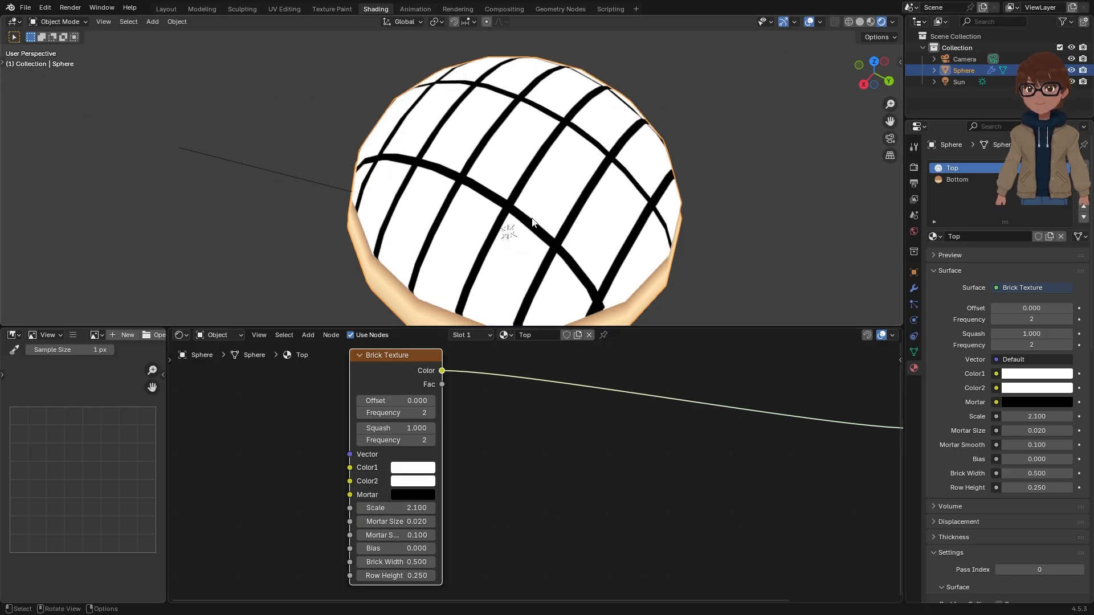
scroll(532, 217, "down", 2)
middle_click_drag(532, 217, 559, 255)
scroll(402, 463, "down", 1)
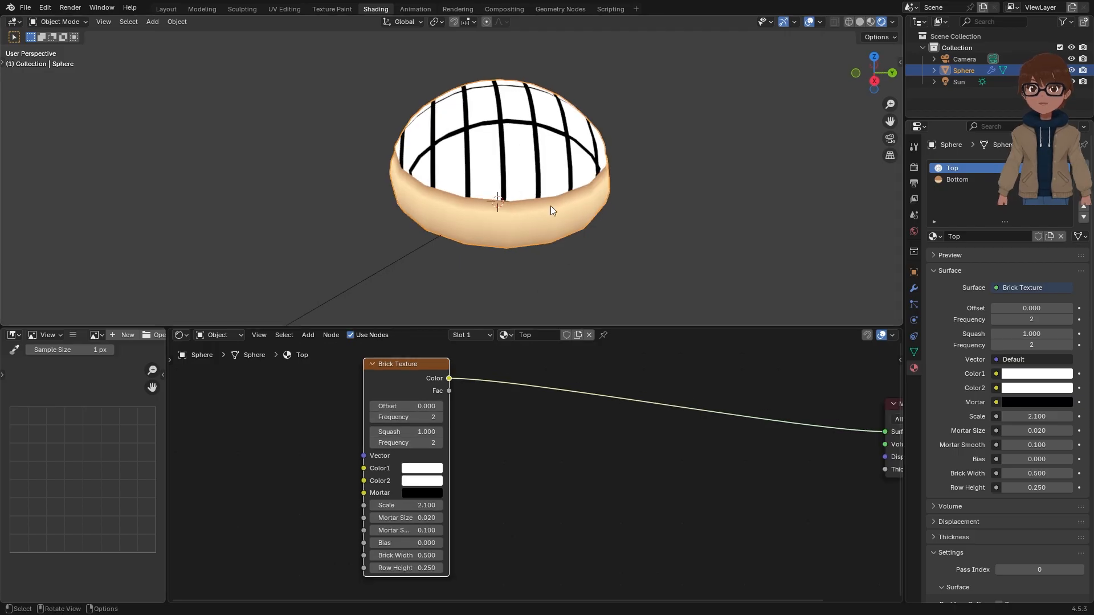
middle_click_drag(551, 206, 473, 250)
scroll(510, 229, "up", 2)
middle_click_drag(599, 215, 489, 181)
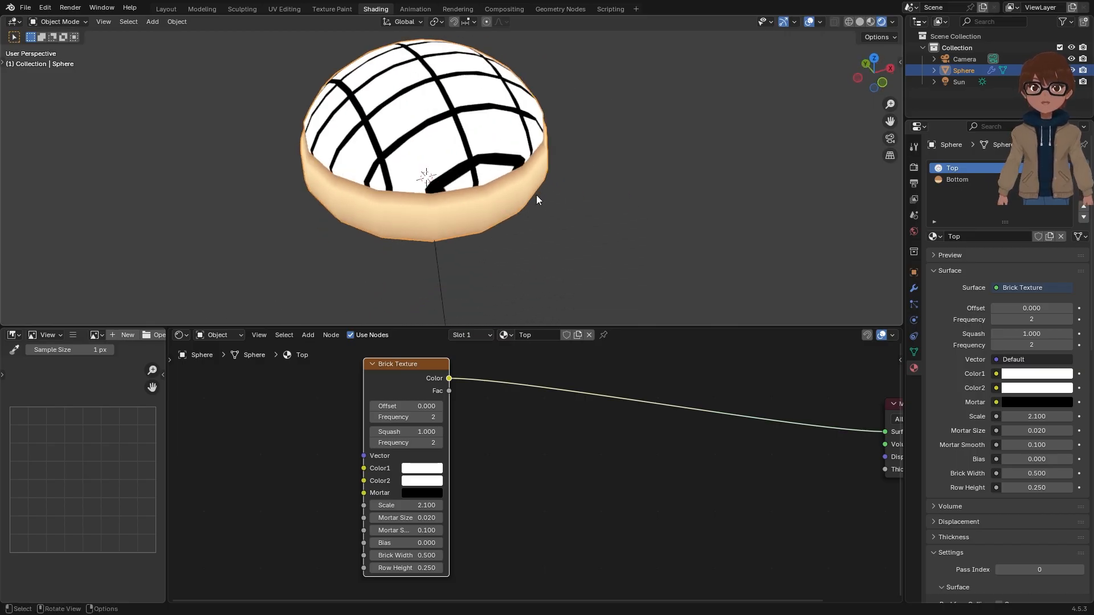
middle_click_drag(546, 166, 628, 188)
scroll(461, 431, "down", 1)
Step: Add a Texture Coordinate node and connect its UV output to the Brick Texture's Vector input
middle_click_drag(569, 417, 684, 416)
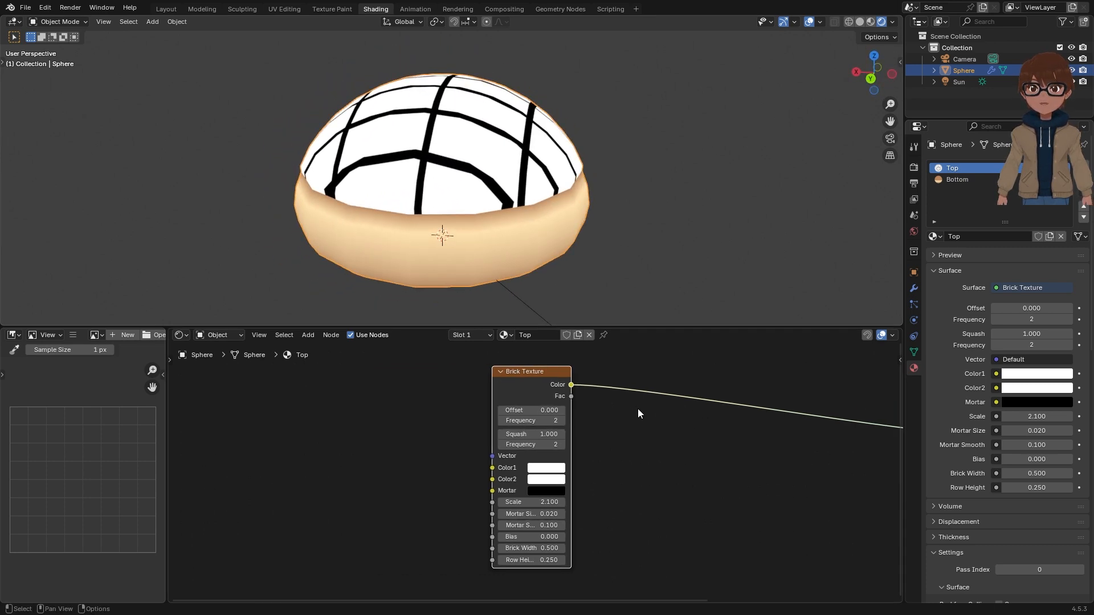
key("shift+a")
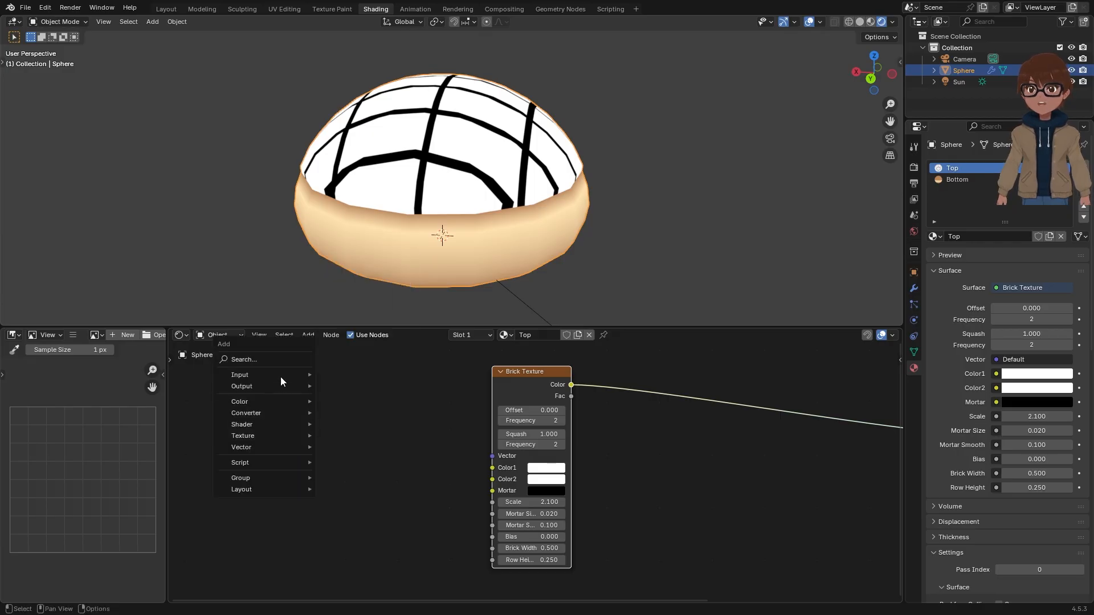
mouse_move(280, 377)
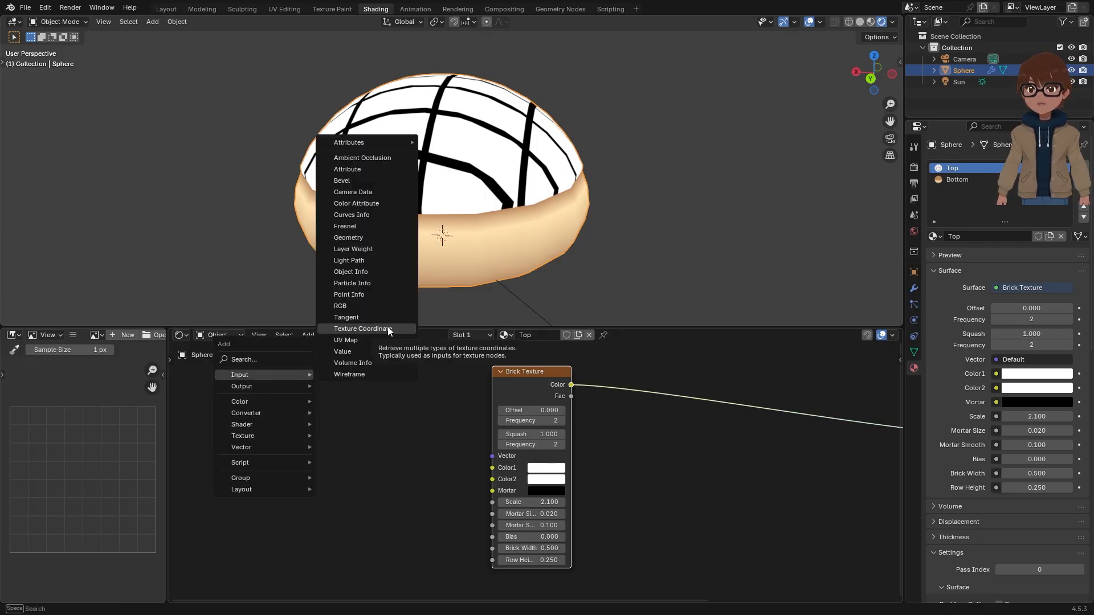
left_click(387, 329)
left_click(270, 399)
scroll(353, 448, "up", 1)
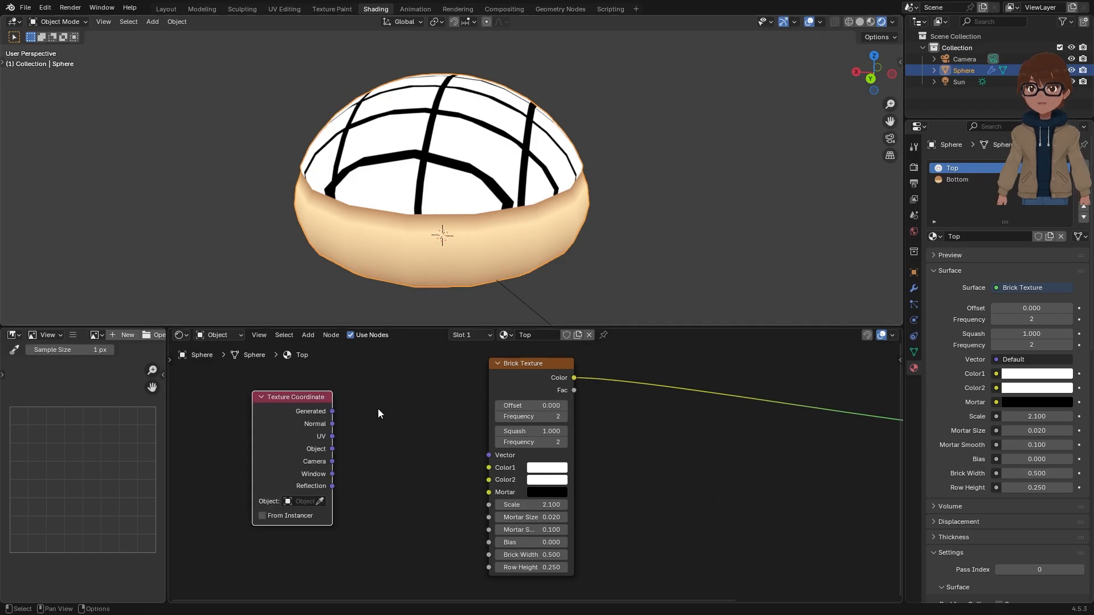
left_click_drag(333, 437, 419, 443)
left_click_drag(500, 457, 500, 456)
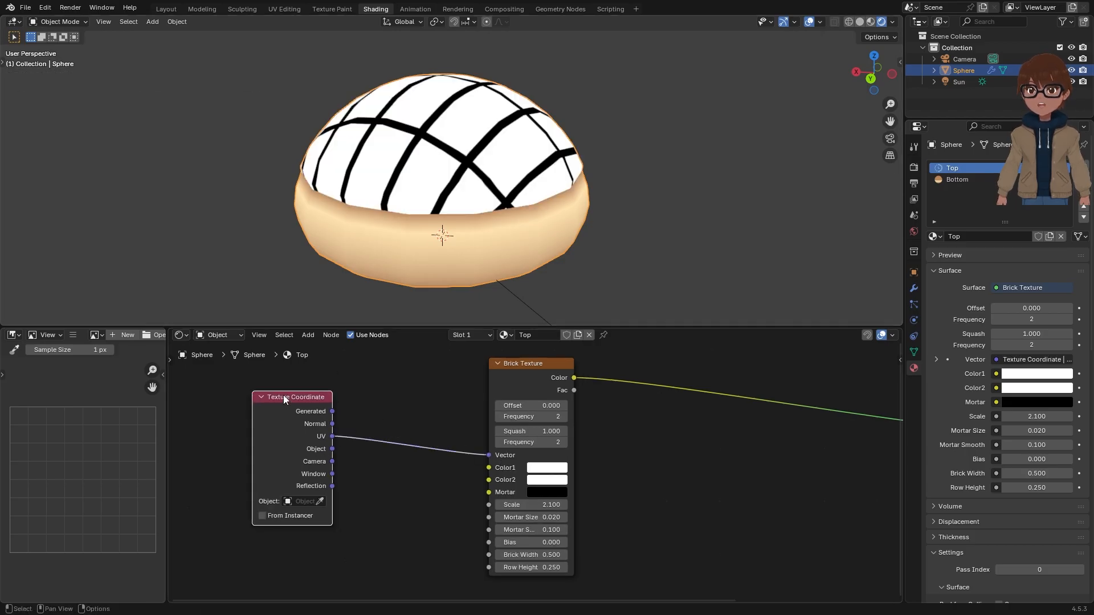
Step: Inspect the UV-mapped lines on the dome and try a Mortar Size of 0.03 on the Brick Texture
middle_click_drag(487, 227, 508, 208)
middle_click_drag(615, 221, 570, 217)
middle_click_drag(618, 492, 626, 447)
scroll(609, 449, "up", 1)
middle_click_drag(614, 186, 609, 214)
scroll(593, 468, "down", 1)
middle_click_drag(588, 464, 486, 509)
scroll(494, 515, "up", 1)
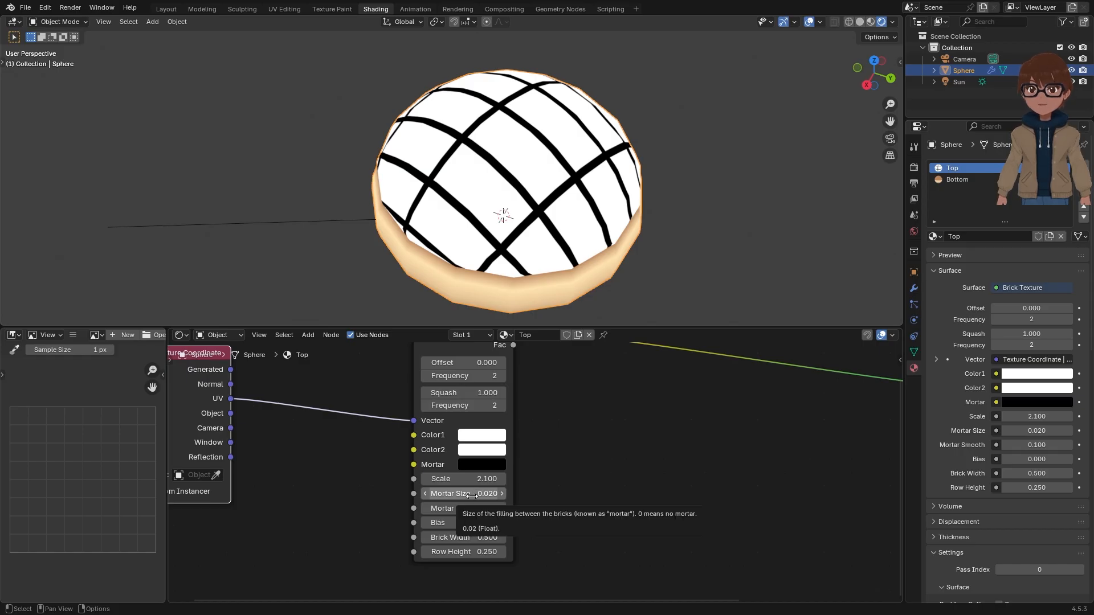
mouse_move(479, 495)
left_mouse_down()
mouse_move(456, 495)
mouse_move(500, 495)
mouse_move(479, 495)
mouse_move(490, 495)
left_mouse_up()
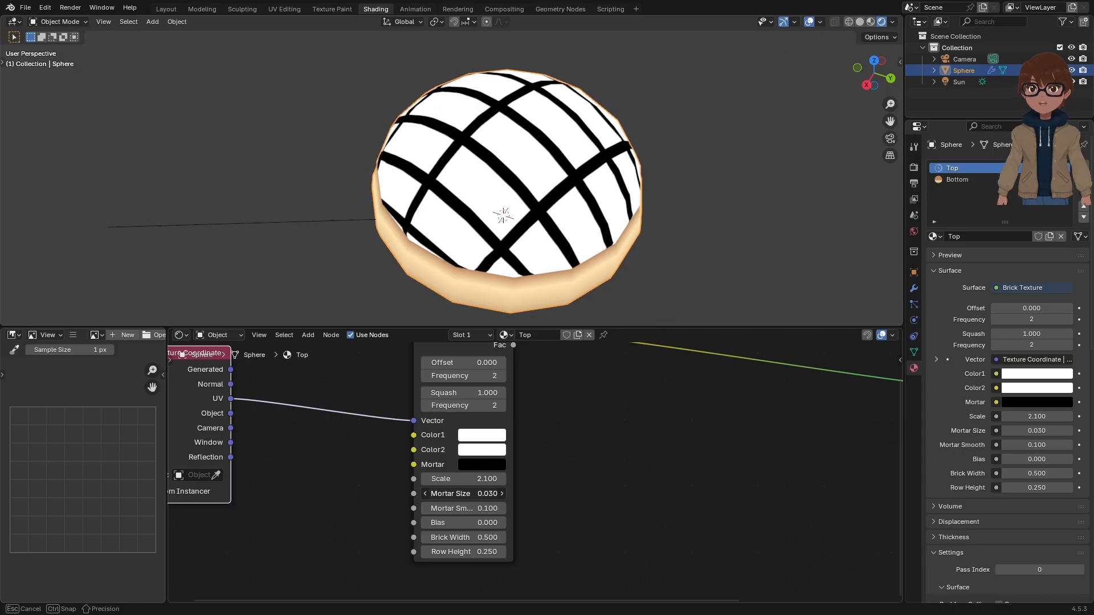
Step: Set the Brick Texture's Row Height to 0.44, Brick Width to 0.47 and Scale to 3.06
scroll(456, 520, "up", 1)
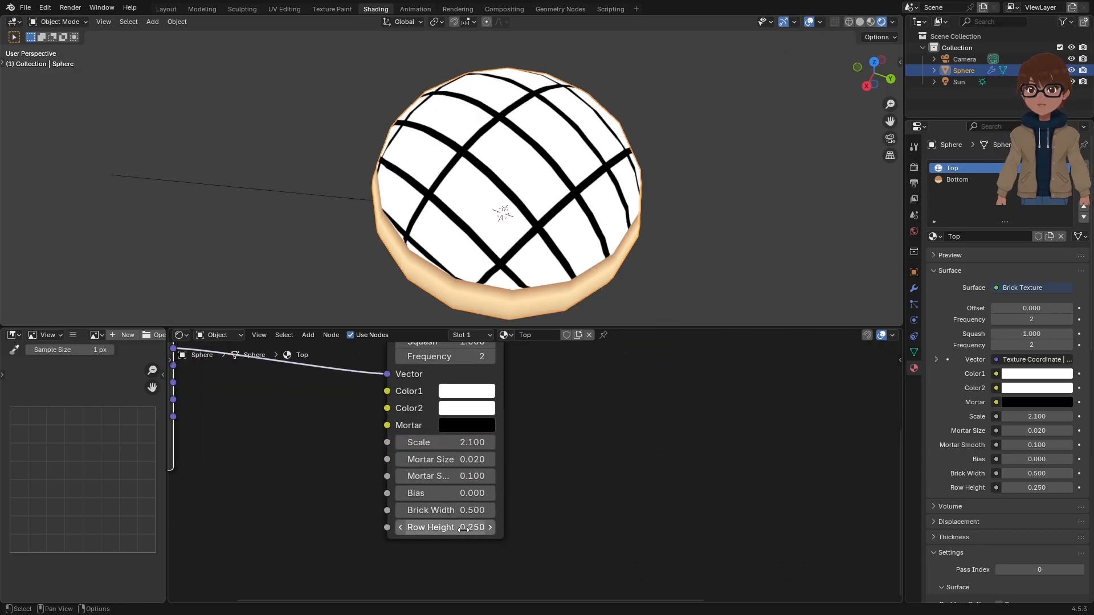
mouse_move(461, 528)
left_mouse_down()
mouse_move(444, 528)
mouse_move(485, 528)
mouse_move(449, 510)
left_mouse_up()
left_click_drag(456, 442, 584, 442)
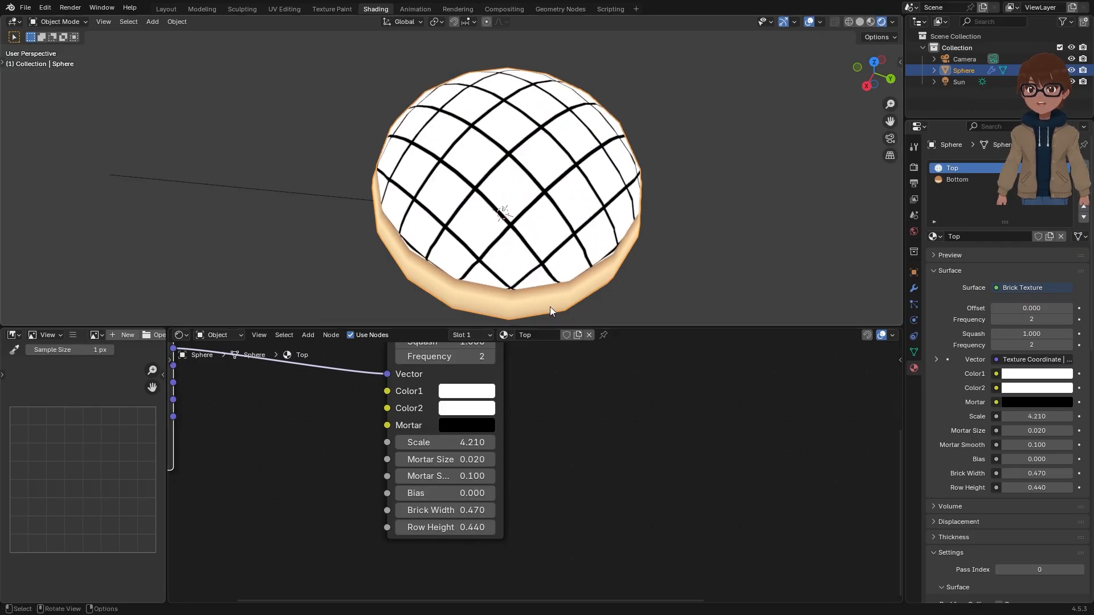
middle_click_drag(526, 276, 530, 222)
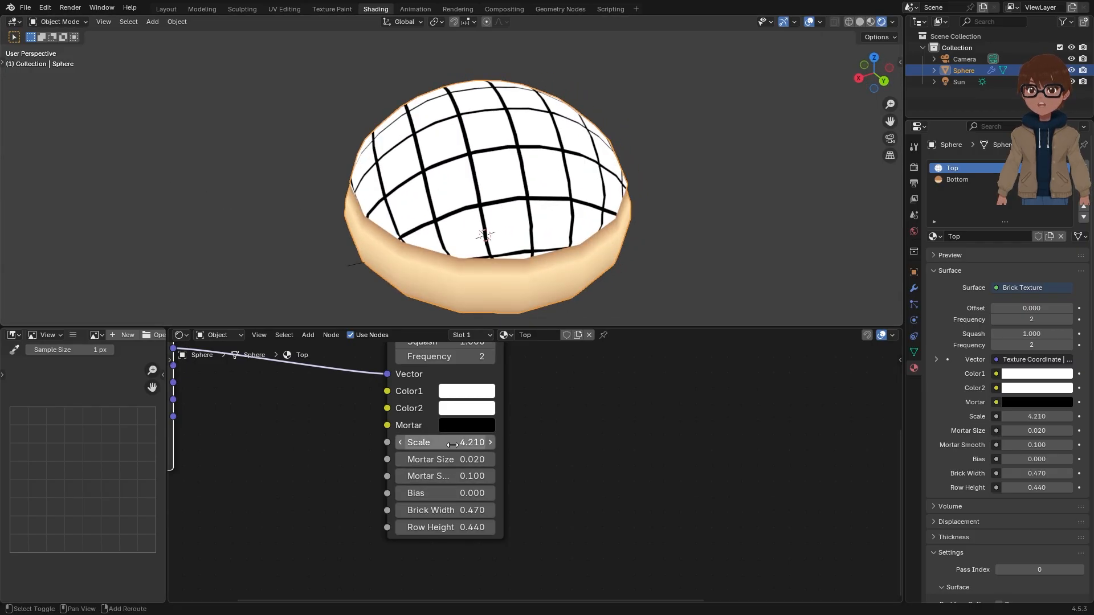
left_click_drag(455, 442, 390, 442)
scroll(540, 266, "up", 1)
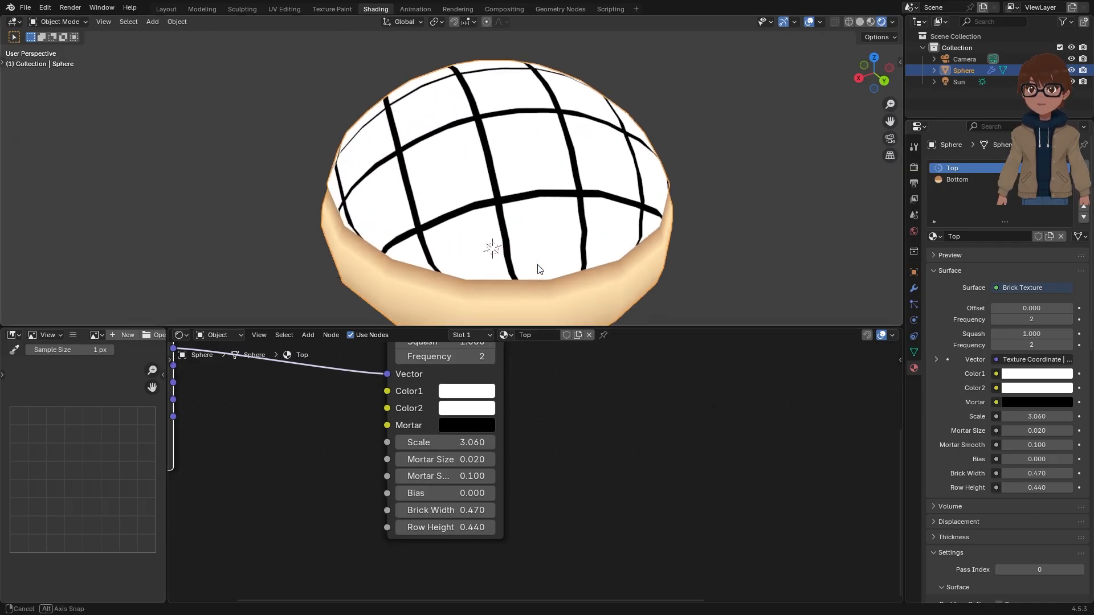
Step: Examine the grid pattern on the dome from several angles
middle_click_drag(539, 266, 630, 234)
scroll(636, 269, "down", 2)
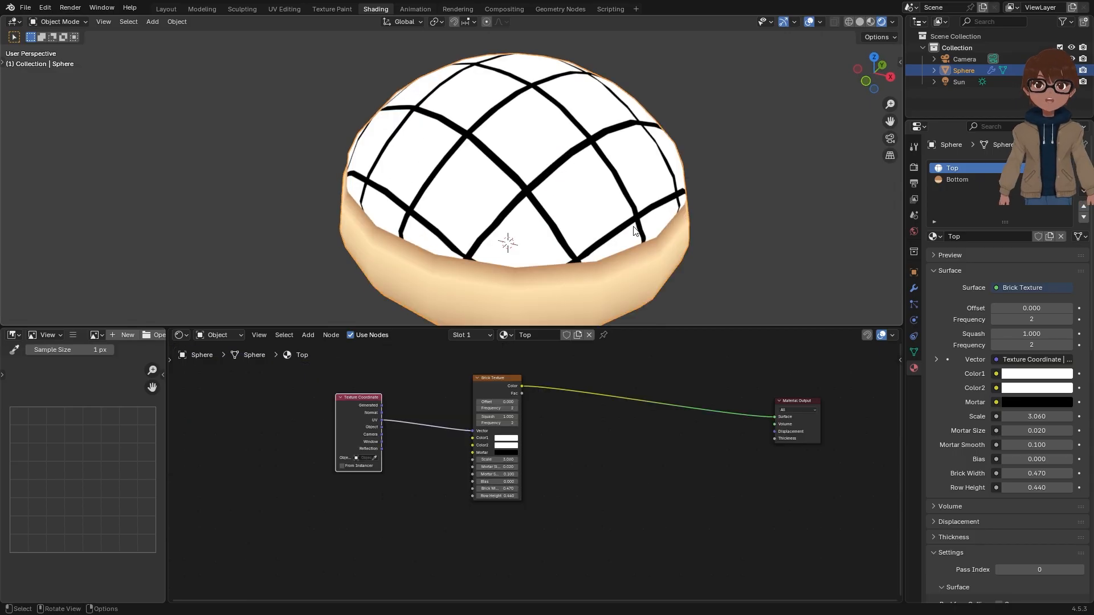
middle_click_drag(635, 230, 471, 395)
scroll(603, 246, "up", 2)
scroll(561, 220, "down", 1)
scroll(567, 199, "down", 2)
middle_click_drag(396, 406, 453, 416)
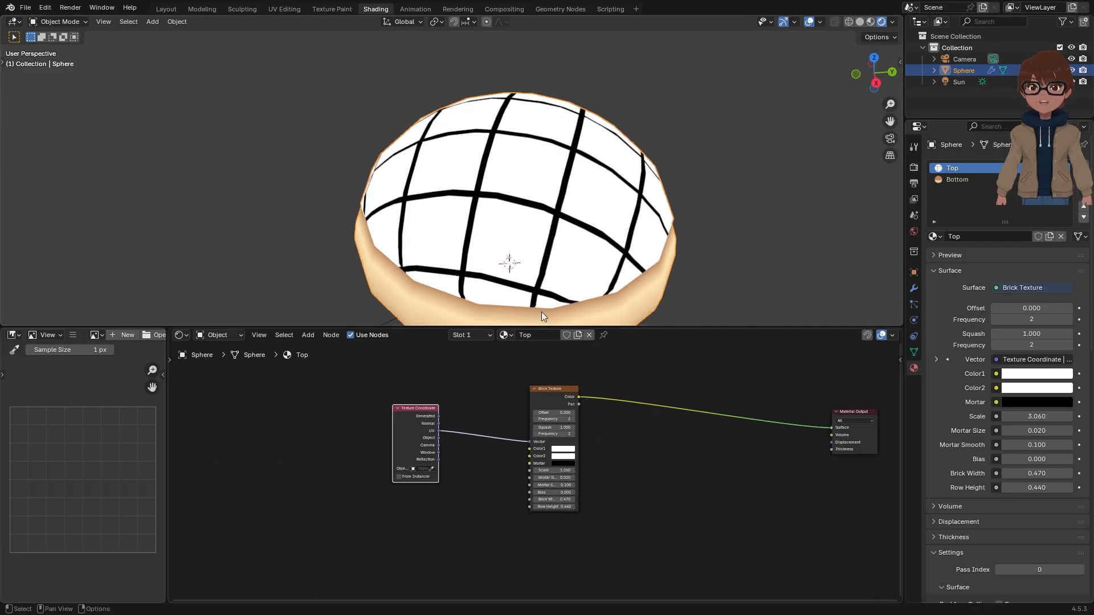
scroll(458, 407, "up", 1)
middle_click_drag(578, 164, 538, 196)
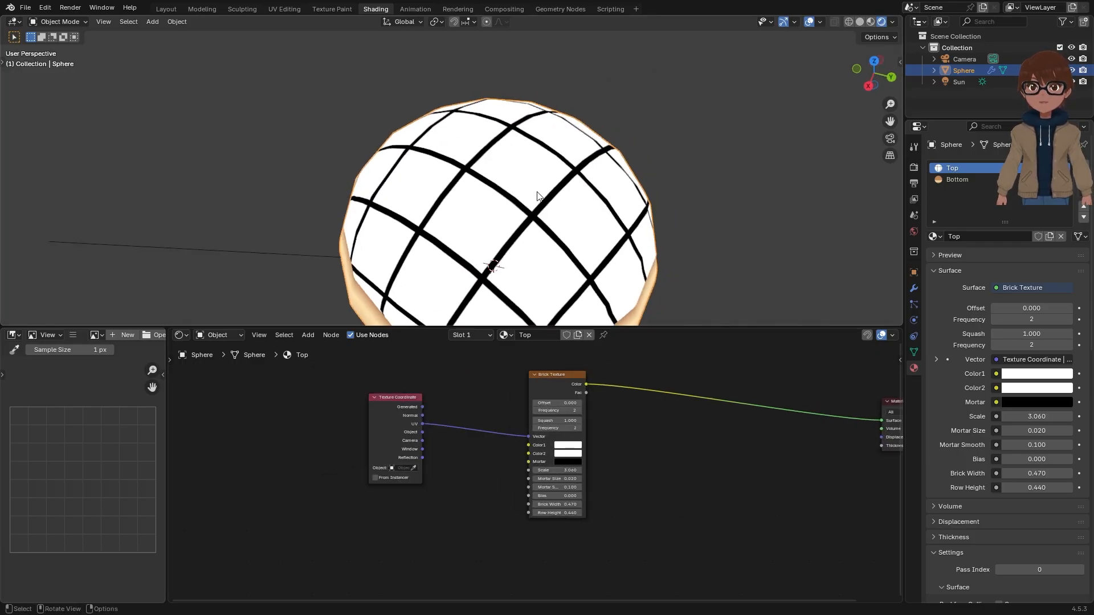
middle_click_drag(492, 250, 544, 223)
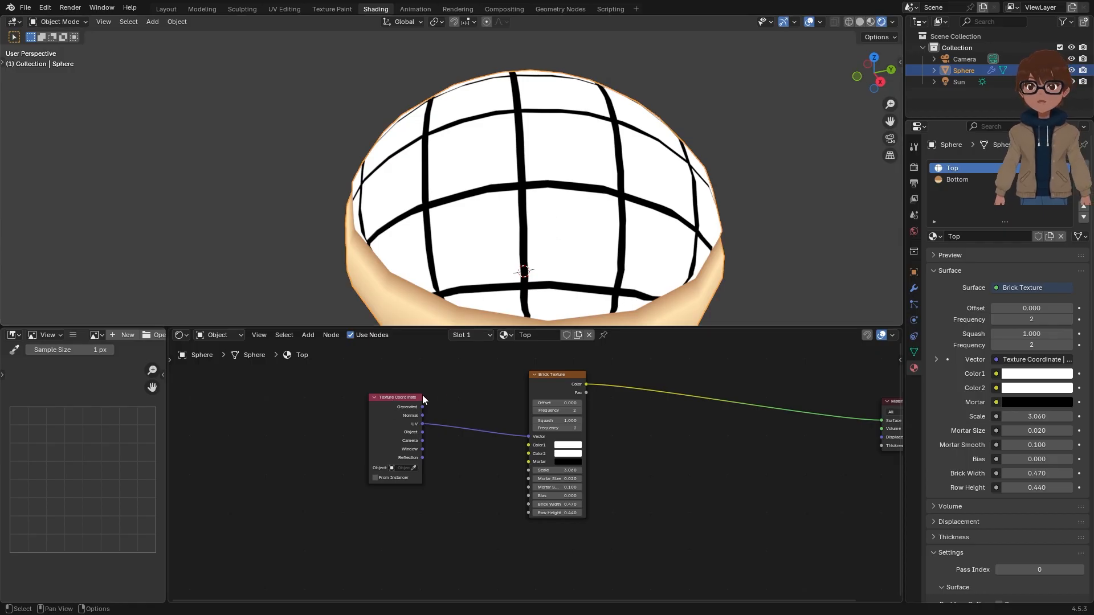
Step: Insert a Voronoi Texture between the spaced-out Texture Coordinate and Brick Texture nodes, feeding its Position output into the Brick Texture's Vector
middle_click_drag(443, 390, 510, 387)
left_click_drag(474, 394, 270, 389)
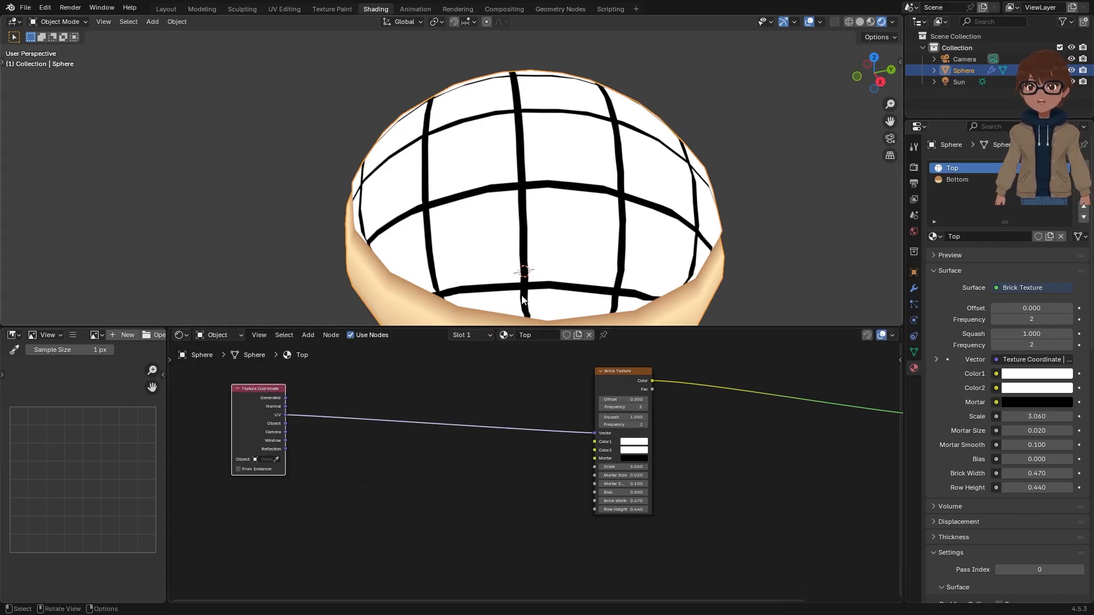
middle_click_drag(428, 487, 442, 476)
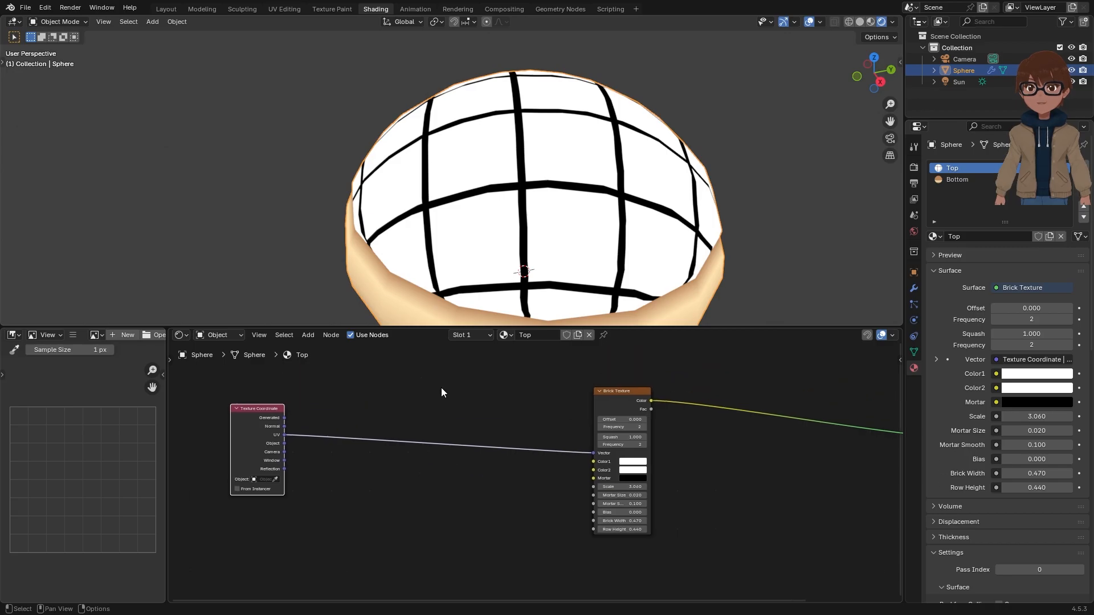
key("shift+a")
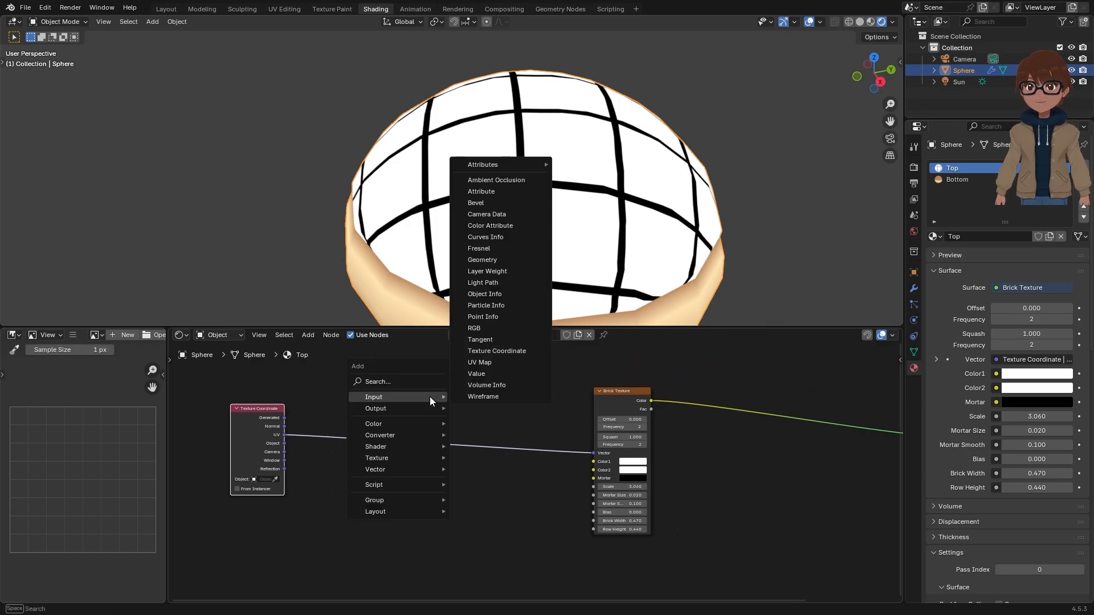
mouse_move(418, 459)
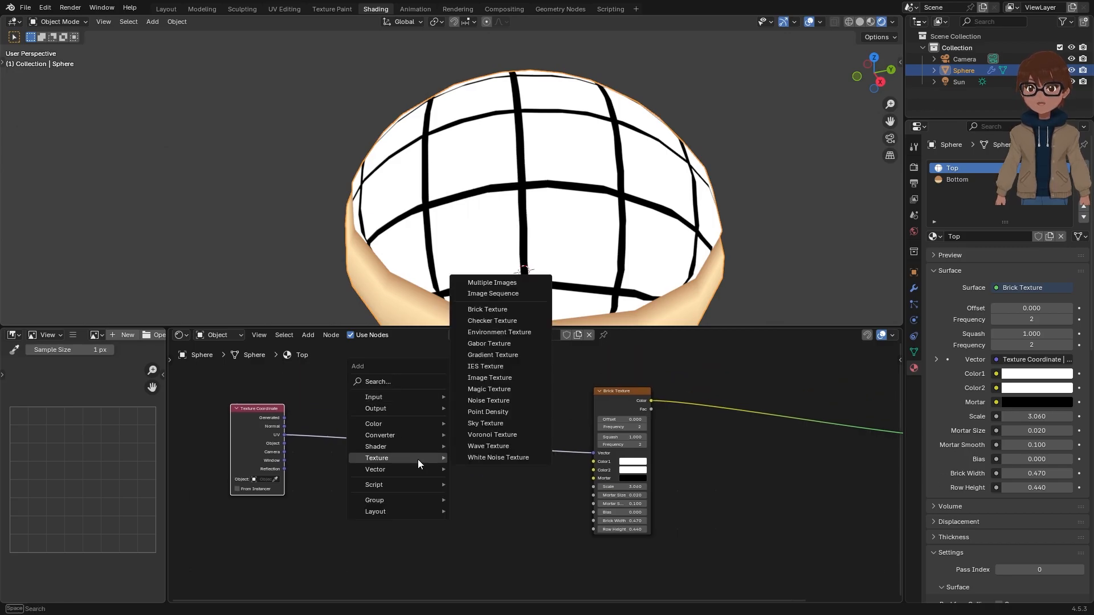
left_click(493, 434)
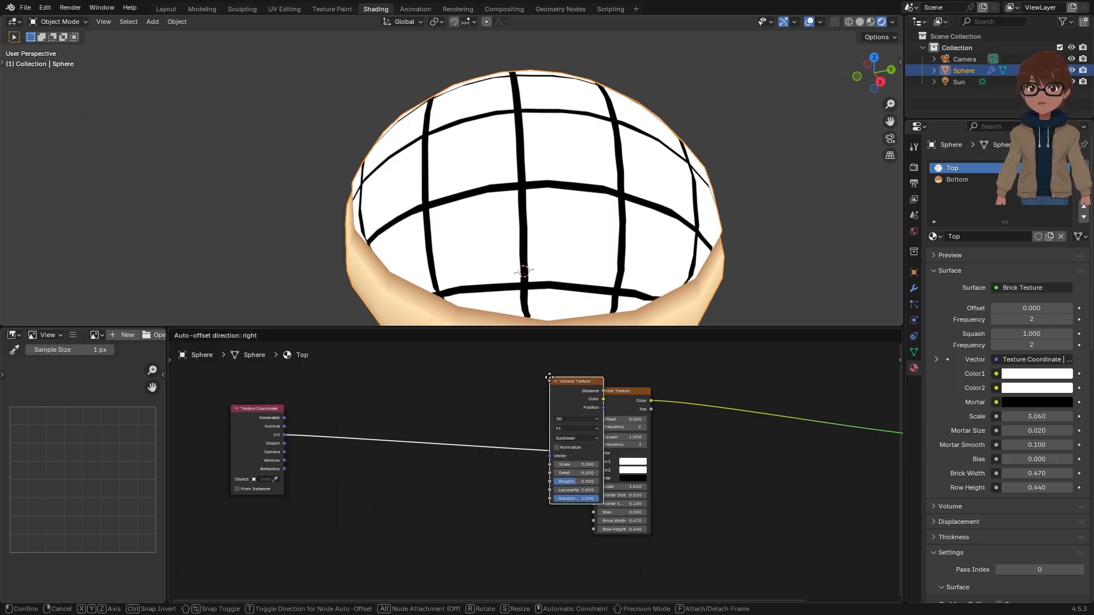
left_click(421, 398)
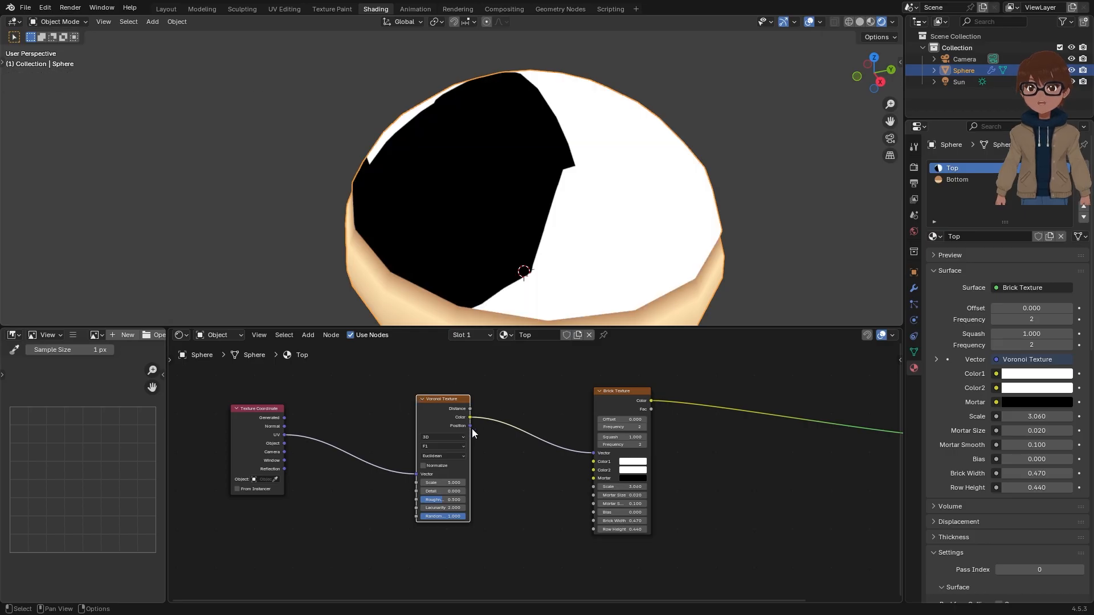
left_click_drag(470, 426, 594, 454)
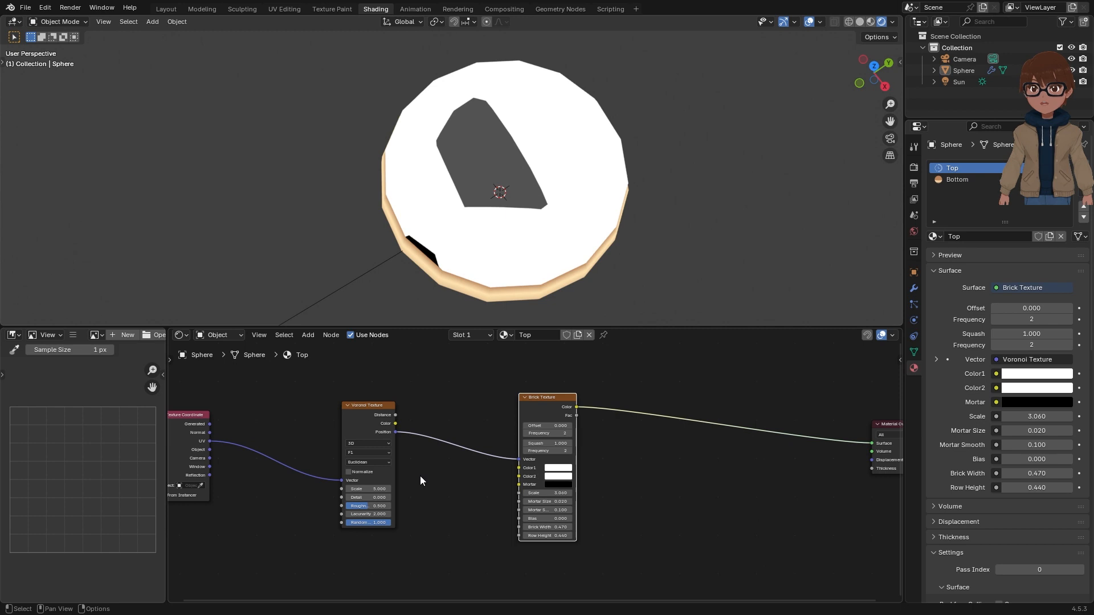
Step: Preview the Voronoi Texture's outputs on the dome, ending with Position routed to the Top material's surface
middle_click_drag(469, 456, 631, 436)
scroll(631, 436, "up", 2)
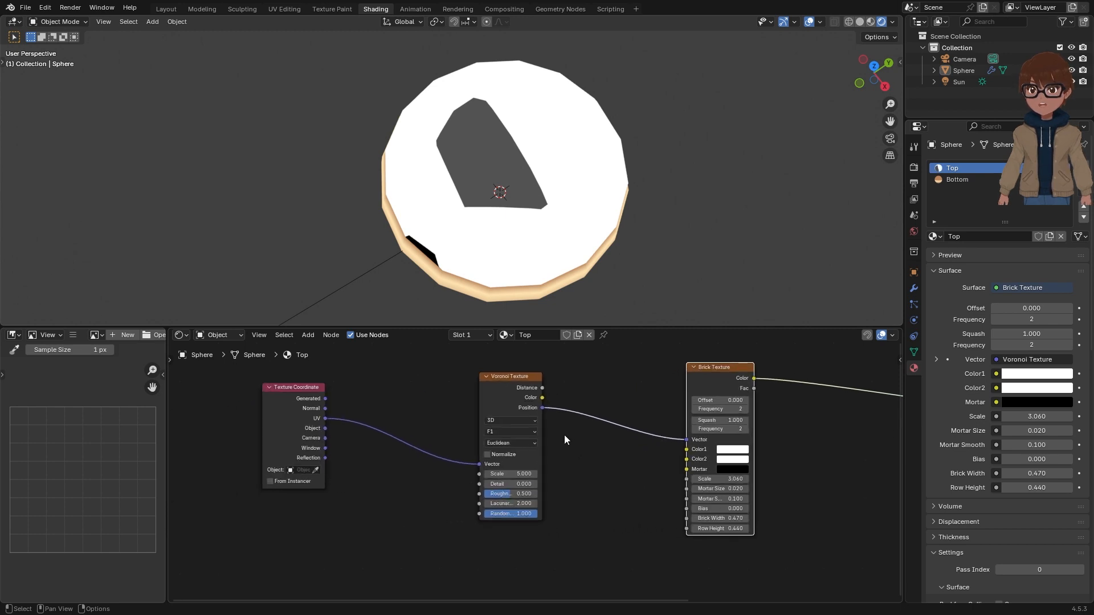
middle_click_drag(564, 436, 550, 445)
left_click(504, 389, "ctrl+shift")
left_click(504, 395, "ctrl+shift")
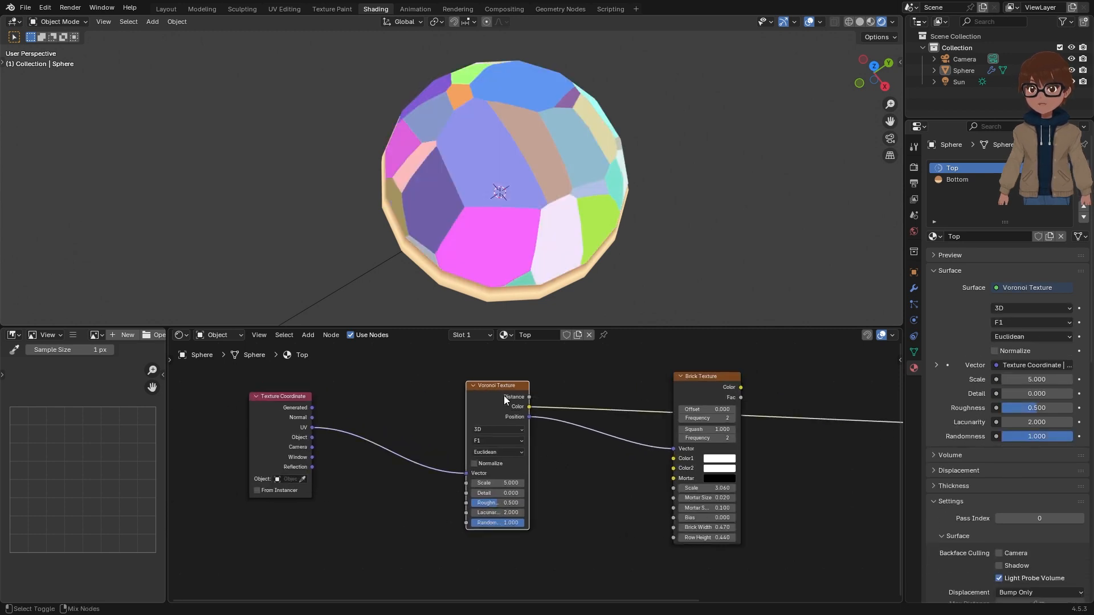
left_click(503, 396, "ctrl+shift")
scroll(527, 407, "up", 2)
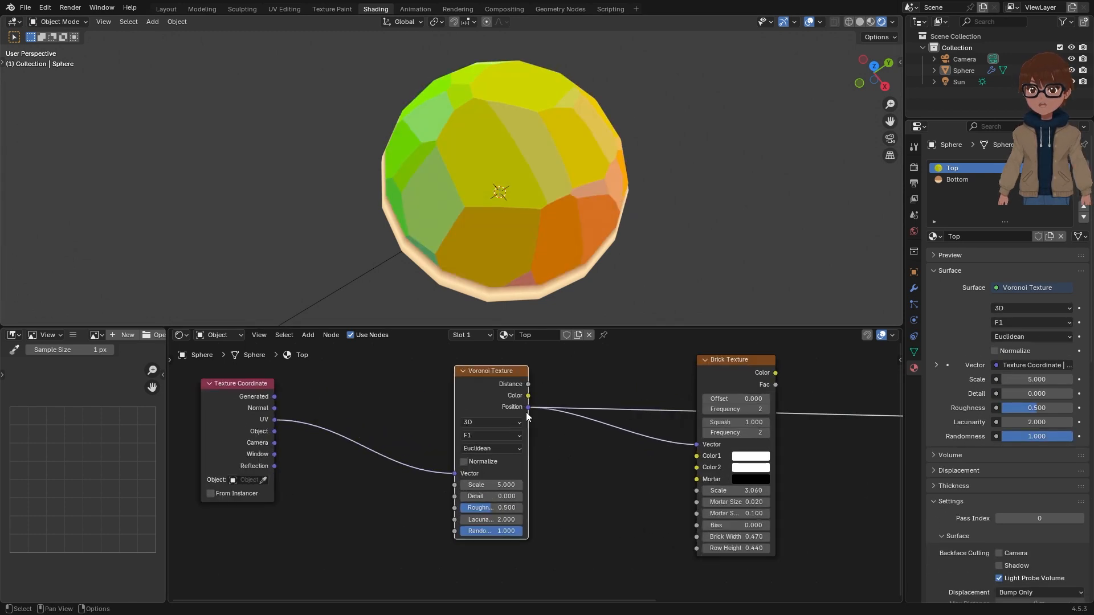
scroll(508, 405, "down", 1)
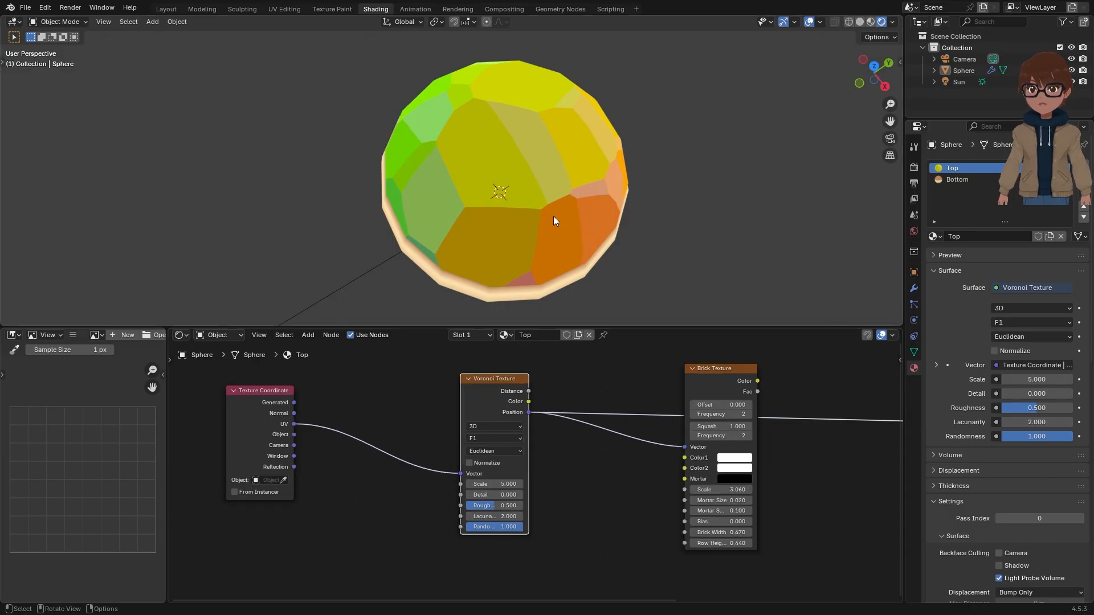
middle_click_drag(552, 217, 529, 221)
scroll(406, 403, "down", 1)
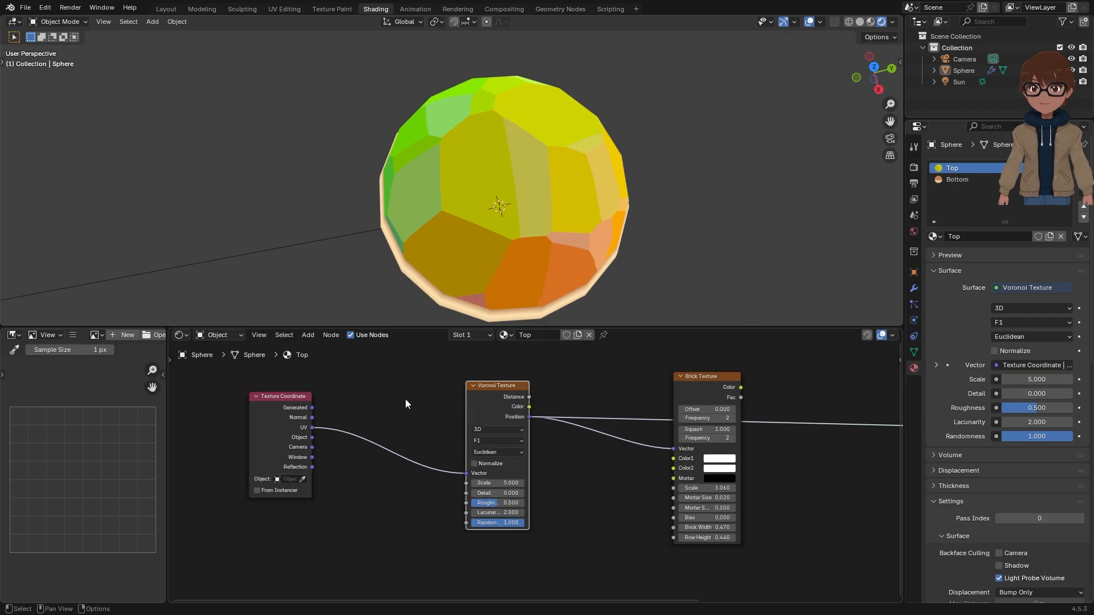
Step: Add a plane and move it beside the dome
scroll(542, 203, "down", 2)
middle_click_drag(542, 203, 560, 172)
key("shift+a")
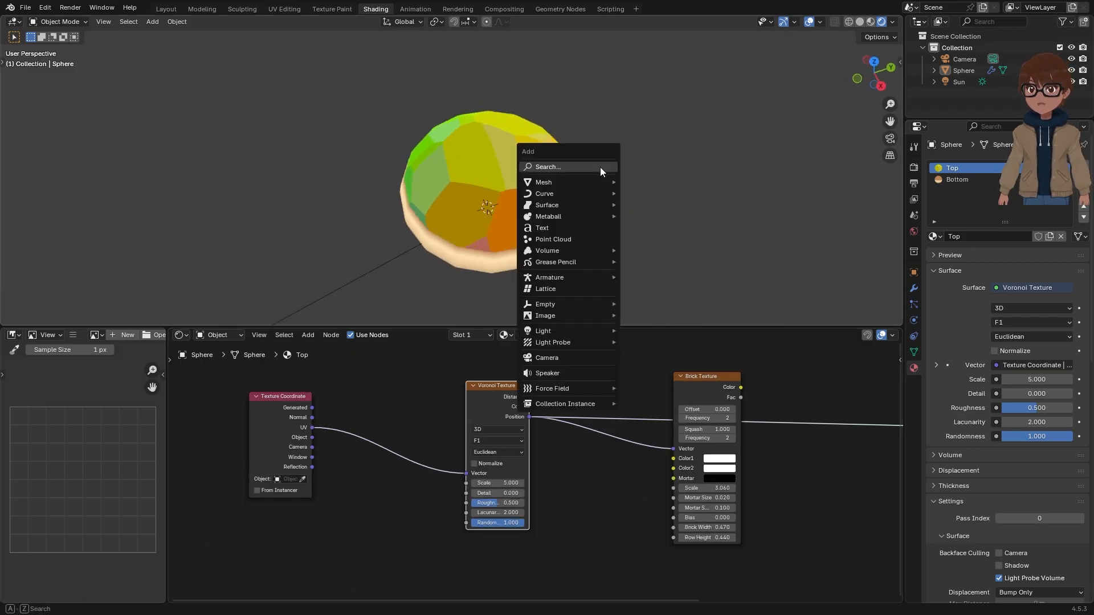
mouse_move(581, 181)
left_click(658, 181)
key("g")
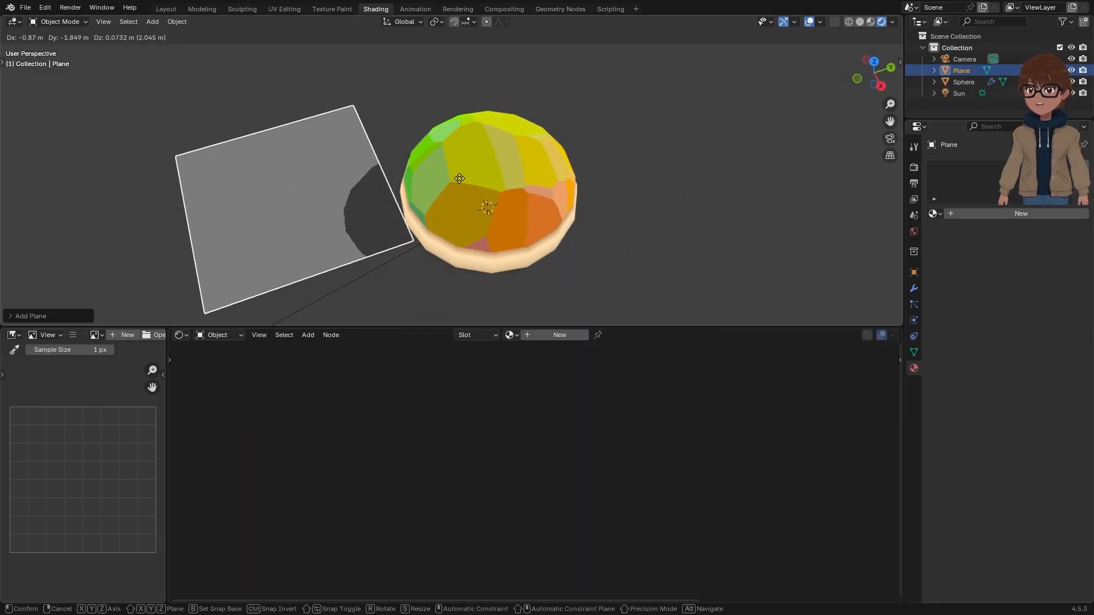
left_click(434, 175)
middle_click_drag(434, 175, 524, 185, "shift")
Step: Assign the existing Top material to the plane and preview the Texture Coordinate's UV output on its surface
left_click(933, 218)
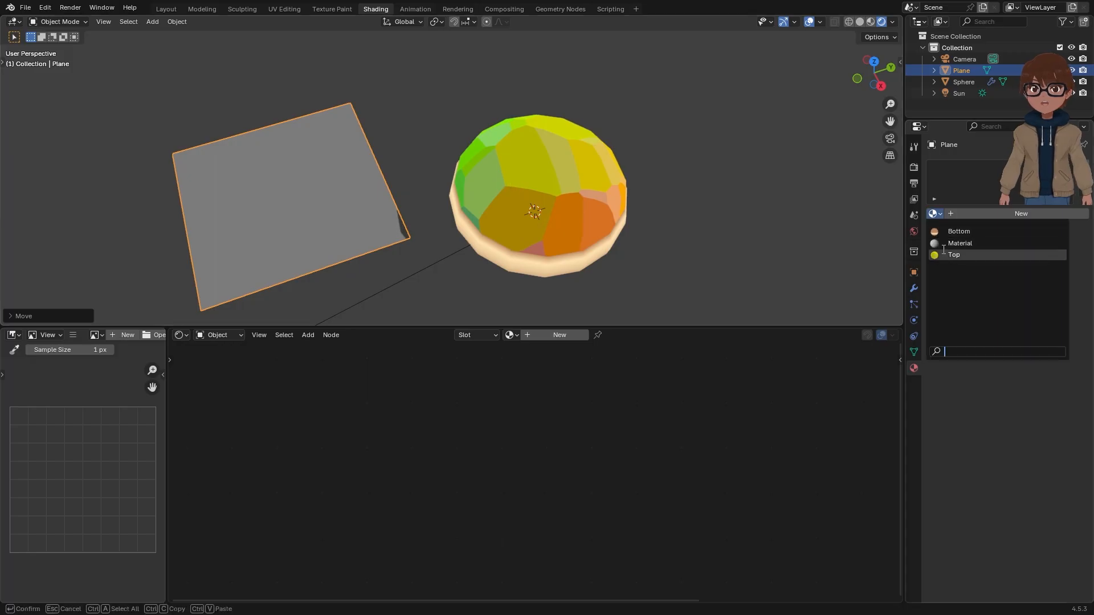
left_click(944, 254)
middle_click_drag(362, 241, 421, 232, "shift")
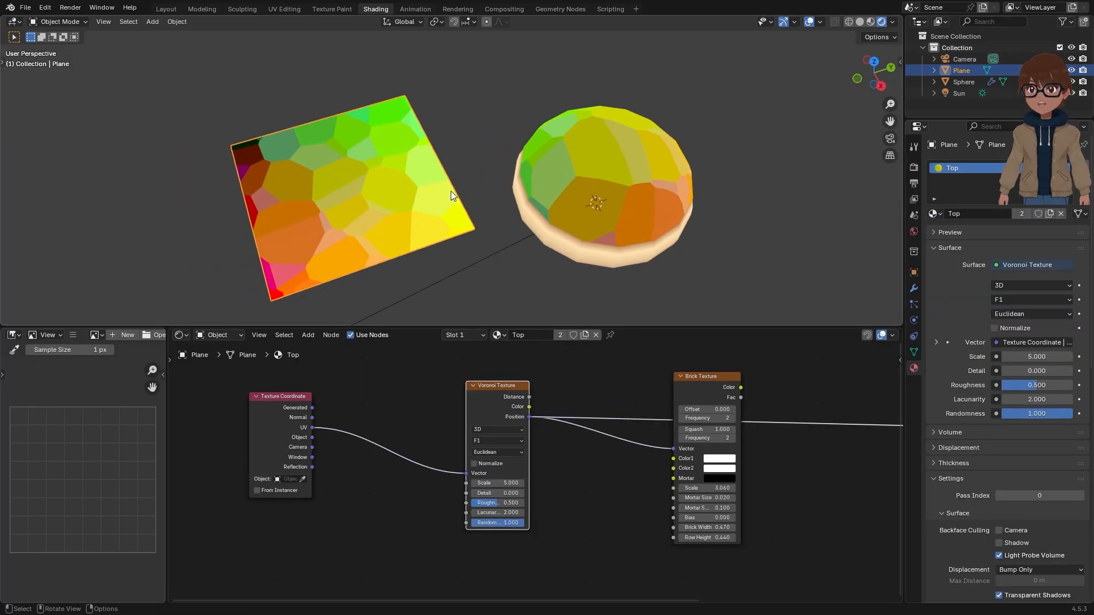
left_click(276, 421, "ctrl+shift")
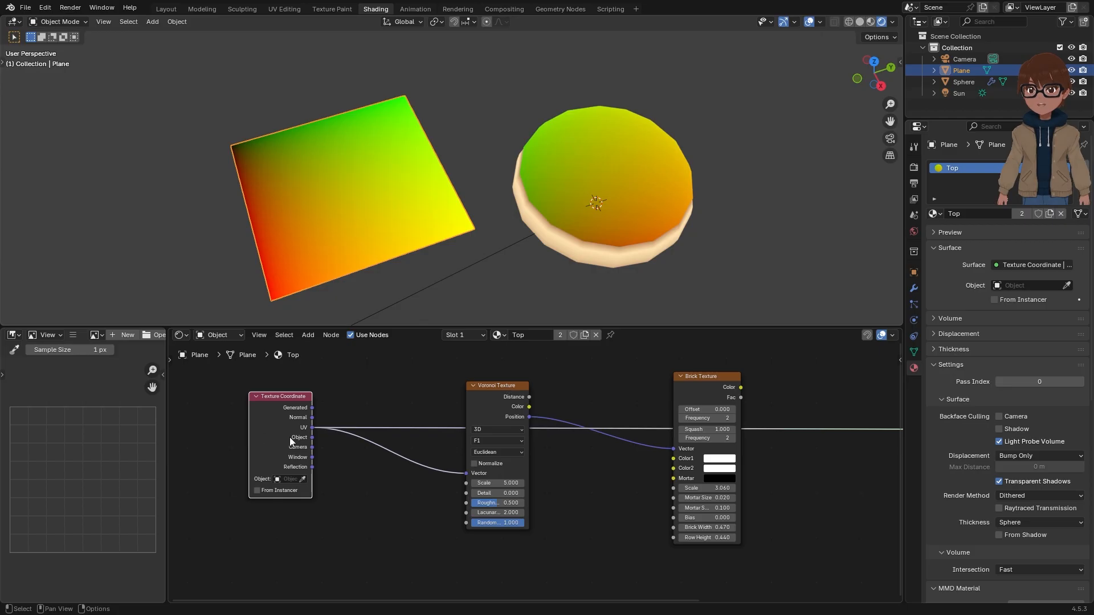
Step: Delete the comparison plane and reselect the dome
key("x")
left_click(368, 177)
left_click(601, 190)
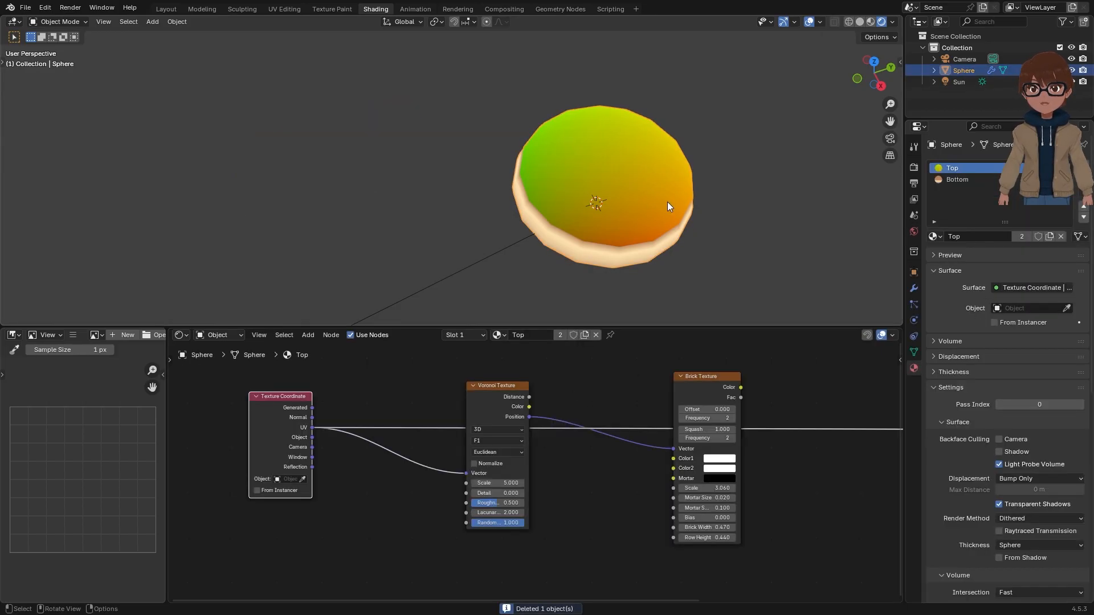
Step: Route the Brick Texture's Color output to the Top material's surface, keeping the Voronoi Position linked to its Vector
middle_click_drag(660, 204, 541, 216, "shift")
scroll(540, 225, "up", 1)
middle_click_drag(508, 413, 450, 411)
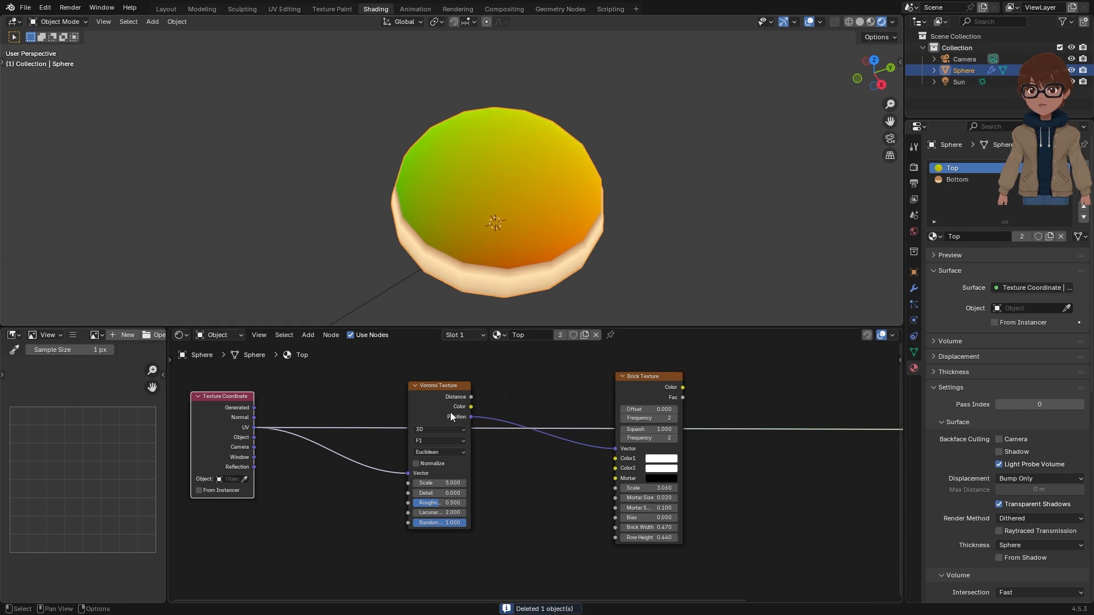
left_click_drag(614, 447, 615, 449)
left_click(654, 393, "ctrl+shift")
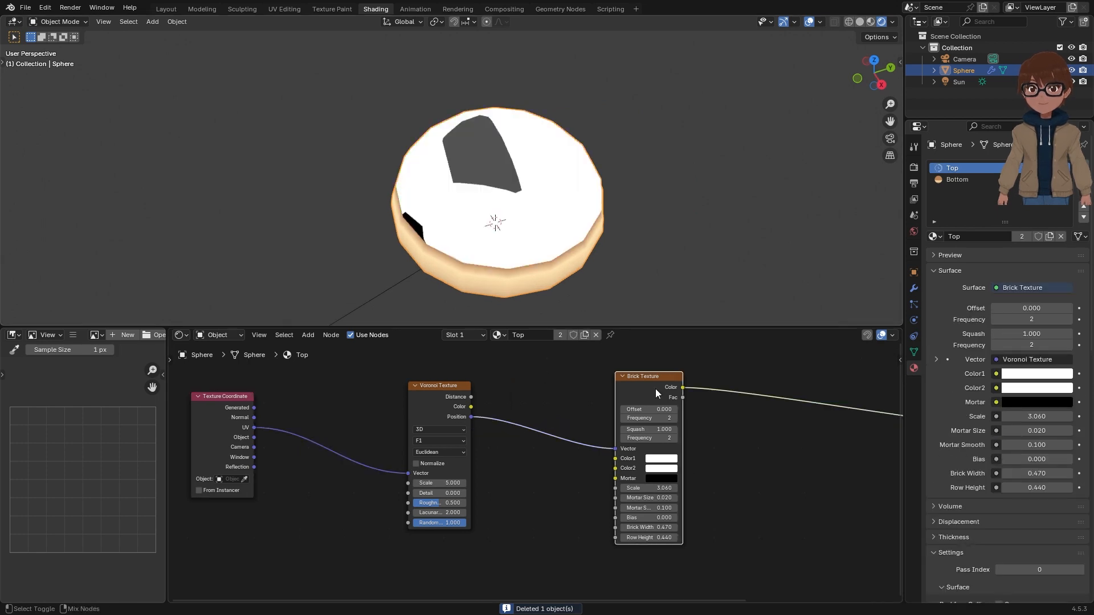
Step: Set the Voronoi Texture's Scale to 150.3 and its Roughness to 0, leaving Detail at 0
scroll(461, 489, "up", 2)
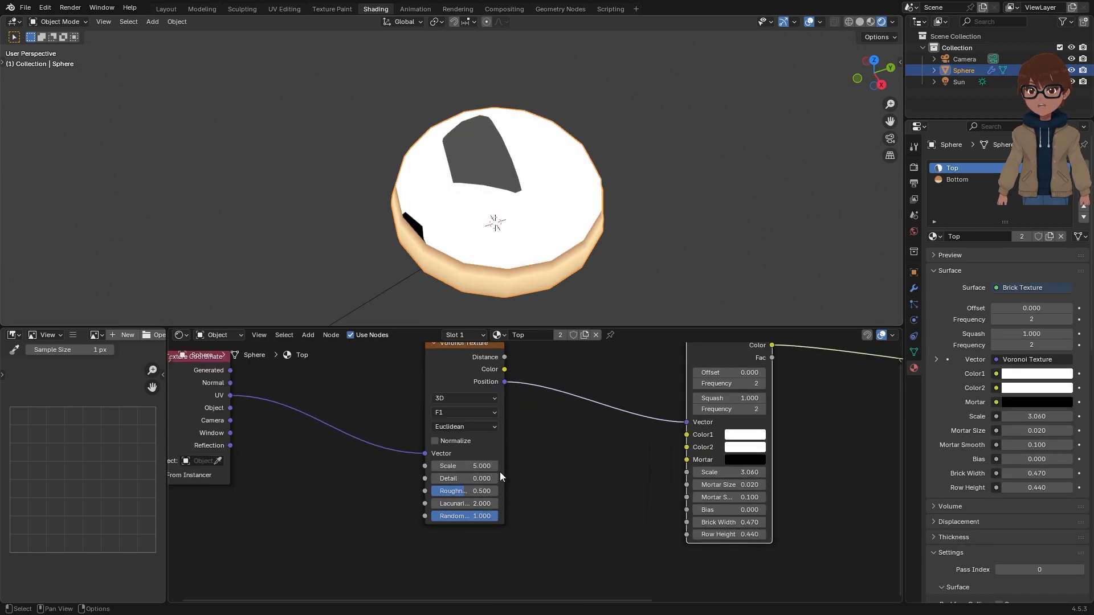
left_click_drag(484, 466, 797, 466)
middle_click_drag(564, 241, 534, 237)
scroll(535, 237, "up", 4)
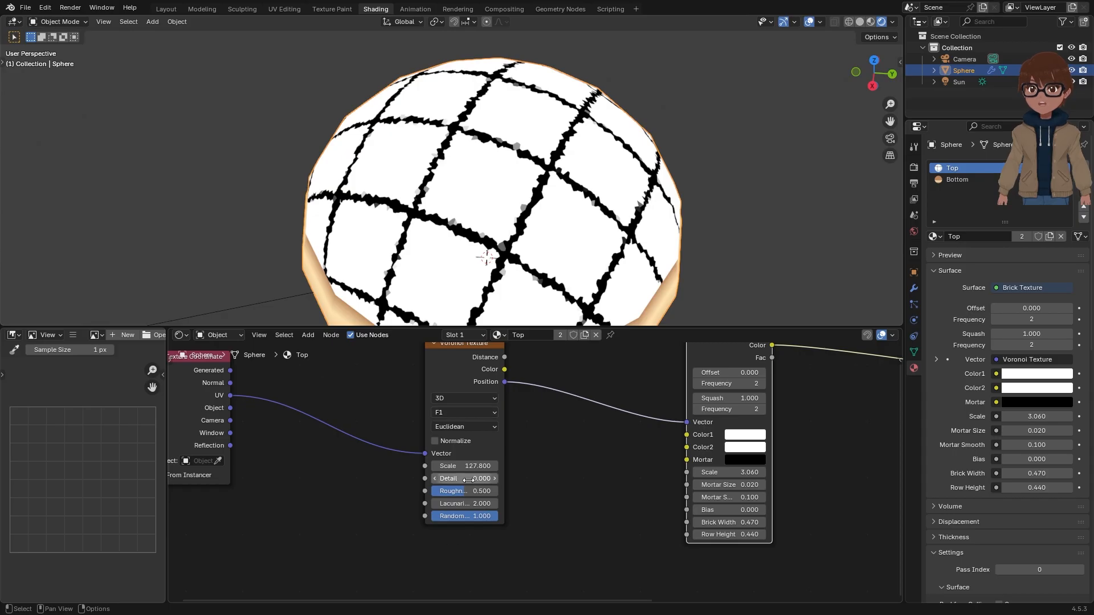
left_click_drag(475, 479, 562, 466)
Step: Examine the distorted edges of the grid lines on the dome up close and from several angles
scroll(553, 207, "up", 1)
scroll(622, 171, "down", 3)
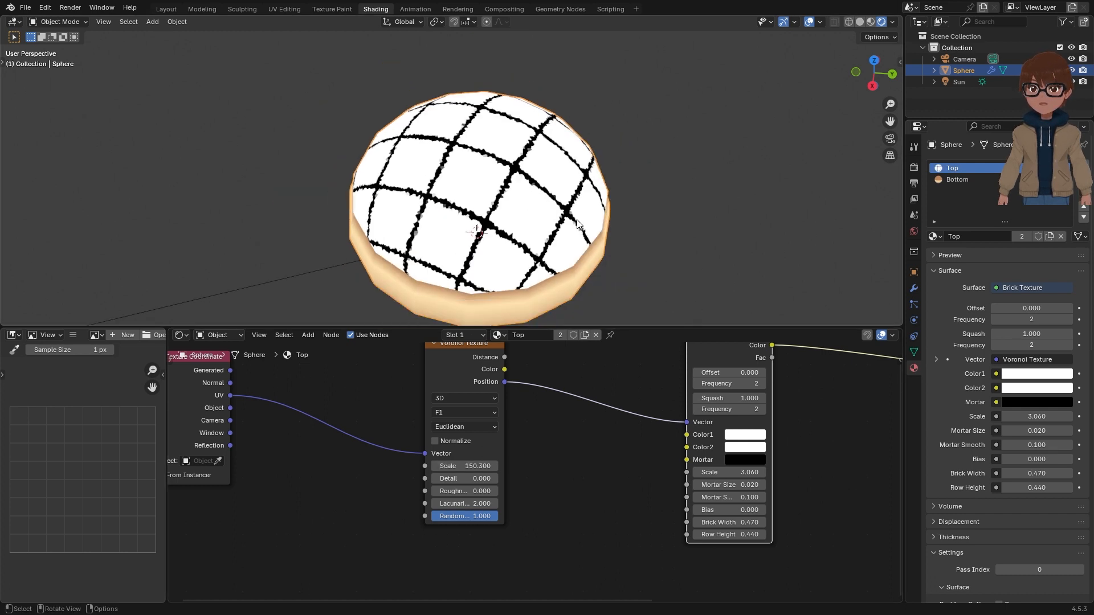
middle_click_drag(620, 216, 683, 256)
scroll(717, 419, "down", 4)
scroll(709, 397, "up", 1)
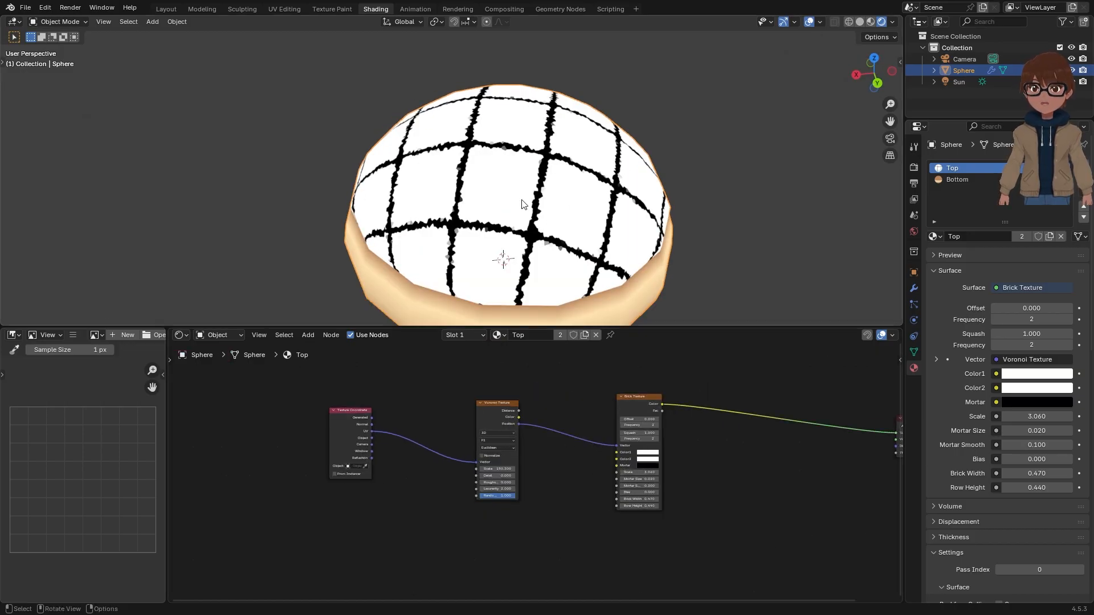
scroll(522, 204, "up", 1)
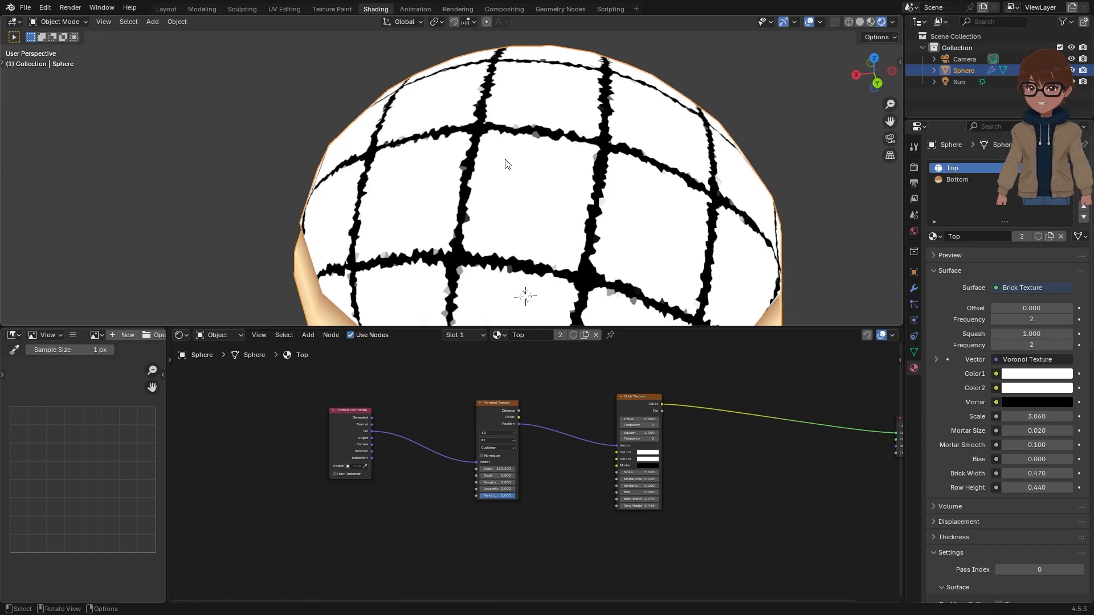
scroll(519, 167, "down", 3)
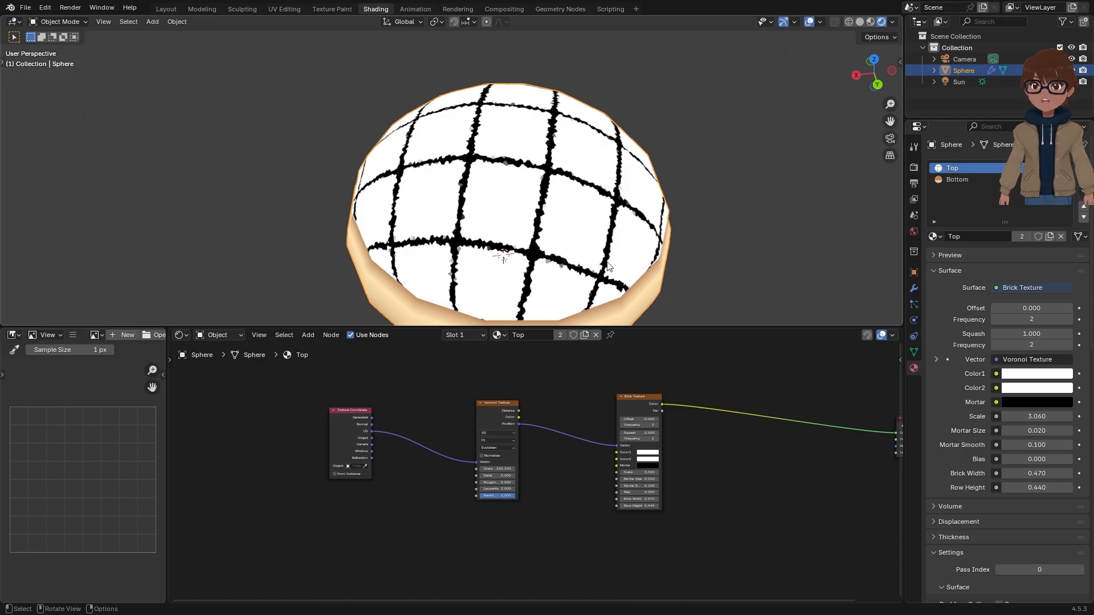
middle_click_drag(538, 226, 520, 220)
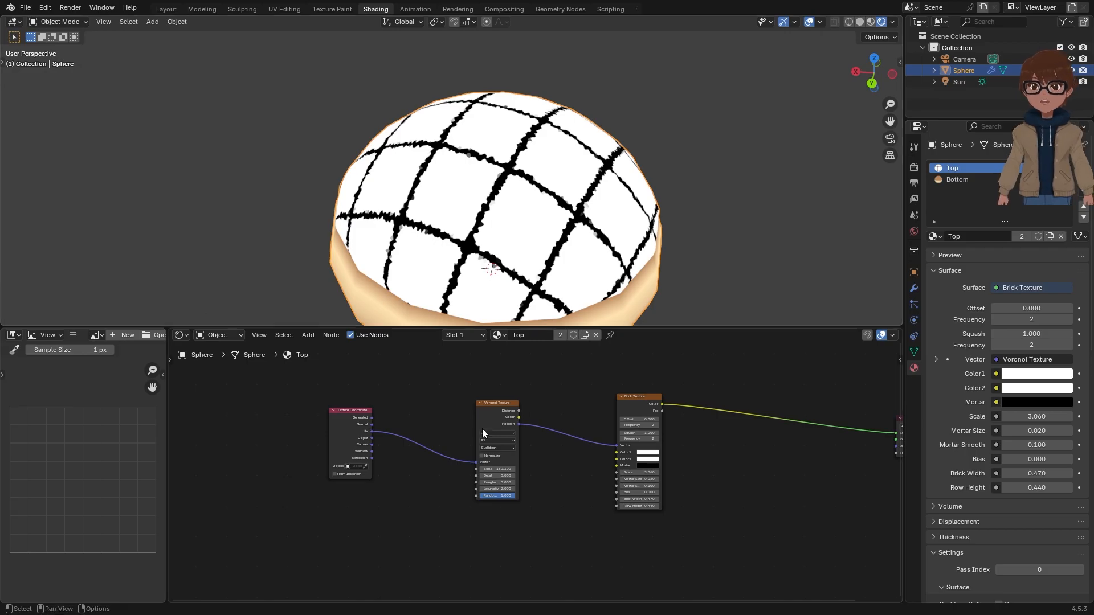
Step: Reposition the texture chain, moving the Voronoi Texture and Texture Coordinate nodes close to the Brick Texture
left_click_drag(297, 398, 707, 476)
key("g")
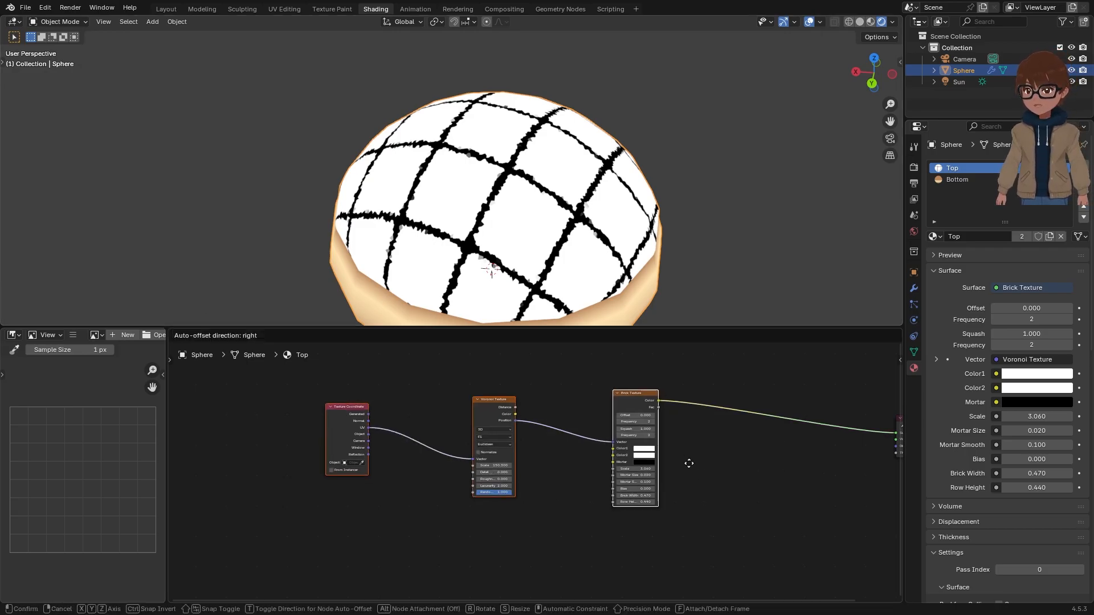
left_click(689, 463)
left_click(492, 410)
key("g")
left_click(567, 405)
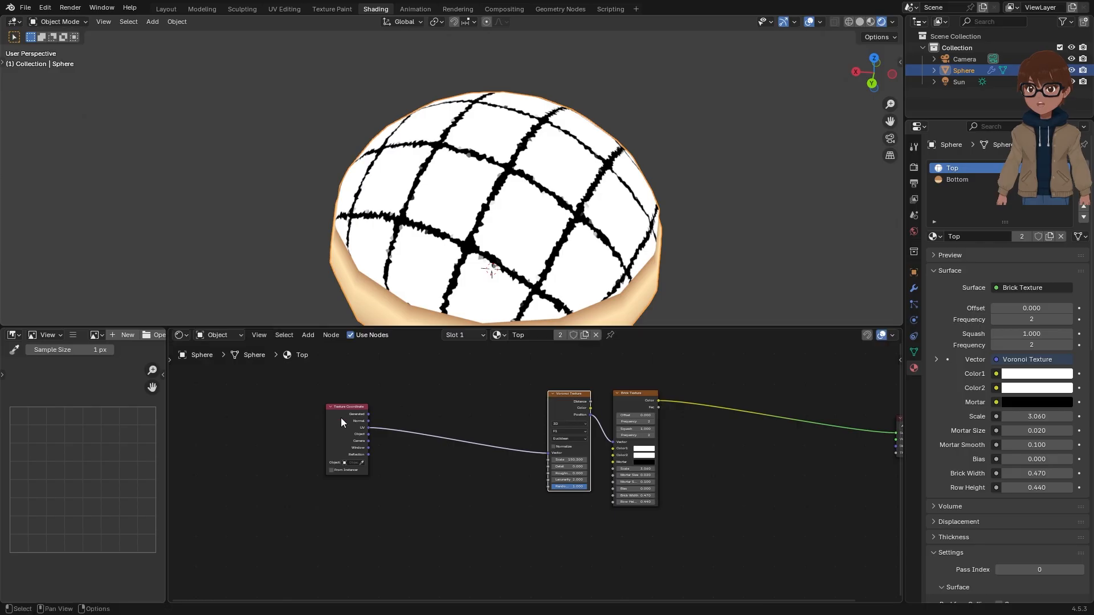
left_click(342, 418)
key("g")
left_click(512, 409)
Step: Duplicate the Texture Coordinate, Voronoi and Brick Texture chain below the original and preview the duplicate Brick Texture on the surface
middle_click_drag(493, 465, 409, 461)
left_click_drag(395, 432, 657, 447)
middle_click_drag(651, 452, 595, 423)
key("shift+d")
left_click(607, 554)
left_click(541, 470, "ctrl+shift")
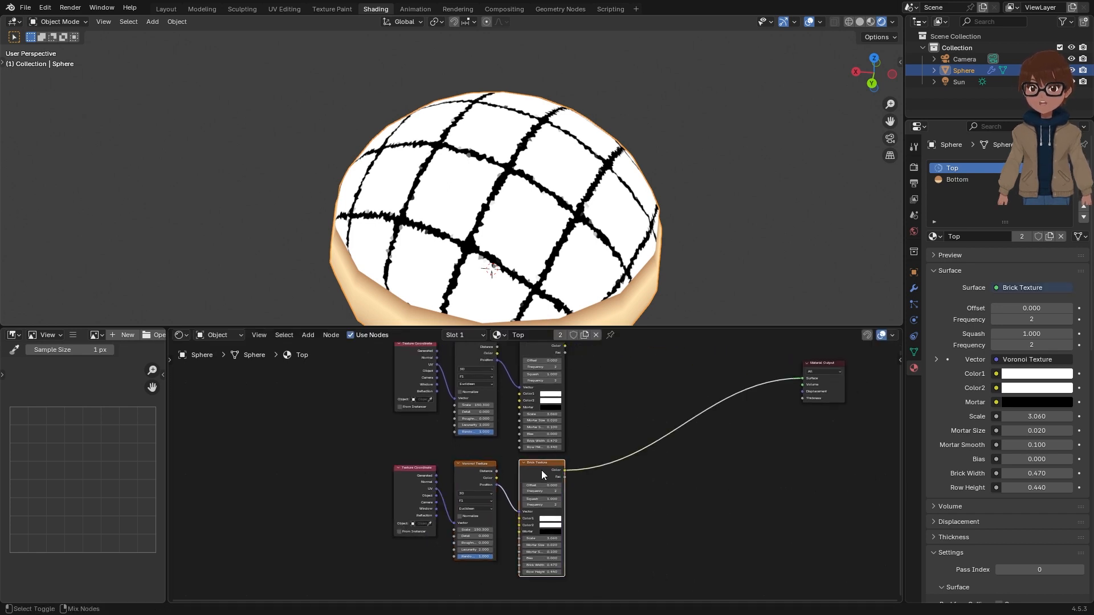
Step: Change the duplicate Brick Texture's Mortar color to dark grey
scroll(570, 491, "up", 4)
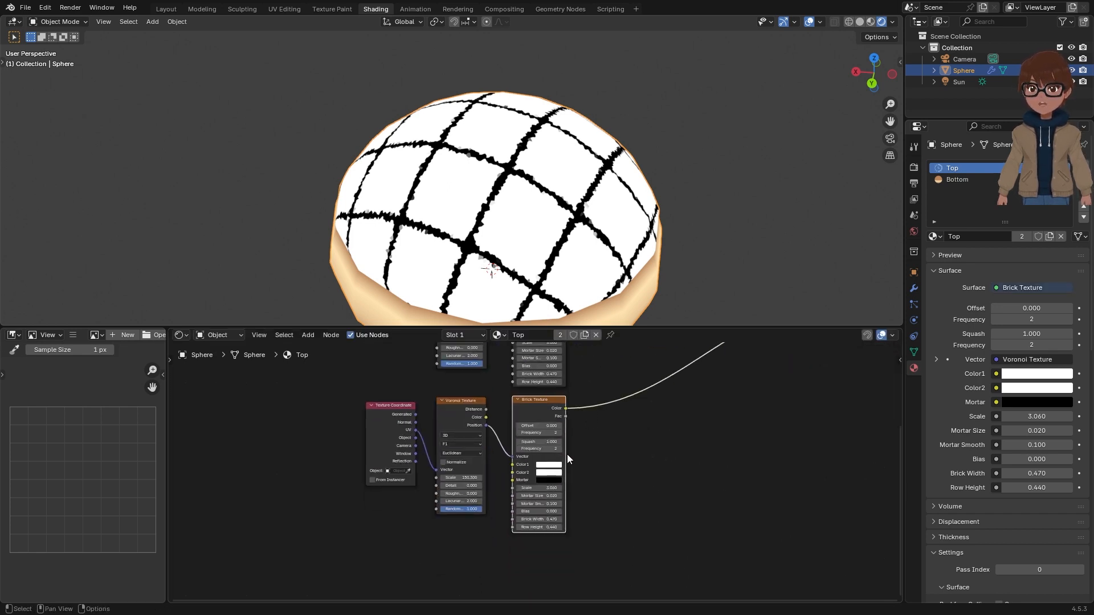
left_click(566, 485)
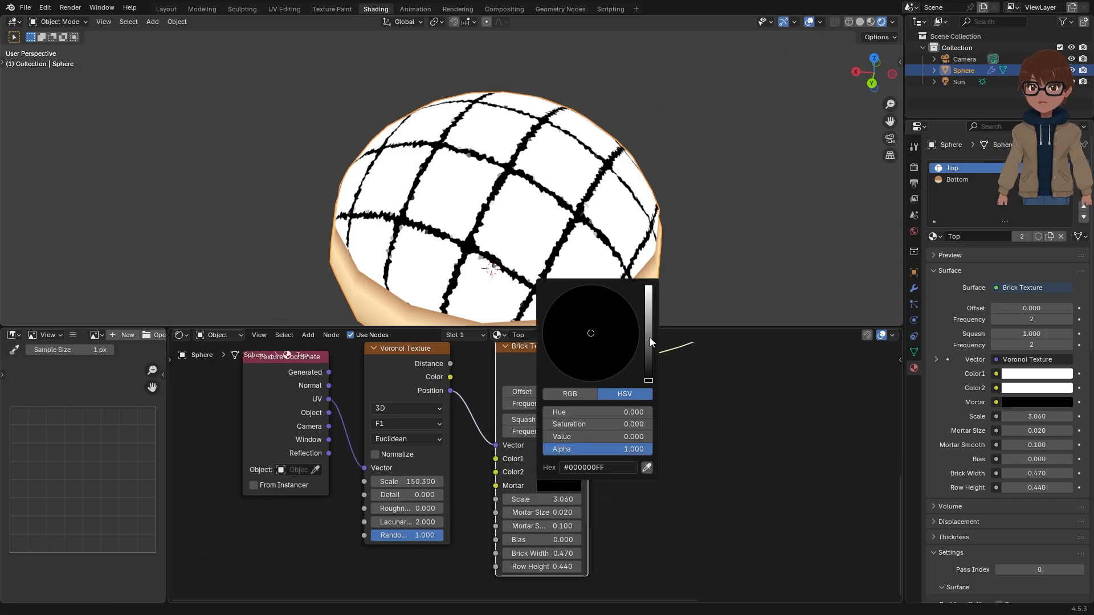
left_click_drag(650, 337, 648, 353)
left_click(573, 485)
scroll(548, 393, "down", 3)
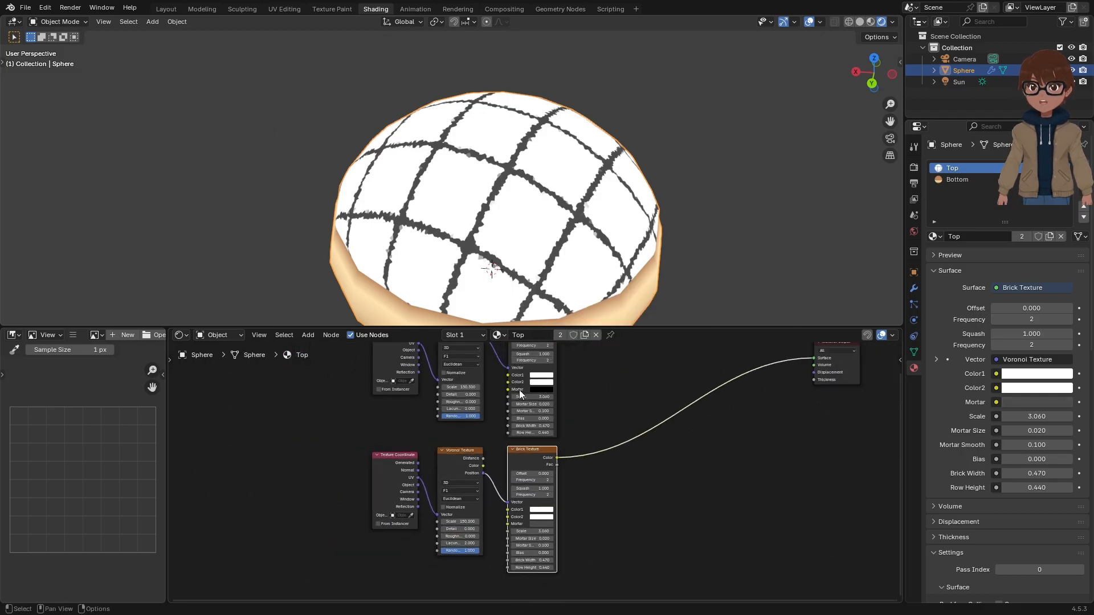
Step: Combine both Brick Texture Color outputs in a Mix Color node feeding the surface, and place it before the Material Output
scroll(519, 390, "down", 2)
middle_click_drag(571, 391, 567, 412)
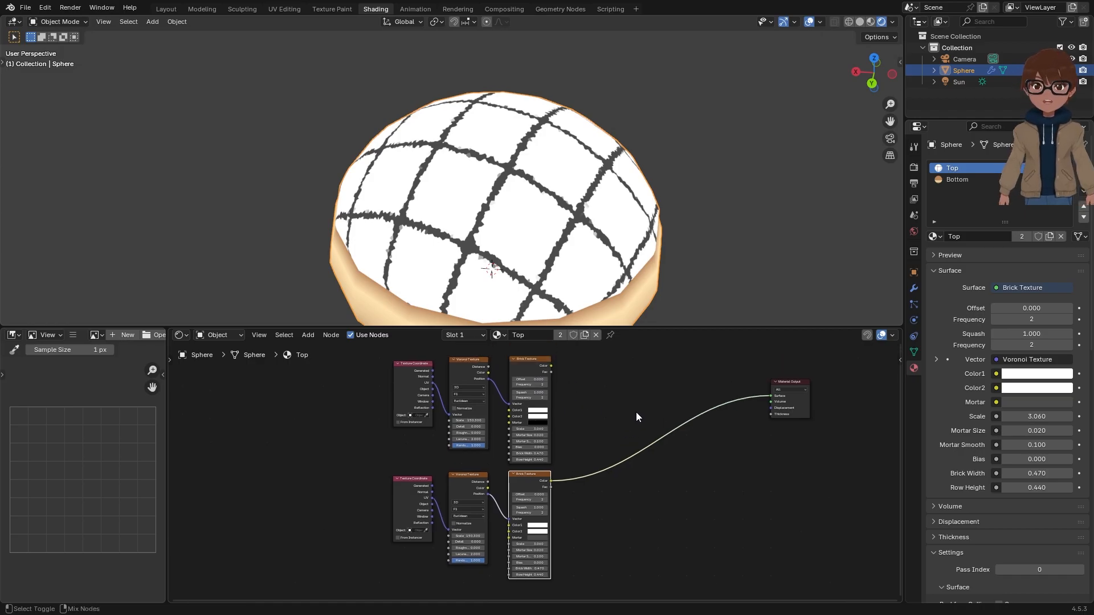
right_click_drag(529, 487, 531, 358, "ctrl+shift")
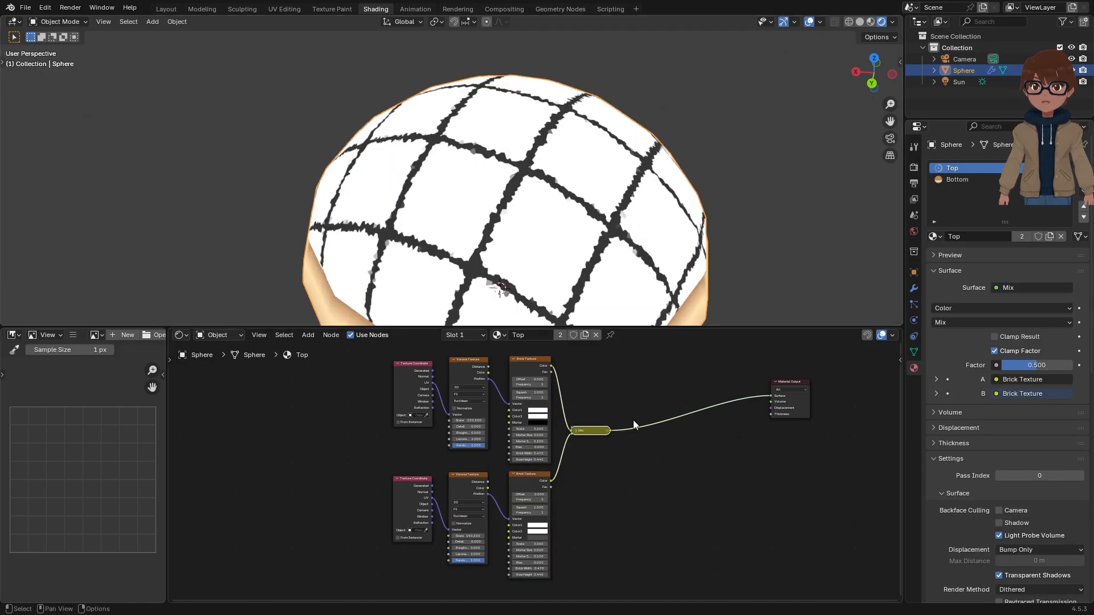
scroll(634, 419, "up", 1)
left_click(582, 424)
left_click_drag(589, 423, 656, 385)
scroll(652, 446, "up", 1)
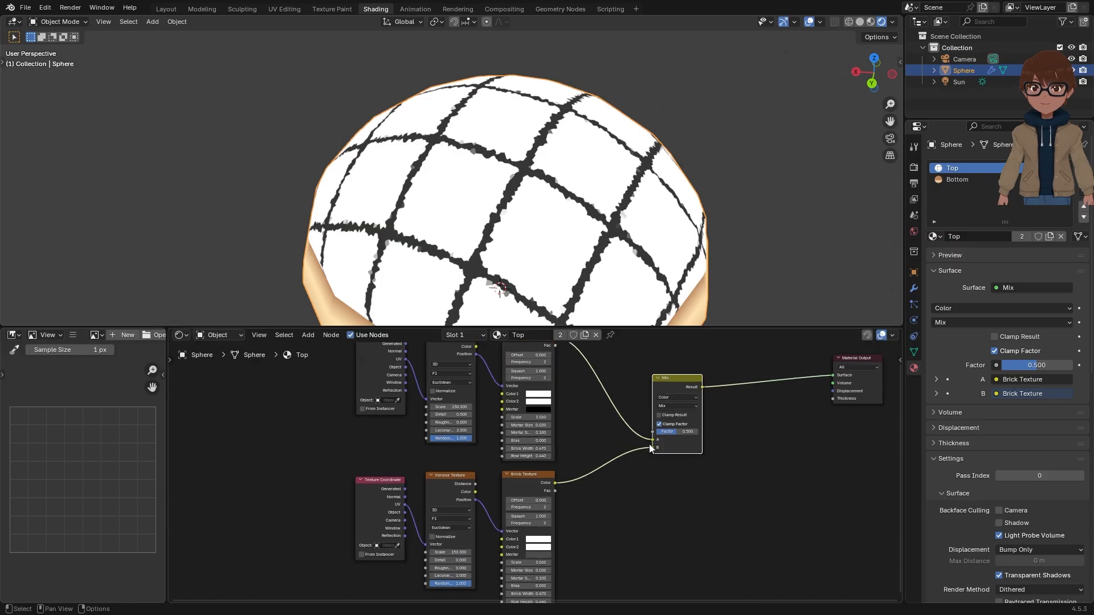
Step: Set the Mix node's blending mode to Multiply and its Factor to 1
scroll(628, 391, "right", 2, "ctrl")
scroll(617, 409, "up", 2)
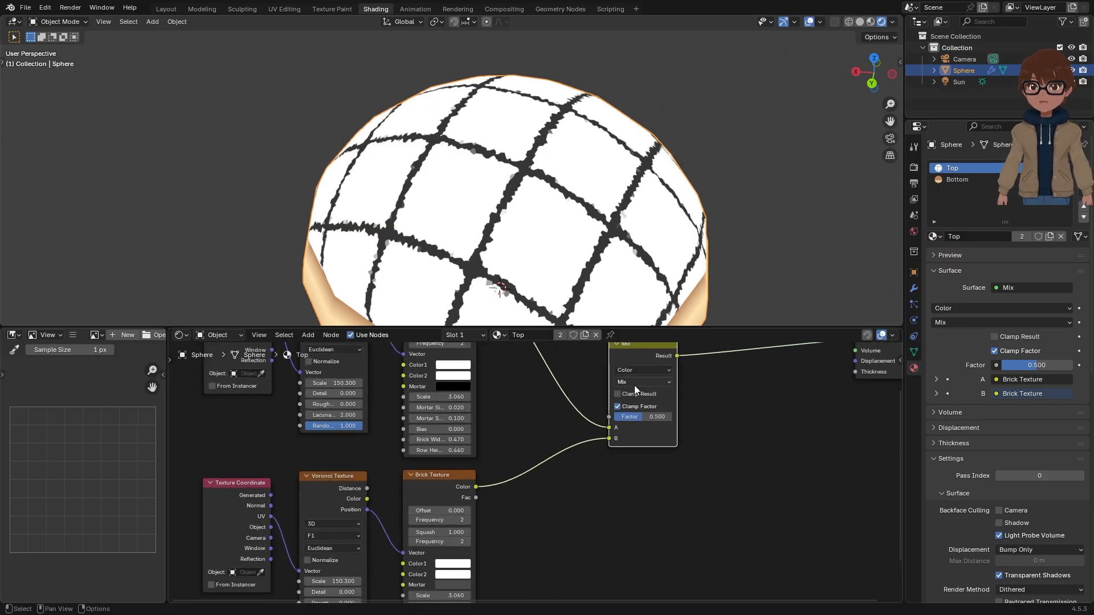
left_click(635, 382)
left_click(637, 431)
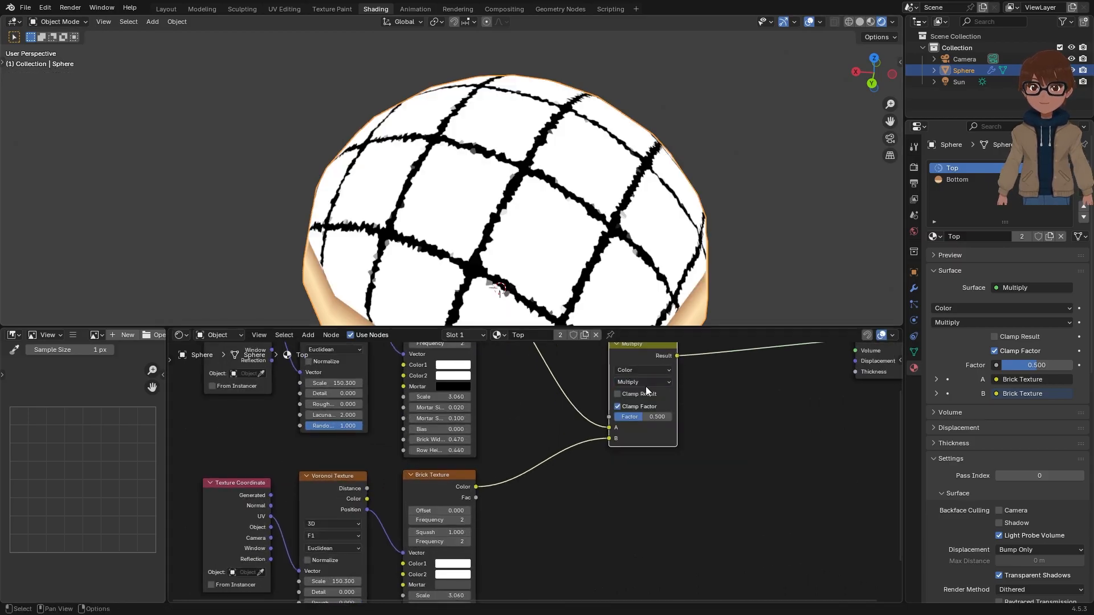
left_click_drag(640, 419, 672, 419)
Step: Set the duplicate Brick Texture's Mortar Size to 0.05 and check the thicker border around the grid lines
middle_click_drag(505, 494, 557, 439)
scroll(529, 455, "up", 2)
scroll(522, 486, "up", 3)
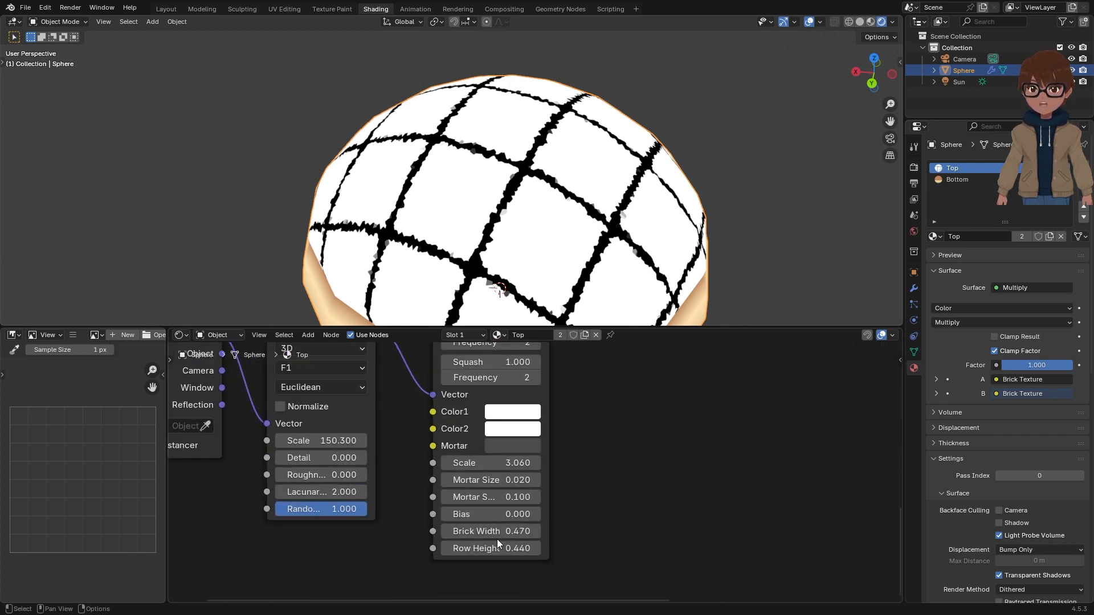
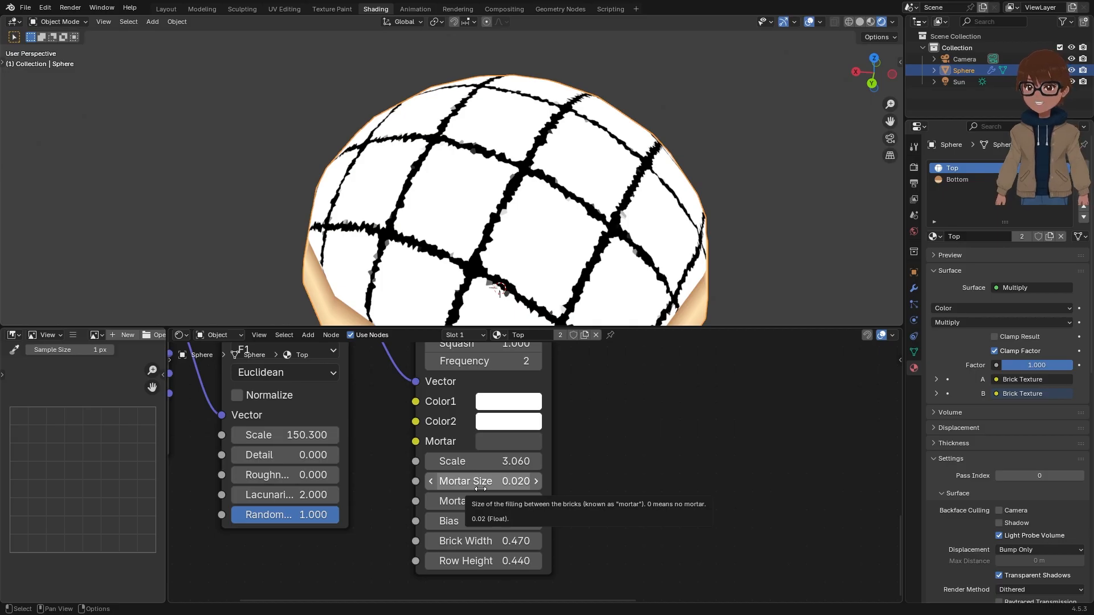
left_click_drag(480, 488, 514, 489)
scroll(534, 156, "down", 3)
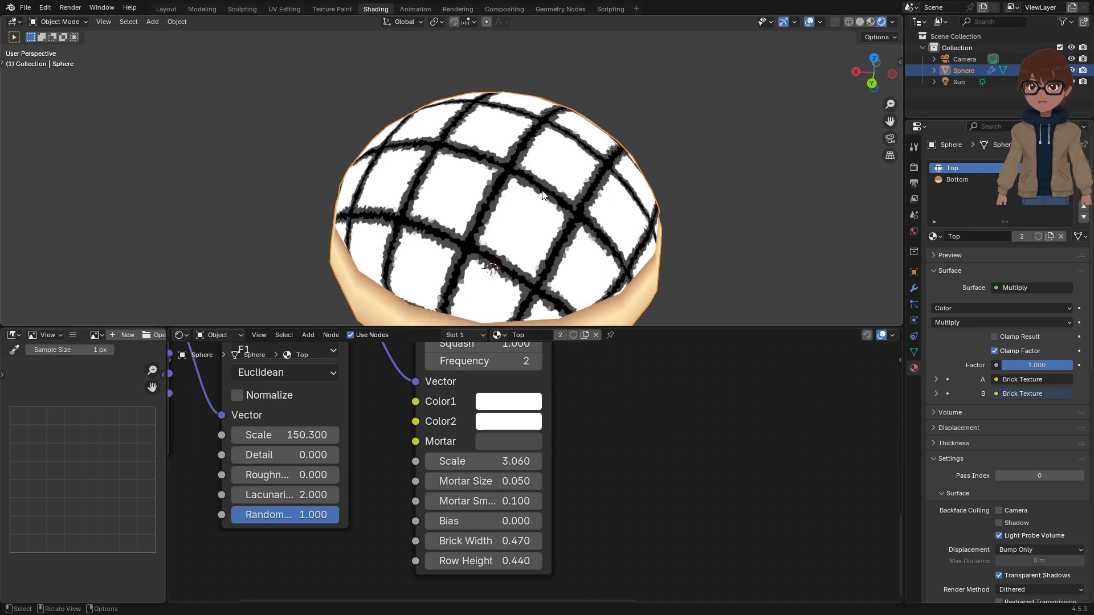
scroll(541, 470, "down", 2)
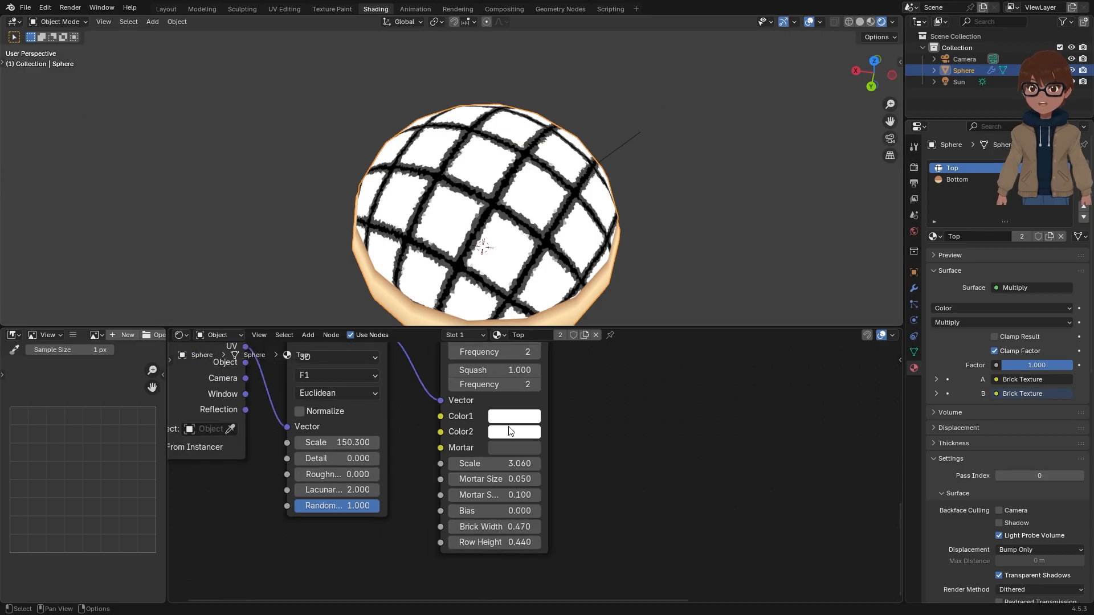
Step: Lighten the duplicate Brick Texture's Mortar color to a light grey
scroll(506, 385, "down", 3)
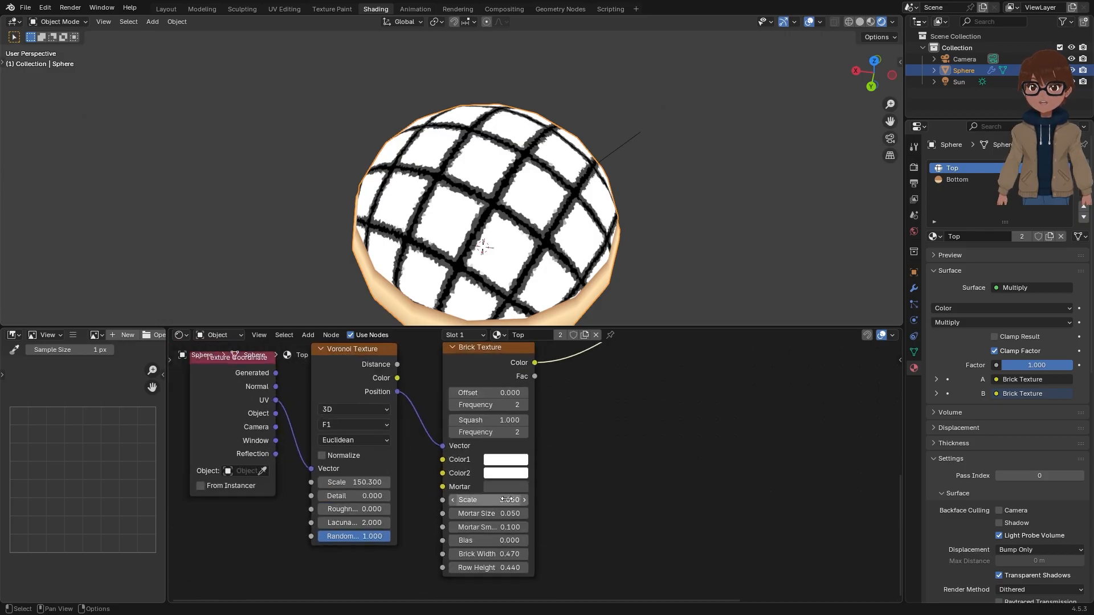
middle_click_drag(516, 517, 503, 500)
scroll(489, 507, "up", 3)
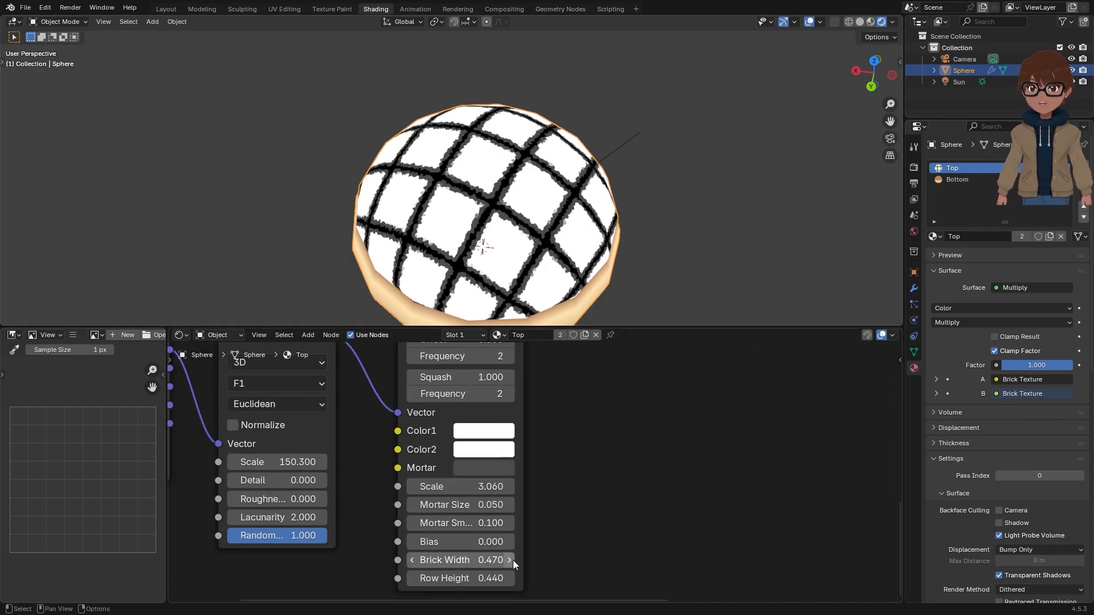
scroll(518, 556, "up", 1)
middle_click_drag(551, 533, 560, 477)
scroll(560, 480, "up", 1)
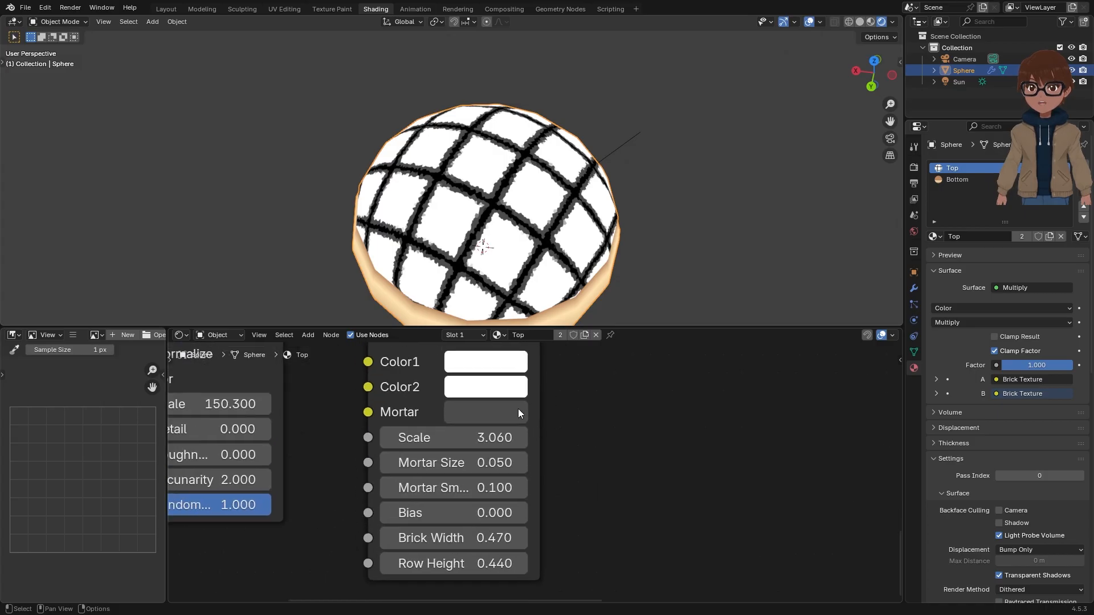
left_click(518, 410)
left_click_drag(660, 146, 653, 99)
middle_click_drag(490, 271, 519, 255)
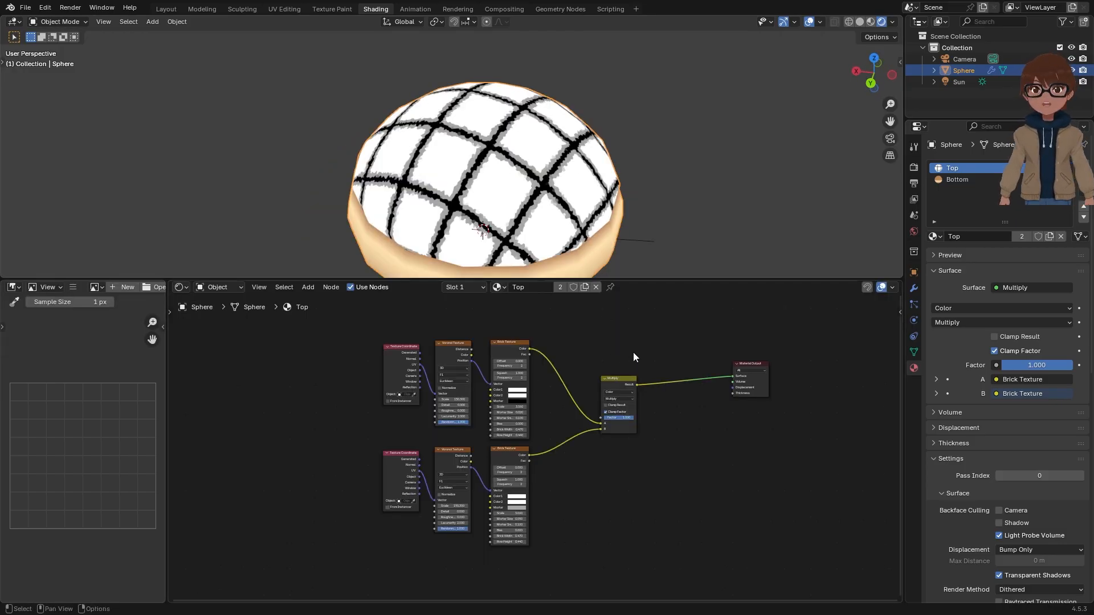
Step: Group both brick texture chains and the Multiply node in a frame labelled "Cross"
left_click_drag(356, 324, 661, 544)
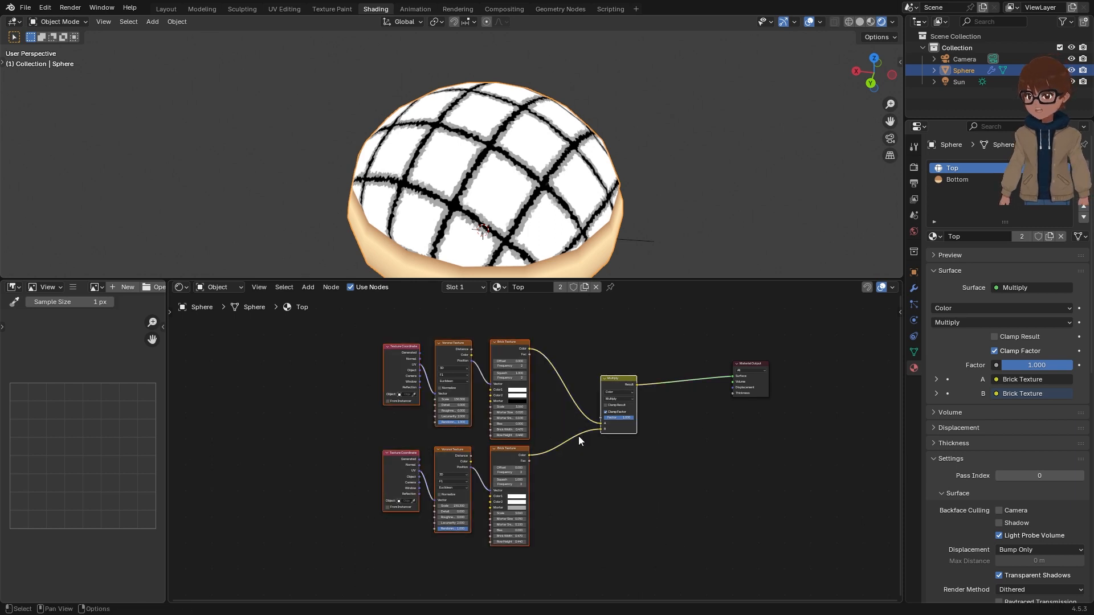
key("ctrl+j")
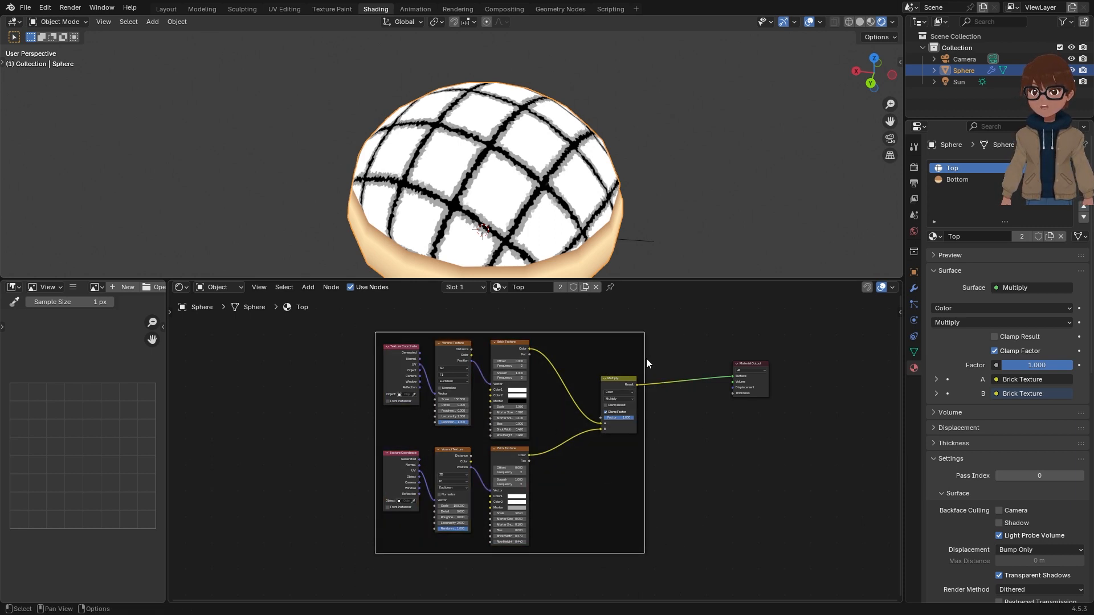
key("n")
middle_click_drag(745, 414, 701, 444)
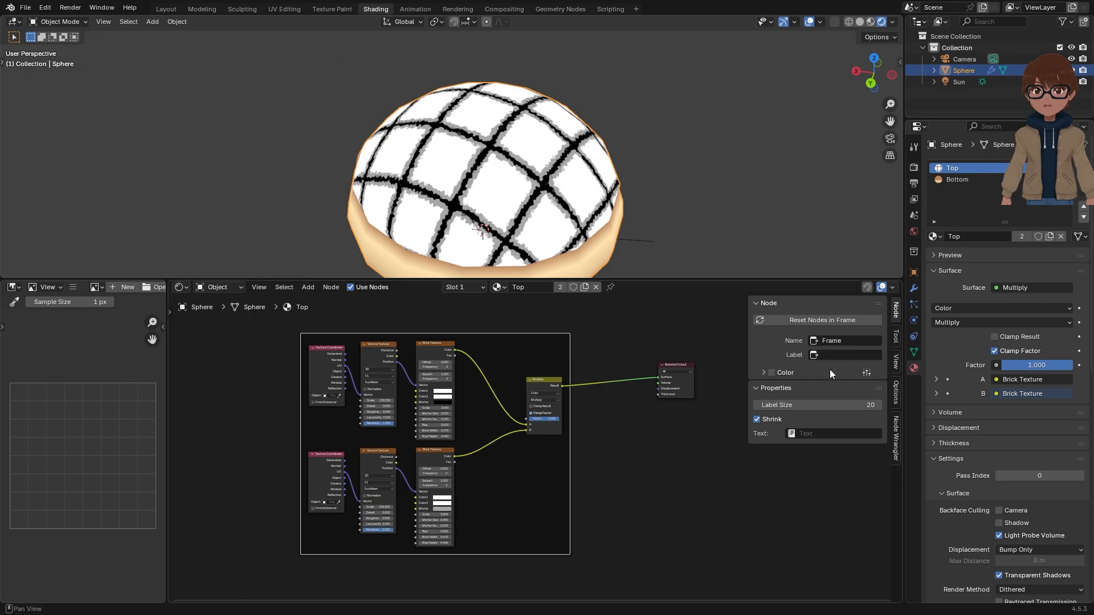
double_click(839, 355)
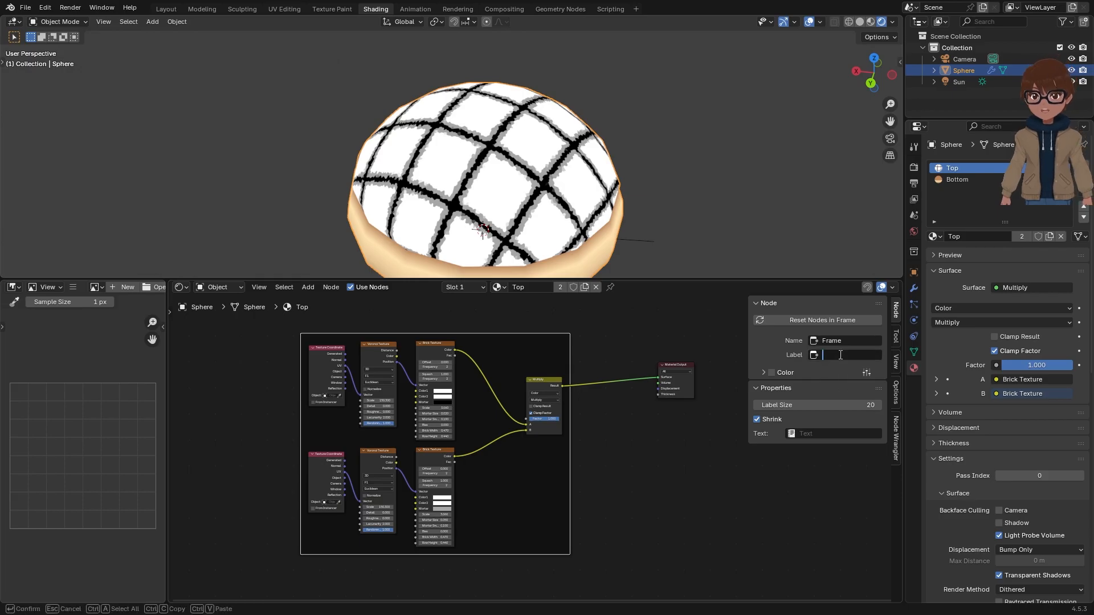
type("Cros")
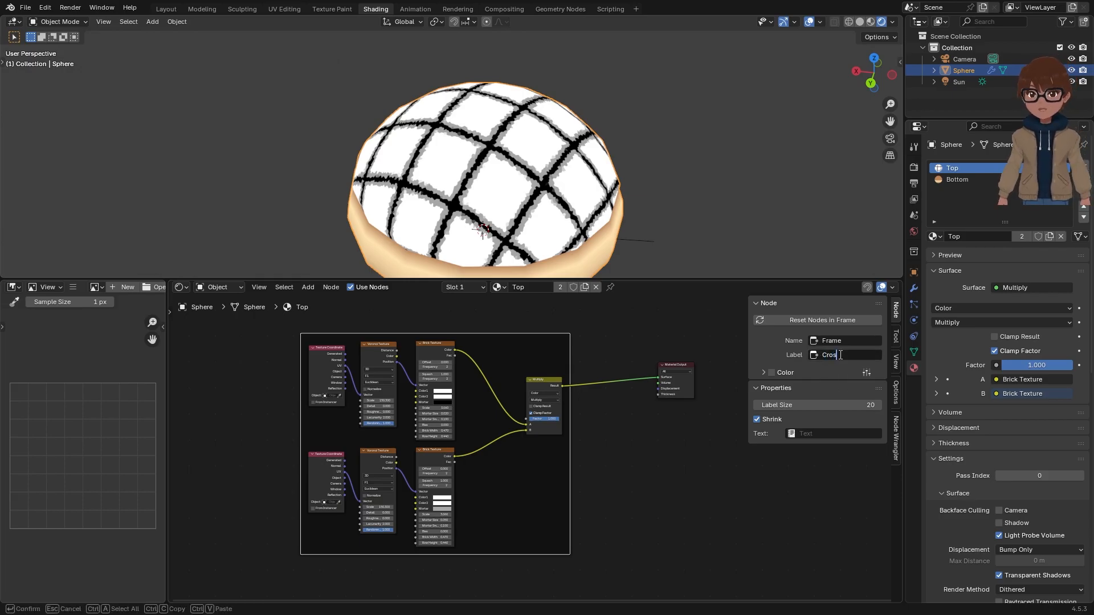
type("s")
key("Return")
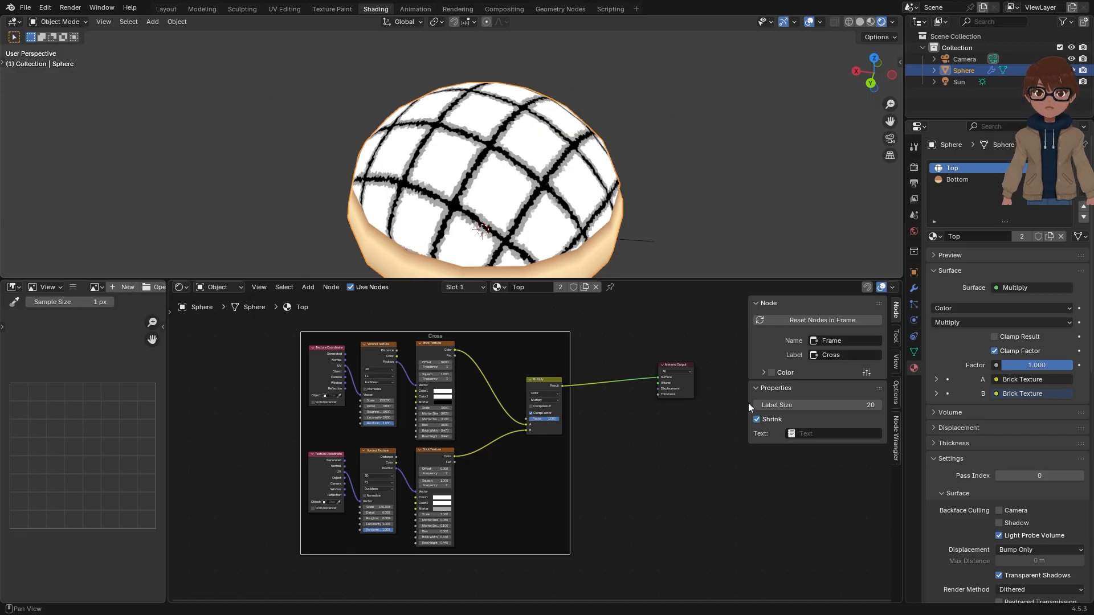
Step: Set the Cross frame's label size to 52 and give the frame a custom reddish-brown color
left_click_drag(757, 405, 837, 404)
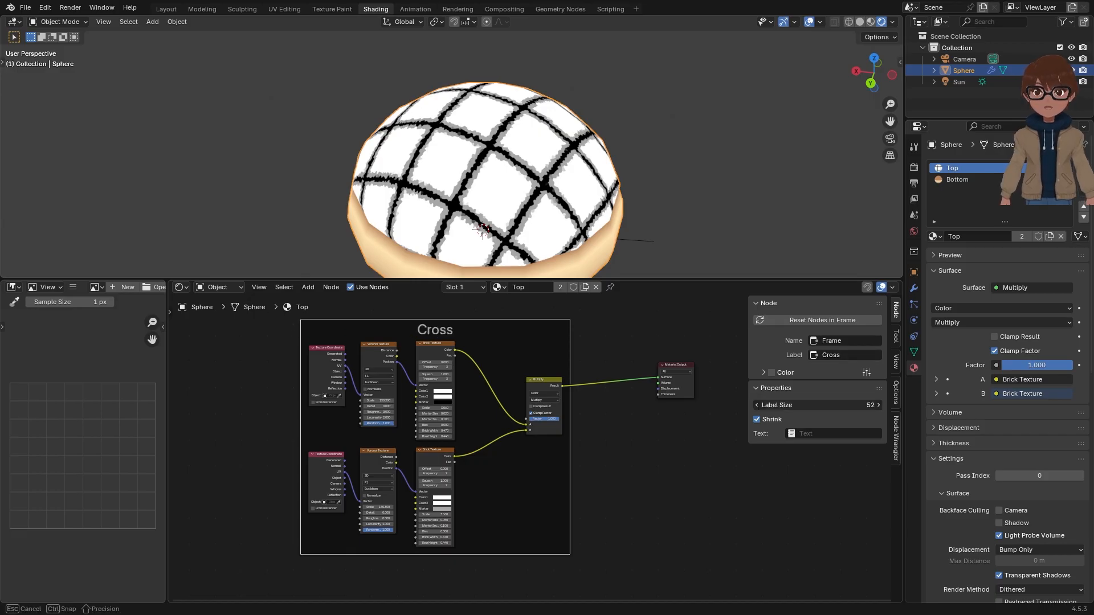
left_click(767, 371)
left_click(772, 372)
left_click(785, 388)
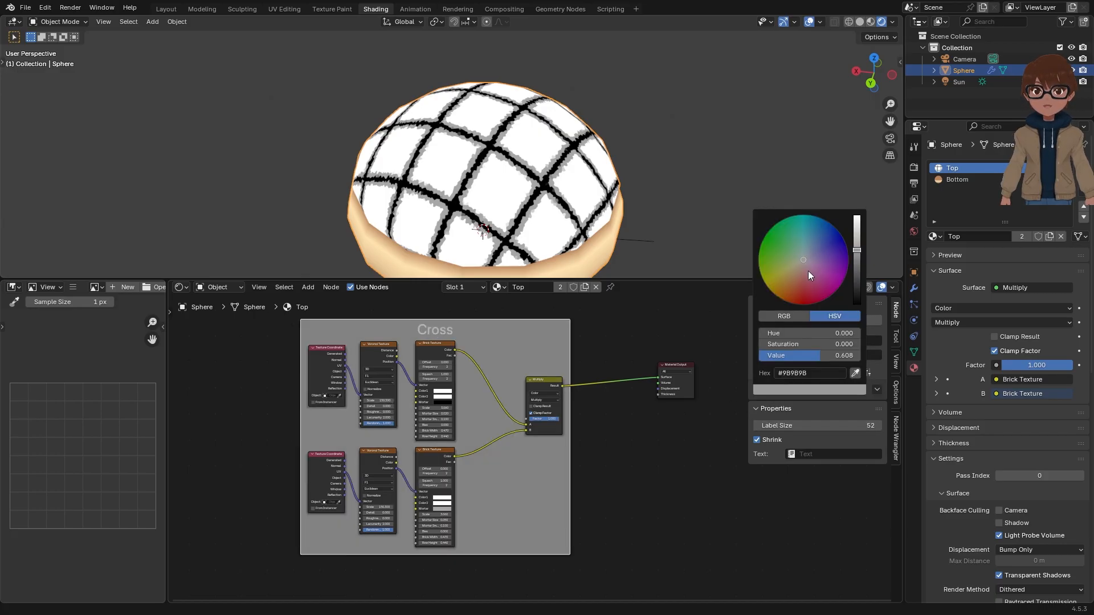
left_click_drag(808, 272, 799, 283)
scroll(525, 467, "down", 2)
left_click(598, 457)
Step: Move the Material Output farther from the Cross frame and insert a Color Ramp between the Multiply node and it
middle_click_drag(599, 457, 528, 451)
left_click_drag(576, 397, 672, 402)
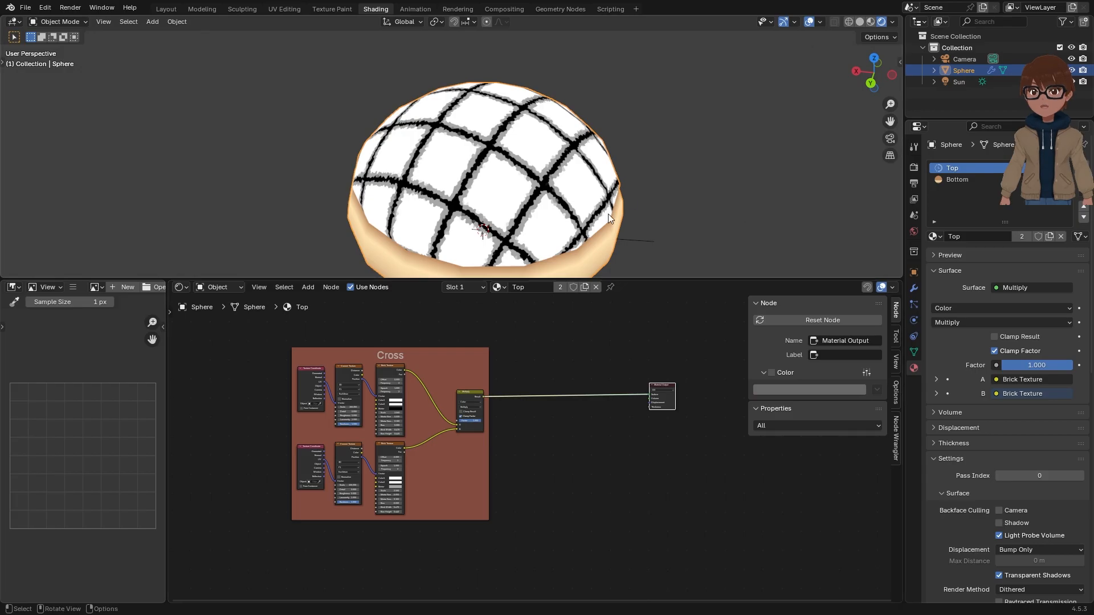
middle_click_drag(607, 214, 547, 165)
scroll(475, 372, "up", 2)
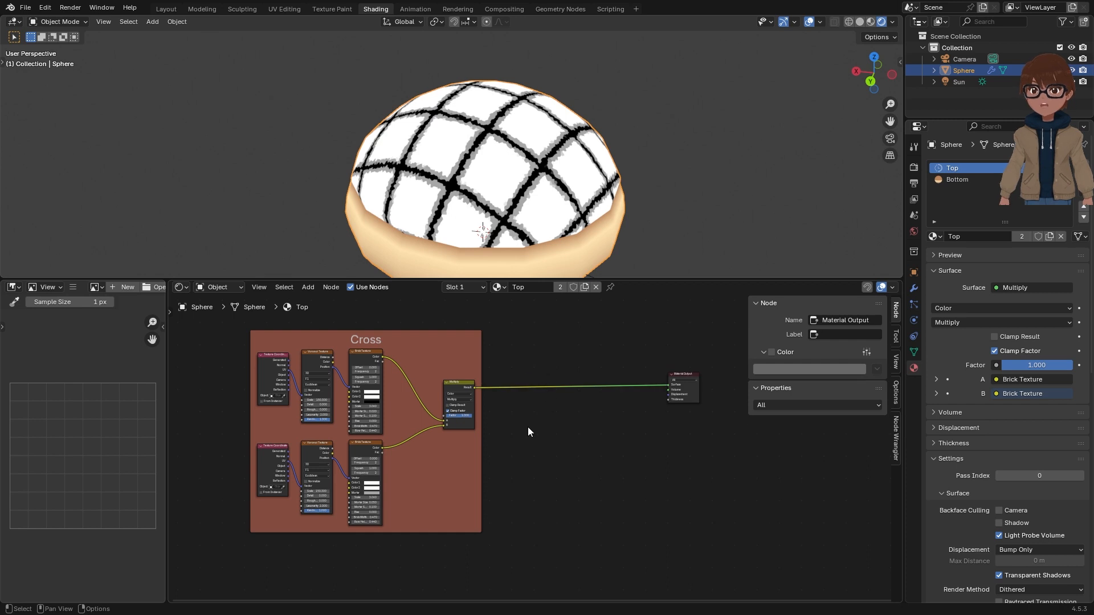
key("shift+a")
key("Escape")
scroll(518, 421, "up", 1)
key("shift+a")
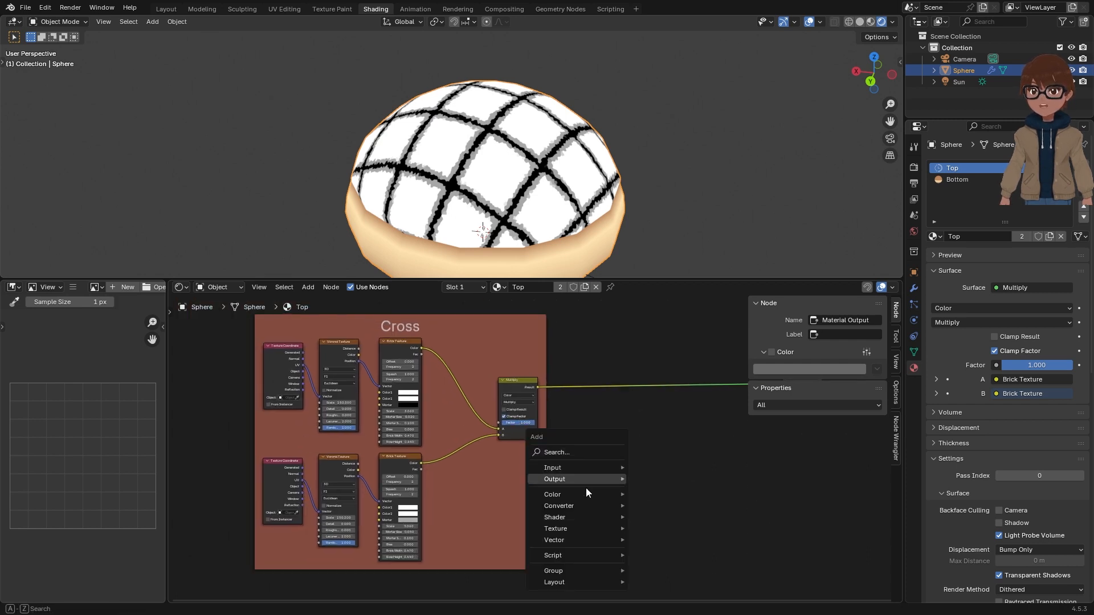
mouse_move(579, 504)
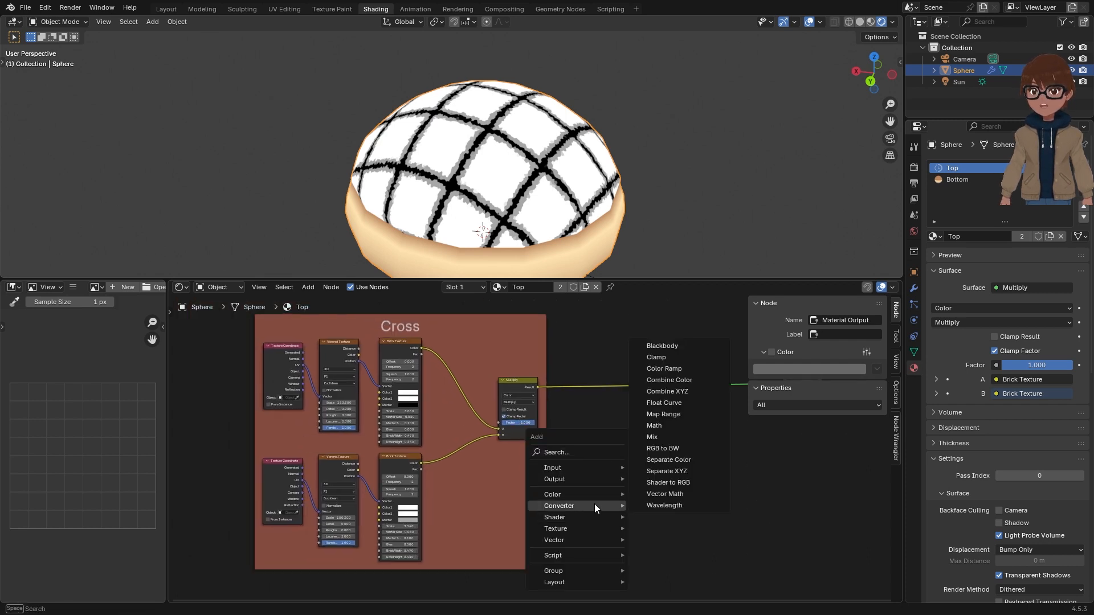
left_click(665, 371)
left_click(604, 400)
middle_click_drag(604, 399, 553, 428)
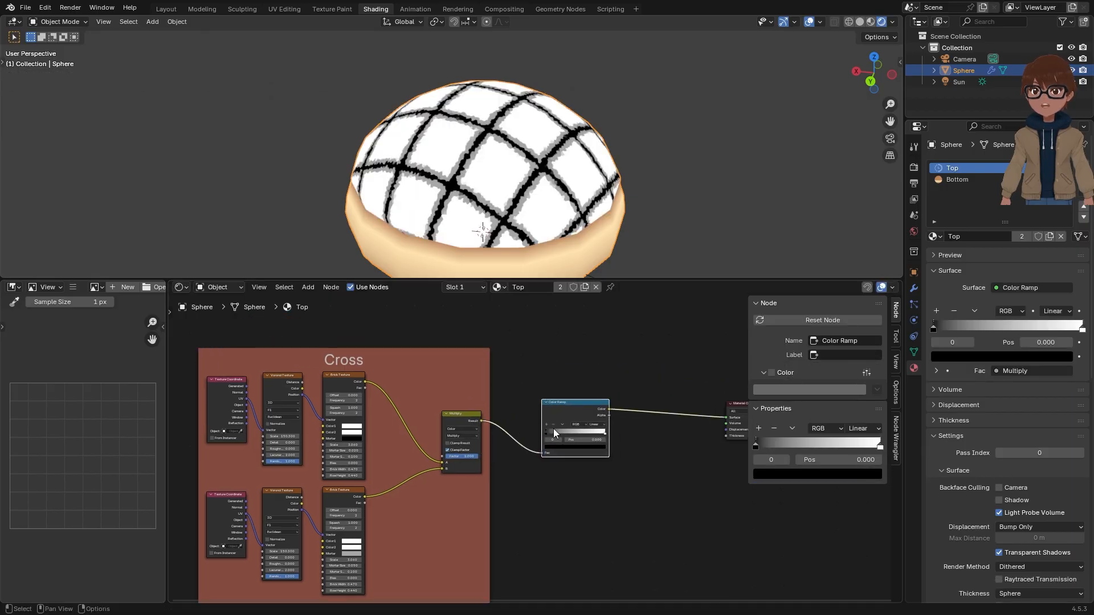
Step: Color the Color Ramp's first stop brown (#B98959) and its last stop pale cream (#FFDDA9)
scroll(544, 141, "up", 2)
scroll(599, 411, "up", 3)
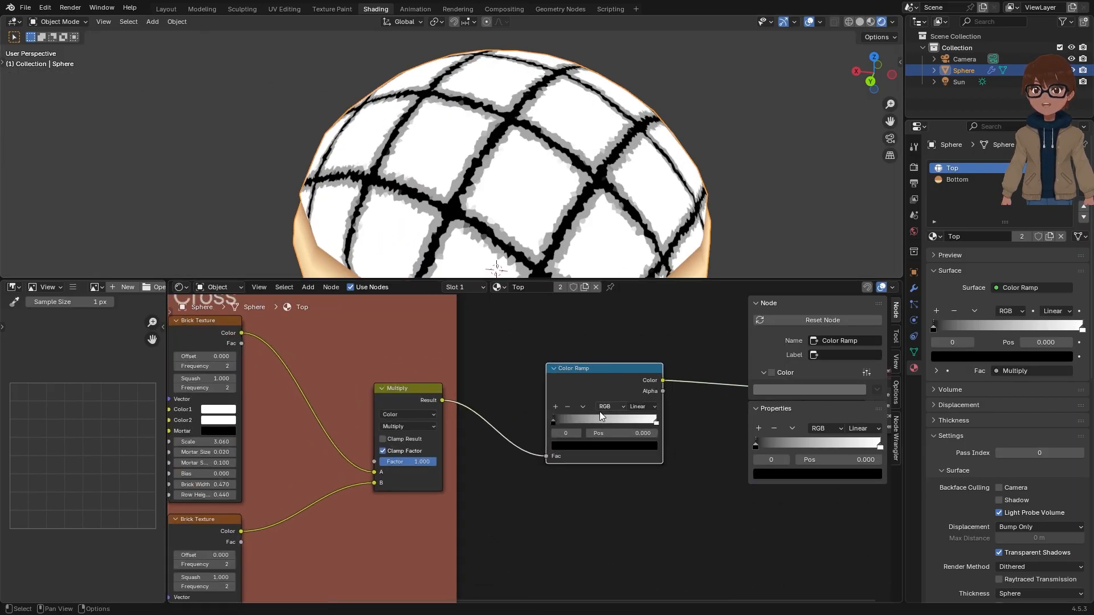
scroll(589, 268, "down", 4)
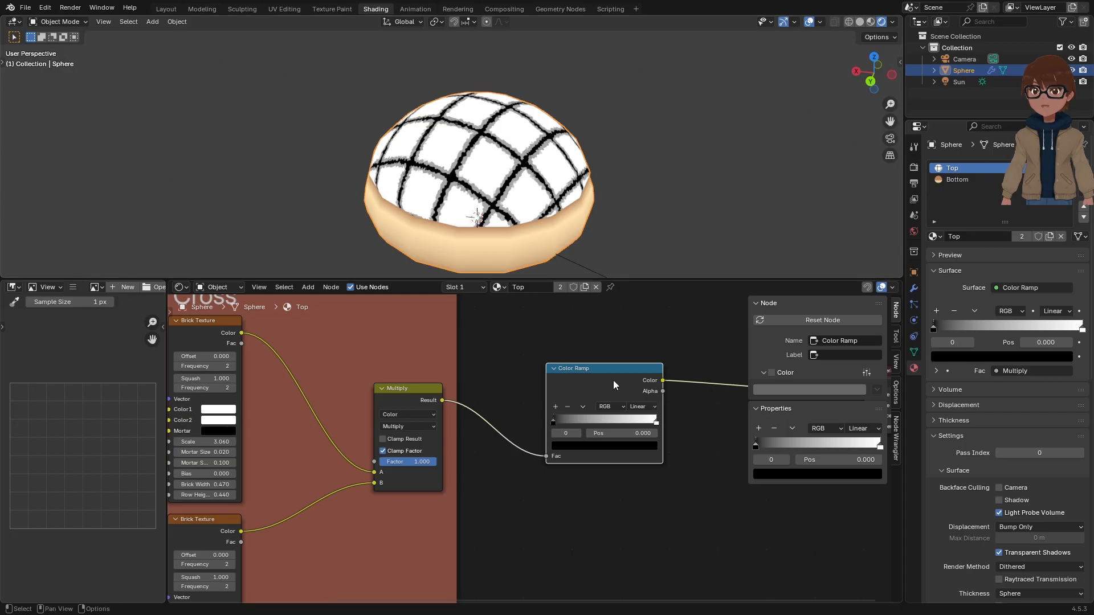
scroll(619, 392, "up", 3)
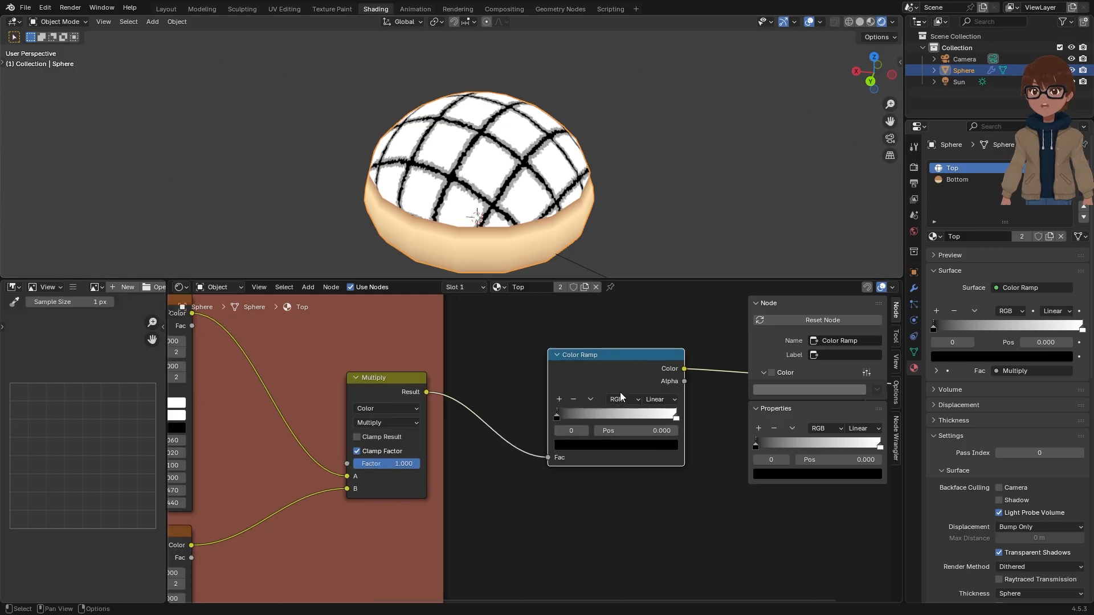
left_click(590, 450)
left_click(632, 288)
left_click_drag(576, 301, 561, 327)
left_click_drag(635, 278, 635, 277)
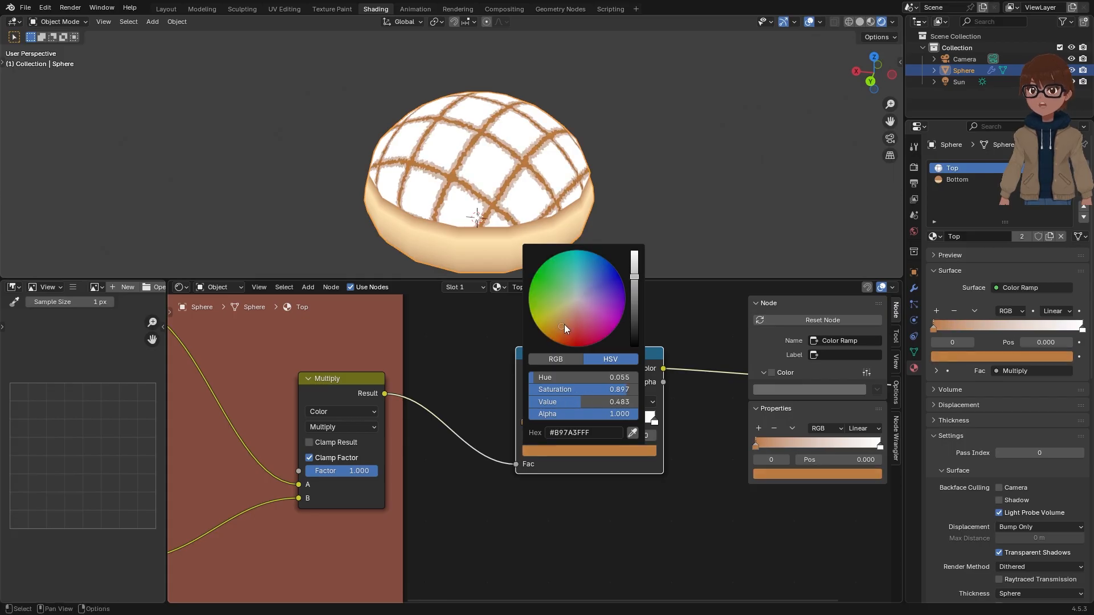
left_click_drag(562, 325, 564, 316)
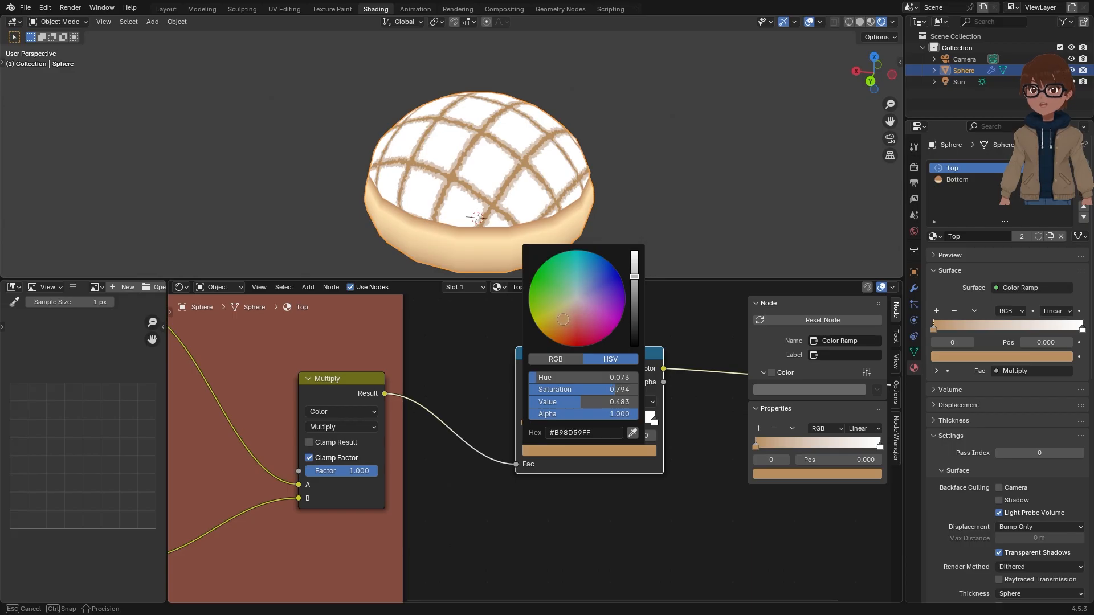
left_click_drag(563, 318, 567, 311)
left_click(645, 421)
left_click(647, 450)
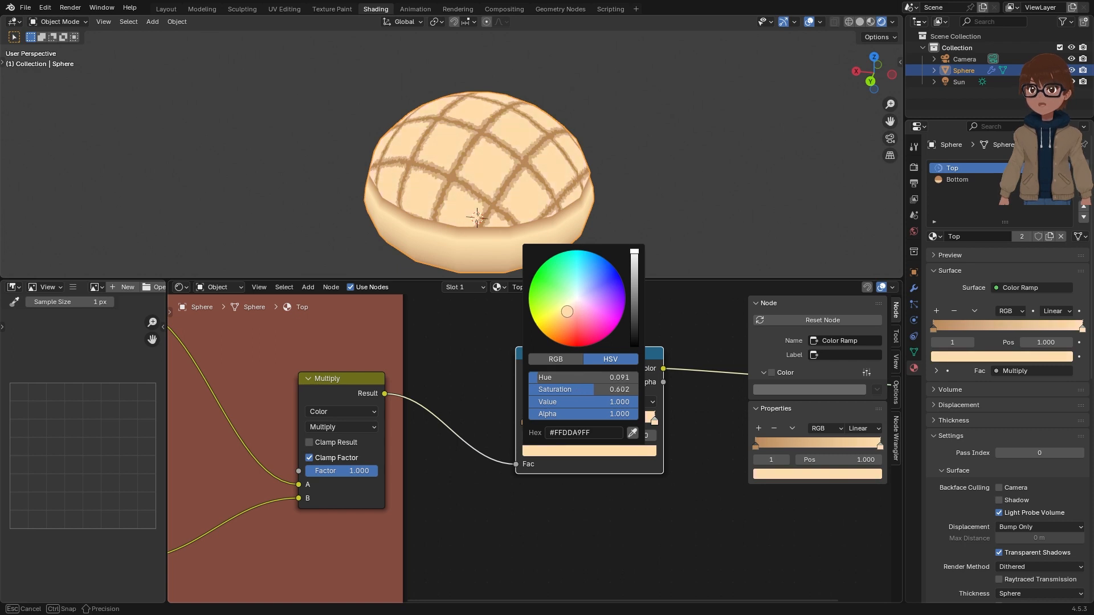
Step: Change the Color Ramp's first stop to a lighter orange-brown (#E1A478) and check the grid lines on the bun
scroll(655, 142, "up", 2)
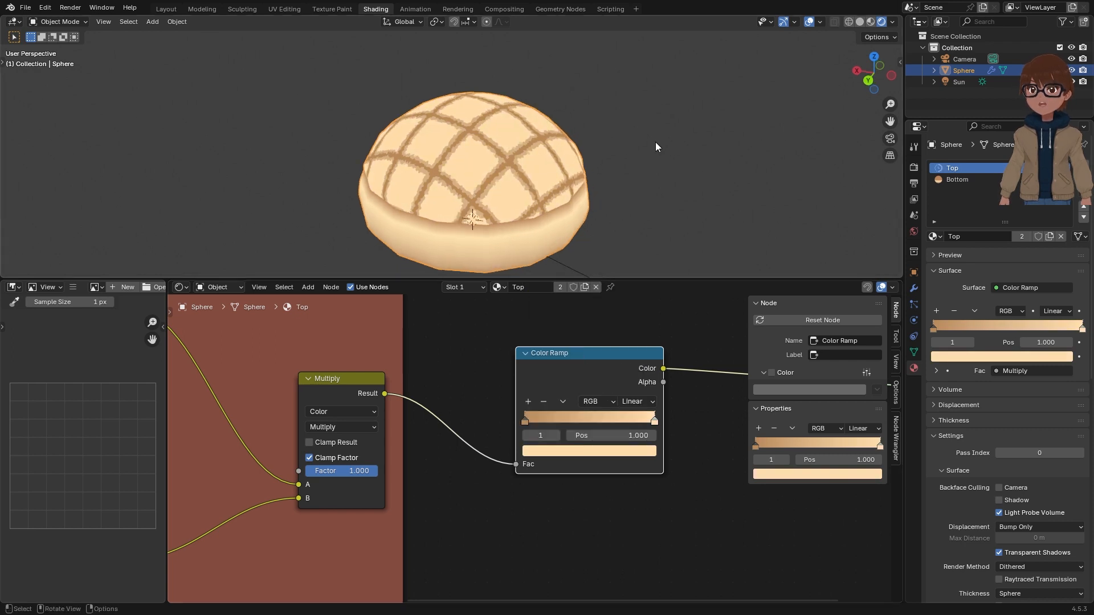
left_click(524, 422)
left_click(577, 449)
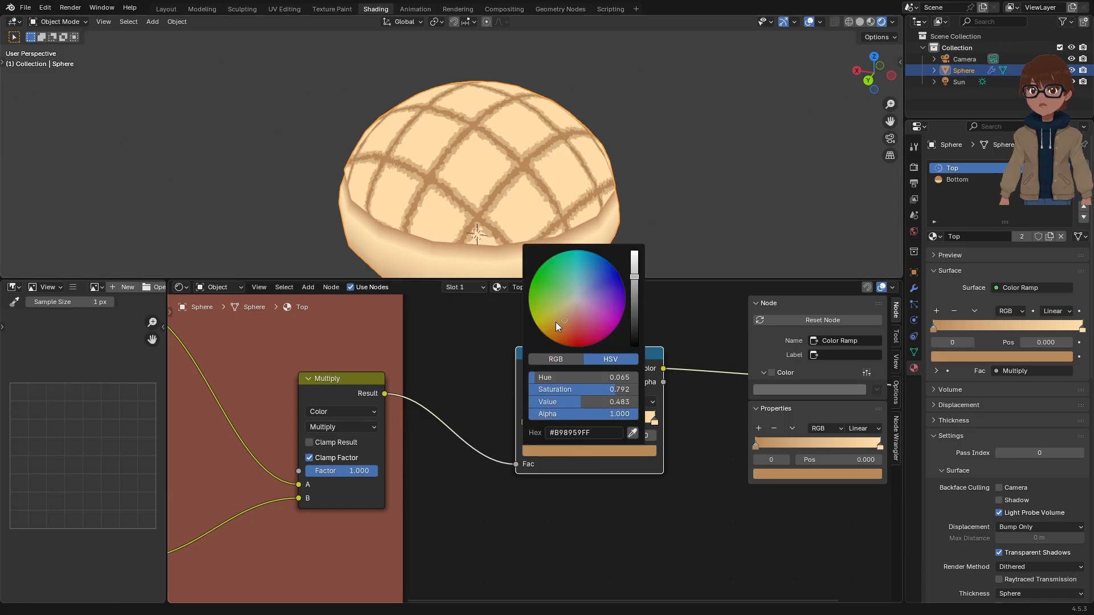
left_click_drag(556, 323, 565, 323)
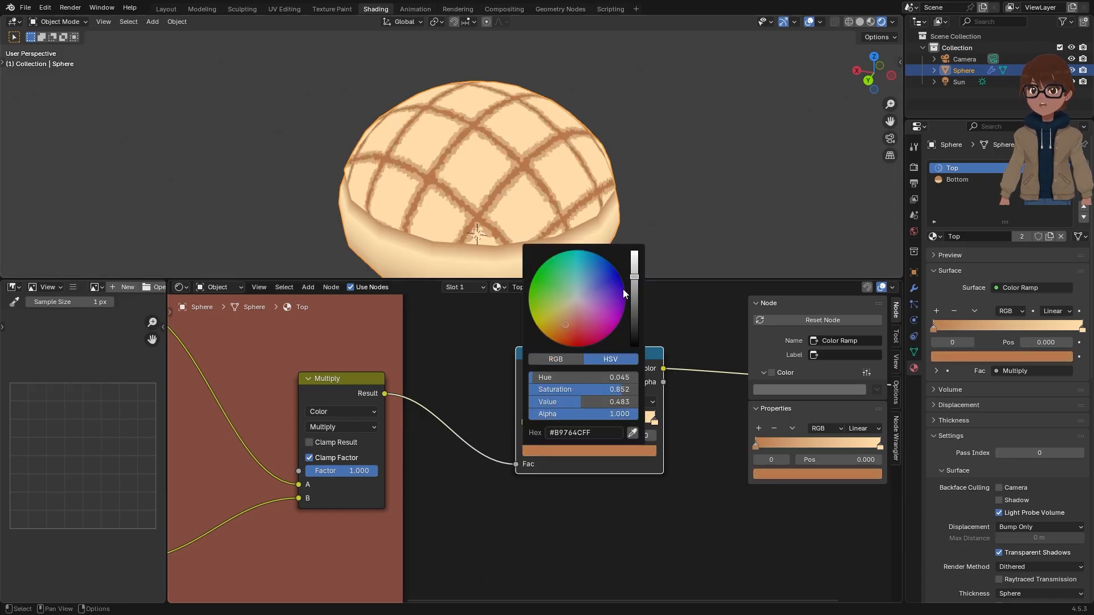
left_click_drag(634, 276, 634, 261)
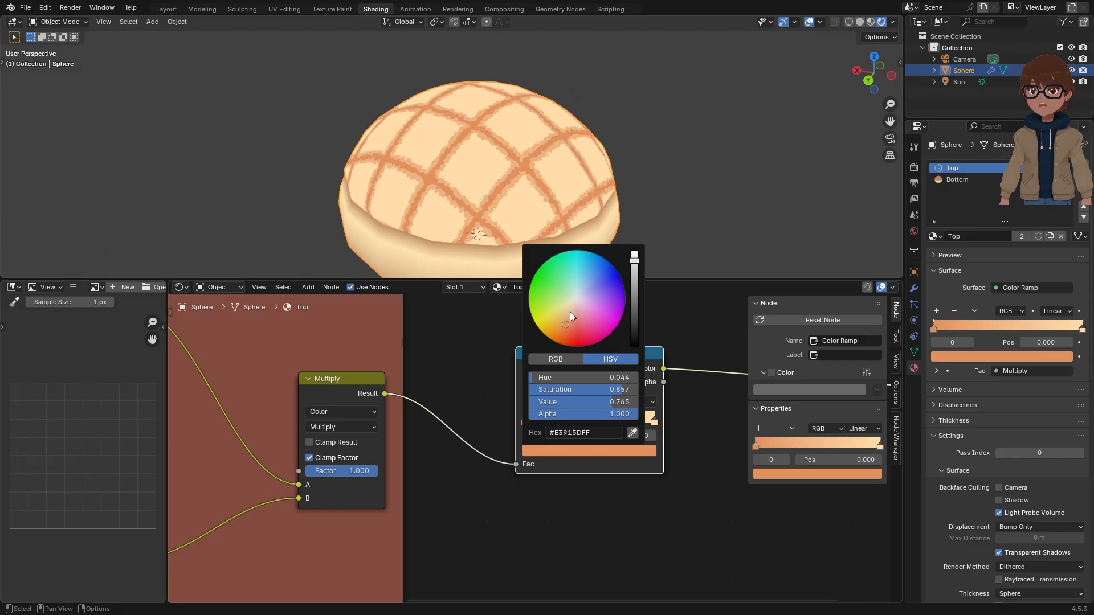
left_click_drag(570, 312, 567, 324)
left_click_drag(634, 261, 634, 262)
left_click_drag(567, 325, 567, 319)
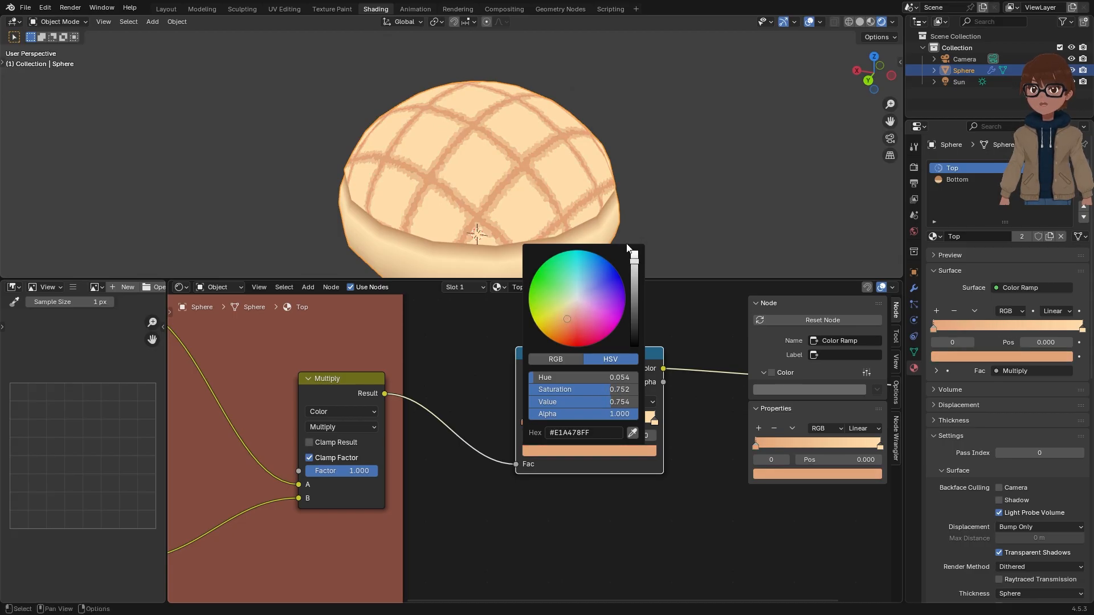
scroll(688, 189, "down", 3)
middle_click_drag(688, 192, 578, 217)
scroll(558, 217, "down", 2)
scroll(578, 217, "up", 2)
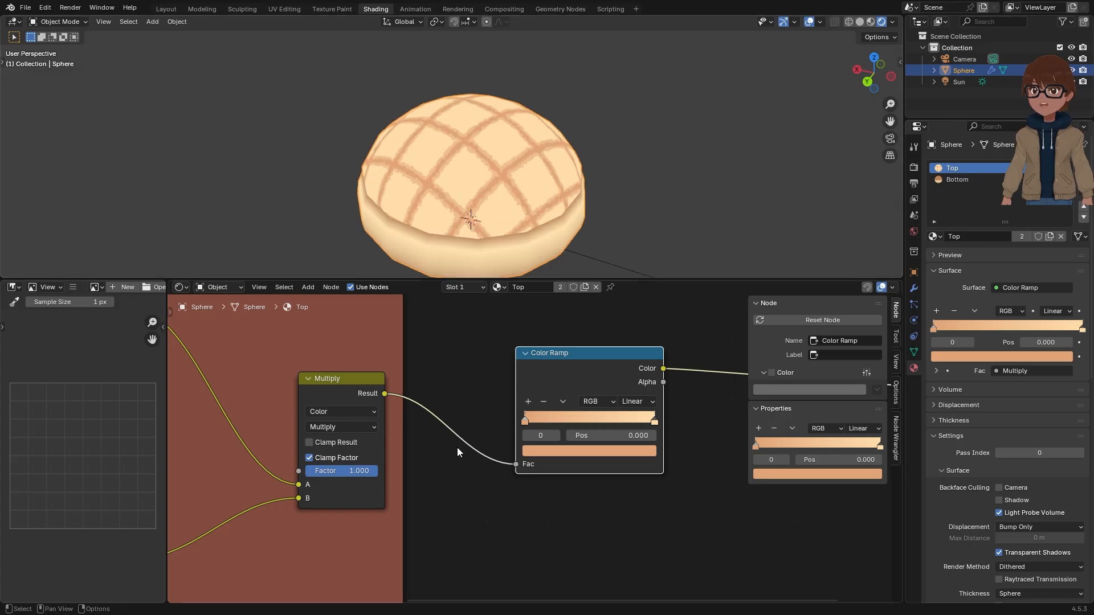
Step: Preview the upper Brick Texture's Color output alone on the bun
scroll(456, 448, "down", 1)
middle_click_drag(457, 447, 573, 421)
scroll(546, 420, "down", 1)
middle_click_drag(480, 437, 578, 412)
scroll(540, 211, "down", 2)
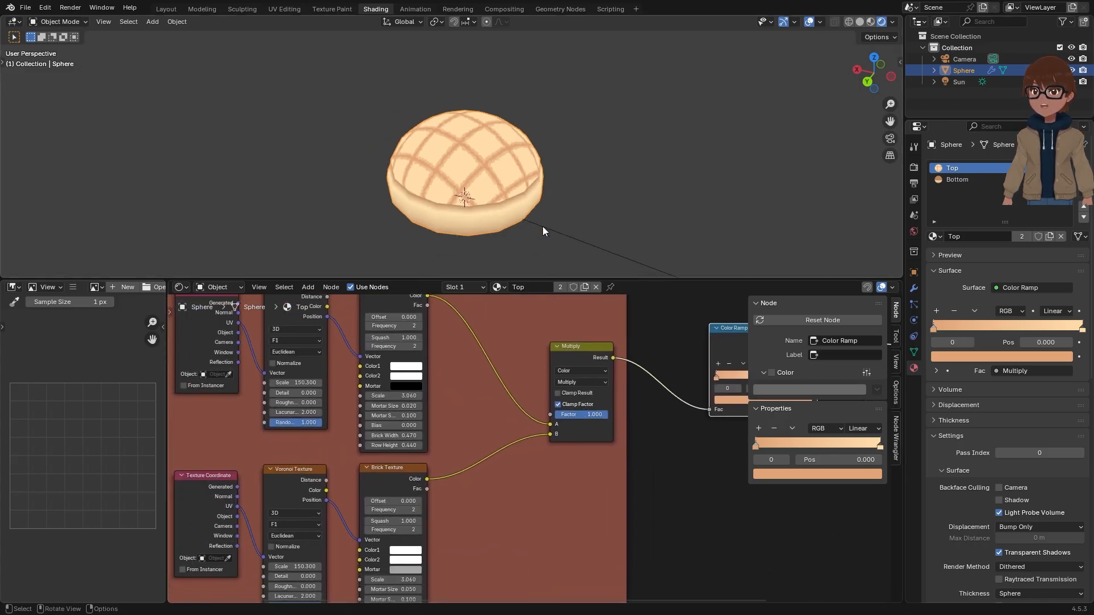
middle_click_drag(474, 438, 525, 432)
scroll(477, 435, "down", 1)
scroll(512, 176, "up", 1)
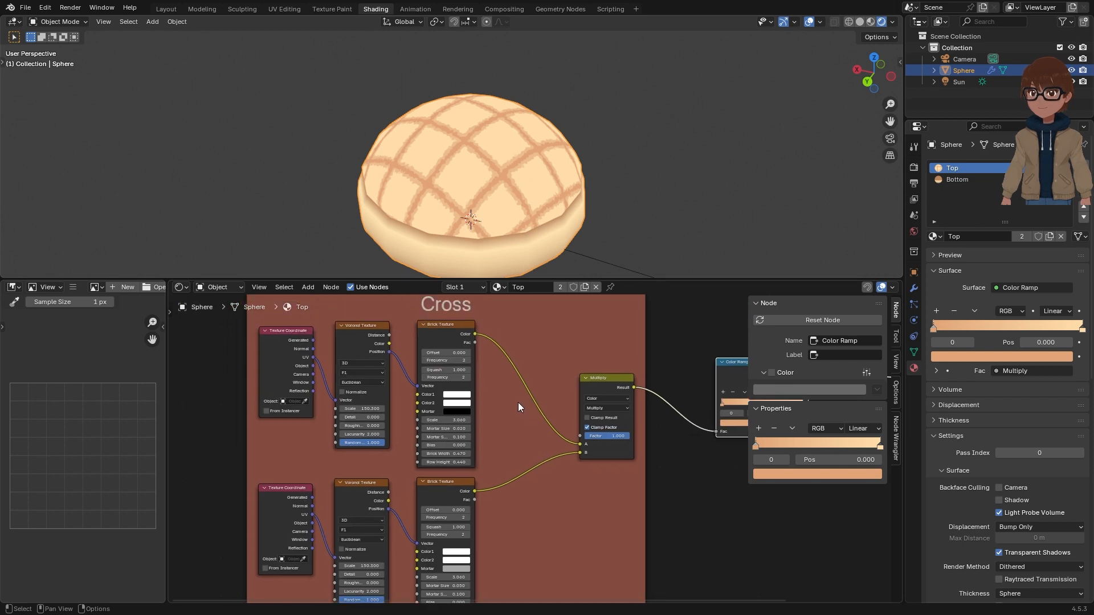
scroll(456, 336, "up", 1)
left_click(442, 313, "ctrl+shift")
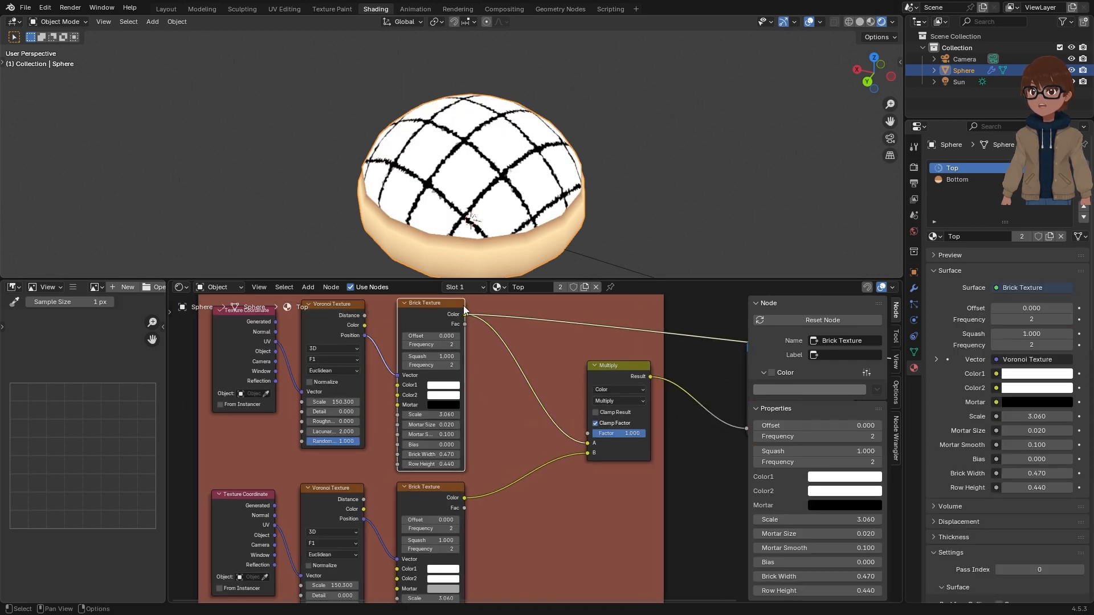
Step: Set the upper Brick Texture's Scale to 2.820 and check the grid spacing around the bun
scroll(470, 421, "up", 1)
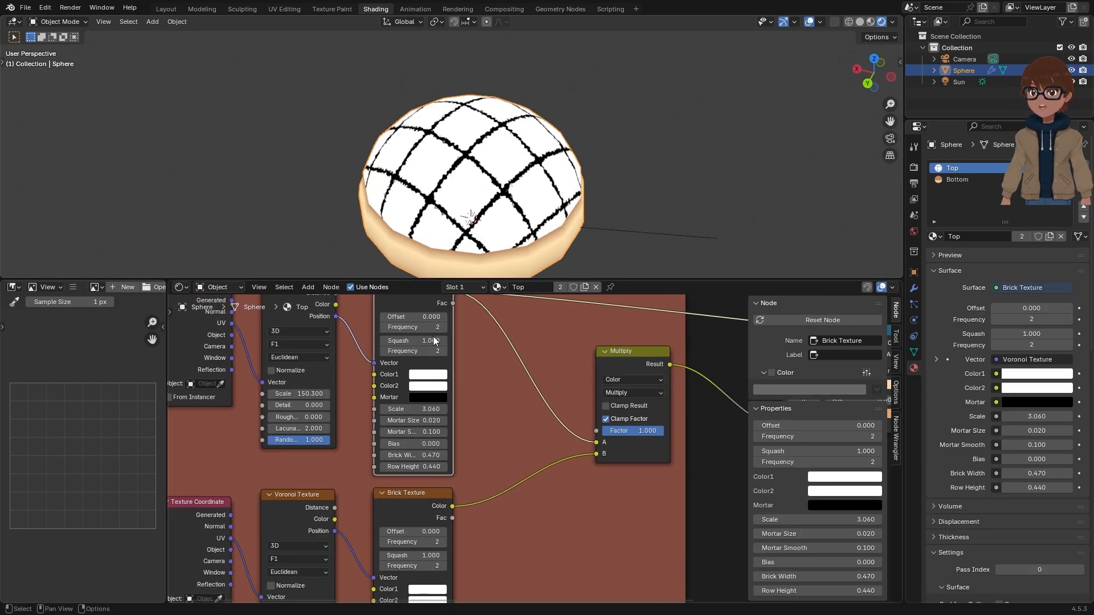
scroll(434, 341, "down", 1)
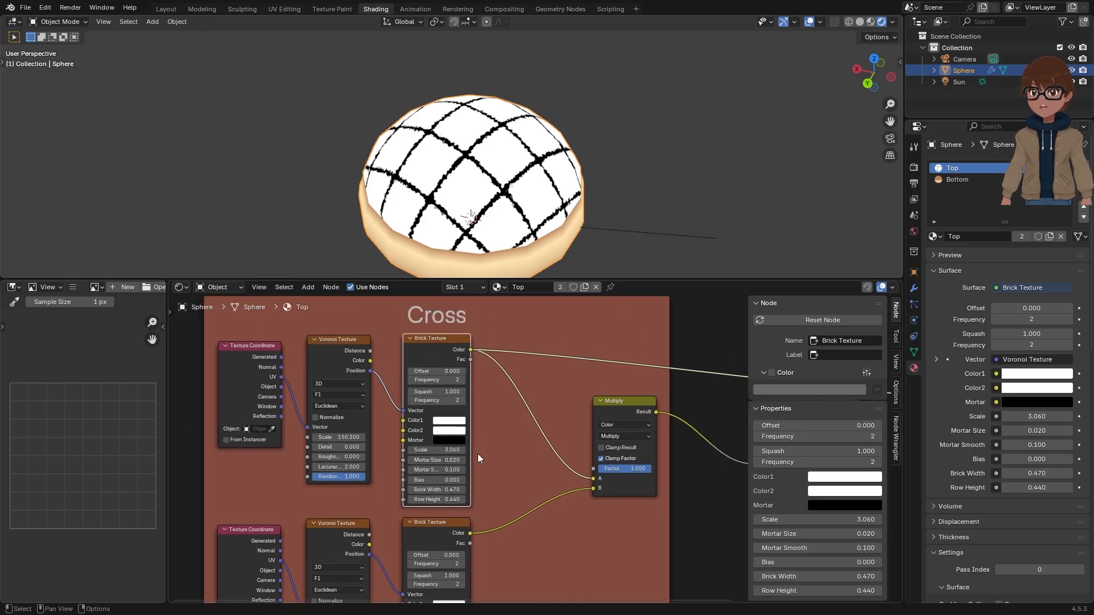
scroll(477, 453, "up", 1)
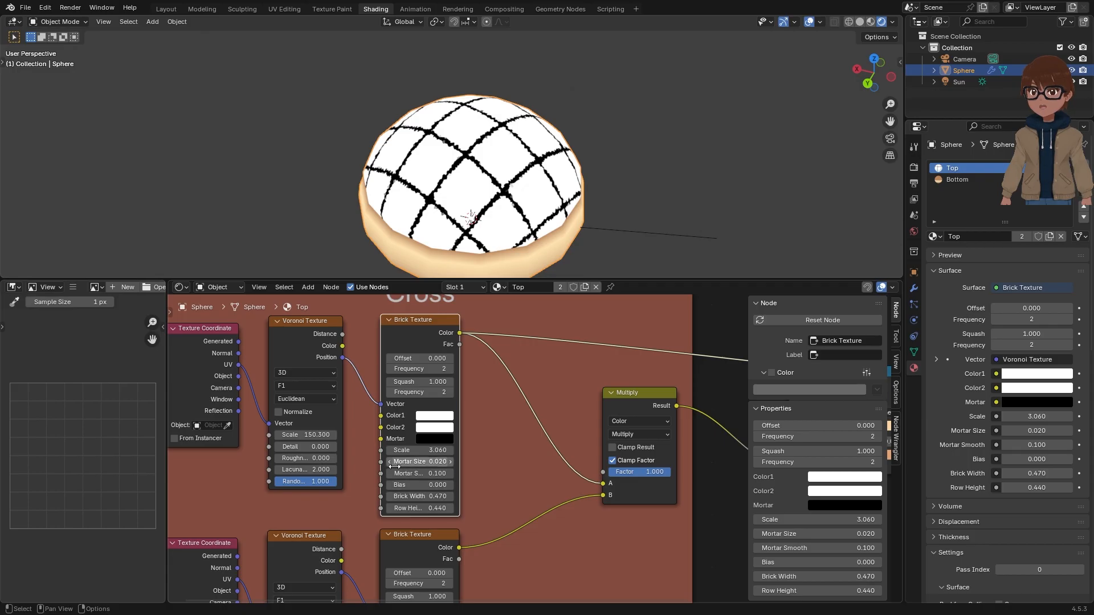
scroll(394, 466, "up", 1)
left_click_drag(418, 450, 403, 450)
middle_click_drag(513, 217, 672, 216)
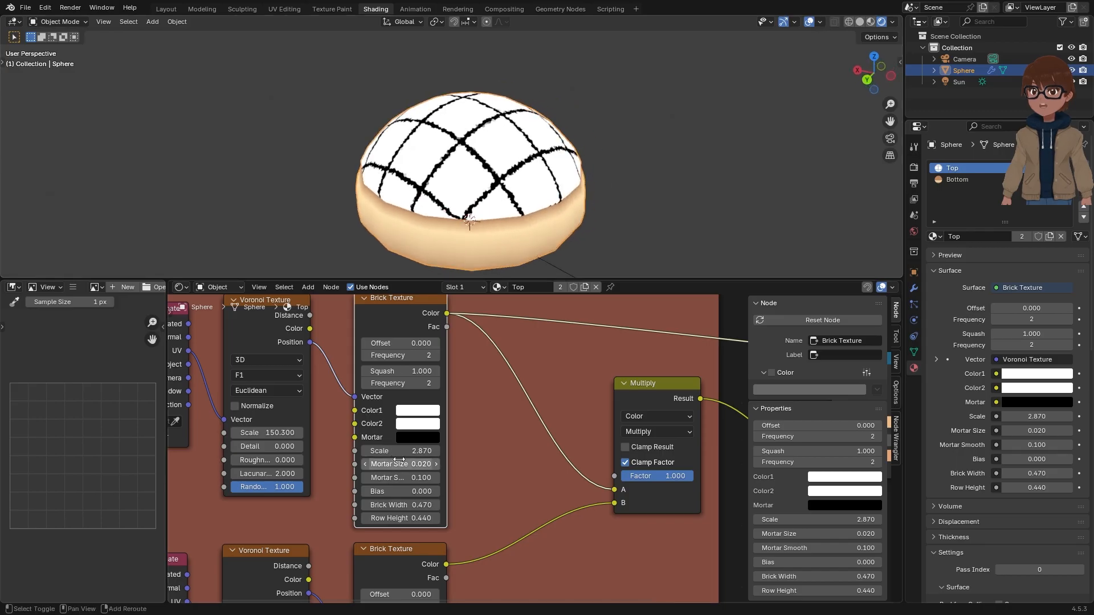
left_click_drag(398, 450, 395, 450)
middle_click_drag(651, 159, 655, 185)
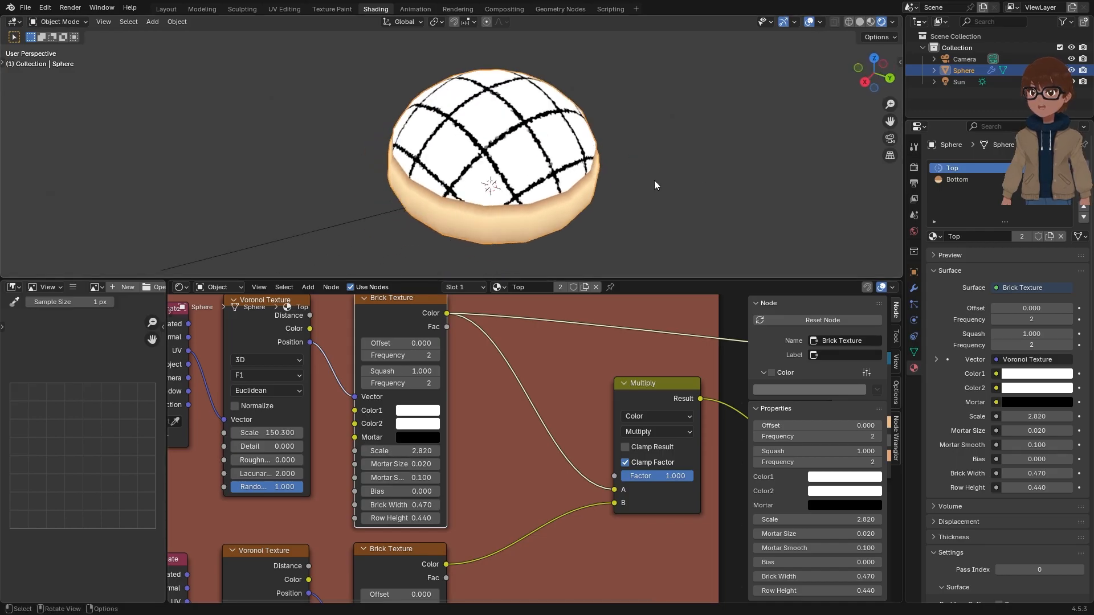
Step: Move both Texture Coordinate nodes farther from the Voronoi Textures to make room in the Cross frame
scroll(342, 423, "down", 1)
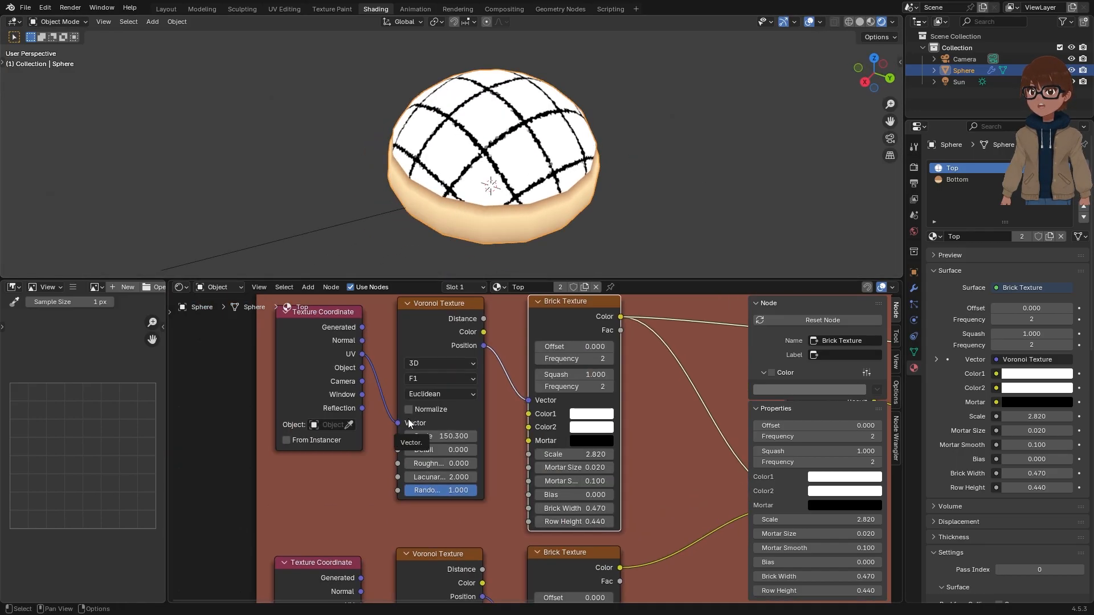
scroll(408, 419, "down", 1)
left_click_drag(368, 361, 264, 369)
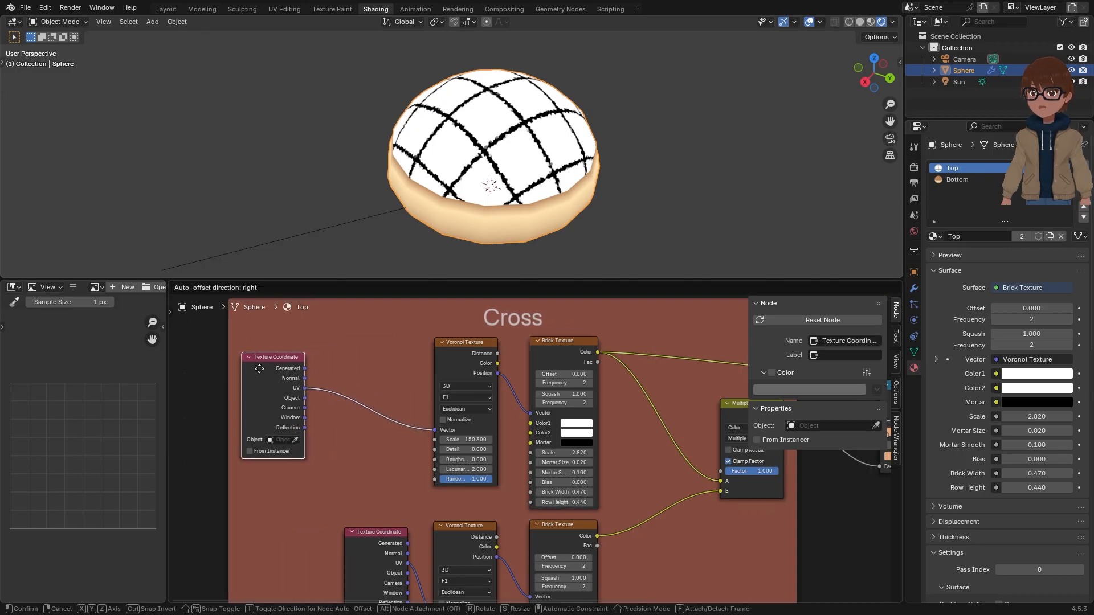
left_click_drag(372, 556, 259, 531)
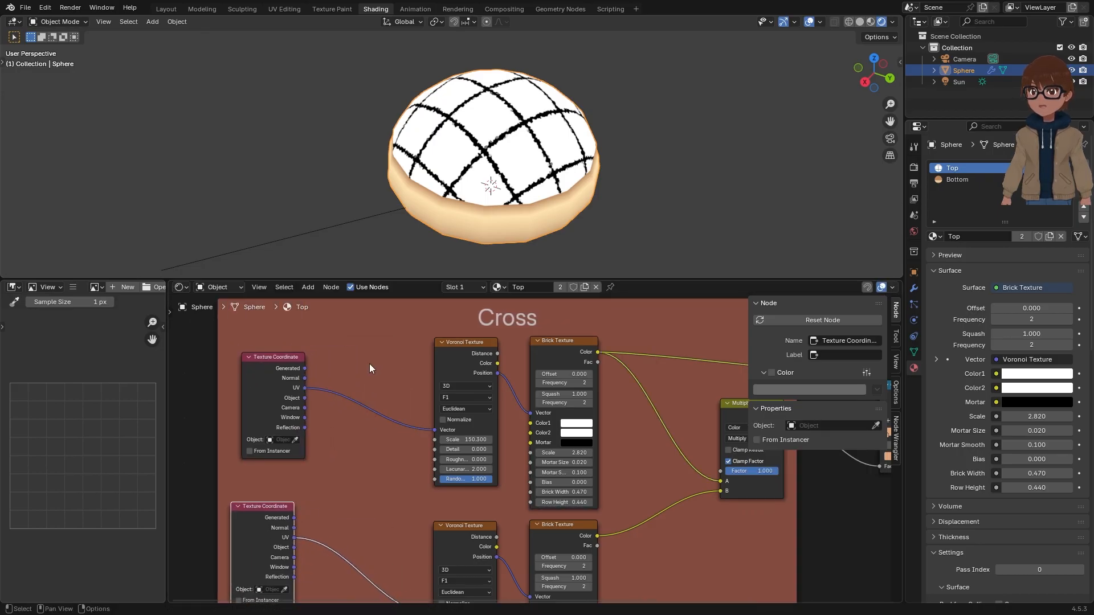
Step: Insert a Mapping node between the upper Texture Coordinate's UV output and the upper Voronoi Texture
key("shift+a")
mouse_move(365, 323)
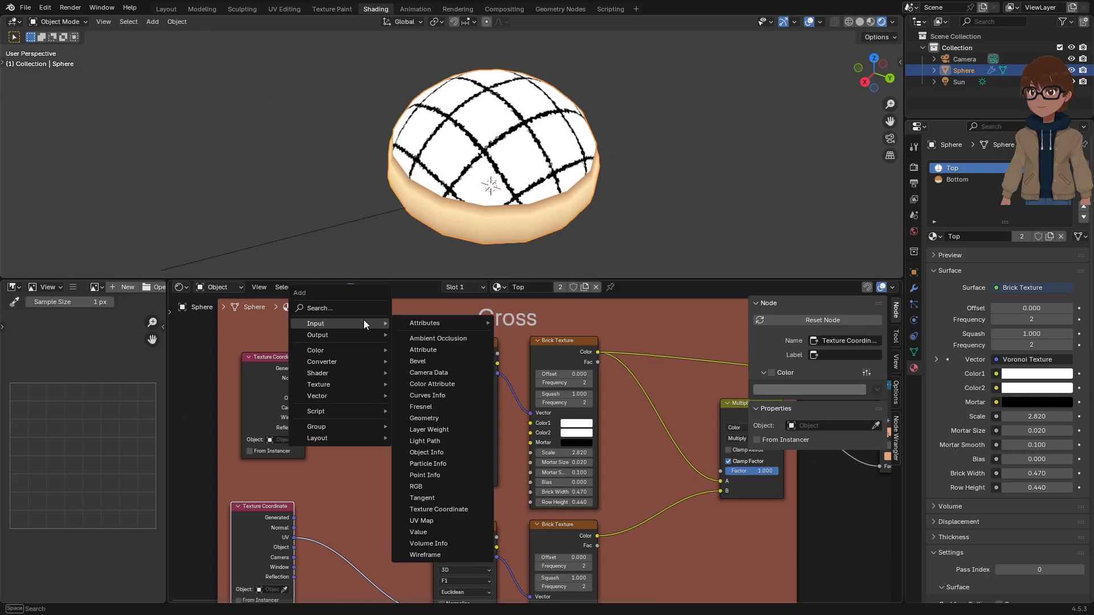
mouse_move(357, 396)
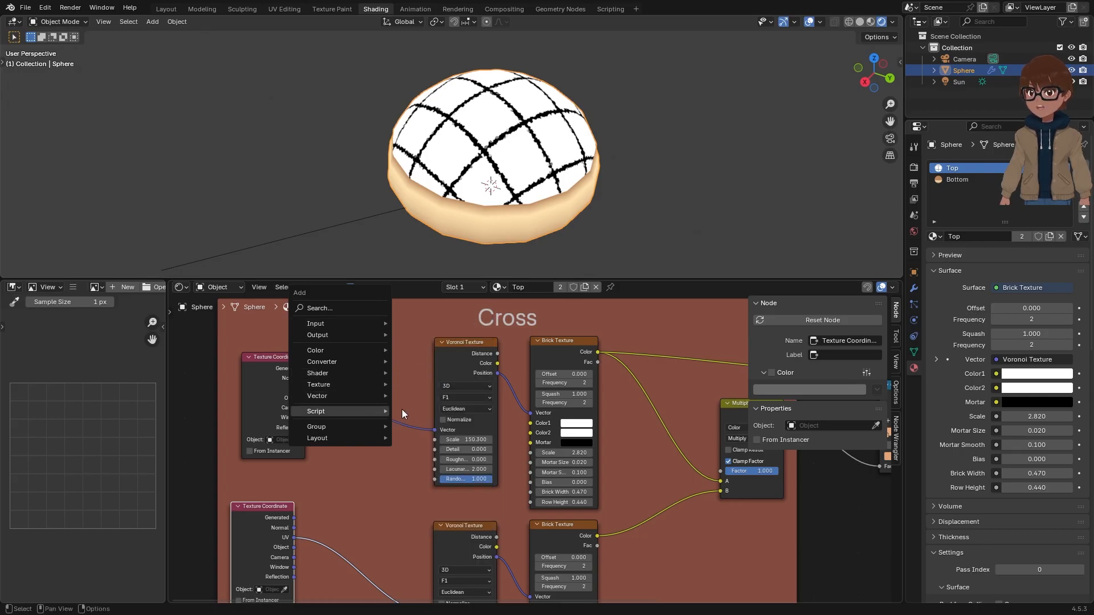
left_click(423, 418)
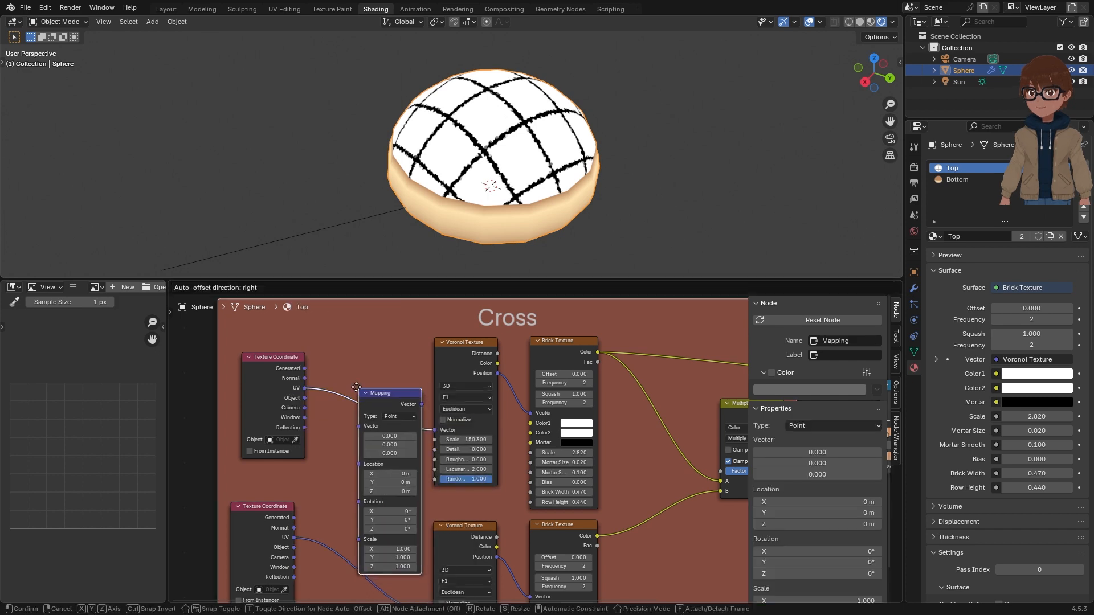
left_click(363, 380)
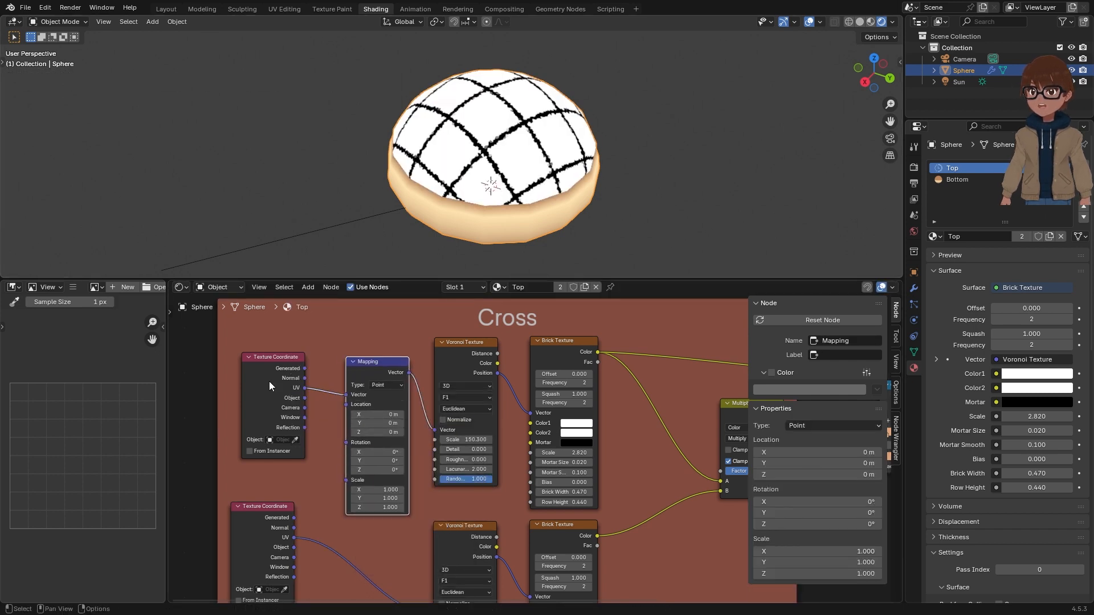
Step: Set the upper Mapping node's X Location to -0.07 m and check the grid's centering around the bun
scroll(413, 441, "up", 2)
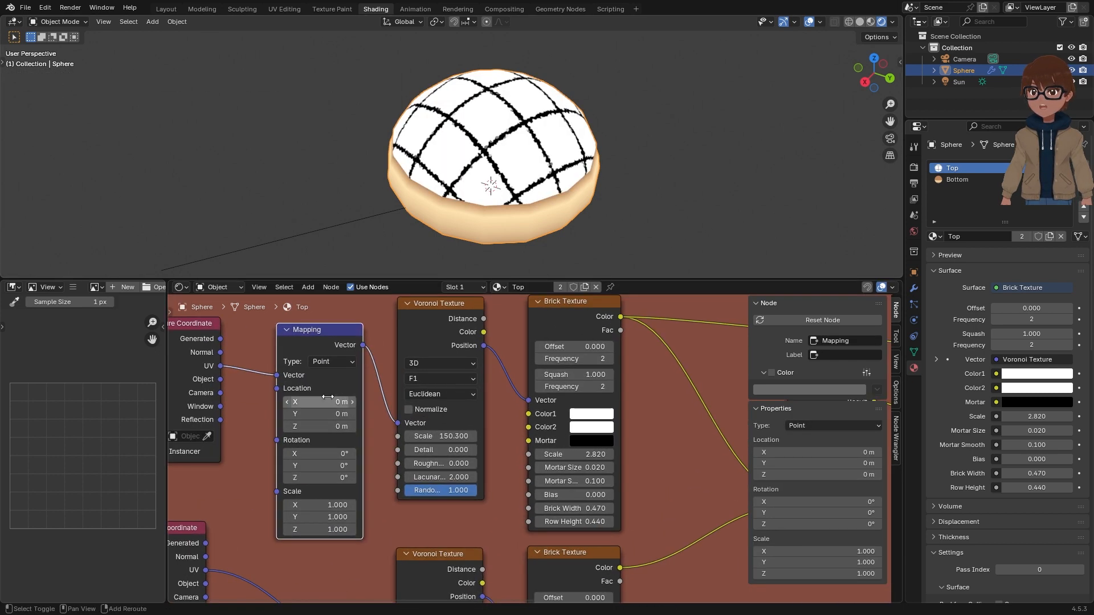
left_click_drag(377, 414, 367, 414)
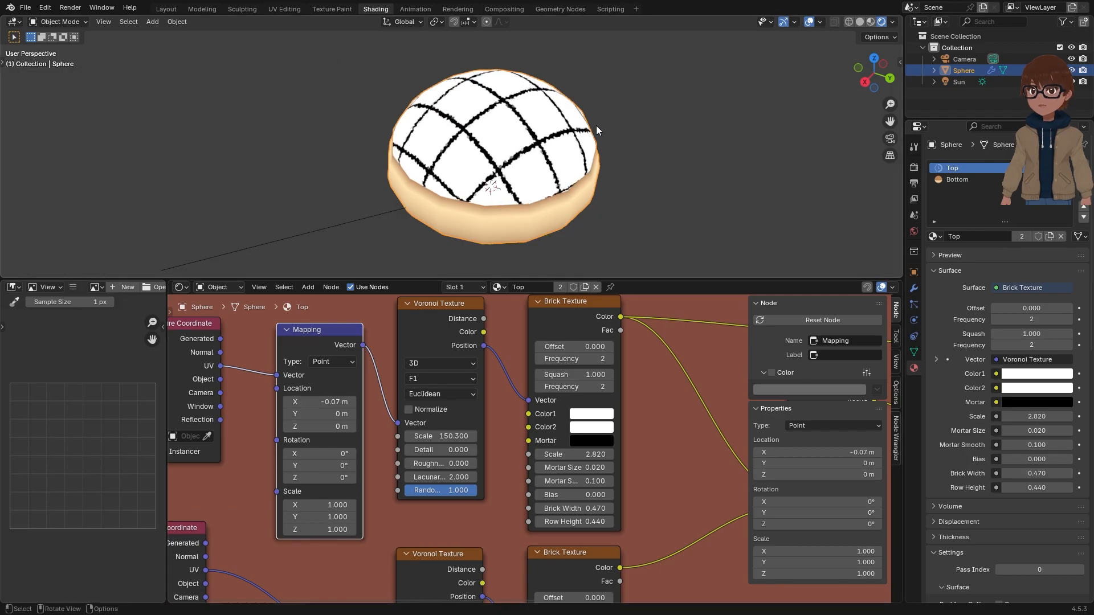
middle_click_drag(596, 126, 484, 293)
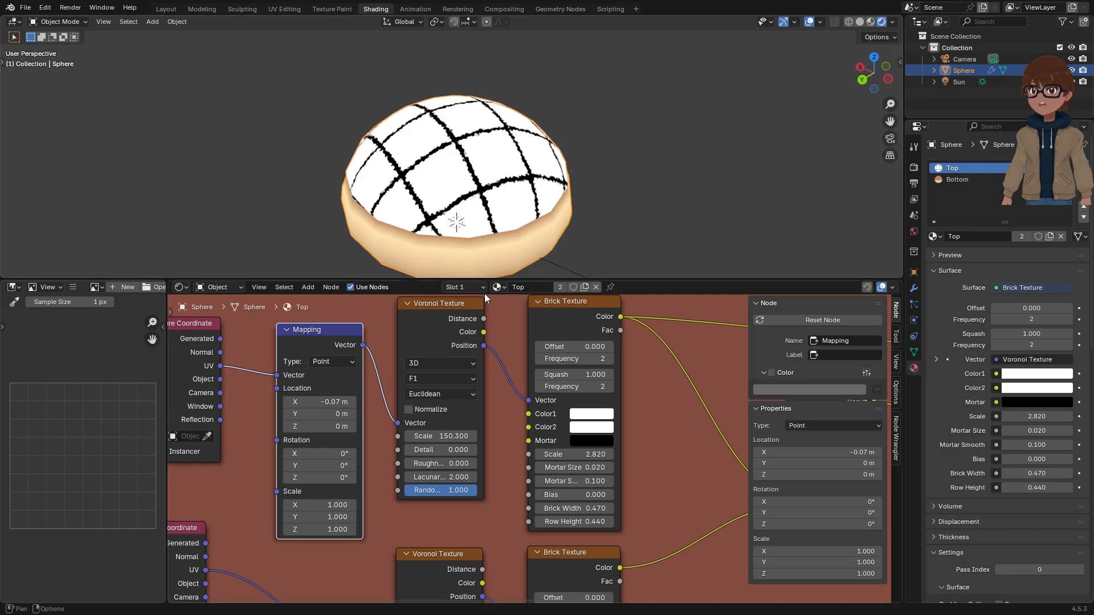
middle_click_drag(556, 121, 499, 169)
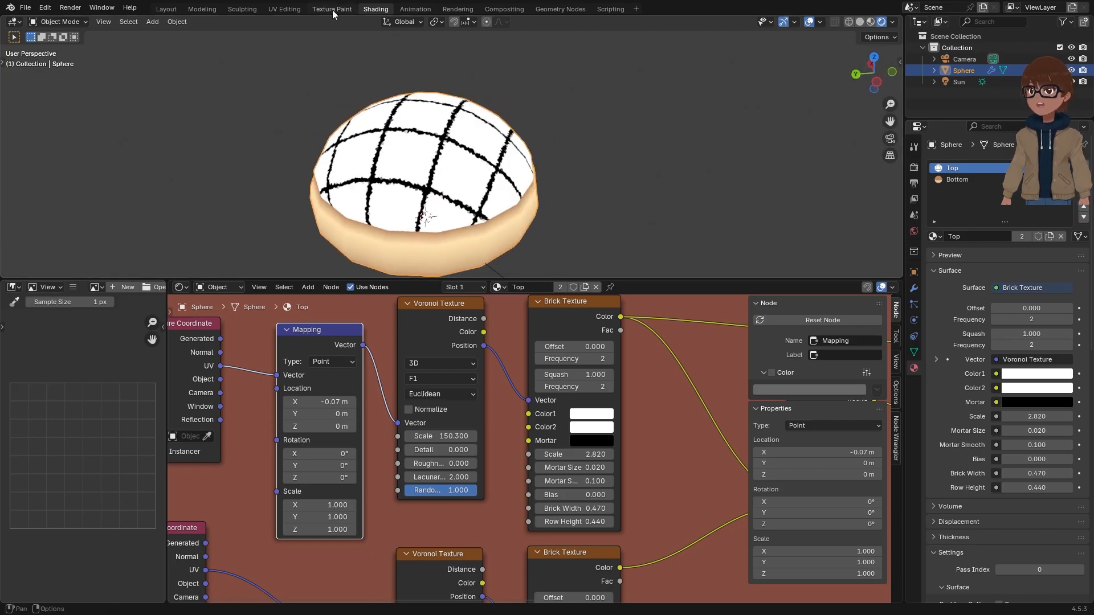
Step: Switch to the UV Editing workspace, show the bun with Rendered shading, and select the faces assigned to the Top material
left_click(285, 9)
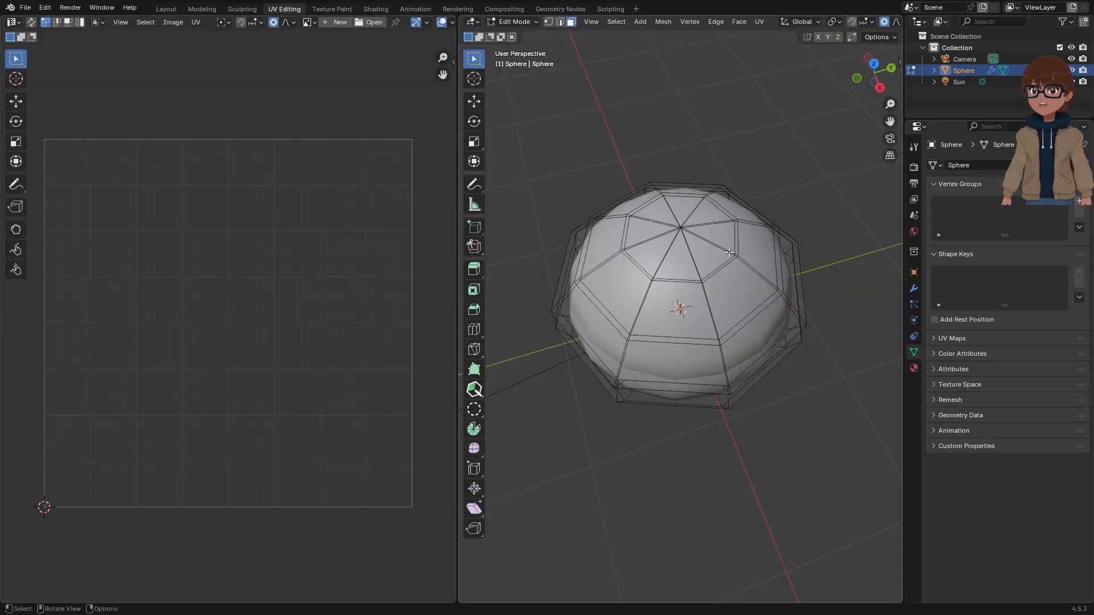
middle_click_drag(730, 252, 753, 231)
key("z")
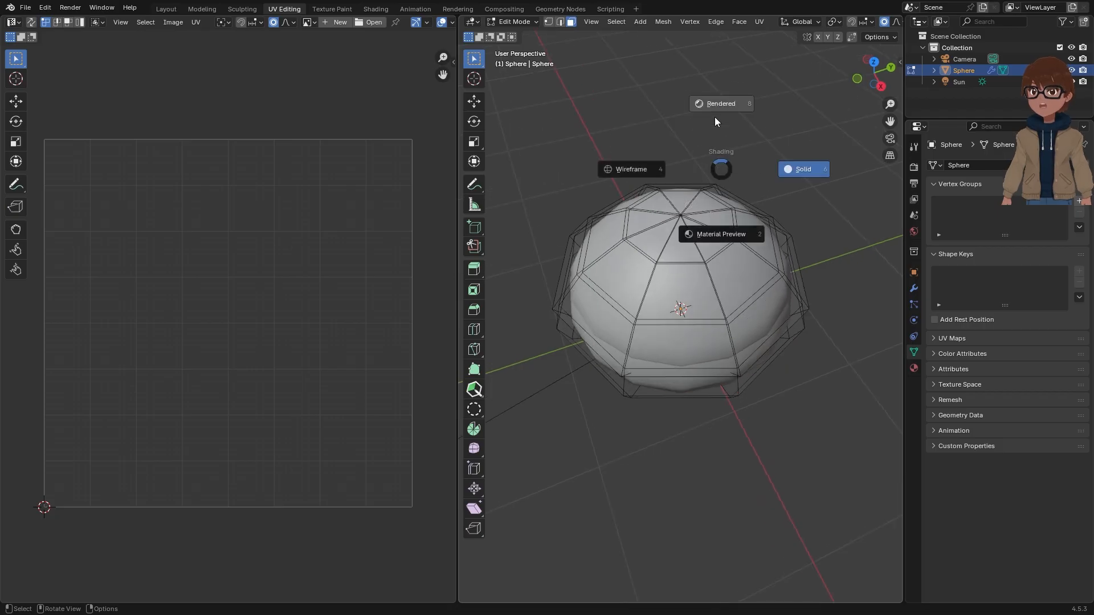
left_click(655, 229)
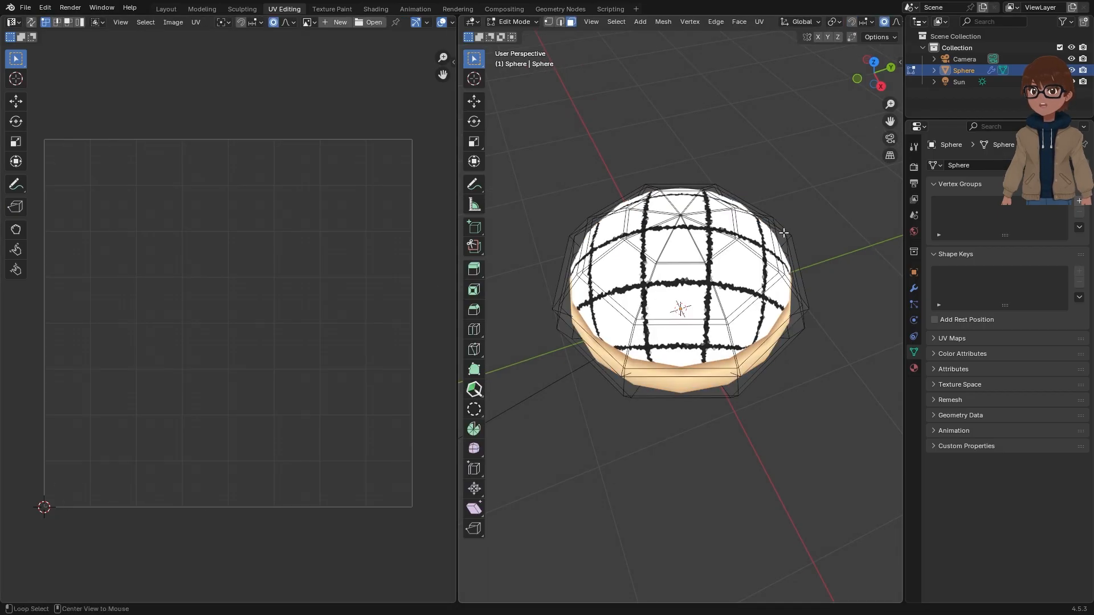
left_click(913, 368)
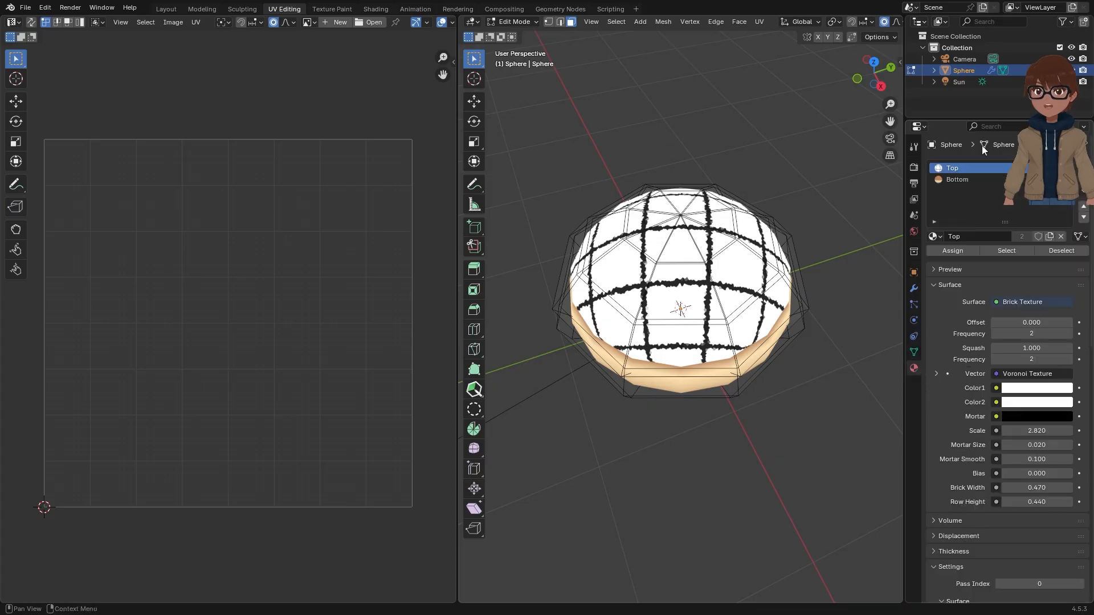
left_click(1007, 251)
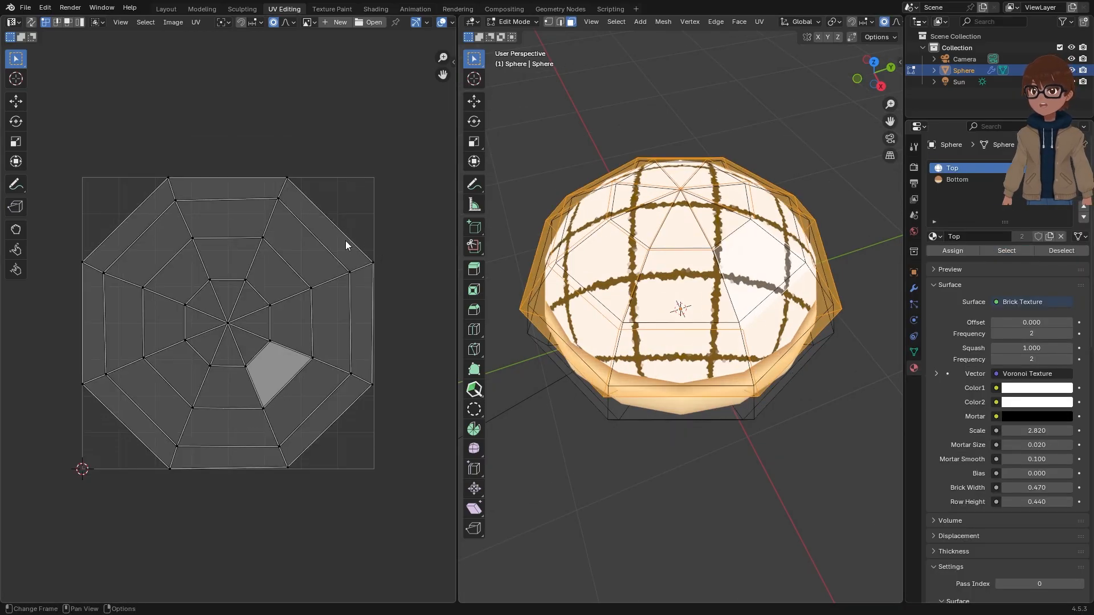
Step: Edge-slide the UV loop just inside the outer boundary and check the grid lines near the bun's rim
left_click(334, 253, "alt")
key("g")
key("g")
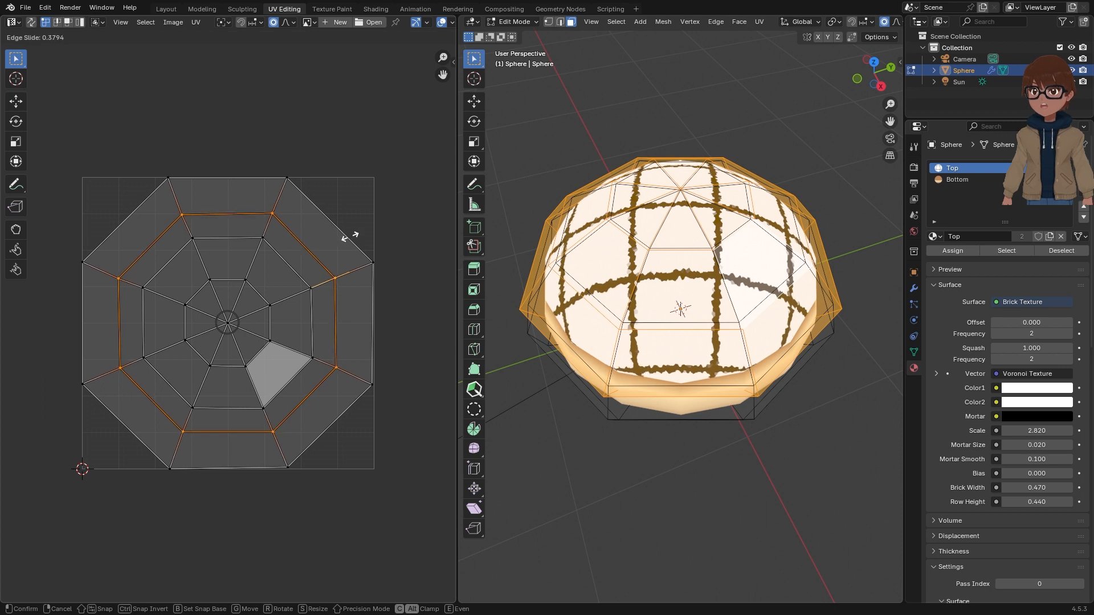
left_click(356, 236)
mouse_move(484, 222)
middle_mouse_down()
mouse_move(502, 217)
mouse_move(491, 212)
middle_mouse_up()
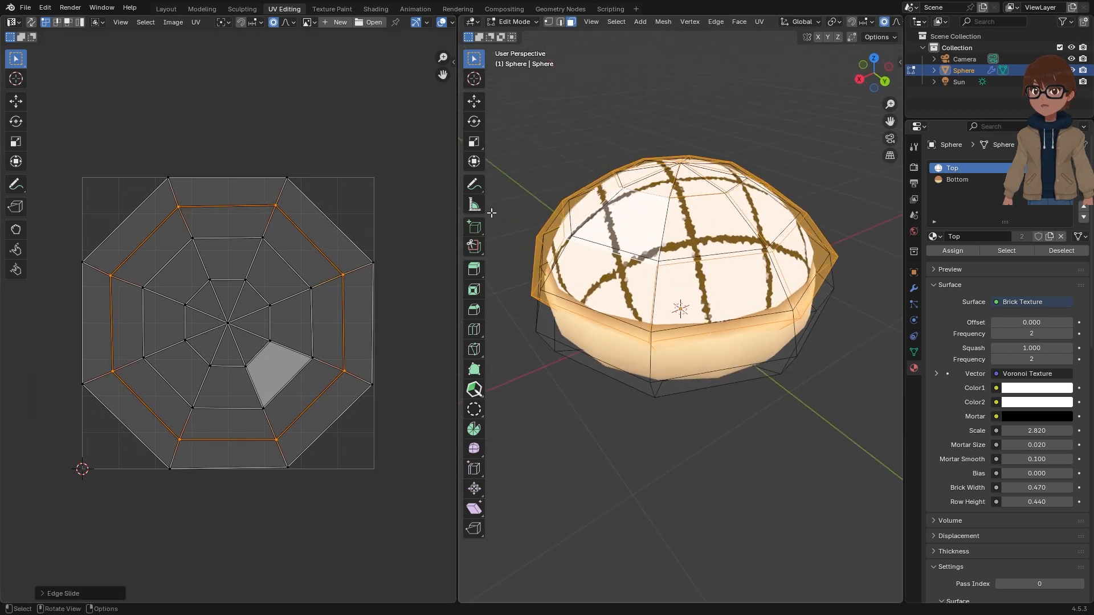
Step: Select the outermost UV loop and scale it outward beyond the UV square, checking the grid on the bun
left_click(351, 239, "alt")
key("g")
key("g")
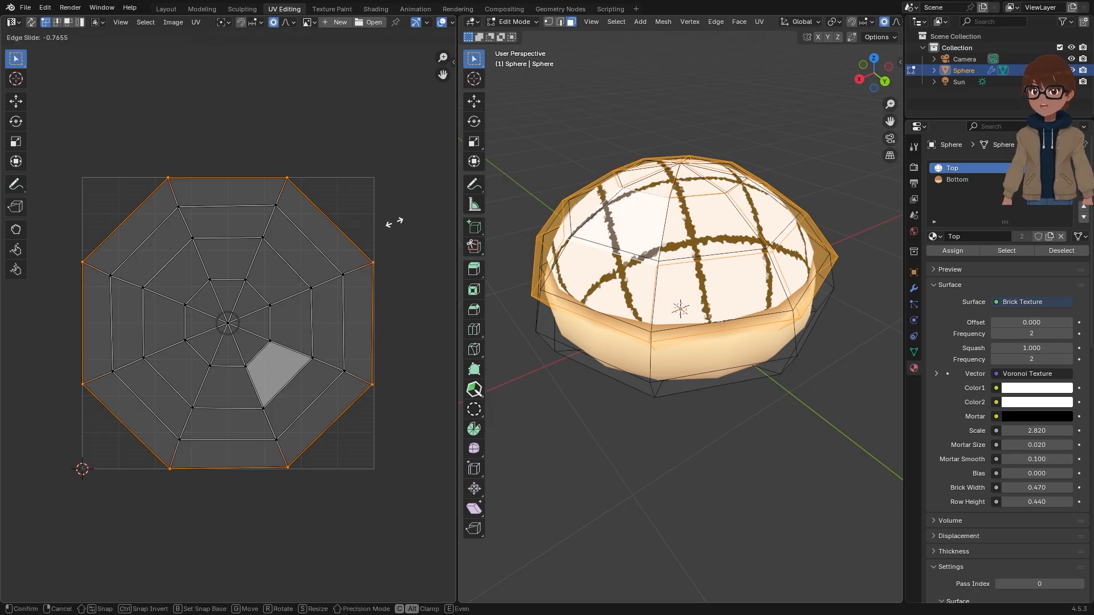
left_click(393, 222)
key("s")
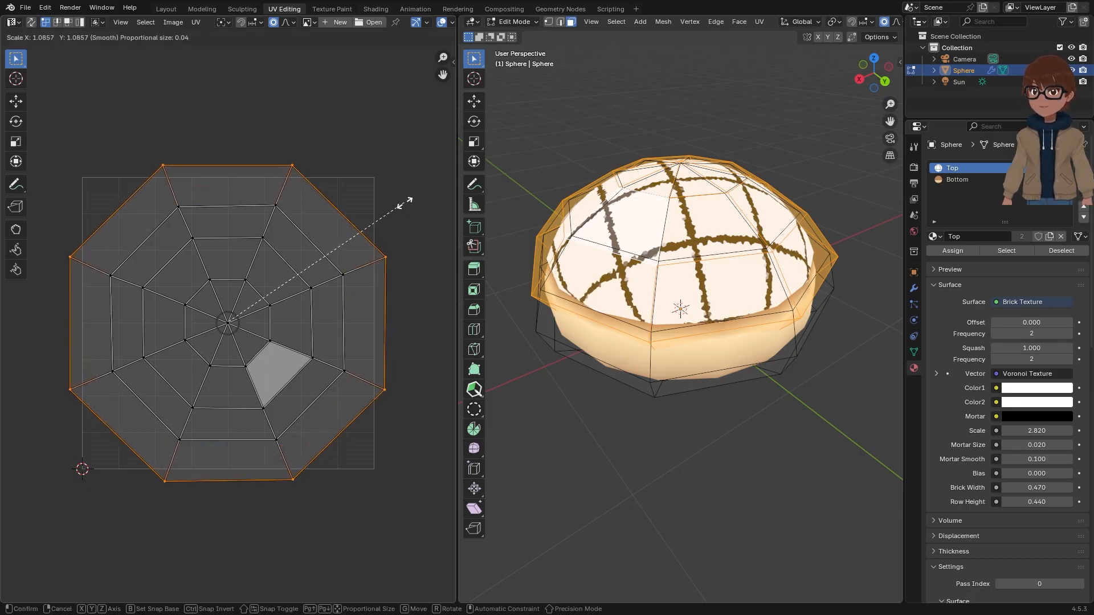
left_click(417, 171)
middle_click_drag(707, 193, 501, 191)
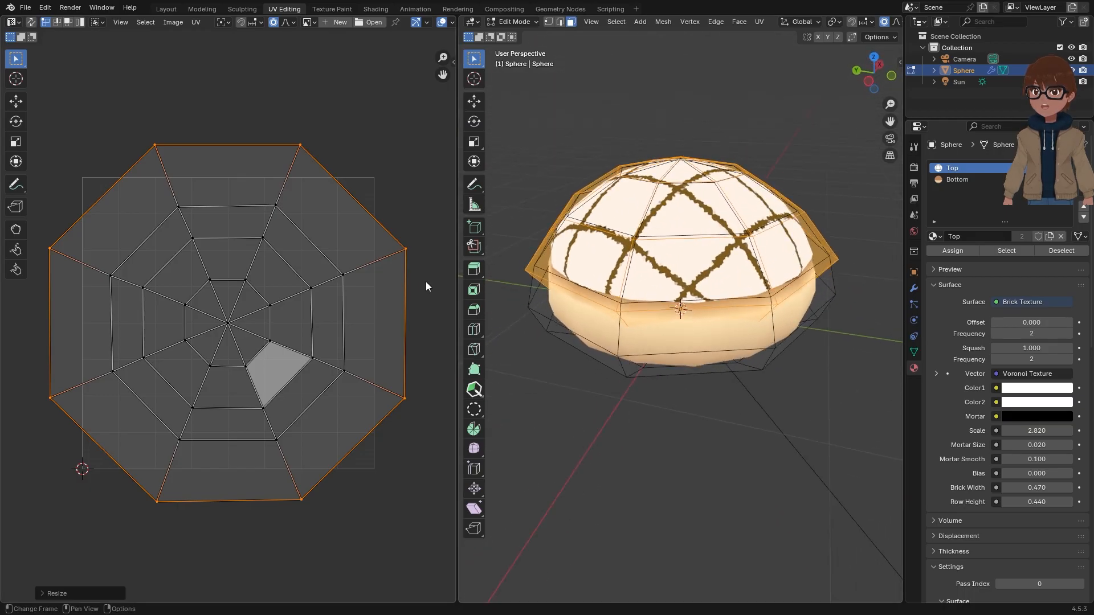
Step: Scale the UV loop just inside the outer boundary by about 0.88, leave Edit Mode, and return to the Shading workspace
left_click(334, 259, "alt")
key("s")
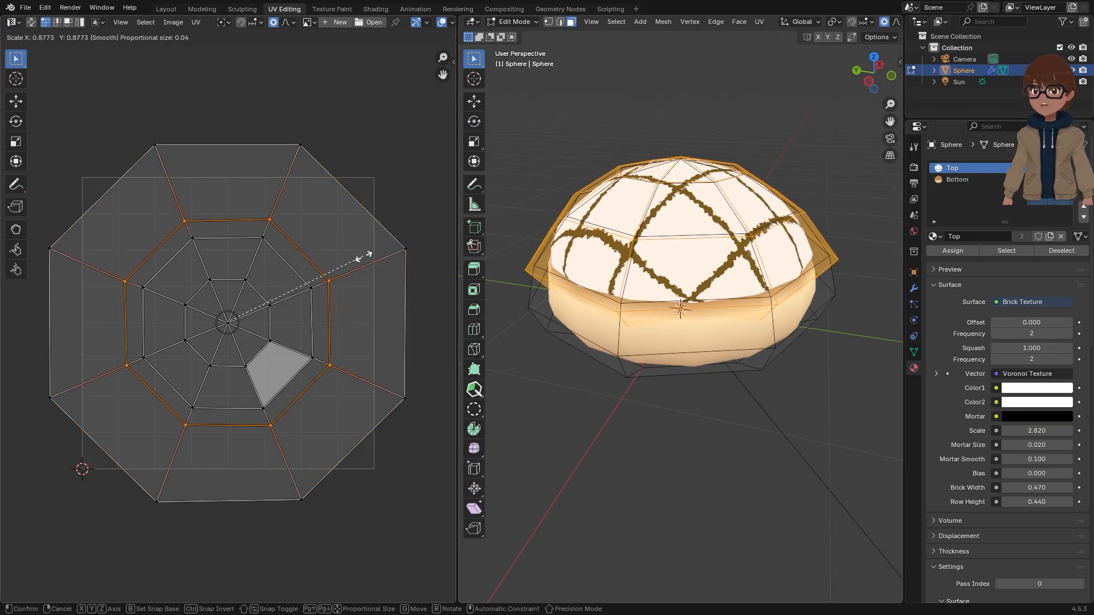
left_click(370, 254)
middle_click_drag(706, 274, 830, 320)
key("Tab")
left_click(381, 9)
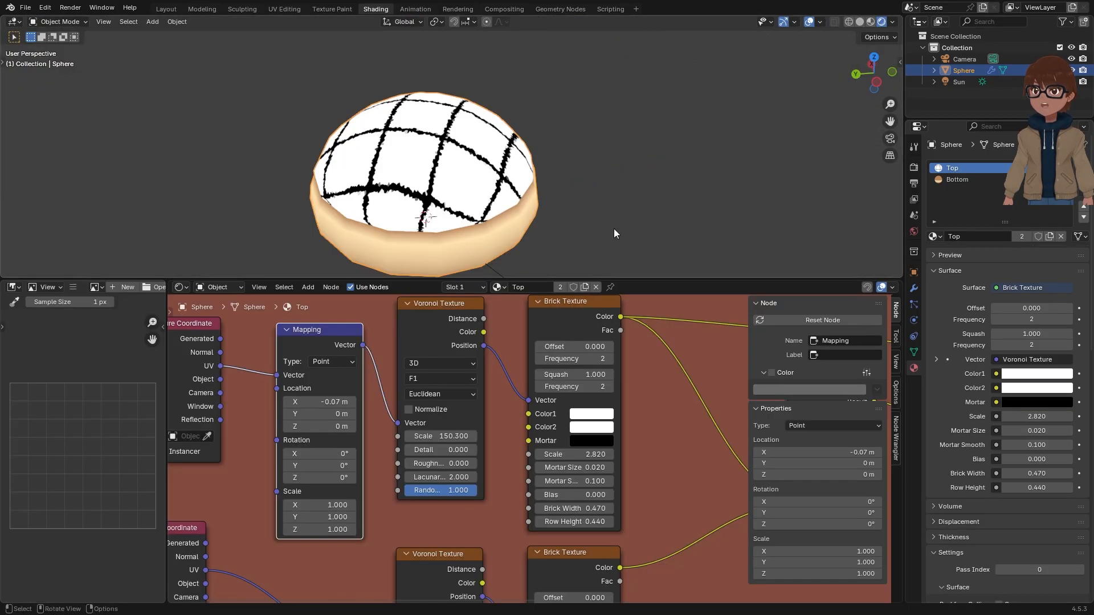
Step: Duplicate the Mapping node and insert the copy between the lower Texture Coordinate and the lower Voronoi Texture
scroll(655, 392, "down", 5)
middle_click_drag(637, 393, 542, 387)
scroll(542, 388, "up", 1)
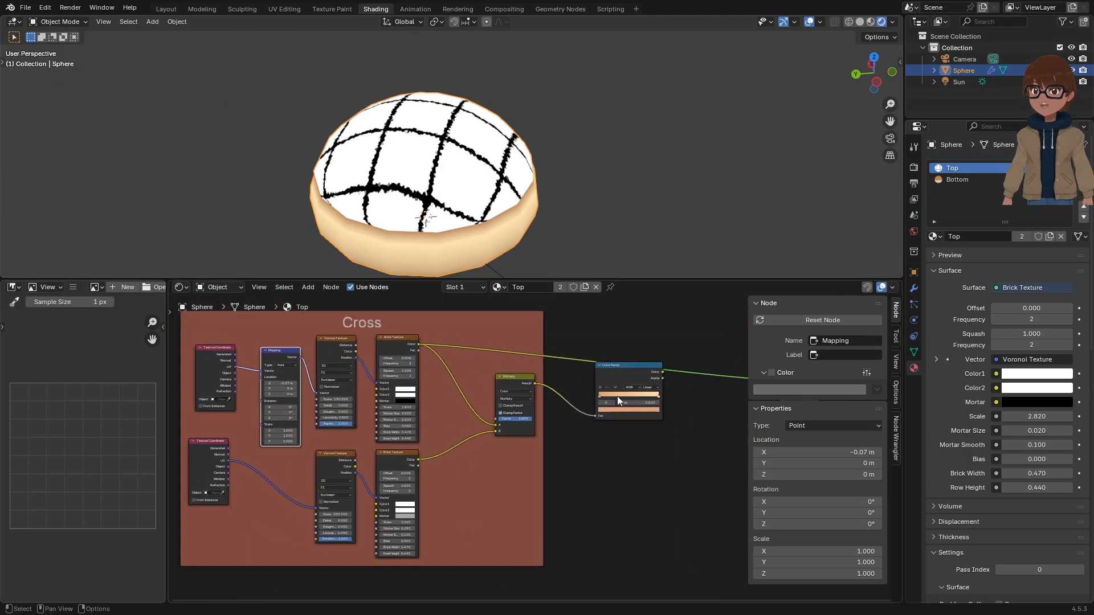
middle_click_drag(124, 382, 65, 371)
scroll(65, 371, "up", 1)
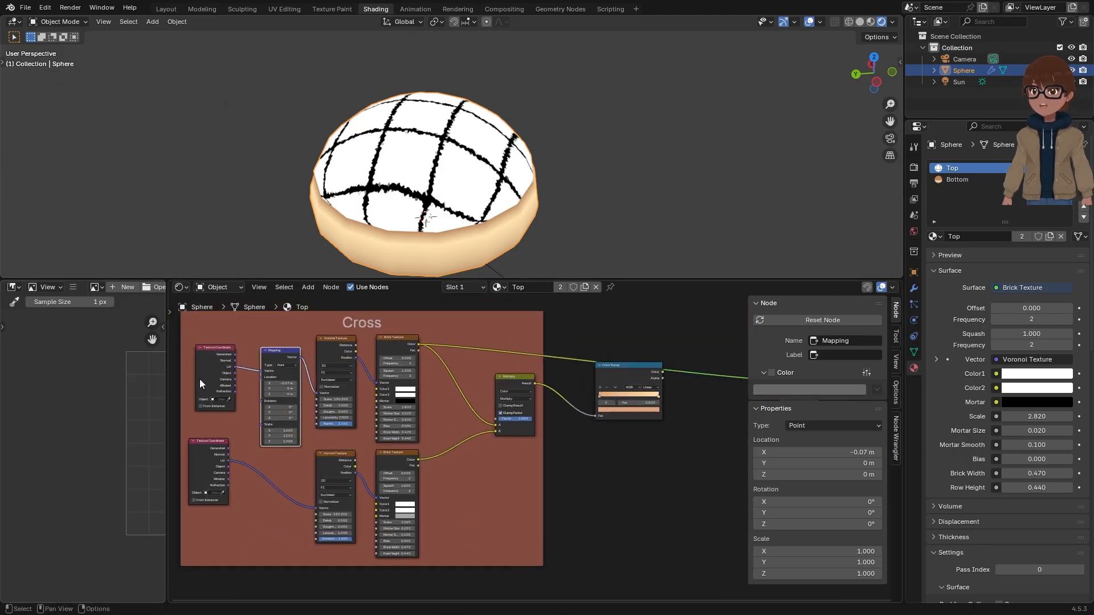
middle_click_drag(201, 378, 409, 375)
scroll(480, 357, "up", 6)
middle_click_drag(464, 315, 459, 323)
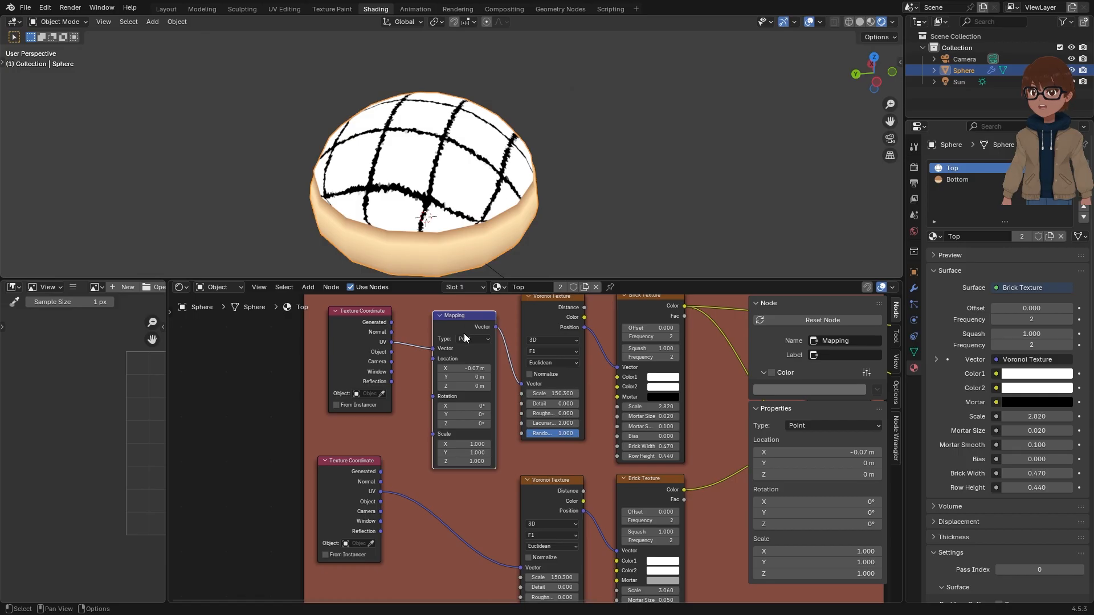
key("shift+d")
left_click(447, 502)
middle_click_drag(659, 474, 579, 451)
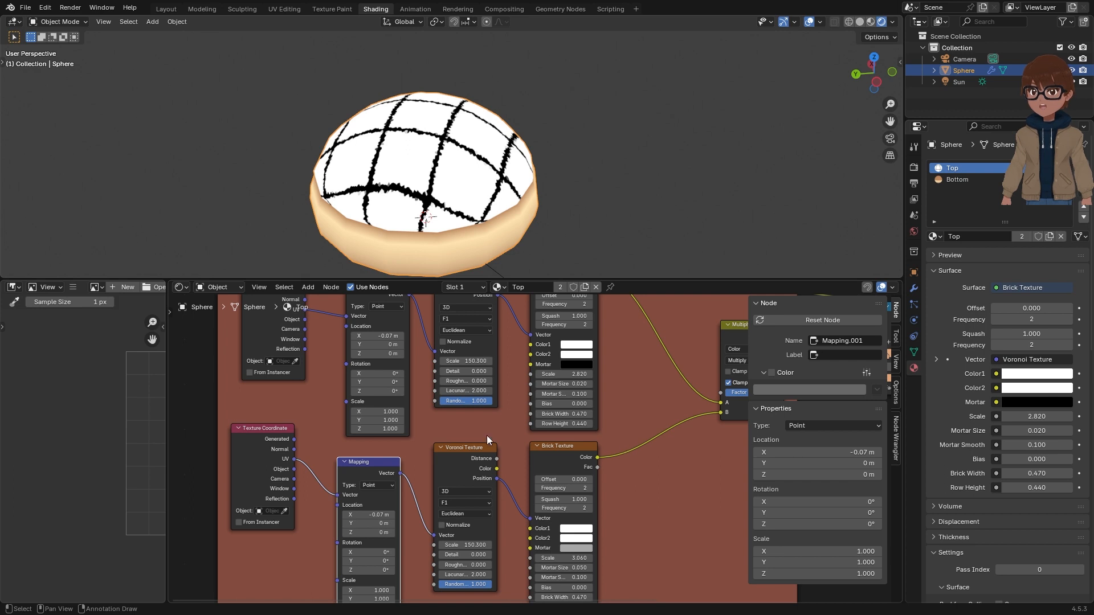
Step: Set the lower Brick Texture's Scale to 2.820
middle_click_drag(517, 478, 491, 468)
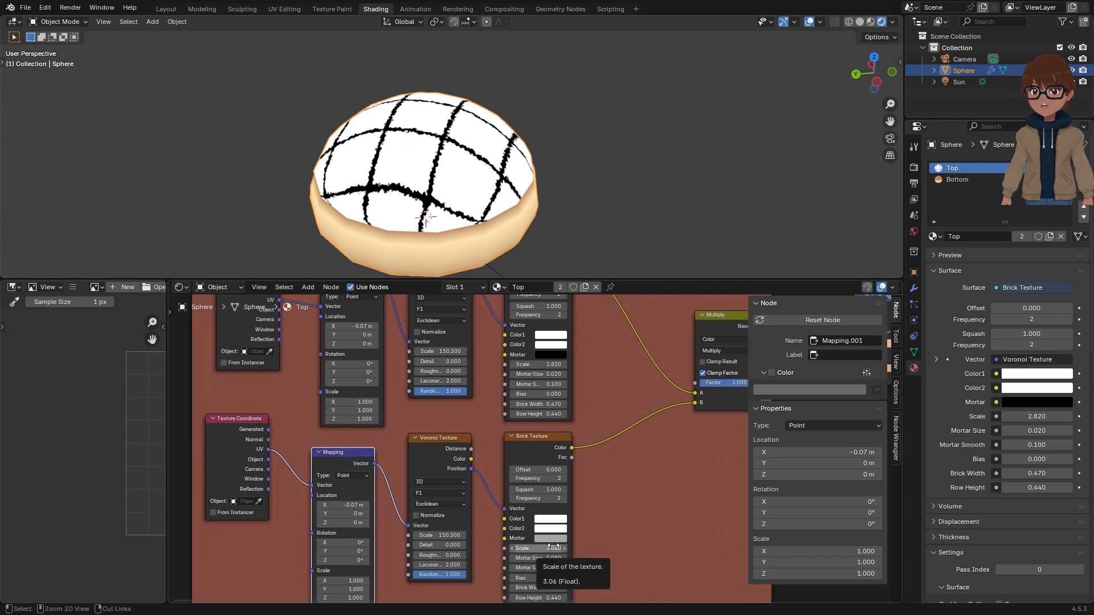
type("2.820")
mouse_move(608, 508)
middle_mouse_down()
mouse_move(607, 482)
mouse_move(604, 496)
middle_mouse_up()
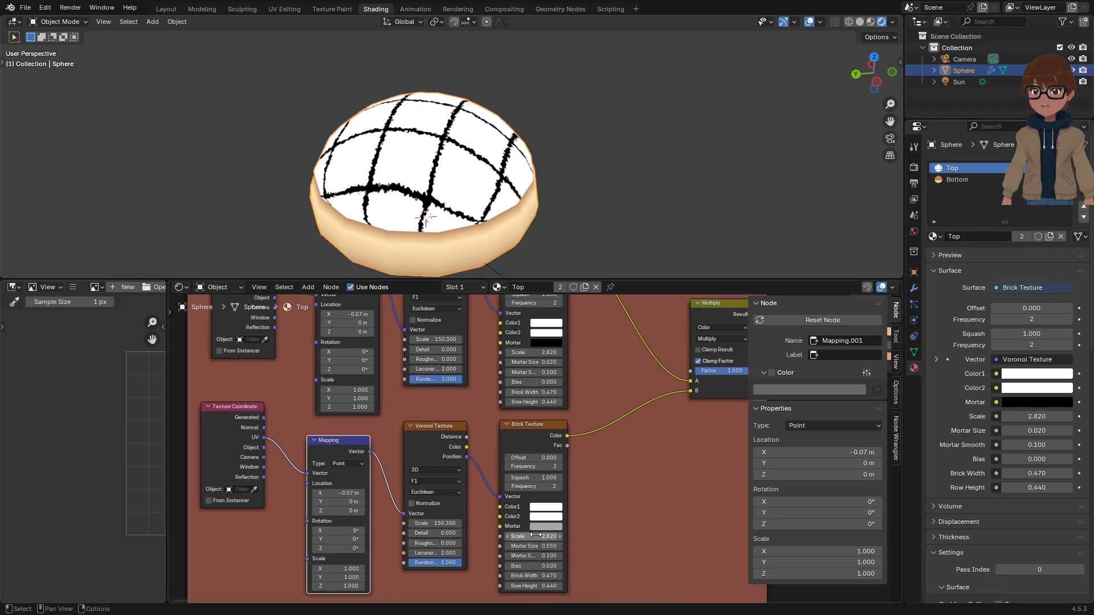
Step: Preview the Color Ramp's output on the bun and inspect the colored grid lines from around the side
middle_click_drag(741, 399, 507, 495)
scroll(507, 495, "down", 3)
left_click(587, 422, "ctrl+shift")
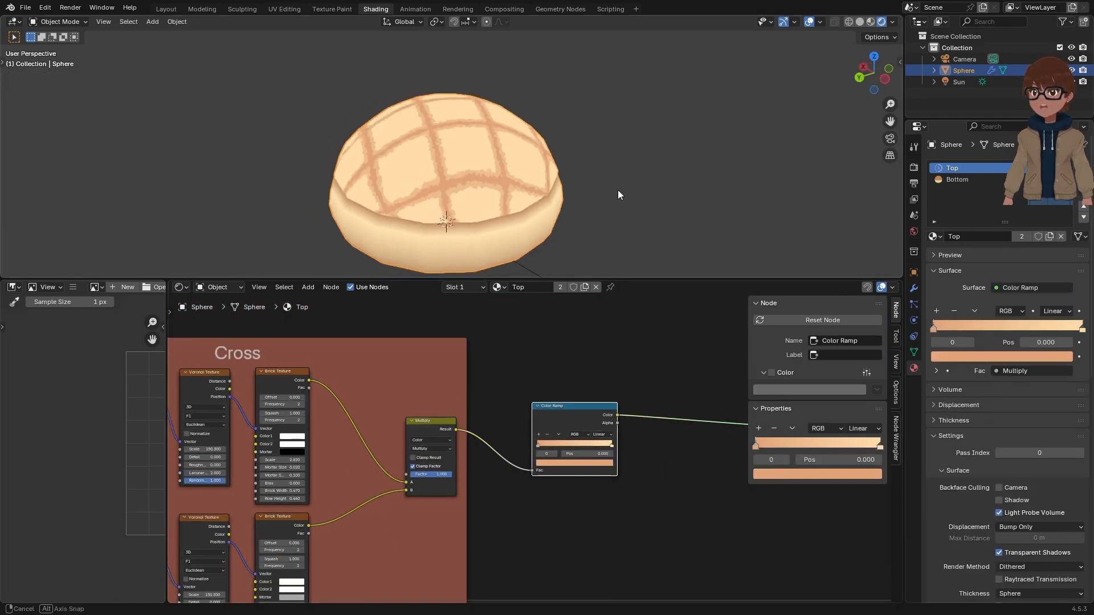
middle_click_drag(617, 190, 541, 221)
scroll(538, 450, "down", 1)
scroll(622, 171, "up", 2)
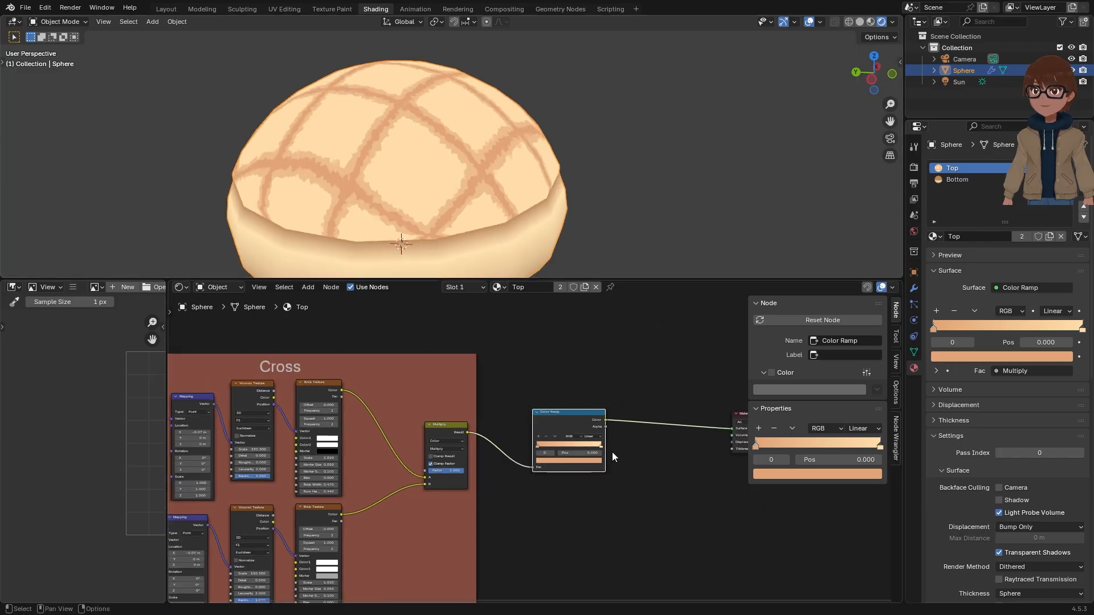
Step: Shift the Color Ramp's first stop to a slightly redder orange-brown and check the grid lines on the bun
scroll(610, 452, "up", 2)
left_click(528, 446)
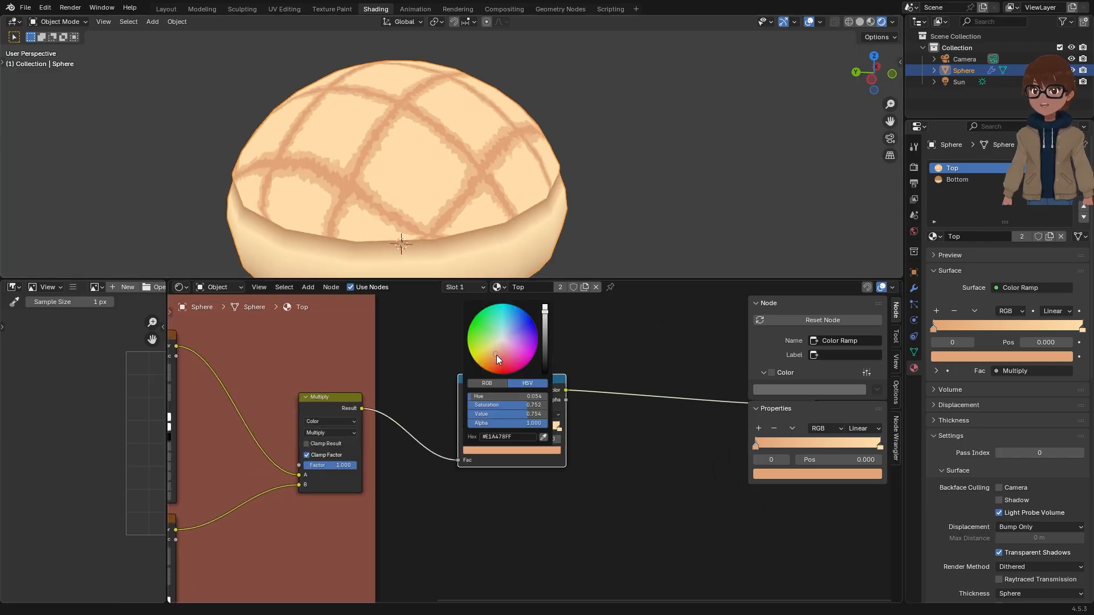
left_click_drag(497, 354, 496, 354)
middle_click_drag(599, 172, 635, 224)
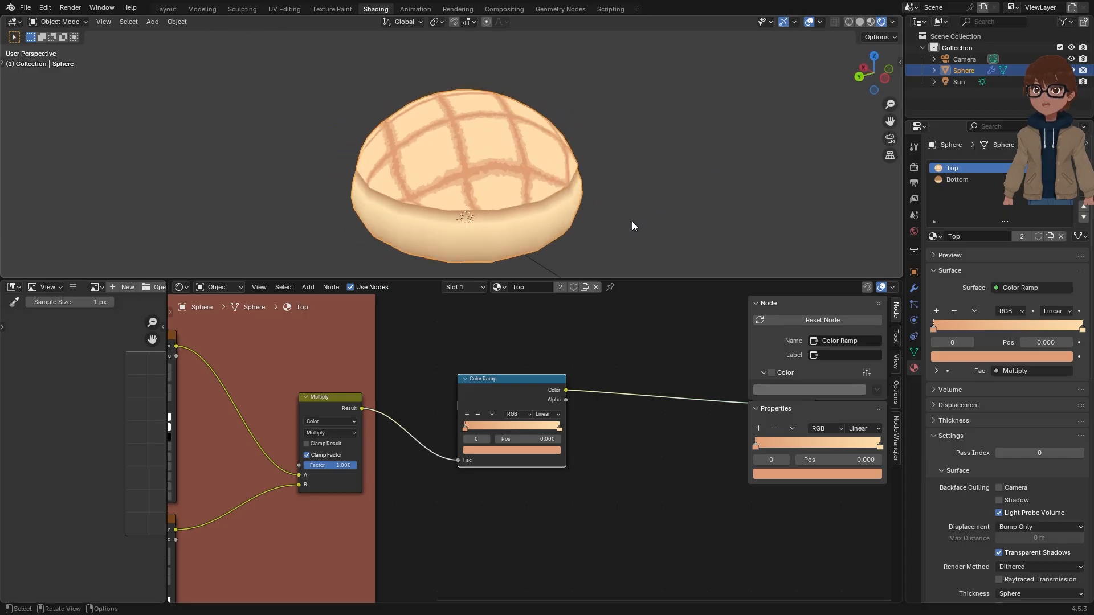
Step: Select the Bottom material slot to show its node setup
scroll(466, 403, "down", 3)
middle_click_drag(466, 403, 538, 360)
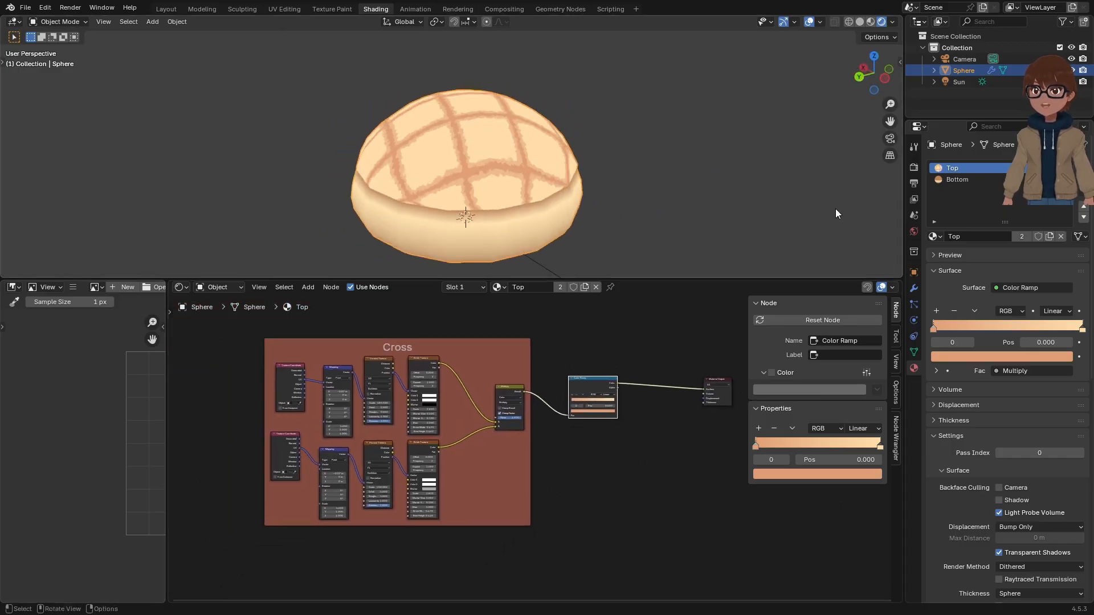
left_click(959, 178)
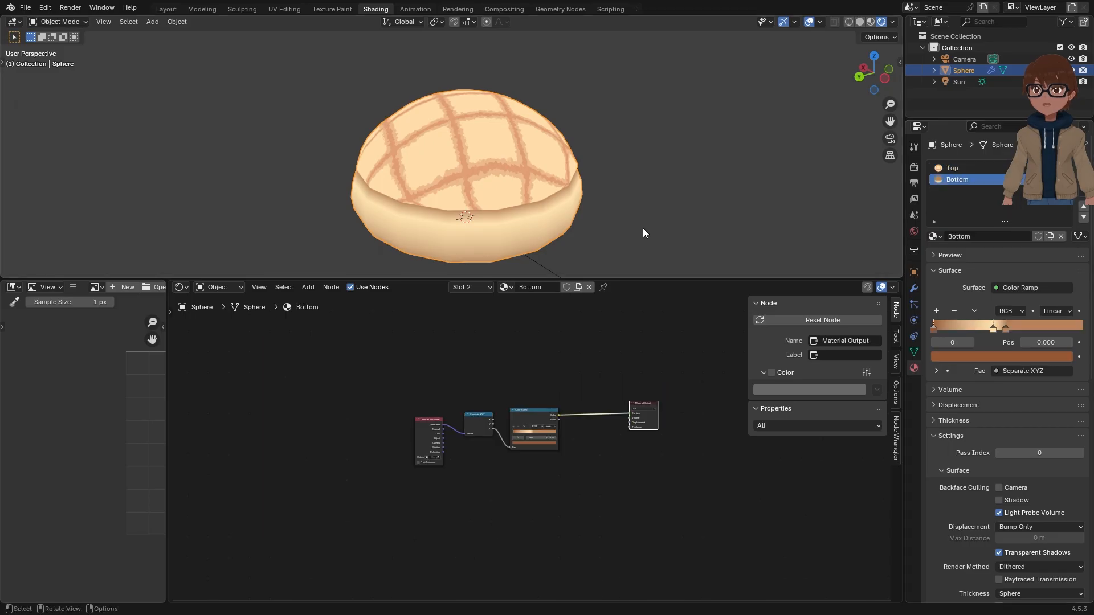
Step: Recolor the Bottom Color Ramp's stop at position 0.486 to a brighter, redder orange and check the bun's rim
scroll(590, 392, "up", 2)
scroll(571, 243, "up", 5)
scroll(570, 244, "down", 3)
middle_click_drag(566, 244, 563, 217)
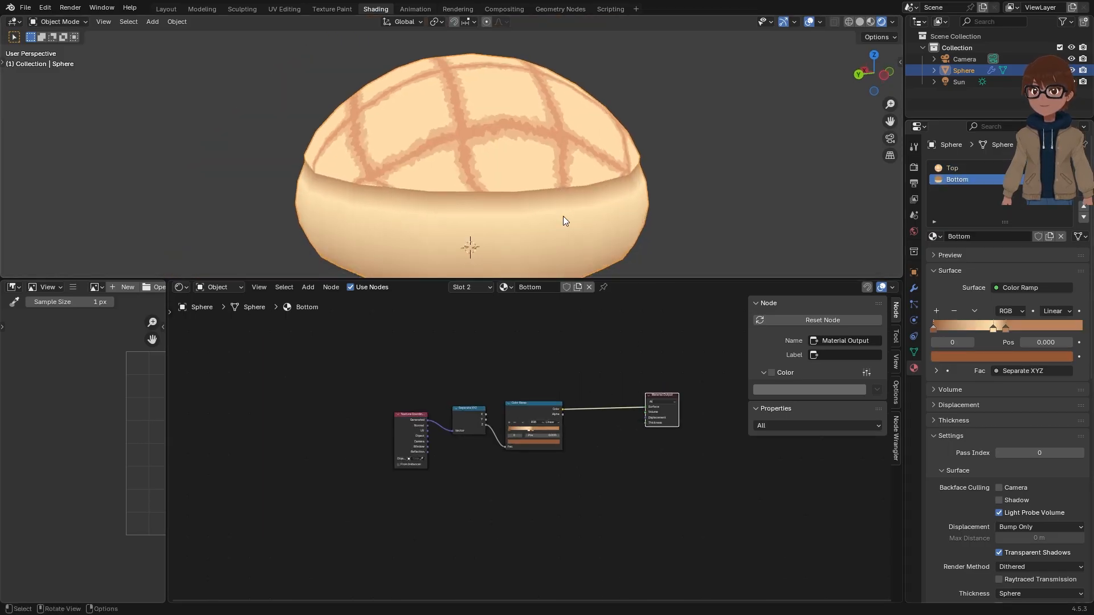
scroll(545, 412, "up", 2)
scroll(530, 414, "up", 1)
left_click(358, 405)
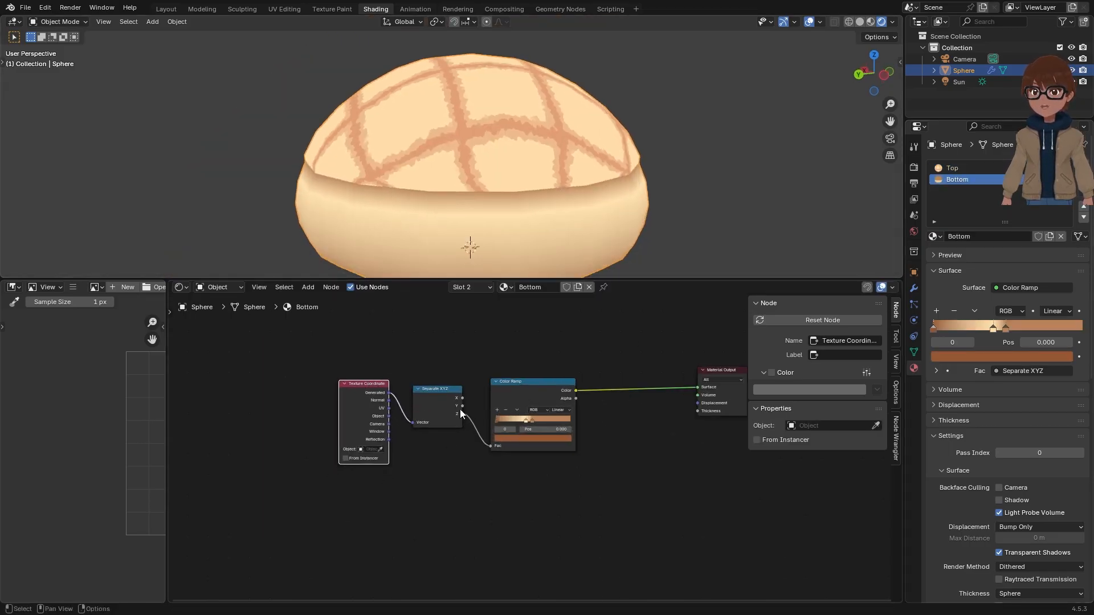
scroll(460, 409, "up", 2)
left_click(531, 408)
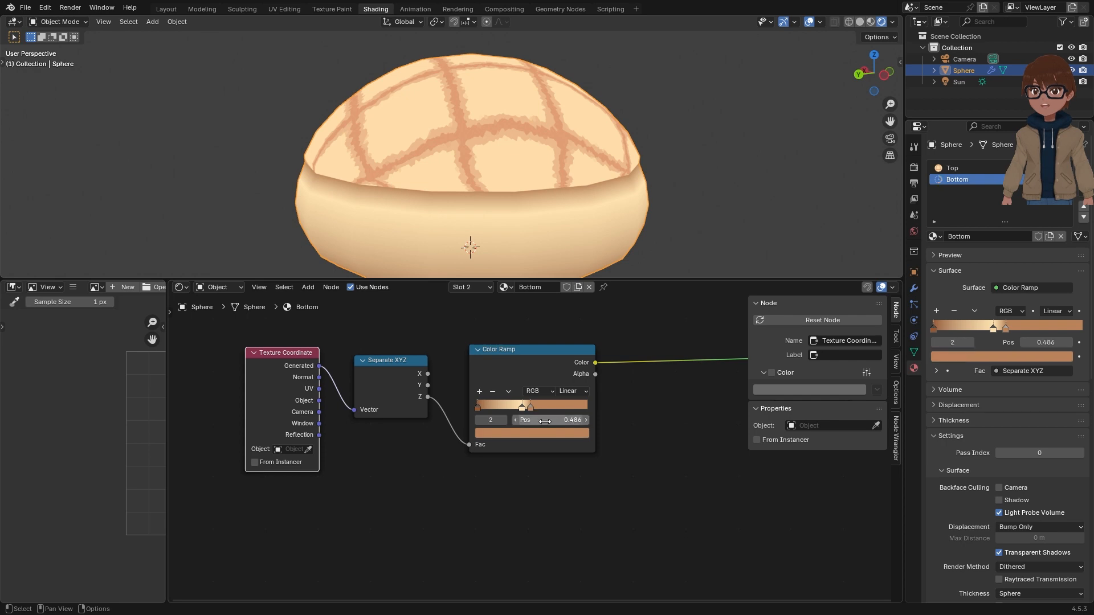
left_click(532, 433)
left_click_drag(513, 323, 511, 325)
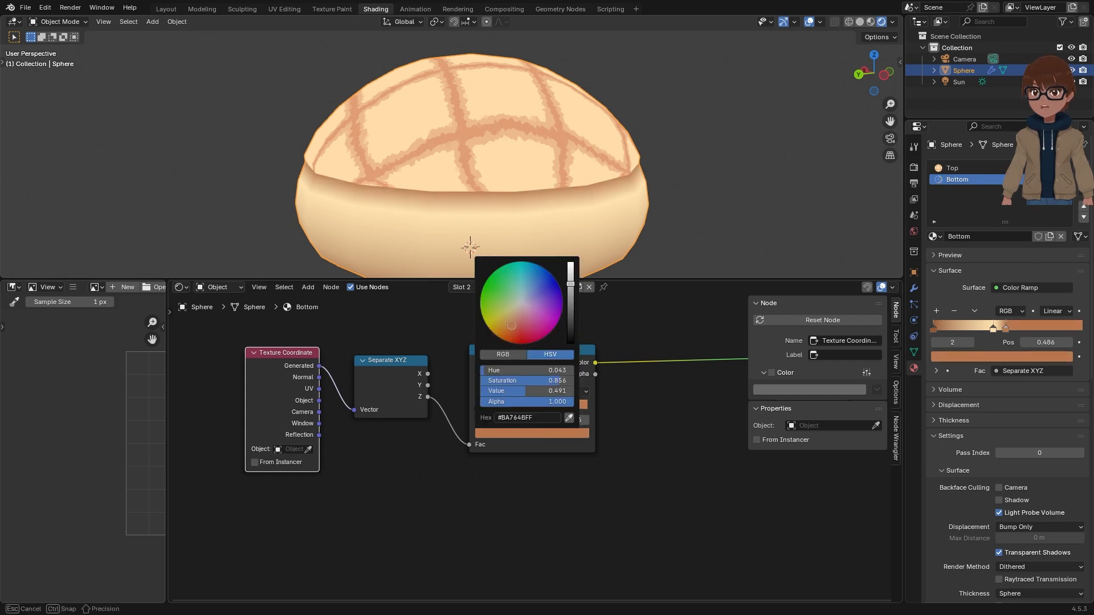
left_click_drag(570, 283, 571, 271)
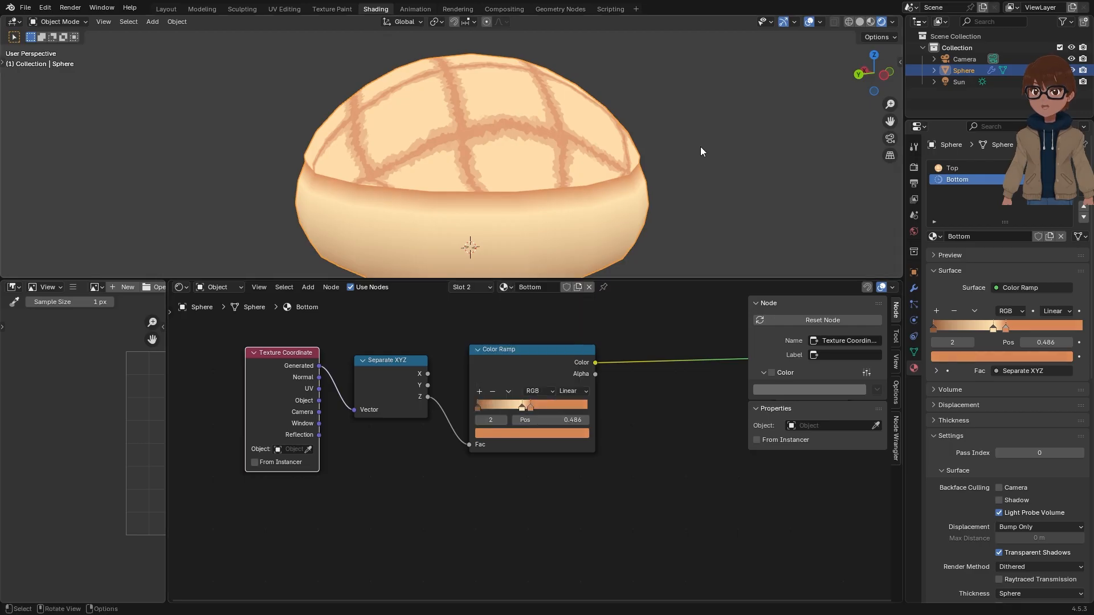
scroll(699, 146, "down", 3)
scroll(249, 378, "down", 1)
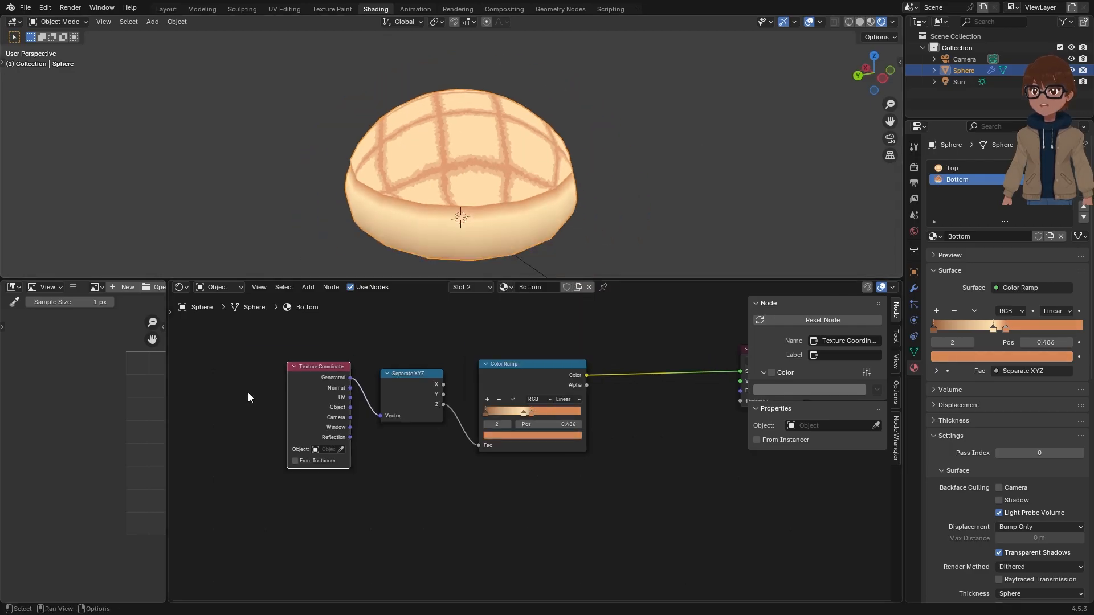
Step: Copy the Texture Coordinate, Separate XYZ and Color Ramp nodes from the Bottom material into the Top material, below its existing Color Ramp
left_click_drag(251, 340, 627, 506)
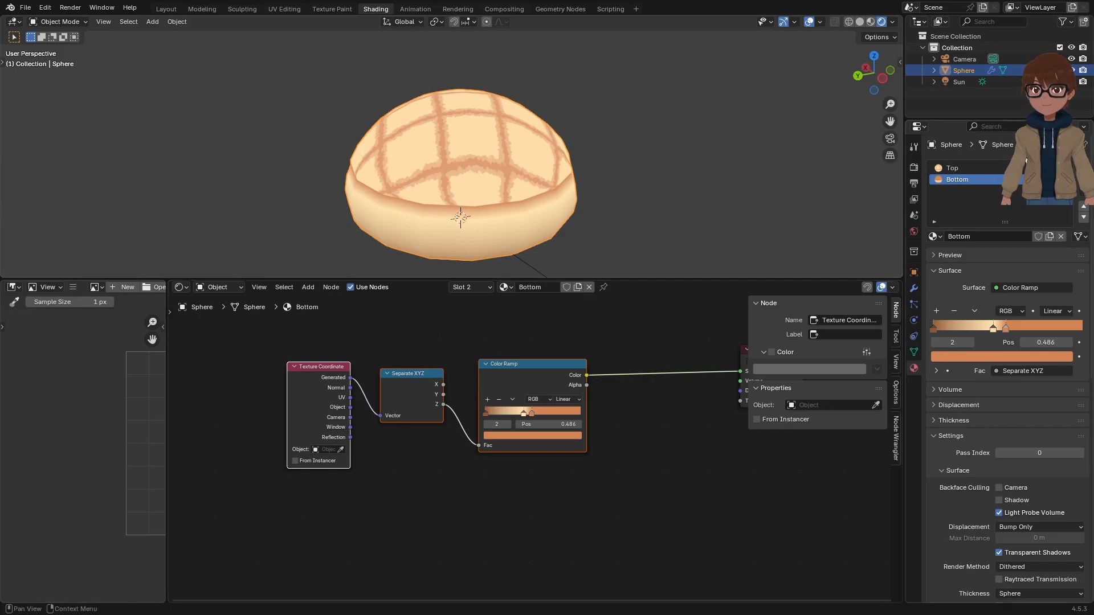
left_click(1006, 167)
scroll(602, 457, "down", 3)
middle_click_drag(621, 465, 589, 436)
key("ctrl+v")
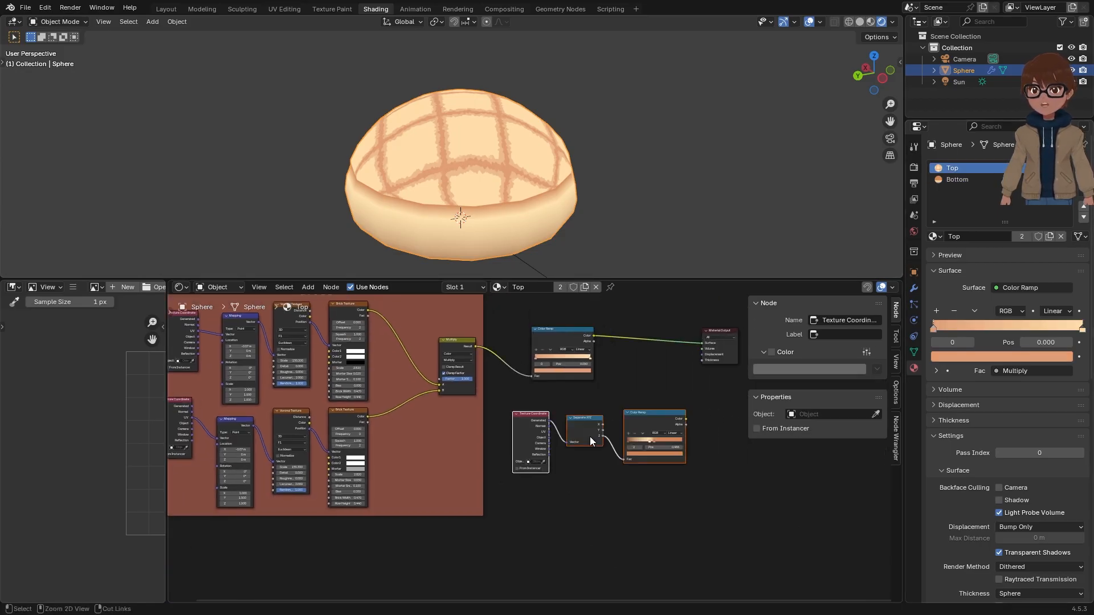
key("g")
left_click(609, 437)
left_click(623, 382)
Step: Move the Material Output and the grid's Color Ramp farther from the Cross frame to make room between the nodes
scroll(623, 383, "down", 2)
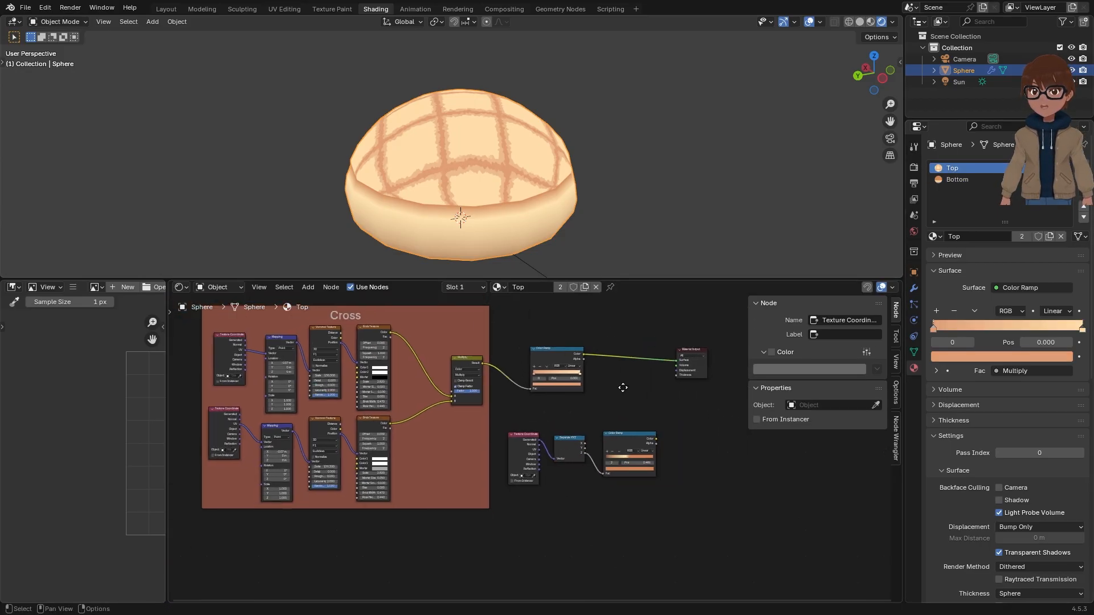
middle_click_drag(623, 385, 572, 407)
left_click_drag(652, 374, 814, 346)
scroll(569, 388, "up", 2)
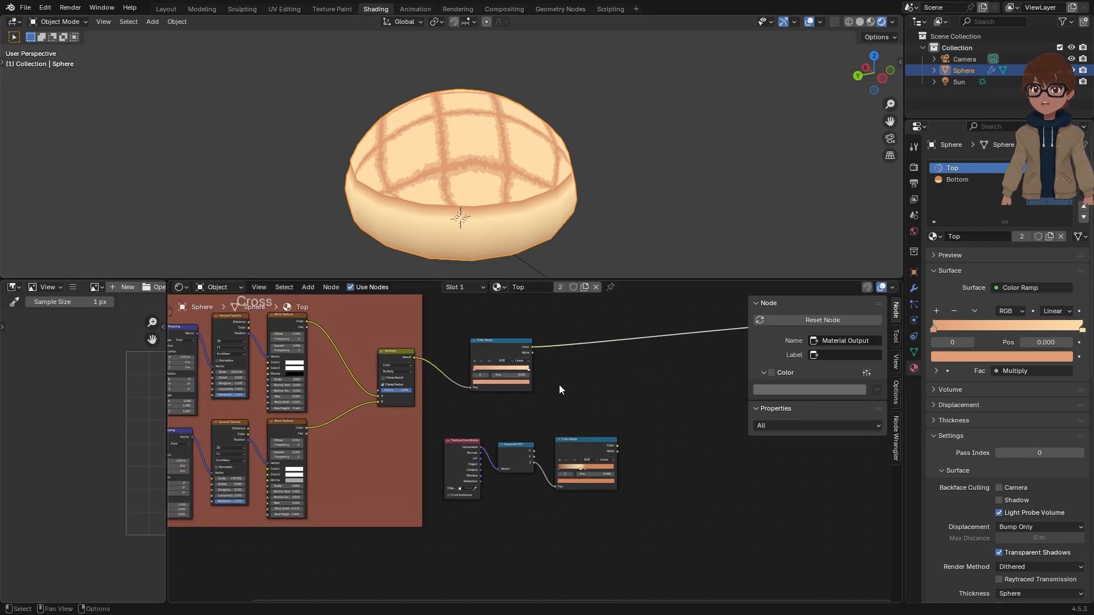
middle_click_drag(559, 385, 532, 411)
left_click_drag(470, 364, 565, 351)
scroll(562, 364, "up", 2)
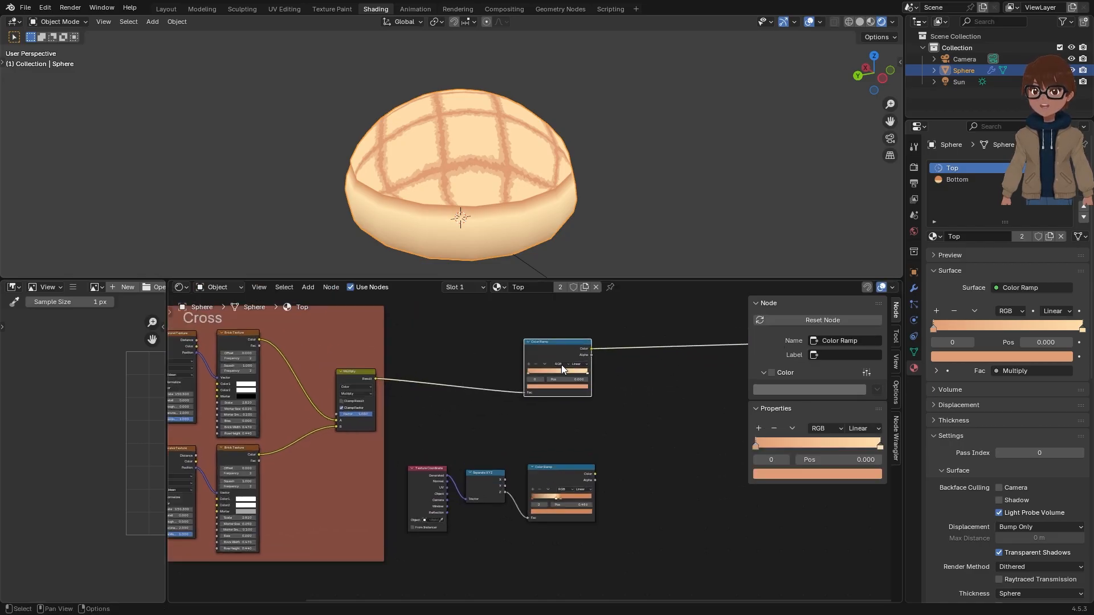
Step: Preview the pasted Color Ramp's output on the upper part of the bun
middle_click_drag(586, 226, 541, 211)
scroll(603, 214, "up", 3)
scroll(588, 224, "up", 1)
scroll(507, 435, "down", 1)
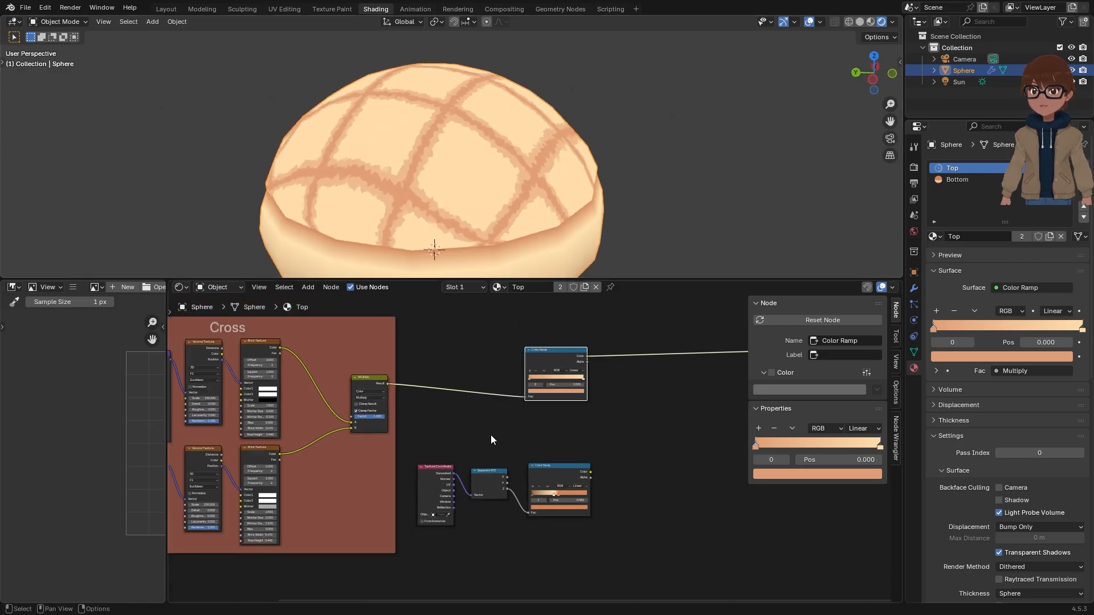
scroll(516, 452, "down", 1)
scroll(560, 428, "up", 3)
left_click(575, 479, "ctrl+shift")
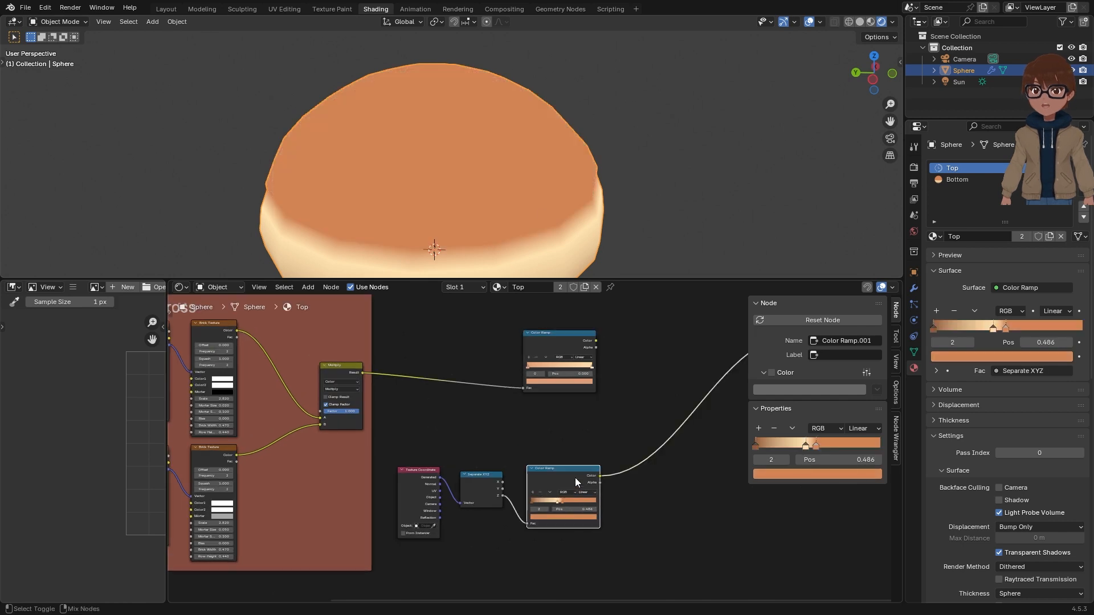
Step: Remove the orange stop from the pasted Color Ramp and move the light cream stop to position 1.000
scroll(544, 265, "down", 2)
scroll(580, 498, "up", 3)
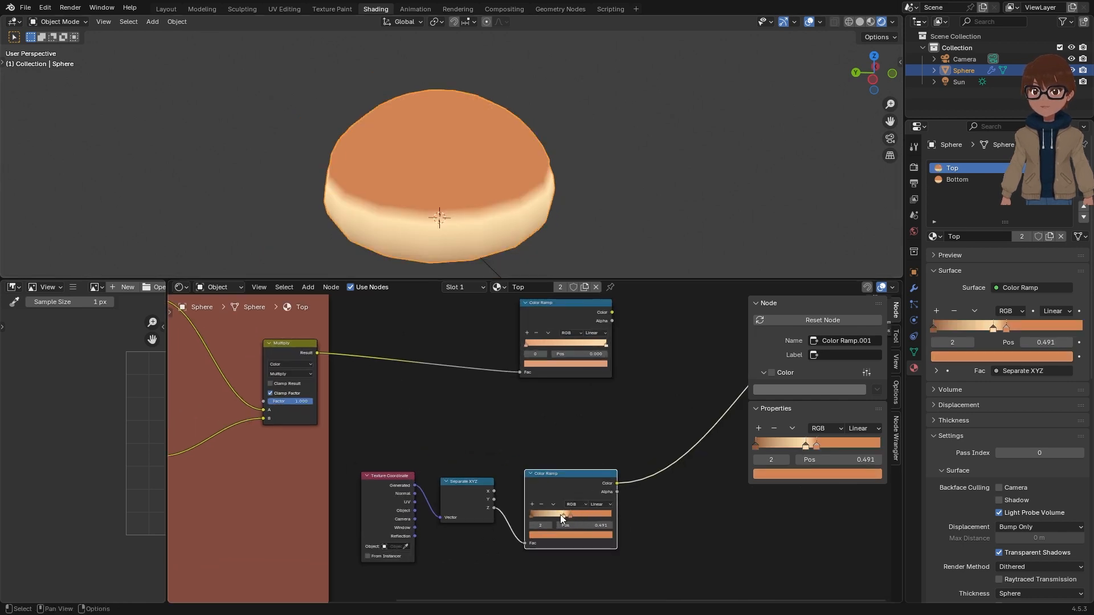
left_click(541, 507)
left_click_drag(568, 515, 607, 499)
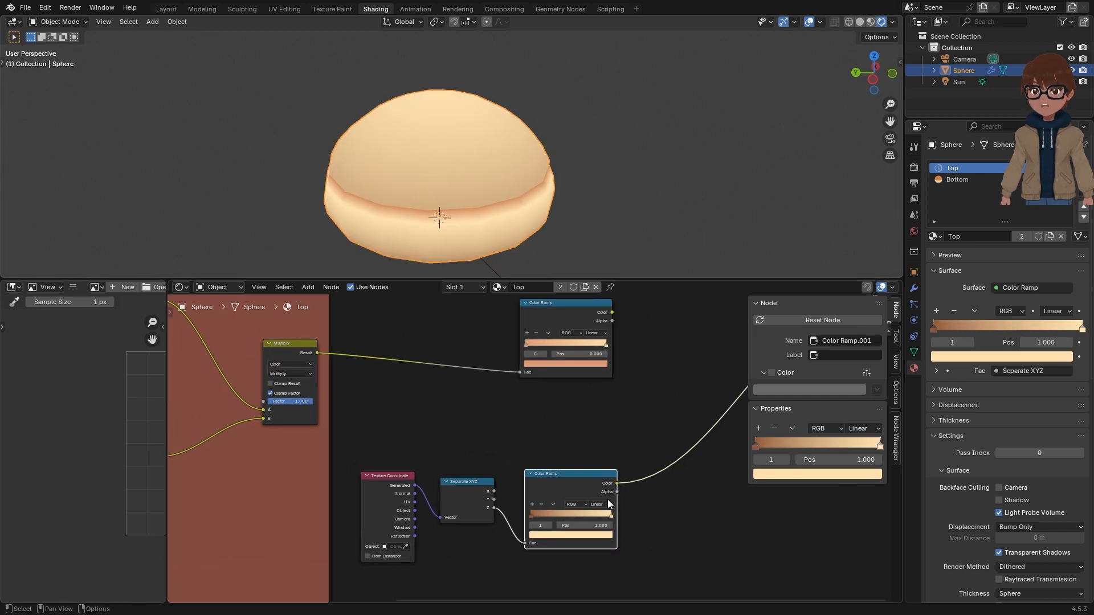
Step: Add a new stop between the brown and cream stops of the pasted Color Ramp
scroll(638, 547, "up", 2)
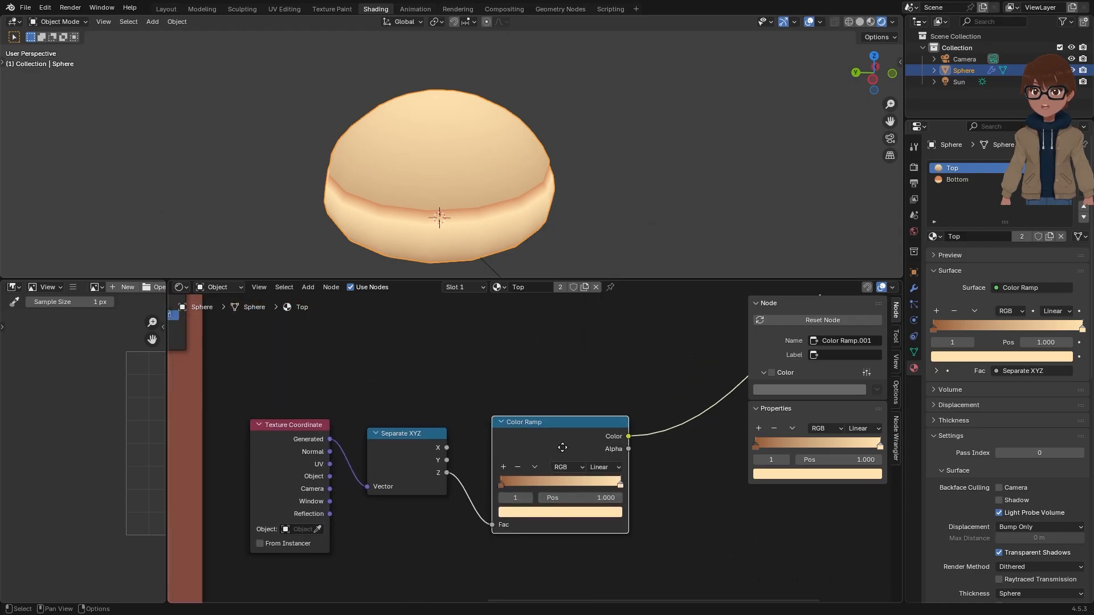
scroll(520, 484, "up", 3)
left_click(486, 521)
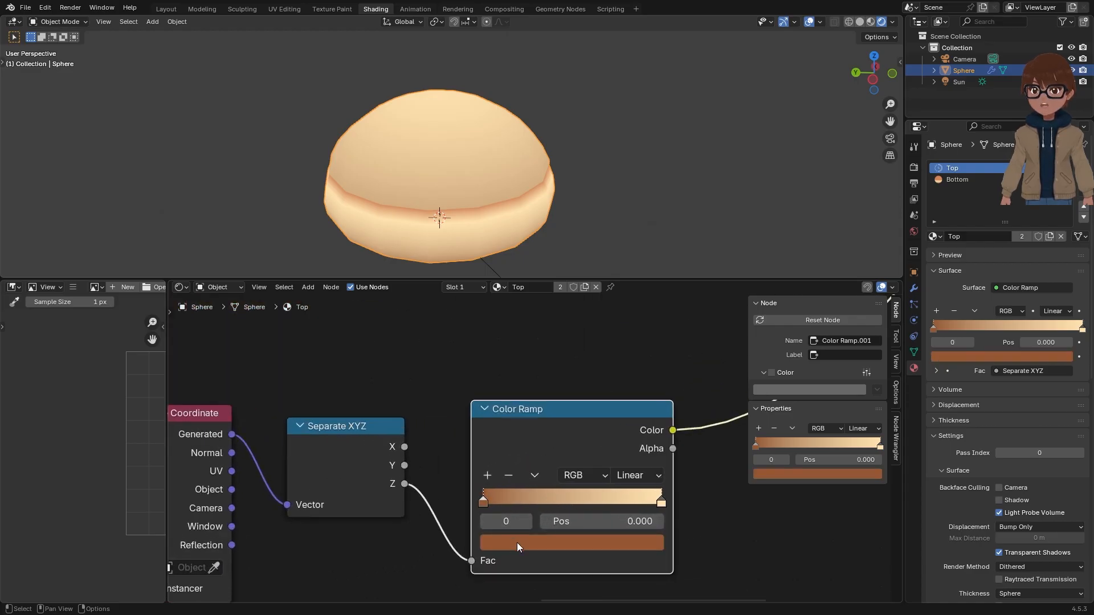
left_click(487, 476)
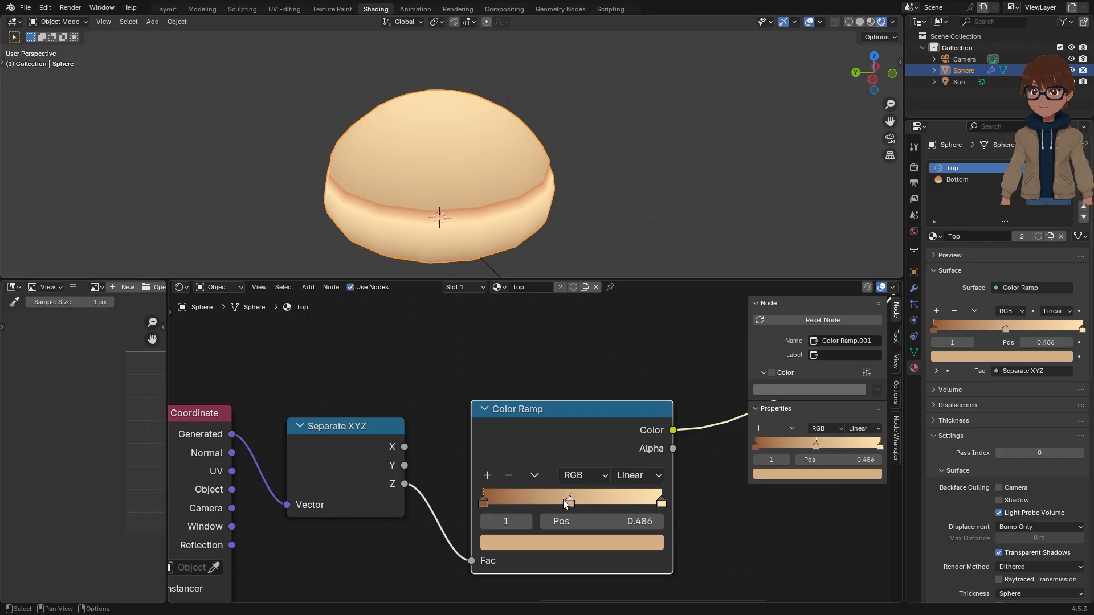
Step: Move the gradient Color Ramp's middle stop to position 0.205 and recolor it to a brighter, more saturated orange
left_click_drag(563, 500, 527, 504)
left_click(528, 545)
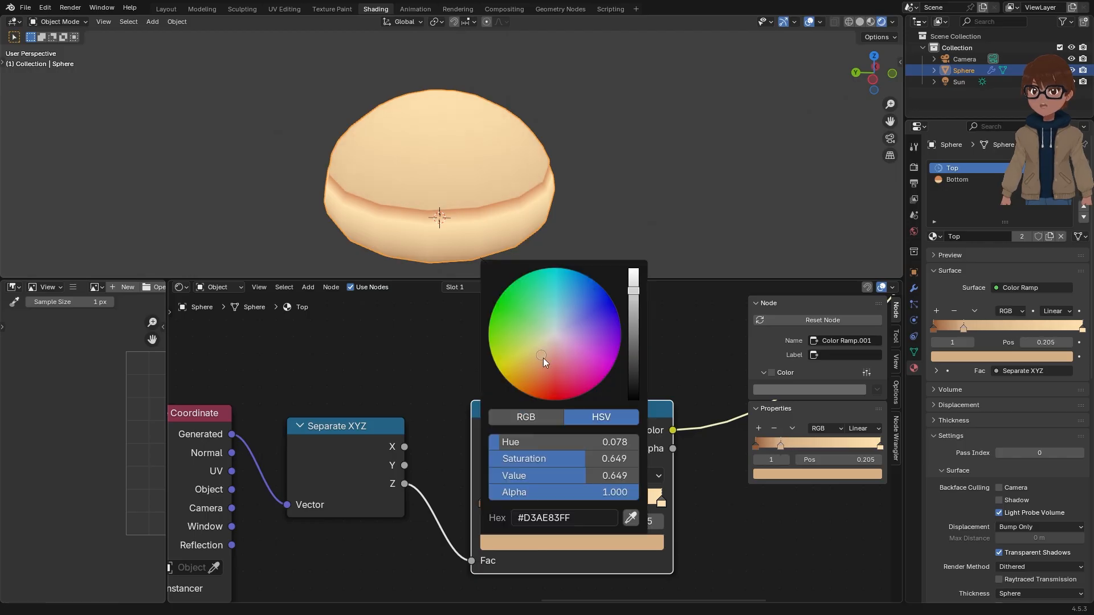
left_click_drag(542, 358, 541, 361)
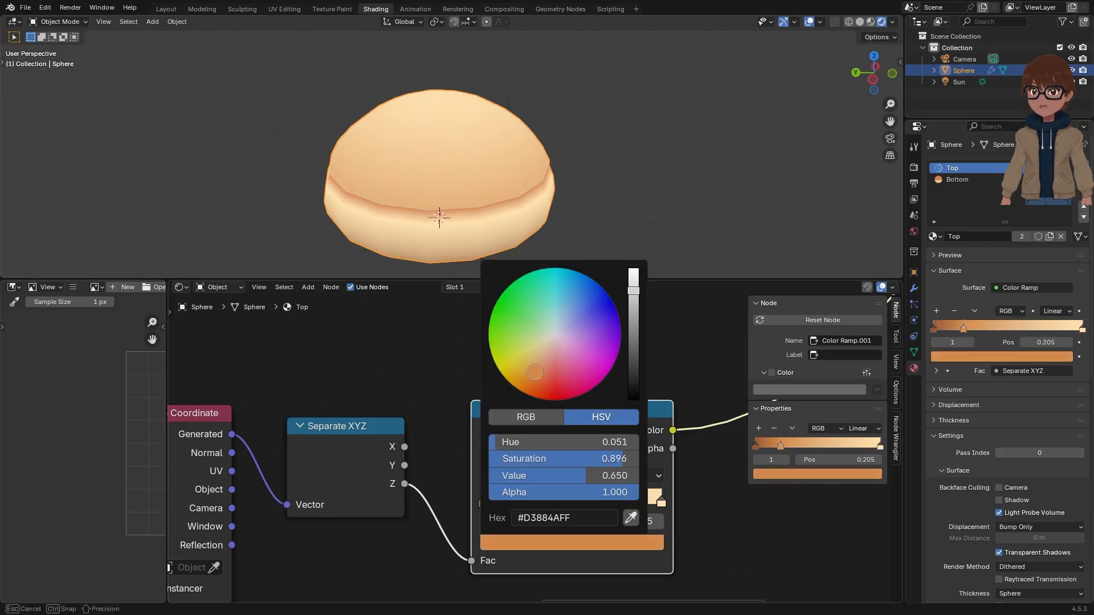
left_click_drag(633, 291, 633, 270)
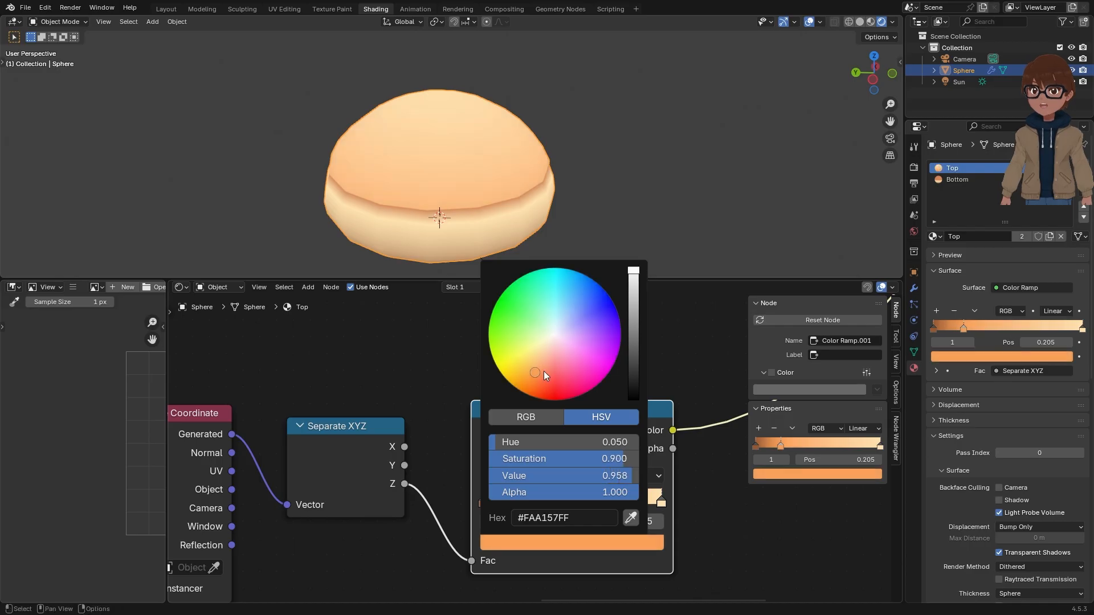
left_click_drag(544, 371, 535, 376)
scroll(489, 125, "up", 5)
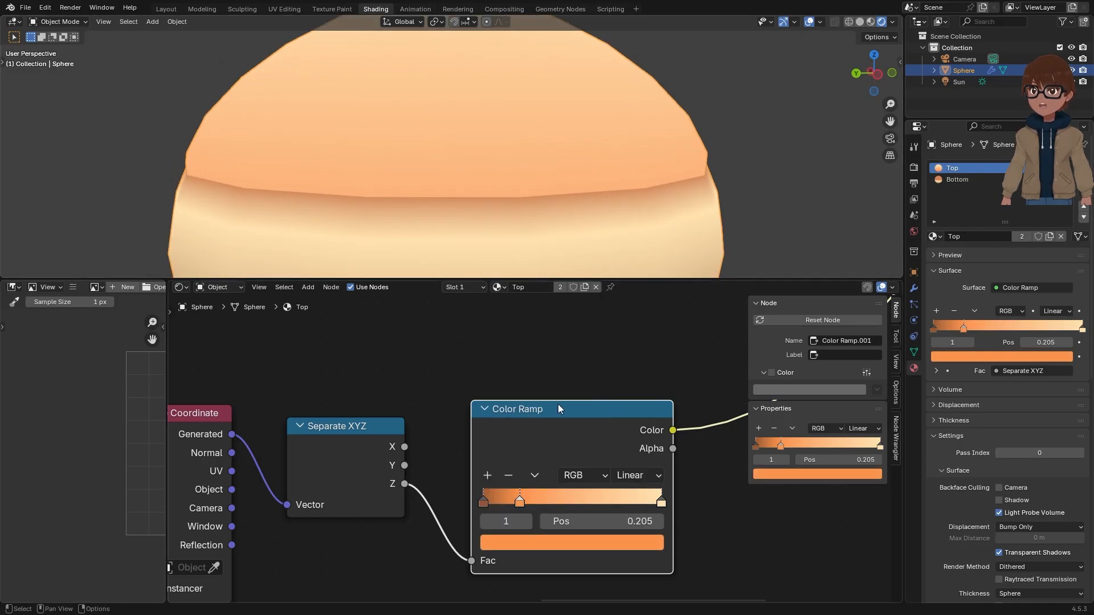
Step: Shift the gradient ramp's dark brown stop slightly inward and place the orange stop at position 0.295
left_click_drag(486, 497, 576, 496)
left_click_drag(538, 496, 553, 496)
key("ctrl+z")
key("ctrl+z")
key("ctrl+z")
scroll(640, 143, "down", 5)
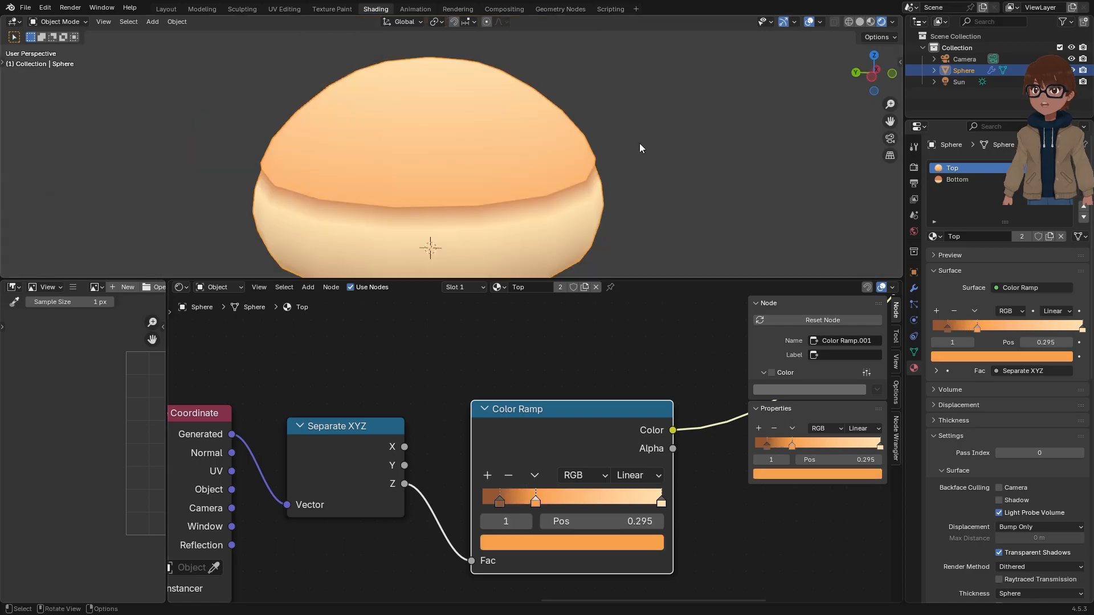
scroll(467, 374, "down", 2)
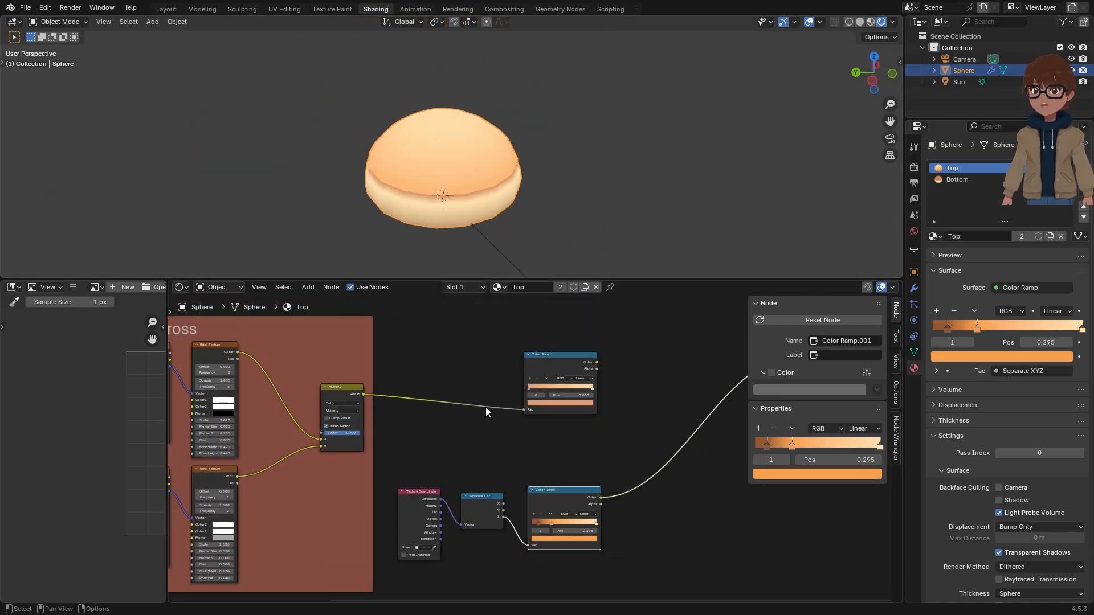
Step: Preview the crosshatch Color Ramp on the bun's top and compare it with the gradient Color Ramp
scroll(509, 132, "up", 3)
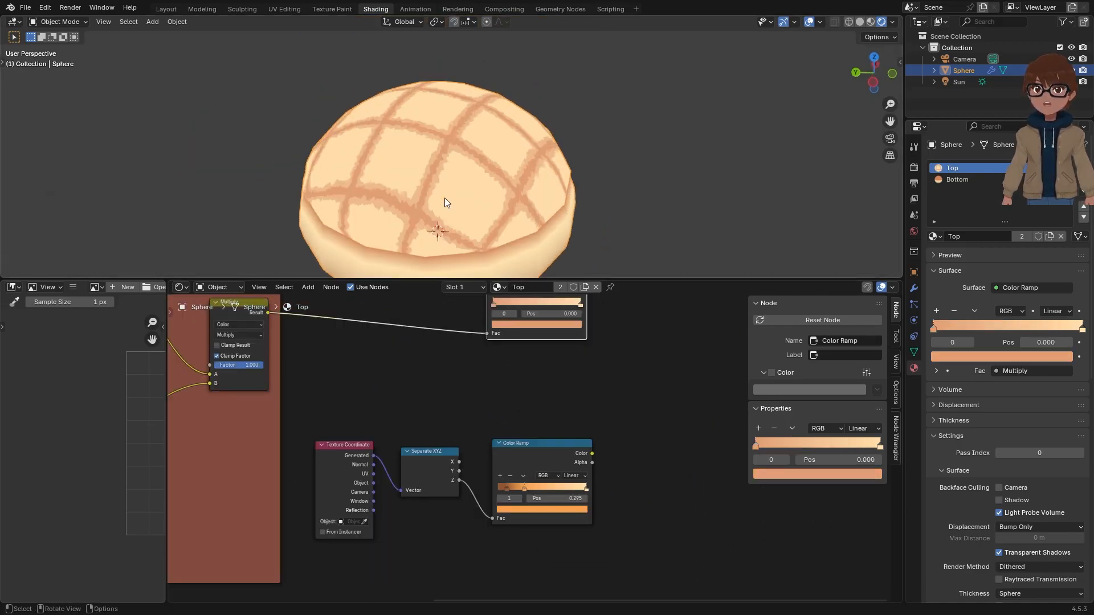
mouse_move(461, 163)
middle_mouse_down()
mouse_move(468, 178)
mouse_move(478, 164)
middle_mouse_up()
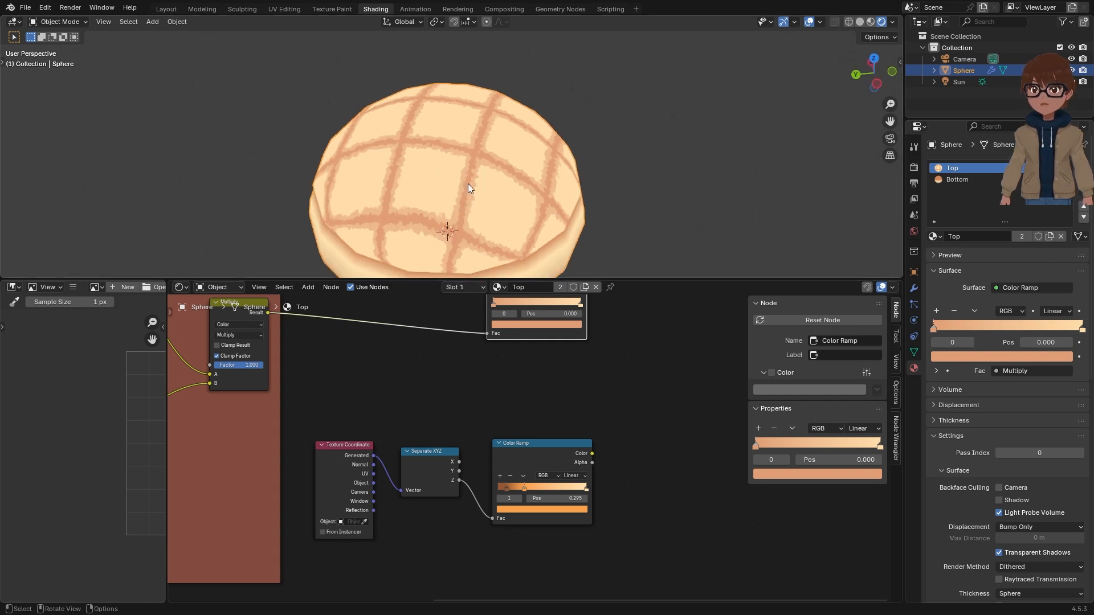
scroll(467, 179, "up", 2)
middle_click_drag(489, 261, 466, 174)
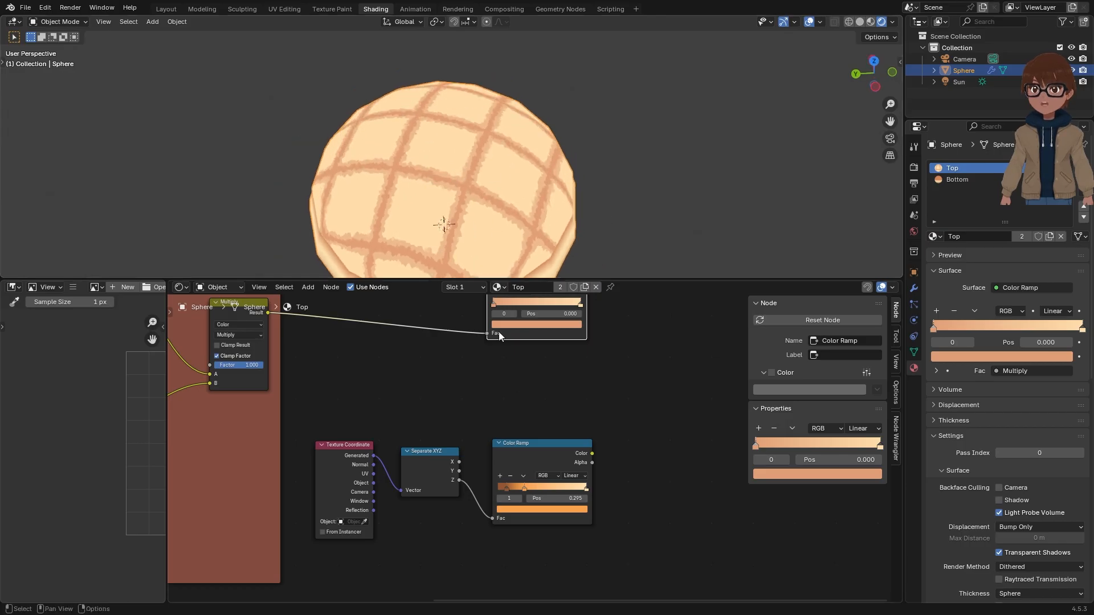
left_click(550, 458, "ctrl+shift")
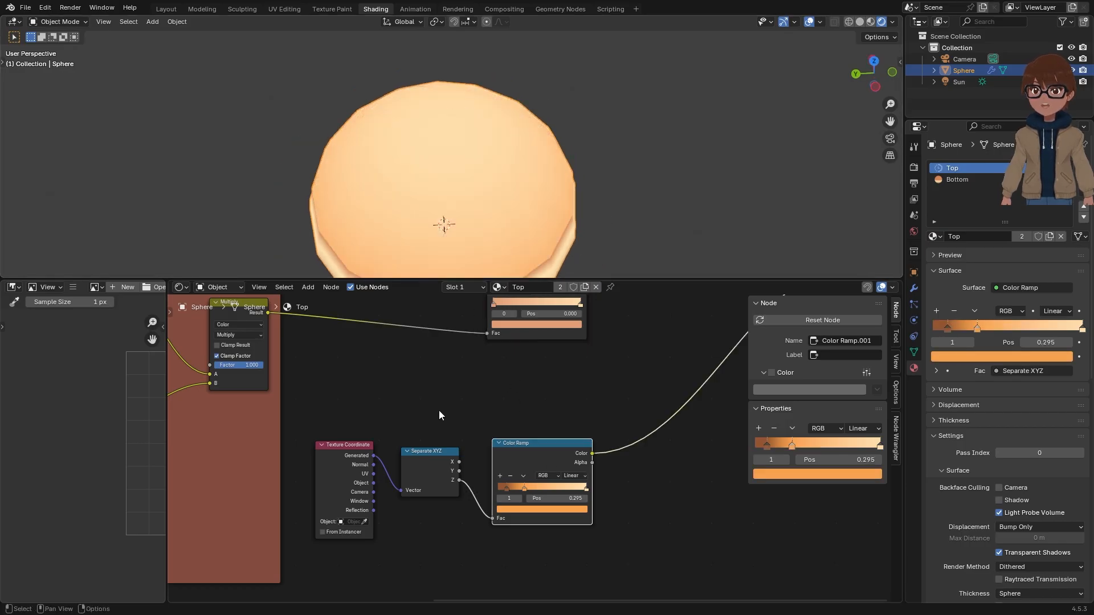
Step: Move the three gradient nodes lower in the graph and reposition the crosshatch Color Ramp above them
middle_click_drag(439, 410, 457, 400)
middle_click_drag(519, 236, 520, 224)
scroll(576, 444, "down", 1)
scroll(577, 442, "down", 1)
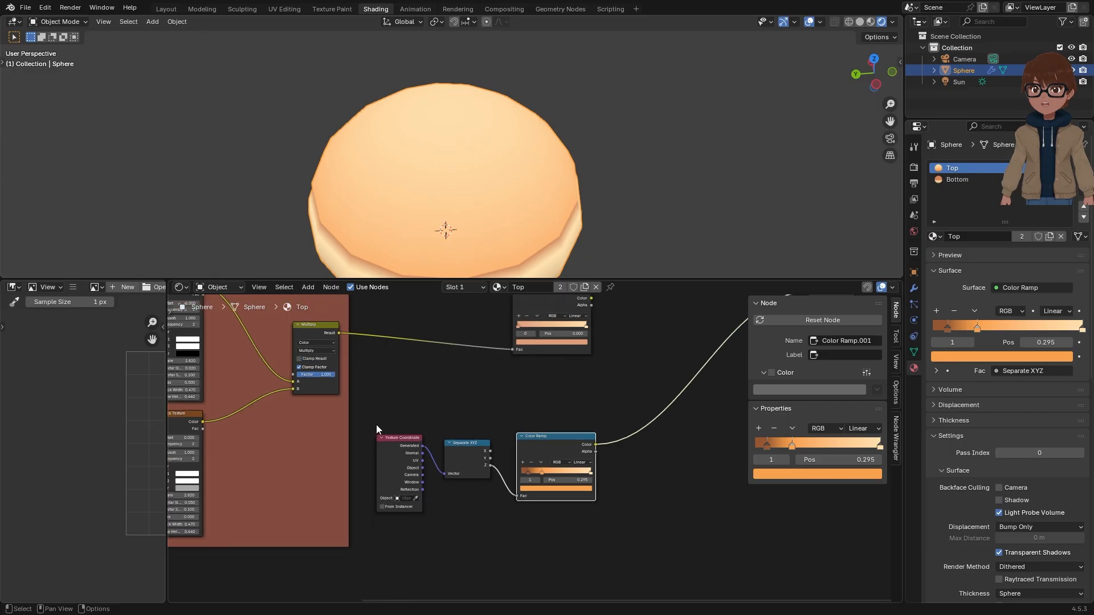
left_click_drag(376, 425, 557, 537)
left_click_drag(581, 444, 586, 486)
left_click(573, 392)
scroll(571, 388, "down", 2)
middle_click_drag(570, 382, 560, 400)
left_click_drag(537, 341, 553, 365)
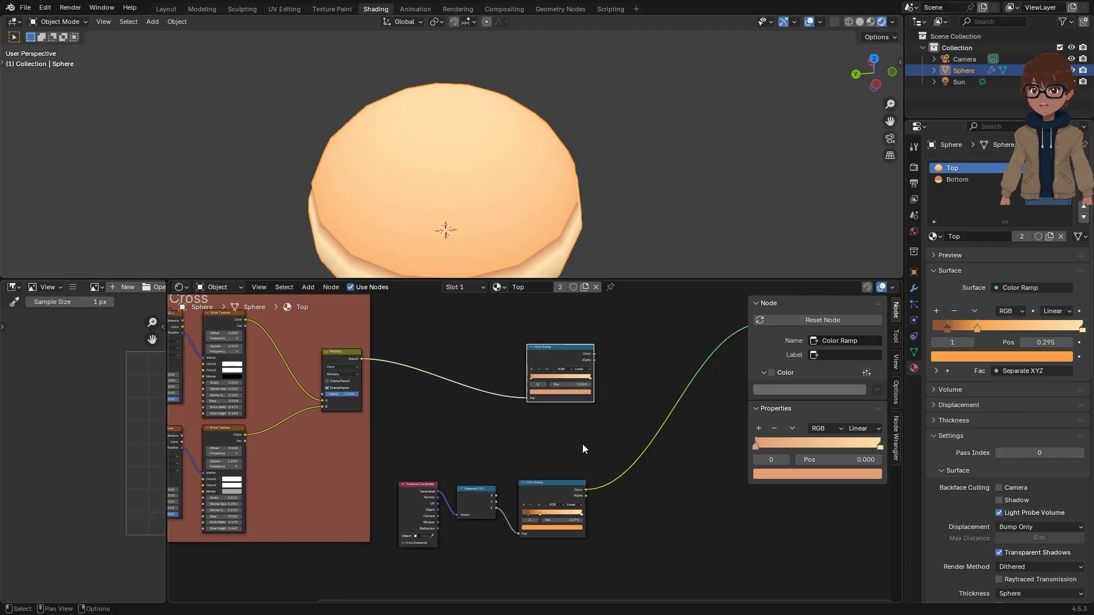
Step: Add a Mix Color node and insert it on the link between the gradient Color Ramp and the Material Output
middle_click_drag(586, 444, 548, 434)
key("shift+a")
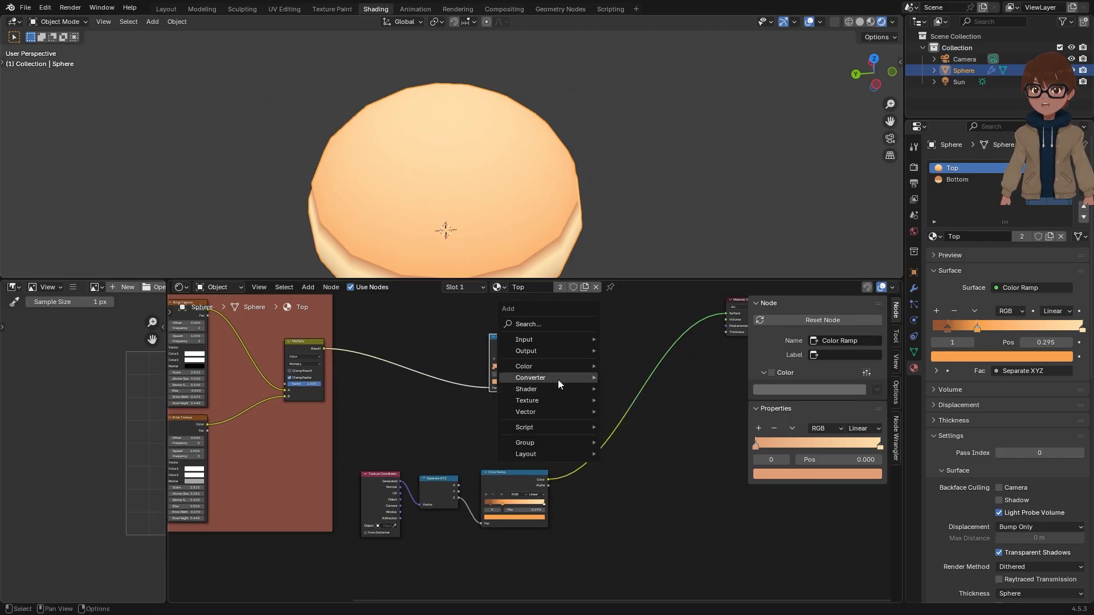
mouse_move(558, 379)
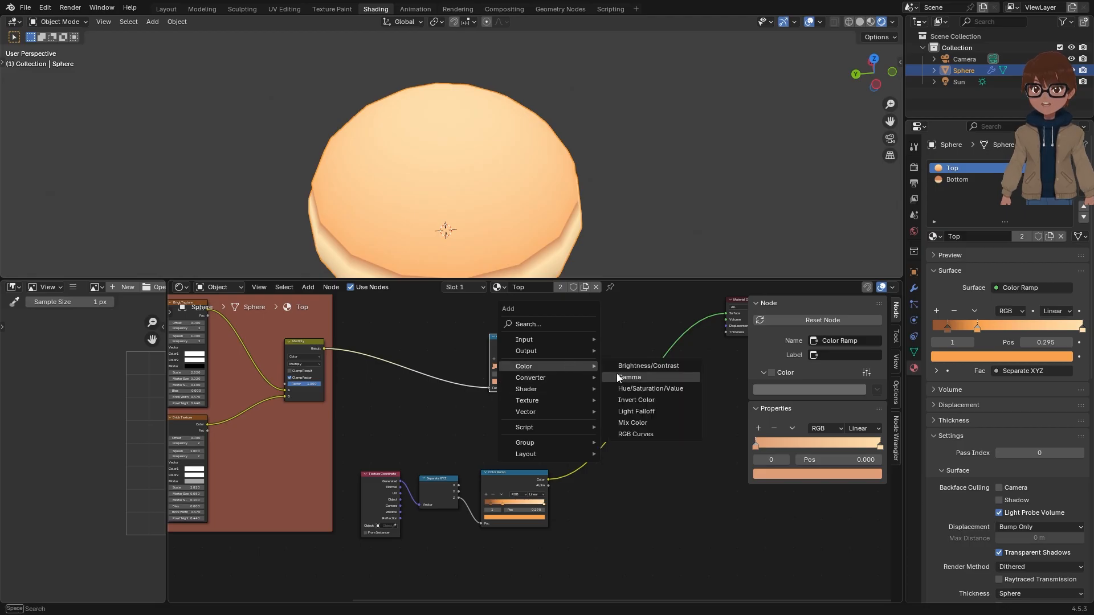
left_click(637, 422)
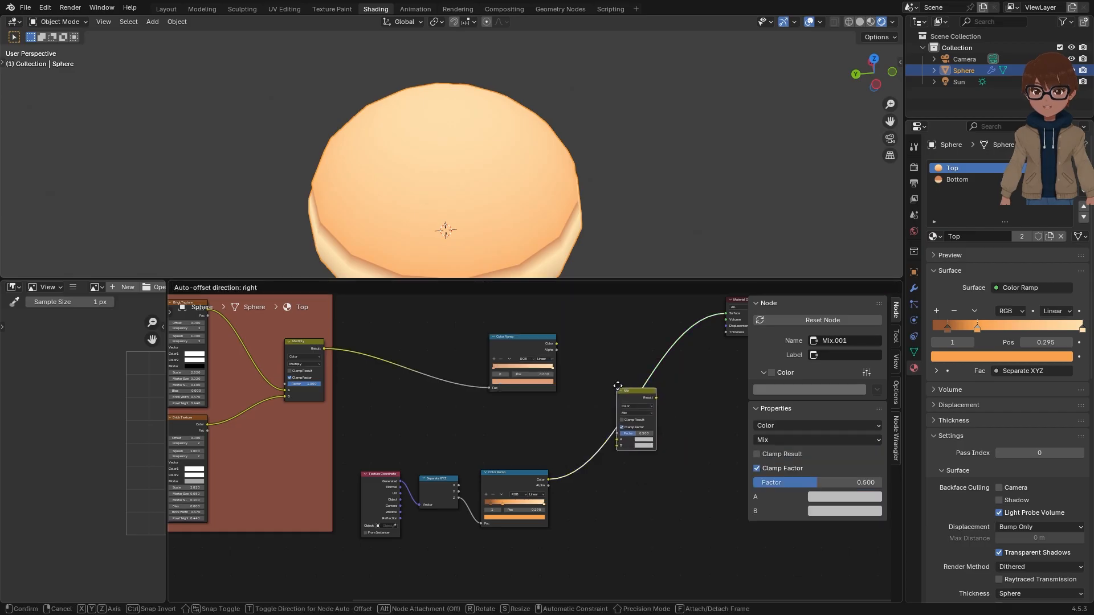
left_click(605, 406)
scroll(592, 442, "up", 1)
scroll(587, 451, "up", 2)
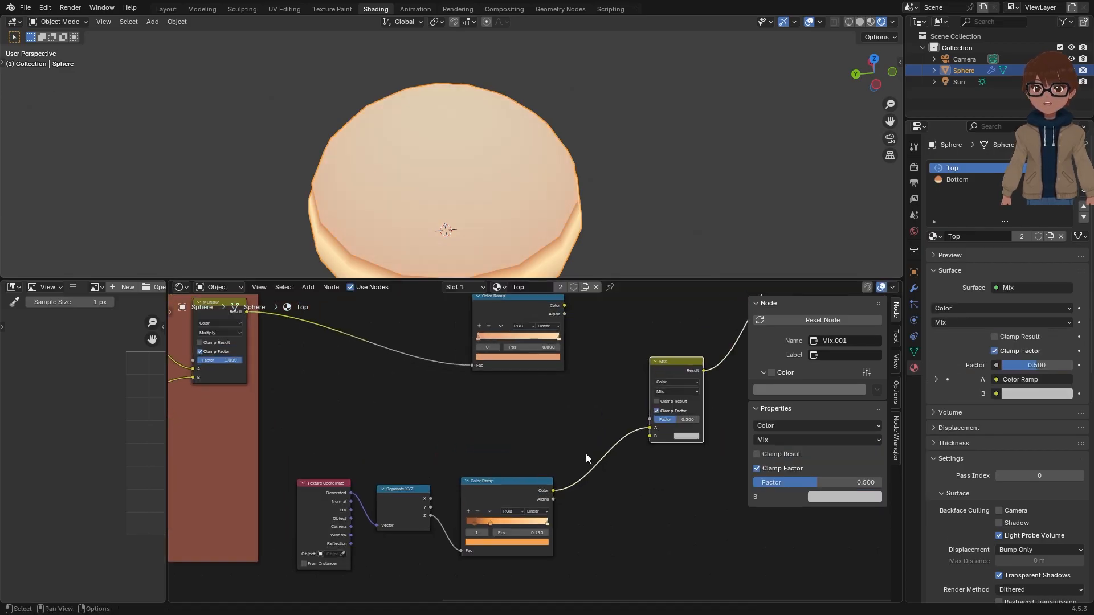
Step: Look over the node layout and preview the gradient Color Ramp's output on the bun's top
scroll(584, 445, "down", 3)
middle_click_drag(572, 393, 628, 422)
scroll(572, 417, "up", 1)
scroll(623, 423, "down", 2)
scroll(569, 470, "up", 4)
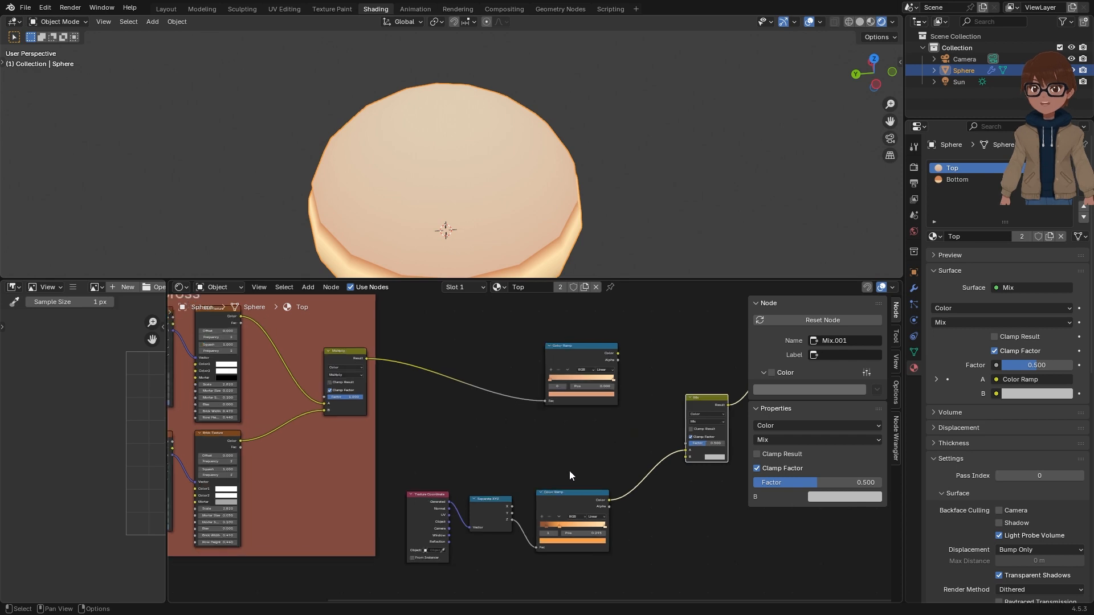
middle_click_drag(554, 470, 535, 431)
middle_click_drag(537, 477, 519, 480)
scroll(518, 479, "up", 1)
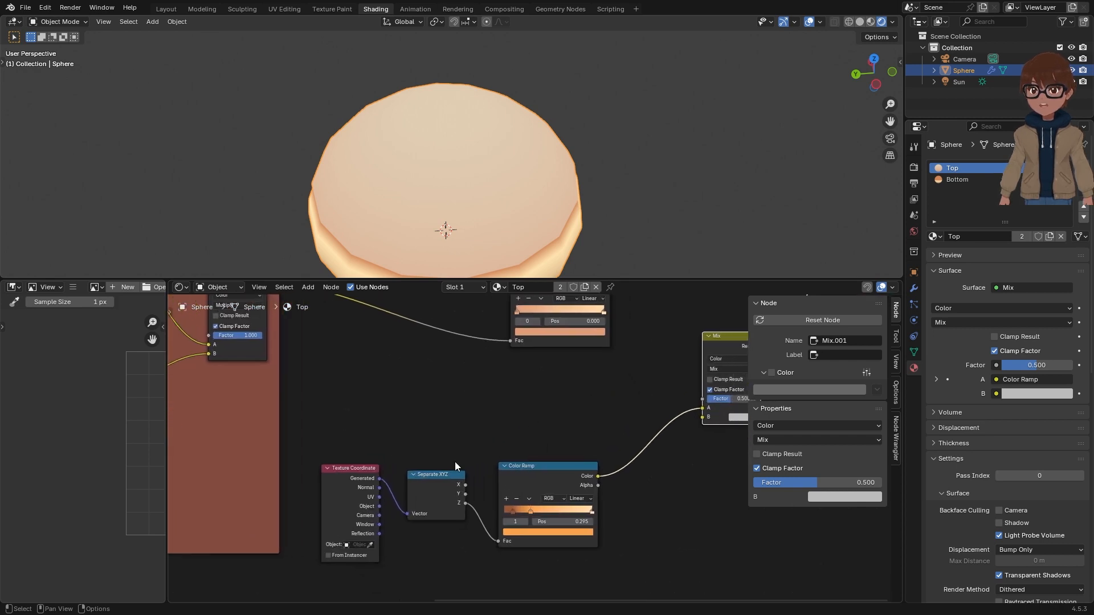
left_click(554, 471, "ctrl+shift")
scroll(555, 472, "down", 1)
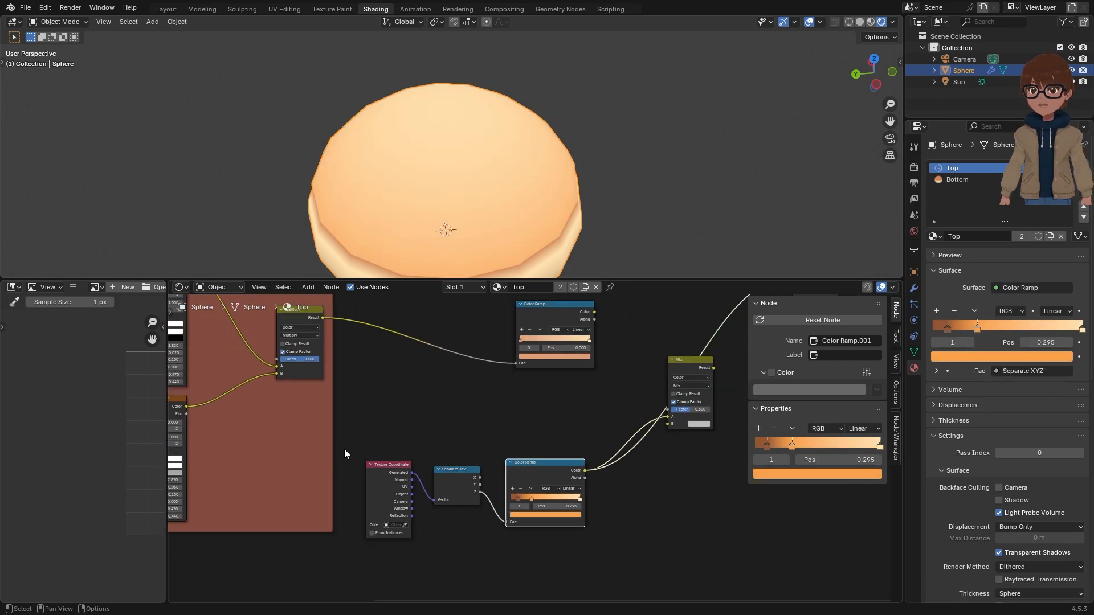
Step: Join the Texture Coordinate, Separate XYZ and gradient Color Ramp nodes in a frame labeled "Base Gradient"
left_click_drag(372, 436, 561, 550)
key("ctrl+j")
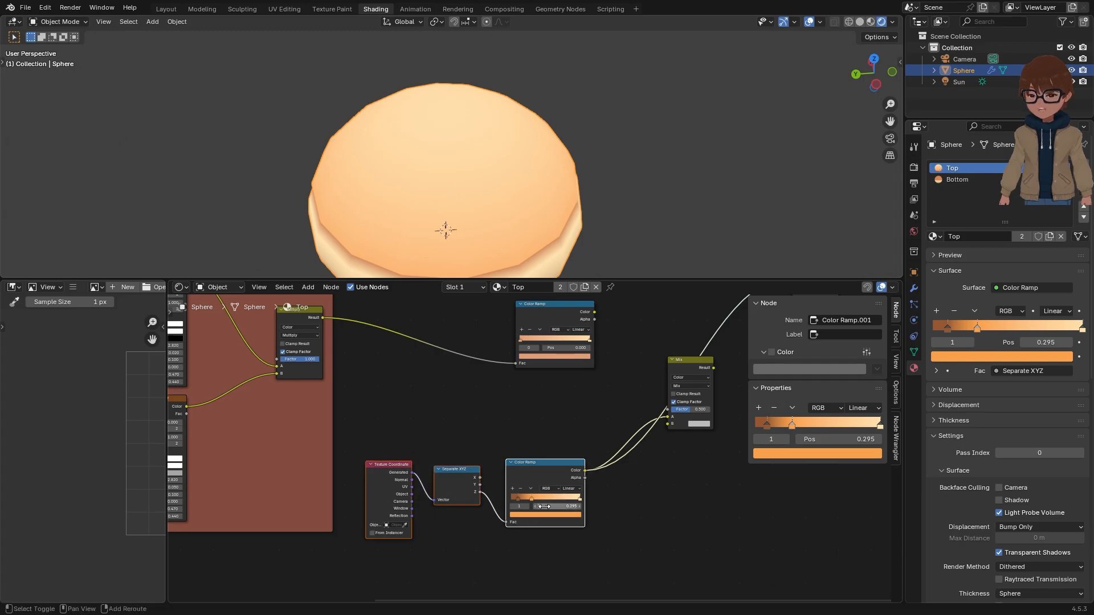
left_click(828, 354)
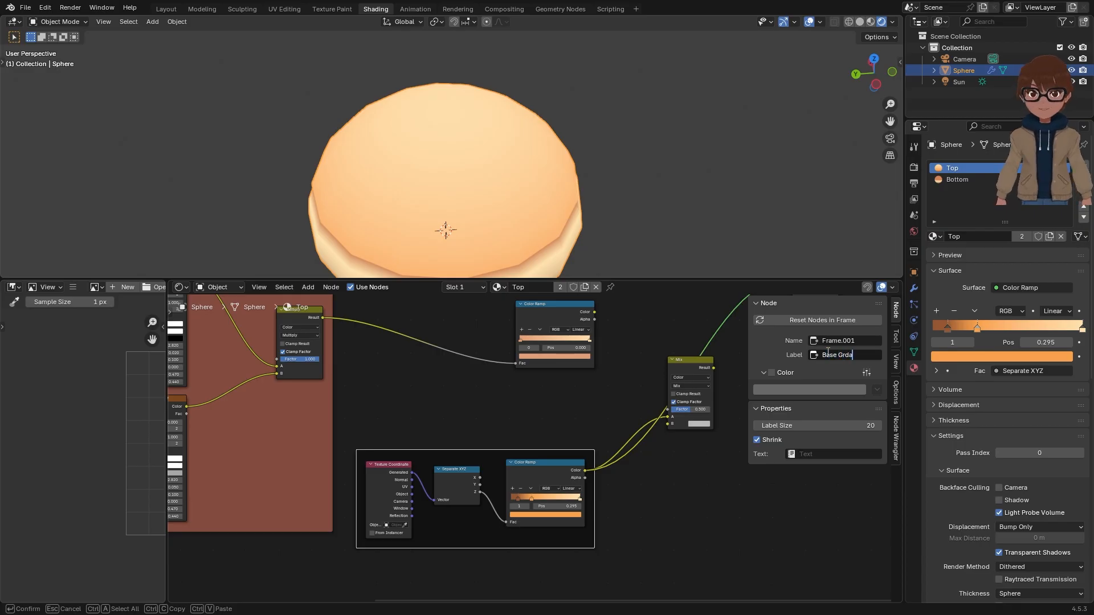
type("Base Grad")
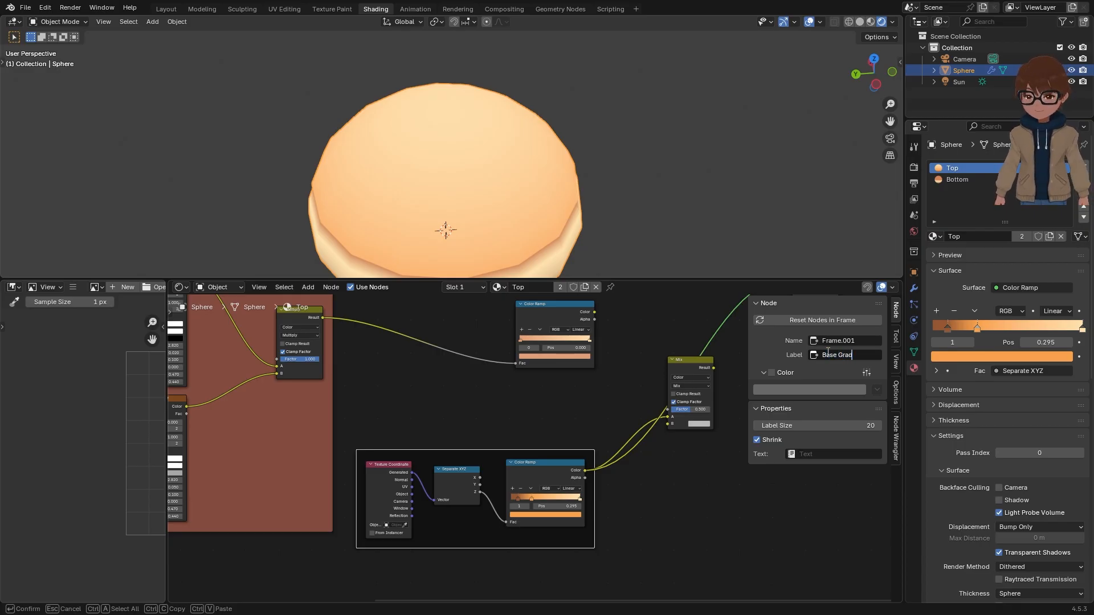
type("ient")
key("Return")
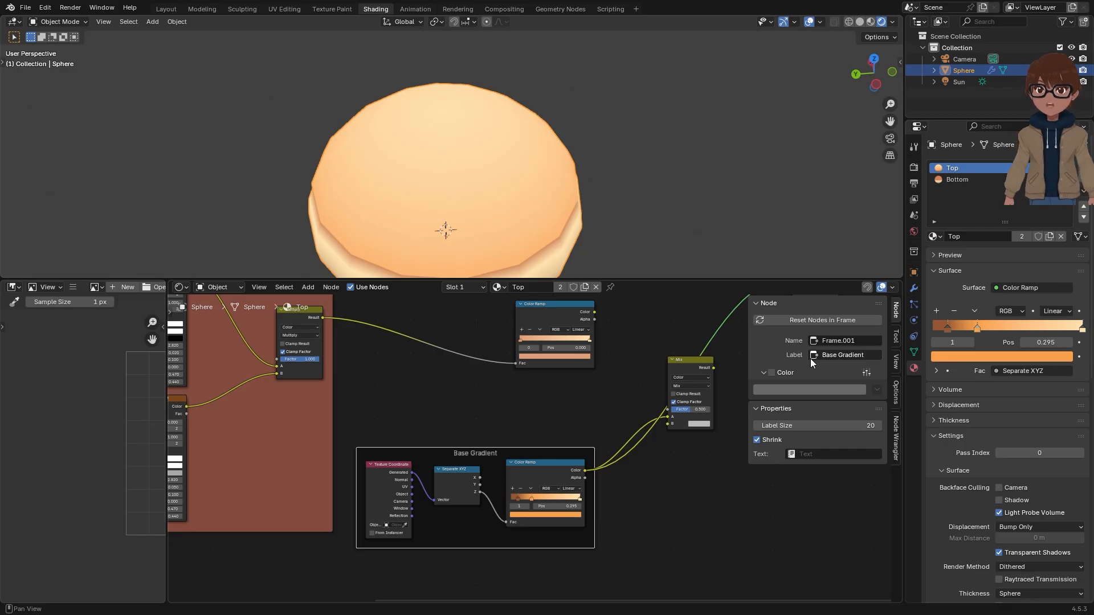
Step: Enable a custom color for the Base Gradient frame and set it to a light tan brown
left_click(772, 373)
left_click(789, 389)
left_click_drag(811, 269, 795, 277)
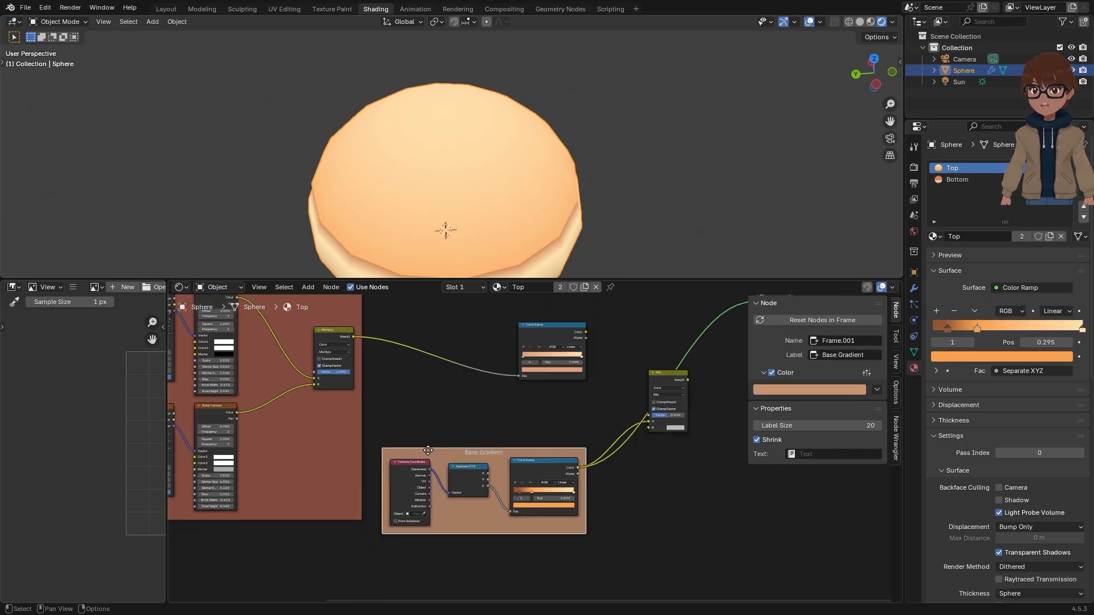
scroll(496, 445, "down", 2)
Step: Route the Mix node to the output, with the gradient Color Ramp in input B and the crosshatch Color Ramp in input A
left_click(665, 381, "ctrl+shift")
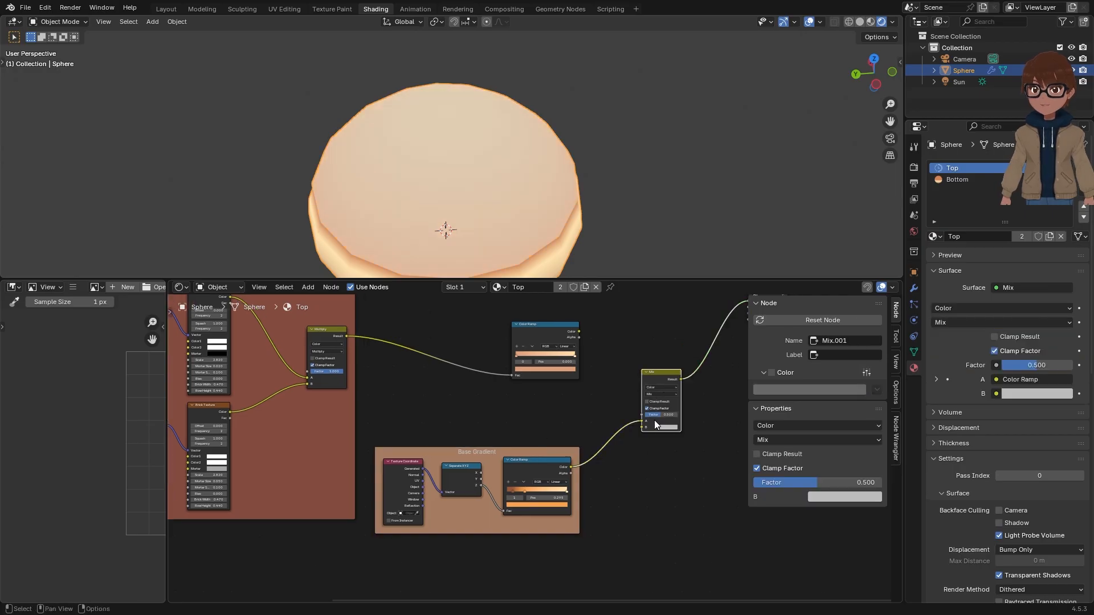
scroll(625, 462, "up", 1)
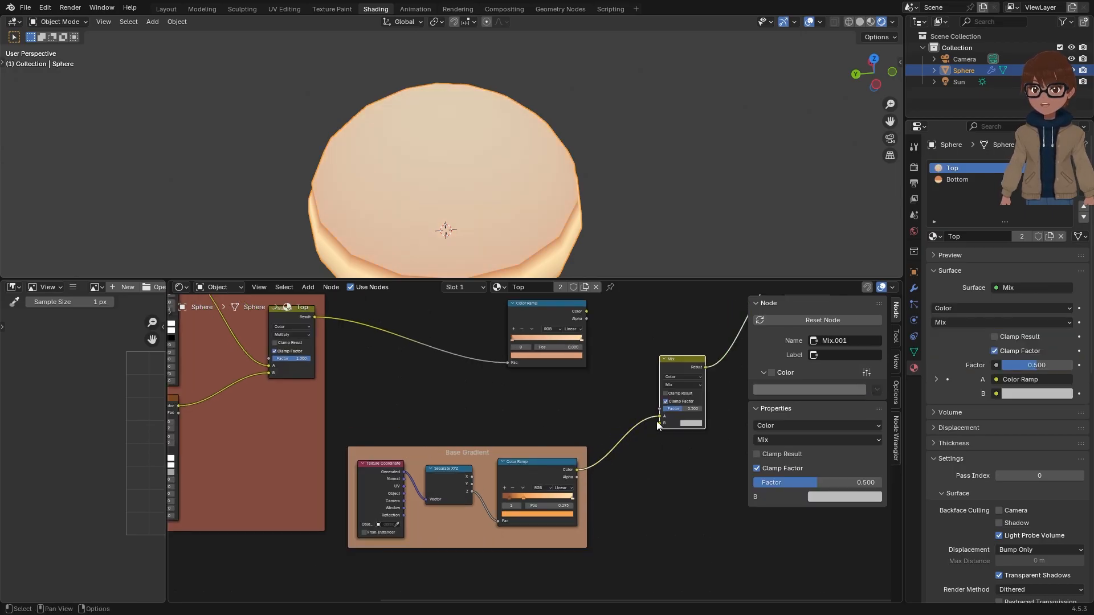
left_click_drag(658, 425, 661, 423)
scroll(576, 432, "down", 1)
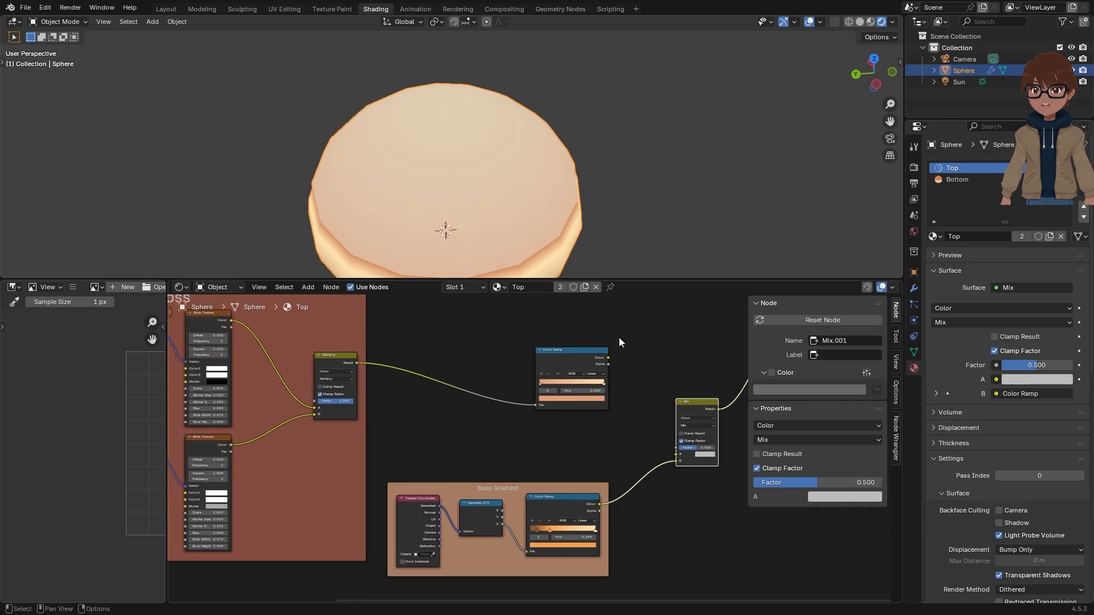
mouse_move(607, 359)
left_mouse_down()
mouse_move(670, 453)
mouse_move(672, 438)
mouse_move(681, 443)
mouse_move(640, 443)
mouse_move(679, 443)
mouse_move(652, 441)
left_mouse_up()
Step: Set the Mix node's factor to 0.283 and nudge the node slightly within the graph
scroll(683, 443, "up", 2)
middle_click_drag(463, 482, 480, 460)
scroll(446, 463, "up", 2)
scroll(523, 463, "down", 3)
middle_click_drag(613, 421, 615, 438)
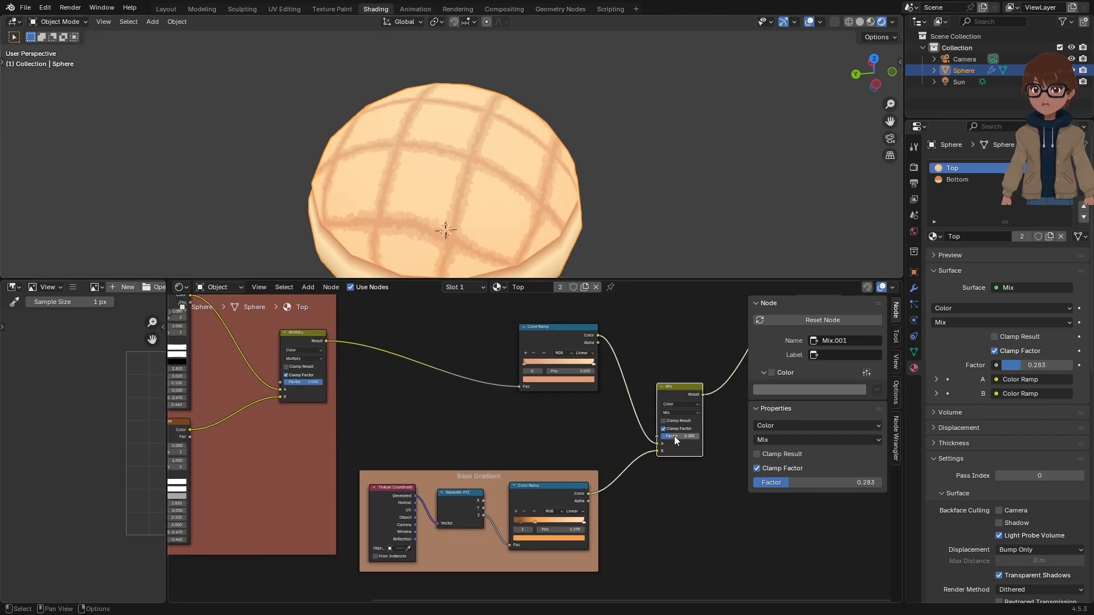
left_click_drag(680, 396, 688, 390)
middle_click_drag(473, 388, 493, 425)
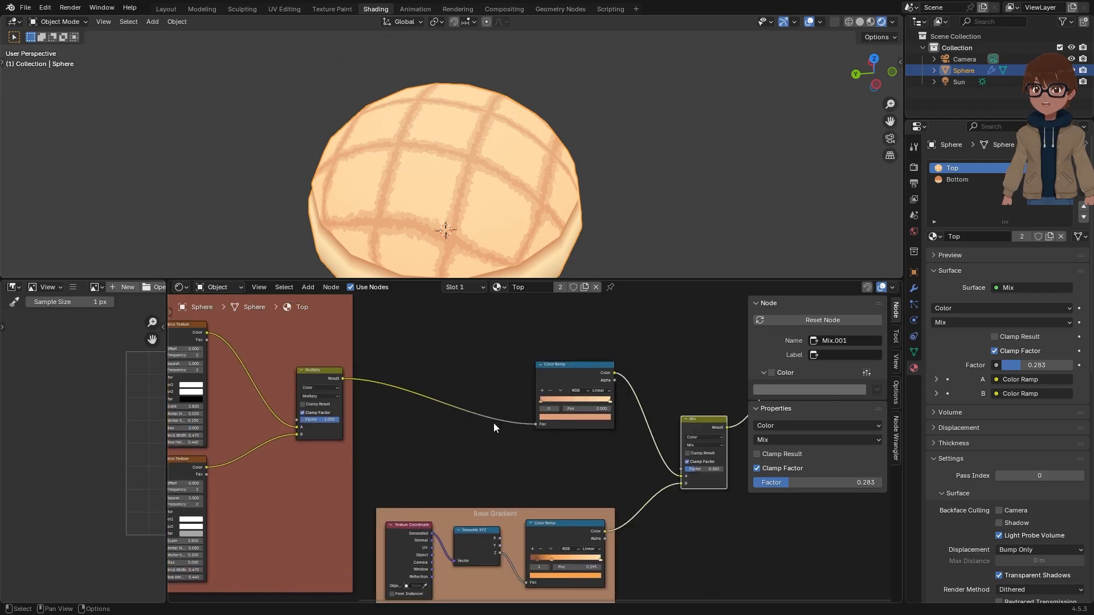
Step: Preview the Multiply node's crosshatch mask on the bun and examine it from above
left_click(326, 377, "ctrl+shift")
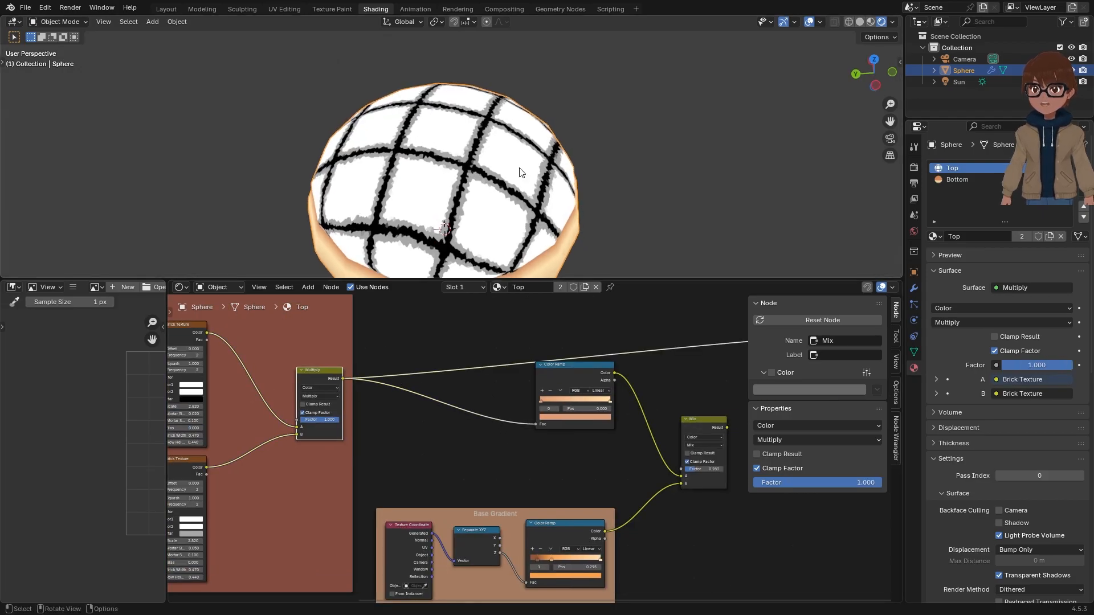
scroll(516, 171, "up", 1)
scroll(510, 173, "down", 2)
middle_click_drag(509, 155, 505, 171)
scroll(506, 212, "up", 1)
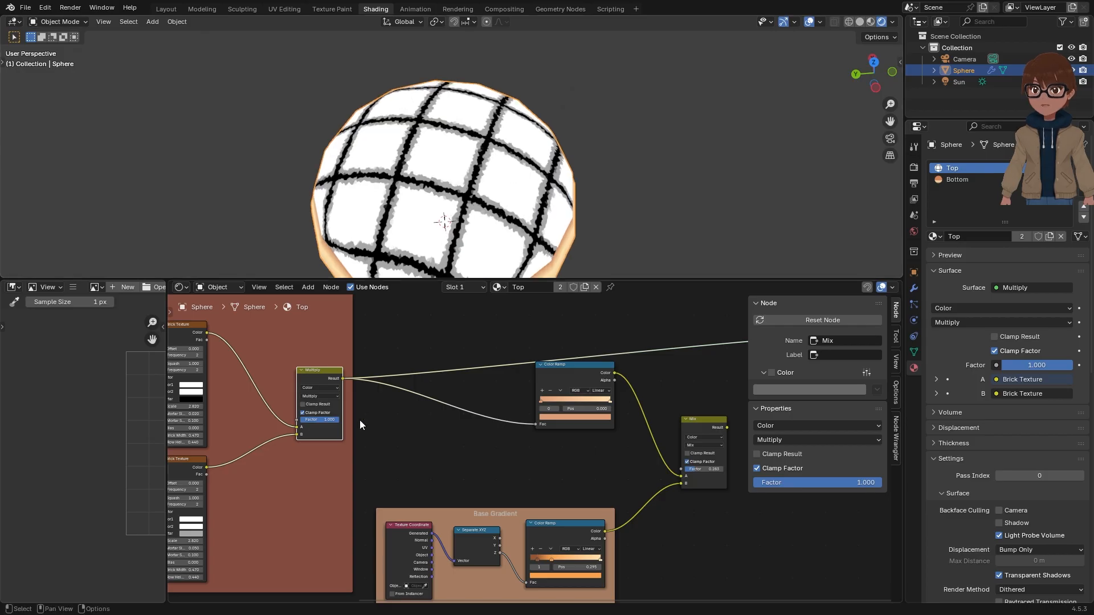
Step: Connect the Multiply result to the Mix node's Factor input and preview the mixed material on the bun
middle_click_drag(378, 417, 364, 407)
mouse_move(327, 368)
left_mouse_down()
mouse_move(388, 413)
mouse_move(610, 481)
mouse_move(667, 459)
left_mouse_up()
left_click(696, 415, "ctrl+shift")
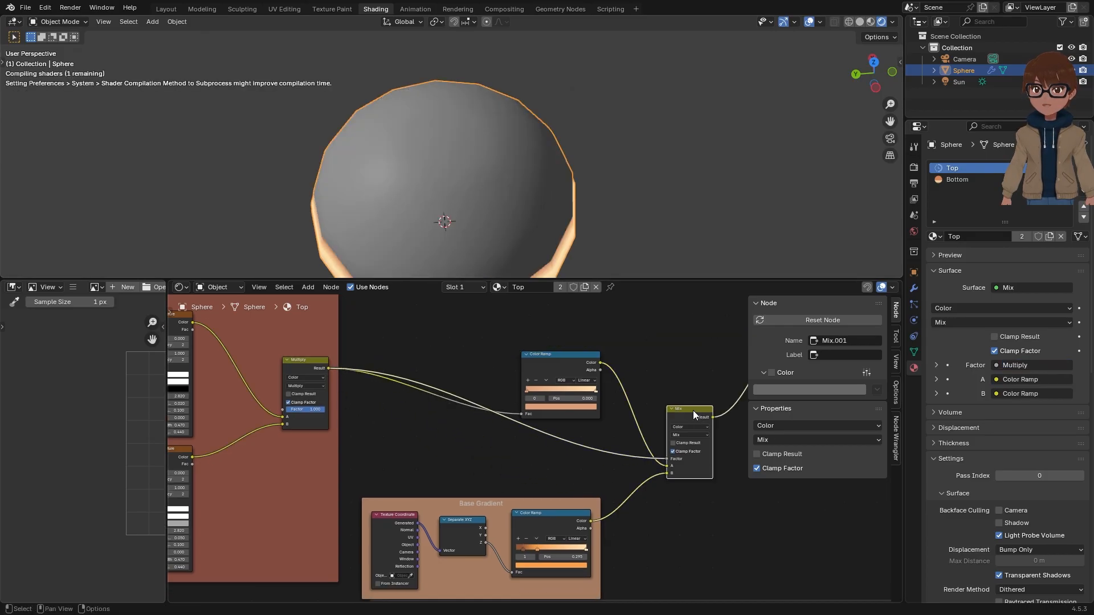
middle_click_drag(595, 229, 580, 203)
scroll(602, 243, "up", 1)
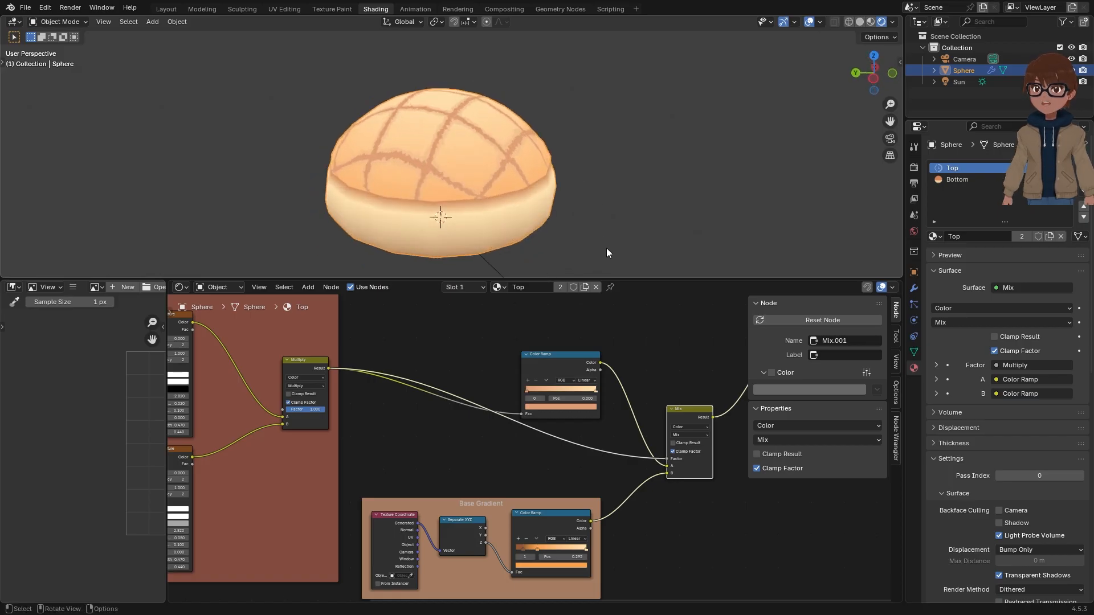
scroll(724, 443, "up", 1)
middle_click_drag(727, 447, 585, 424)
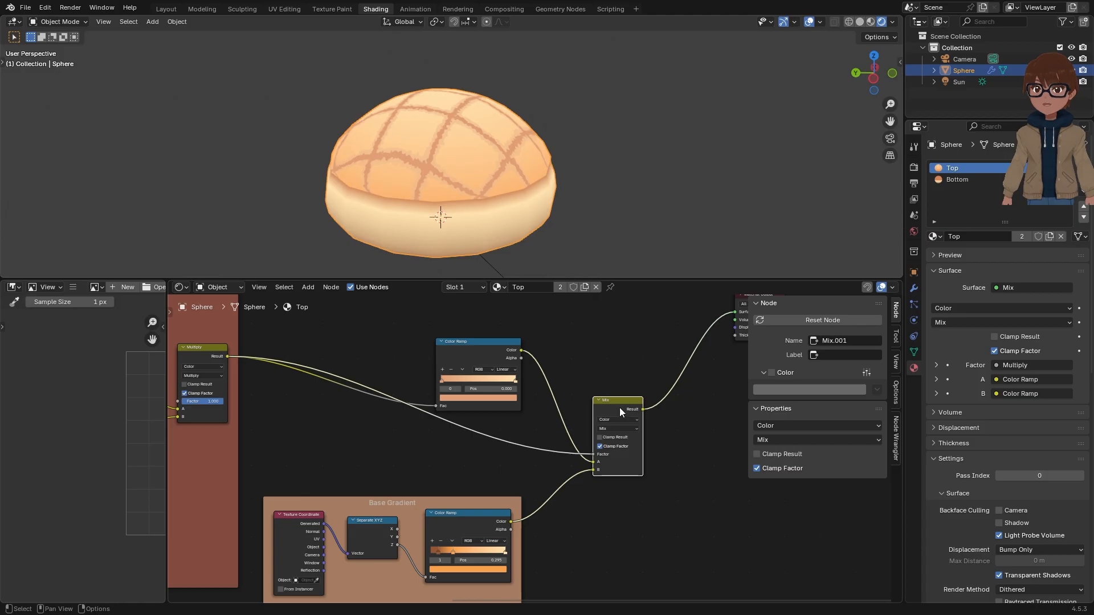
middle_click_drag(556, 178, 563, 203)
scroll(498, 193, "up", 3)
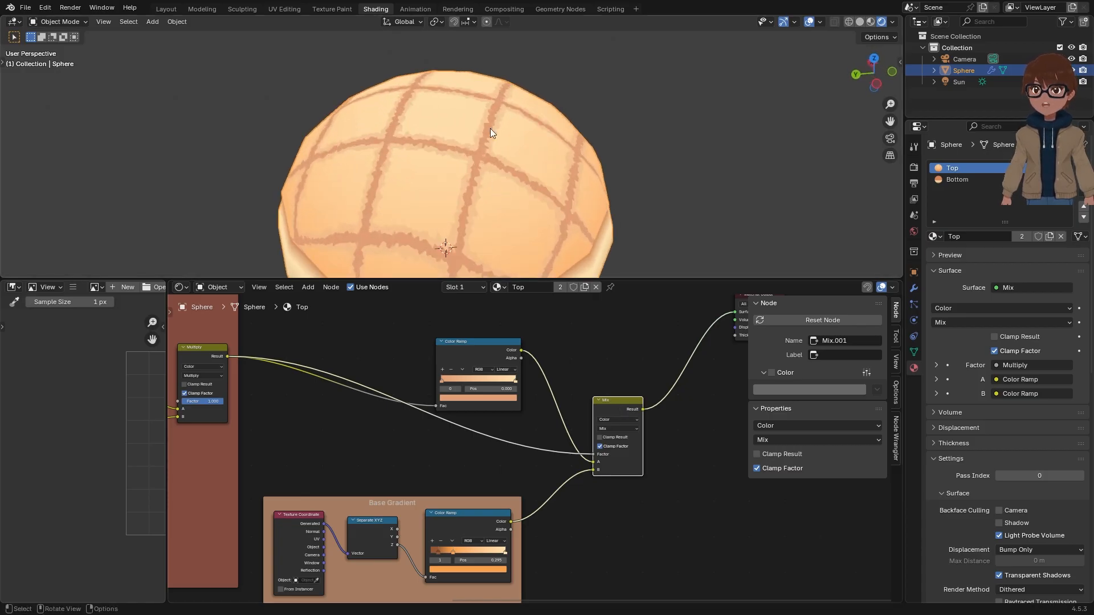
Step: Examine the crosshatch Color Ramp, the Base Gradient nodes and how the mixed material looks on the bun
scroll(430, 336, "down", 2)
left_click(483, 344)
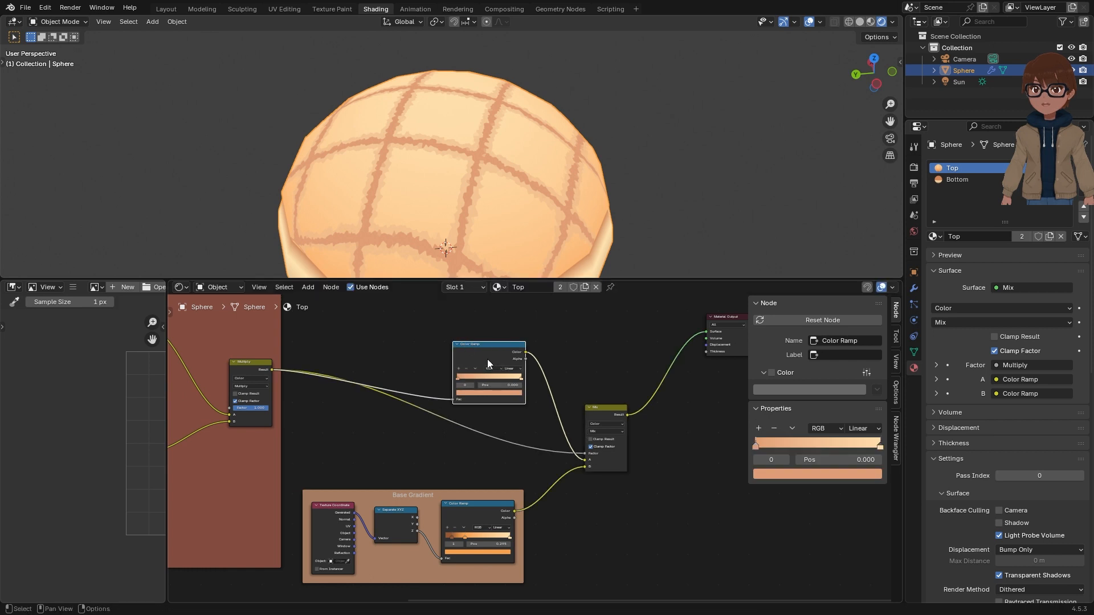
scroll(519, 371, "up", 1)
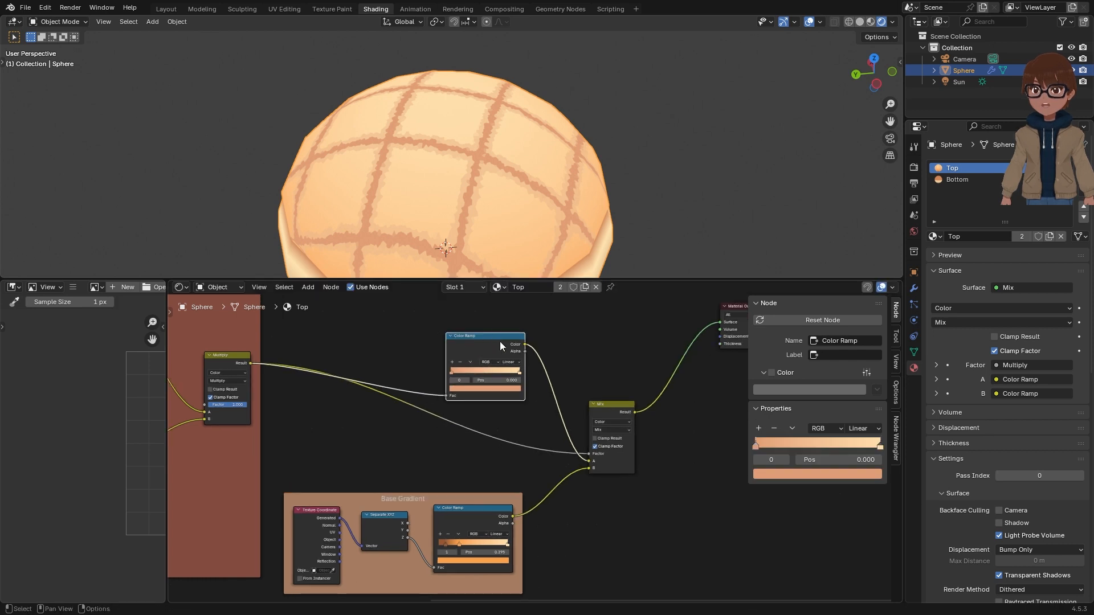
middle_click_drag(500, 341, 555, 340)
scroll(515, 358, "down", 2)
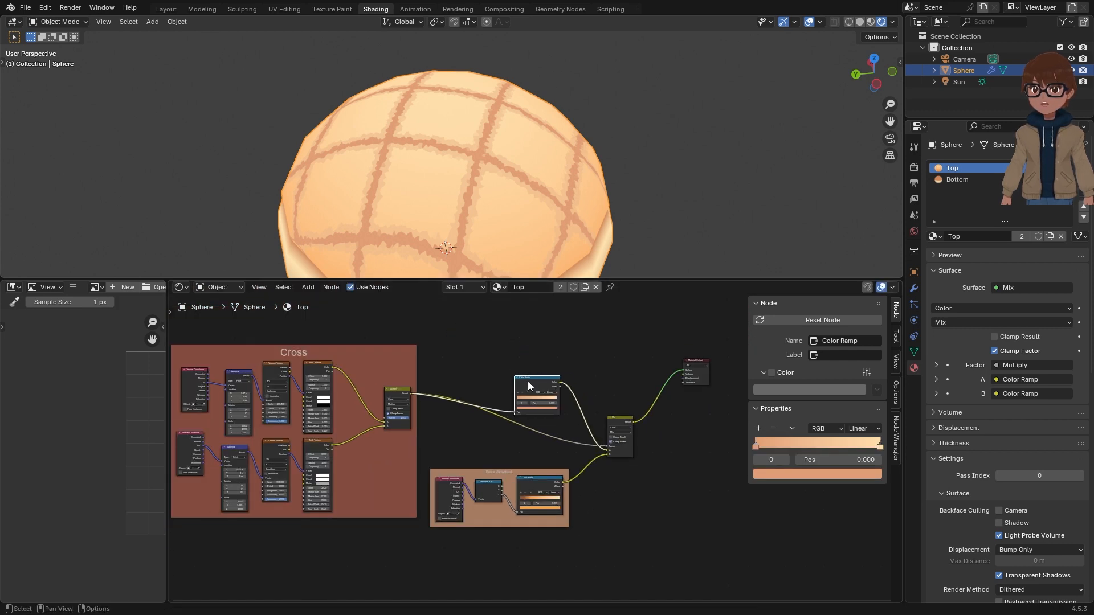
scroll(487, 415, "up", 2)
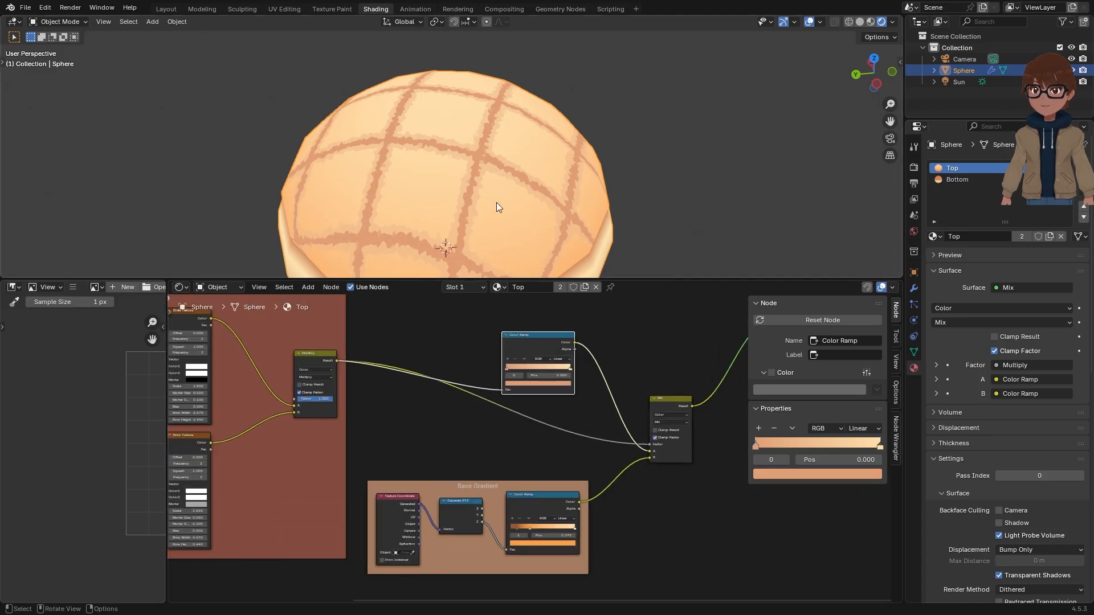
middle_click_drag(502, 466, 513, 429)
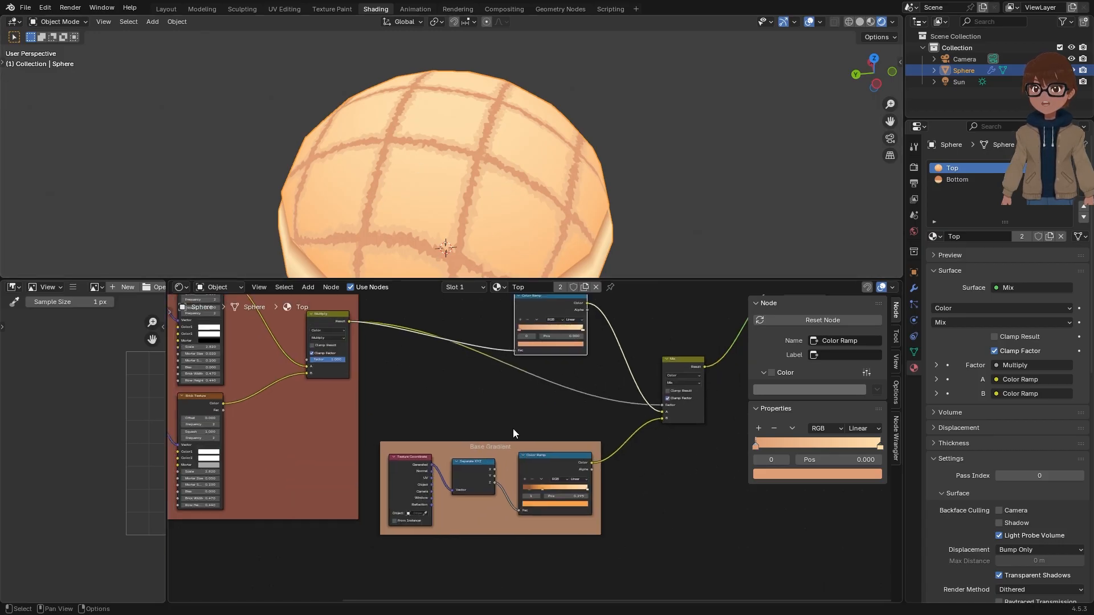
scroll(502, 451, "up", 1)
scroll(500, 454, "up", 1)
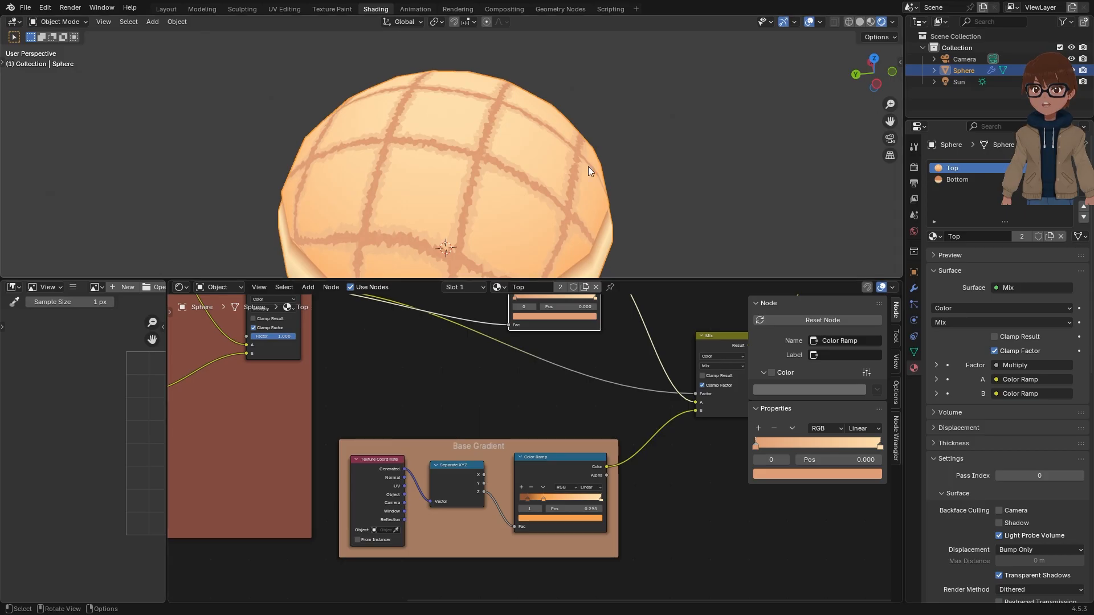
scroll(587, 171, "down", 1)
mouse_move(583, 182)
middle_mouse_down()
mouse_move(585, 195)
mouse_move(584, 186)
middle_mouse_up()
scroll(590, 239, "down", 3)
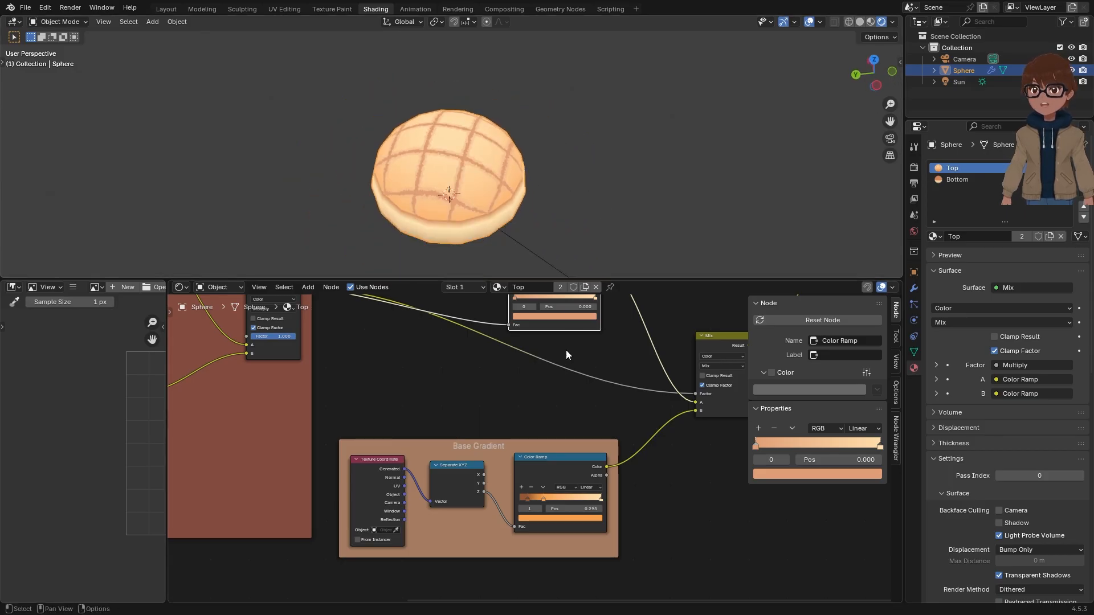
Step: Change the middle stop of the Base Gradient Color Ramp to a lighter, yellower orange
middle_click_drag(566, 350, 550, 382)
scroll(526, 174, "up", 2)
middle_click_drag(566, 272, 532, 191)
middle_click_drag(599, 429, 626, 391)
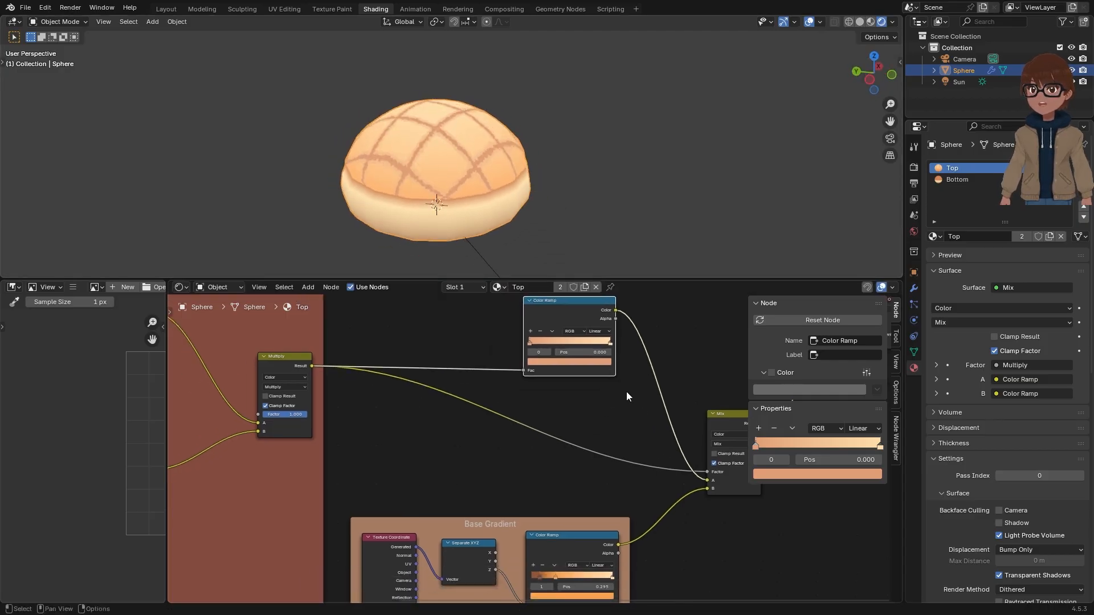
scroll(606, 412, "down", 1)
middle_click_drag(600, 436, 588, 395)
scroll(572, 481, "up", 4)
middle_click_drag(547, 518, 523, 382)
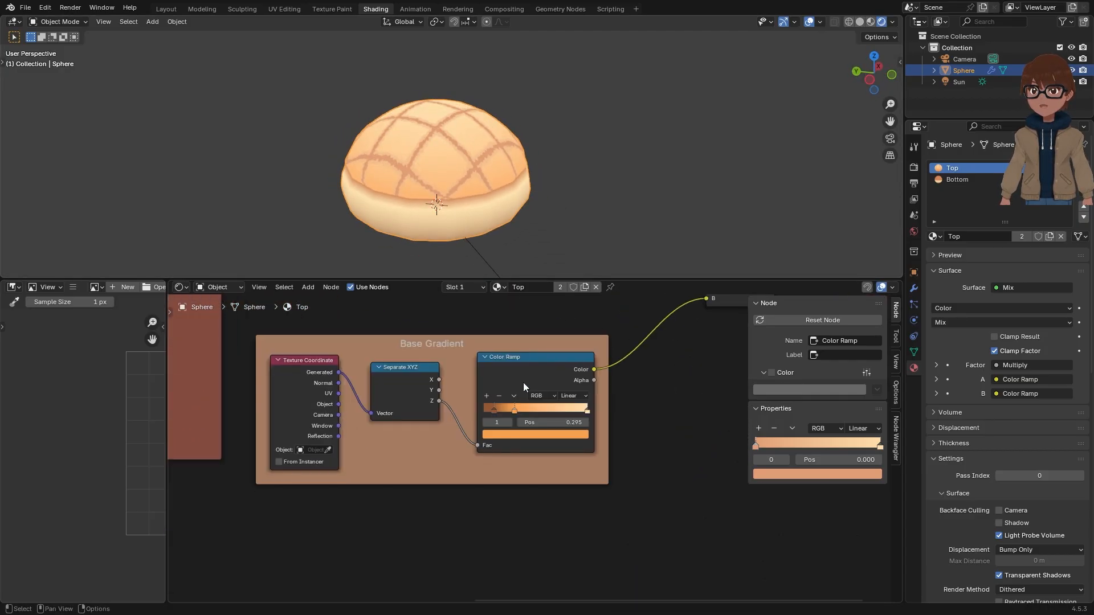
scroll(527, 431, "up", 7)
left_click(526, 429)
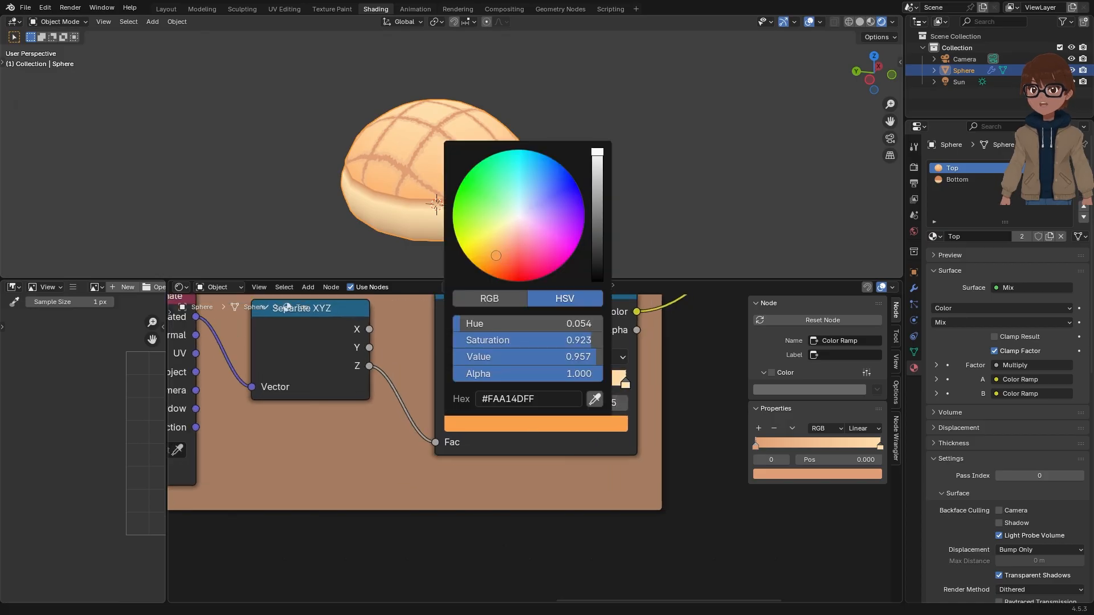
left_click_drag(496, 256, 497, 247)
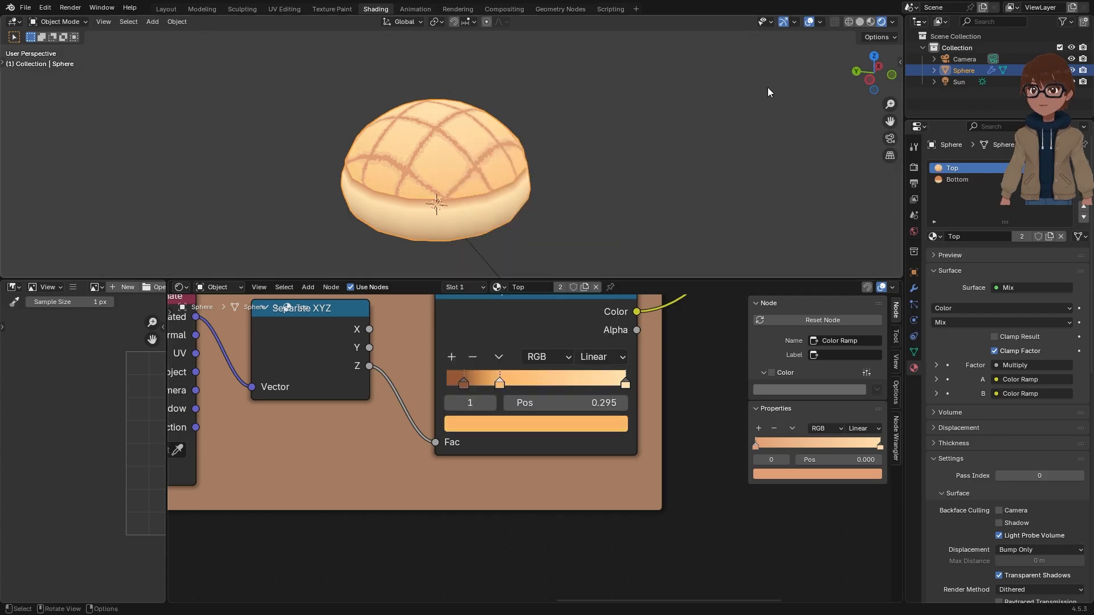
Step: Adjust the first stop of the crosshatch Color Ramp to a slightly more saturated orange for the bun's grid lines
scroll(507, 431, "down", 3)
scroll(606, 131, "down", 2)
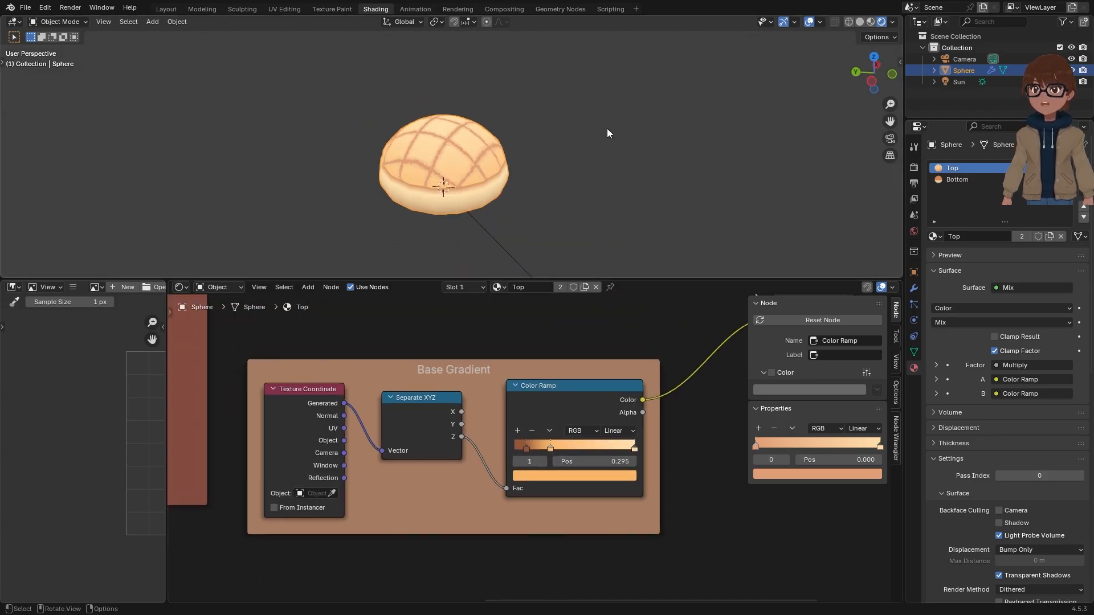
middle_click_drag(586, 147, 574, 143)
scroll(573, 144, "up", 2)
scroll(532, 384, "down", 3)
middle_click_drag(525, 325, 578, 481)
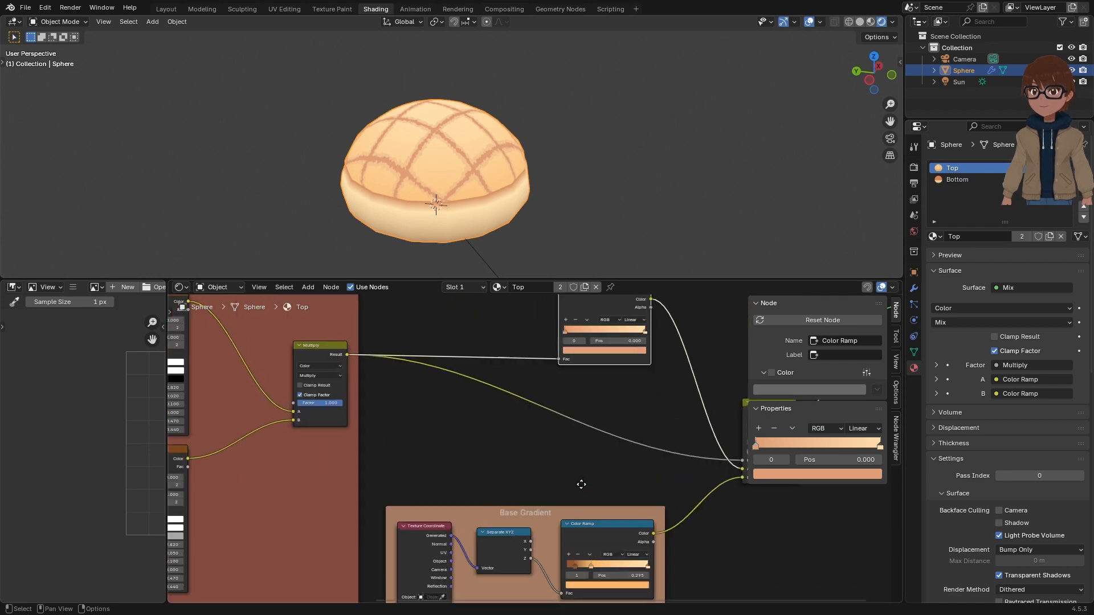
scroll(593, 406, "up", 3)
left_click(617, 336)
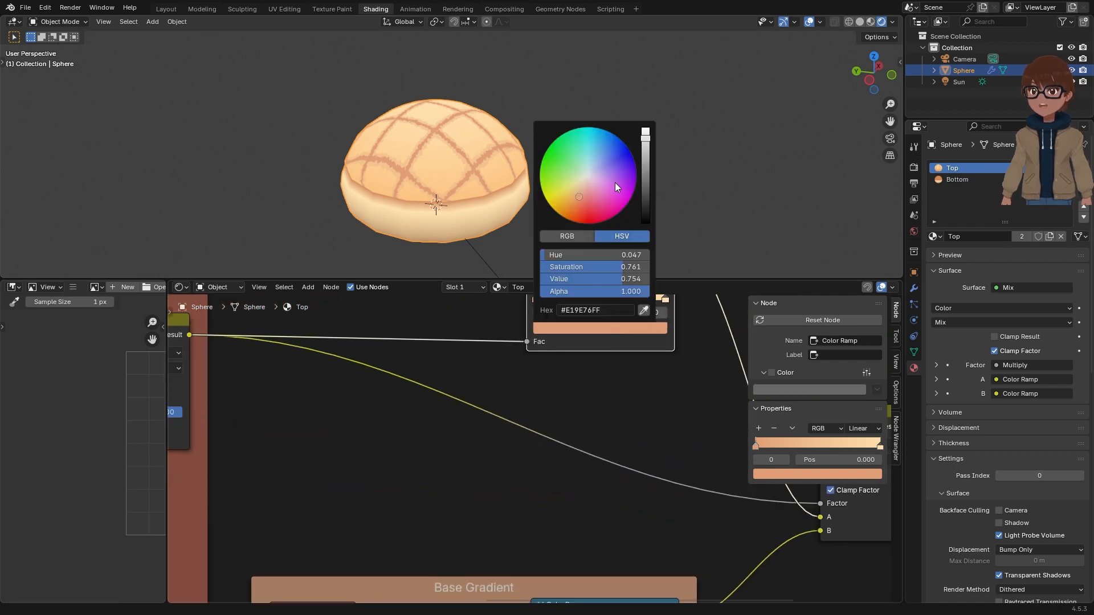
left_click_drag(576, 194, 580, 197)
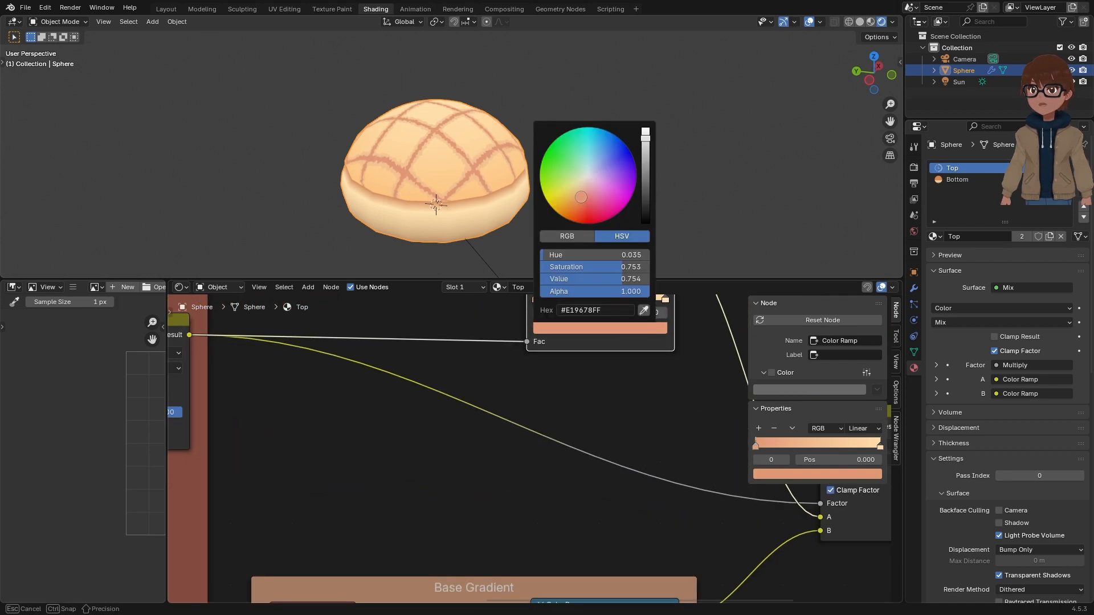
left_click(972, 170)
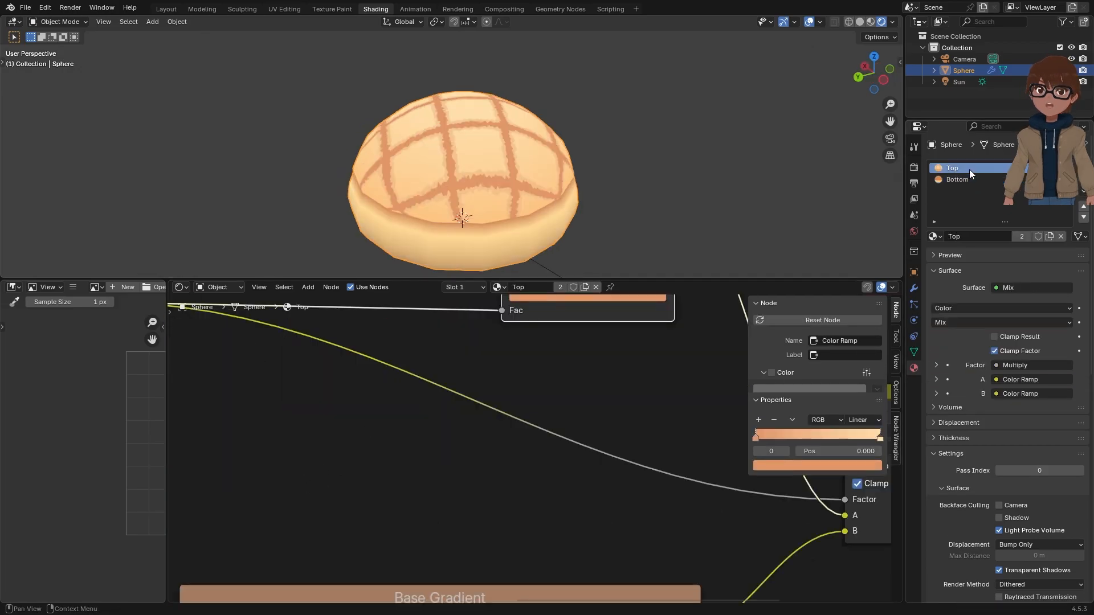
Step: Move the crosshatch Color Ramp node slightly higher in the graph and check the bun from the side
scroll(573, 488, "down", 4)
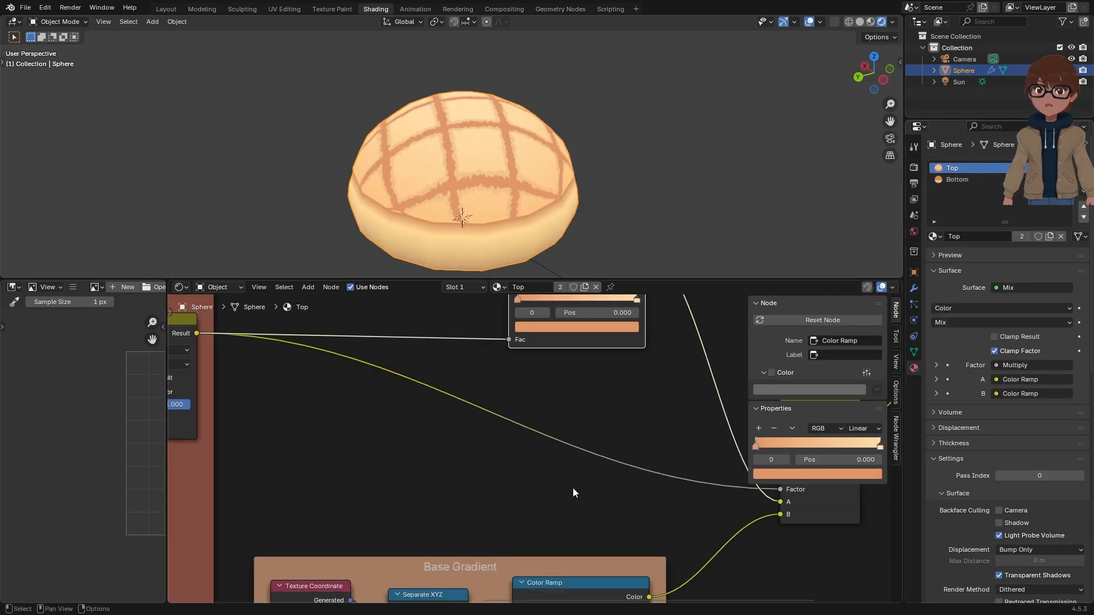
scroll(550, 482, "down", 2)
scroll(602, 463, "up", 2)
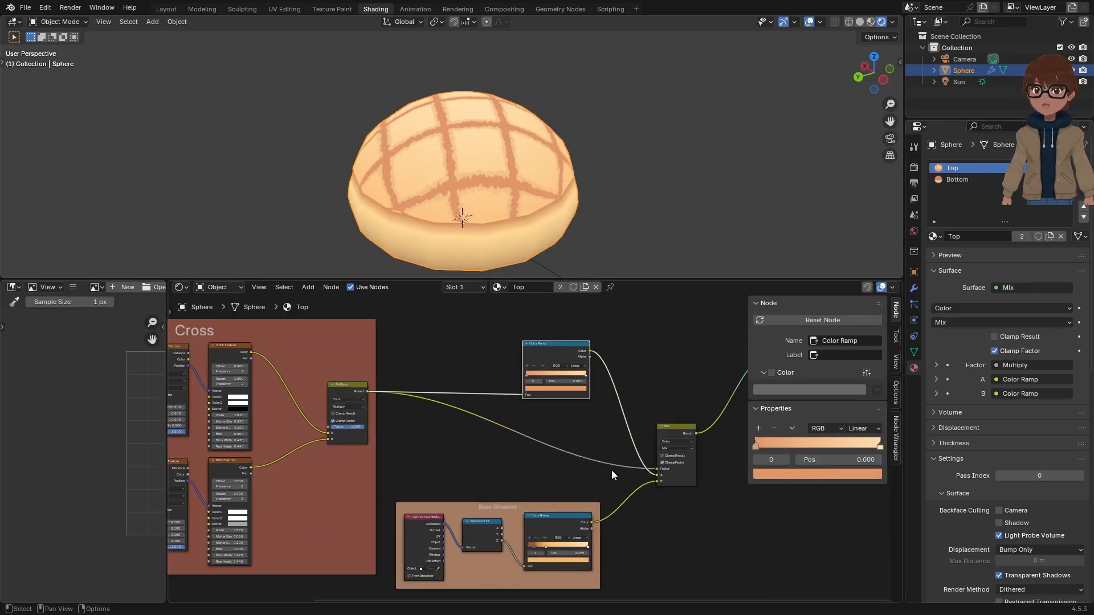
scroll(601, 453, "up", 1)
middle_click_drag(558, 272, 587, 254)
scroll(588, 380, "up", 1)
scroll(588, 379, "up", 1)
scroll(594, 374, "up", 1)
left_click_drag(567, 347, 569, 331)
scroll(667, 438, "up", 3)
scroll(661, 448, "down", 3)
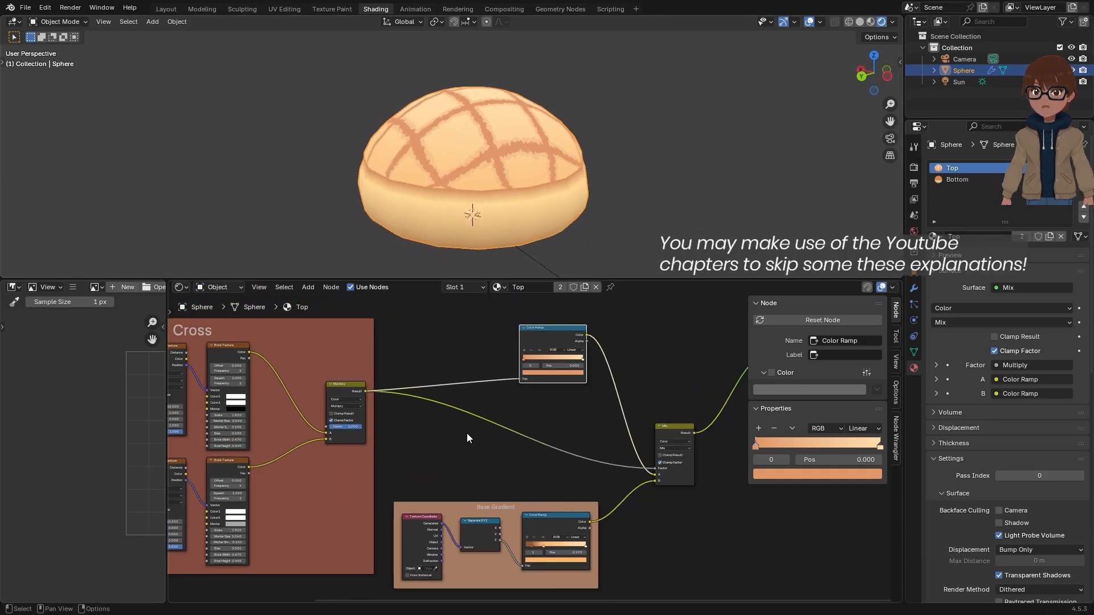
Step: Disconnect the Multiply result from the Mix node's Factor input and set the factor to 0.000 to show only input A
scroll(347, 387, "up", 3)
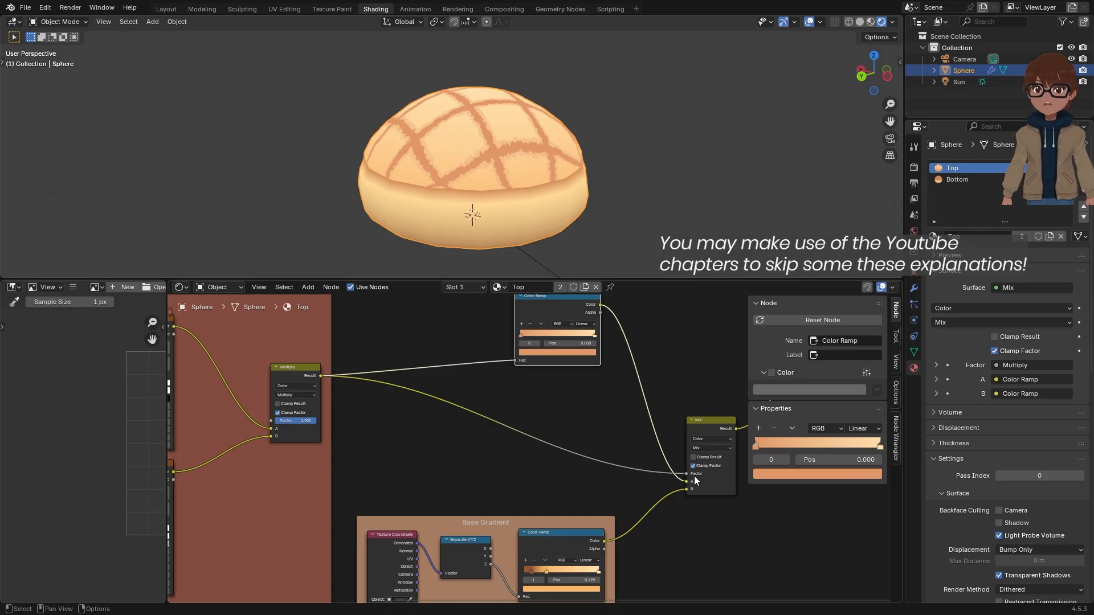
scroll(534, 426, "down", 2)
scroll(591, 449, "up", 3)
middle_click_drag(591, 449, 470, 444)
scroll(479, 444, "up", 4)
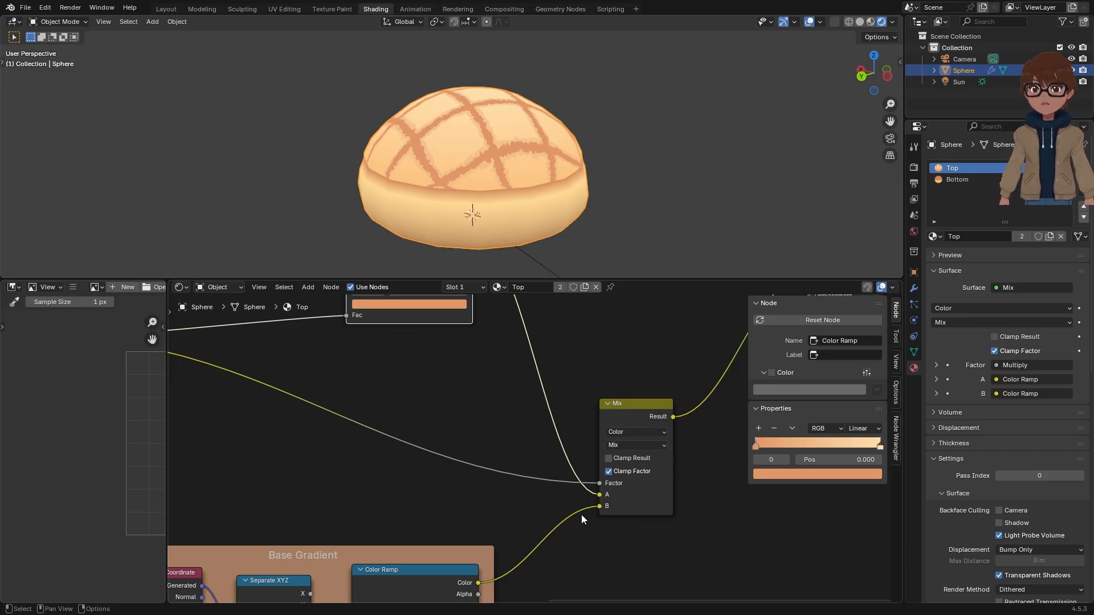
scroll(580, 515, "up", 1)
middle_click_drag(578, 514, 541, 506)
left_click_drag(575, 476, 513, 485)
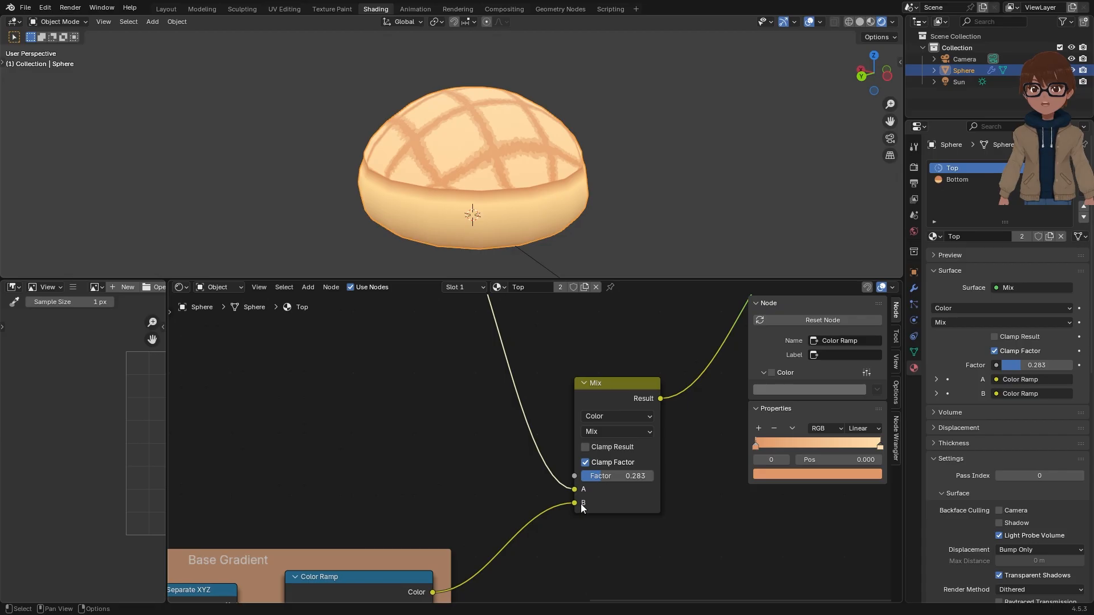
left_click_drag(592, 478, 575, 477)
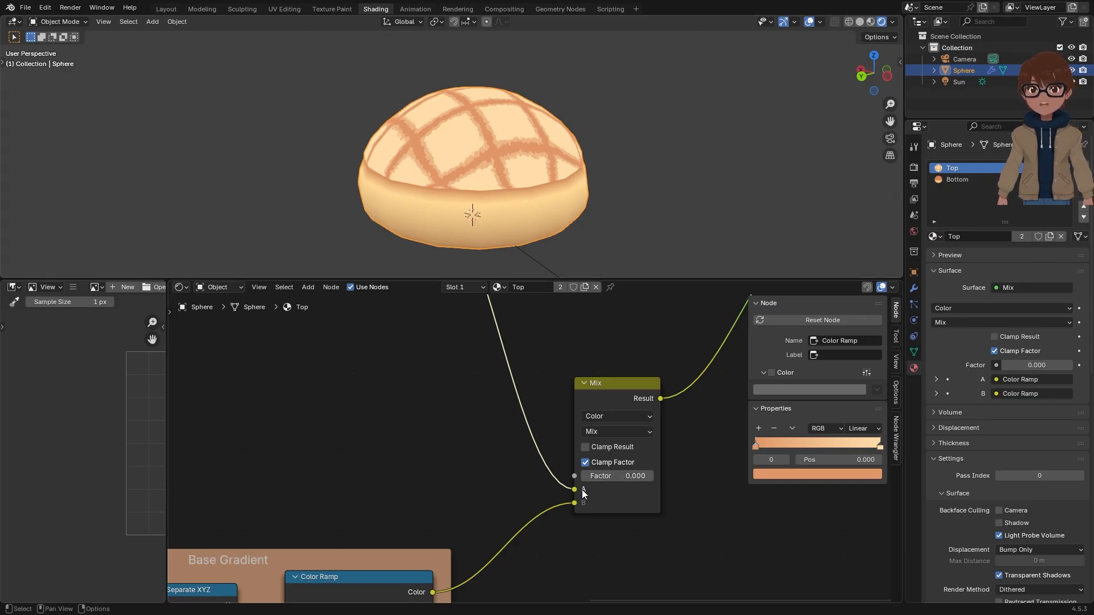
Step: Set the Mix node's factor to 1.000 to show only the base gradient from input B
scroll(582, 494, "down", 2)
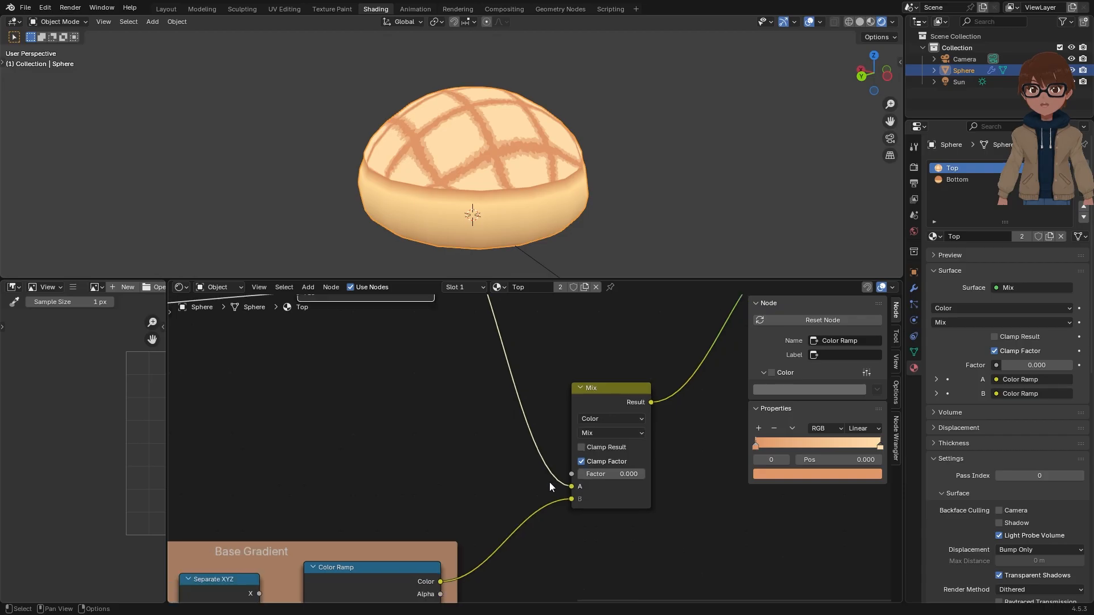
scroll(594, 504, "up", 1)
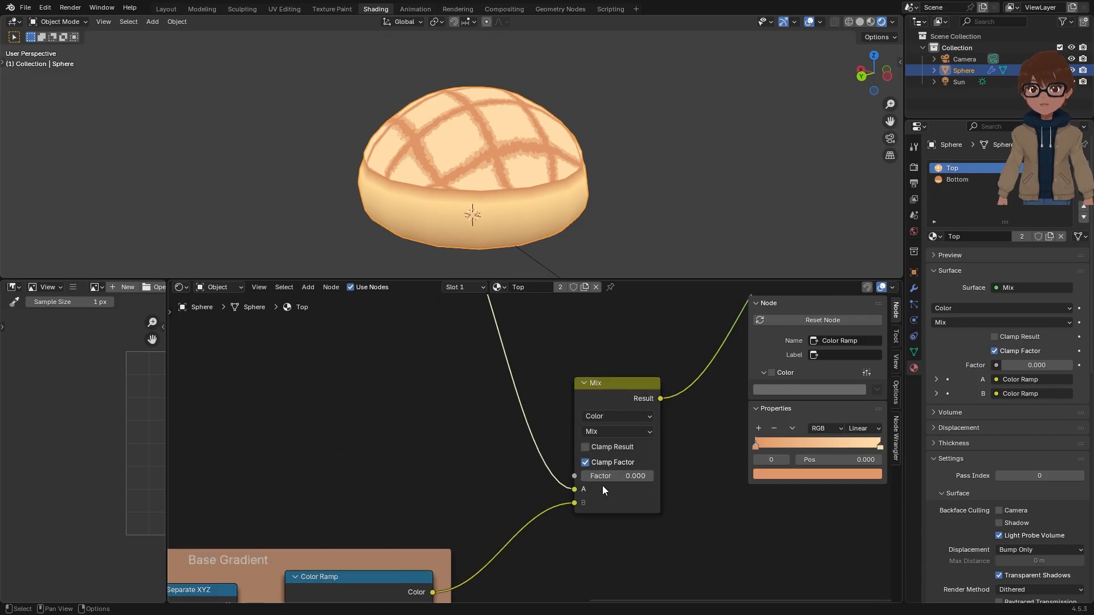
left_click_drag(604, 476, 626, 477)
middle_click_drag(574, 503, 615, 440)
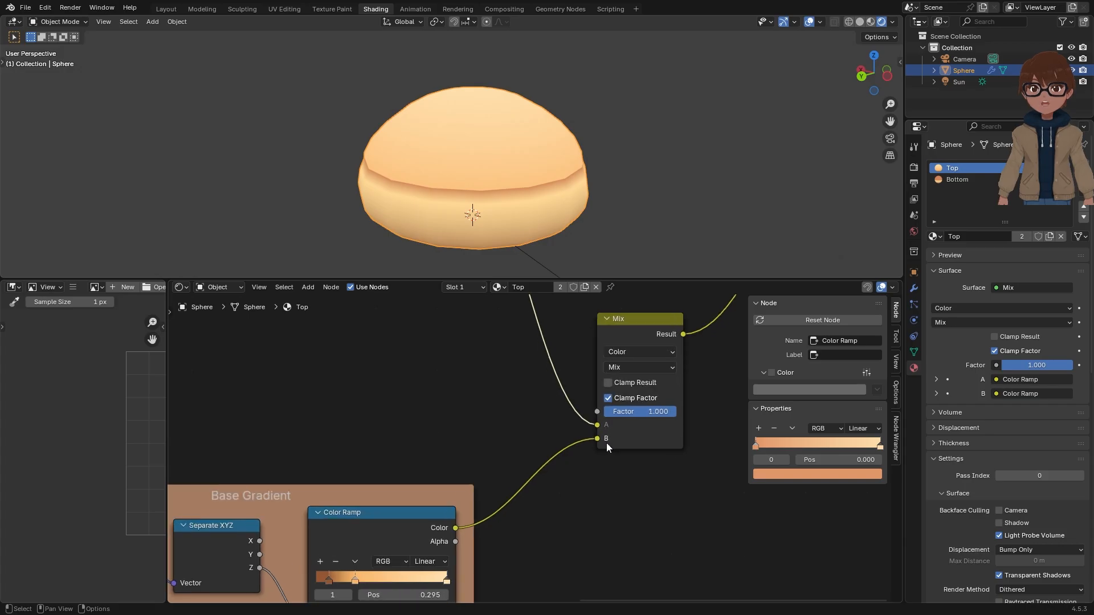
scroll(606, 442, "down", 2)
scroll(596, 445, "up", 1)
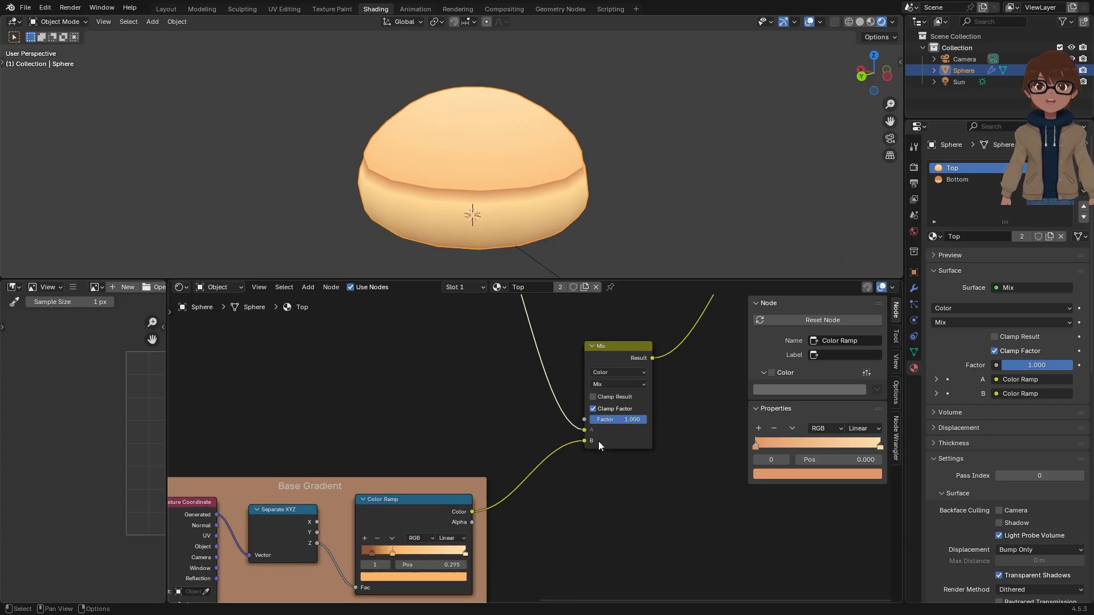
Step: Reconnect the Multiply result to the Mix node's Factor input and preview the Mix node on the bun
scroll(561, 439, "down", 7)
middle_click_drag(505, 355, 559, 398)
scroll(501, 425, "up", 2)
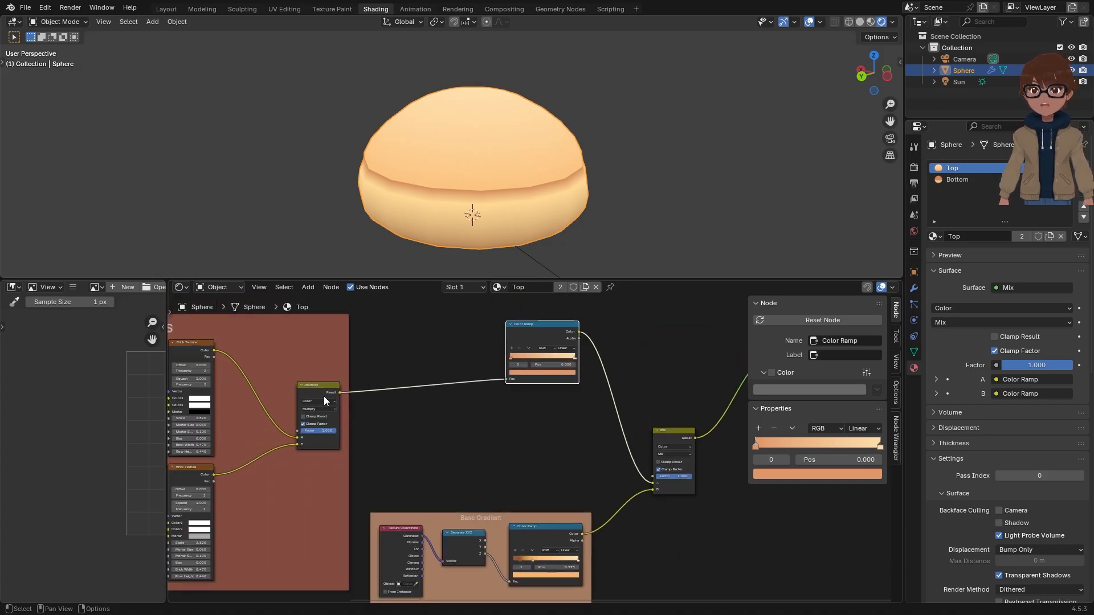
left_click(324, 397, "ctrl+shift")
left_click_drag(339, 392, 653, 476)
left_click(680, 433, "ctrl+shift")
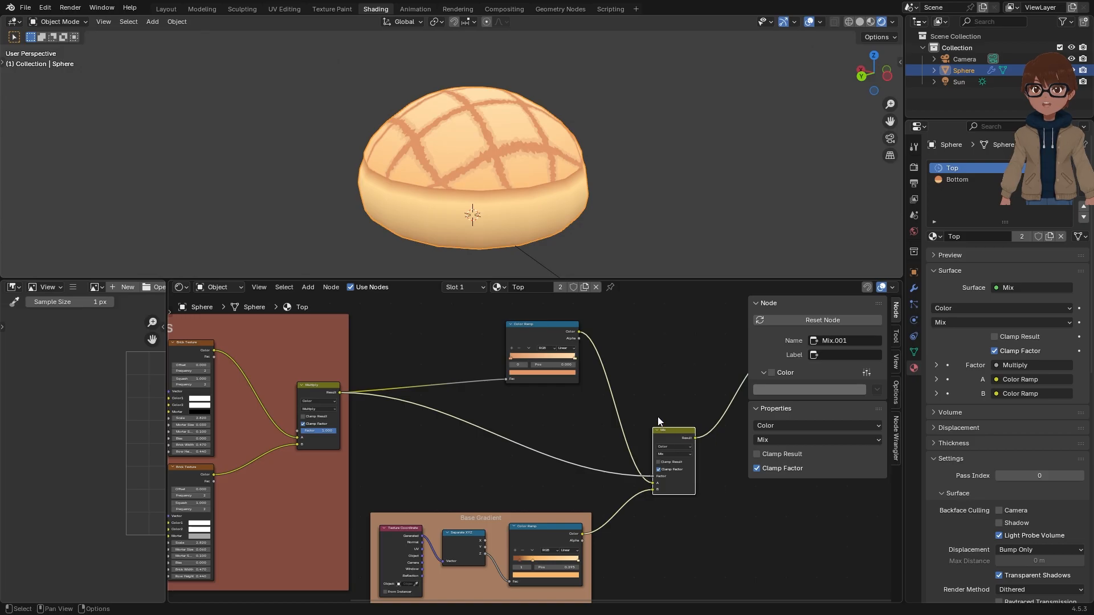
Step: Examine the Mix node's Factor, A and B connections, the overall node graph and the bun from several angles
scroll(647, 416, "up", 3)
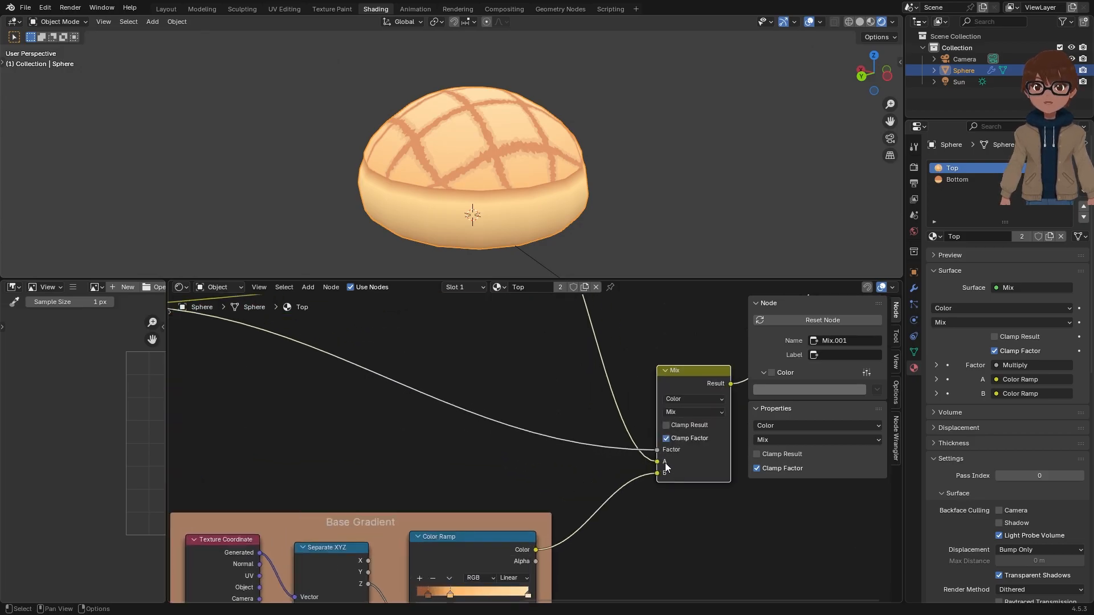
scroll(575, 461, "down", 1)
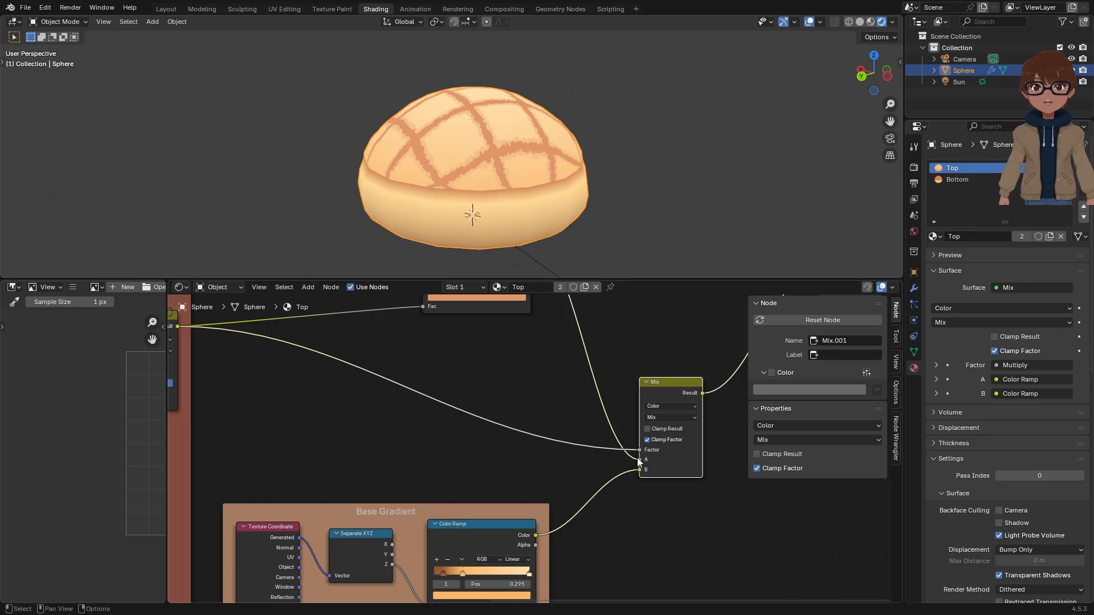
scroll(604, 444, "down", 2)
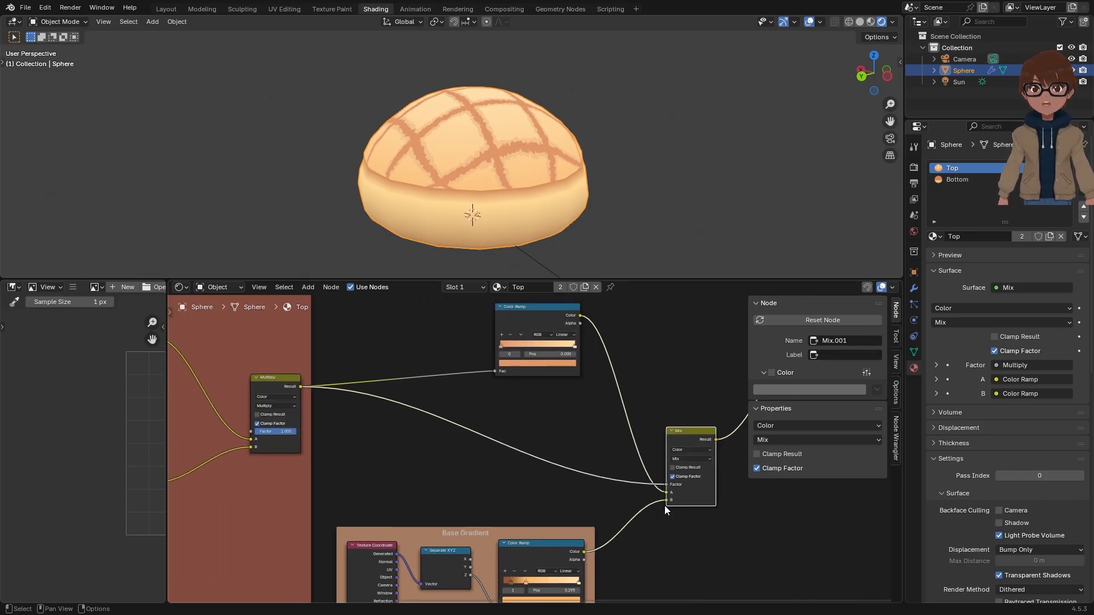
scroll(665, 505, "up", 1)
scroll(668, 479, "down", 1)
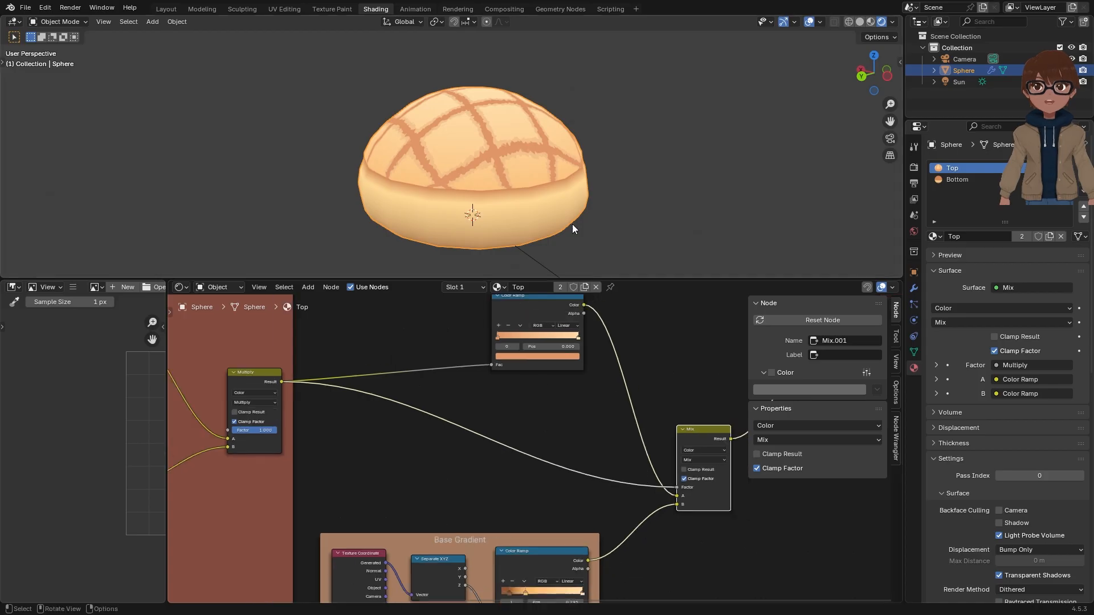
middle_click_drag(572, 224, 530, 217)
scroll(490, 415, "down", 1)
scroll(507, 404, "down", 1)
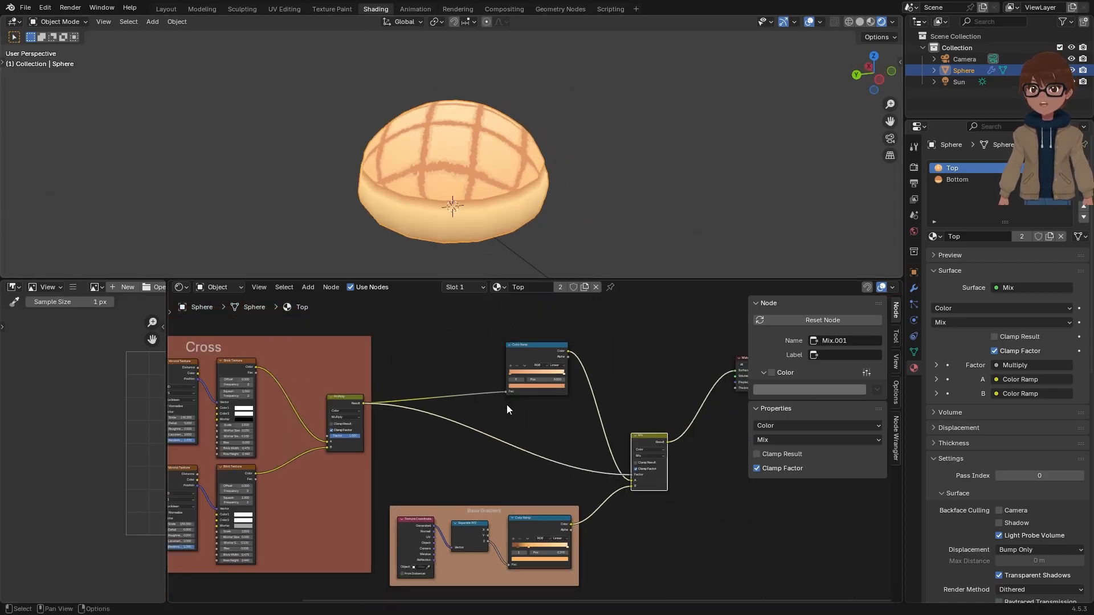
middle_click_drag(507, 405, 566, 378)
scroll(567, 378, "down", 1)
middle_click_drag(559, 217, 538, 214)
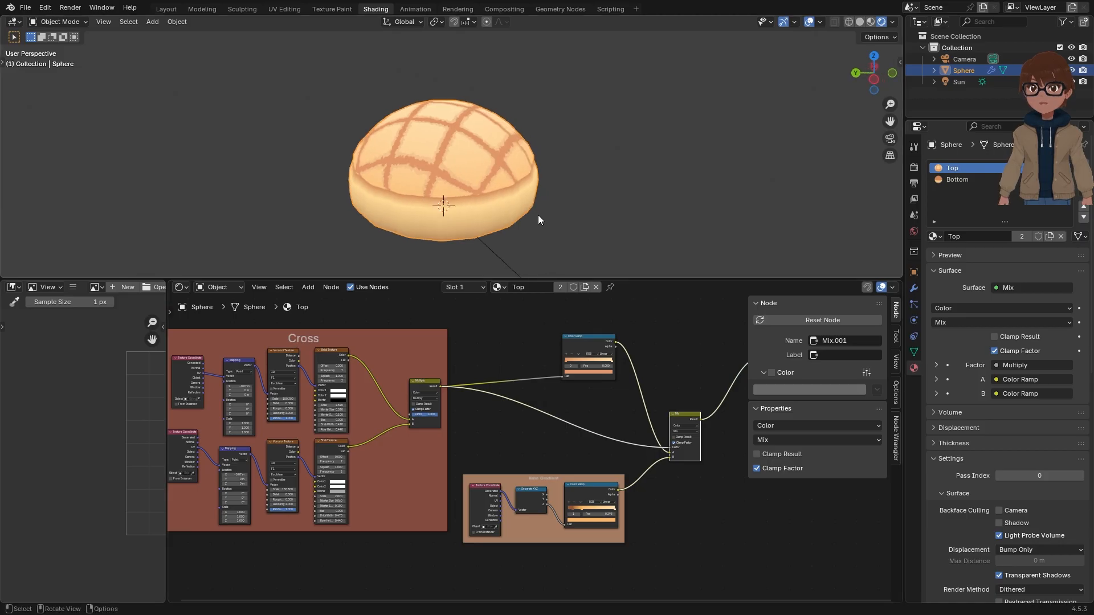
Step: Enlarge the 3D viewport above the node editor and reposition the Base Gradient frame in the node graph
scroll(537, 214, "up", 2)
left_click_drag(570, 279, 569, 329)
scroll(544, 260, "down", 1)
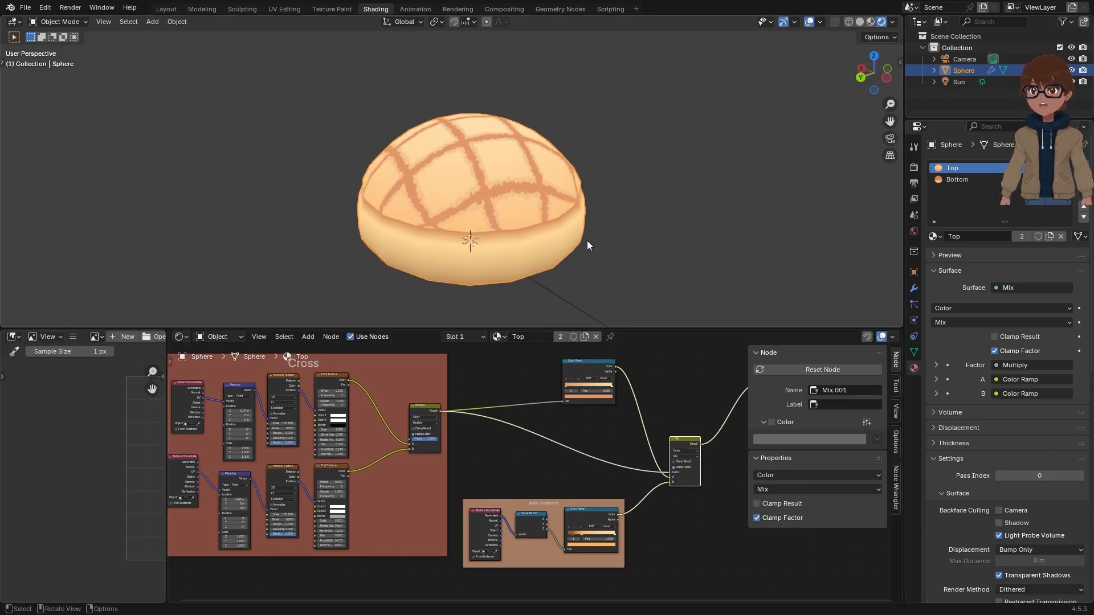
middle_click_drag(586, 241, 610, 254)
scroll(573, 456, "down", 1)
scroll(534, 450, "down", 1)
scroll(535, 450, "up", 1)
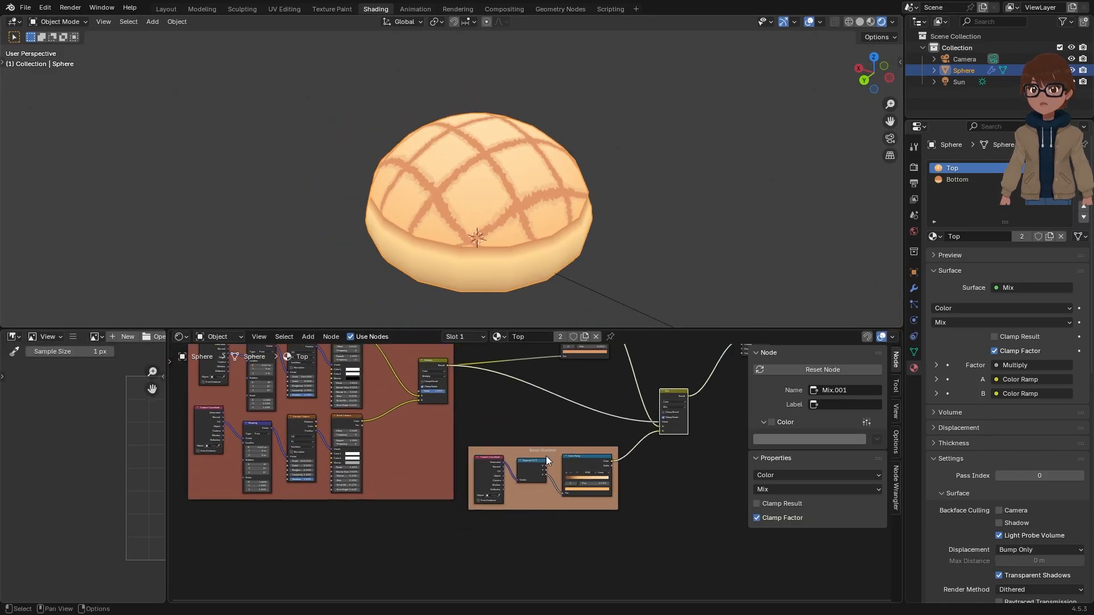
left_click(546, 457)
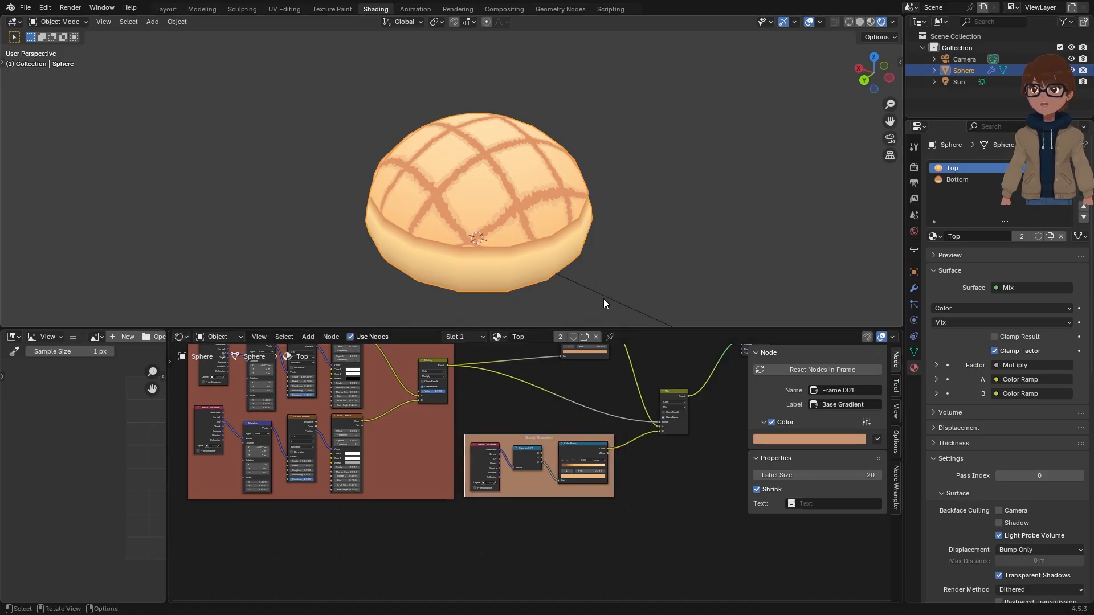
middle_click_drag(609, 273, 579, 276)
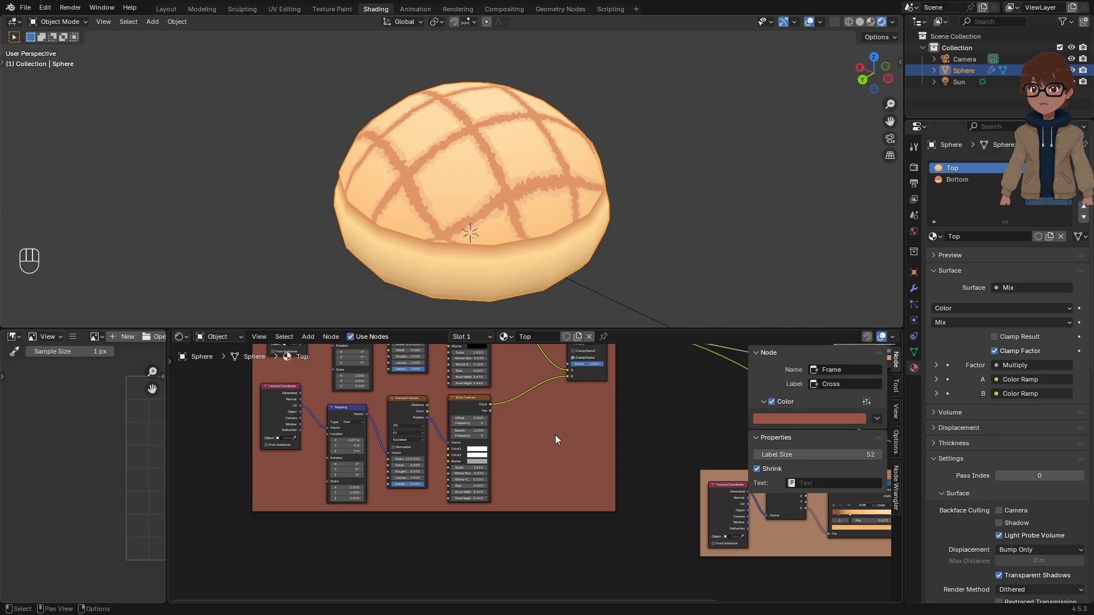
Step: Add a Noise Texture node inside the Cross frame, below the lower row of crosshatch nodes
key("shift+a")
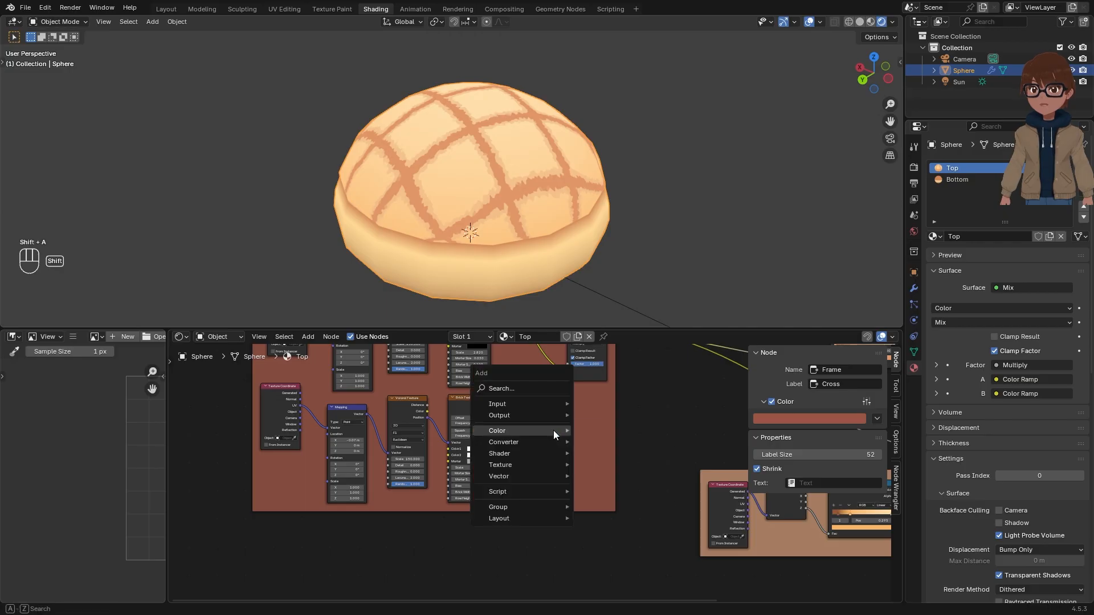
mouse_move(526, 465)
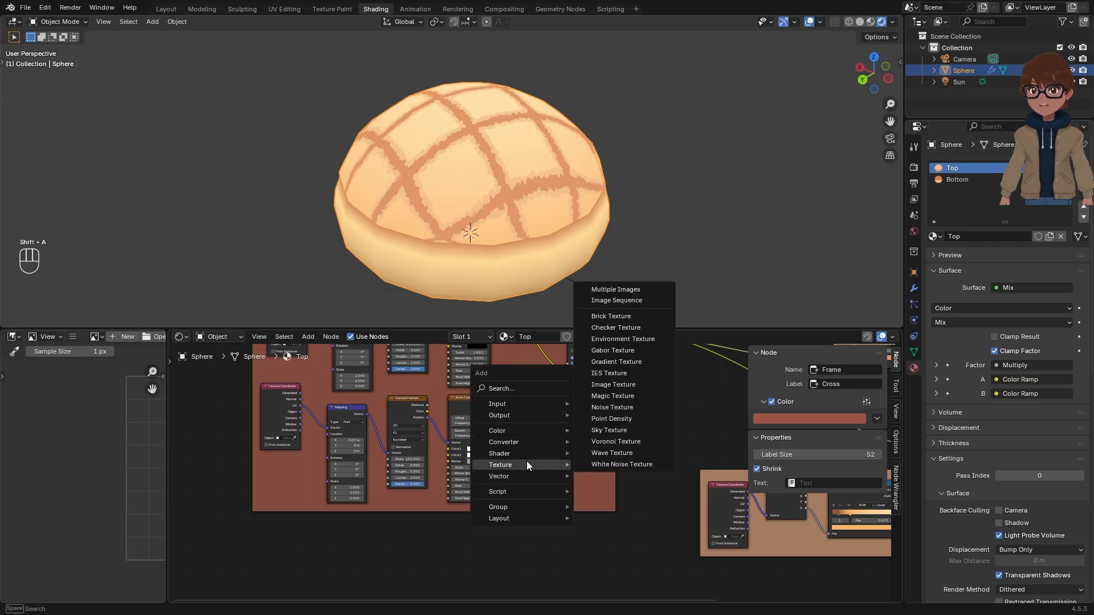
left_click(621, 409)
left_click(557, 425)
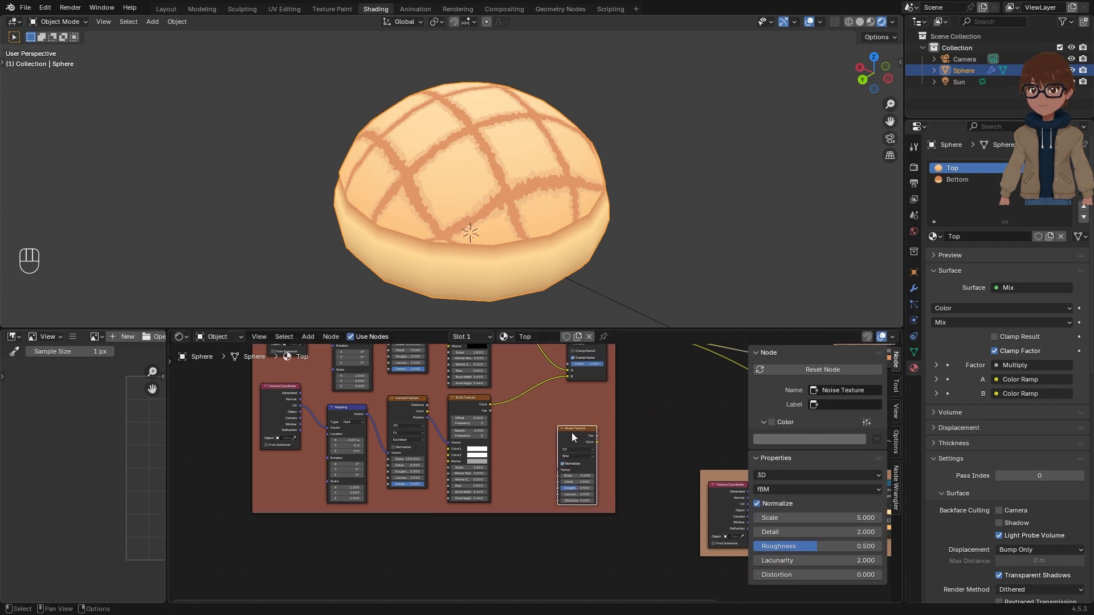
left_click_drag(572, 437, 459, 531)
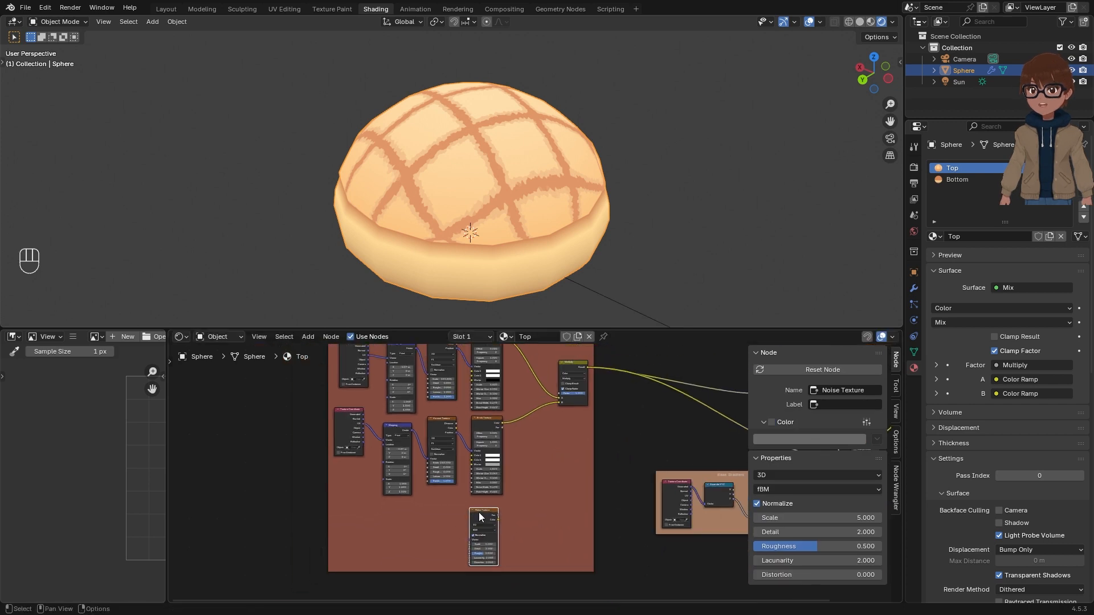
left_click_drag(480, 516, 547, 502)
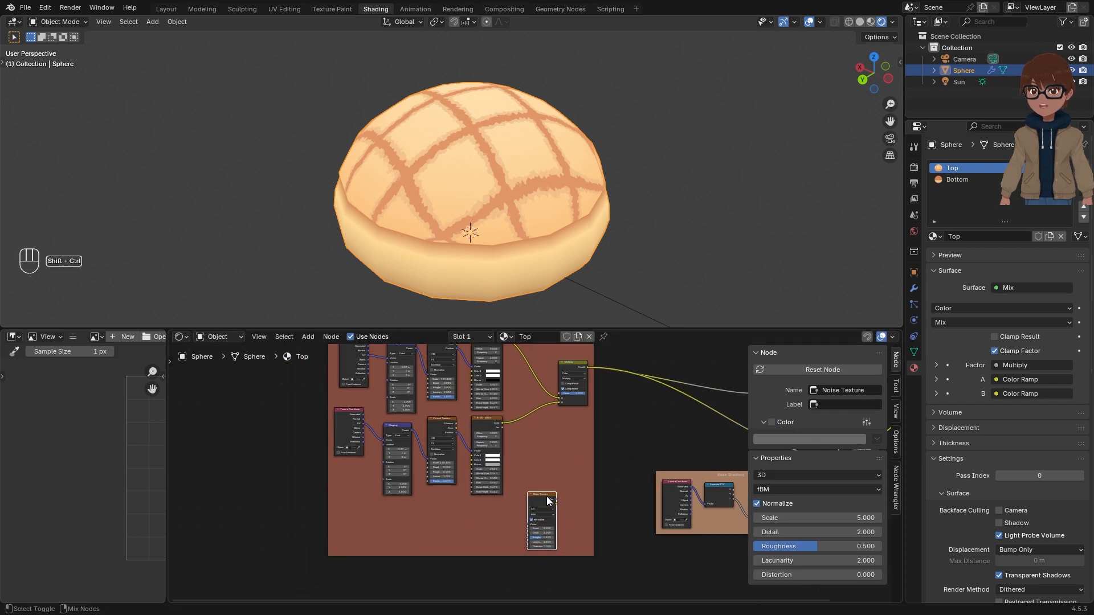
Step: Blend the Noise Texture with the Multiply result through a new Mix node
right_click_drag(544, 471, 571, 387, "ctrl+shift")
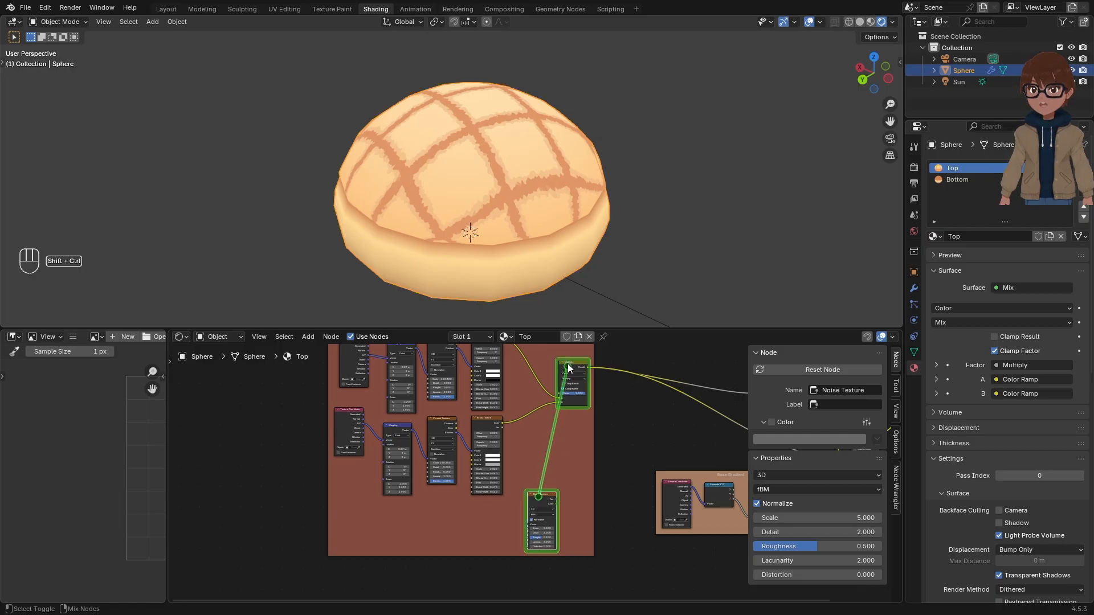
scroll(594, 475, "down", 2)
middle_click_drag(597, 474, 510, 473)
scroll(542, 473, "down", 3)
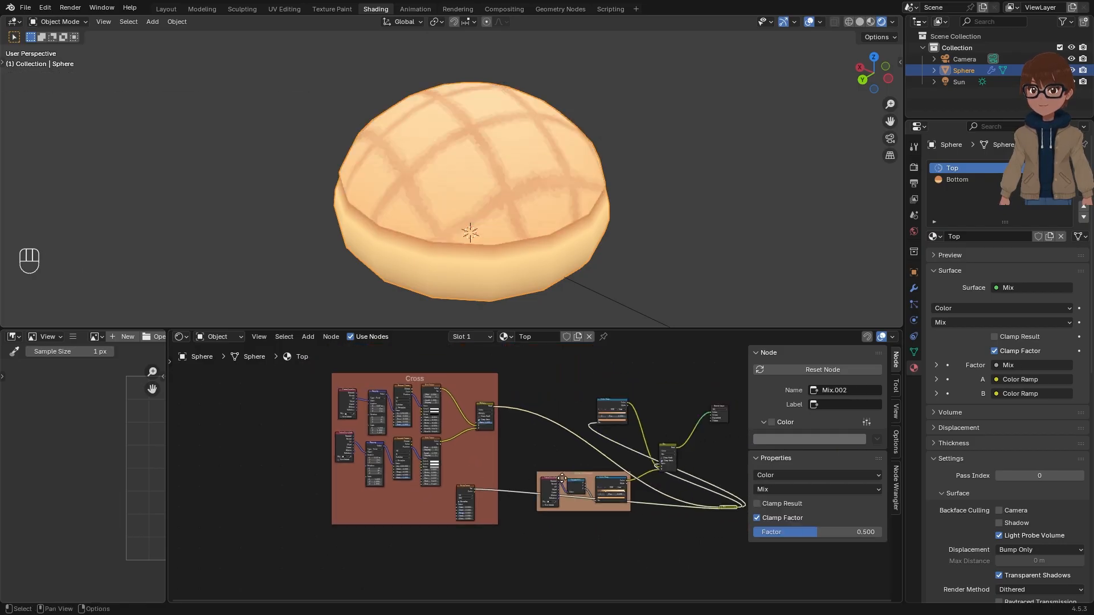
Step: Move the new Mix node into the Cross frame, just after the Multiply node
middle_click_drag(621, 496, 558, 488)
scroll(558, 487, "up", 2)
left_click(669, 494)
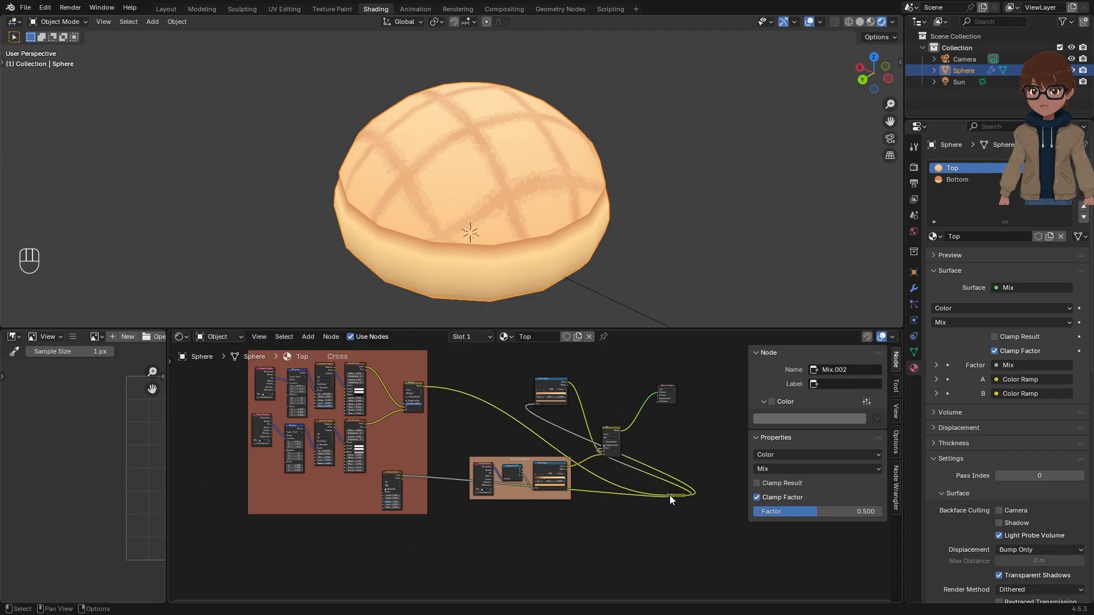
left_click(669, 495)
left_click_drag(678, 499, 567, 402)
scroll(447, 424, "up", 3)
scroll(509, 428, "up", 1)
scroll(499, 435, "up", 2)
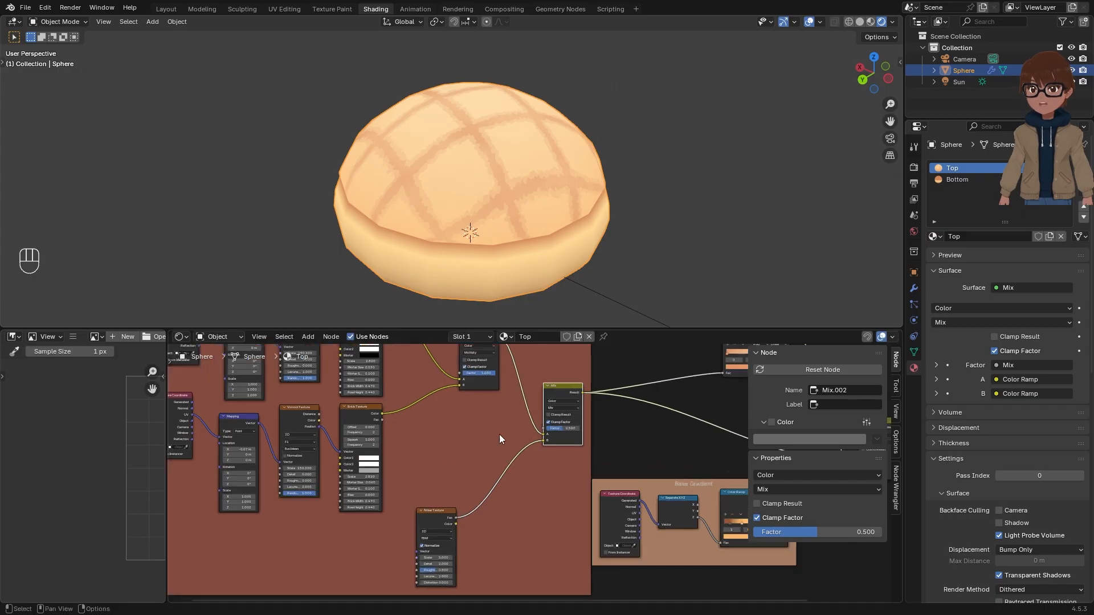
Step: Move the Noise Texture node directly below the lower Brick Texture in the Cross frame
scroll(528, 441, "down", 2)
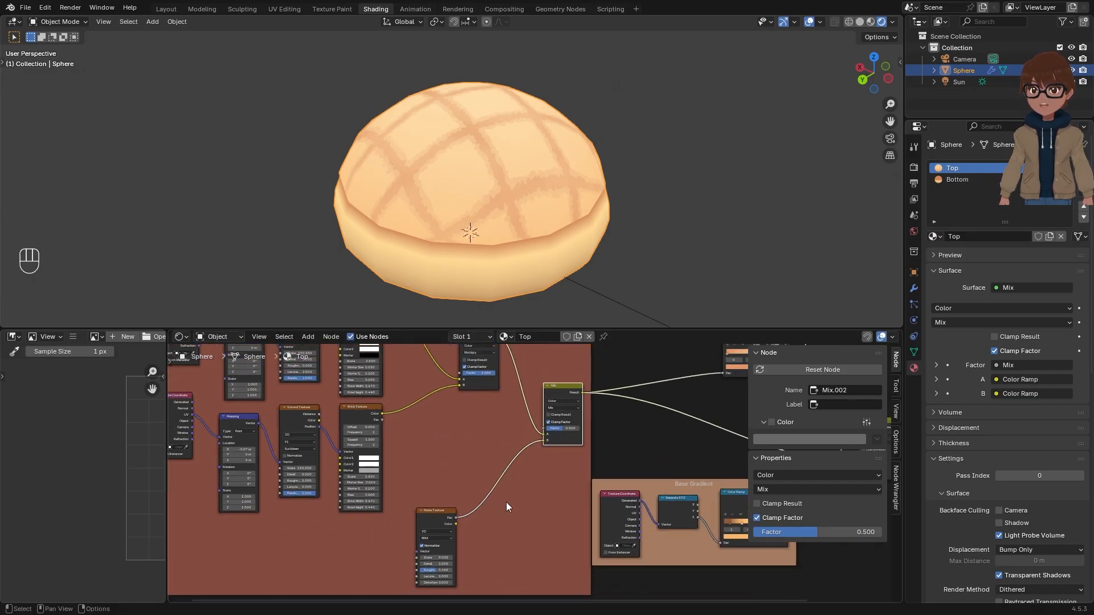
middle_click_drag(482, 500, 555, 453)
left_click_drag(505, 465, 428, 503)
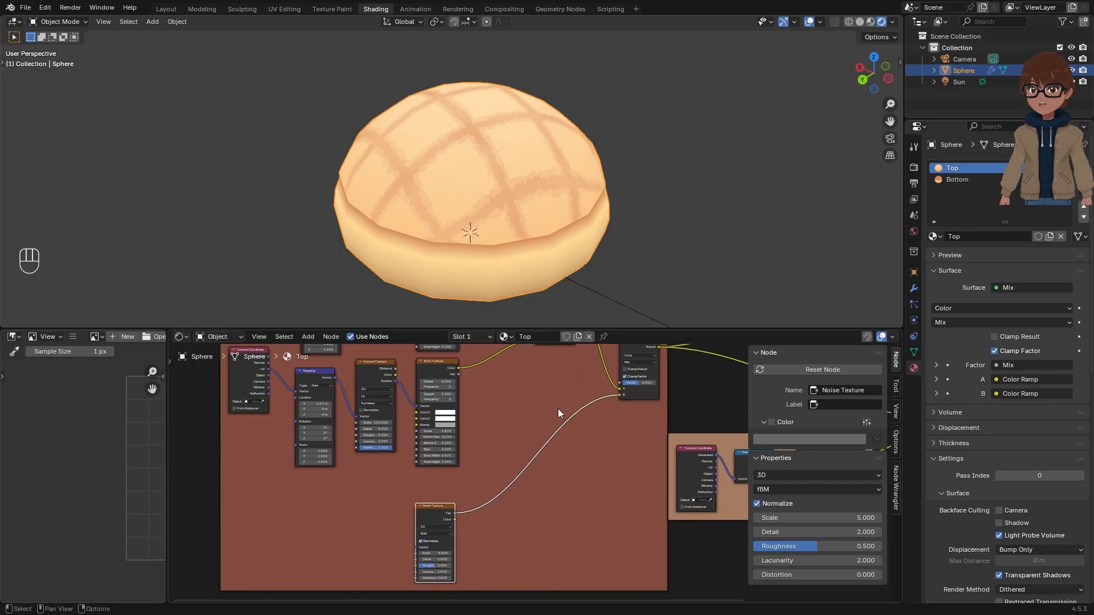
scroll(558, 408, "down", 1)
middle_click_drag(559, 409, 535, 445)
middle_click_drag(483, 491, 576, 422)
scroll(510, 487, "up", 2)
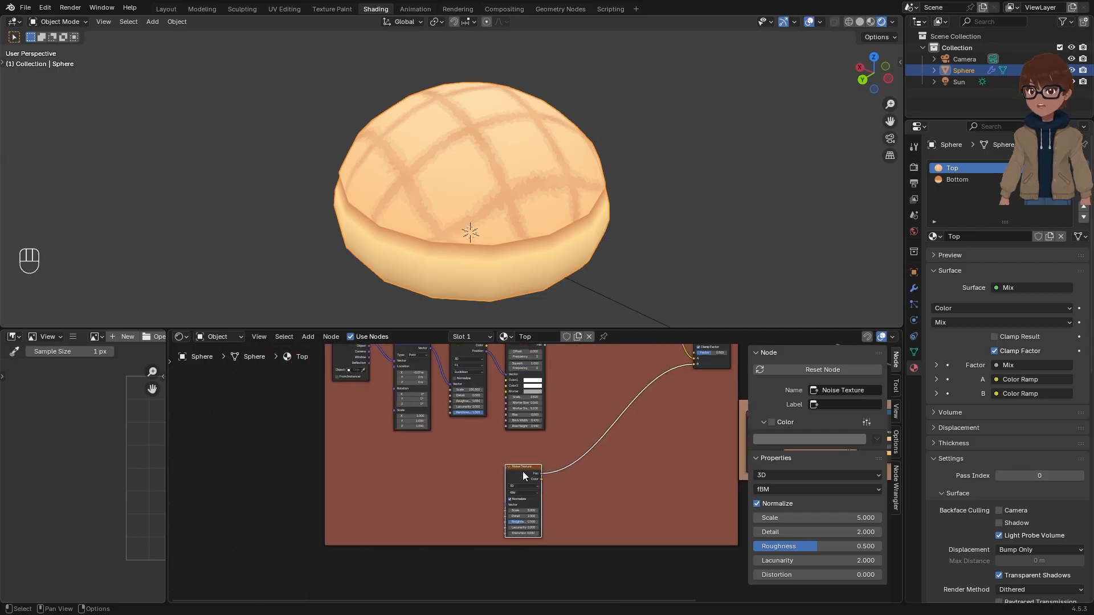
scroll(542, 462, "up", 2)
scroll(538, 483, "up", 2)
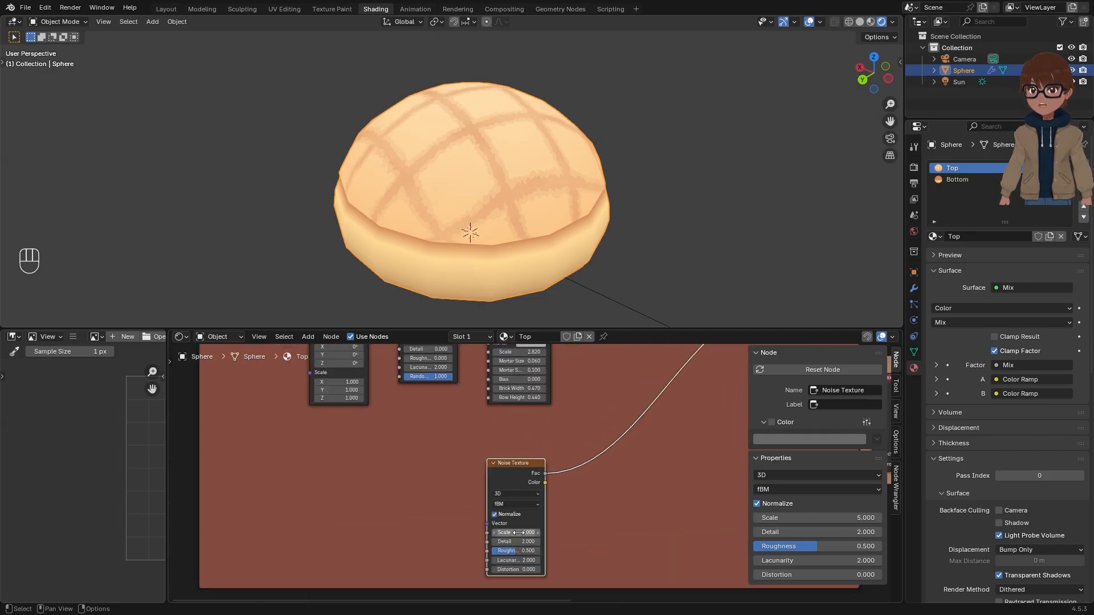
Step: Add Texture Coordinate and Mapping nodes to the Noise Texture and place them just before it in the Cross frame
key("ctrl+t")
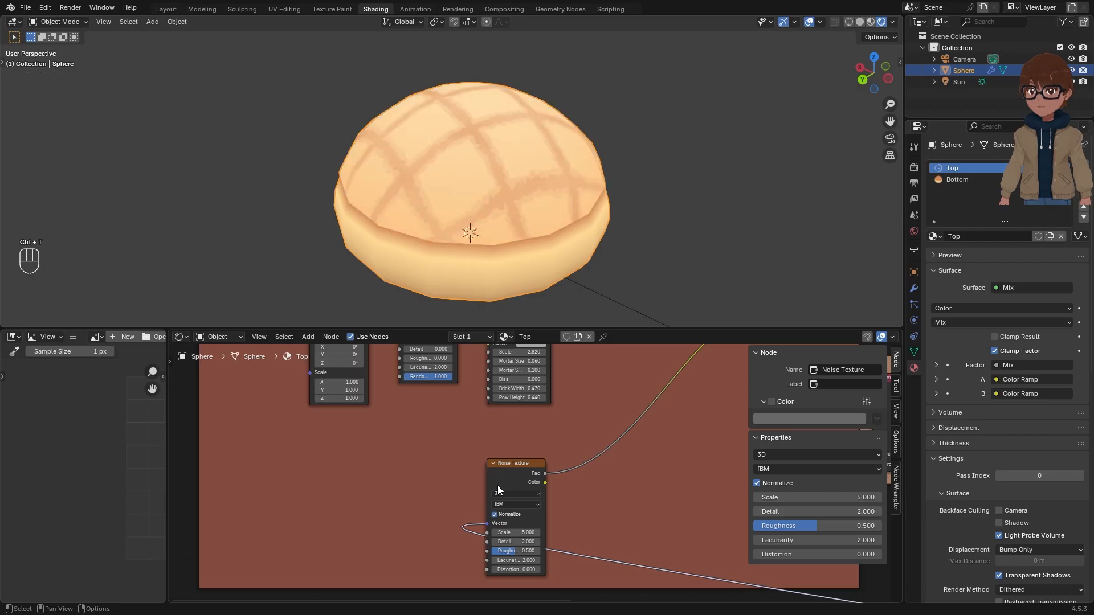
middle_click_drag(504, 495, 490, 444)
scroll(489, 444, "down", 9)
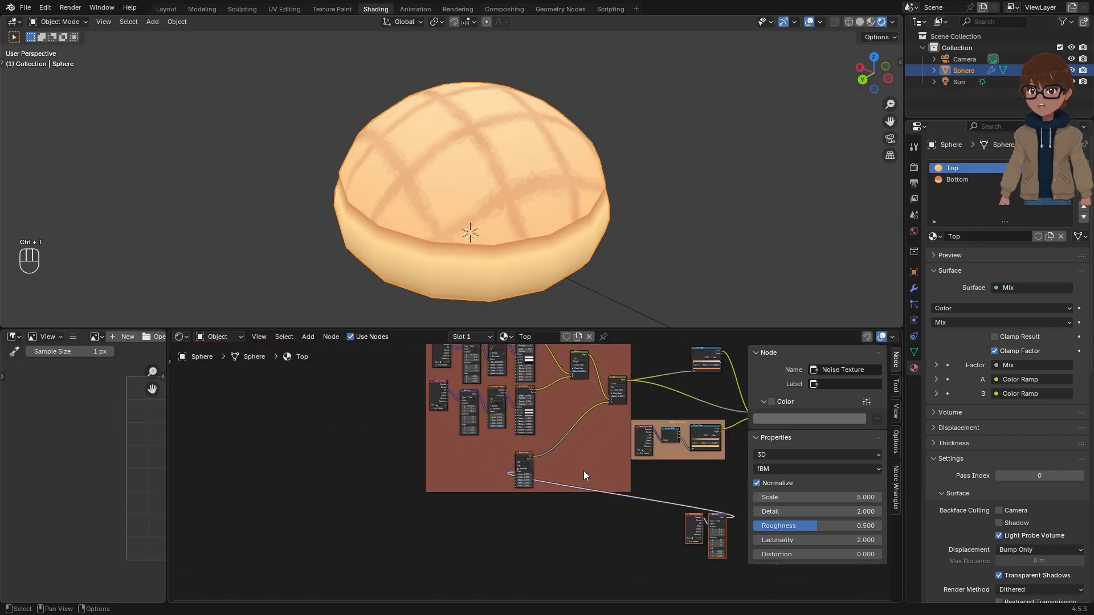
mouse_move(583, 470)
middle_mouse_down()
mouse_move(533, 458)
mouse_move(581, 476)
middle_mouse_up()
key("g")
left_click(448, 438)
scroll(449, 437, "up", 6)
key("g")
left_click(487, 436)
scroll(545, 469, "up", 1)
scroll(545, 470, "up", 4)
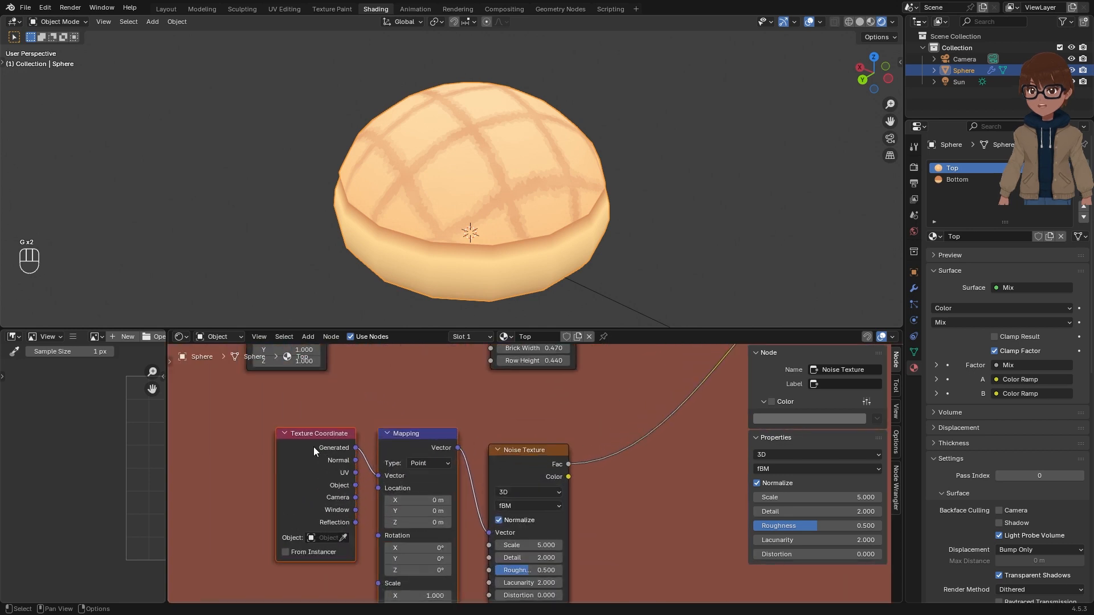
middle_click_drag(429, 440, 428, 401)
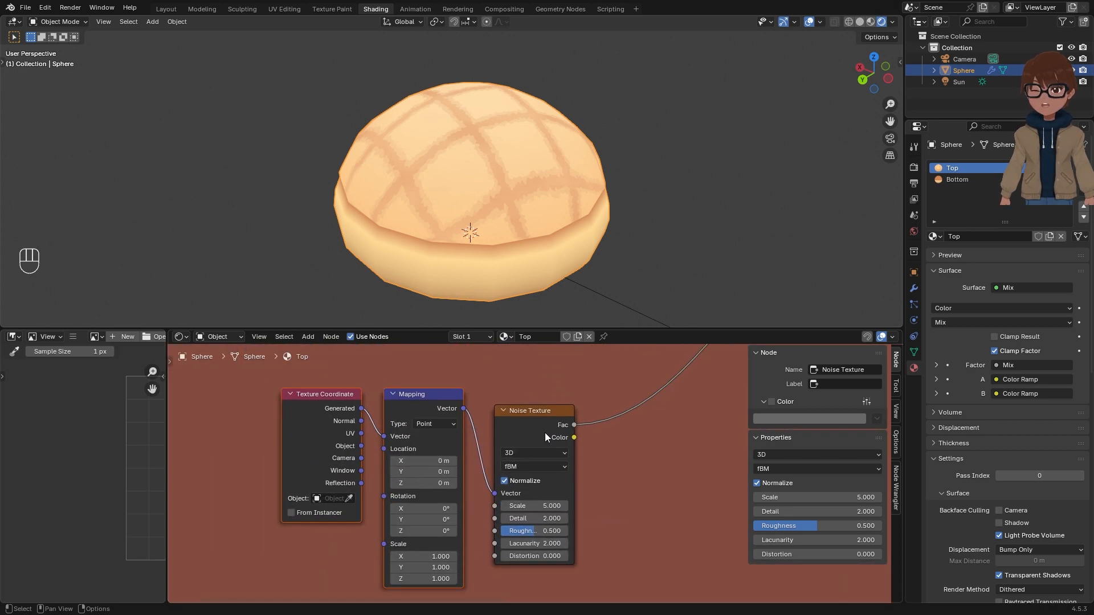
Step: Preview the Noise Texture on the bun's top and raise its Scale to 44.000
left_click(548, 416)
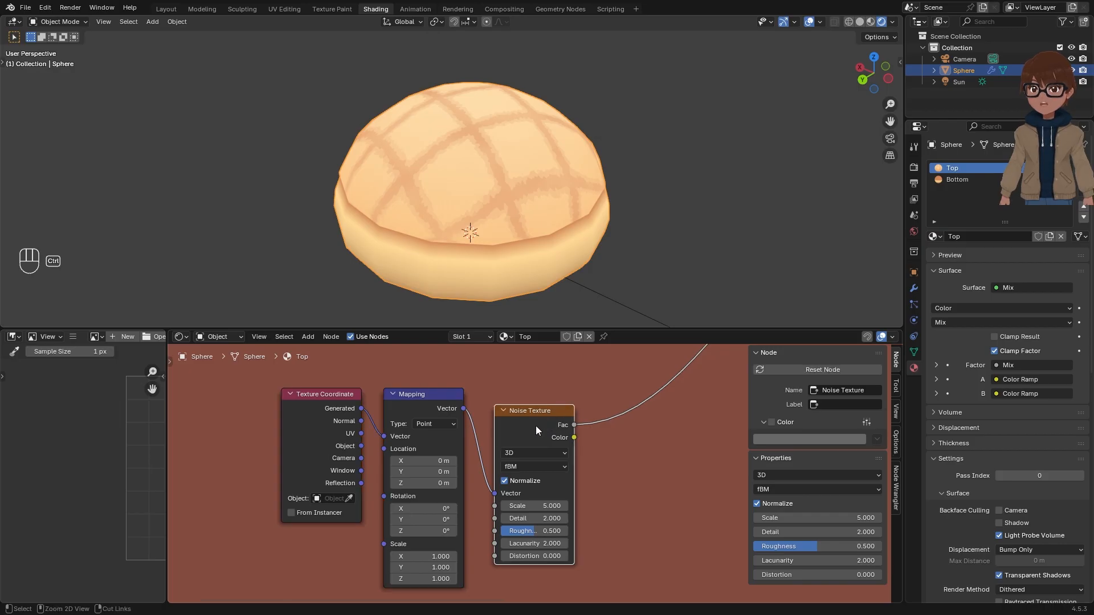
left_click(537, 423, "ctrl+shift")
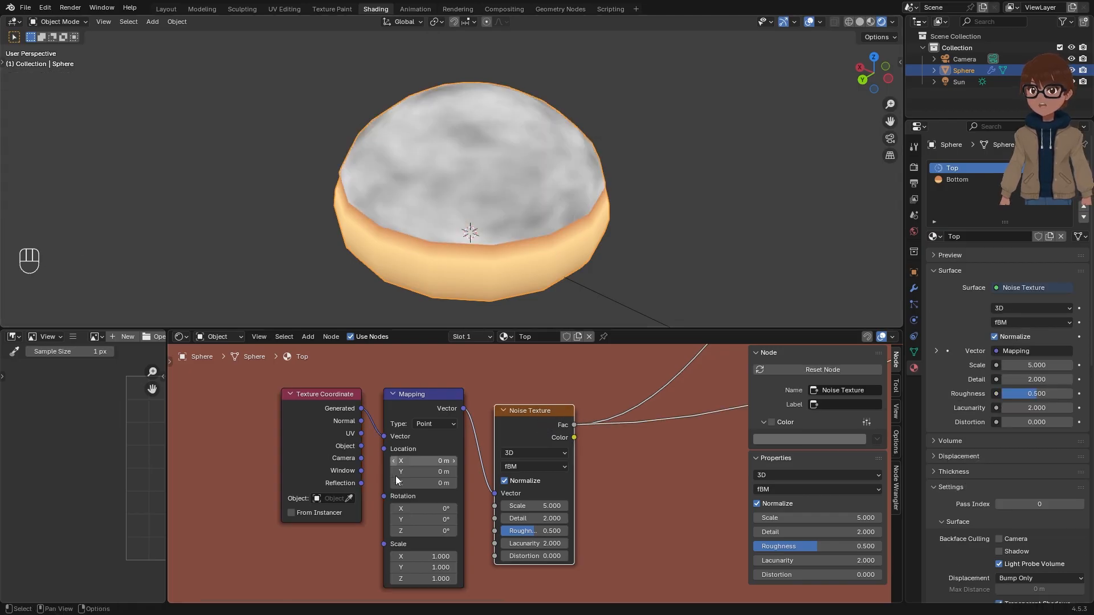
left_click_drag(537, 505, 574, 506)
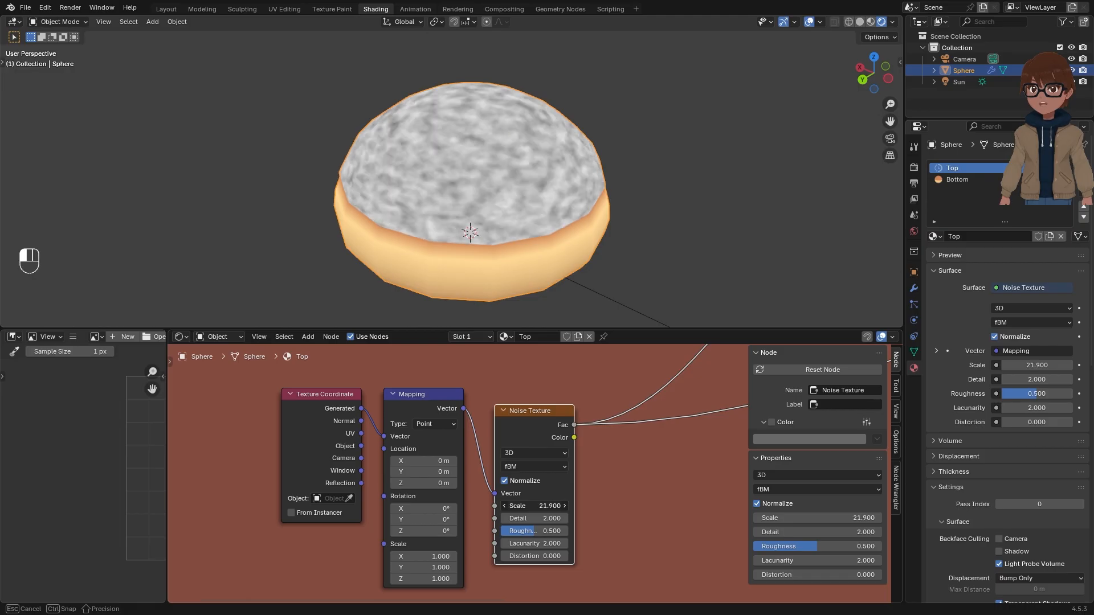
scroll(552, 255, "up", 1)
middle_click_drag(552, 255, 525, 254)
middle_click_drag(574, 228, 572, 212)
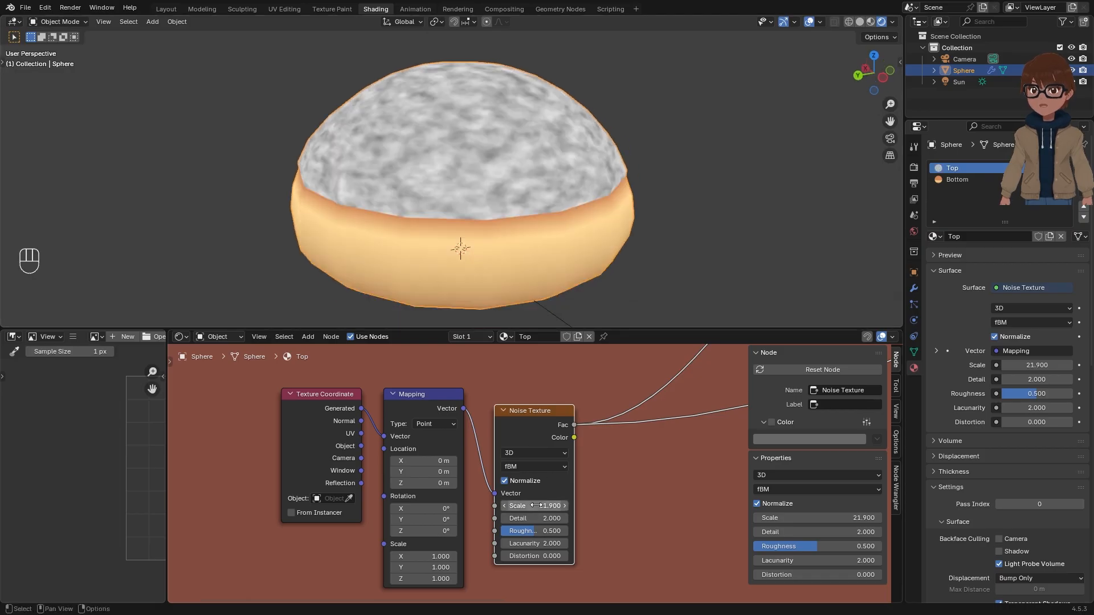
left_click_drag(536, 506, 578, 505)
scroll(326, 435, "up", 1)
Step: Connect the Texture Coordinate's Object output to the Mapping's Vector input and set the noise Scale to 16.200
left_click_drag(332, 441, 357, 429)
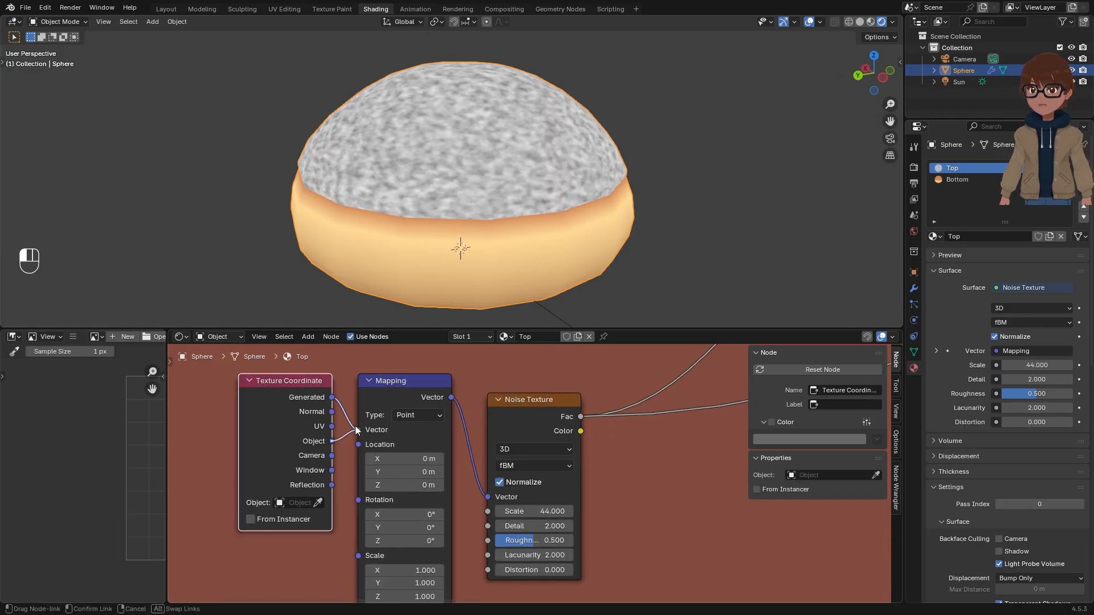
middle_click_drag(525, 187, 524, 225)
left_click_drag(534, 511, 472, 511)
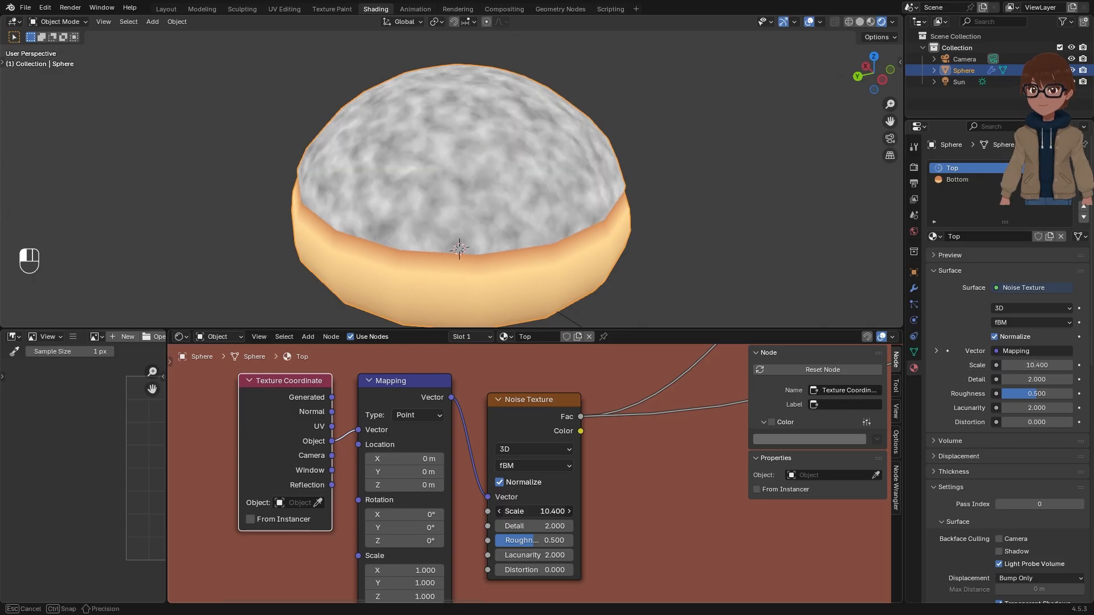
Step: Adjust the noise Mix node's placement and preview the crosshatch Color Ramp on the bun
scroll(585, 494, "down", 5)
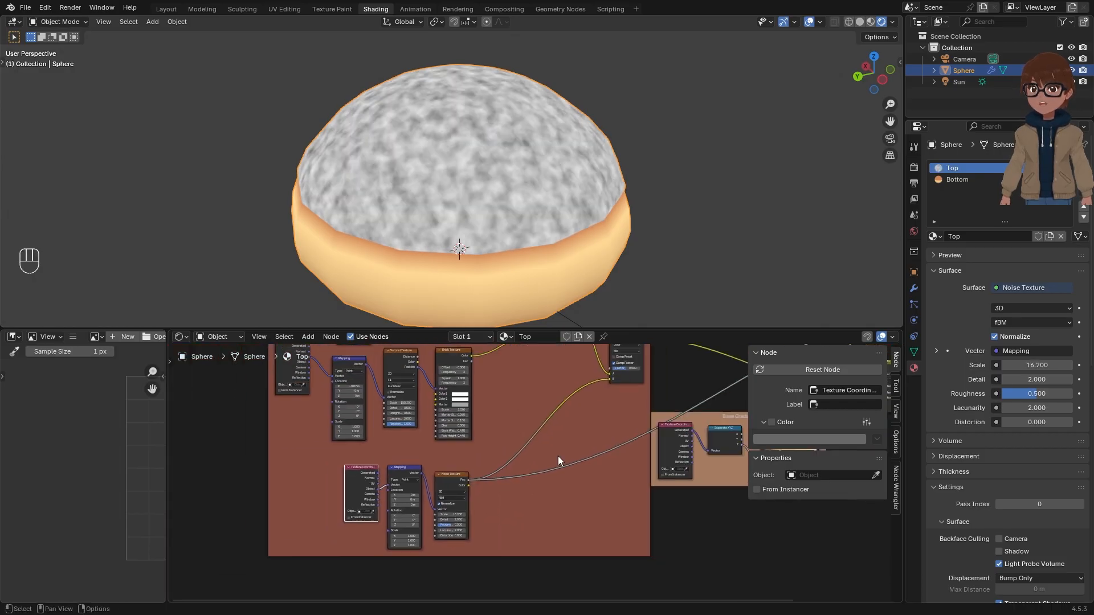
scroll(543, 444, "up", 2)
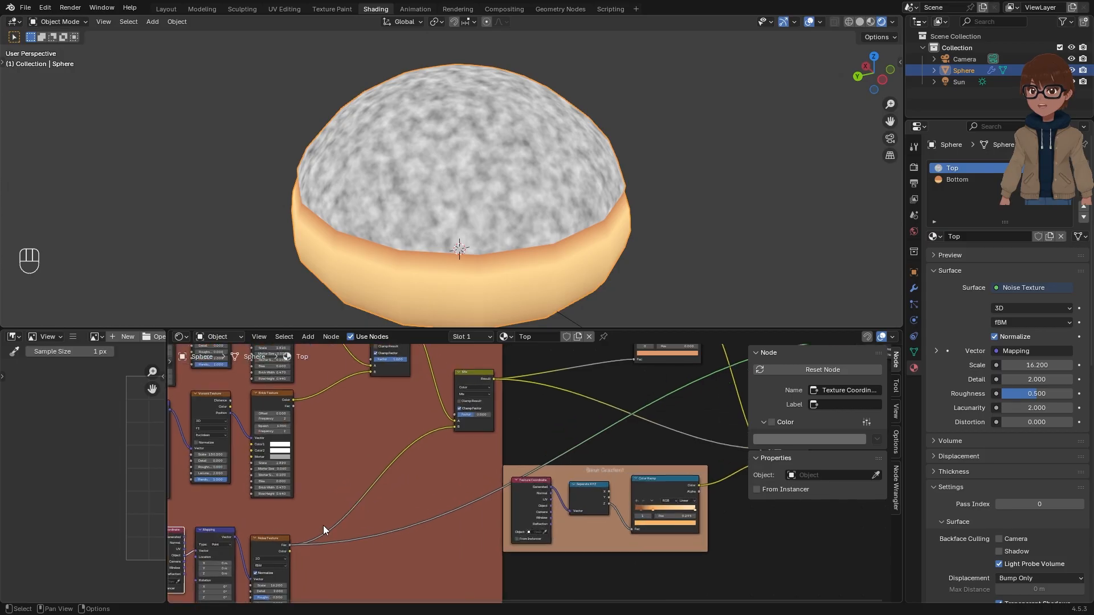
left_click_drag(463, 378, 472, 372)
middle_click_drag(565, 358, 419, 408)
middle_click_drag(547, 369, 568, 388)
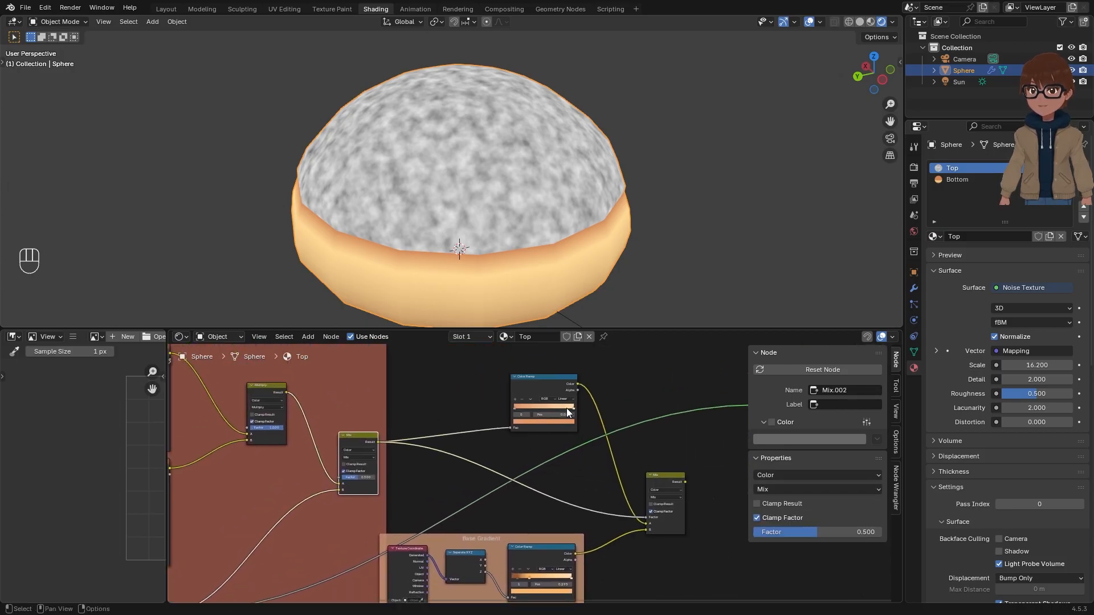
left_click(568, 388, "ctrl+shift")
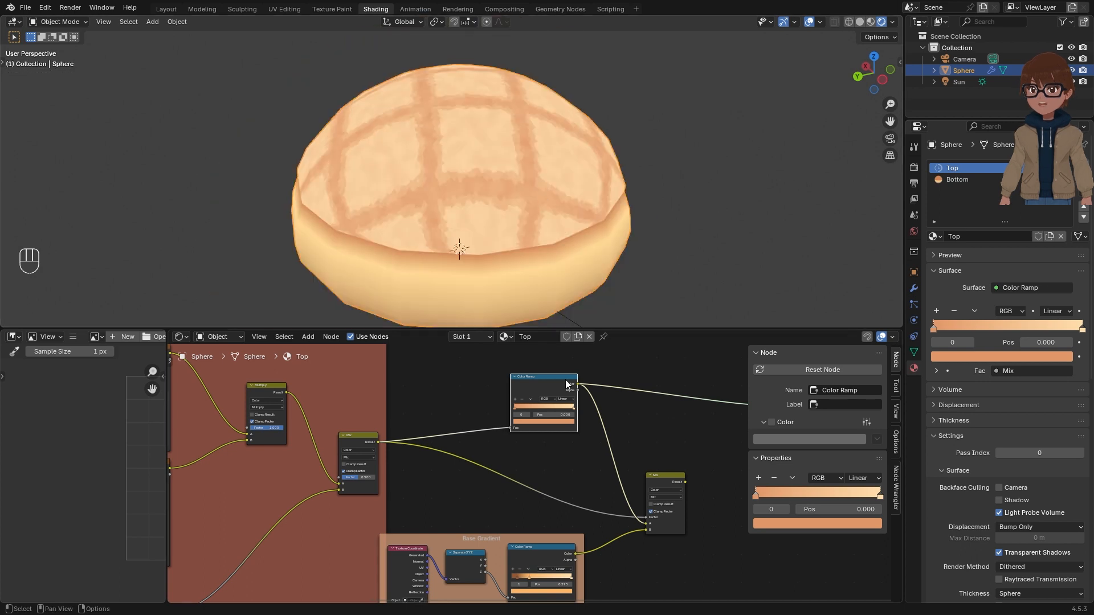
Step: Rearrange the Base Gradient frame and the crosshatch Color Ramp node for more room in the graph
scroll(546, 399, "up", 1)
scroll(608, 431, "down", 1)
middle_click_drag(589, 452, 599, 409)
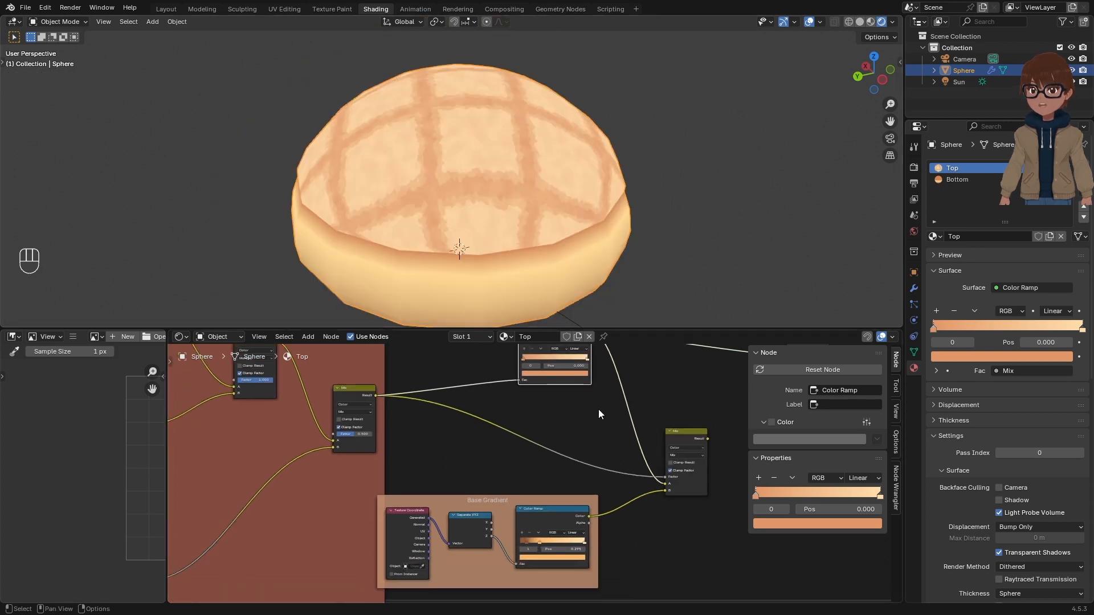
left_click_drag(507, 512, 545, 549)
middle_click_drag(513, 431, 546, 504)
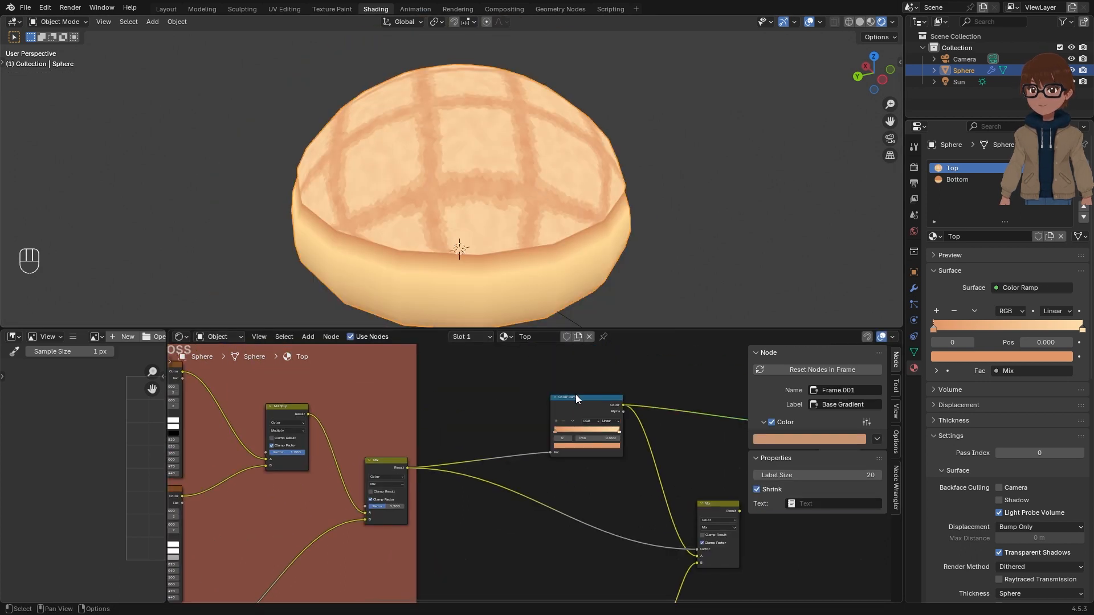
left_click_drag(575, 396, 560, 396)
scroll(599, 422, "up", 1)
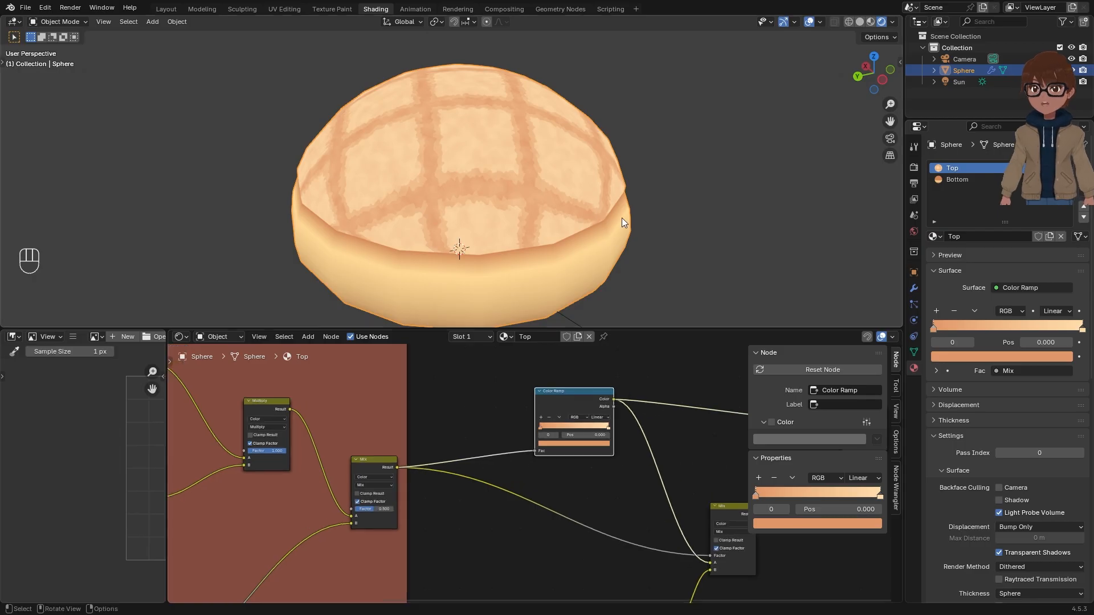
Step: Try a Factor of 0.000 on the Mix node that blends the noise into the crosshatch
middle_click_drag(622, 218, 613, 227)
middle_click_drag(396, 548, 552, 438)
scroll(552, 438, "up", 3)
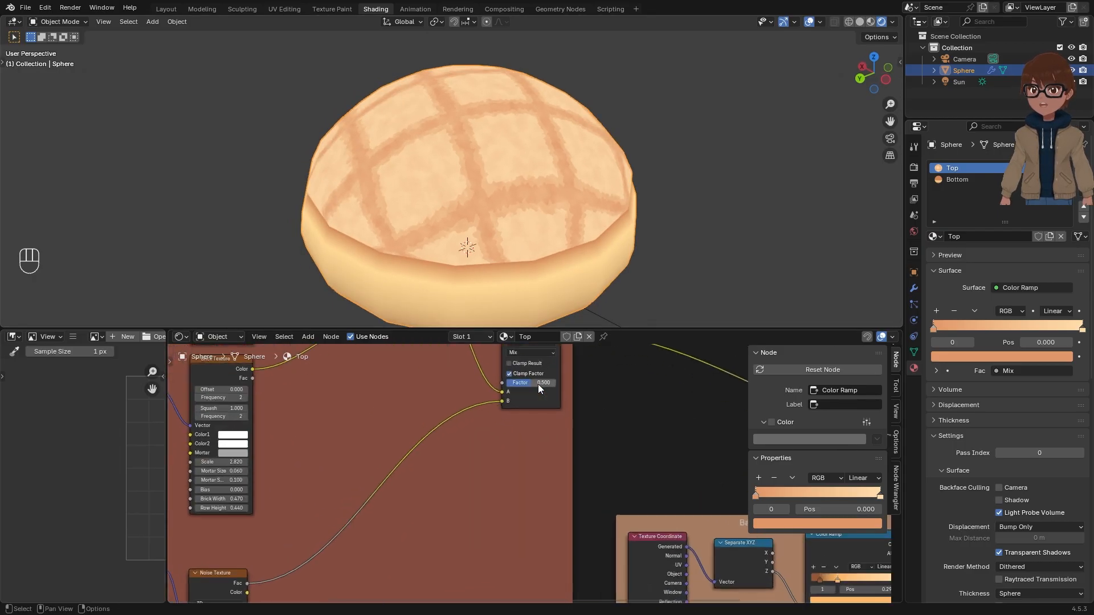
left_click_drag(538, 384, 507, 383)
middle_click_drag(563, 369, 542, 440)
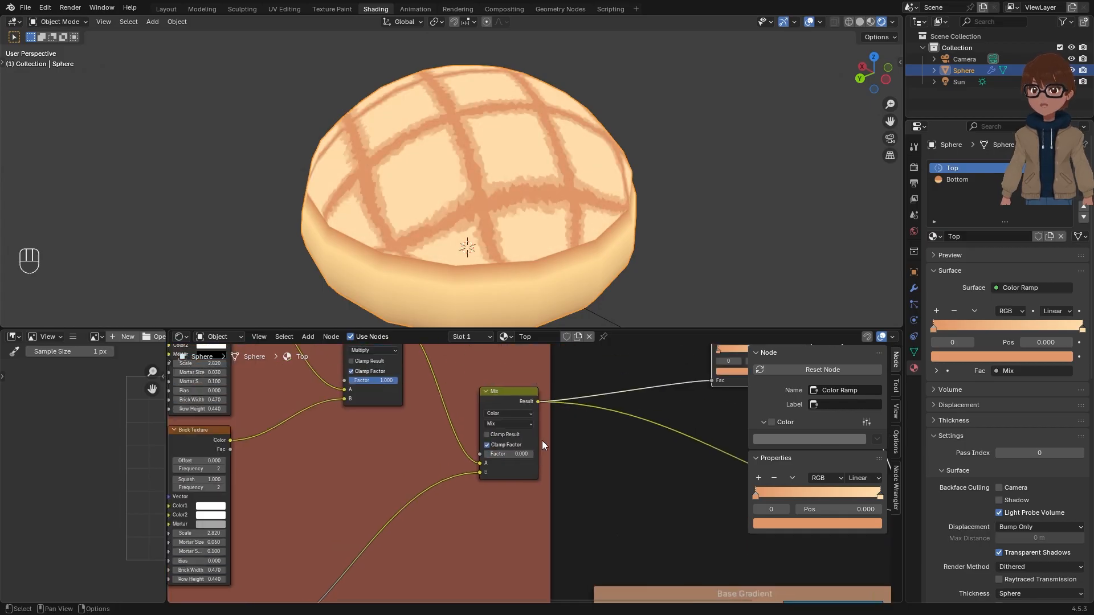
Step: Preview the noise Mix node's output on the bun and set its Factor to 0.358
left_click(532, 408, "ctrl+shift")
scroll(520, 439, "down", 3)
scroll(521, 440, "up", 1)
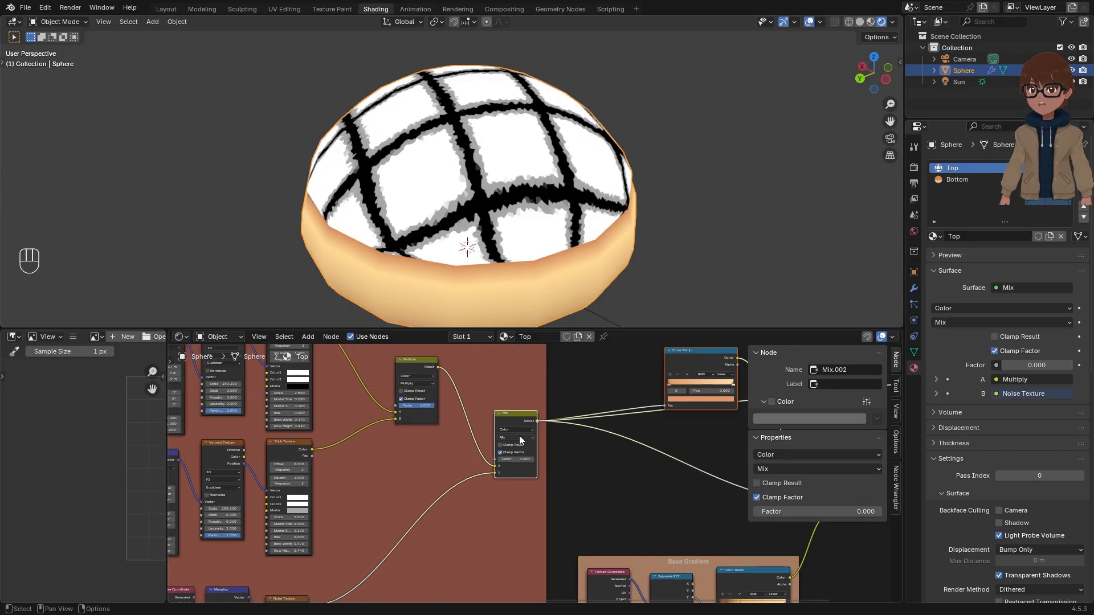
scroll(520, 440, "up", 2)
mouse_move(502, 454)
left_mouse_down()
mouse_move(530, 454)
mouse_move(515, 454)
left_mouse_up()
Step: Insert a Color Ramp between the crosshatch Noise Texture and the Mix node's B input
scroll(518, 456, "down", 3)
middle_click_drag(422, 564, 519, 457)
scroll(518, 457, "up", 2)
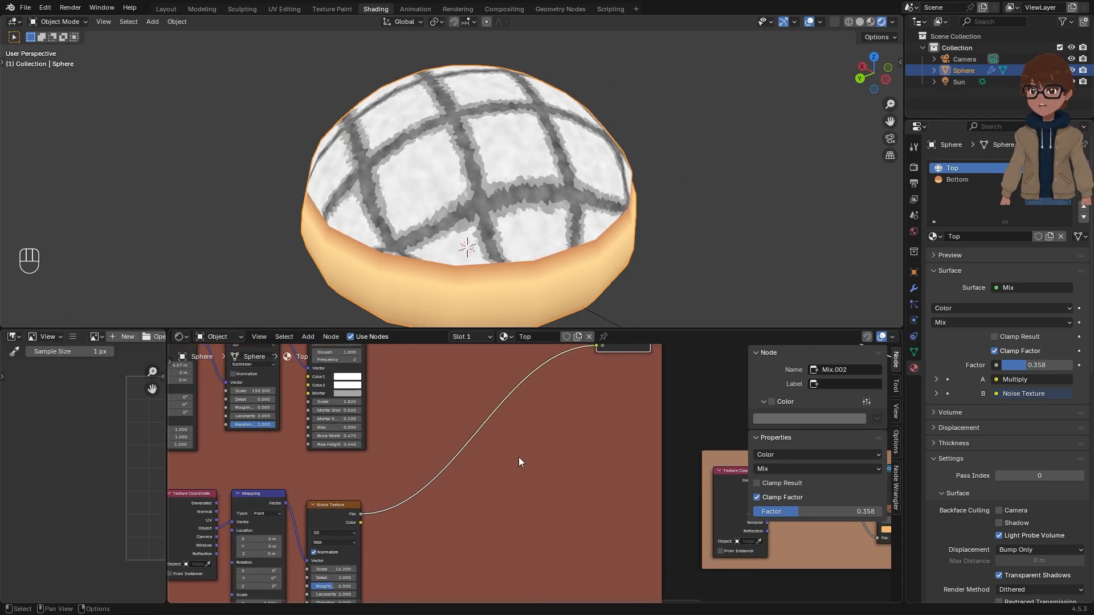
key("shift+a")
mouse_move(513, 435)
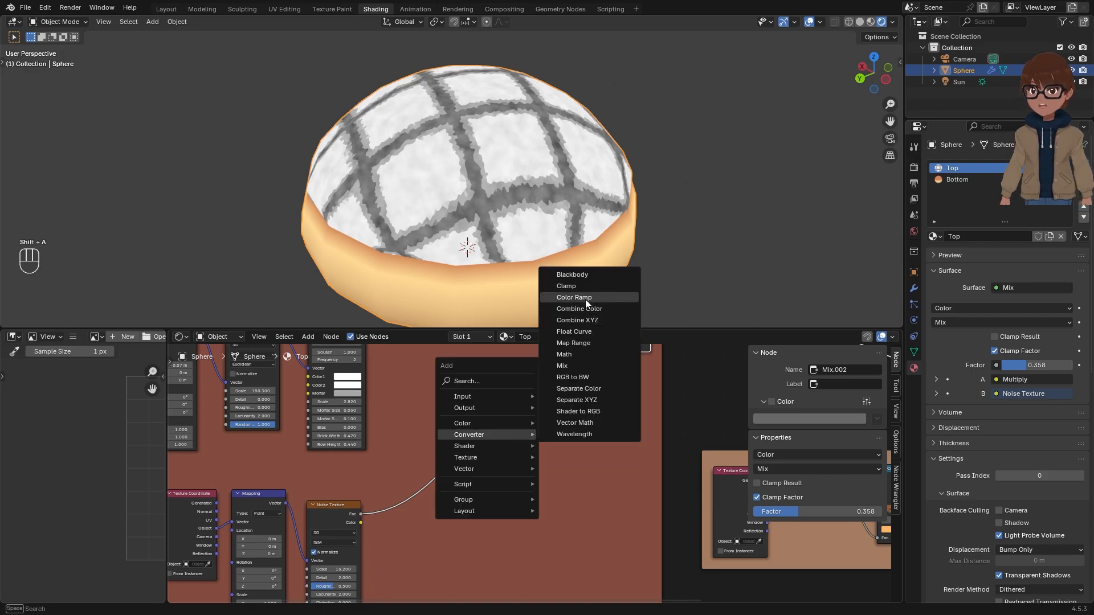
left_click(573, 297)
left_click(478, 450)
scroll(514, 254, "up", 3)
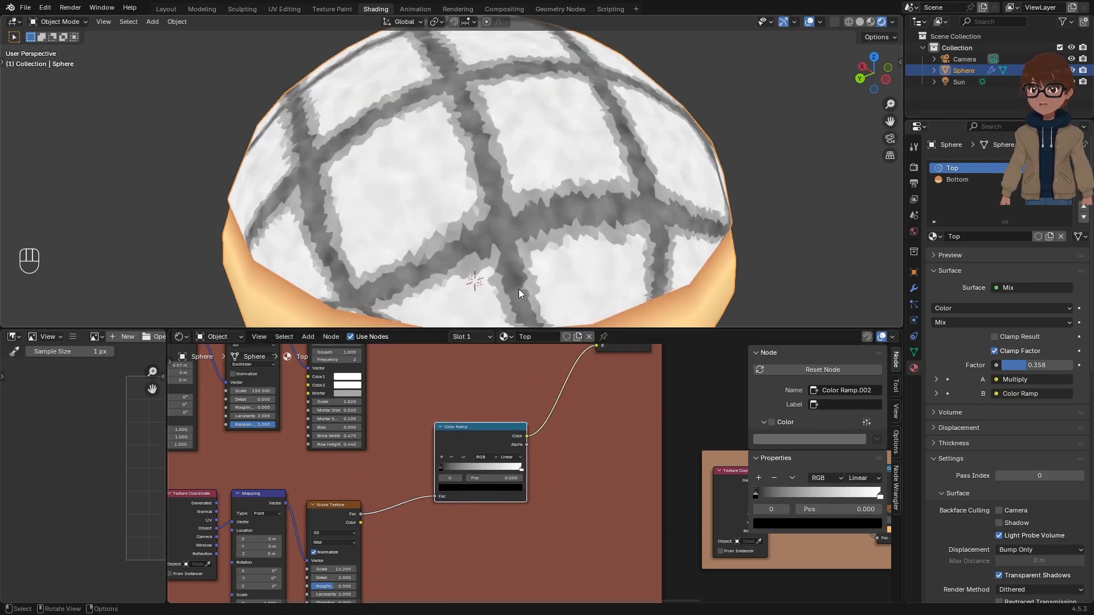
Step: Move the new Color Ramp's black stop to about 0.541 and save the file
left_click_drag(446, 466, 480, 461)
scroll(484, 460, "down", 3)
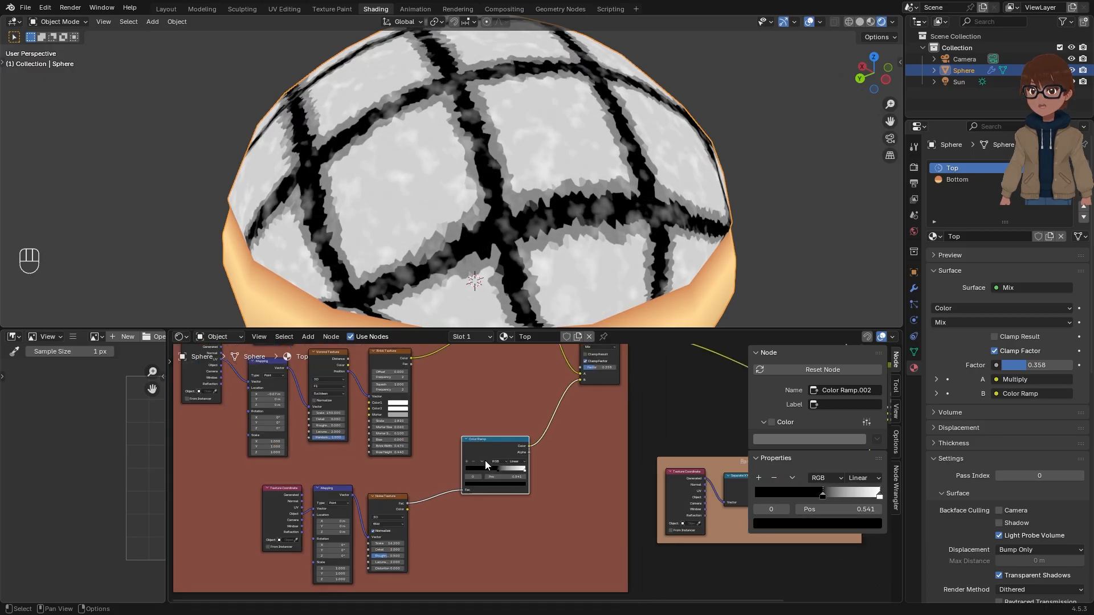
key("ctrl+s")
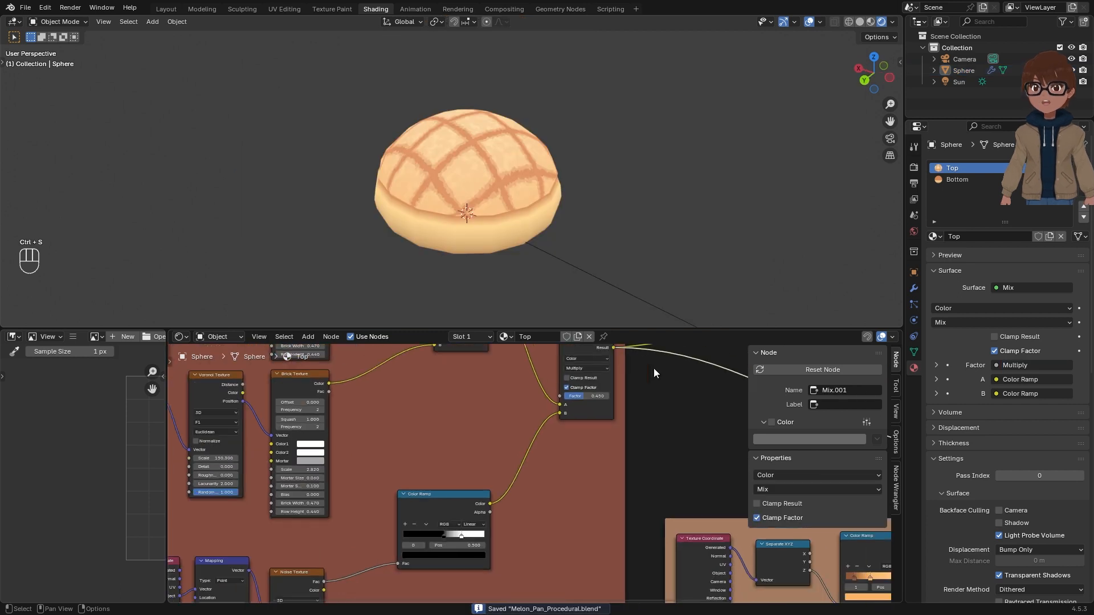
Step: Change the noise Multiply node's blending mode to Mix and set its Factor to 0.225
scroll(569, 387, "down", 1)
scroll(436, 477, "up", 2)
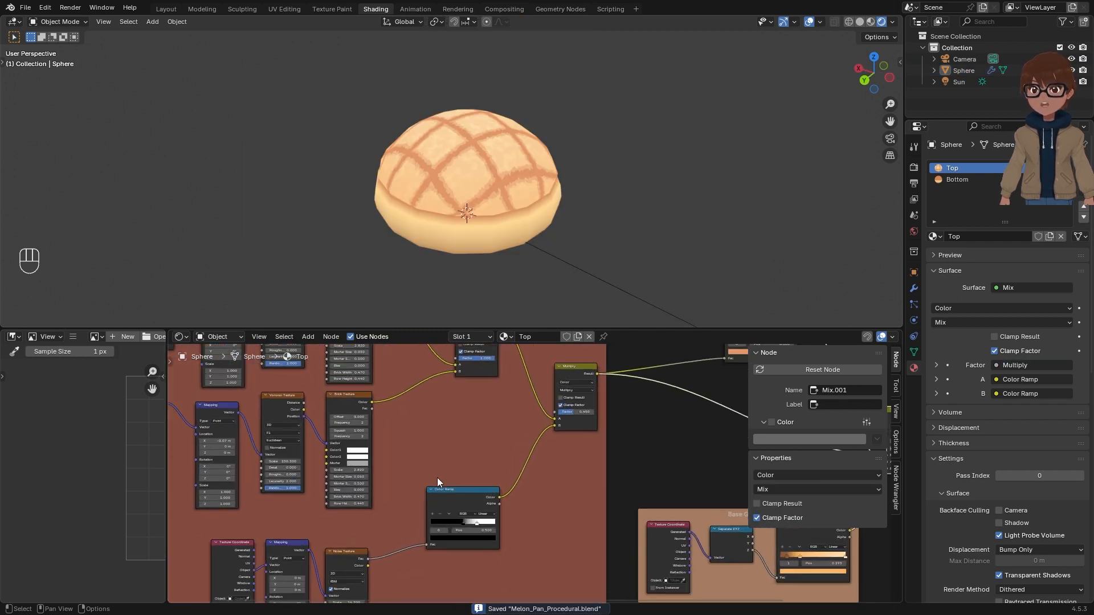
middle_click_drag(436, 477, 446, 594)
scroll(524, 462, "up", 4)
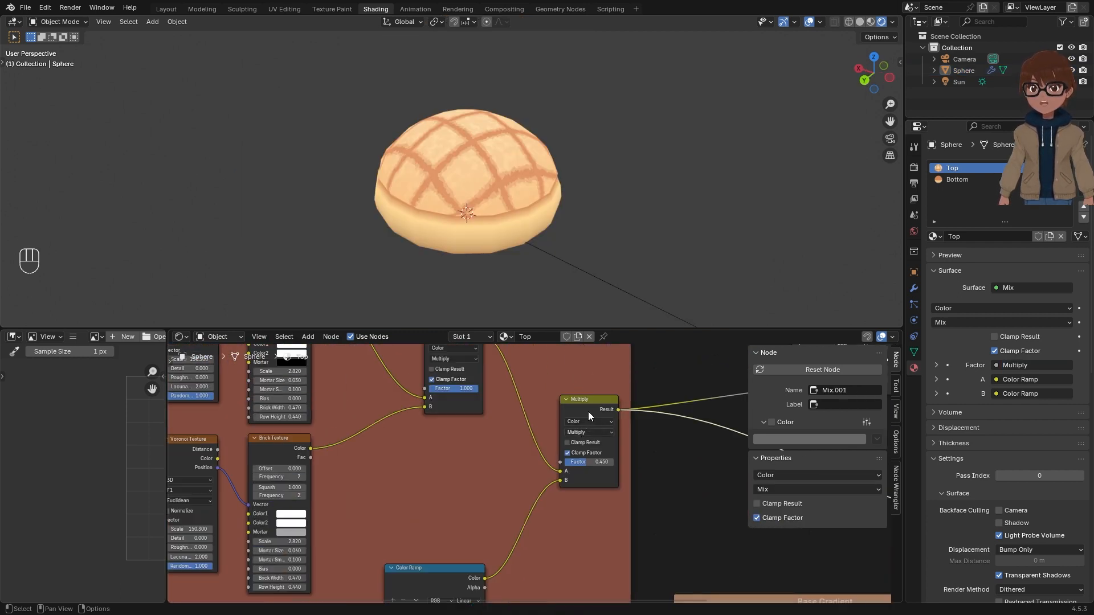
scroll(598, 391, "up", 1)
scroll(598, 386, "up", 1)
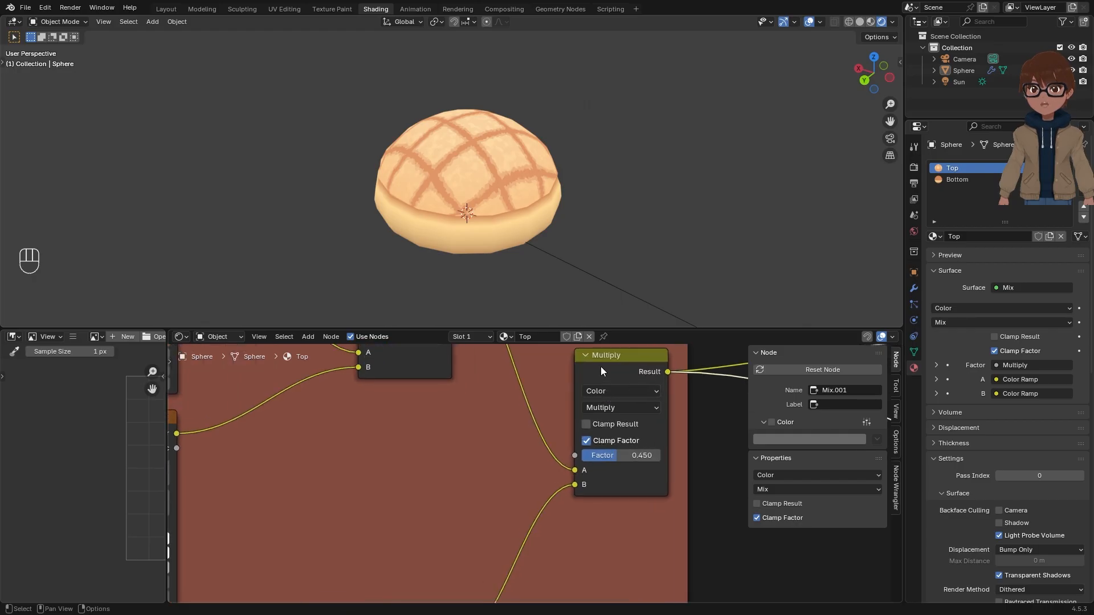
left_click(619, 408)
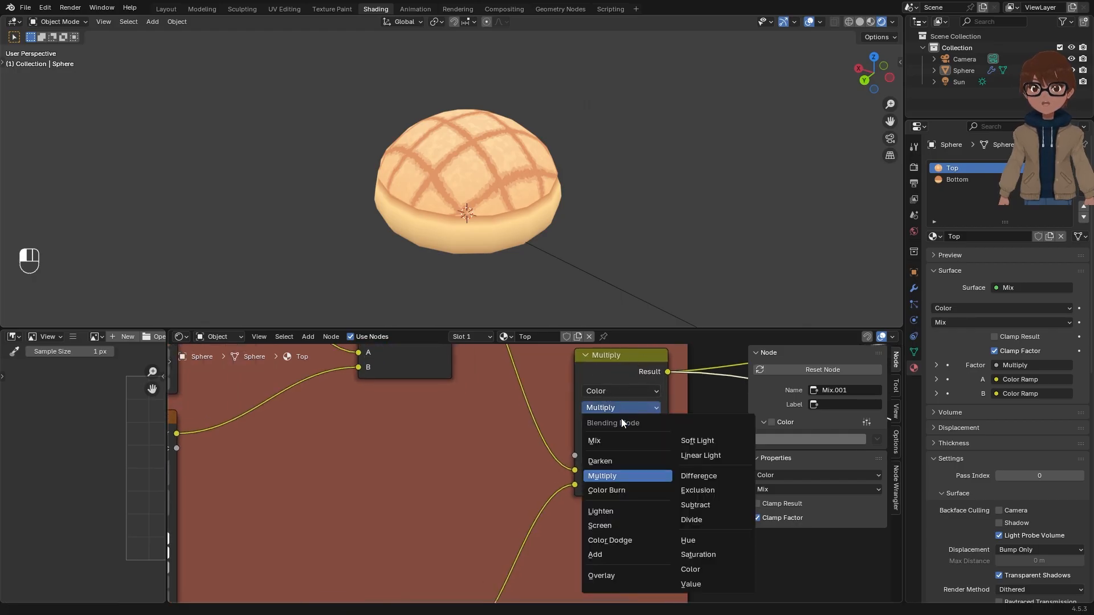
scroll(574, 180, "up", 3)
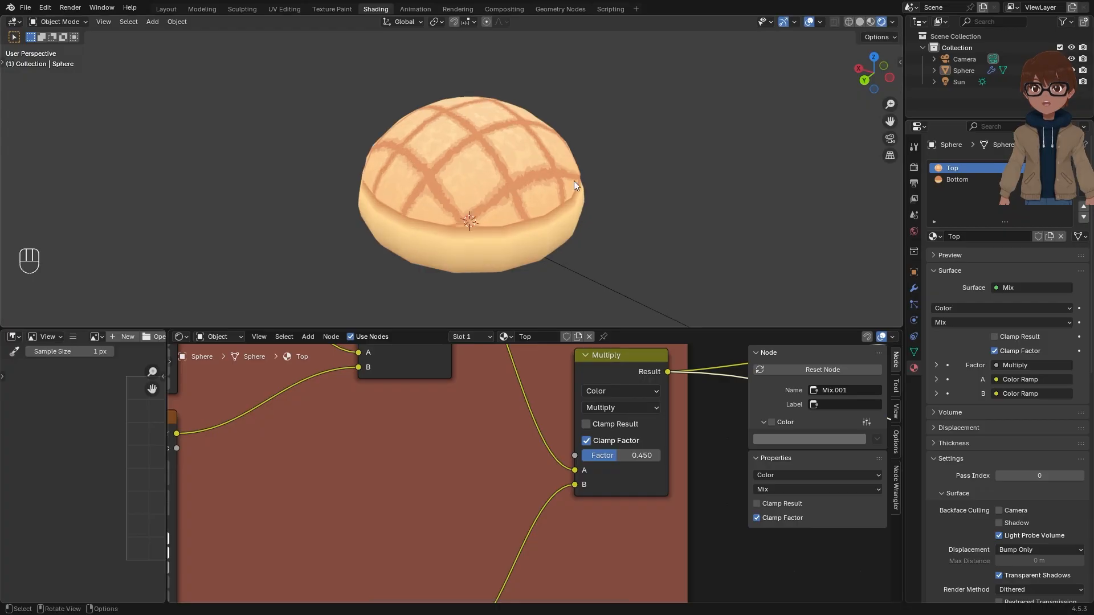
middle_click_drag(575, 180, 569, 183)
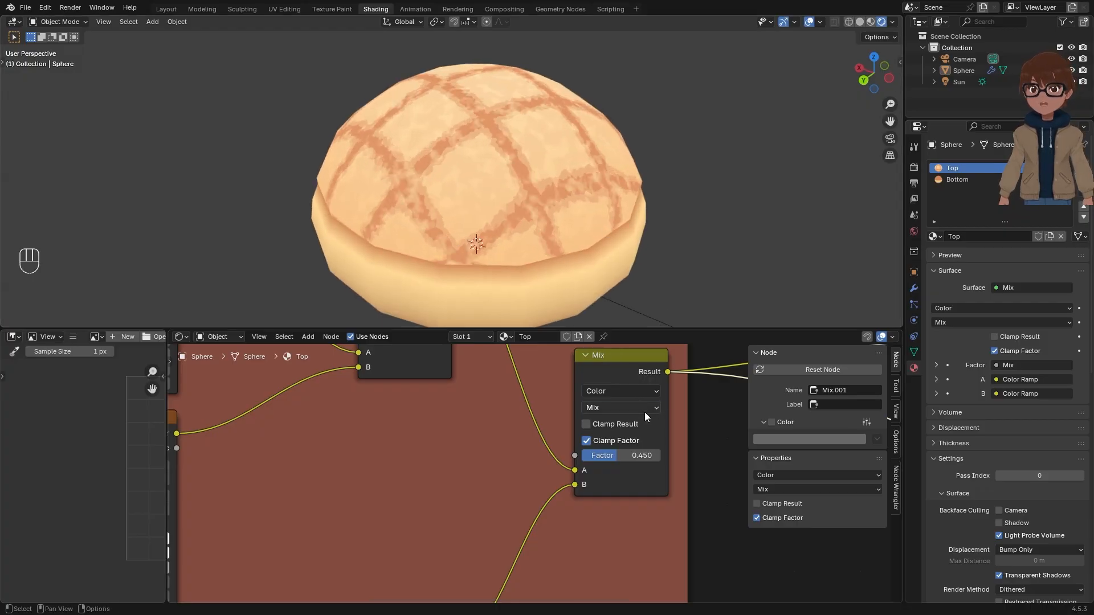
left_click(645, 411)
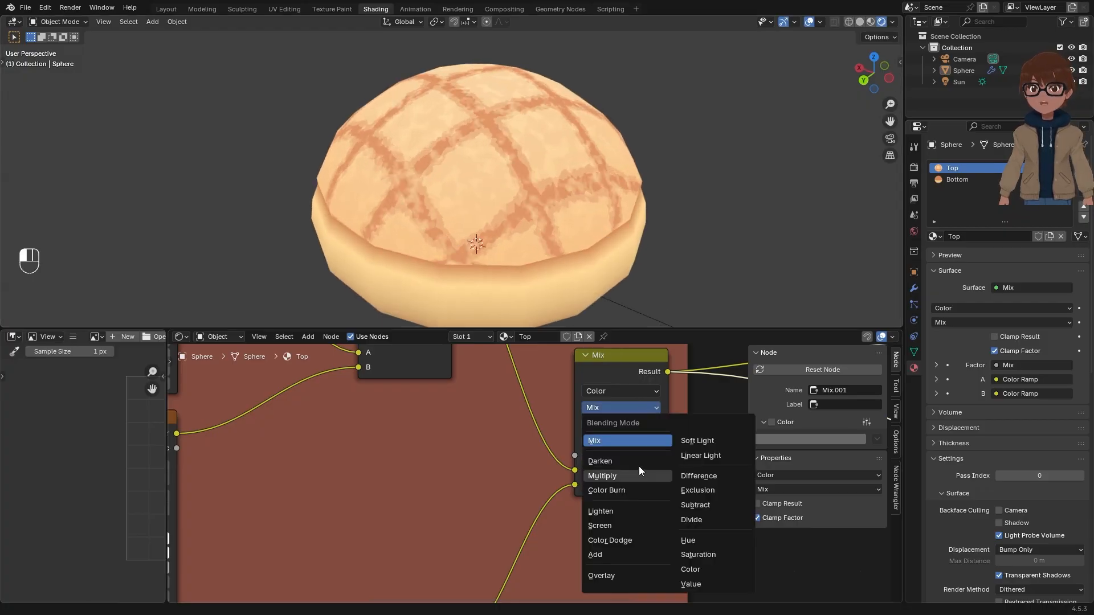
left_click_drag(631, 454, 602, 454)
Step: Open the bun's modifier settings and give the 3D viewport more height
scroll(637, 268, "down", 3)
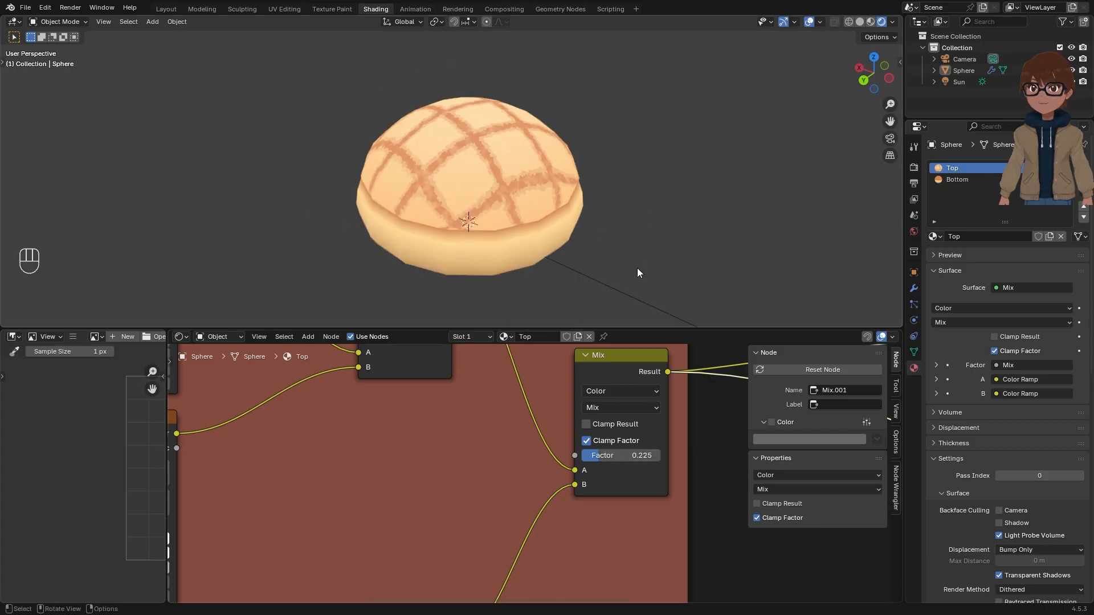
middle_click_drag(637, 267, 552, 266)
middle_click_drag(706, 217, 665, 140)
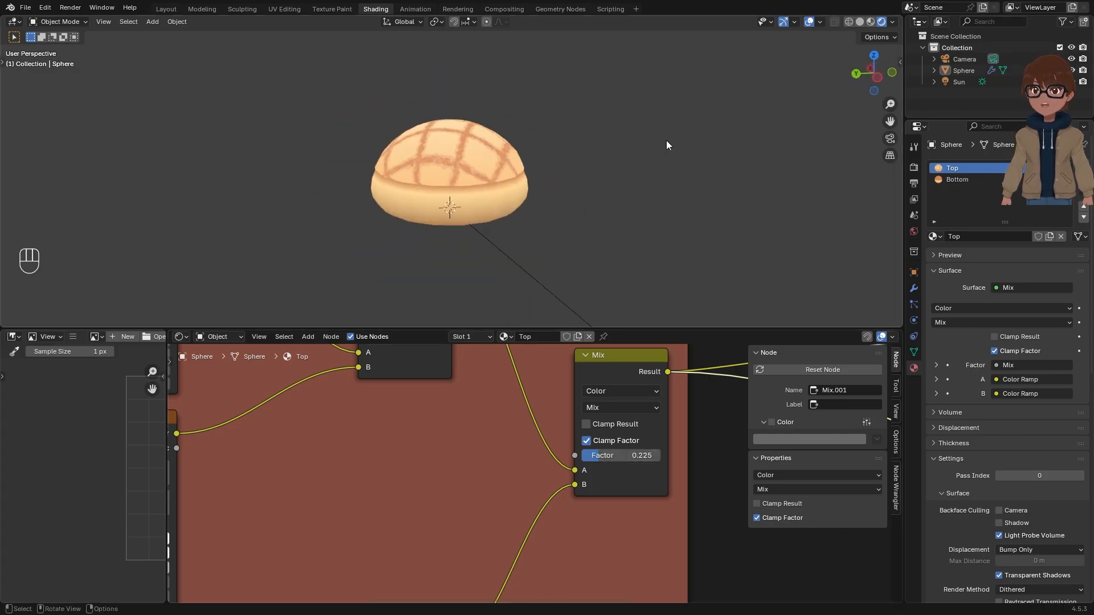
scroll(561, 390, "down", 4)
scroll(546, 151, "up", 2)
mouse_move(545, 151)
middle_mouse_down()
mouse_move(590, 144)
mouse_move(609, 155)
mouse_move(586, 133)
mouse_move(569, 159)
mouse_move(616, 151)
middle_mouse_up()
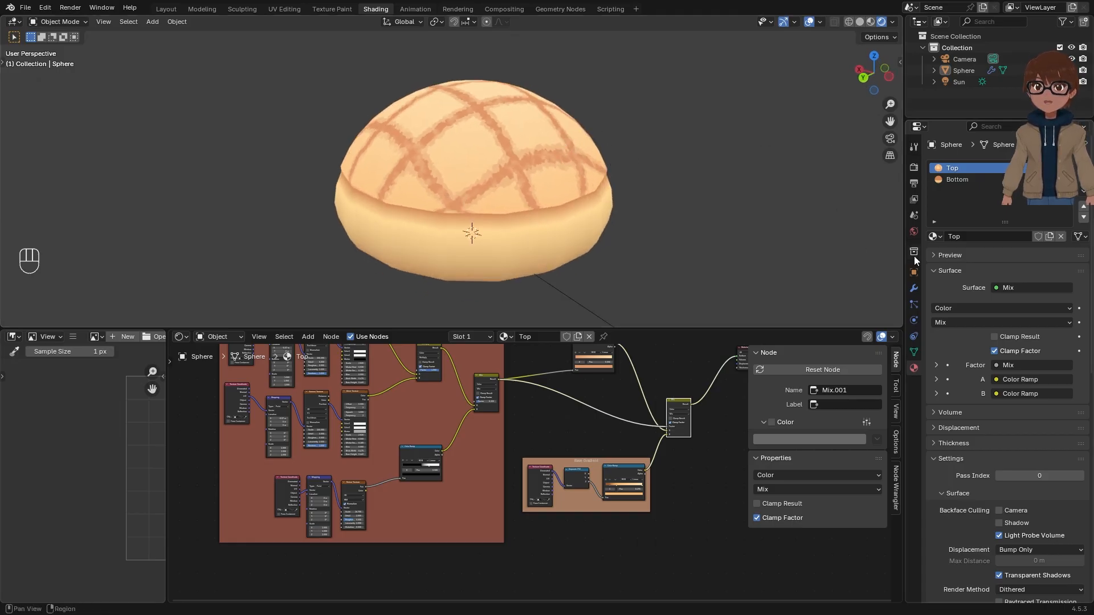
left_click(914, 289)
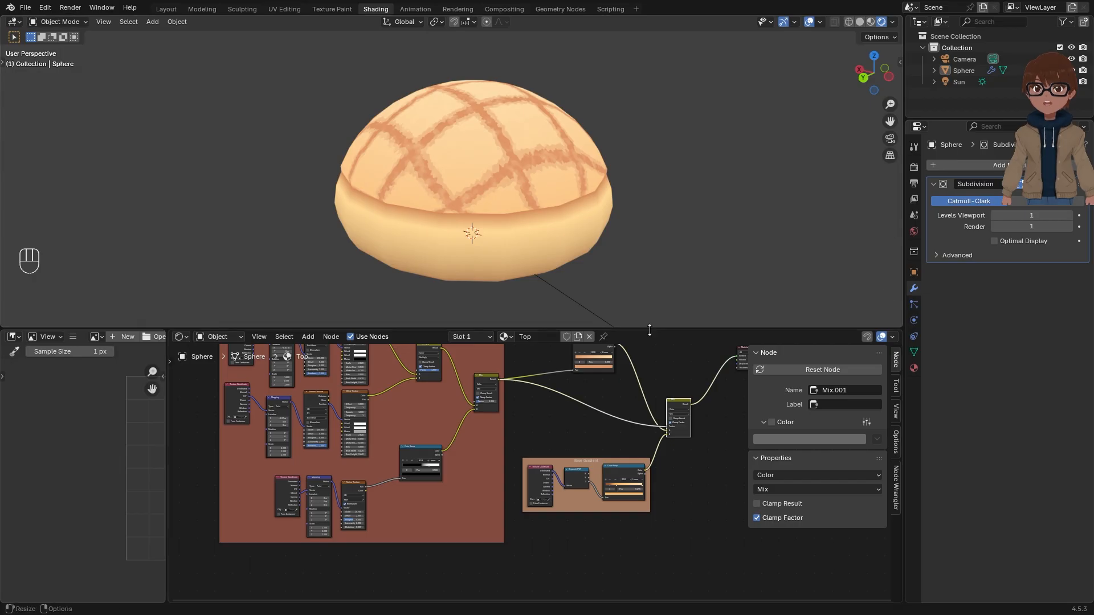
left_click_drag(649, 330, 649, 370)
middle_click_drag(652, 235, 688, 257)
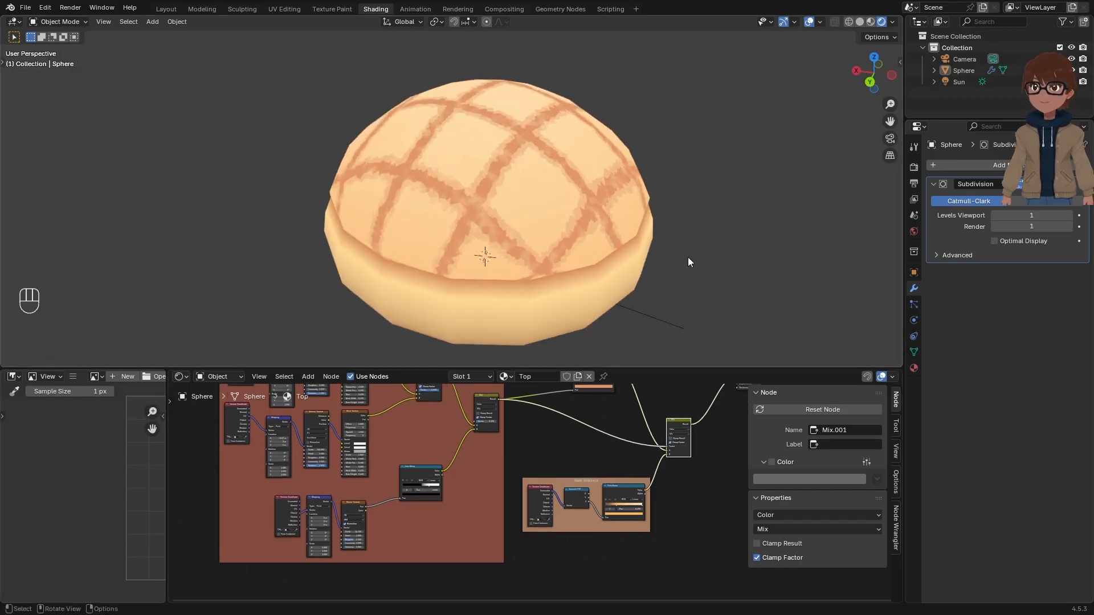
Step: Add a Displace modifier to the bun after its Subdivision modifier
left_click(989, 168)
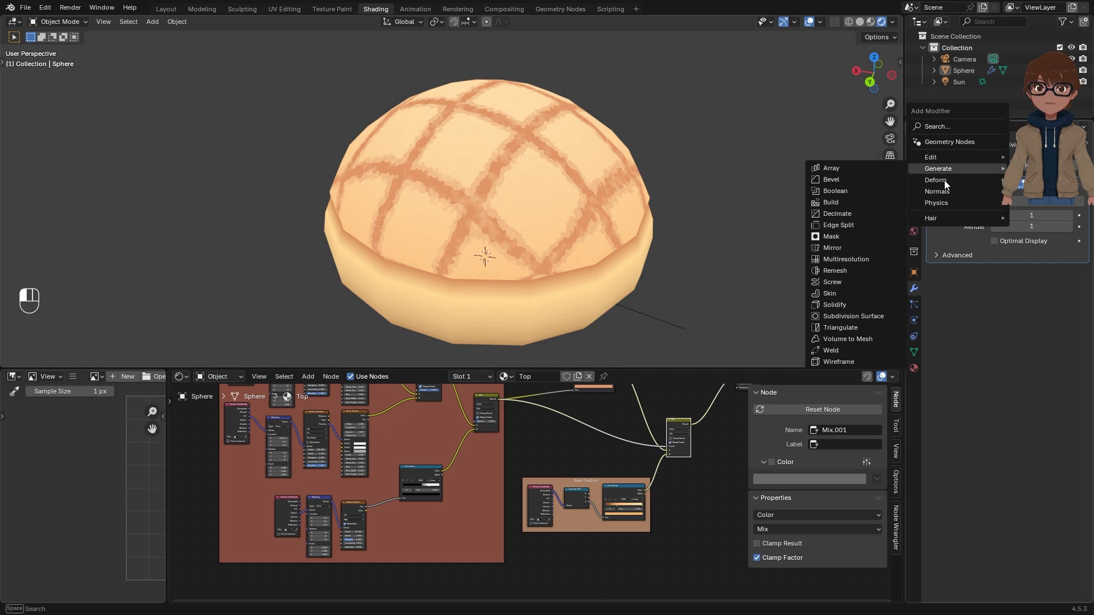
mouse_move(969, 180)
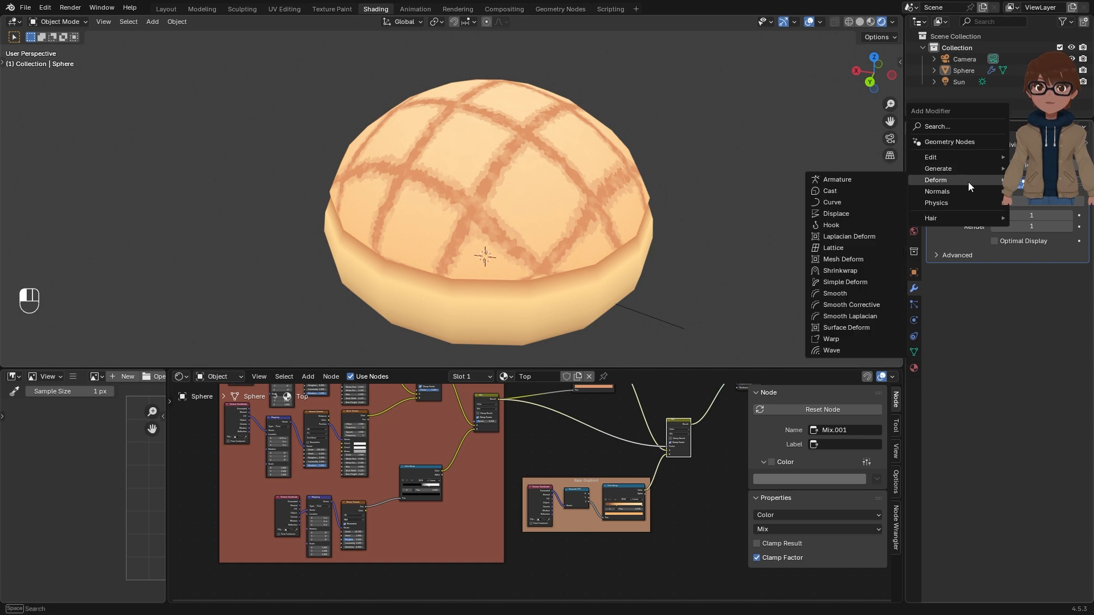
left_click(856, 213)
scroll(628, 252, "down", 4)
scroll(637, 237, "up", 3)
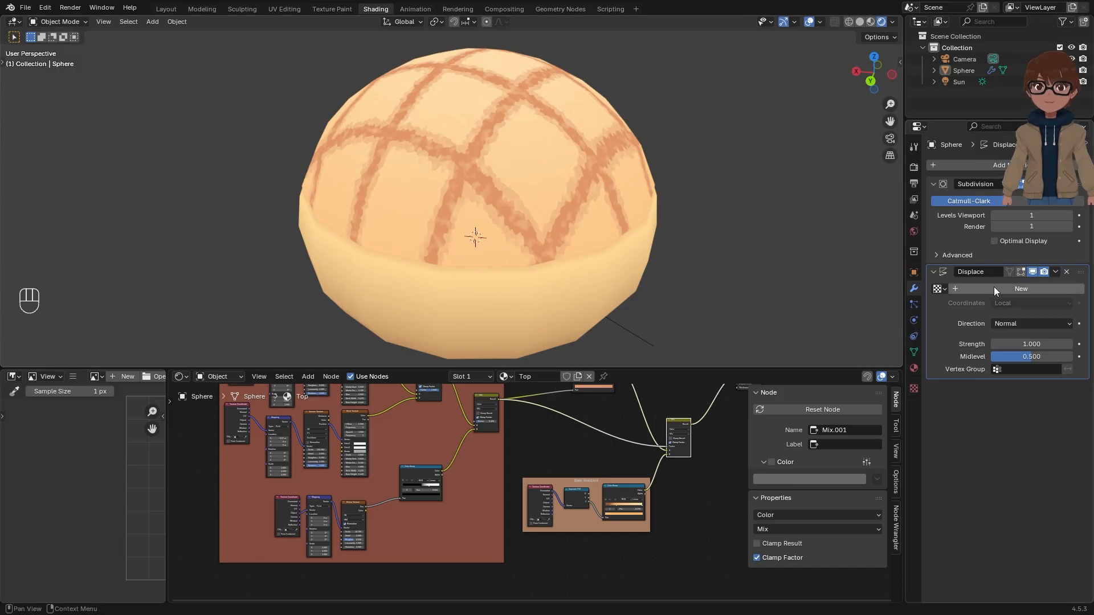
Step: Create a new texture for the Displace modifier and set its type to Clouds
left_click(970, 288)
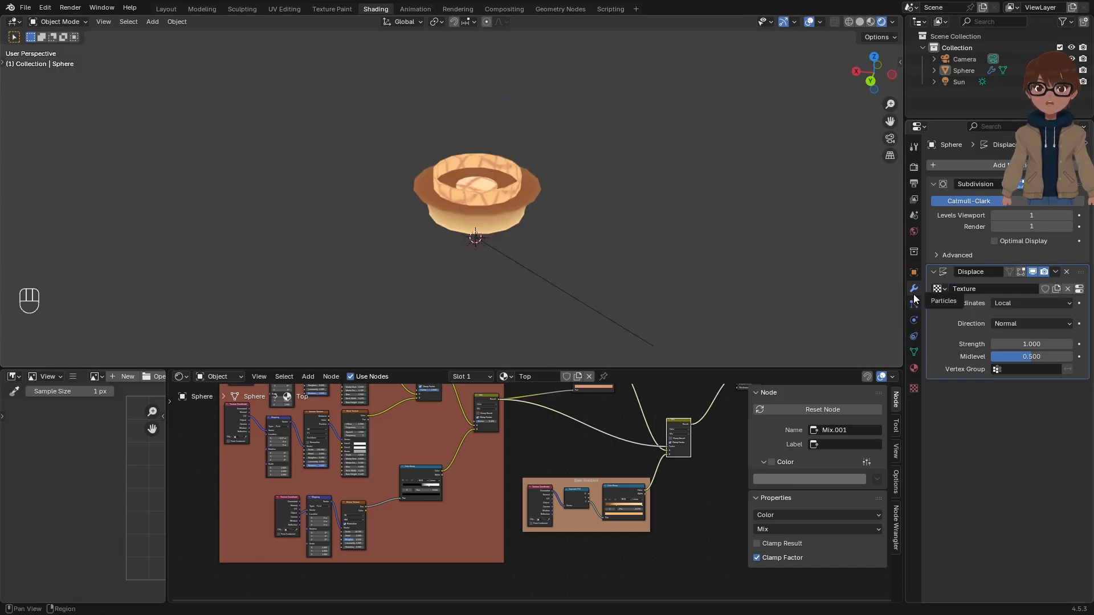
left_click(915, 388)
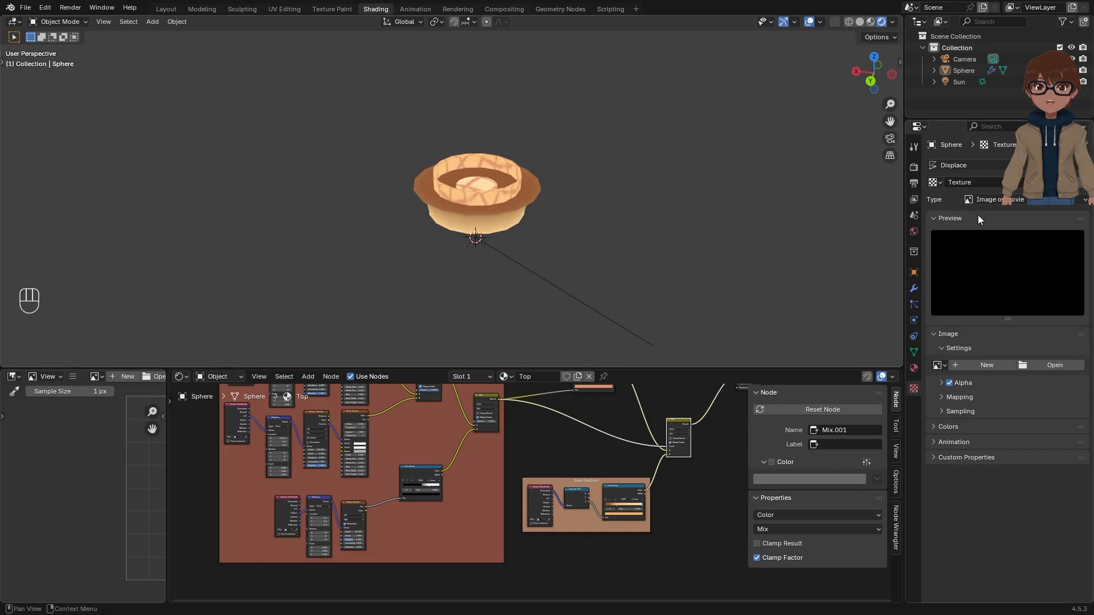
left_click(994, 199)
left_click(992, 238)
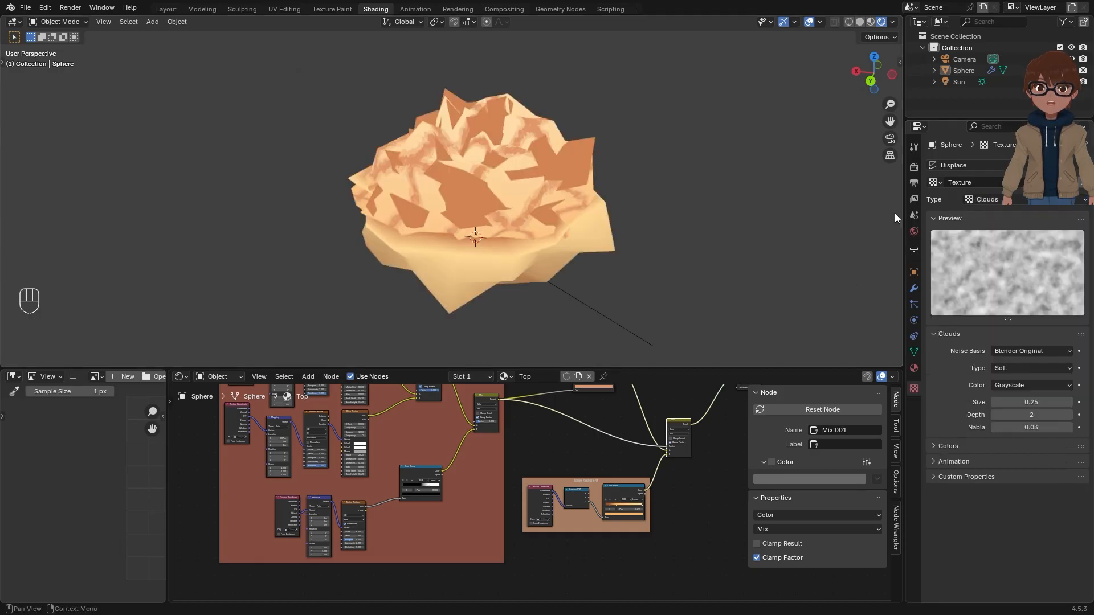
Step: Lower the Displace modifier's Strength to 0.090 for a slightly uneven bun surface
left_click(914, 289)
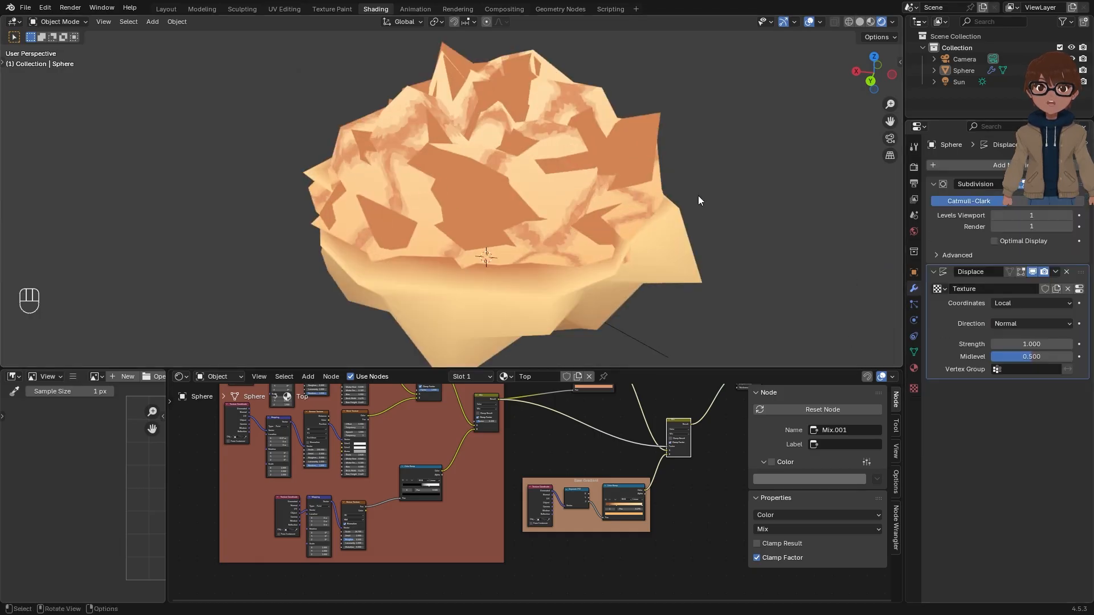
mouse_move(1031, 344)
left_mouse_down("shift")
mouse_move(1013, 344)
mouse_move(1028, 344)
left_mouse_up("shift")
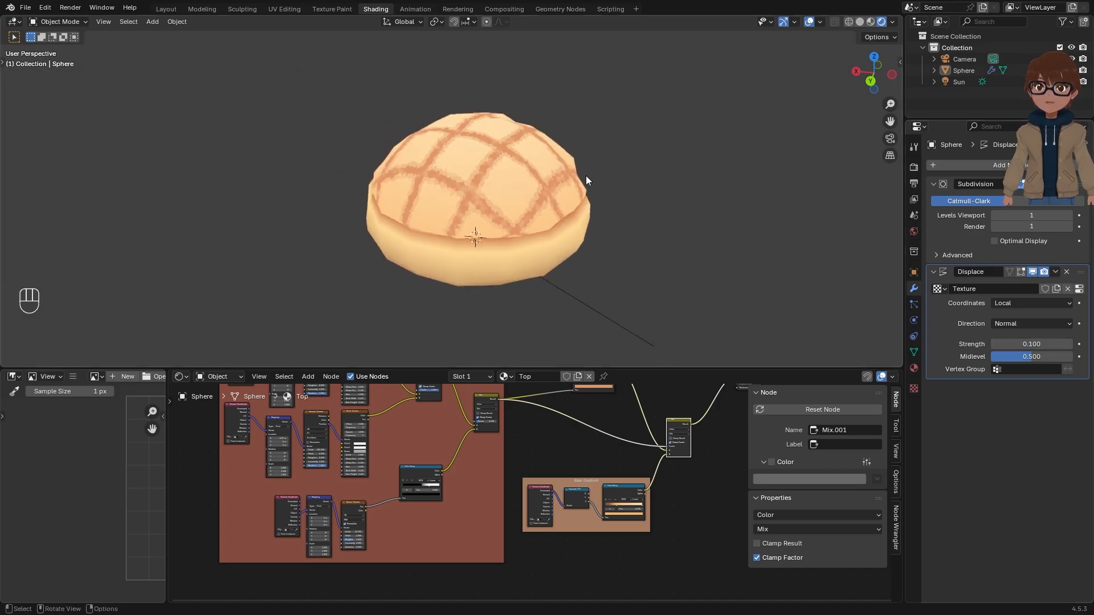
middle_click_drag(586, 175, 639, 203)
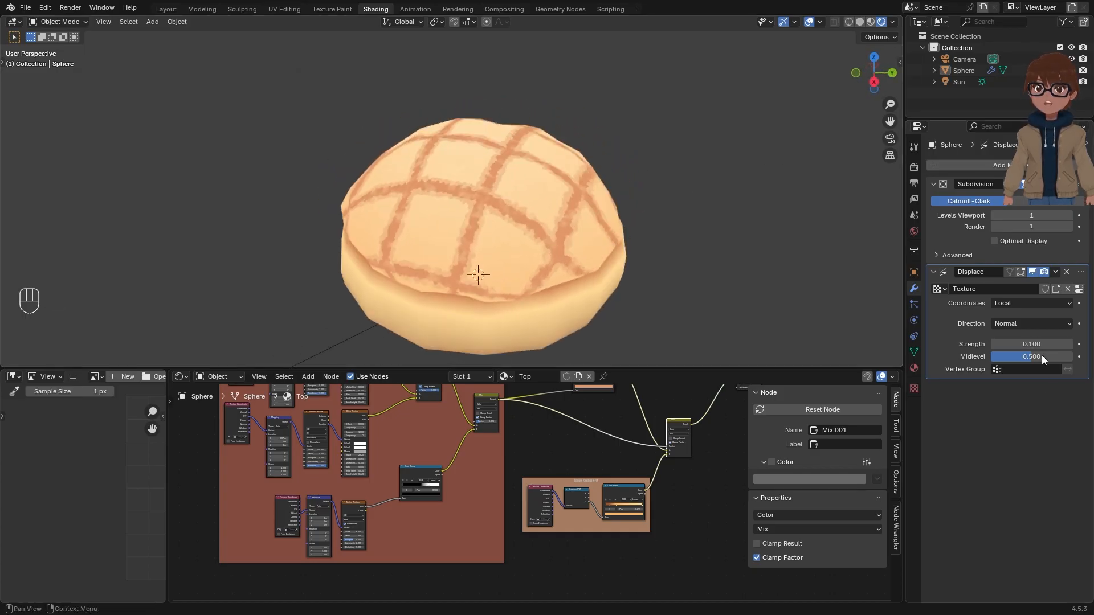
left_click_drag(1040, 344, 1049, 344, "shift")
middle_click_drag(766, 298, 778, 290)
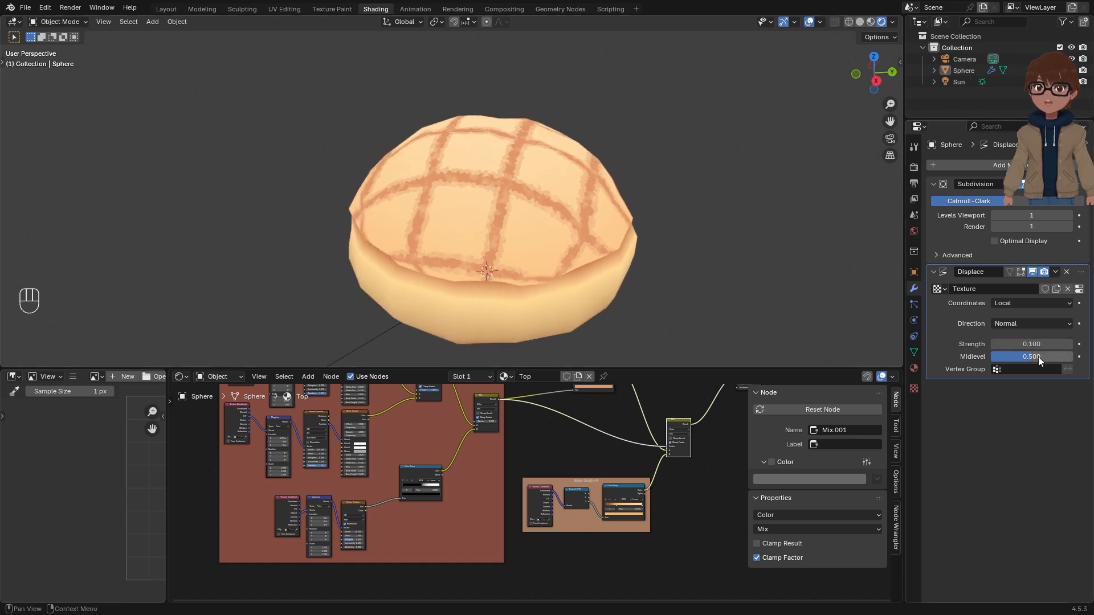
mouse_move(1037, 344)
left_mouse_down("shift")
mouse_move(1020, 345)
mouse_move(1034, 344)
left_mouse_up("shift")
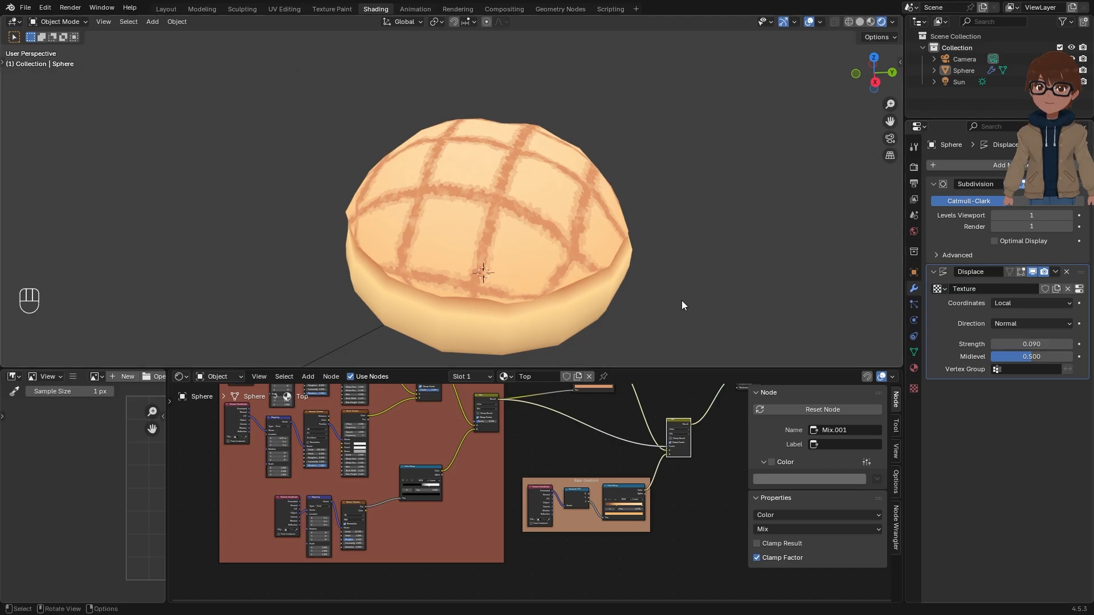
Step: Rebalance the heights of the 3D viewport and node editor, and frame all of the material's nodes
left_click_drag(660, 368, 665, 278)
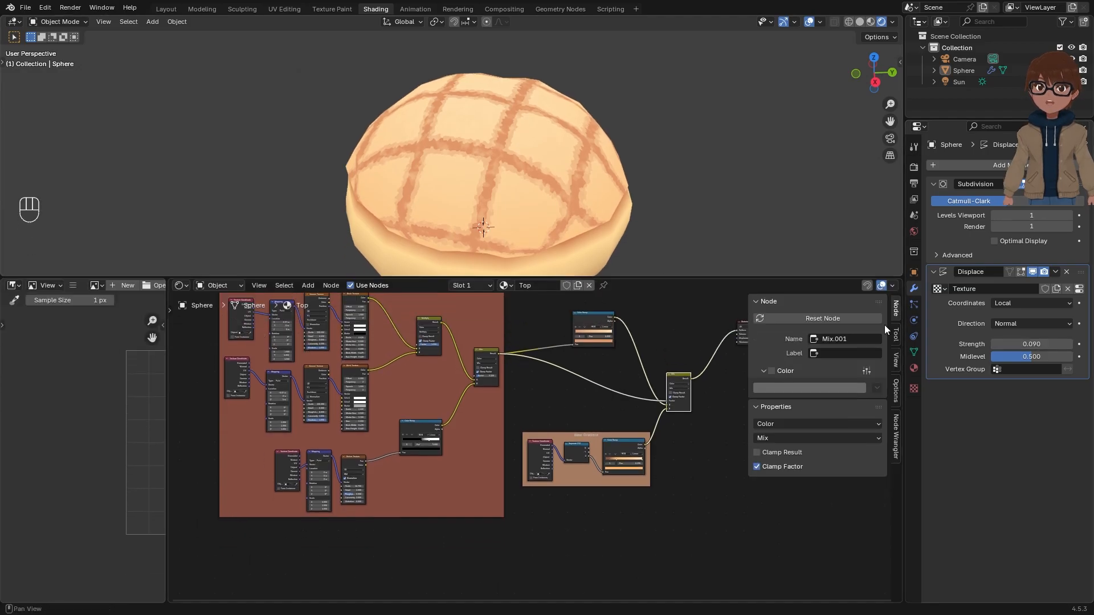
key("Home")
middle_click_drag(631, 152, 629, 200)
left_click_drag(616, 276, 614, 317)
middle_click_drag(613, 289, 576, 237)
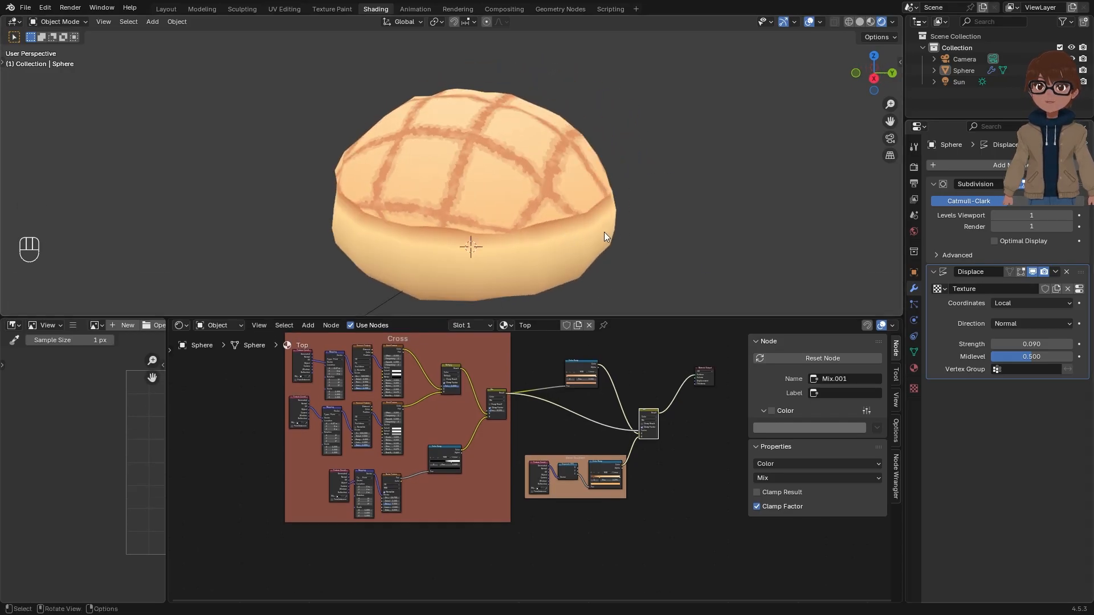
scroll(655, 236, "up", 1)
middle_click_drag(654, 236, 706, 224)
Step: Switch to the Layout workspace, show the viewport with rendered shading, and select the bun
left_click(173, 10)
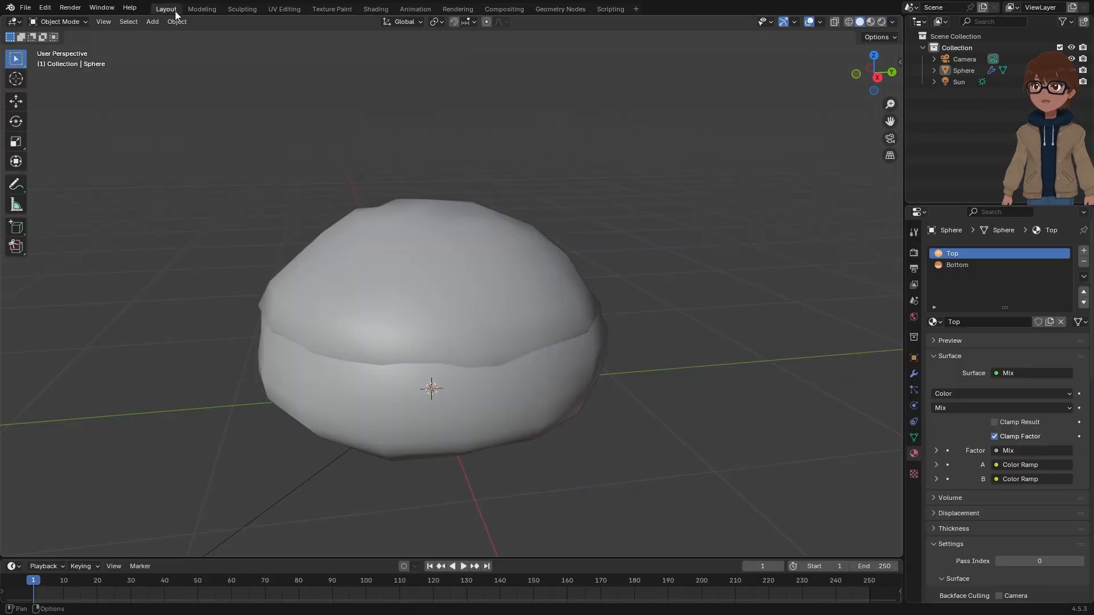
key("z")
left_click(455, 103)
left_click(535, 301)
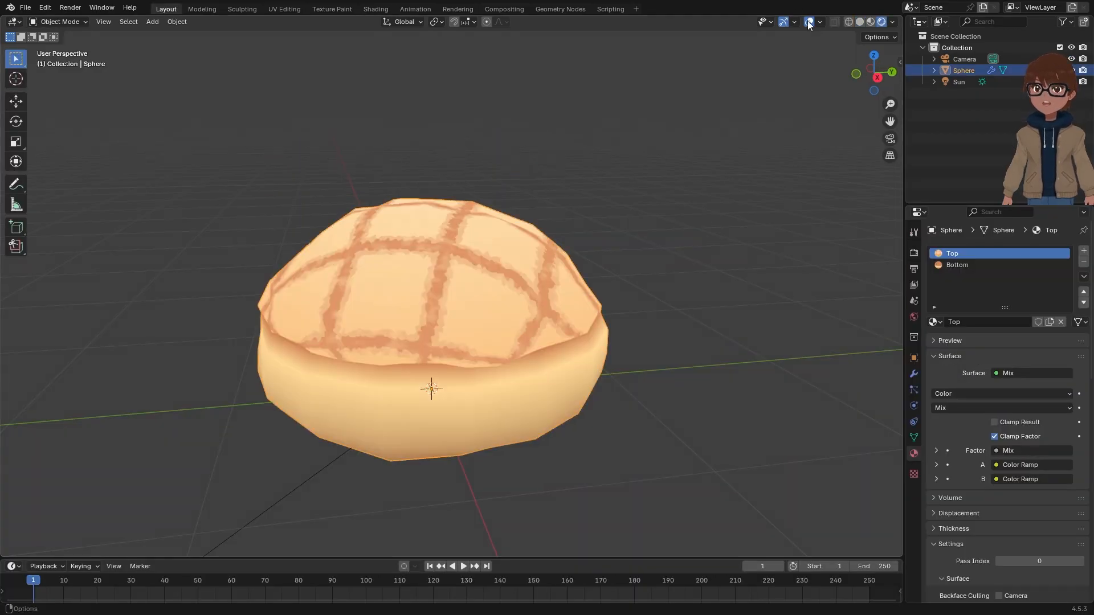
Step: Edit the bun's mesh in vertex mode and move one upper vertex outward about 0.1 m with smooth proportional editing
mouse_move(646, 199)
middle_mouse_down("shift")
mouse_move(682, 175)
mouse_move(655, 193)
middle_mouse_up("shift")
key("Tab")
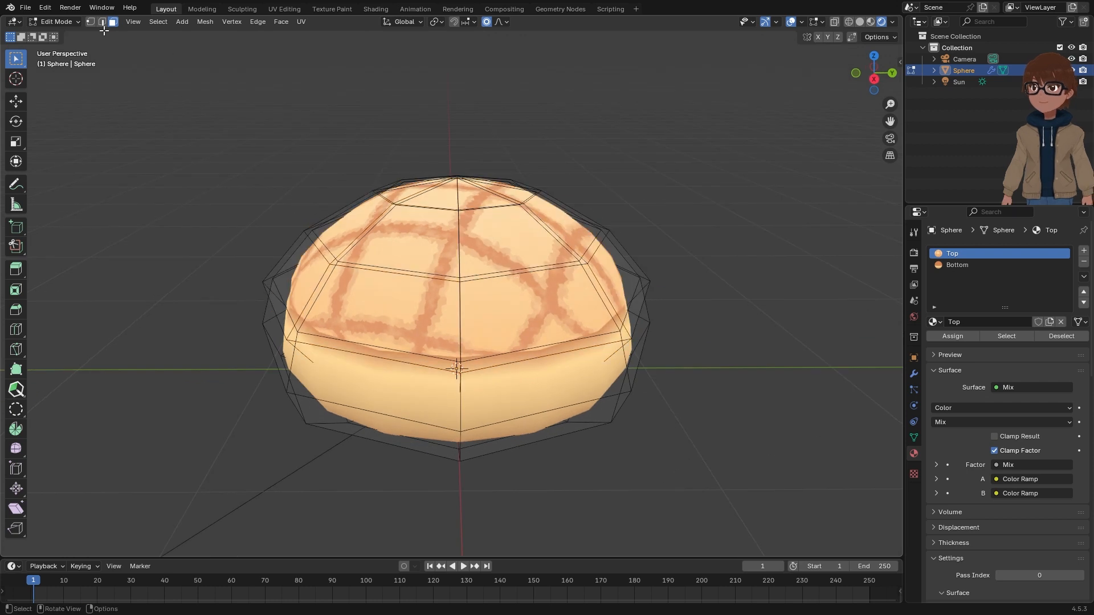
key("1")
middle_click_drag(655, 258, 662, 221)
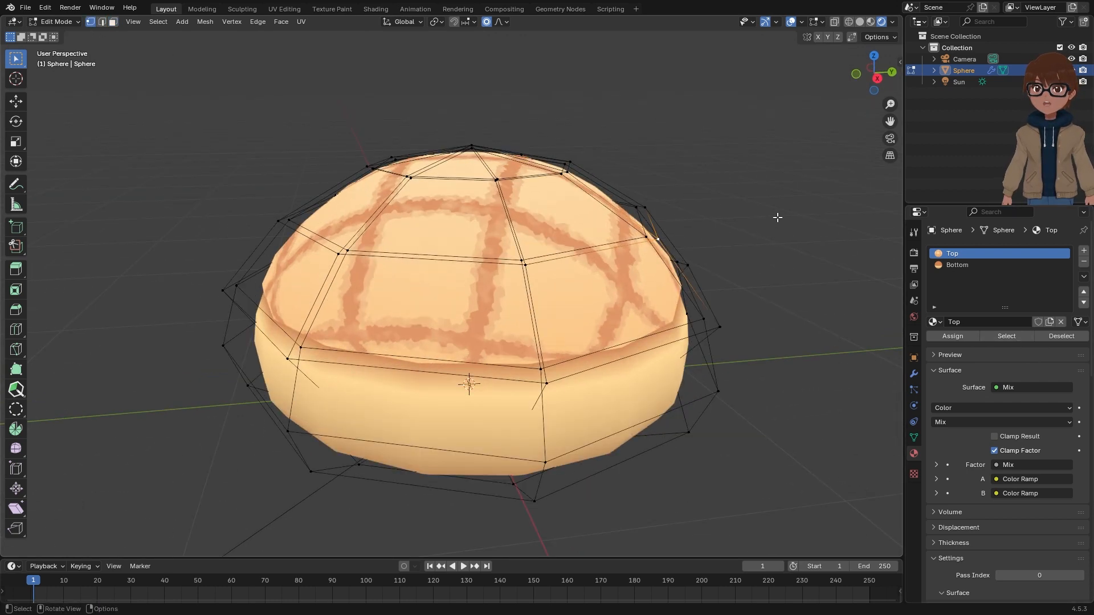
middle_click_drag(778, 217, 581, 92)
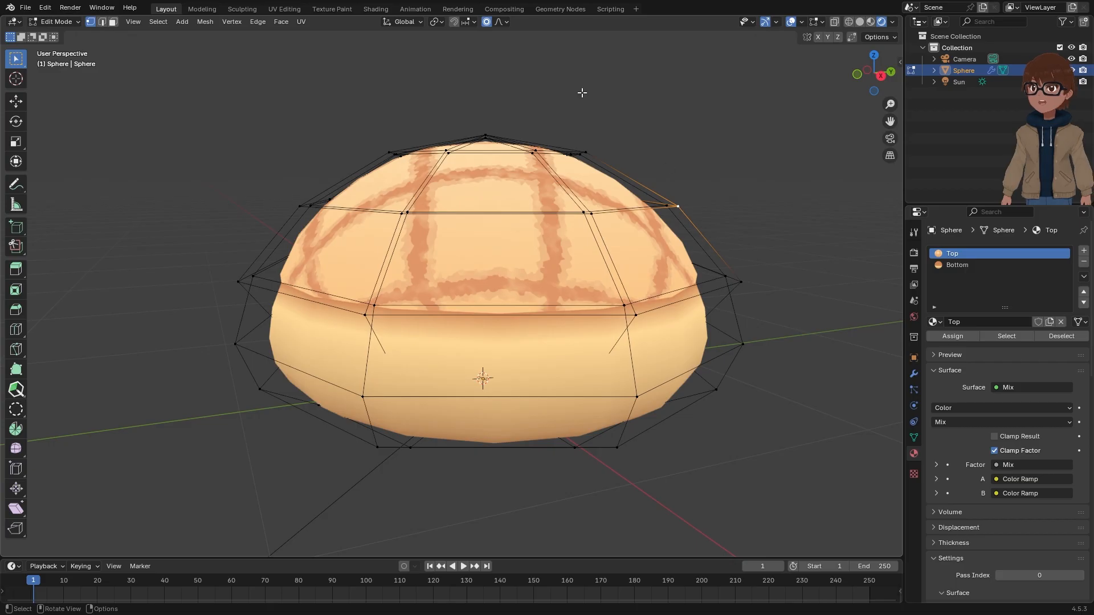
left_click(501, 22)
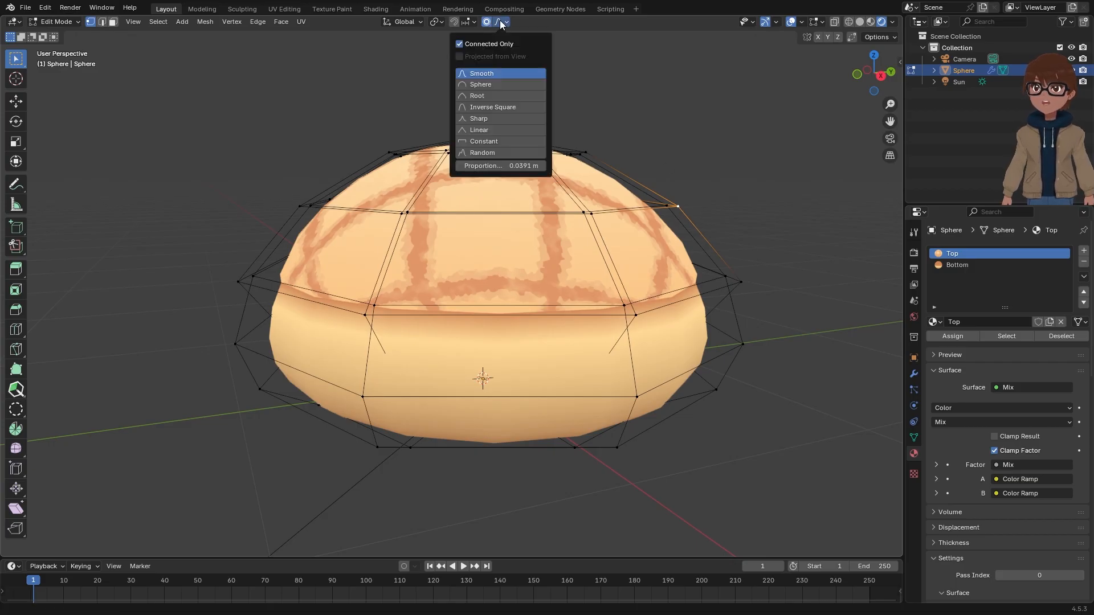
left_click(498, 22)
middle_click_drag(712, 139, 735, 146)
key("g")
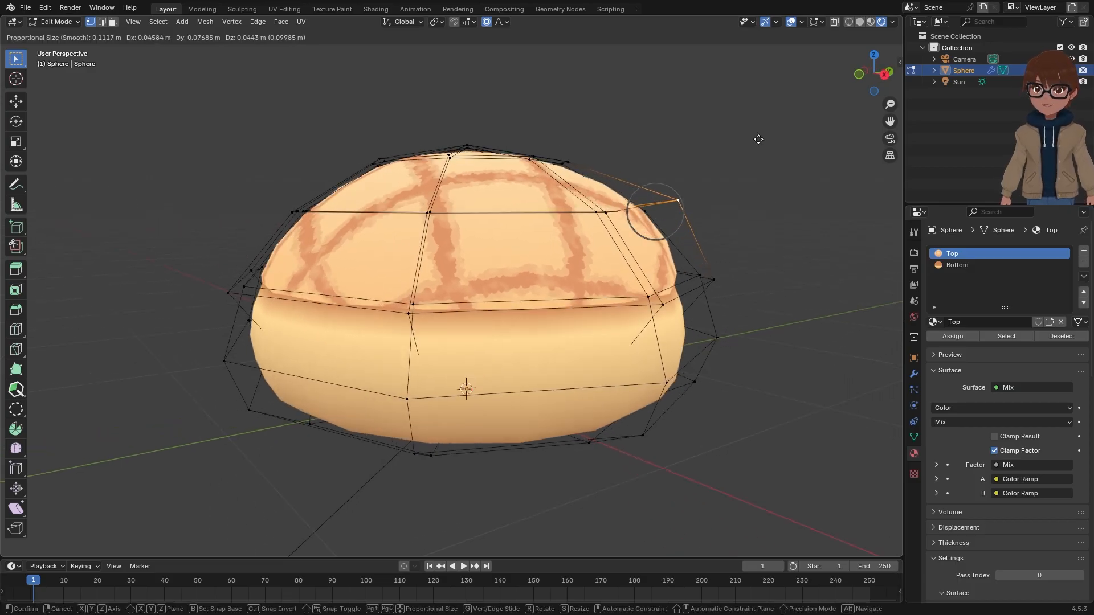
left_click(758, 140)
Step: Move a vertex on the bun's rim outward and down about 0.15 m with proportional editing
middle_click_drag(661, 318, 706, 324)
key("g")
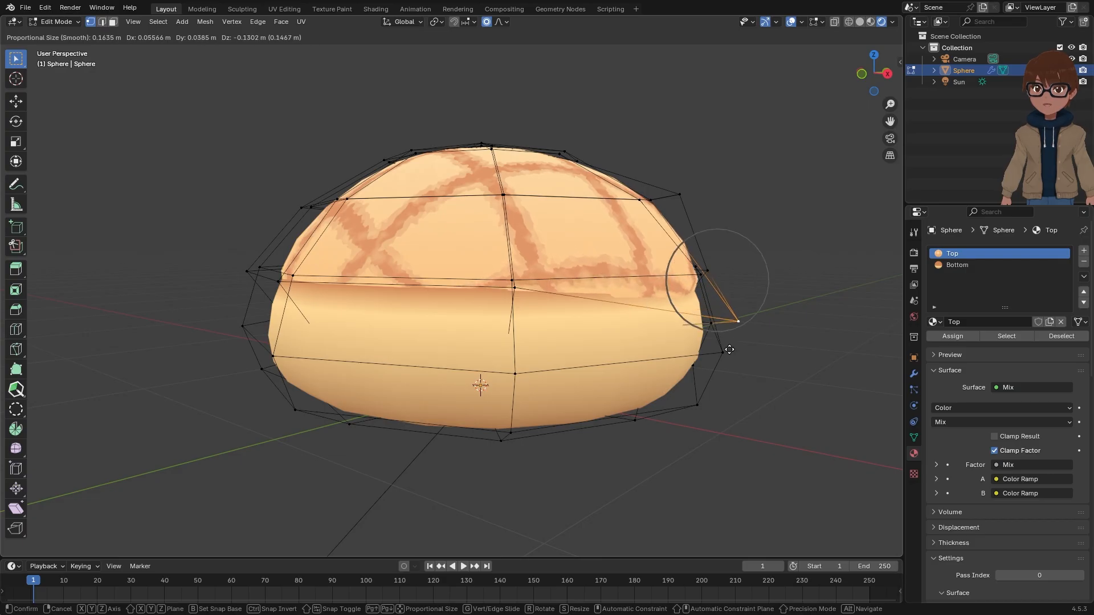
left_click(730, 348)
Step: Reshape the bun's opposite side by moving another mesh vertex, and return to Object Mode
middle_click_drag(507, 309, 514, 313)
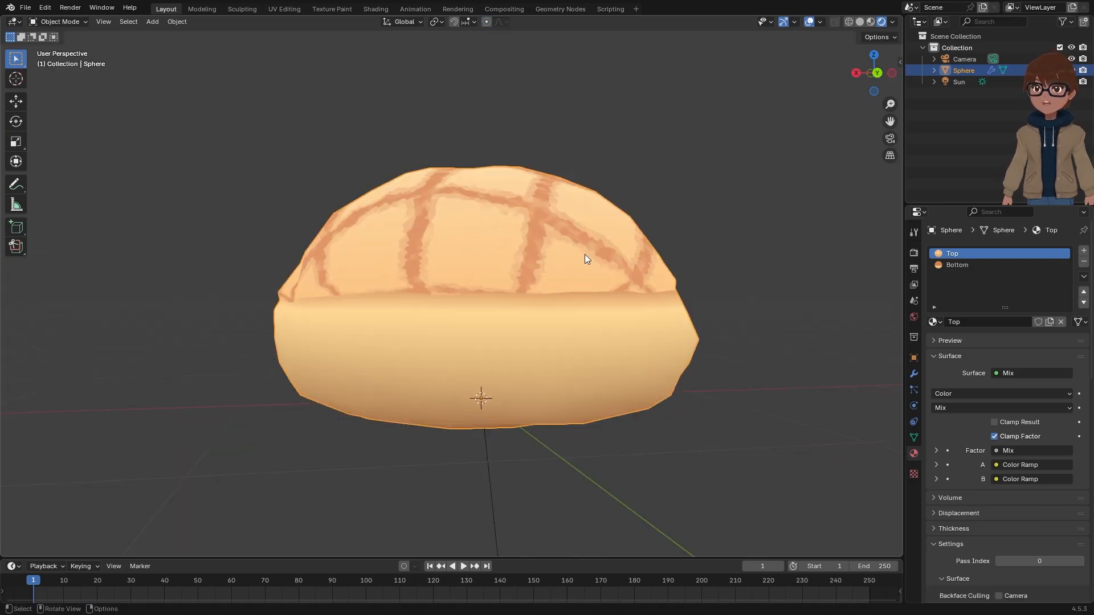
mouse_move(585, 254)
middle_mouse_down()
mouse_move(681, 267)
mouse_move(596, 248)
mouse_move(555, 277)
mouse_move(564, 235)
mouse_move(618, 232)
mouse_move(529, 251)
mouse_move(664, 224)
mouse_move(494, 233)
mouse_move(611, 219)
mouse_move(601, 251)
mouse_move(653, 265)
middle_mouse_up()
scroll(553, 277, "down", 2)
key("Tab")
key("g")
left_click(621, 229)
key("Tab")
Step: Switch to the Shading workspace and frame the bun in the viewport with the Bottom material's nodes shown
left_click(376, 9)
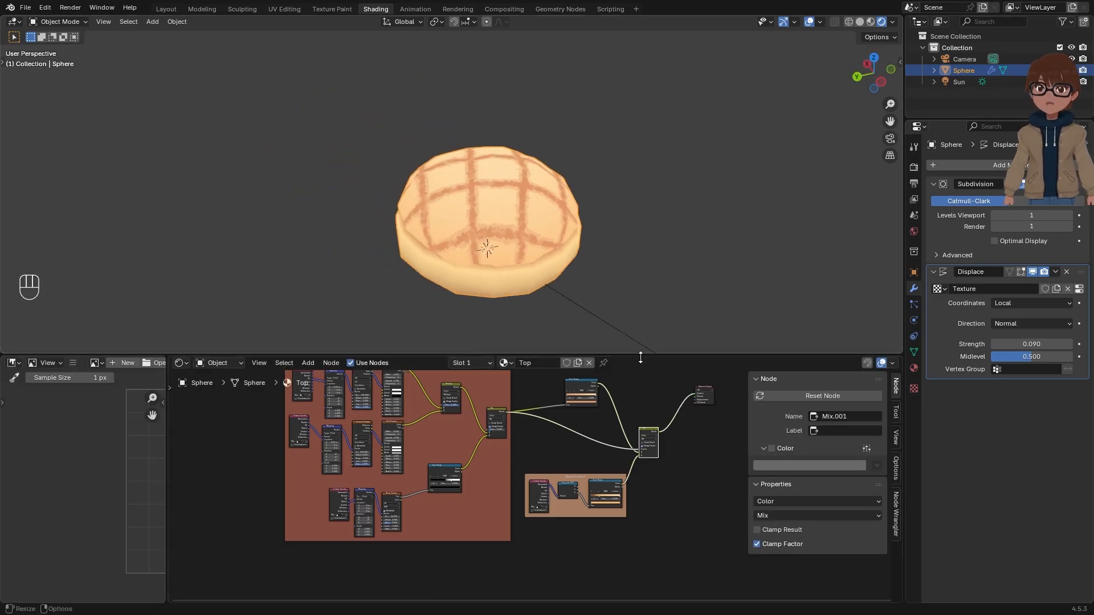
scroll(631, 391, "down", 1)
middle_click_drag(654, 342, 594, 207)
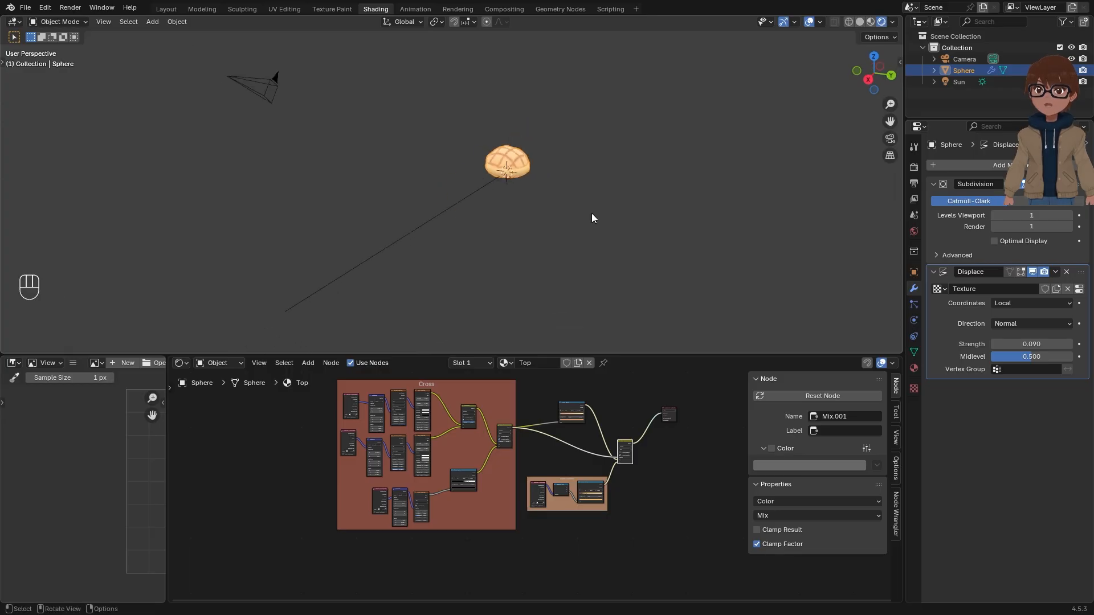
key("KP_Decimal")
middle_click_drag(538, 231, 606, 230)
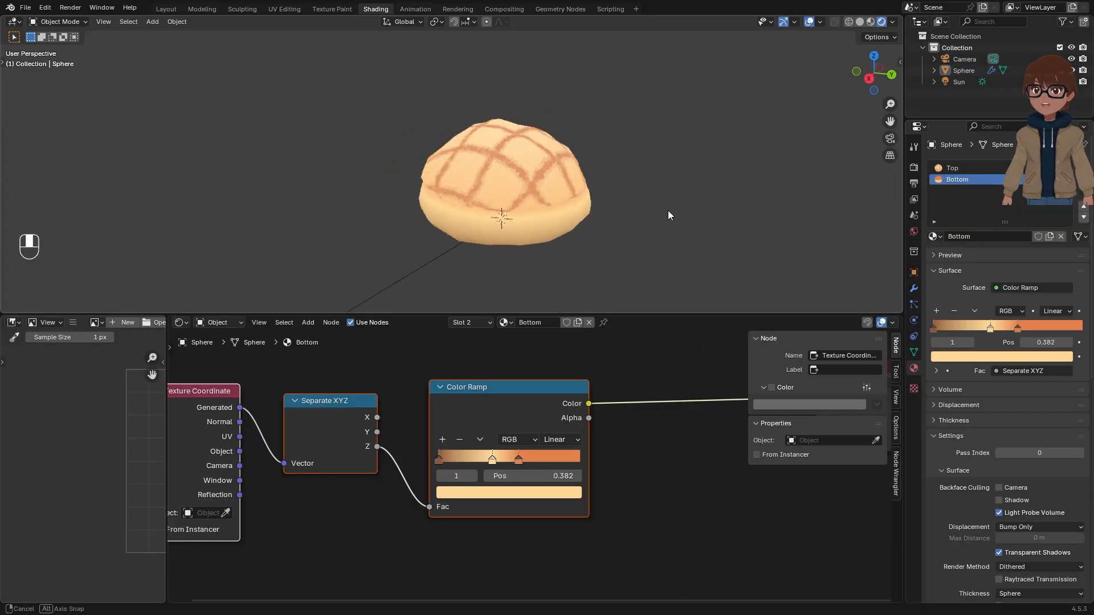
middle_click_drag(668, 210, 720, 193)
scroll(593, 196, "up", 2)
middle_click_drag(592, 195, 589, 249)
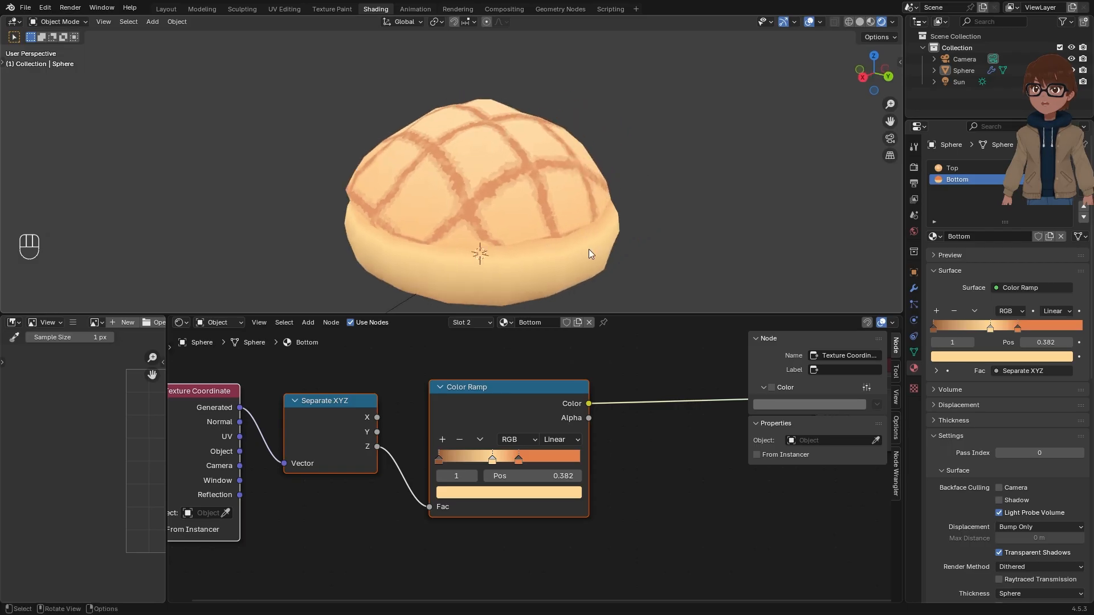
Step: Enlarge the 3D viewport above the node editor and select the bun
left_click_drag(614, 315, 614, 339)
scroll(588, 283, "down", 2)
mouse_move(617, 298)
middle_mouse_down()
mouse_move(587, 282)
mouse_move(620, 279)
middle_mouse_up()
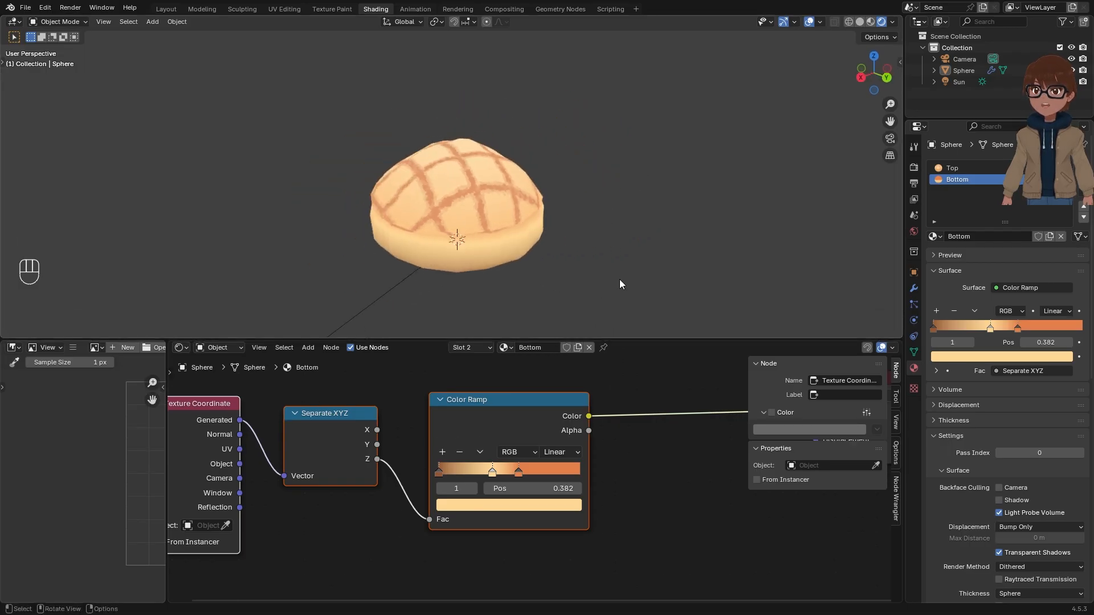
scroll(618, 280, "up", 1)
left_click(523, 212)
Step: Add a Diffuse BSDF node to the Bottom material, in the free space below its existing gradient nodes
middle_click_drag(614, 239, 629, 235, "shift")
scroll(570, 448, "down", 3)
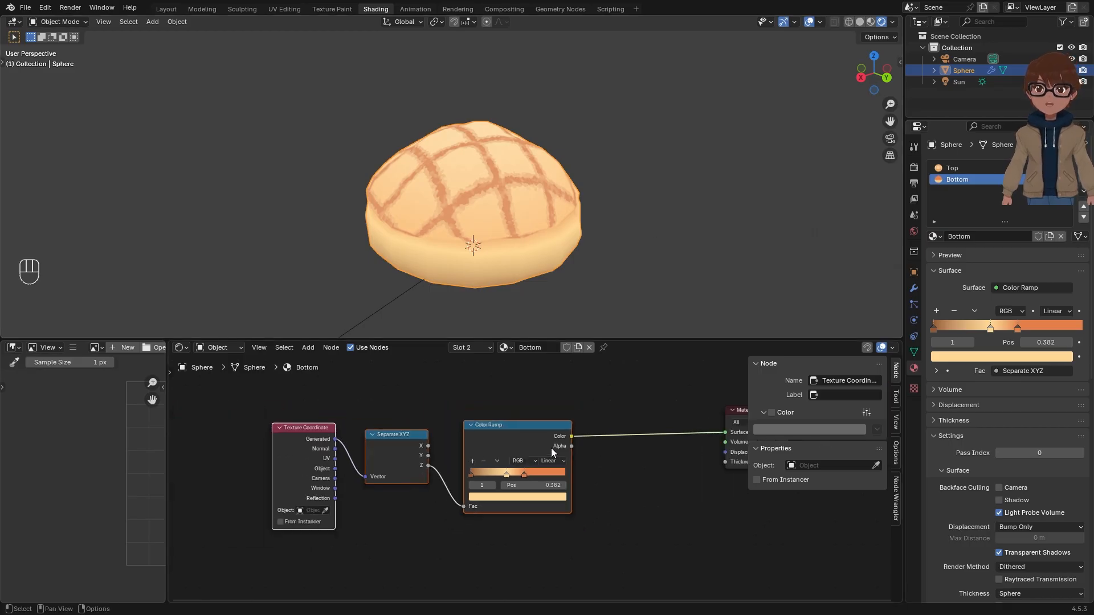
scroll(596, 418, "up", 1)
middle_click_drag(452, 532, 454, 468)
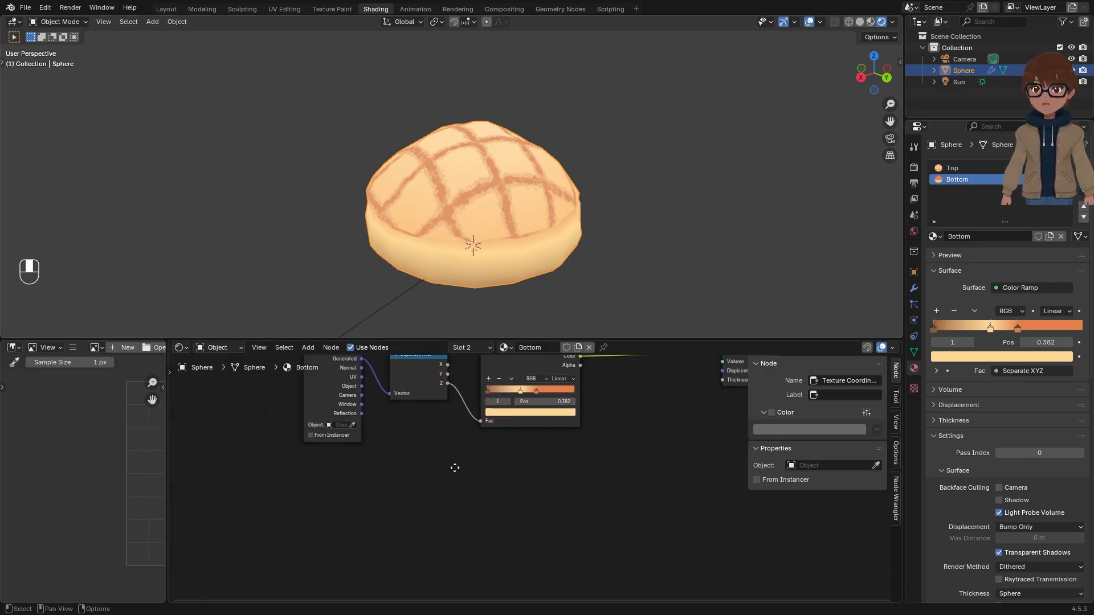
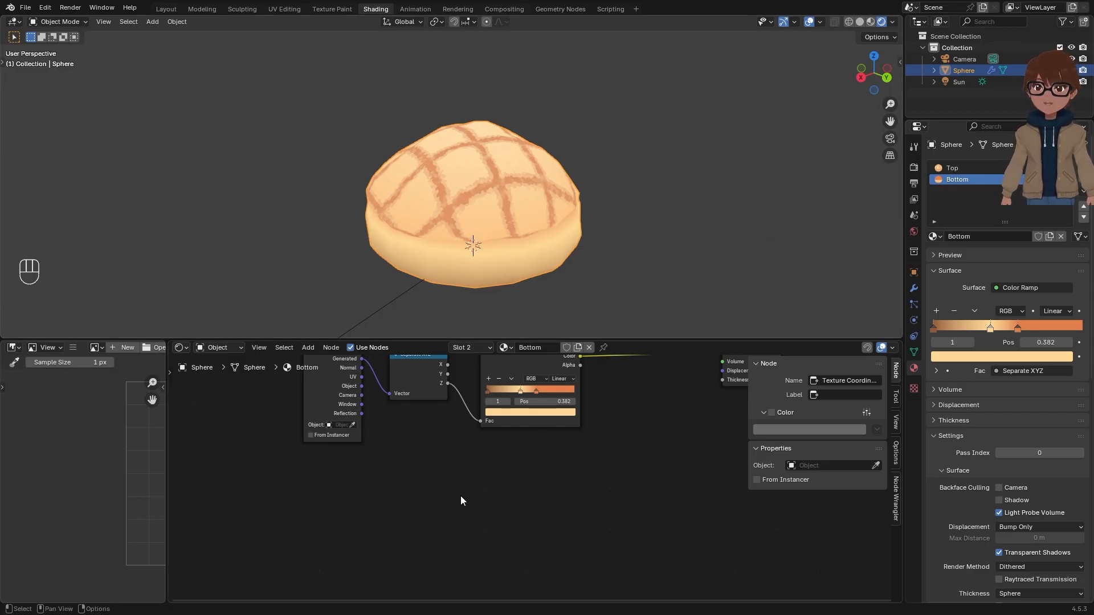
middle_click_drag(426, 479, 427, 461)
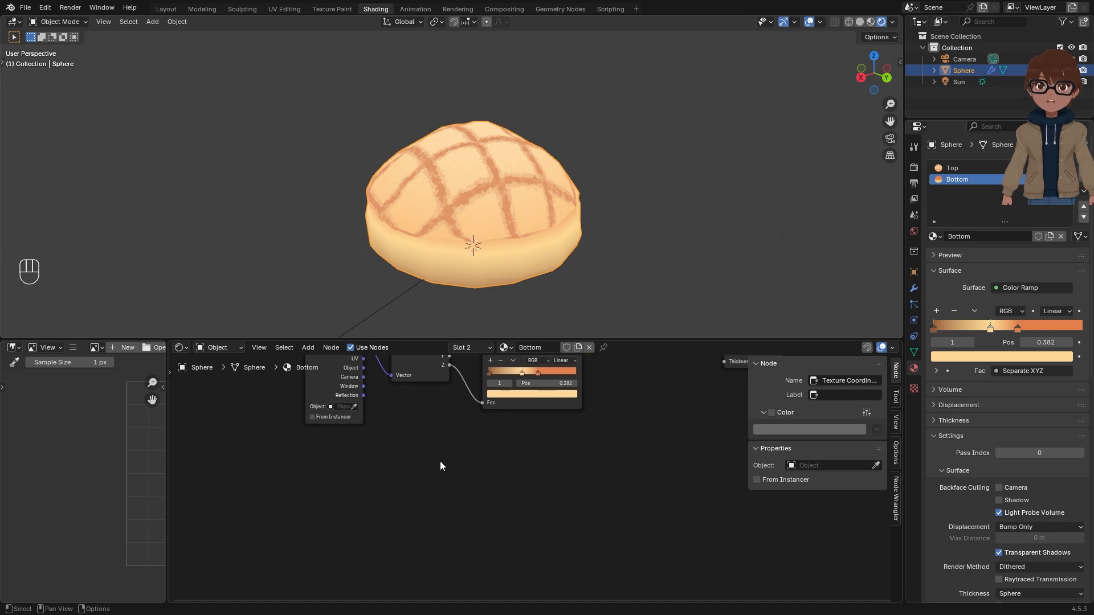
key("shift+a")
mouse_move(375, 467)
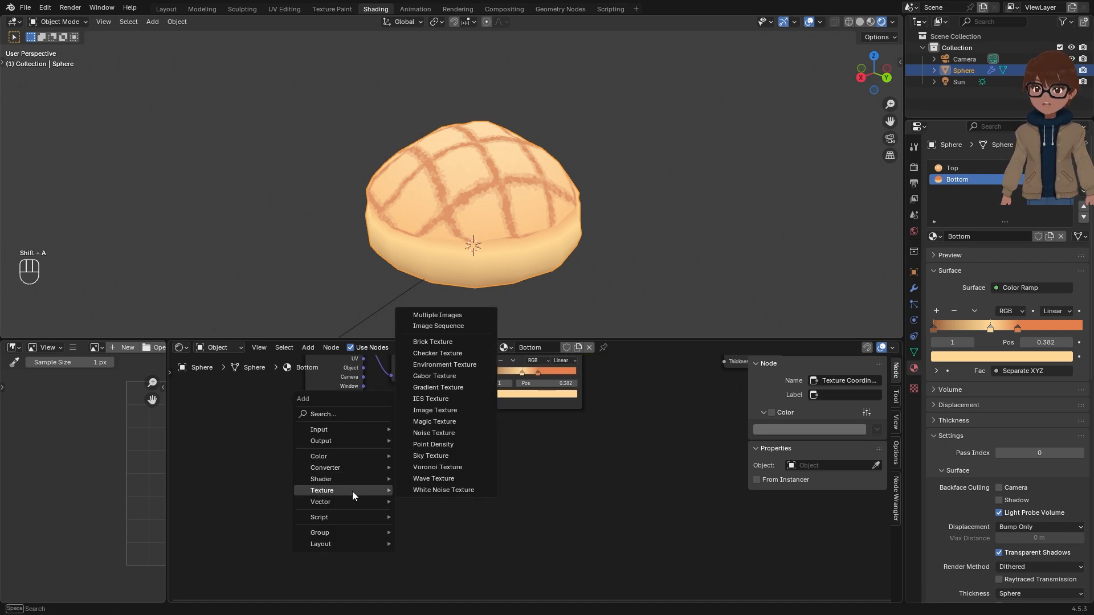
mouse_move(350, 481)
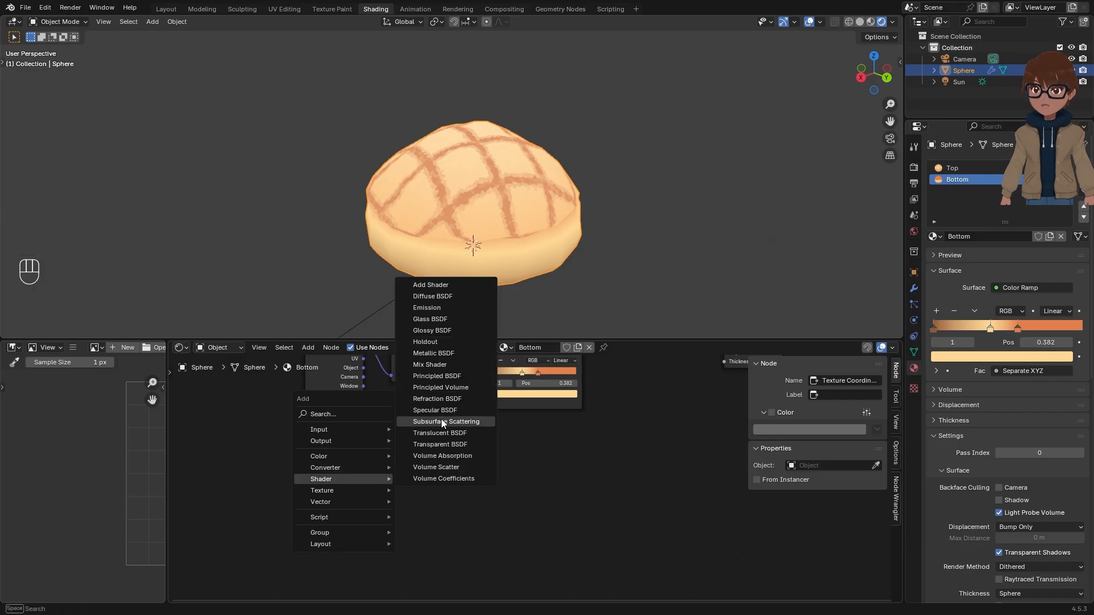
left_click(444, 296)
left_click(377, 414)
left_click_drag(418, 426, 408, 466)
scroll(428, 465, "up", 3)
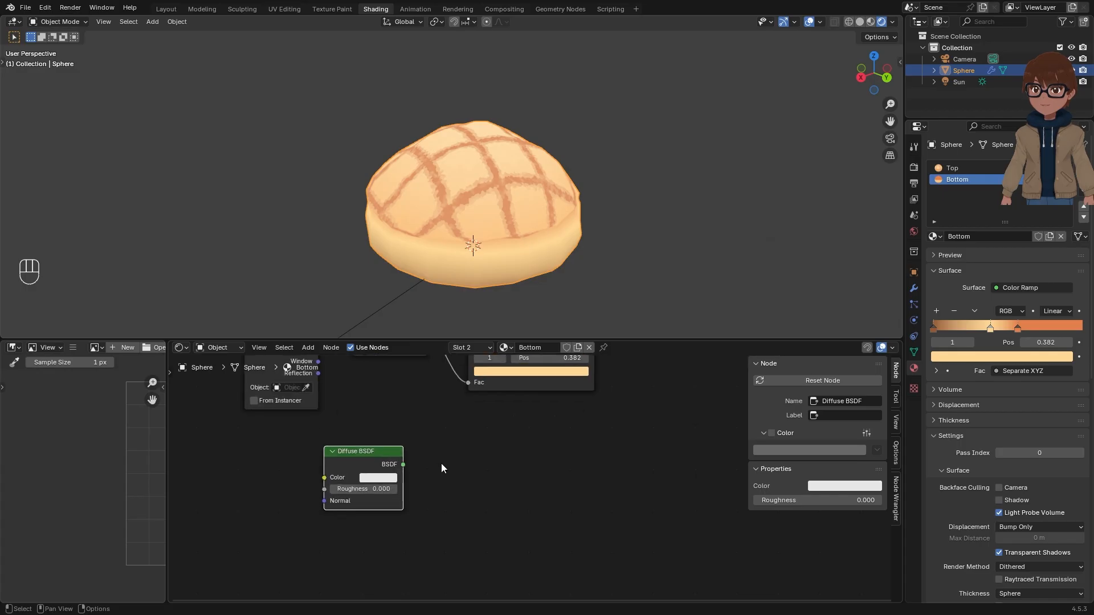
Step: Connect the Diffuse BSDF to the material output as a preview and set its Roughness to 1.000
left_click(378, 466, "ctrl+shift")
middle_click_drag(506, 249, 514, 231)
scroll(337, 494, "up", 1)
left_click_drag(333, 494, 413, 494)
mouse_move(537, 258)
middle_mouse_down()
mouse_move(545, 243)
mouse_move(520, 259)
middle_mouse_up()
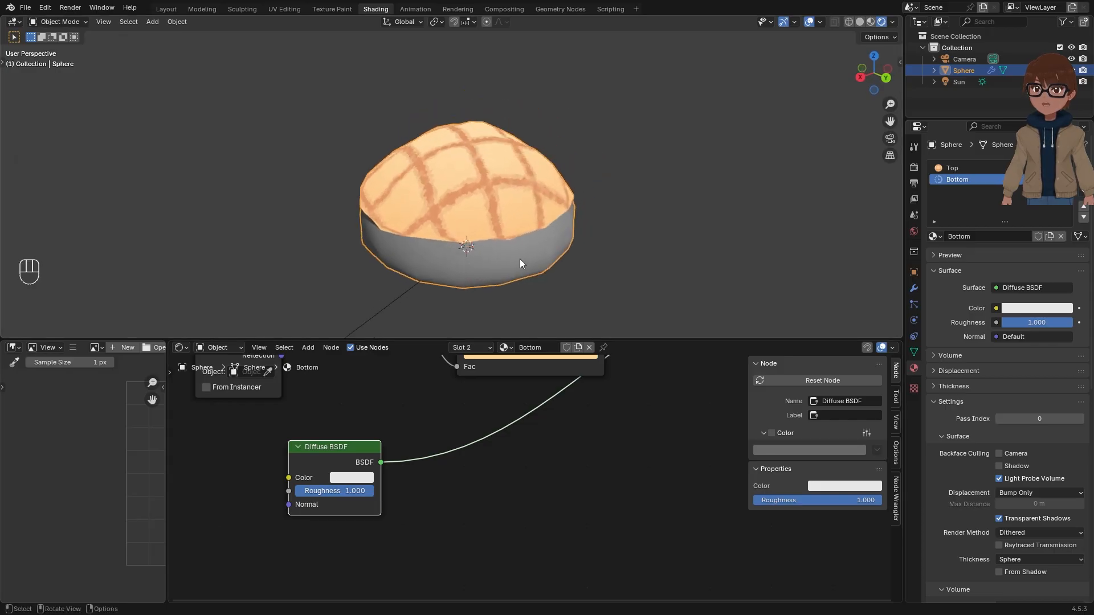
scroll(505, 263, "down", 2)
scroll(381, 419, "down", 1)
scroll(381, 419, "down", 1)
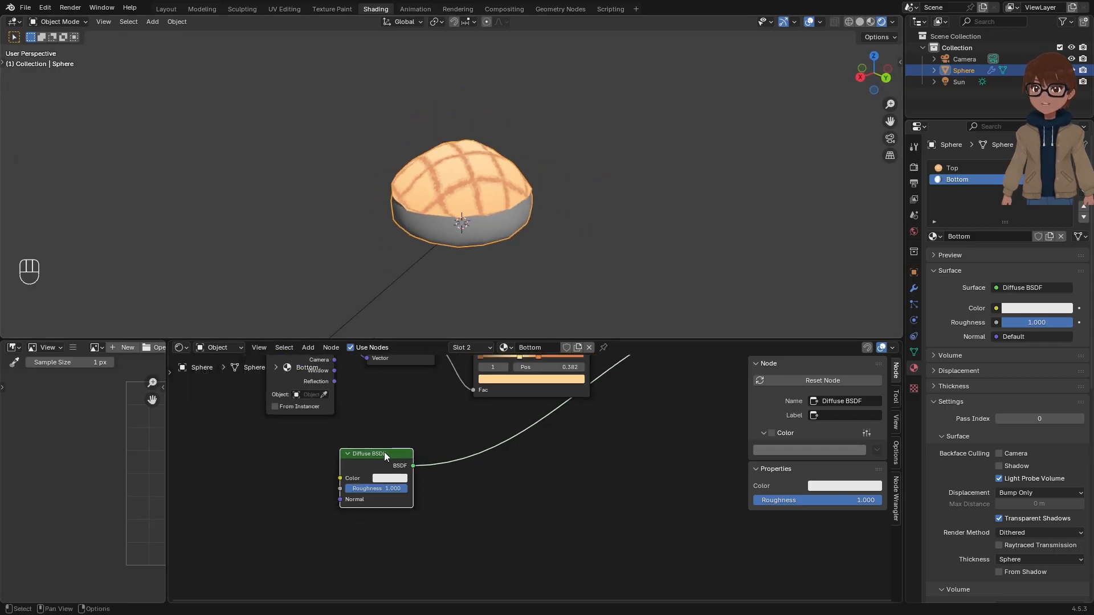
Step: Insert a Shader to RGB node on the link after the Diffuse BSDF
key("shift+a")
mouse_move(458, 465)
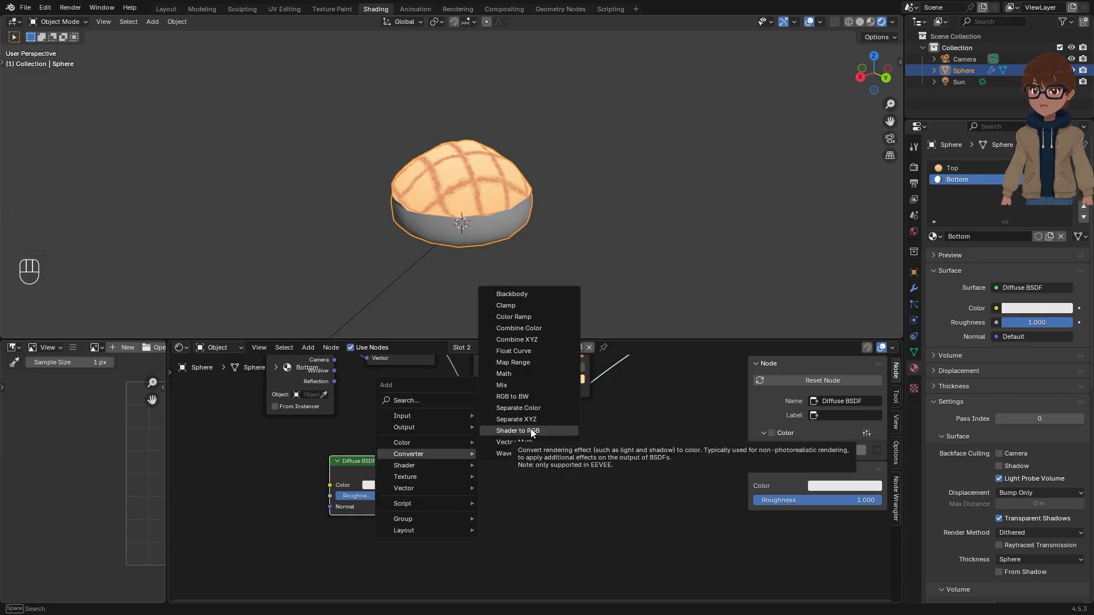
left_click(527, 431)
left_click(504, 438)
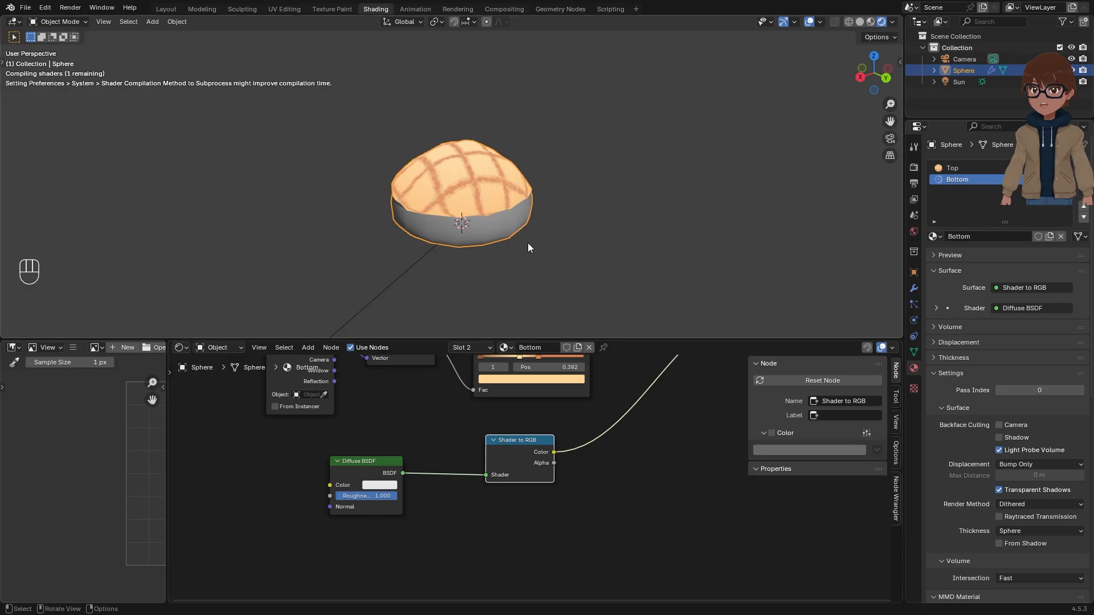
middle_click_drag(527, 243, 538, 235)
scroll(548, 471, "up", 2)
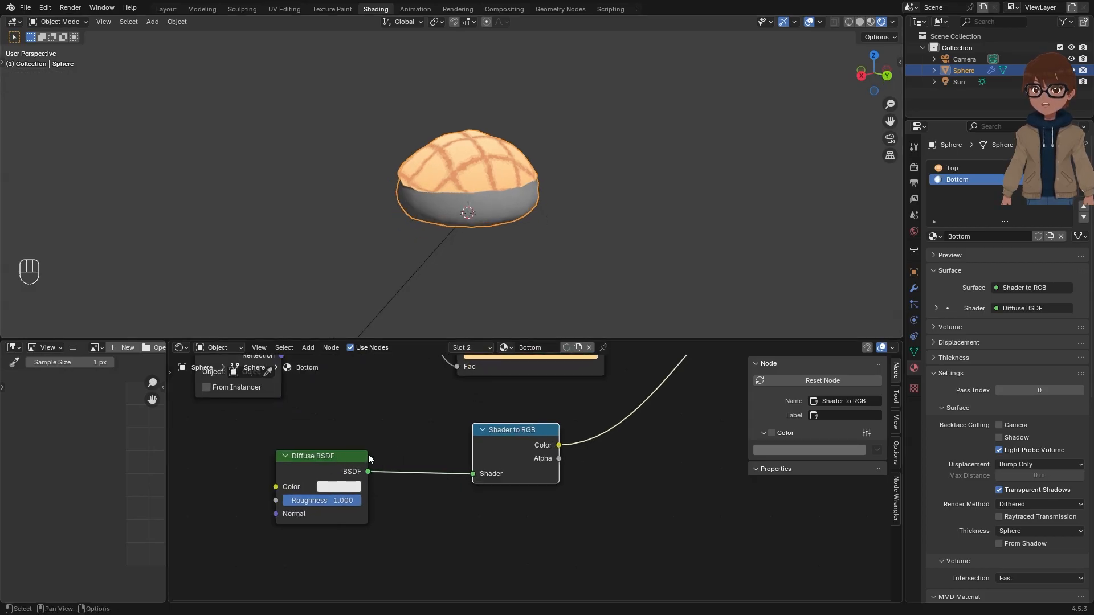
left_click_drag(520, 449, 519, 458)
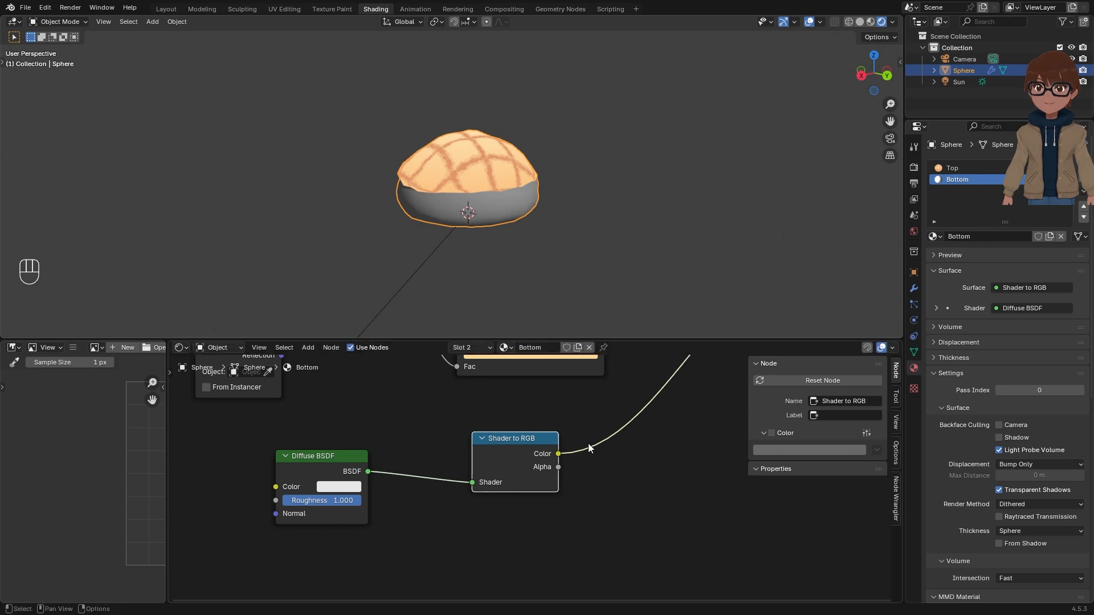
Step: Insert a Color Ramp node after the Shader to RGB node
mouse_move(588, 443)
middle_mouse_down()
mouse_move(522, 445)
mouse_move(573, 435)
middle_mouse_up()
key("shift+a")
mouse_move(575, 436)
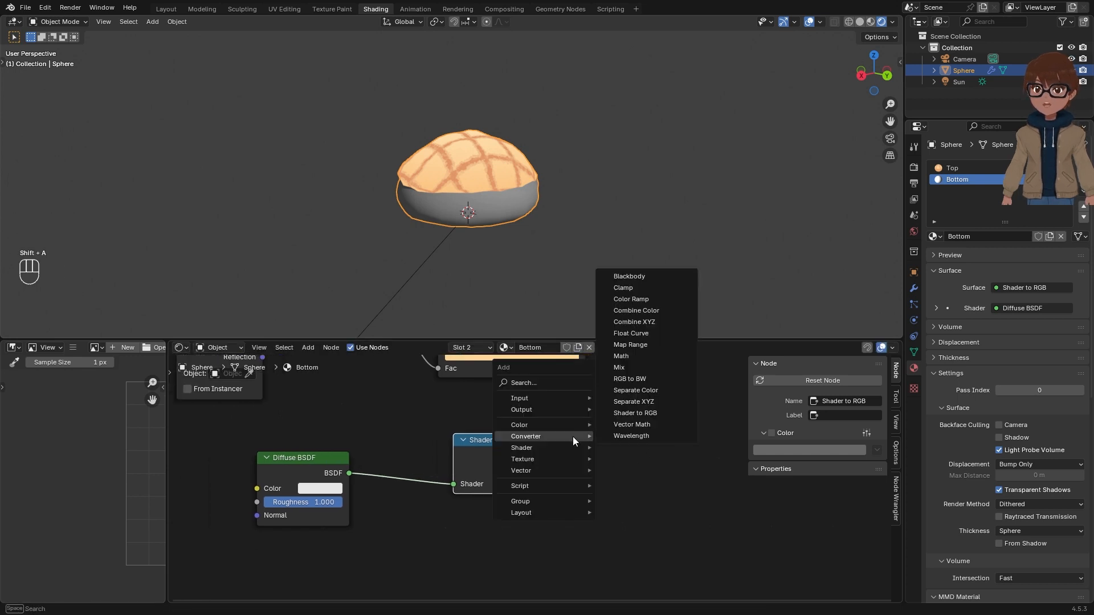
left_click(632, 300)
left_click(642, 393)
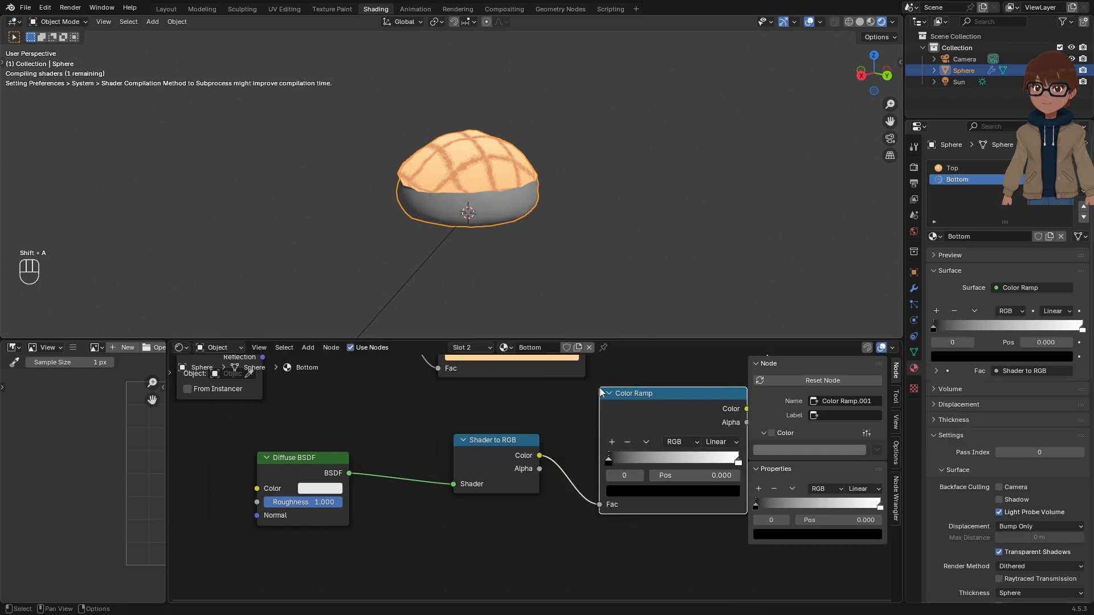
middle_click_drag(651, 243, 661, 262)
scroll(671, 374, "up", 1)
Step: Try Constant interpolation on the new Color Ramp, move its white stop to 0.214, and return to Linear
middle_click_drag(655, 442, 499, 467)
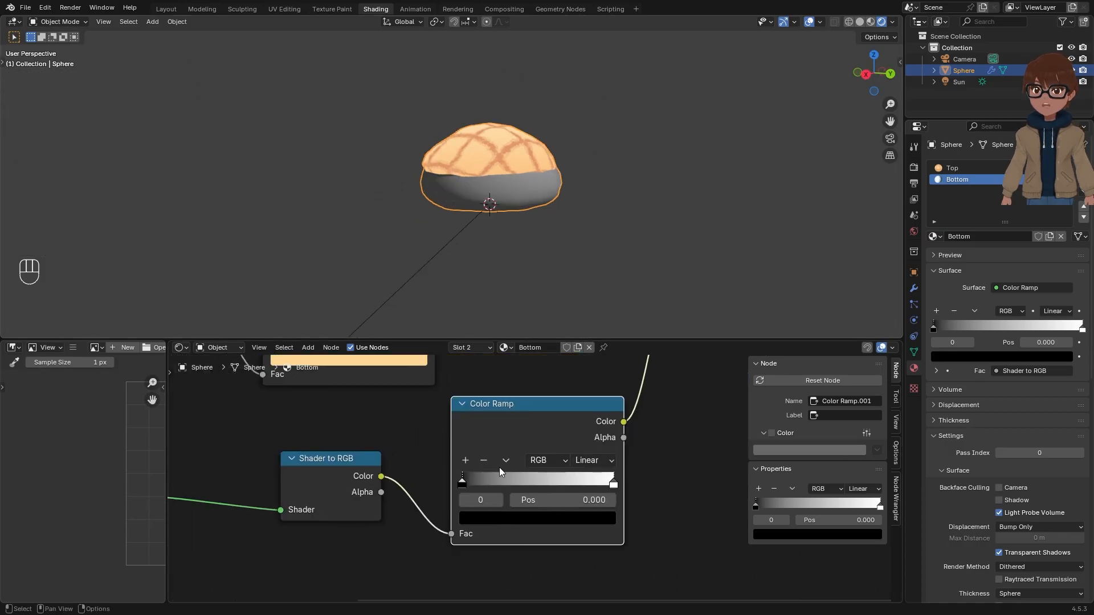
middle_click_drag(621, 256, 586, 388)
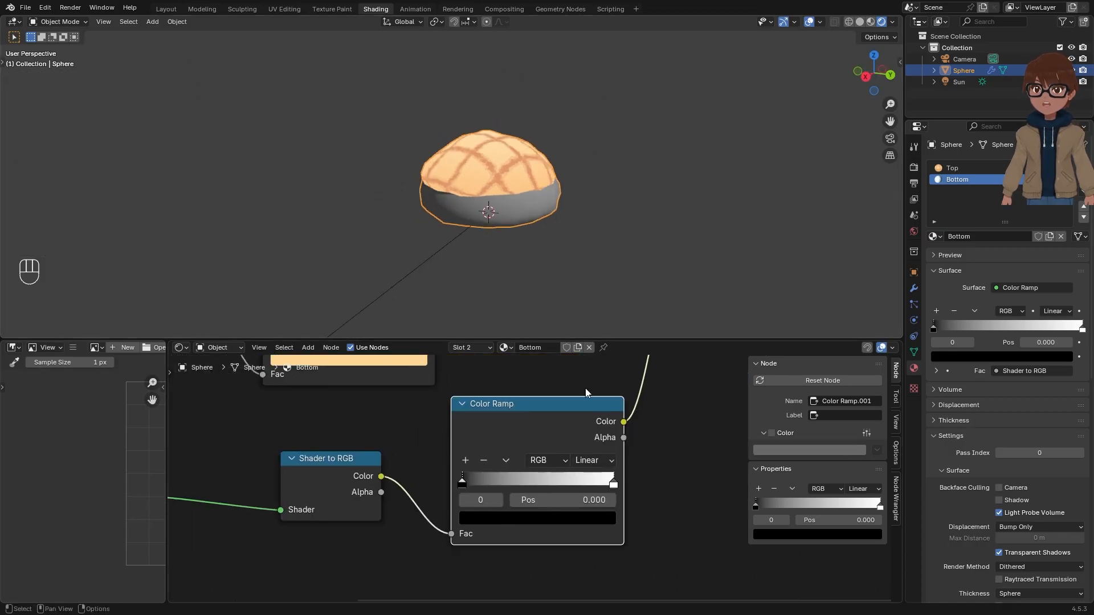
left_click(595, 460)
left_click(593, 459)
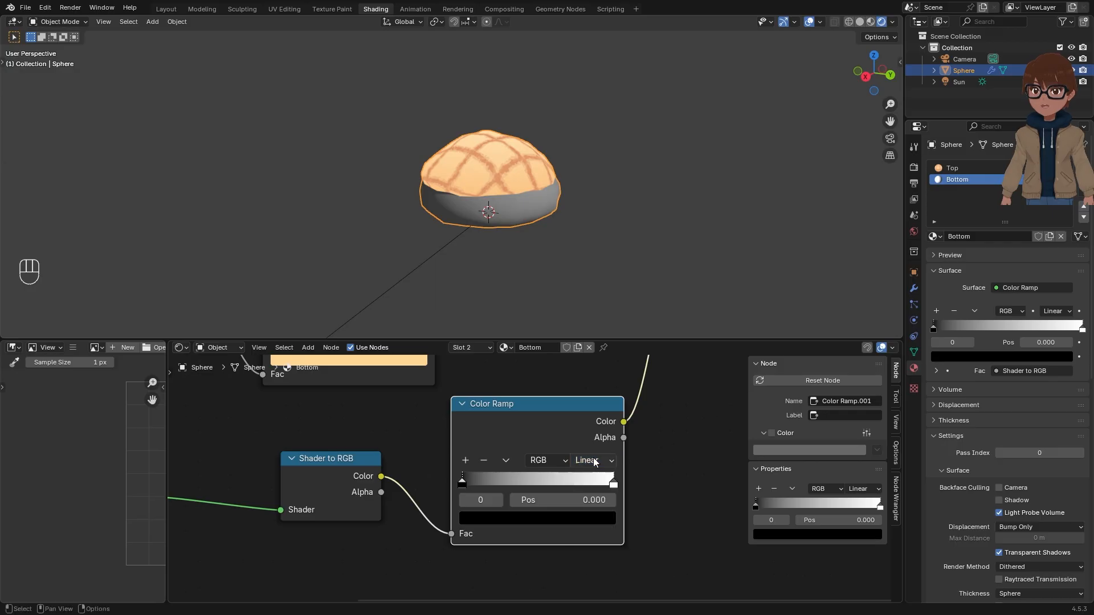
left_click(594, 461)
left_click(605, 560)
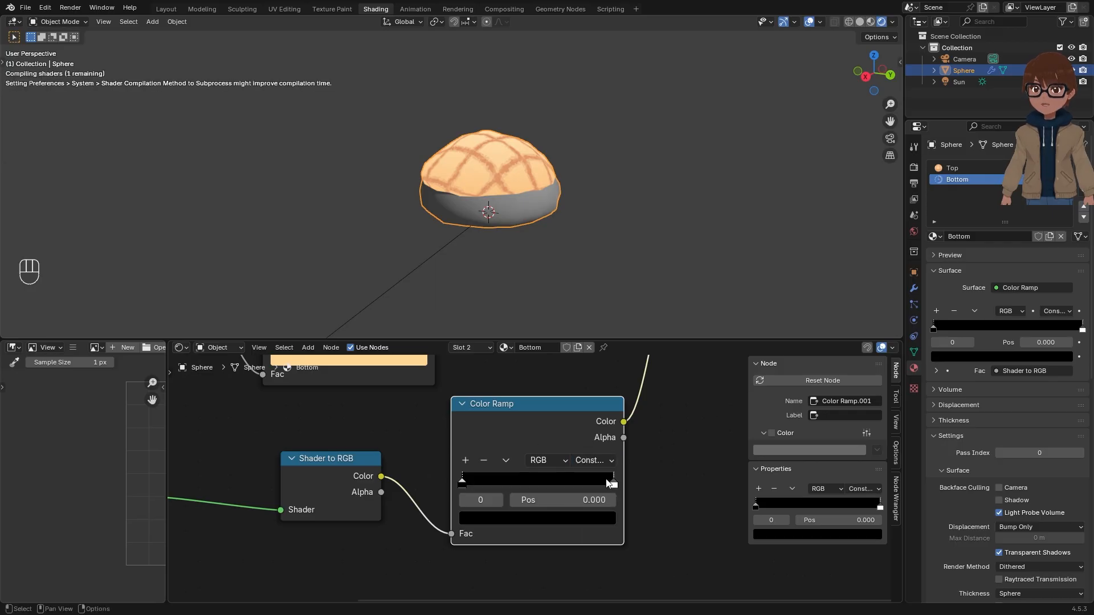
left_click_drag(609, 483, 494, 483)
left_click(581, 461)
left_click(589, 528)
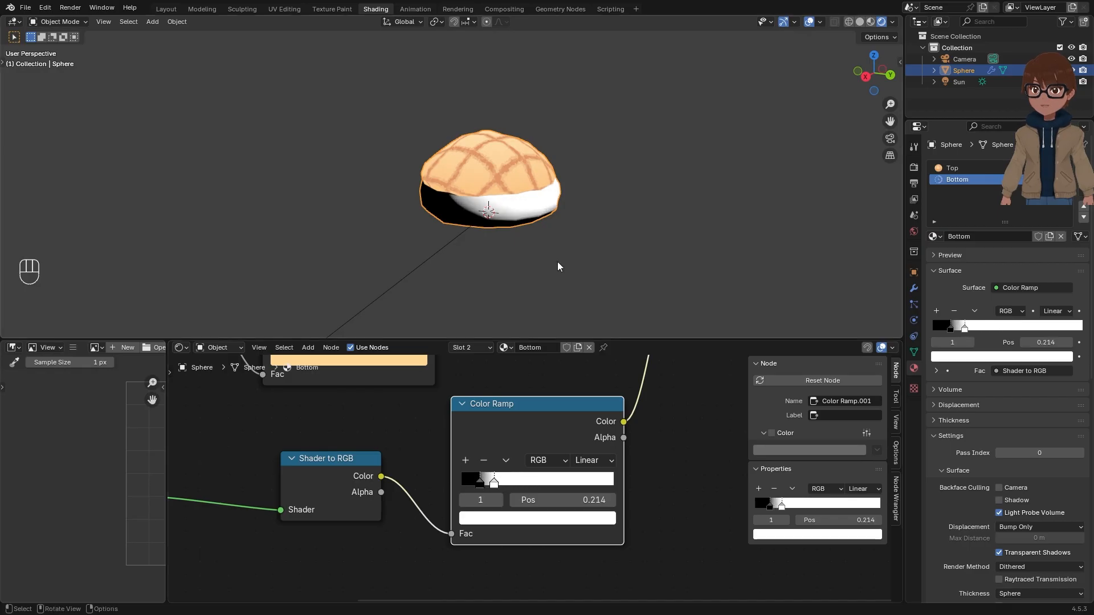
Step: Move the Color Ramp's white stop to 0.232 and set its interpolation to Constant for a hard shadow edge
scroll(557, 266, "up", 5)
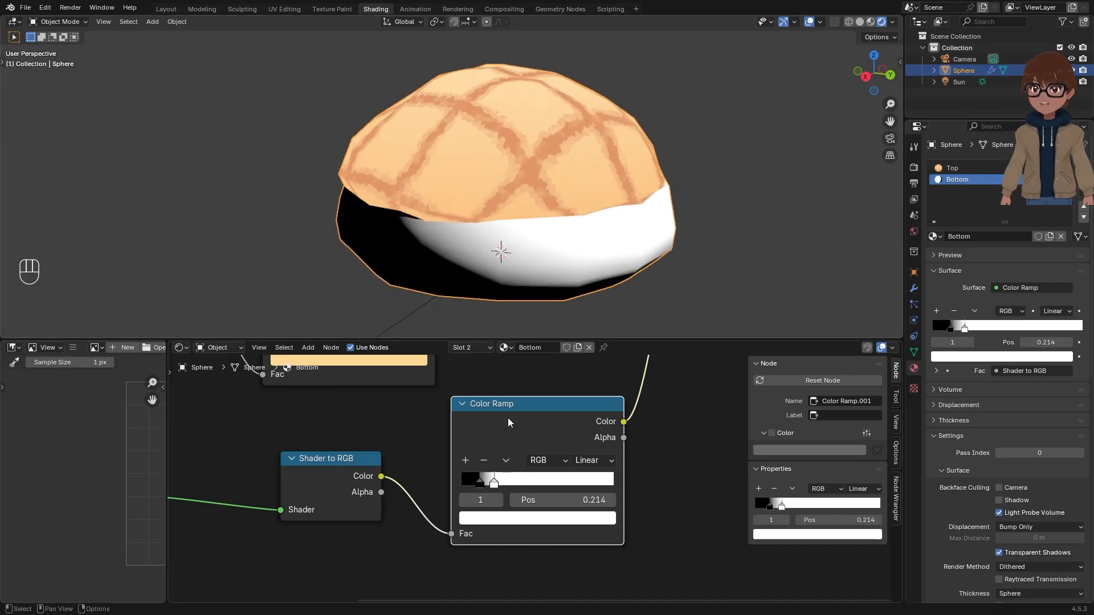
mouse_move(495, 485)
left_mouse_down()
mouse_move(504, 484)
mouse_move(480, 480)
left_mouse_up()
left_click_drag(493, 480, 497, 483)
left_click(582, 459)
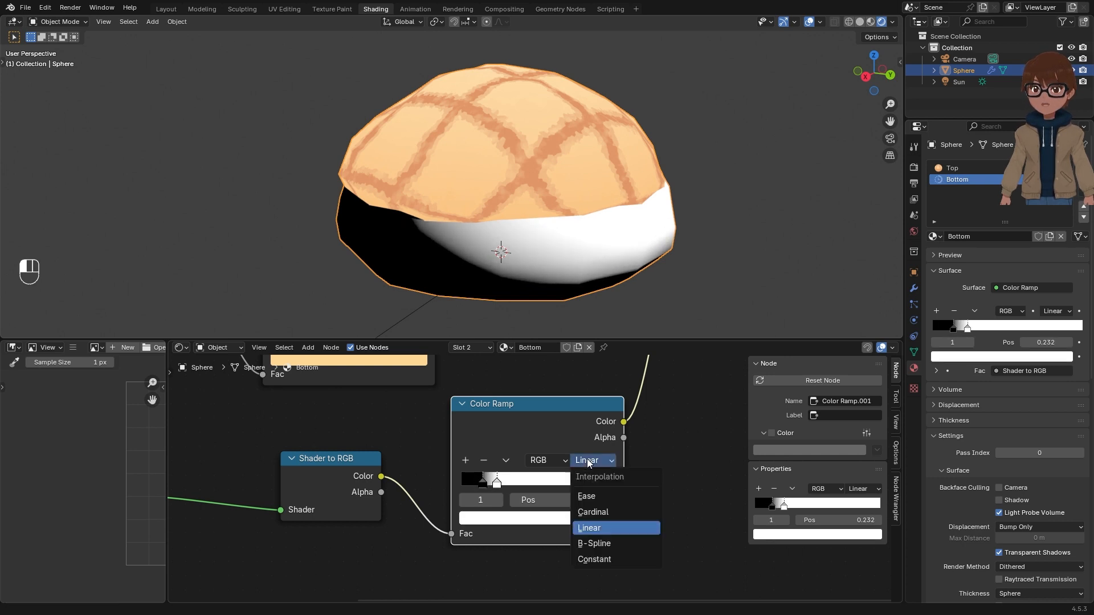
left_click(595, 557)
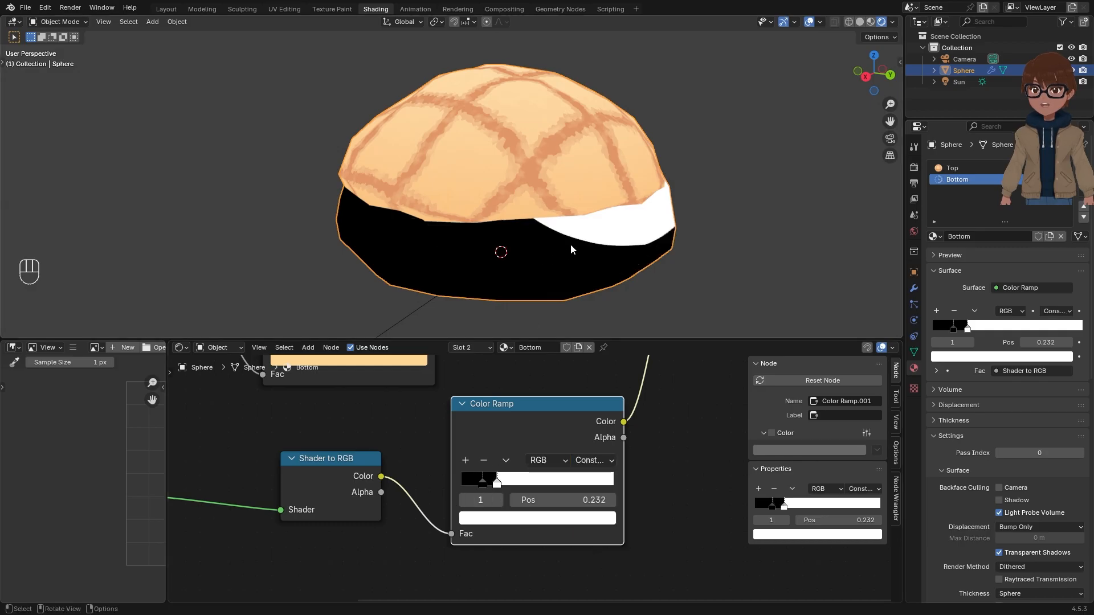
Step: Return the cel-shading Color Ramp to Linear interpolation and set its black stop to 0.136 and white stop to 0.227
left_click(594, 460)
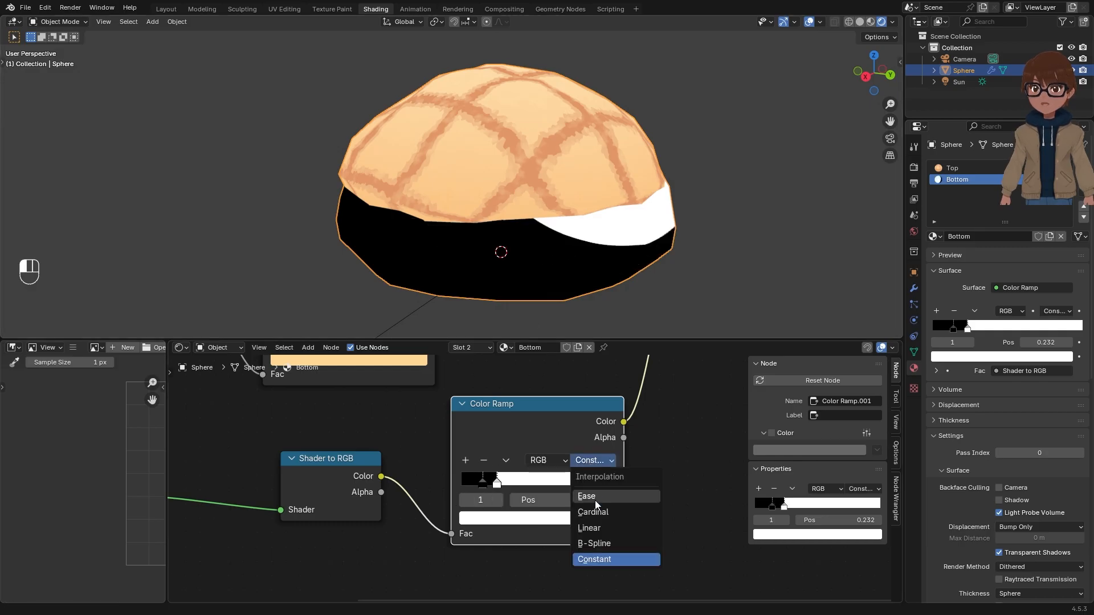
left_click(595, 532)
mouse_move(484, 483)
left_mouse_down()
mouse_move(499, 483)
mouse_move(479, 482)
left_mouse_up()
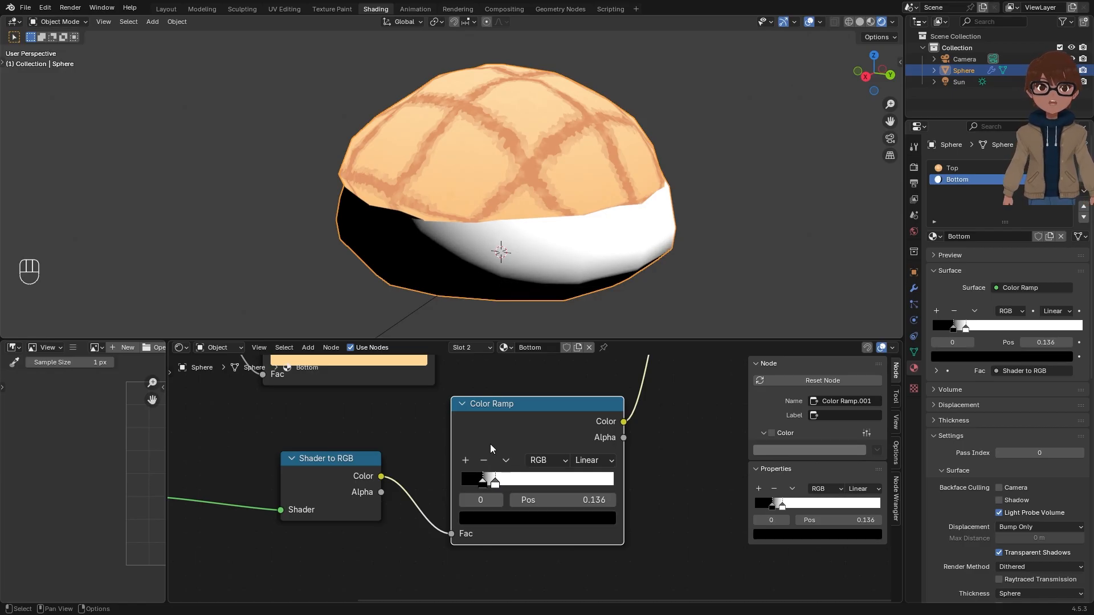
left_click(495, 483)
mouse_move(594, 294)
middle_mouse_down()
mouse_move(589, 271)
mouse_move(586, 305)
middle_mouse_up()
Step: Line up the Diffuse BSDF, Shader to RGB and cel-shading Color Ramp in a row beneath the gradient nodes
key("Home")
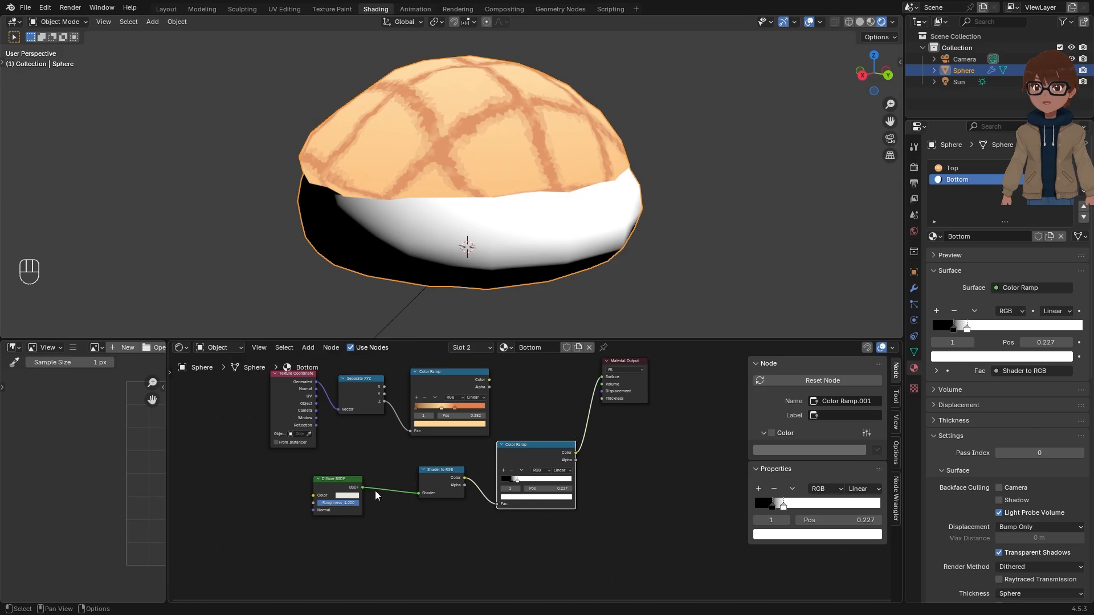
left_click_drag(376, 489, 529, 462)
key("g")
left_click(509, 497)
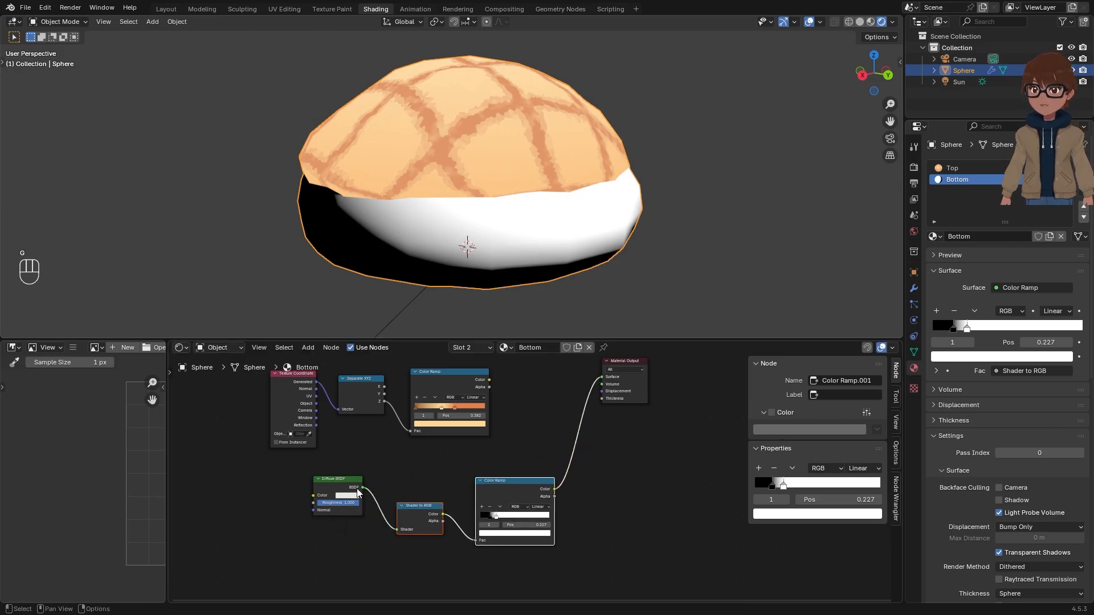
left_click_drag(357, 487, 316, 494)
left_click_drag(412, 504, 371, 497)
left_click_drag(493, 483, 450, 484)
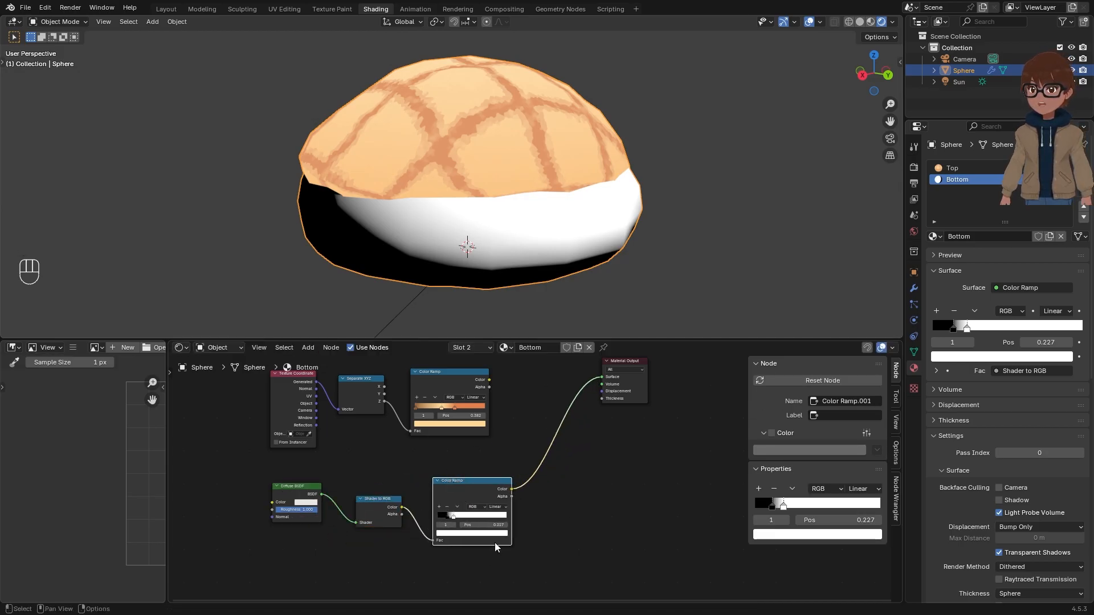
Step: Enclose the Diffuse BSDF, Shader to RGB and Color Ramp nodes in a frame labelled "Cel Shading"
left_click_drag(581, 549, 310, 495)
scroll(501, 497, "up", 4)
middle_click_drag(499, 496, 582, 486)
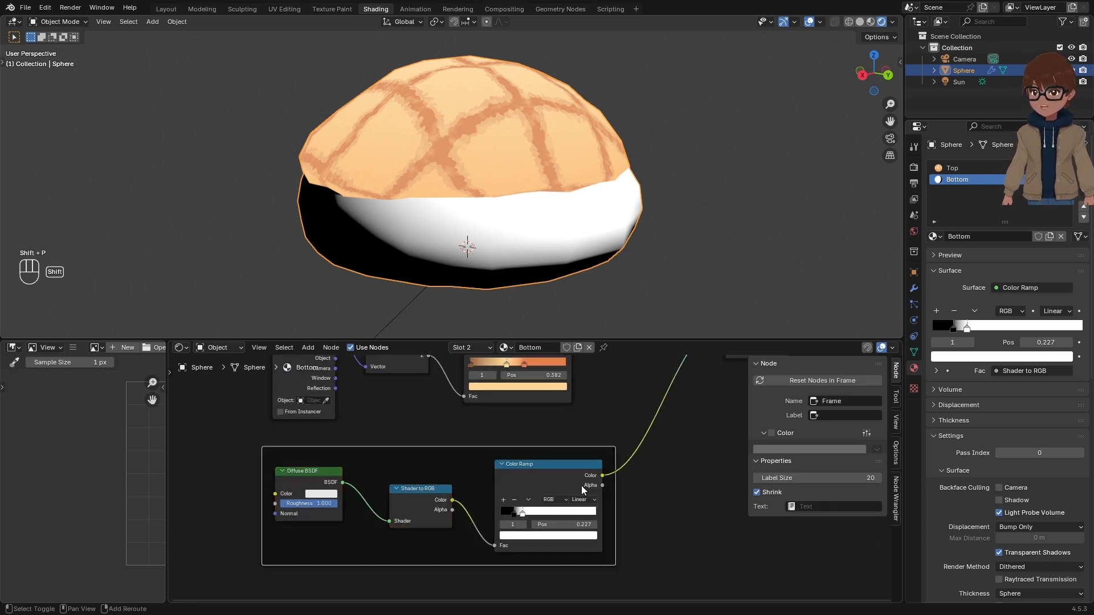
key("shift+p")
left_click(829, 417)
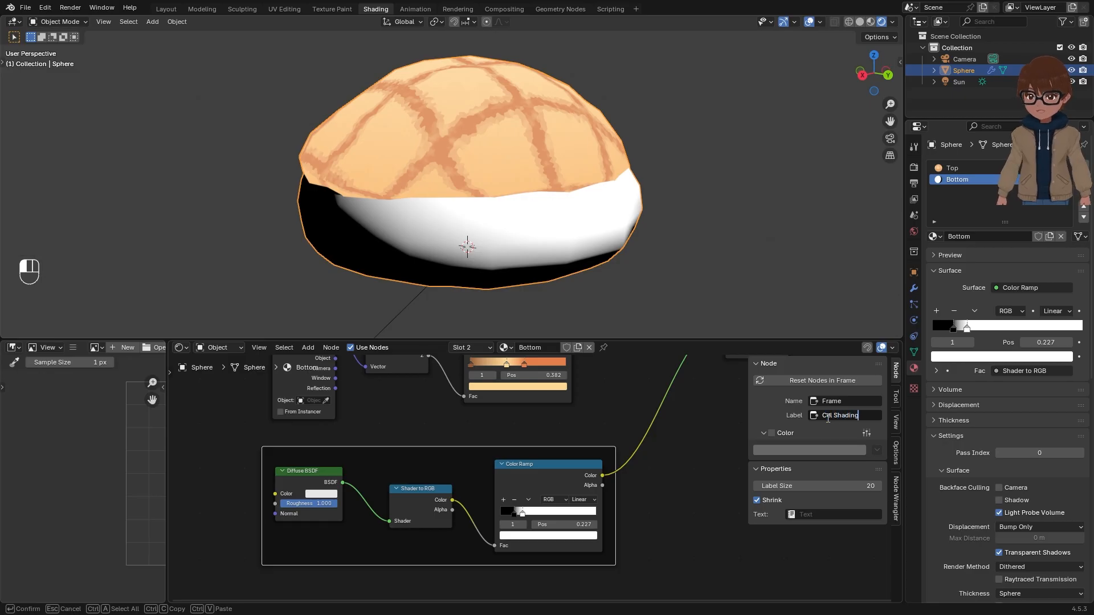
type("Cel Shading")
key("Return")
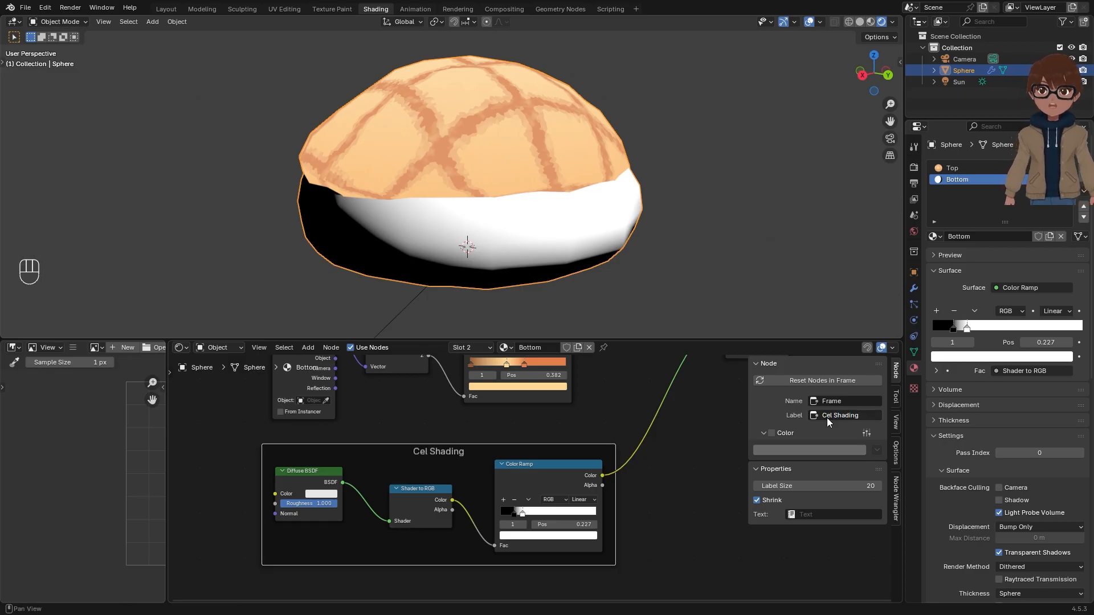
Step: Enable a custom color on the Cel Shading frame and make it brown
left_click(771, 433)
left_click(799, 449)
left_click_drag(804, 311, 814, 326)
scroll(445, 504, "down", 2)
scroll(532, 497, "up", 1)
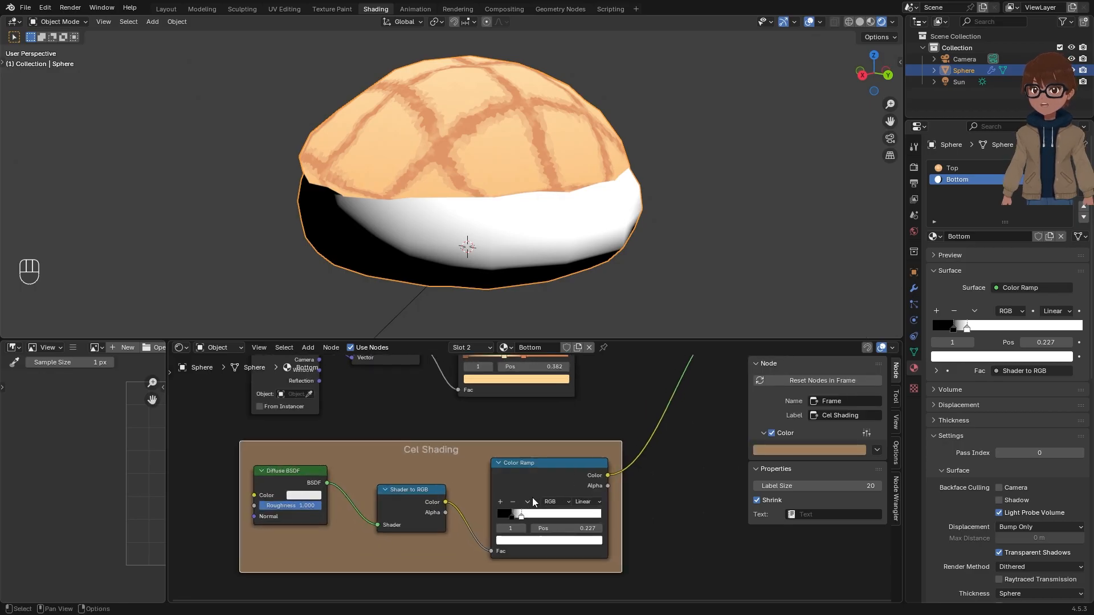
Step: Move the Texture Coordinate, Separate XYZ and gradient Color Ramp nodes above the Cel Shading frame
scroll(532, 497, "down", 1)
middle_click_drag(575, 430, 543, 495)
left_click_drag(263, 395, 504, 420)
key("g")
left_click(546, 408)
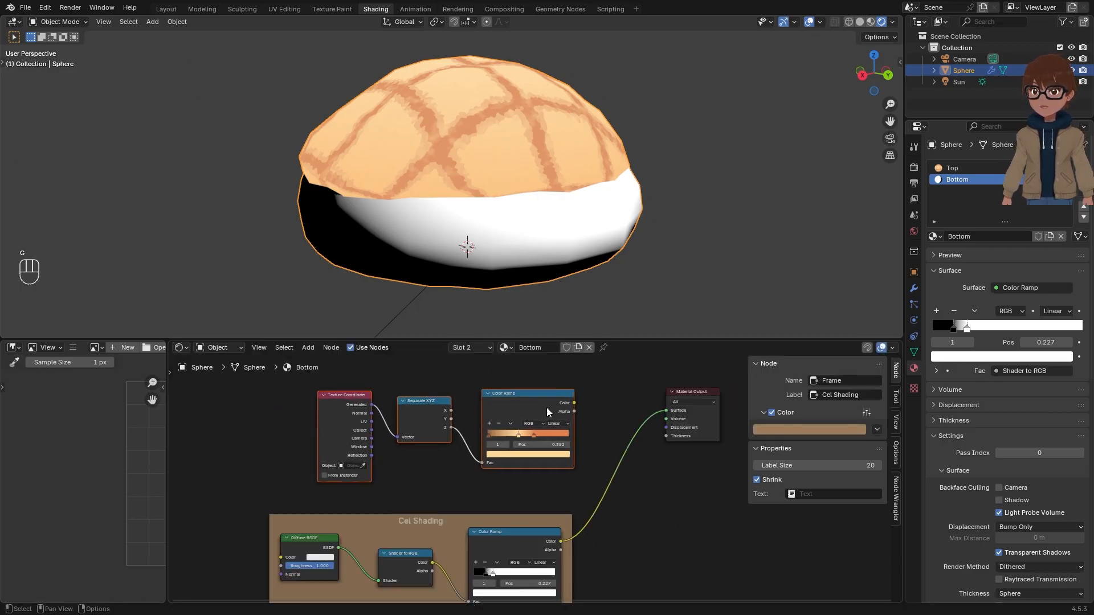
scroll(545, 477, "up", 1)
left_click(634, 442)
Step: Blend the gradient Color Ramp and the cel-shading Color Ramp with a Mix Color node placed before Material Output
middle_click_drag(528, 541, 558, 489)
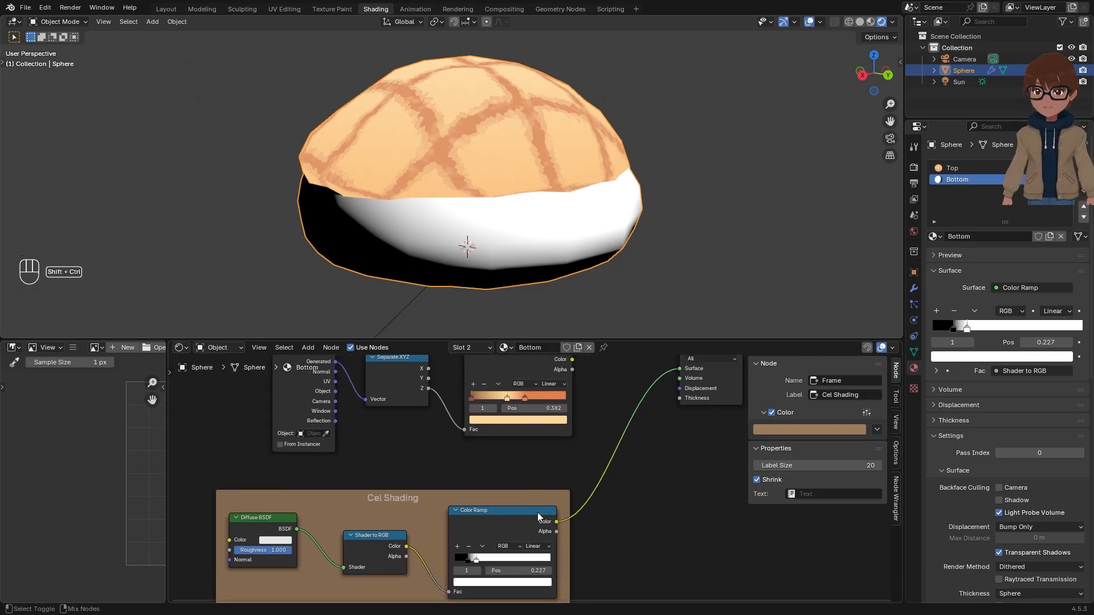
right_click_drag(539, 513, 564, 368, "ctrl+shift")
scroll(712, 434, "down", 1)
middle_click_drag(712, 434, 583, 460)
scroll(570, 463, "down", 3)
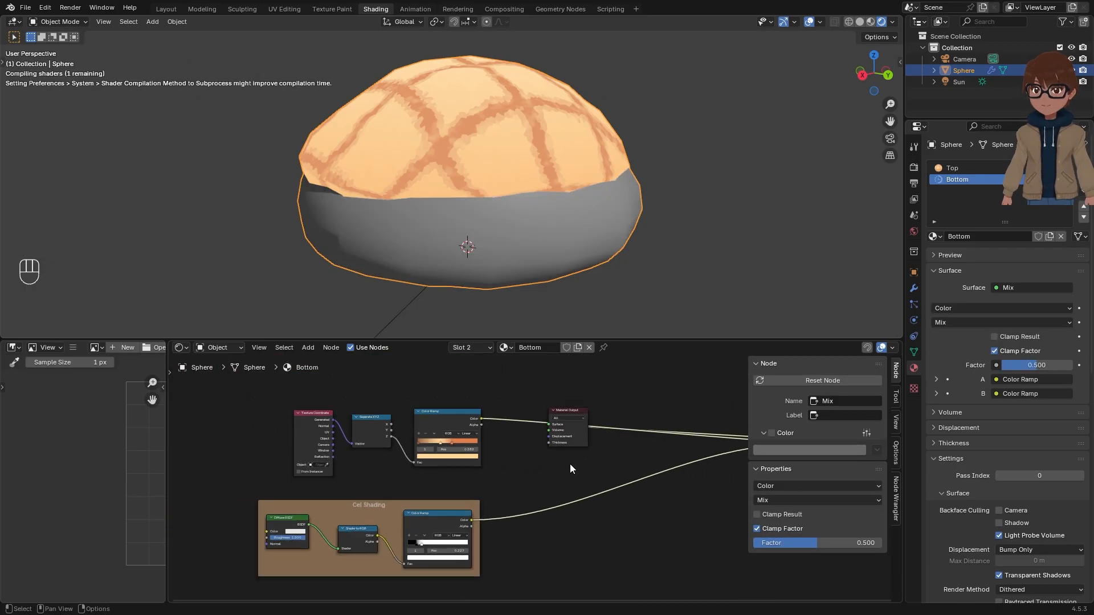
scroll(655, 474, "up", 1)
key("g")
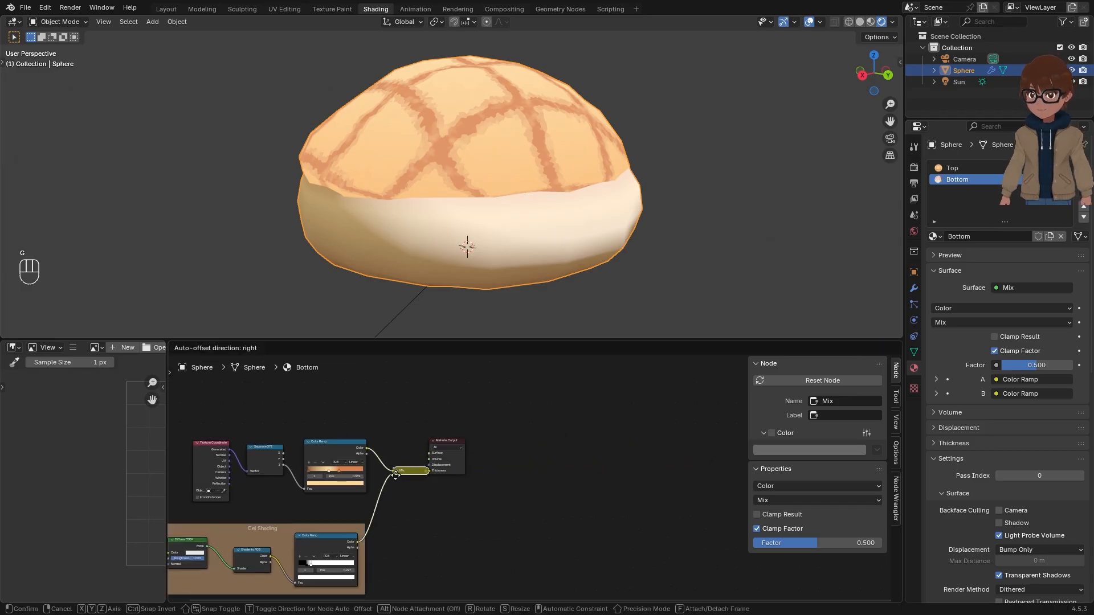
left_click(396, 473)
Step: Move Material Output farther away, expand the collapsed Mix node and place it between the ramps and the output
scroll(513, 438, "up", 1)
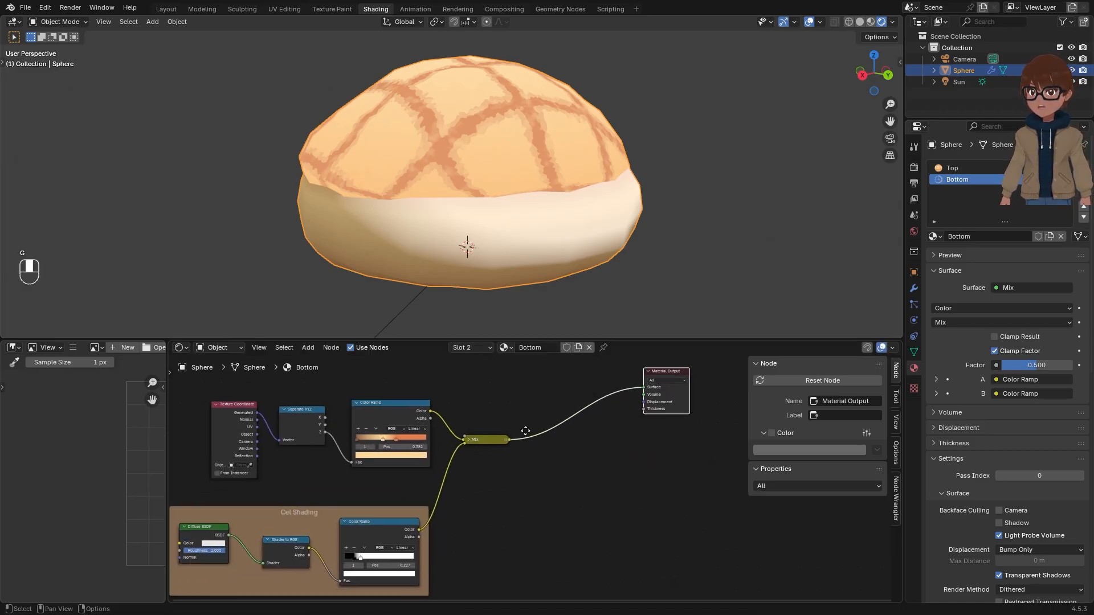
left_click(487, 439)
left_click(470, 439)
left_click_drag(494, 442, 550, 408)
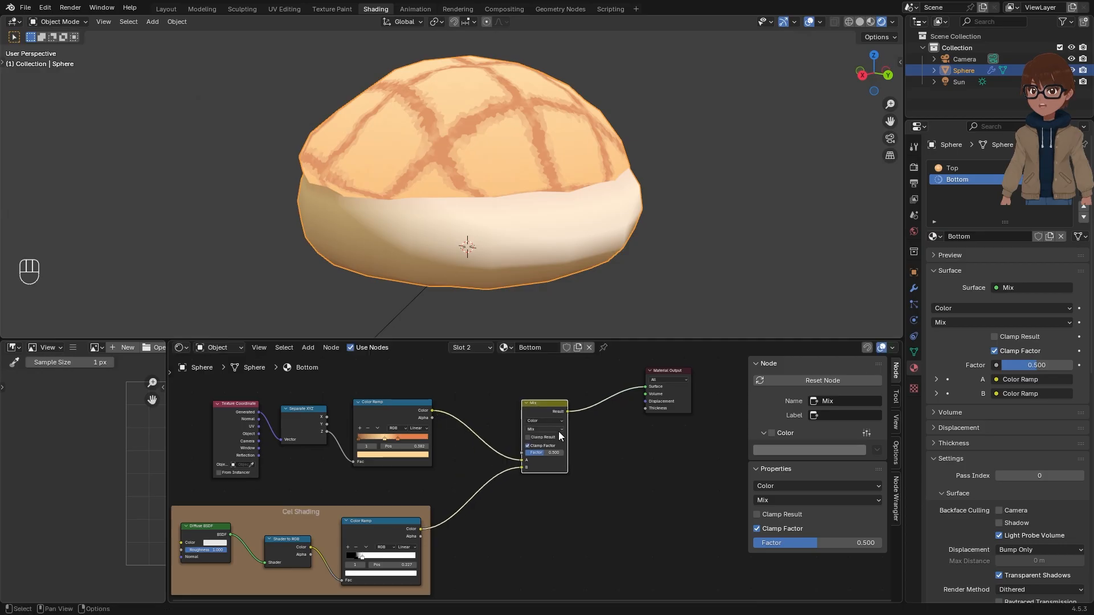
Step: Reposition the Cel Shading frame directly beneath the gradient nodes
mouse_move(324, 525)
middle_mouse_down()
mouse_move(368, 497)
mouse_move(337, 489)
middle_mouse_up()
scroll(337, 486, "up", 3)
key("g")
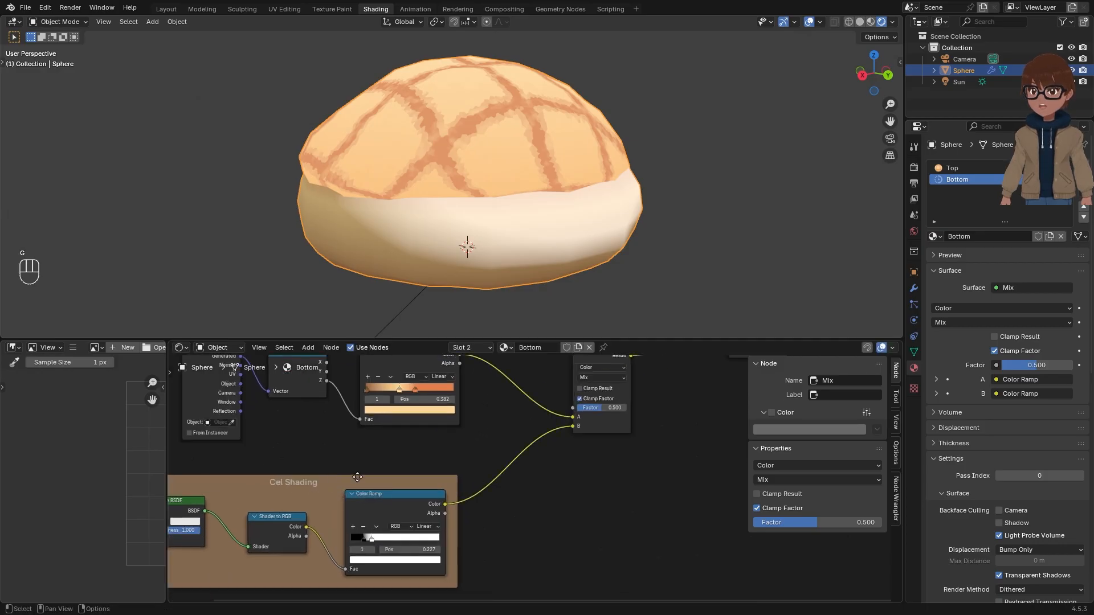
right_click(357, 477)
left_click(272, 493)
key("Escape")
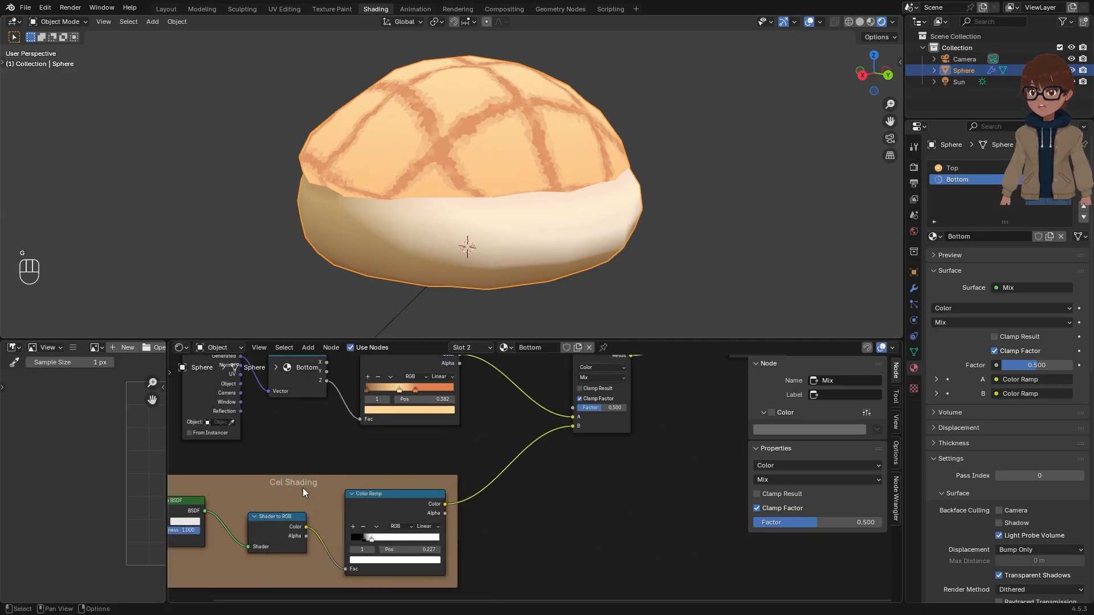
middle_click_drag(303, 488, 374, 468)
scroll(375, 468, "up", 1)
scroll(379, 468, "down", 2)
left_click(410, 463)
key("g")
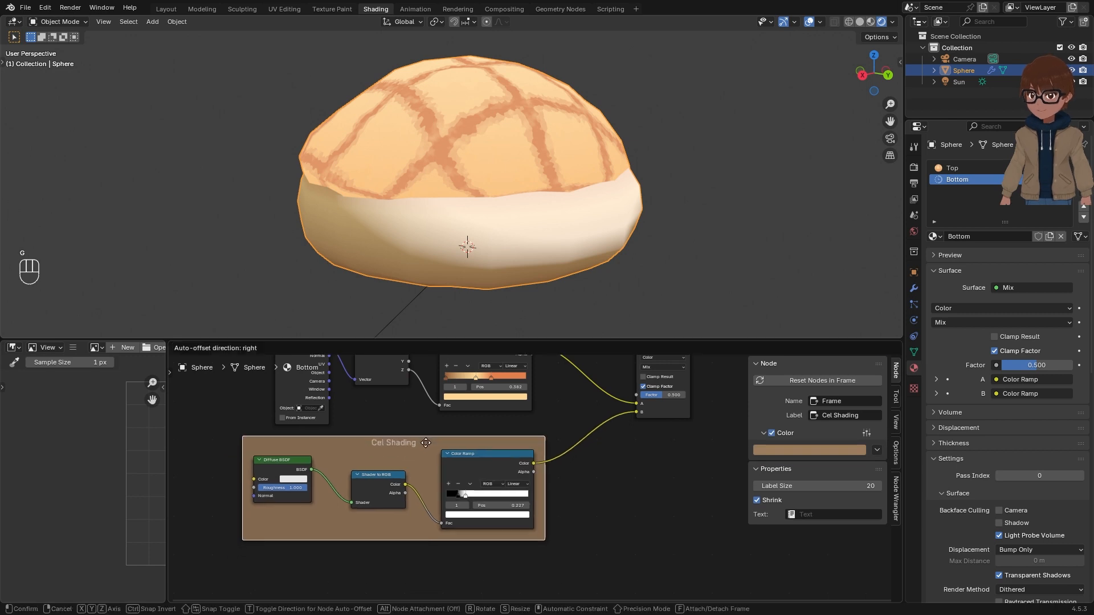
left_click(428, 458)
Step: Set the Mix node's blending mode to Multiply with a factor of 1.000, and move it closer to the ramps
scroll(548, 432, "up", 4)
left_click(612, 398)
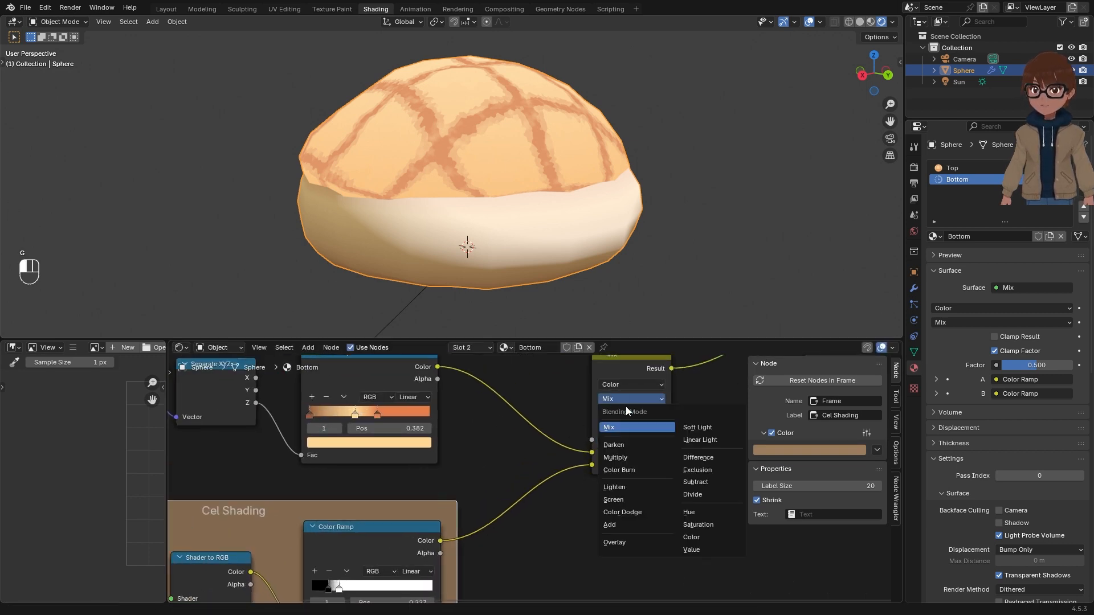
left_click(630, 458)
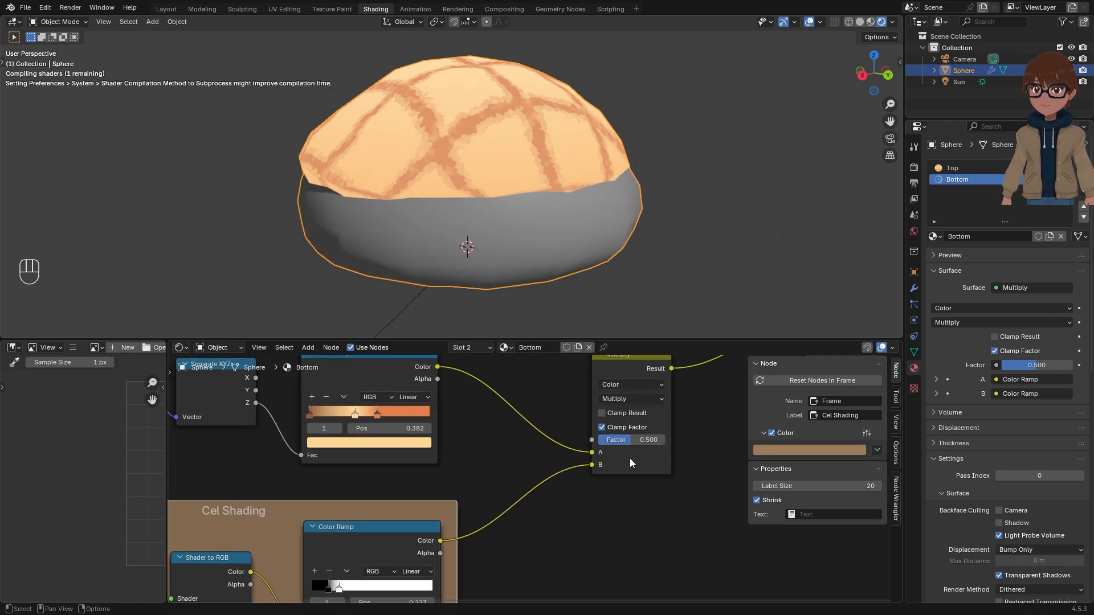
left_click_drag(636, 441, 673, 440)
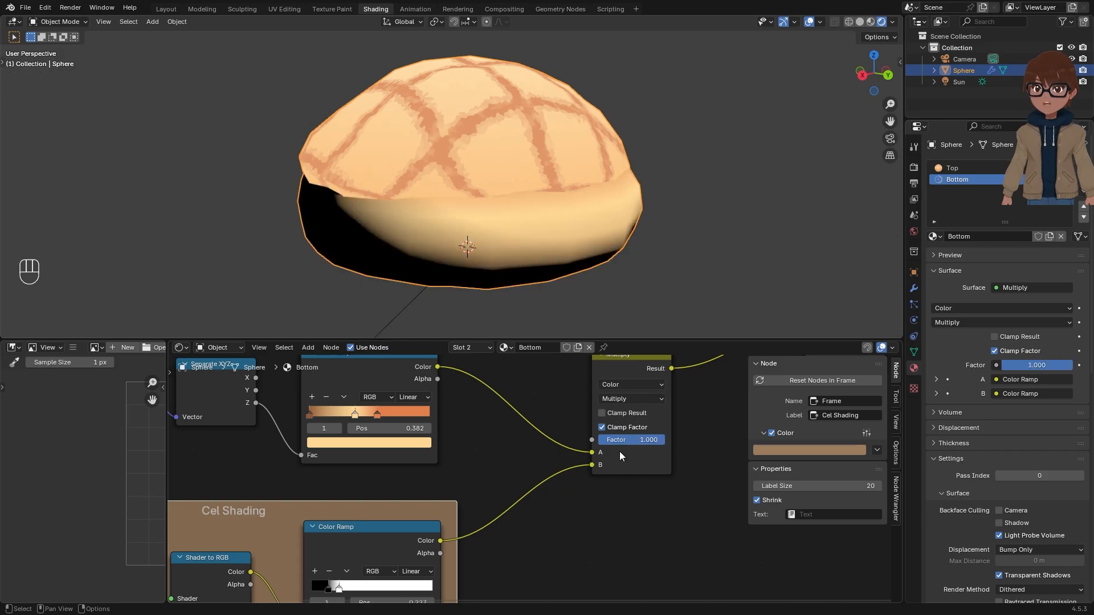
scroll(634, 439, "down", 3)
left_click_drag(620, 377, 592, 400)
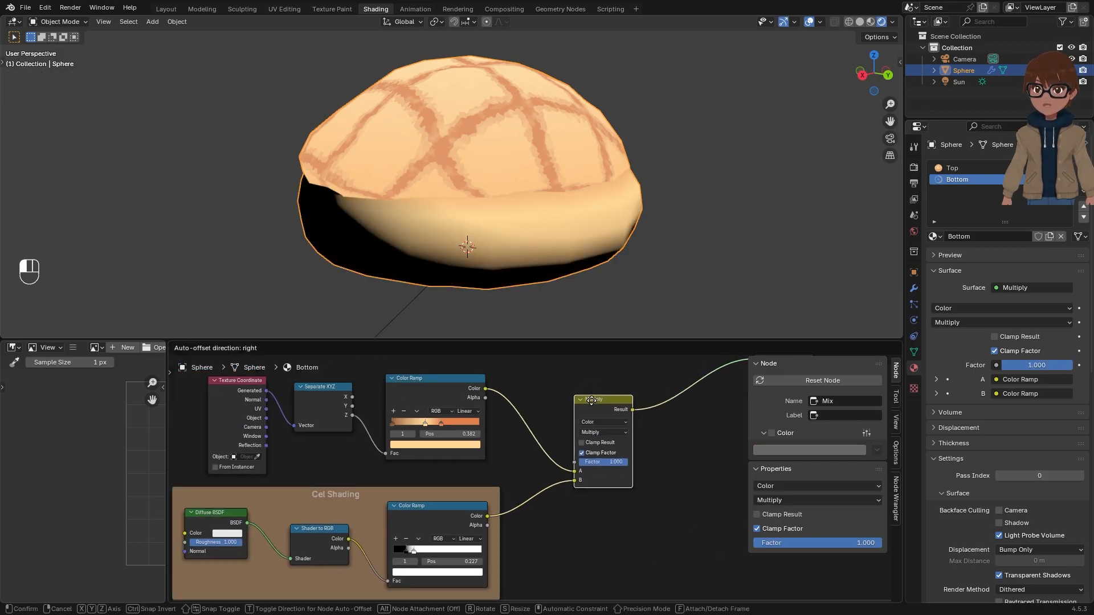
Step: Change the cel-shading Color Ramp's black stop to a warm tan, about #CBA981
mouse_move(499, 488)
middle_mouse_down()
mouse_move(552, 459)
mouse_move(515, 457)
mouse_move(514, 478)
middle_mouse_up()
scroll(552, 459, "up", 2)
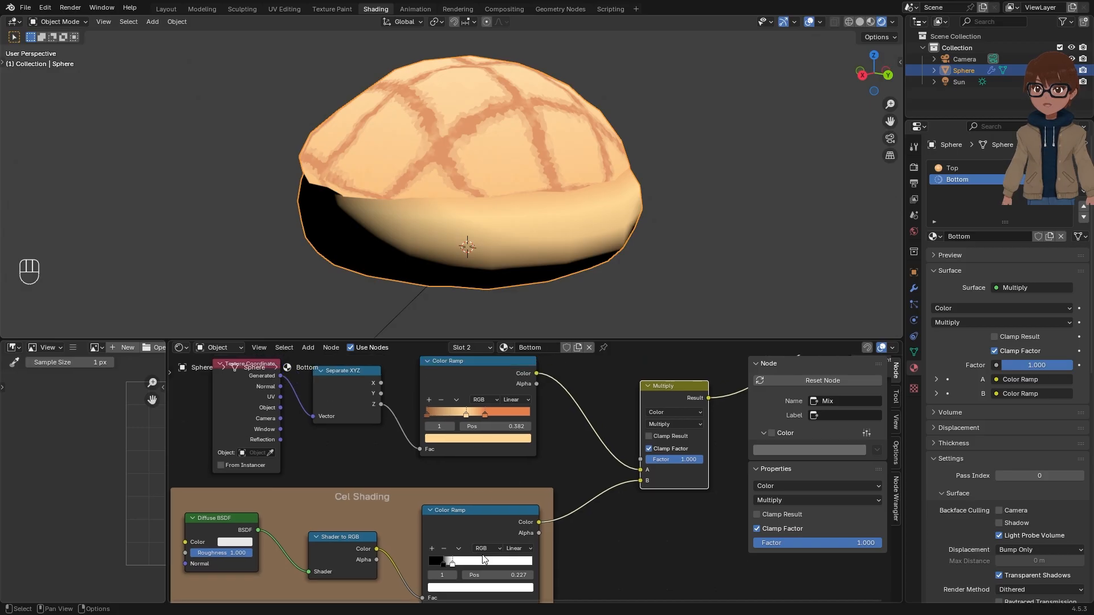
scroll(485, 560, "up", 2)
middle_click_drag(485, 560, 505, 519)
middle_click_drag(686, 470, 616, 494)
scroll(424, 547, "up", 3)
middle_click_drag(425, 547, 466, 525)
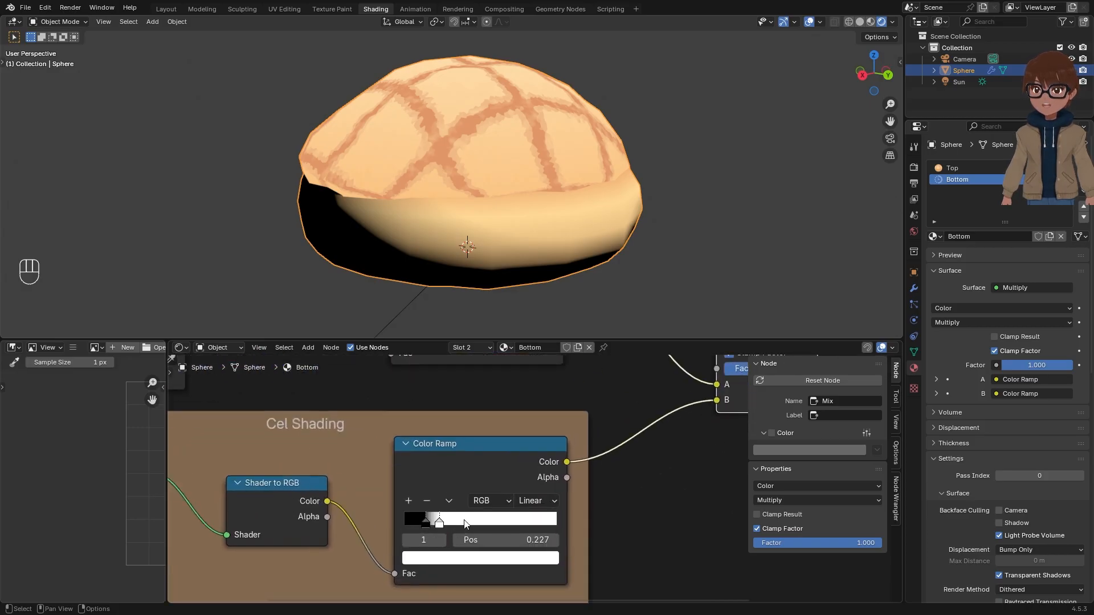
left_click(423, 523)
left_click(496, 555)
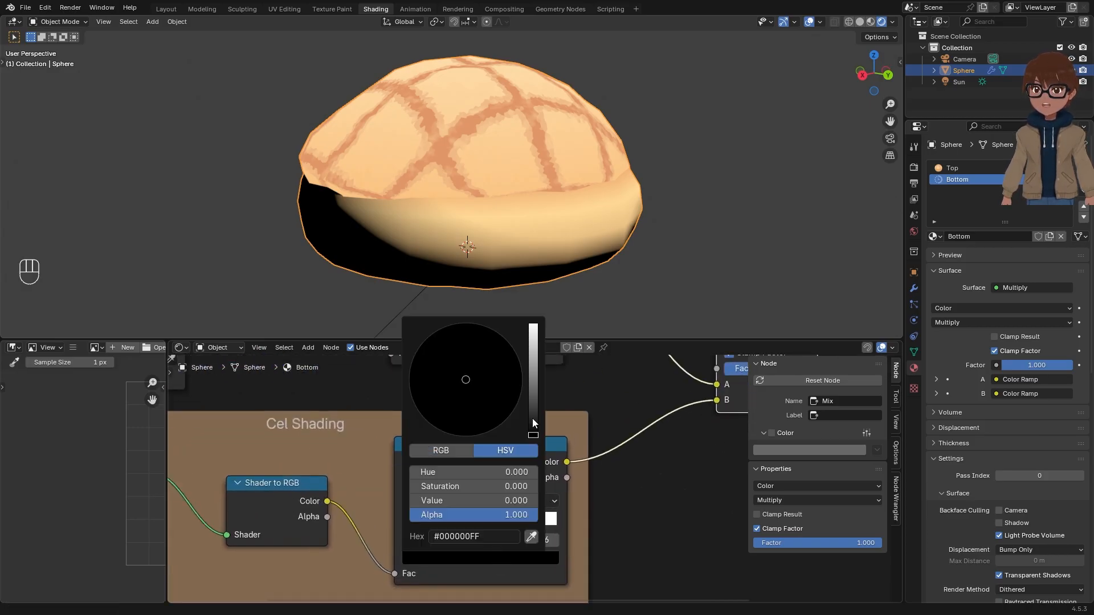
left_click_drag(532, 418, 533, 358)
left_click_drag(467, 387, 458, 389)
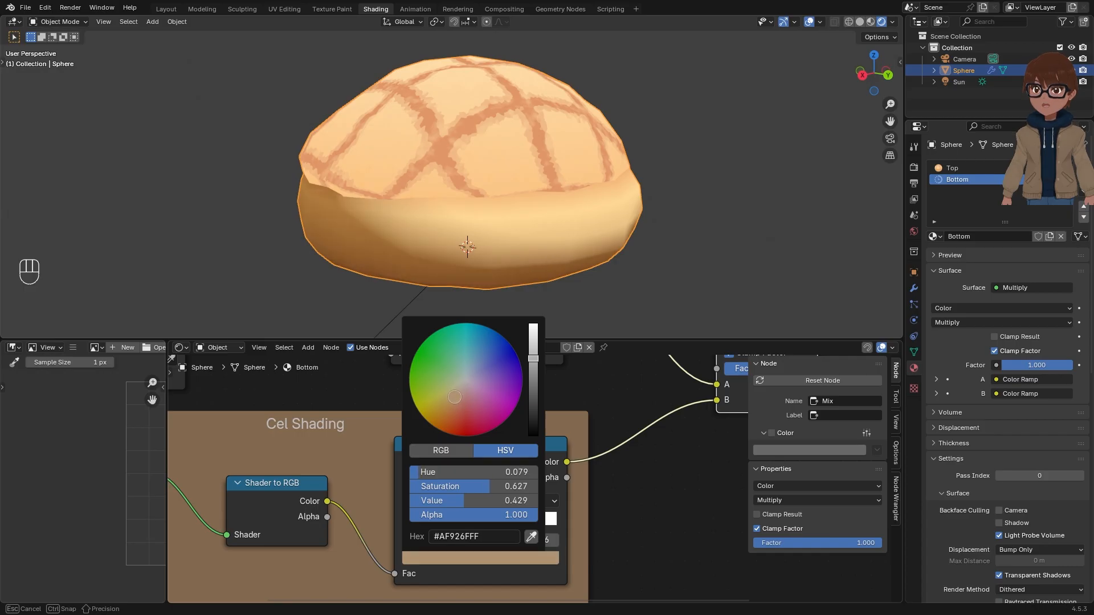
left_click_drag(532, 358, 532, 344)
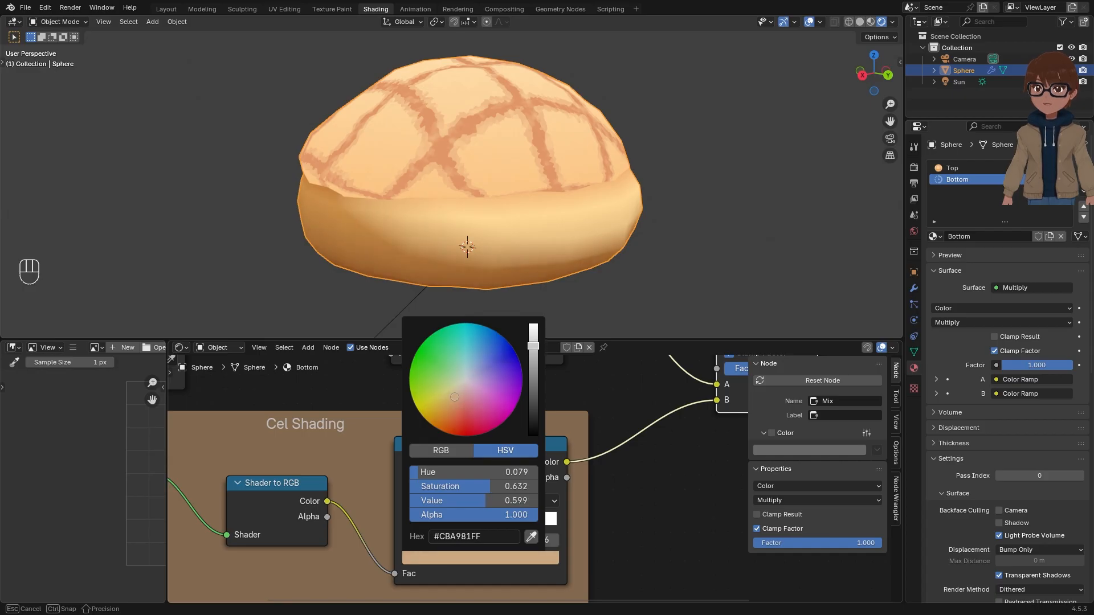
Step: Try full brightness on the cel-shading ramp's tan shadow stop, then settle on a slightly darker light tan
middle_click_drag(651, 227, 644, 266)
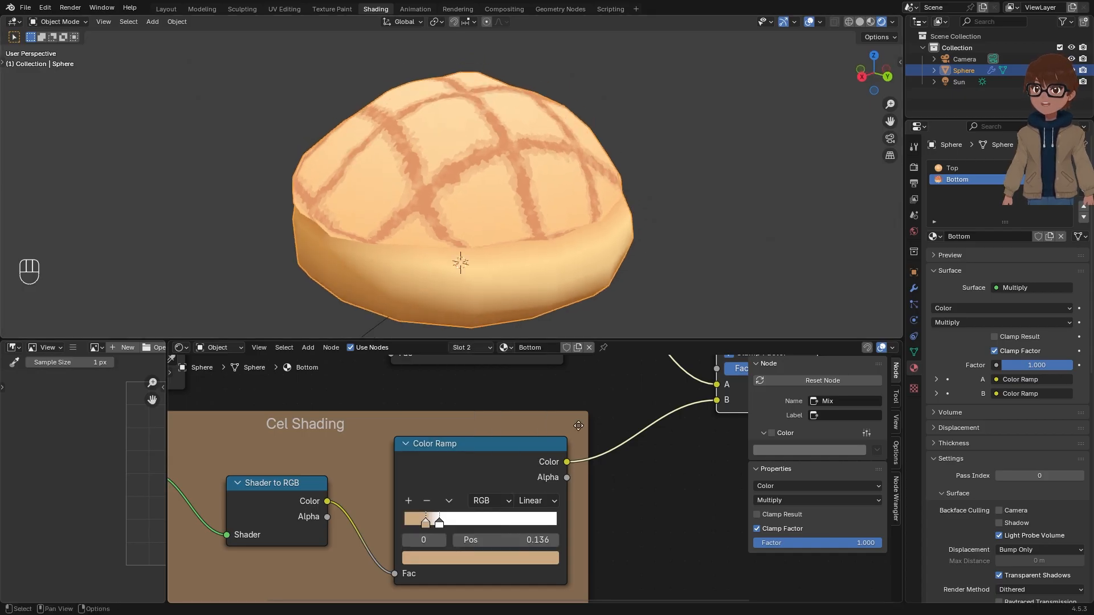
left_click(492, 555)
left_click_drag(533, 345, 532, 324)
middle_click_drag(650, 288, 654, 263)
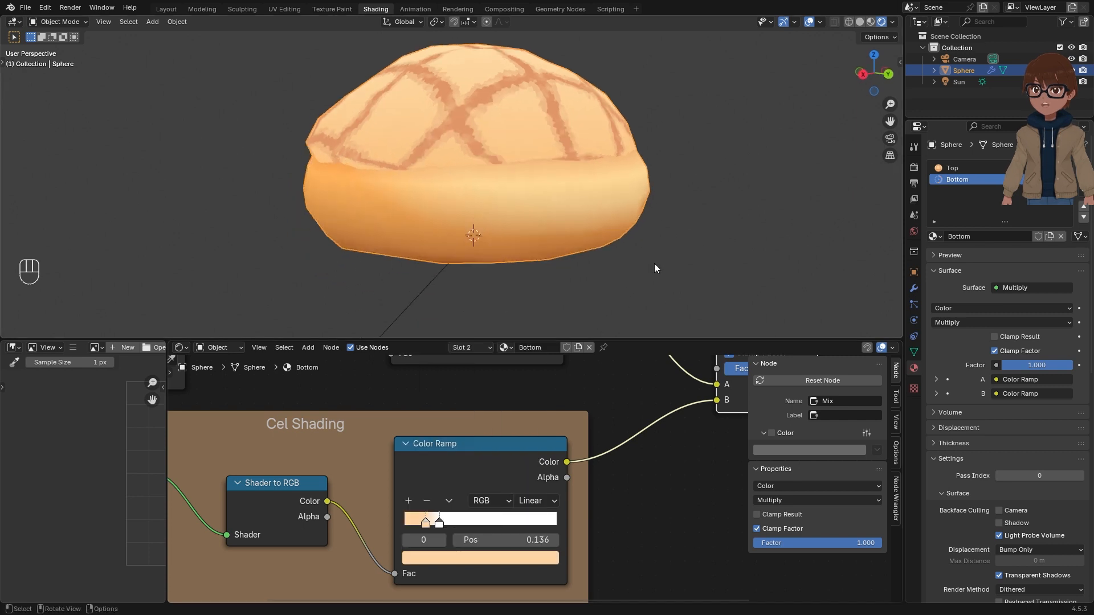
left_click(501, 557)
mouse_move(533, 325)
left_mouse_down()
mouse_move(533, 374)
mouse_move(533, 337)
left_mouse_up()
middle_click_drag(669, 239, 671, 262)
scroll(661, 254, "down", 1)
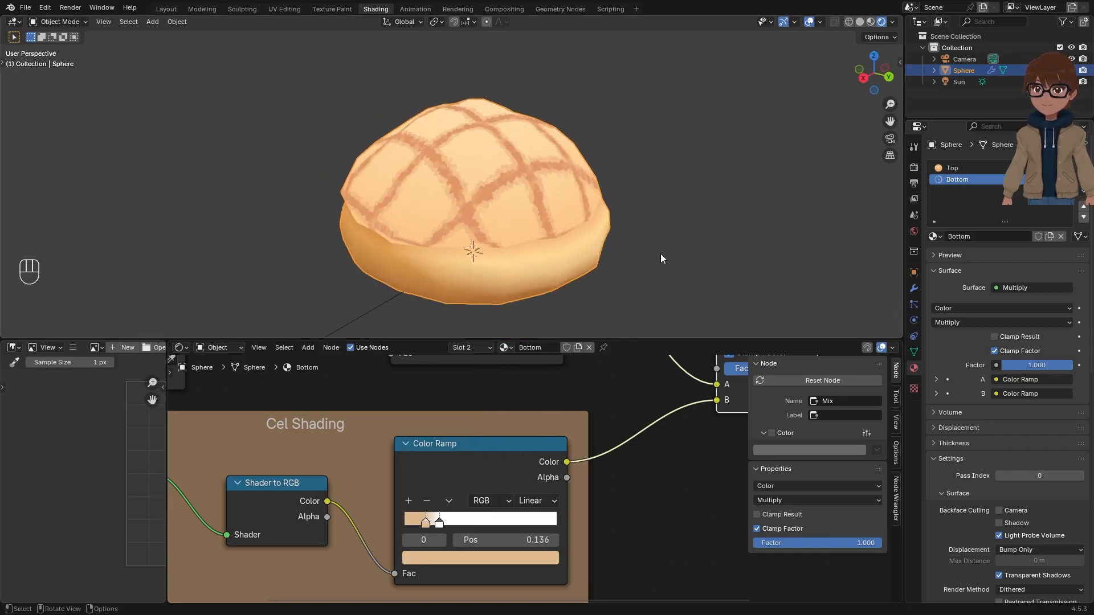
scroll(651, 262, "down", 2)
scroll(602, 435, "down", 1)
scroll(547, 196, "up", 1)
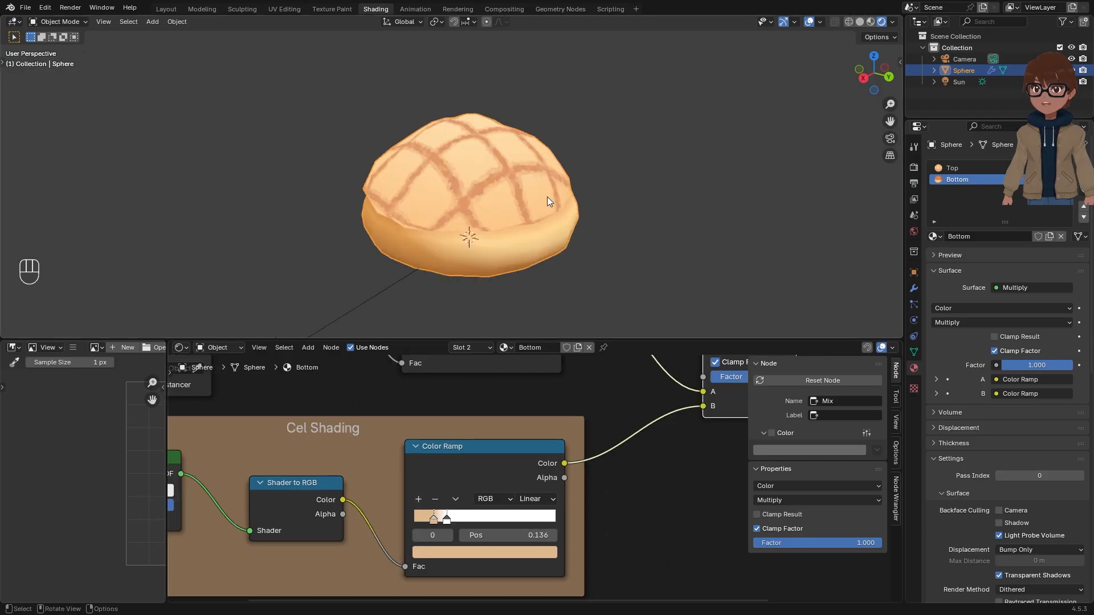
Step: Copy the Cel Shading frame with its Diffuse BSDF, Shader to RGB and Color Ramp nodes from the Bottom material
scroll(563, 476, "down", 2)
scroll(430, 454, "up", 1)
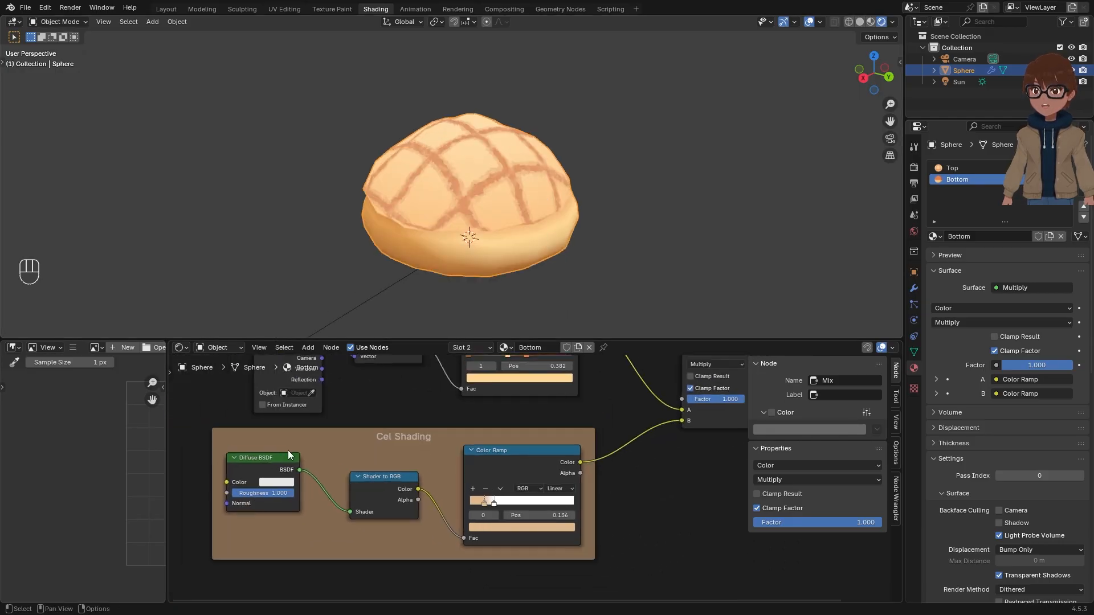
left_click_drag(202, 424, 654, 586)
key("ctrl+c")
scroll(627, 491, "down", 1)
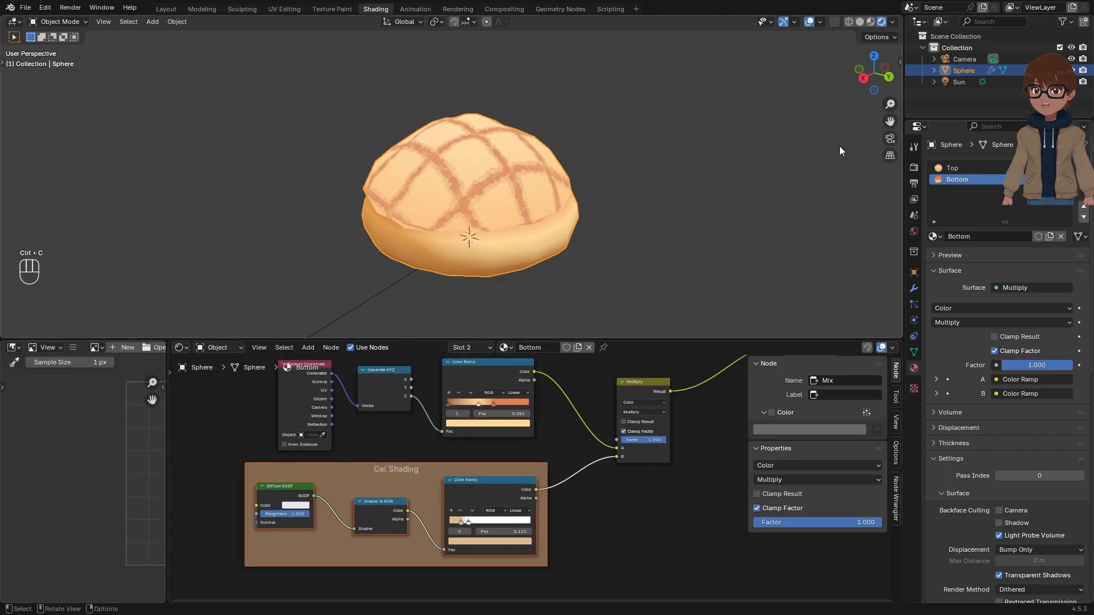
Step: In the Top material, move the Material Output farther out and paste the Cel Shading frame below the Base Gradient frame
left_click(952, 168)
scroll(581, 442, "down", 5)
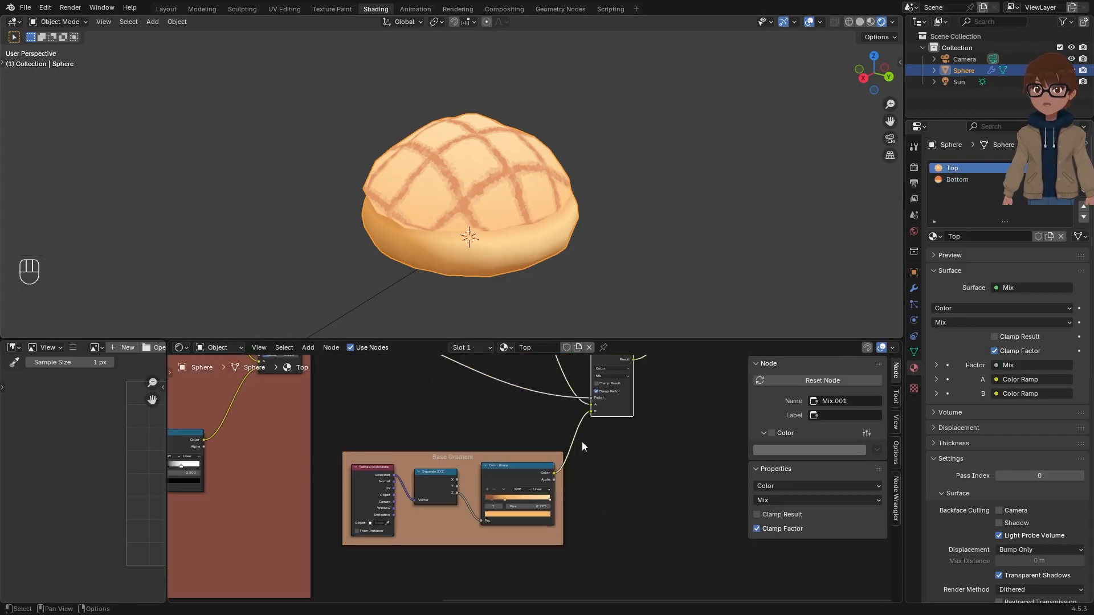
left_click_drag(625, 397, 722, 465)
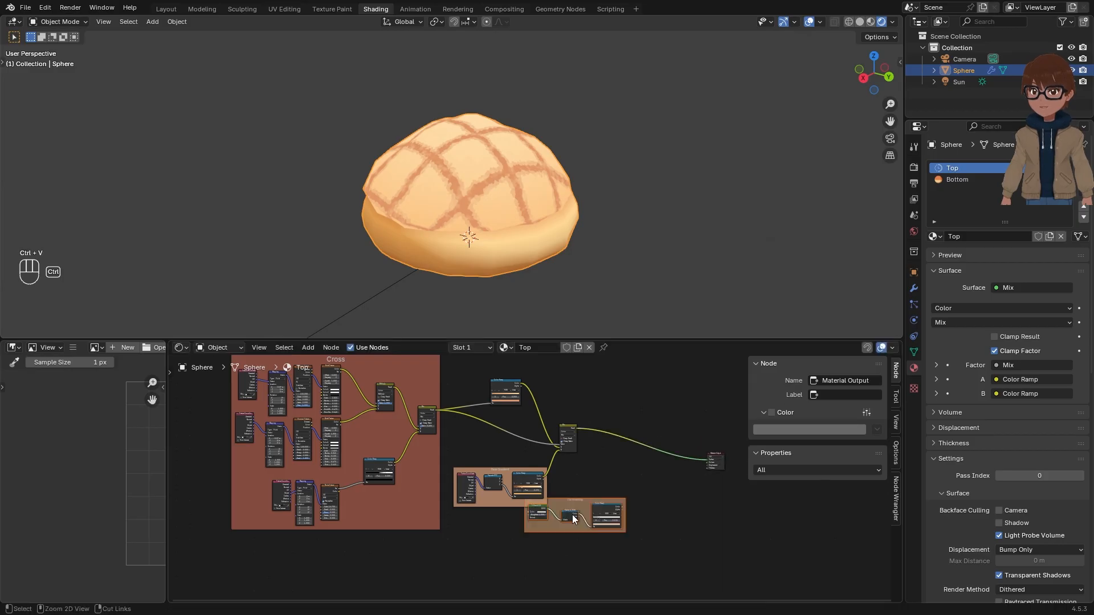
scroll(568, 517, "up", 2)
key("ctrl+v")
key("g")
left_click(571, 505)
scroll(536, 478, "up", 2)
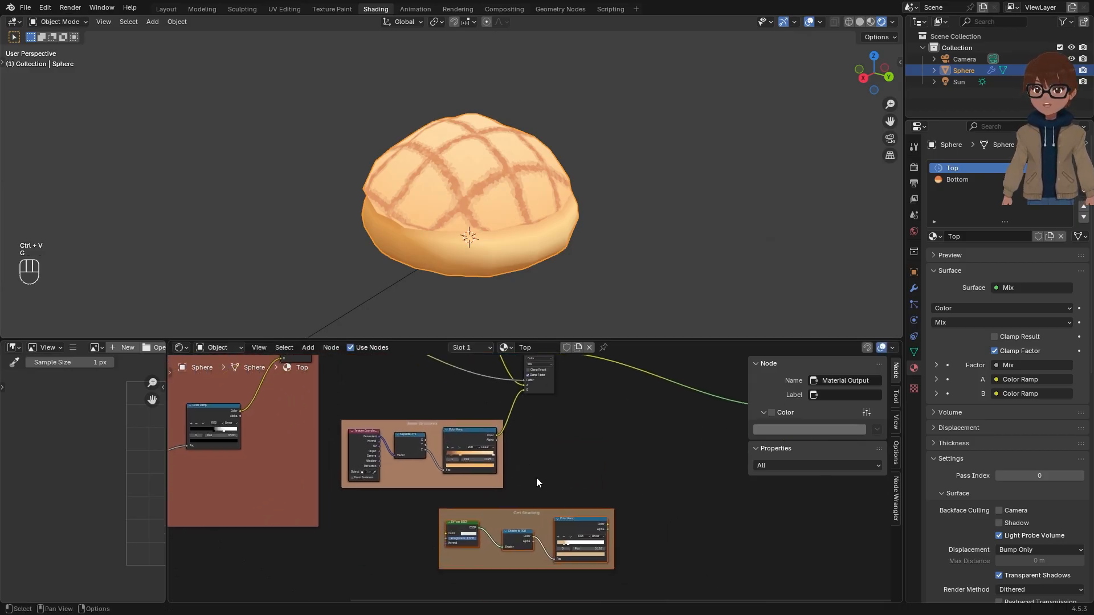
key("g")
middle_click_drag(524, 501, 517, 462)
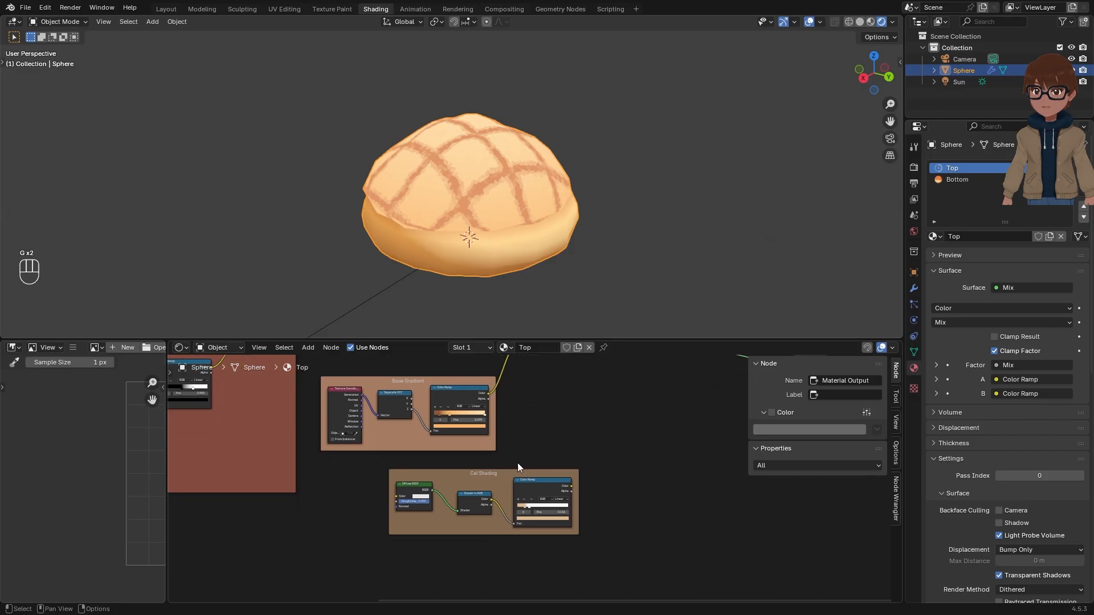
Step: Nudge the existing Mix node beside the Base Gradient frame, then combine its result with the cel-shading Color Ramp through a new Mix node
scroll(520, 461, "up", 2)
scroll(521, 460, "down", 3)
middle_click_drag(530, 373, 528, 439)
left_click(527, 384)
left_click_drag(528, 383, 577, 410)
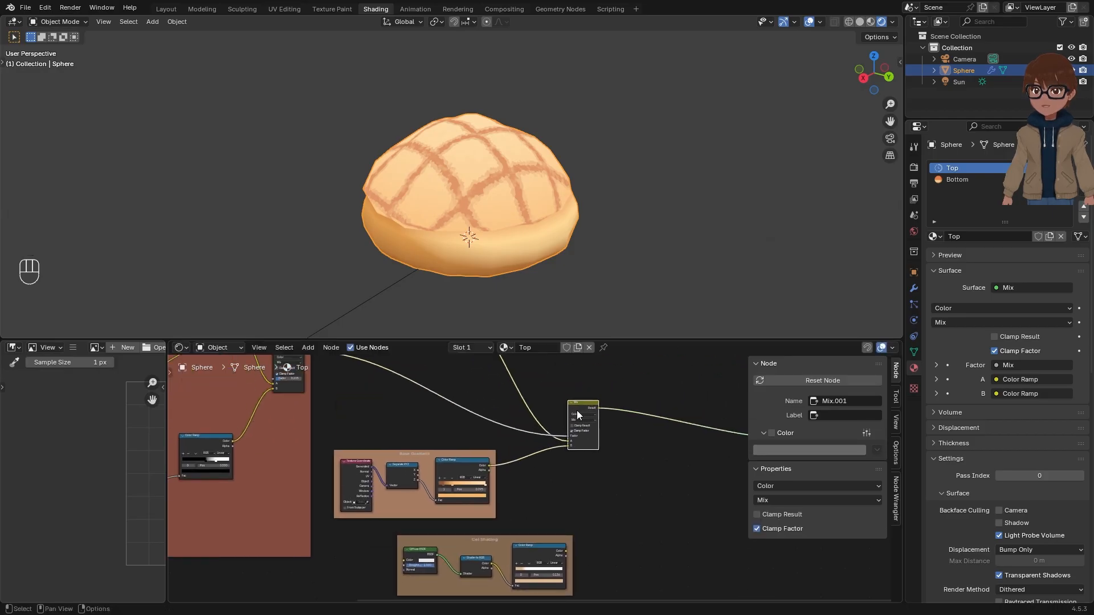
middle_click_drag(577, 417, 593, 354)
scroll(593, 356, "up", 3)
right_click_drag(571, 506, 609, 415, "ctrl+shift")
middle_click_drag(608, 422, 562, 466)
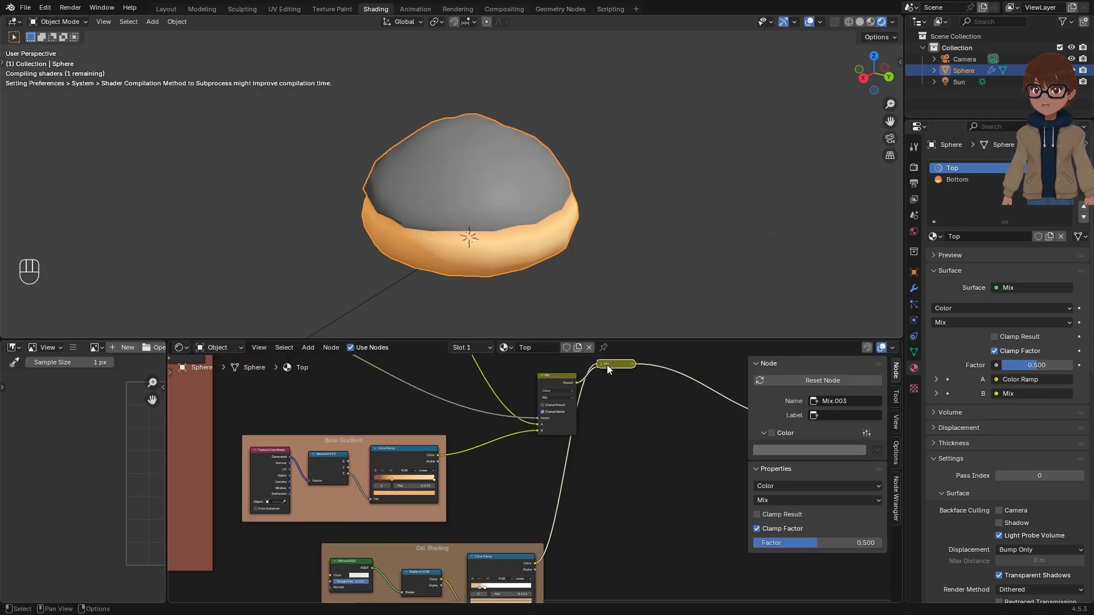
Step: Place the new Mix node between the existing Mix node and the Material Output, and expand it to show its settings
left_click_drag(607, 365, 614, 416)
scroll(626, 417, "up", 2)
middle_click_drag(590, 447, 529, 455)
scroll(529, 468, "down", 2)
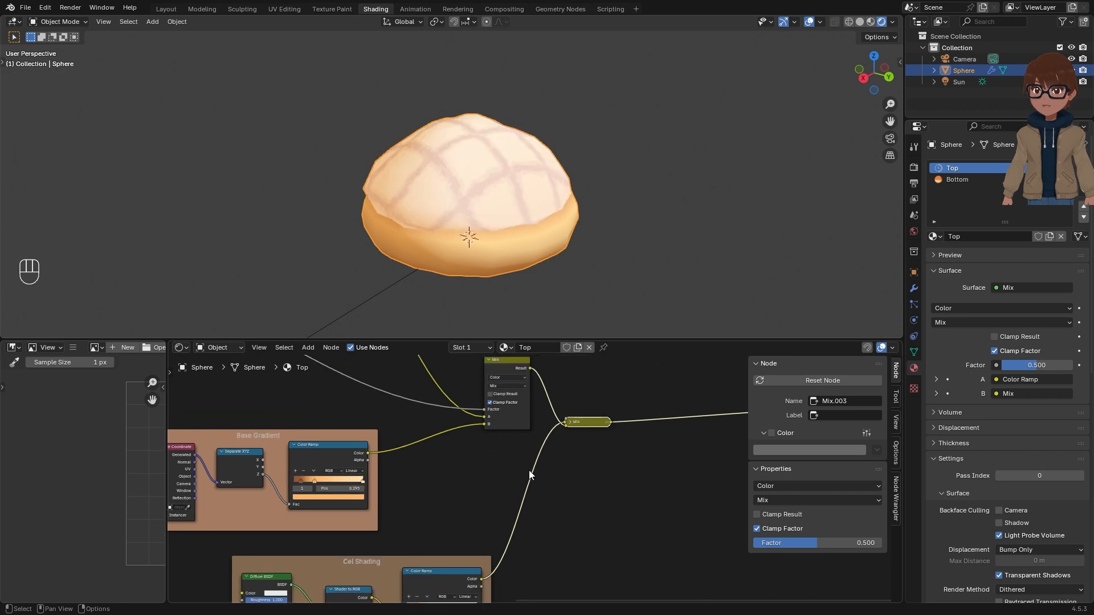
left_click(569, 422)
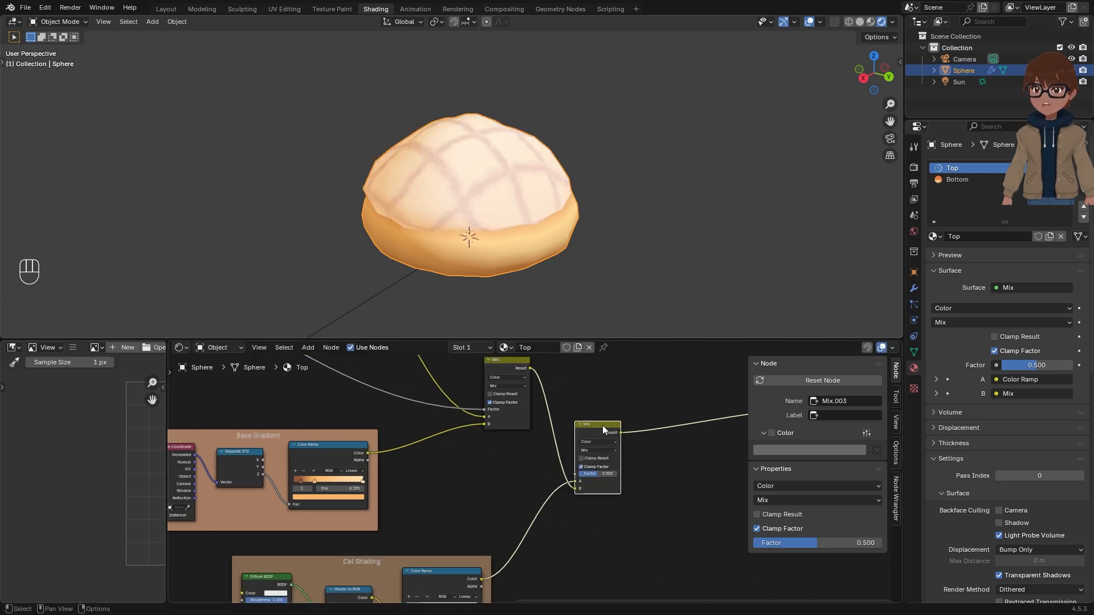
Step: Set the new Mix node's blending mode to Multiply with a factor of 1.000
scroll(602, 434, "up", 3)
left_click(636, 420)
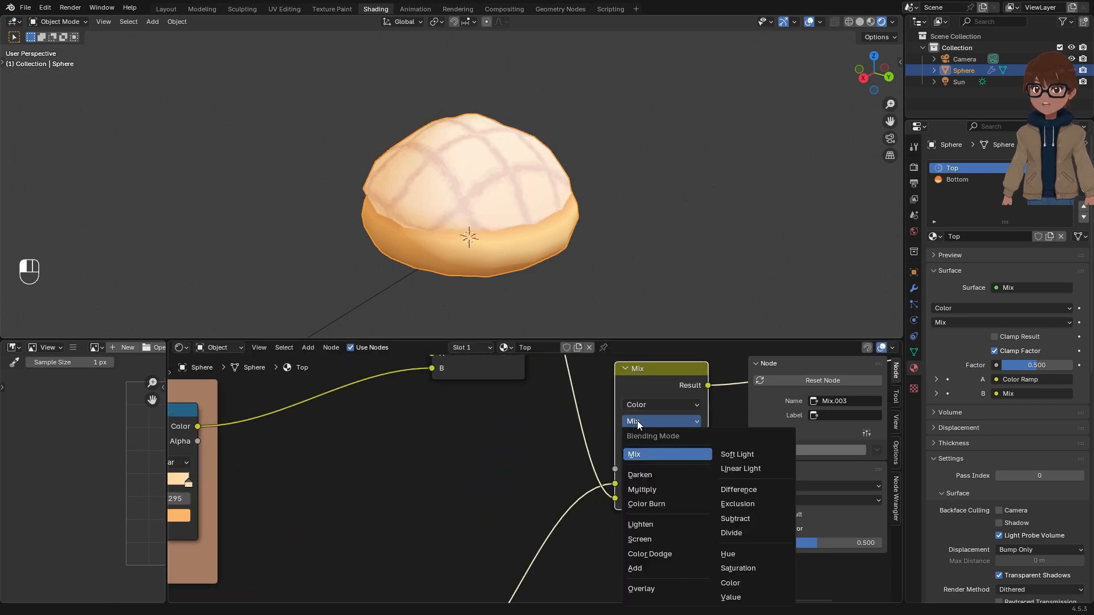
left_click(643, 490)
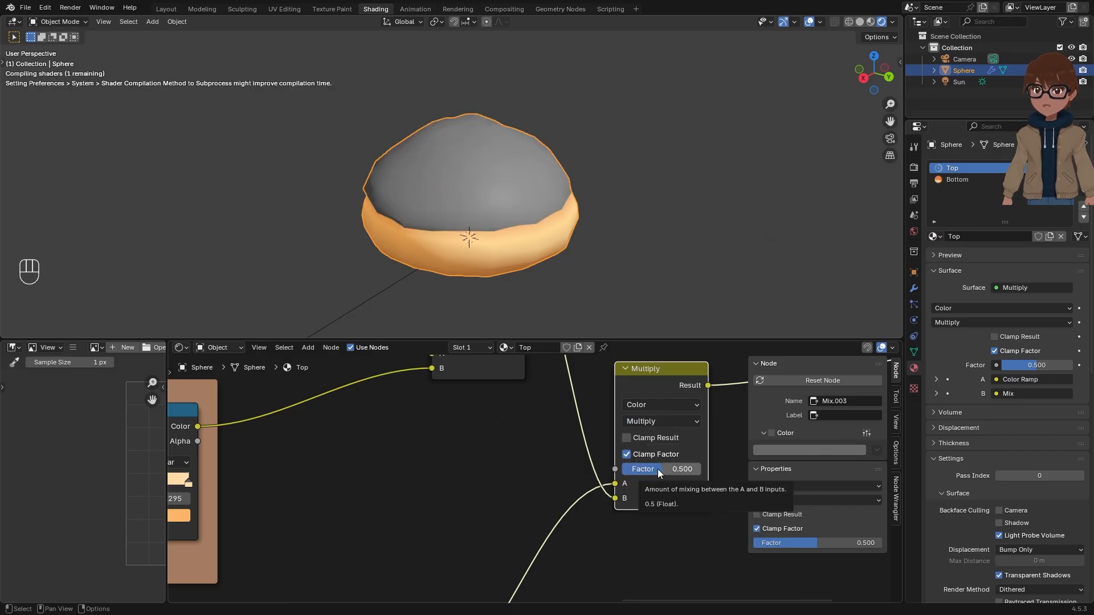
left_click_drag(702, 467, 741, 467)
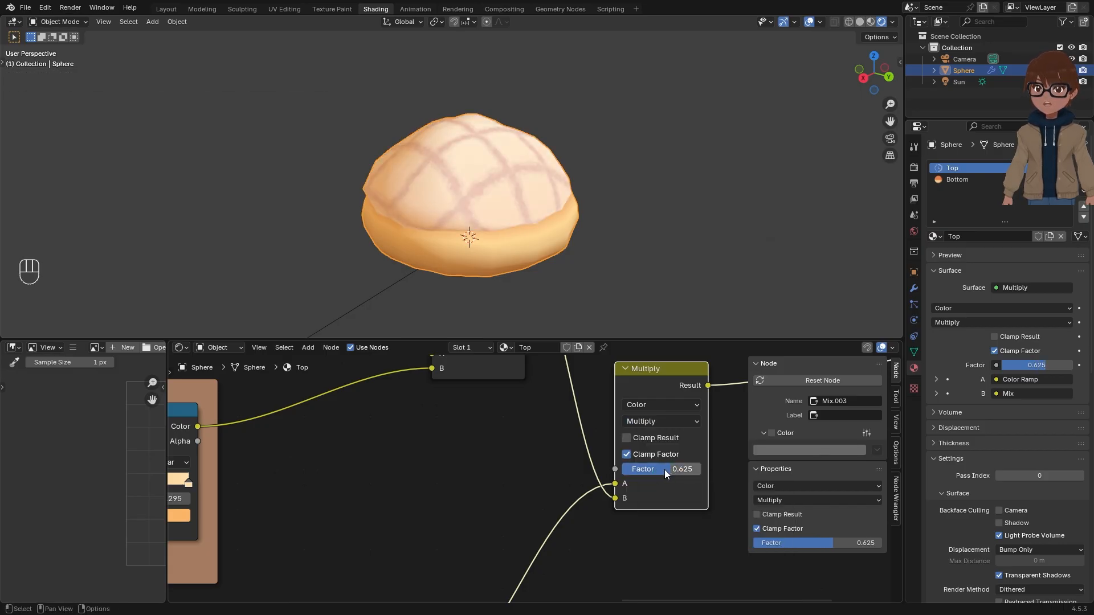
Step: Move the Multiply node closer to the Mix node that feeds it
scroll(541, 252, "down", 1)
middle_click_drag(542, 252, 554, 252)
scroll(484, 523, "down", 2)
middle_click_drag(467, 519, 546, 418)
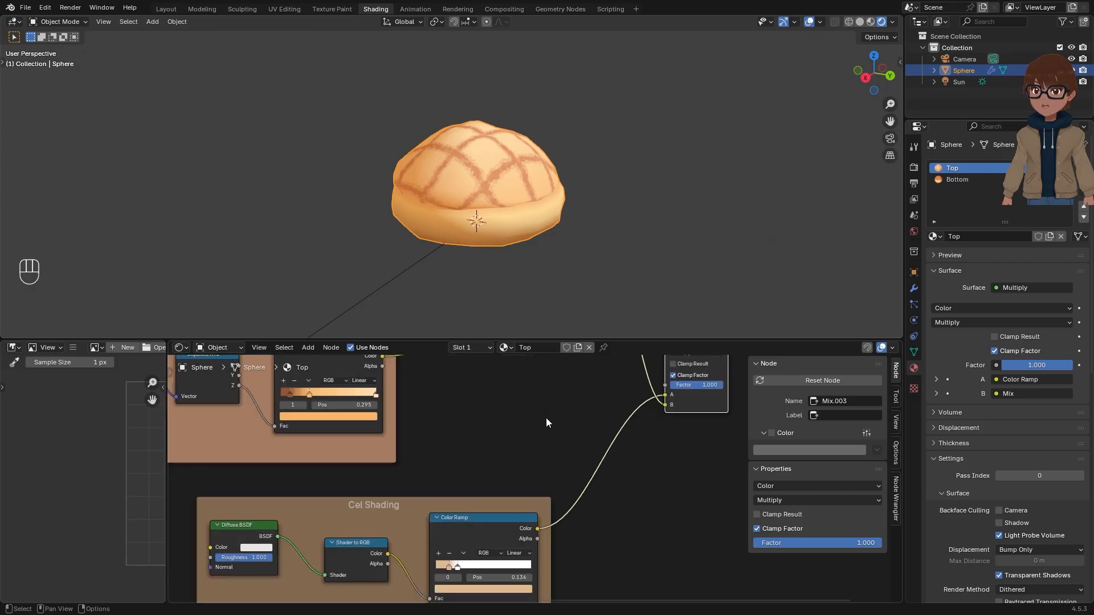
scroll(525, 461, "down", 1)
scroll(532, 489, "up", 2)
scroll(732, 377, "up", 2)
mouse_move(735, 376)
middle_mouse_down()
mouse_move(661, 389)
mouse_move(634, 438)
middle_mouse_up()
scroll(623, 443, "up", 2)
left_click_drag(635, 433, 604, 440)
scroll(483, 525, "down", 1)
middle_click_drag(456, 529, 535, 410)
Step: Fine-tune the tan shadow color on the Top material's cel-shading Color Ramp
middle_click_drag(455, 502, 485, 453)
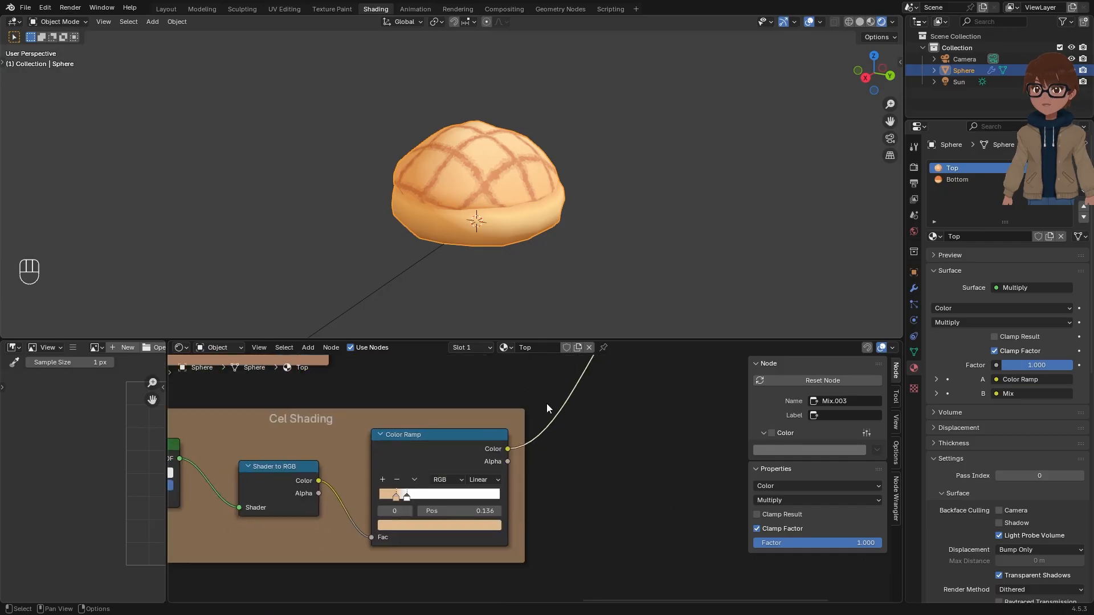
scroll(515, 496, "up", 2)
scroll(404, 535, "up", 1)
left_click(404, 536)
left_click_drag(467, 318, 467, 318)
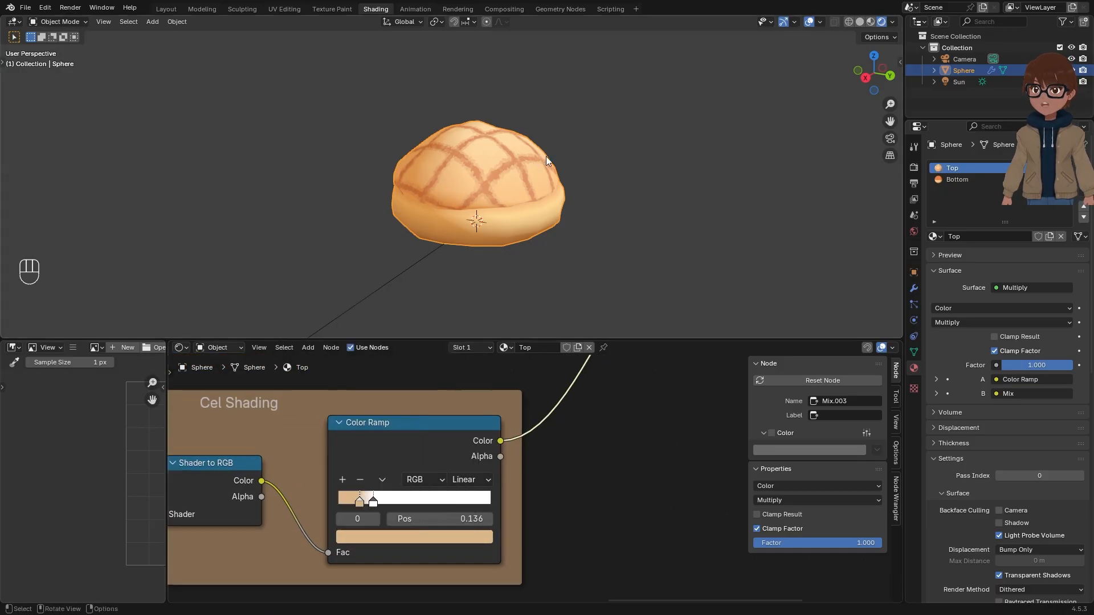
scroll(541, 194, "up", 1)
middle_click_drag(533, 207, 519, 242)
scroll(506, 261, "up", 5)
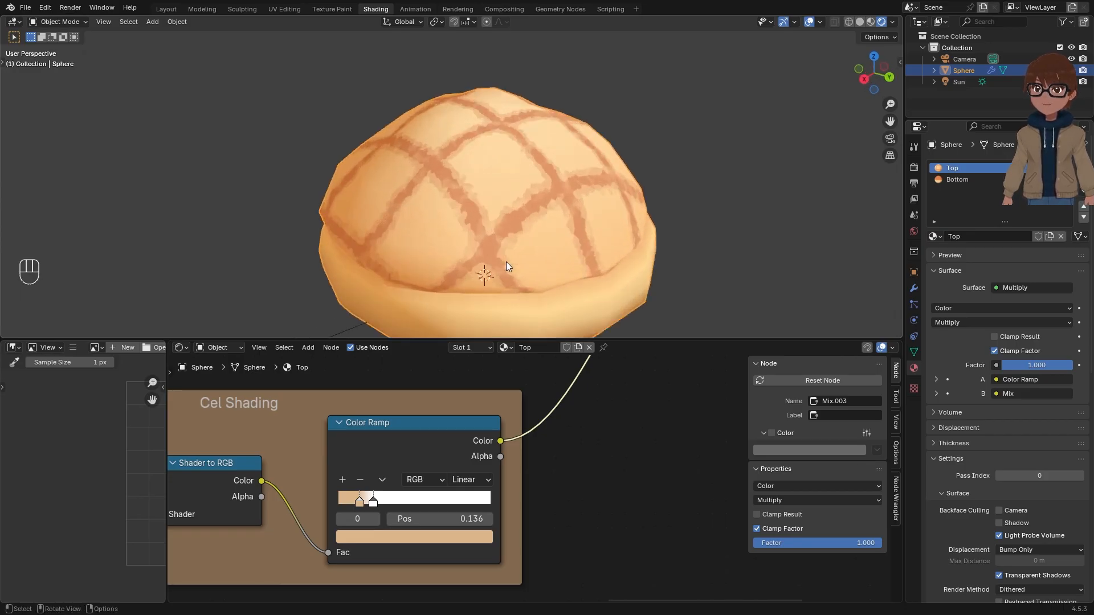
scroll(387, 518, "up", 2)
mouse_move(371, 461)
left_mouse_down()
mouse_move(389, 458)
mouse_move(379, 459)
left_mouse_up()
left_click(379, 457)
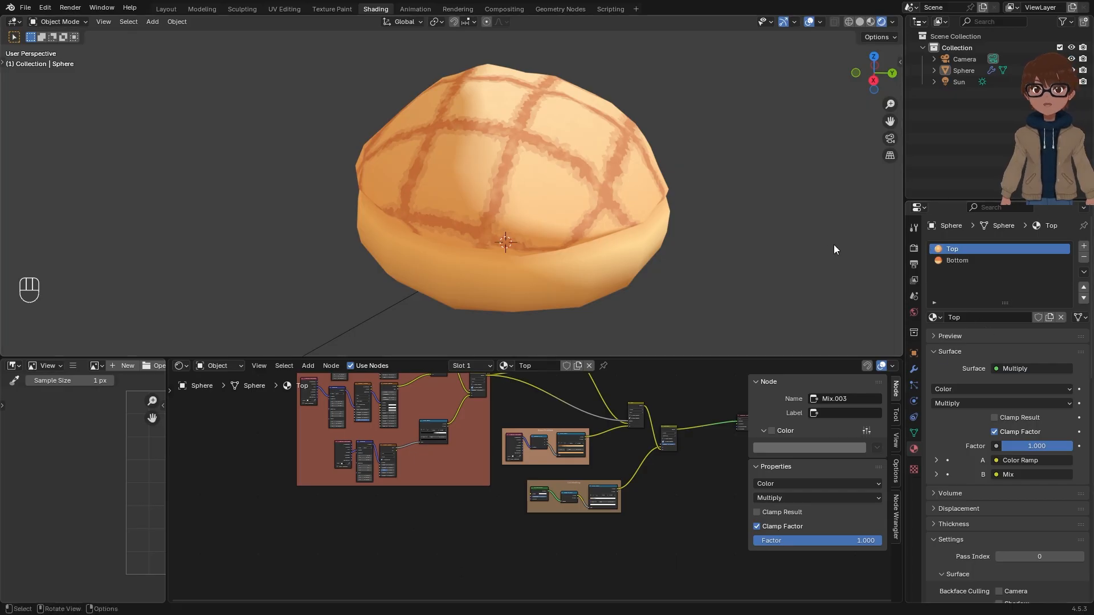
Step: Shift the Cel Shading frame so it lines up beneath the Base Gradient frame
scroll(591, 486, "up", 1)
left_click(591, 486)
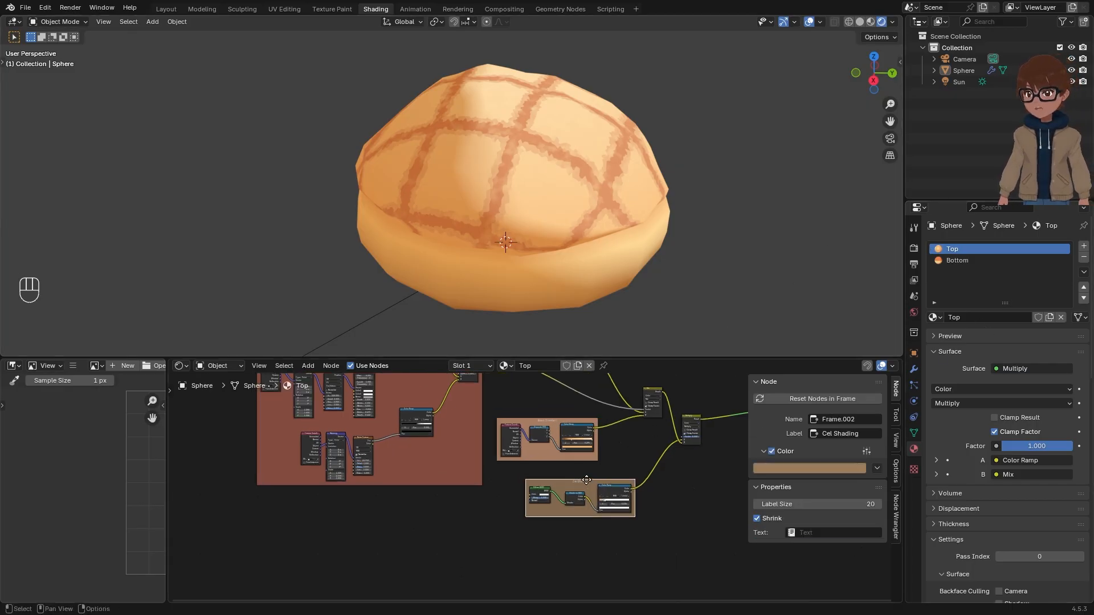
left_click_drag(590, 485, 566, 484)
left_click(600, 471)
Step: Examine the shadow edge and cross pattern on the bun's top up close from several angles
mouse_move(678, 233)
middle_mouse_down()
mouse_move(692, 235)
mouse_move(589, 257)
mouse_move(627, 242)
middle_mouse_up()
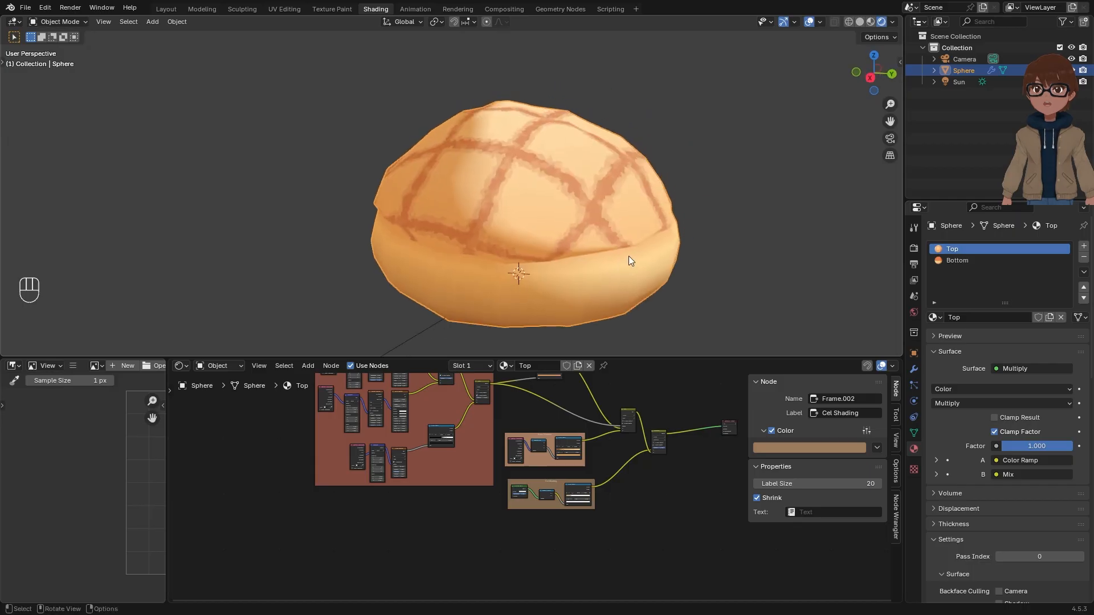
middle_click_drag(517, 188, 534, 209)
scroll(537, 200, "up", 2)
scroll(538, 200, "down", 2)
scroll(576, 193, "up", 3)
scroll(506, 212, "up", 1)
scroll(473, 250, "up", 1)
scroll(480, 248, "down", 1)
middle_click_drag(479, 247, 488, 244)
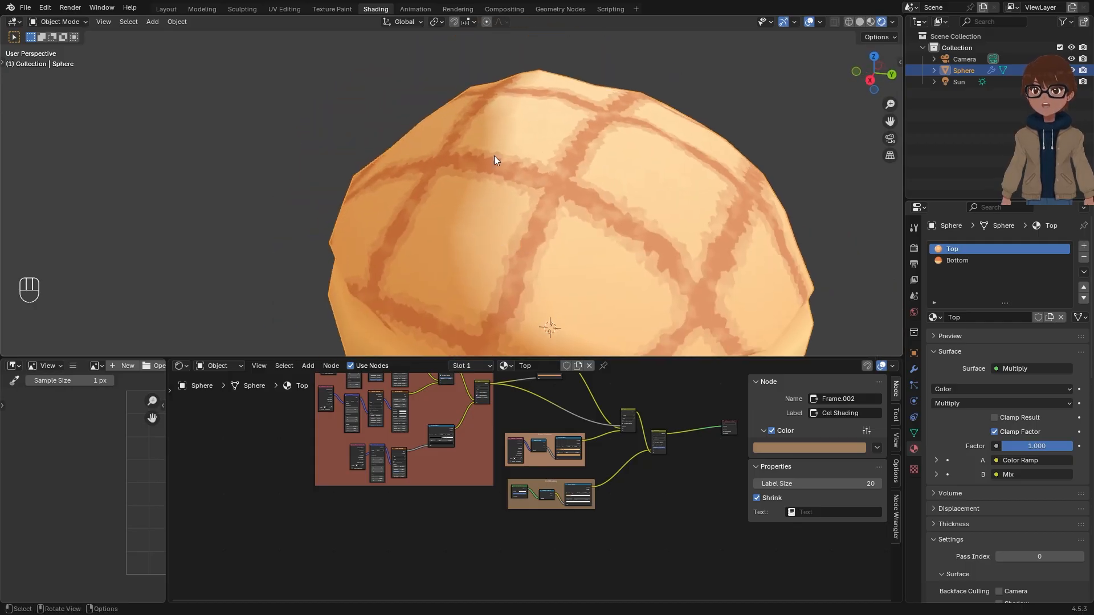
scroll(494, 155, "down", 1)
Step: Move the Cel Shading frame farther down to leave more space below the Base Gradient frame
scroll(539, 432, "up", 3)
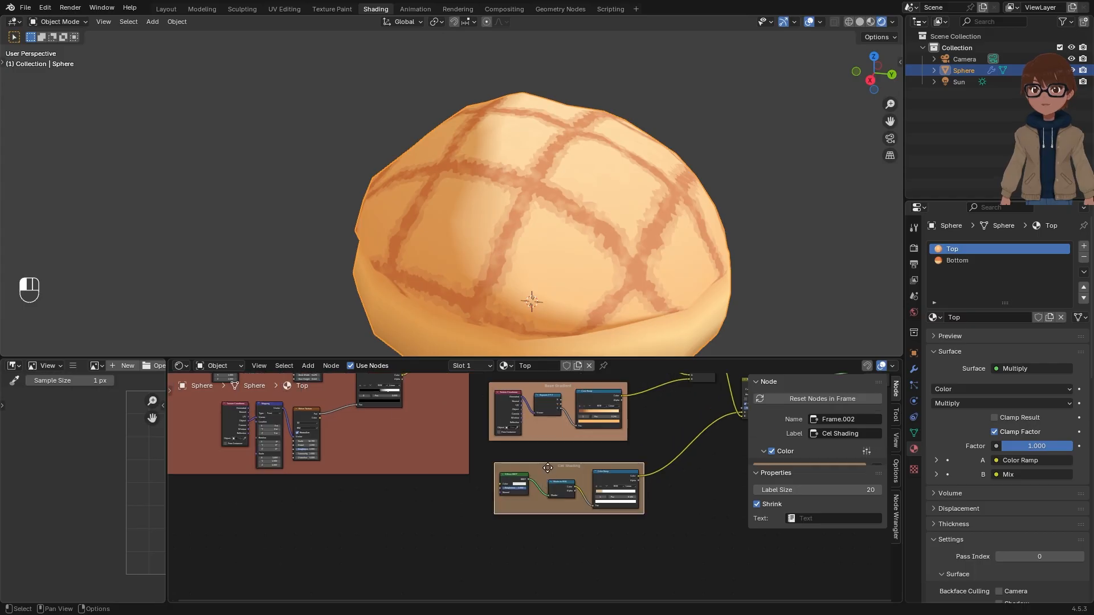
key("g")
left_click(551, 499)
left_click(544, 488)
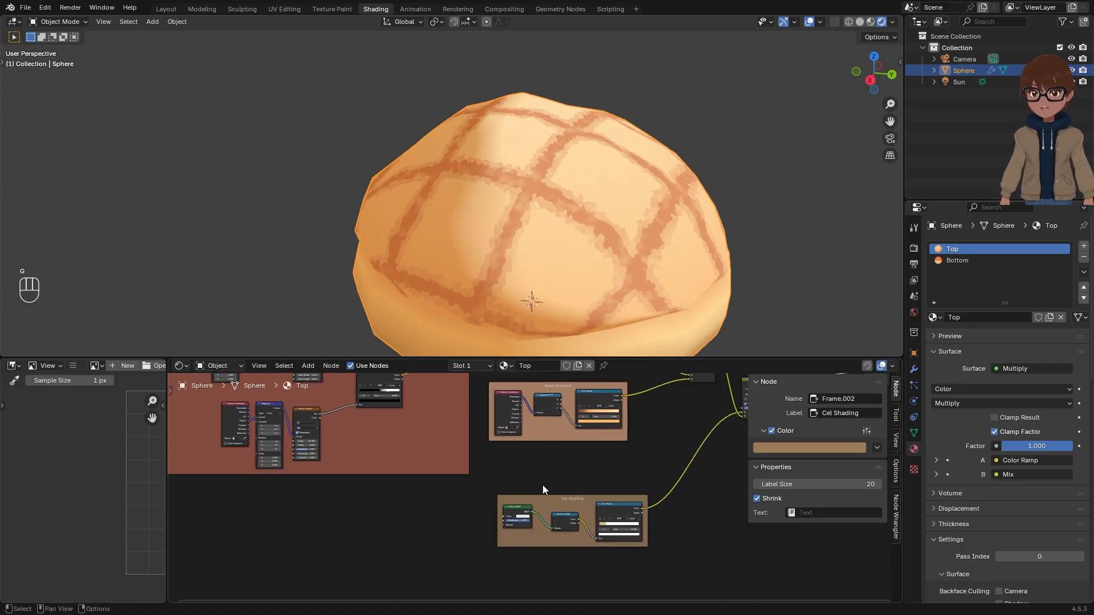
scroll(533, 488, "up", 1)
middle_click_drag(531, 487, 572, 460)
scroll(555, 321, "up", 1)
scroll(551, 332, "up", 1)
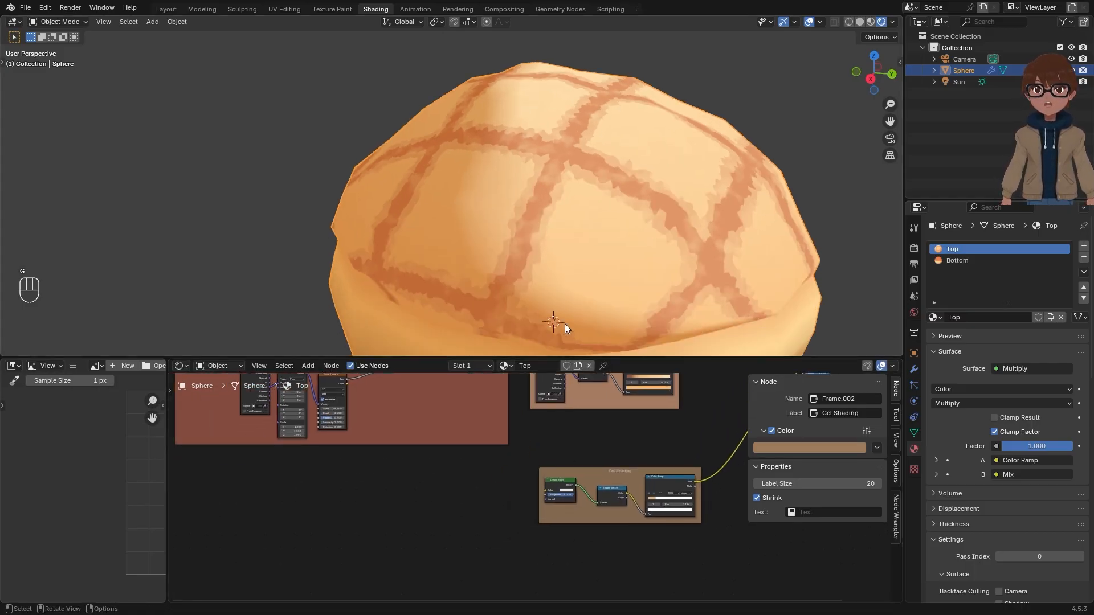
Step: Add a Noise Texture node in the empty space ahead of the Cel Shading frame
mouse_move(454, 512)
middle_mouse_down()
mouse_move(459, 486)
mouse_move(419, 495)
middle_mouse_up()
scroll(459, 487, "up", 4)
scroll(405, 497, "up", 3)
key("shift+a")
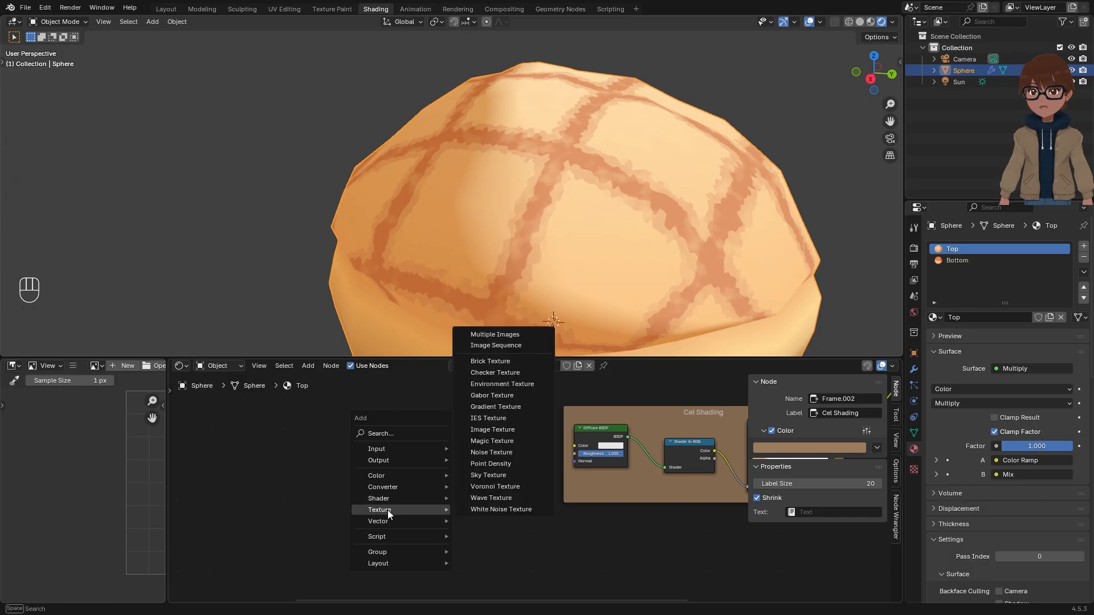
left_click(489, 452)
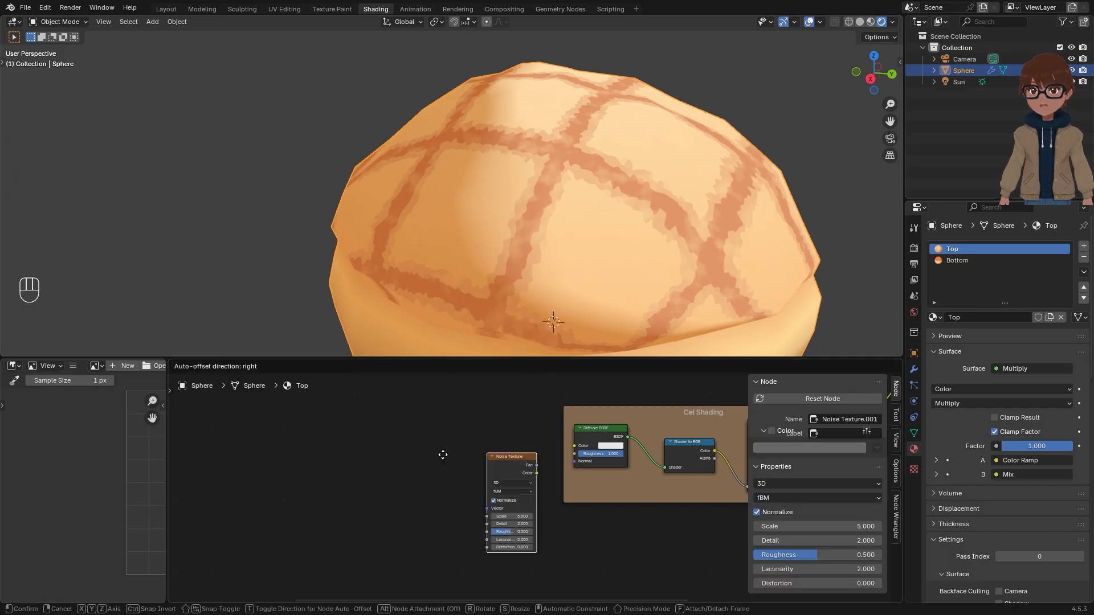
left_click(409, 464)
scroll(409, 464, "up", 1)
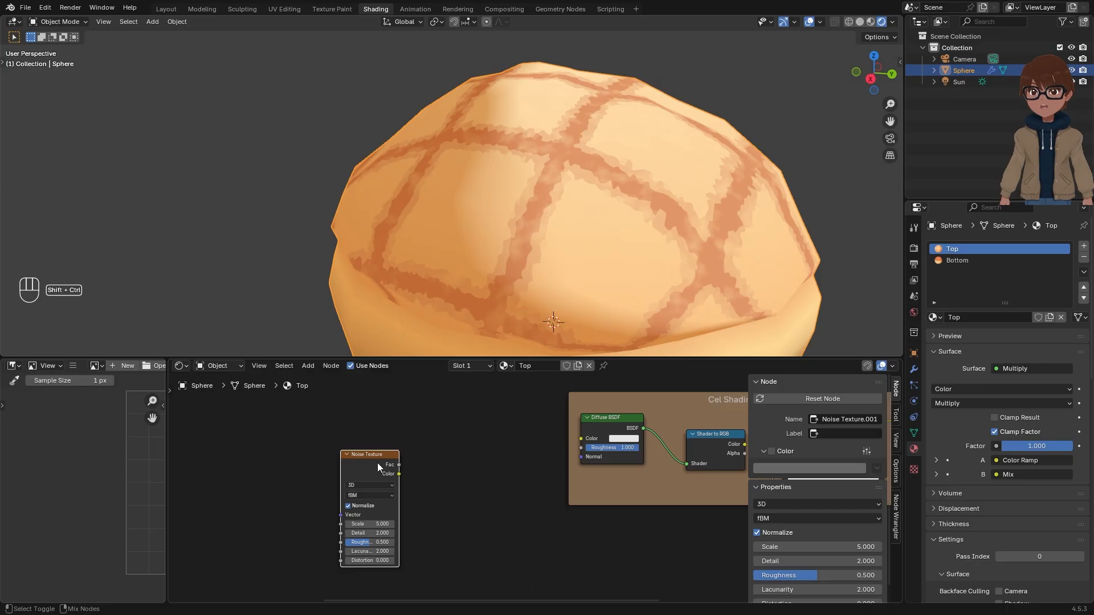
Step: Preview the Noise Texture on the bun's top and move the node farther from the Cel Shading frame
left_click(378, 463, "ctrl+shift")
scroll(587, 229, "down", 1)
middle_click_drag(588, 229, 601, 238)
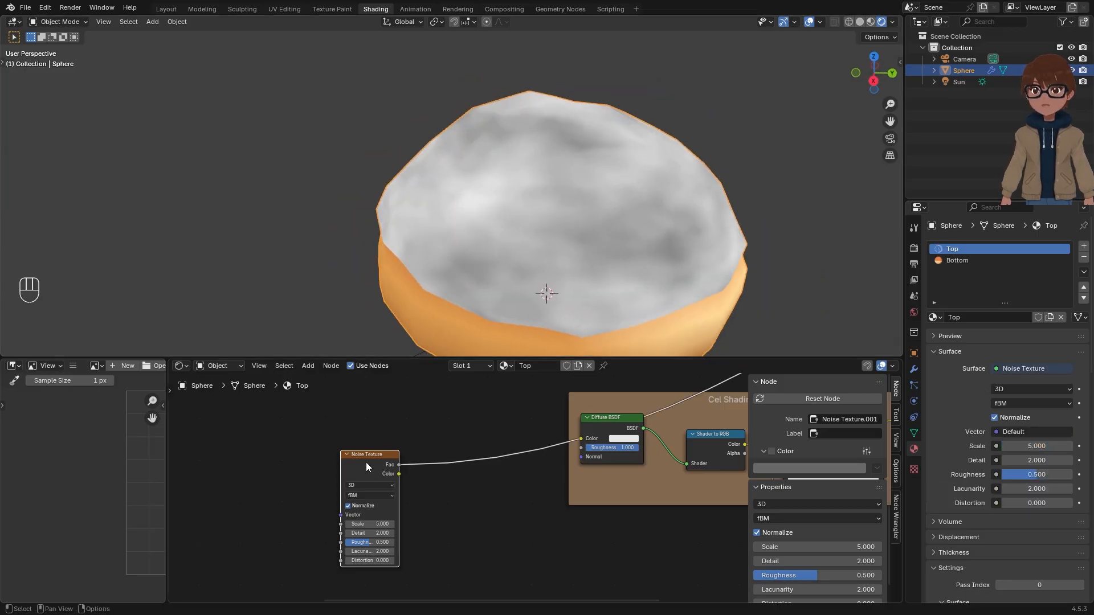
left_click_drag(365, 462, 320, 447)
middle_click_drag(320, 447, 443, 436)
scroll(440, 432, "up", 1)
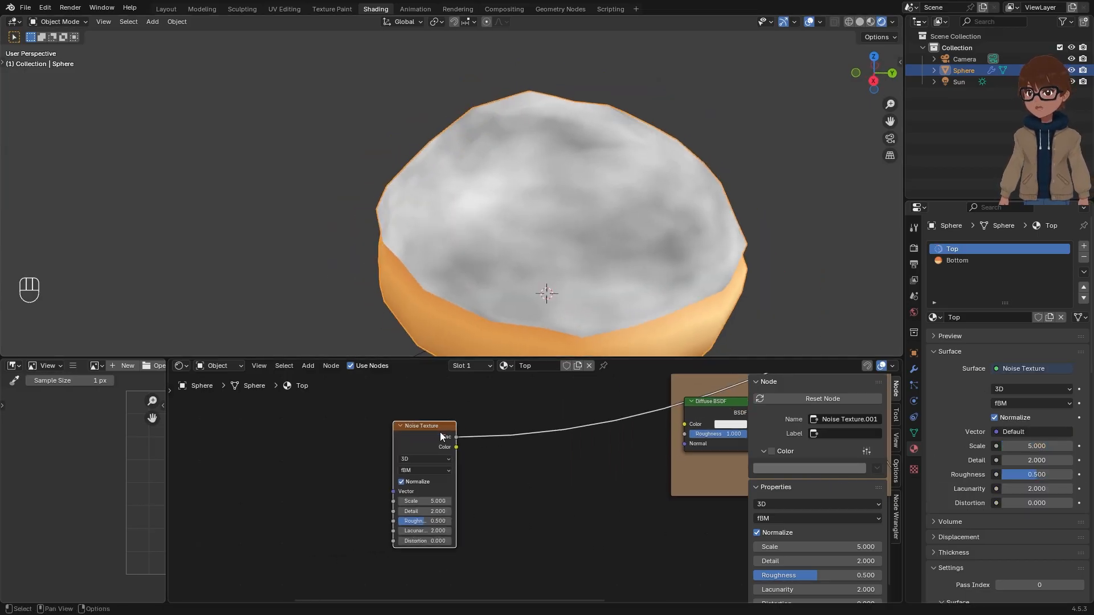
Step: Add Texture Coordinate and Mapping nodes to the Noise Texture and space them out in front of it
key("ctrl+t")
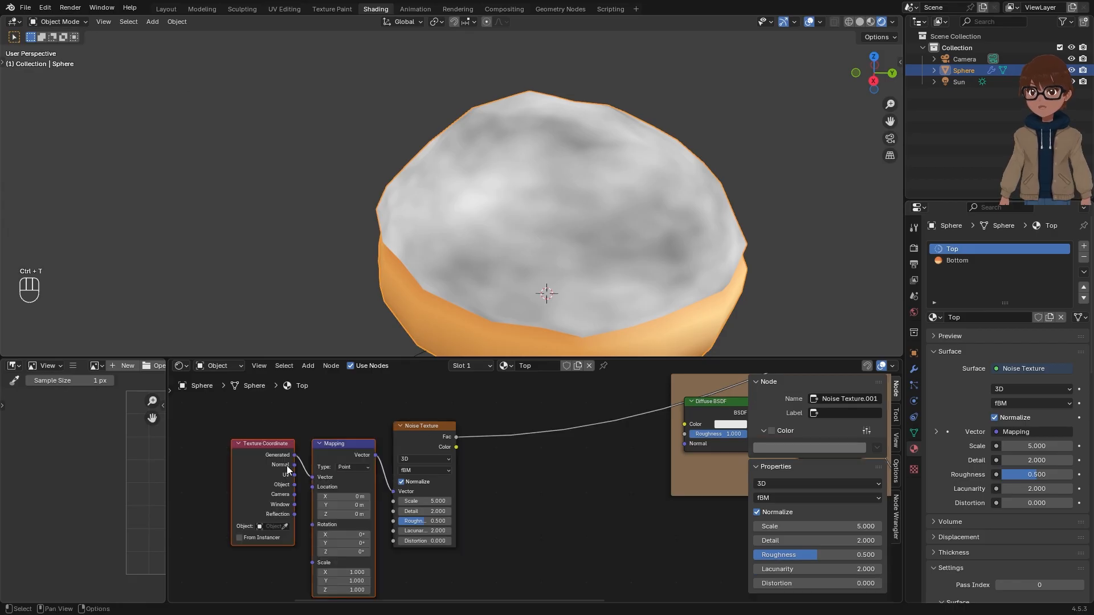
key("h")
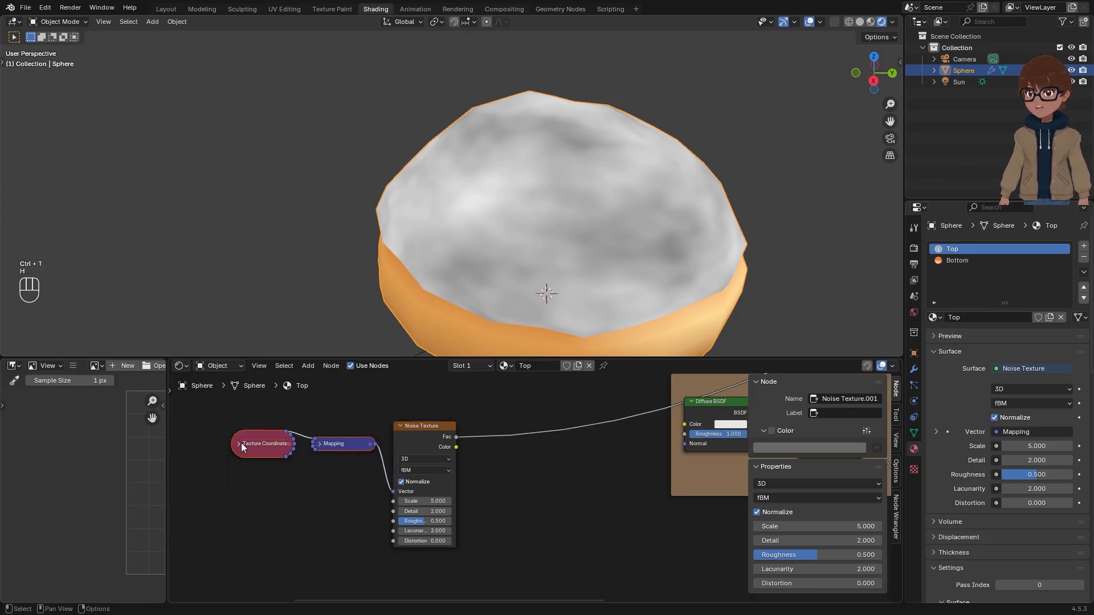
key("h")
left_click_drag(352, 449, 308, 430)
left_click_drag(412, 436, 365, 436)
middle_click_drag(255, 460, 366, 463)
scroll(366, 463, "up", 3)
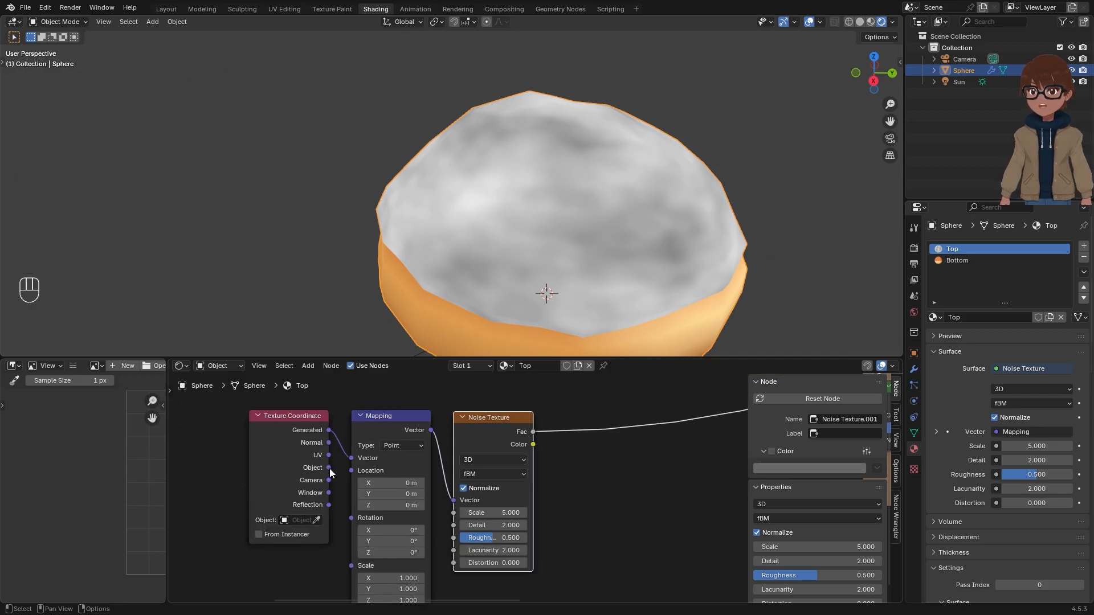
Step: Feed the Object coordinates into the Mapping node's vector and set the Noise Texture's scale to 11.800
left_click_drag(329, 469, 351, 458)
left_click_drag(501, 513, 578, 512)
middle_click_drag(695, 449, 500, 478)
scroll(500, 479, "down", 4)
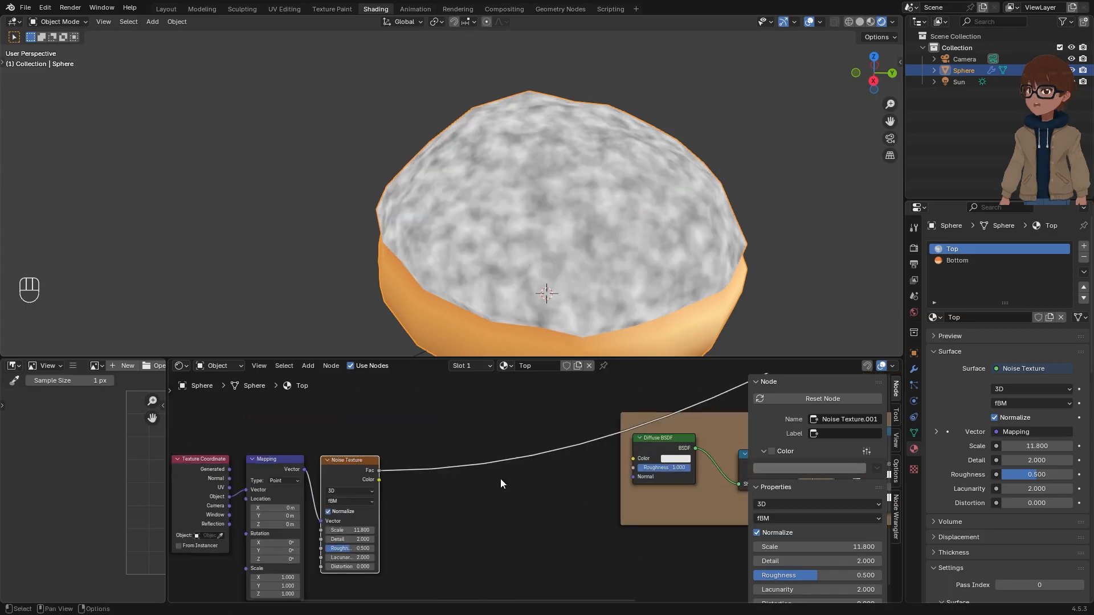
scroll(497, 477, "up", 2)
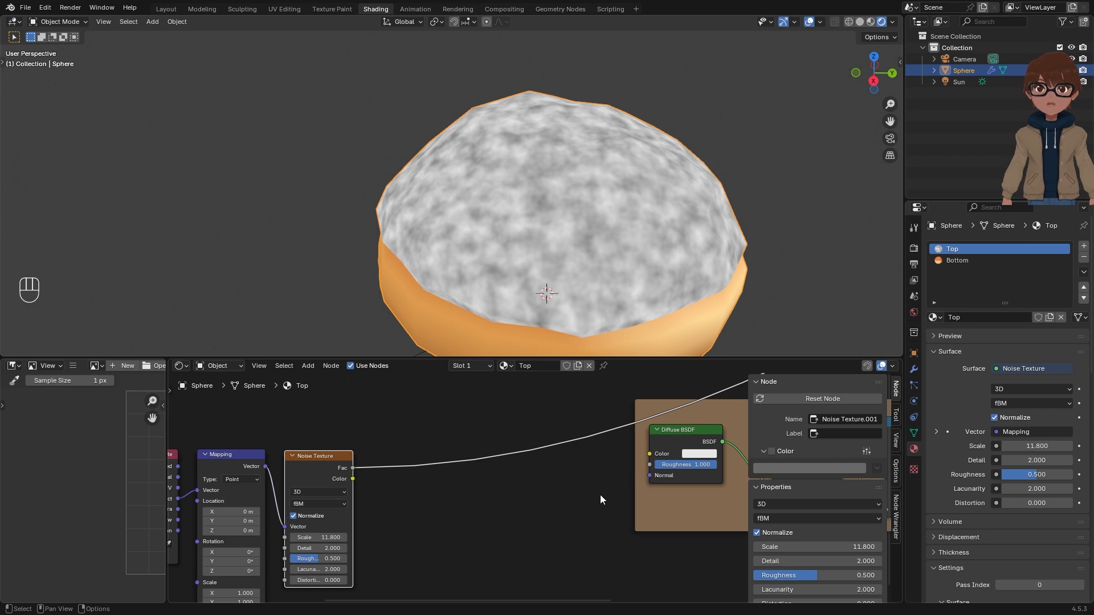
scroll(536, 479, "up", 1)
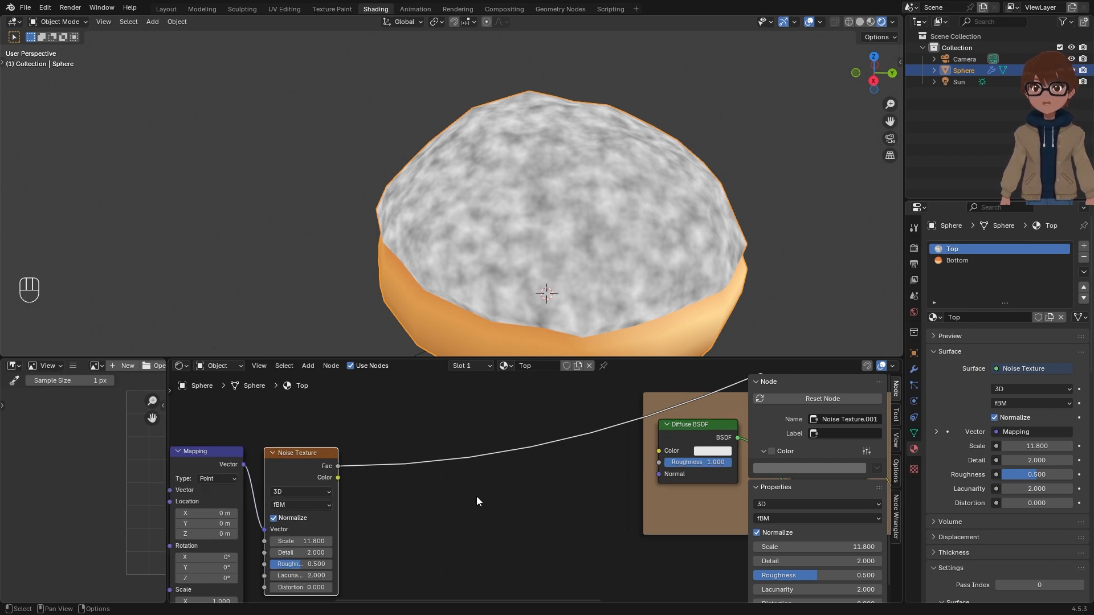
Step: Add a Bump node after the Noise Texture and feed the noise factor into its Height input
key("shift+a")
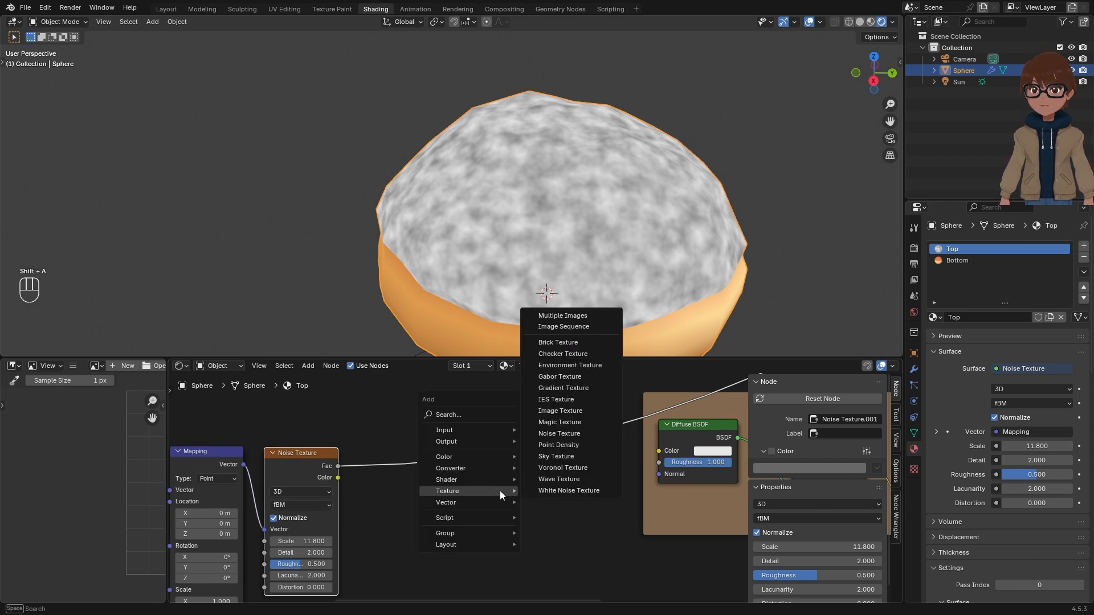
mouse_move(476, 502)
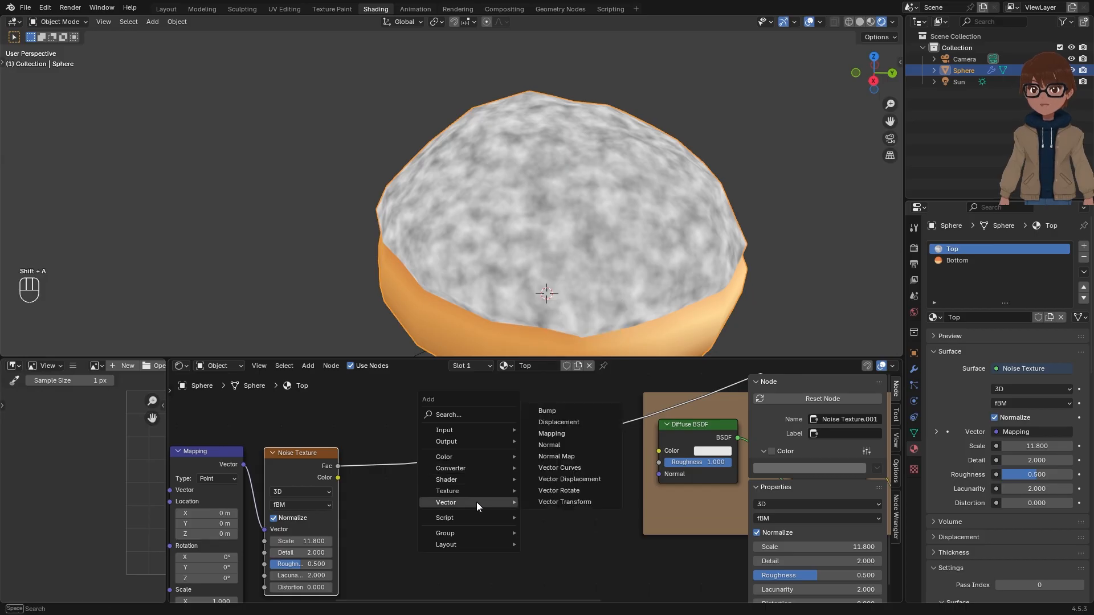
left_click(549, 412)
left_click(488, 472)
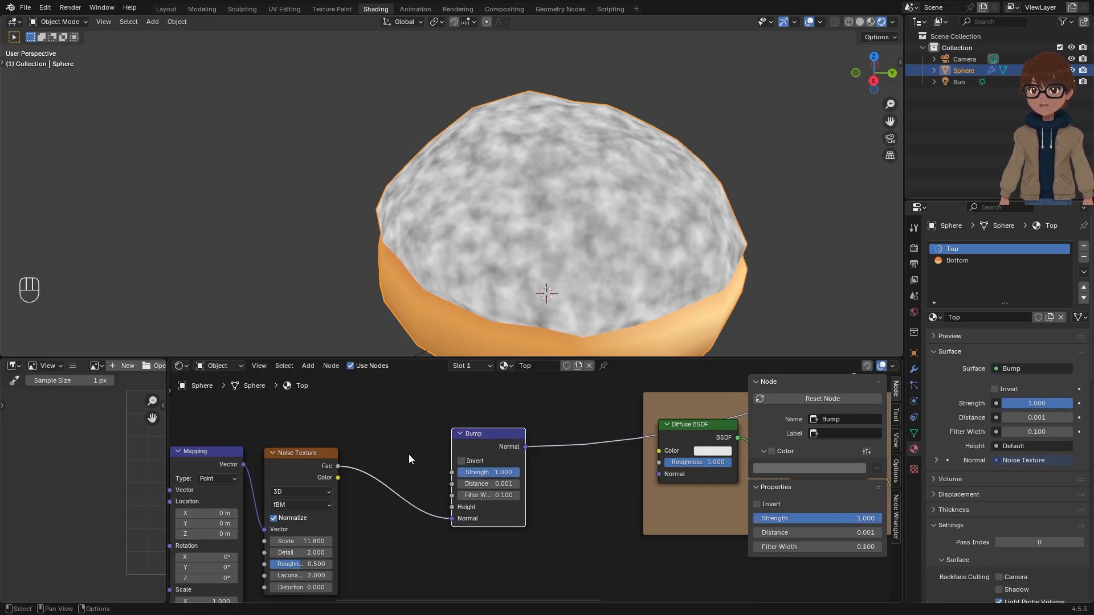
middle_click_drag(328, 454, 384, 441)
left_click_drag(508, 506, 508, 493)
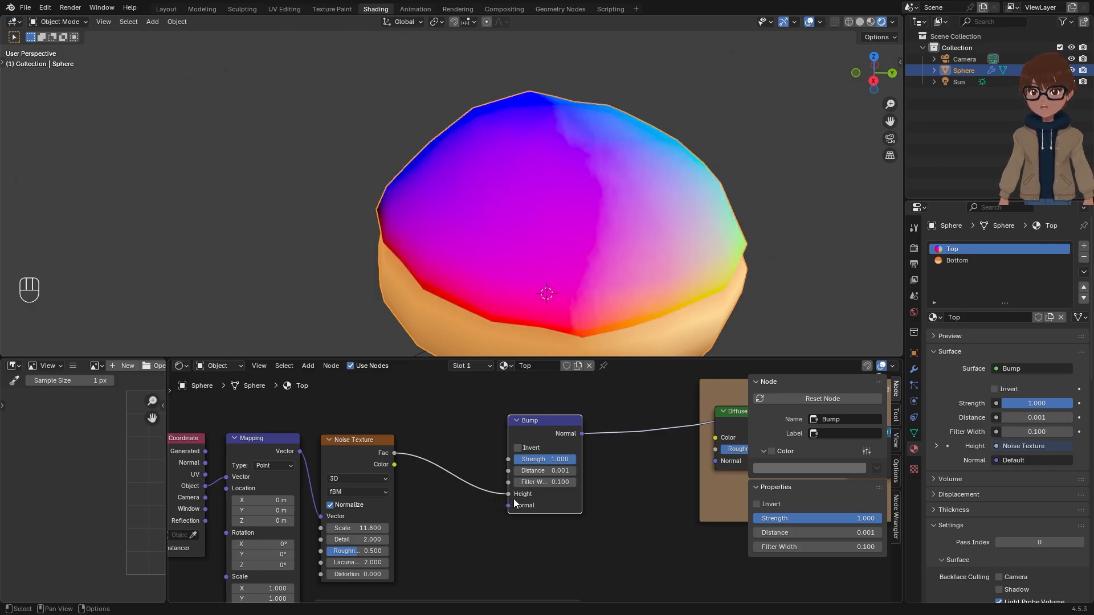
Step: Connect the Bump node's normal to the Diffuse BSDF in the Cel Shading frame and preview the diffuse shading on the bun's top
middle_click_drag(614, 455, 507, 455)
scroll(506, 454, "up", 1)
left_click_drag(471, 433, 610, 464)
middle_click_drag(610, 463, 556, 475)
scroll(583, 426, "down", 1)
left_click(585, 431, "ctrl+shift")
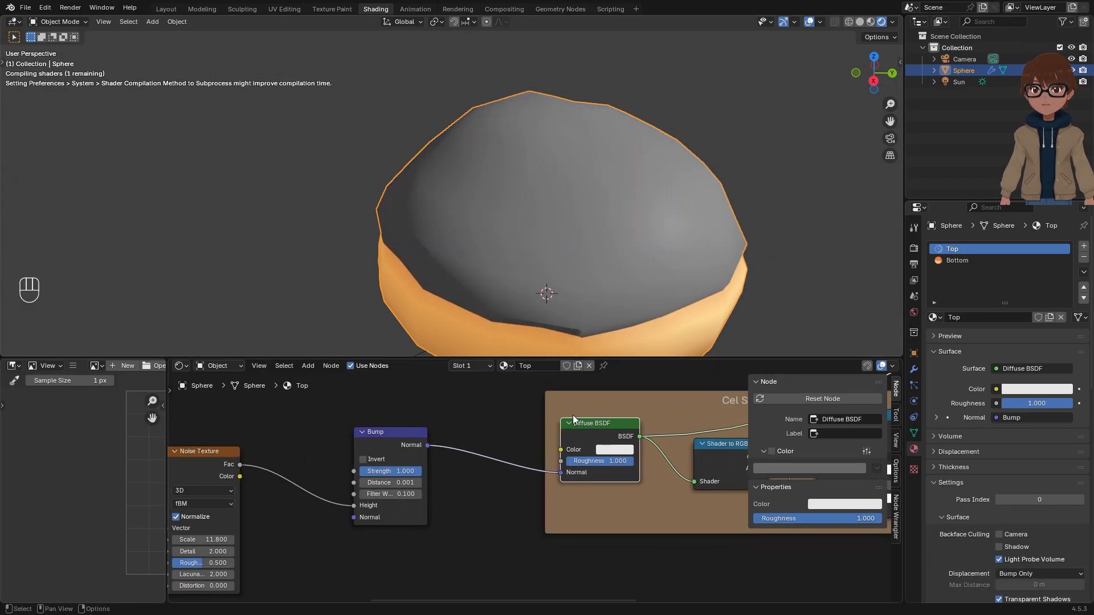
scroll(558, 313, "down", 3)
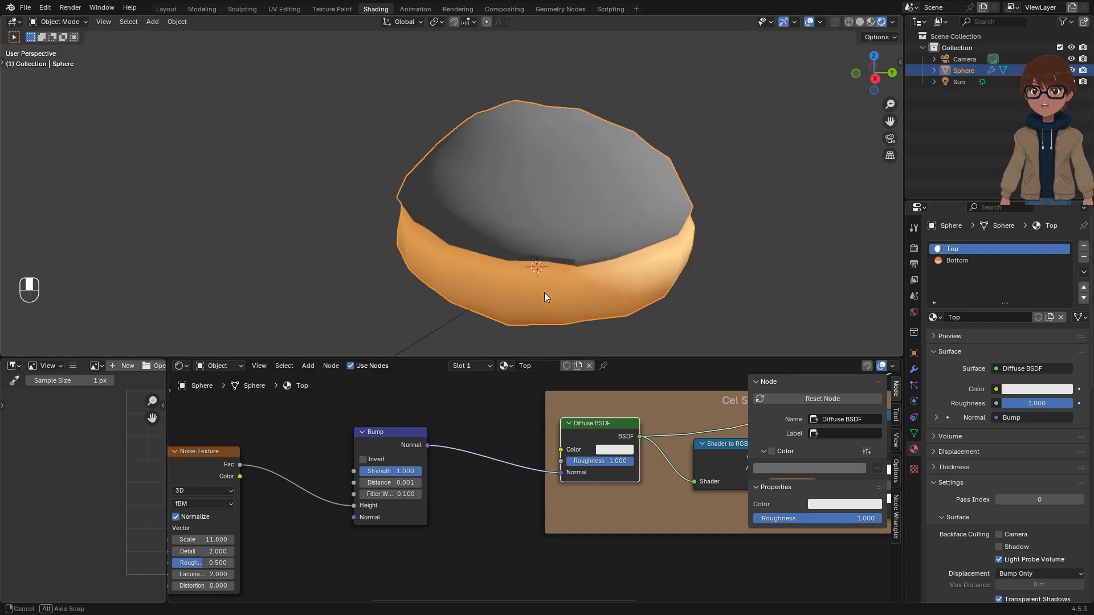
scroll(593, 305, "up", 3)
Step: Brighten the Diffuse BSDF's color to pure white
left_click(621, 449)
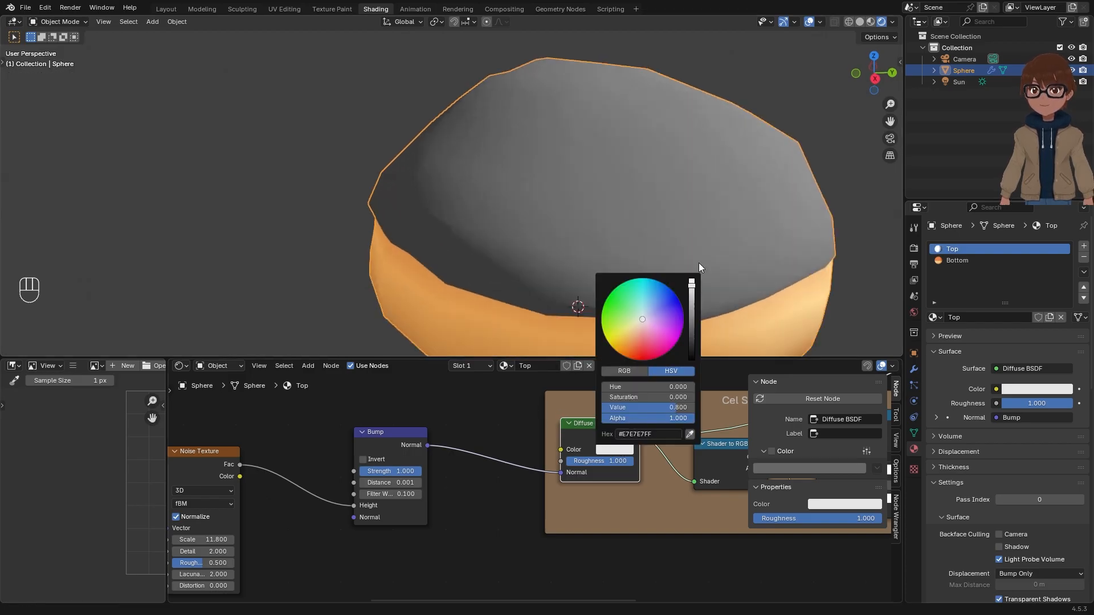
left_click(692, 283)
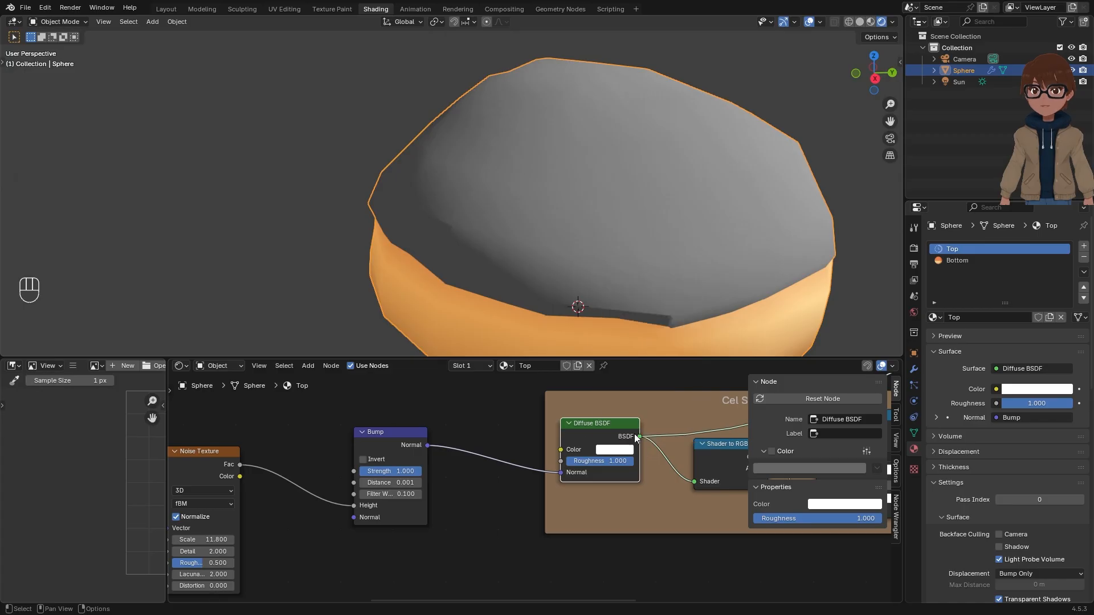
left_click(615, 450)
mouse_move(648, 407)
left_mouse_down()
mouse_move(638, 407)
mouse_move(648, 407)
left_mouse_up()
scroll(532, 488, "down", 1)
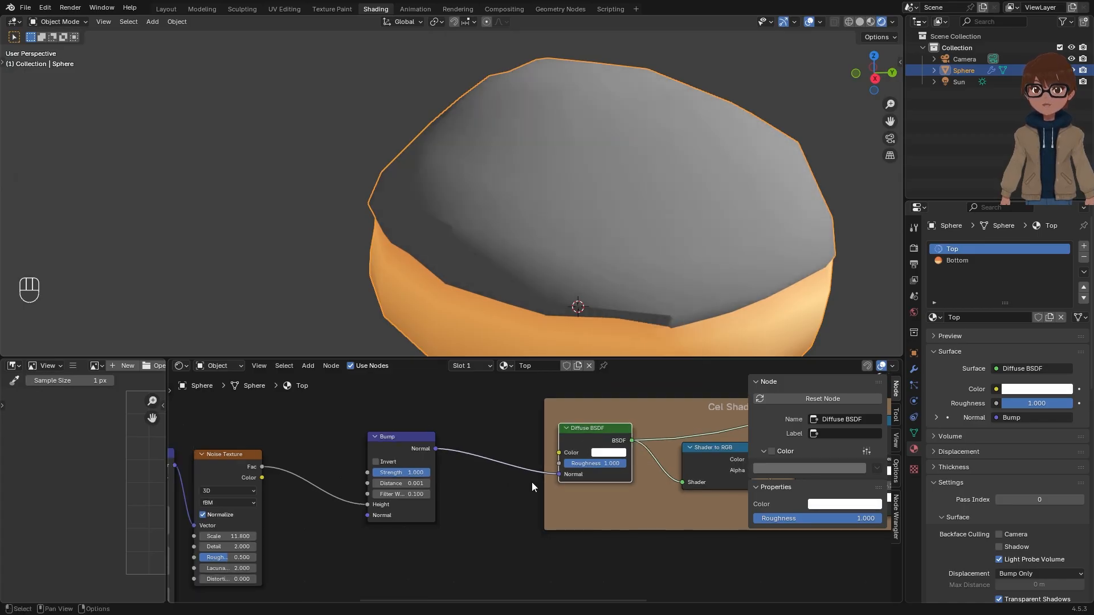
Step: Try different Bump distances, including 0.002, 0.003 and 0.010, and check the roughness on the bun's top
middle_click_drag(532, 487, 492, 489)
middle_click_drag(573, 320, 571, 302)
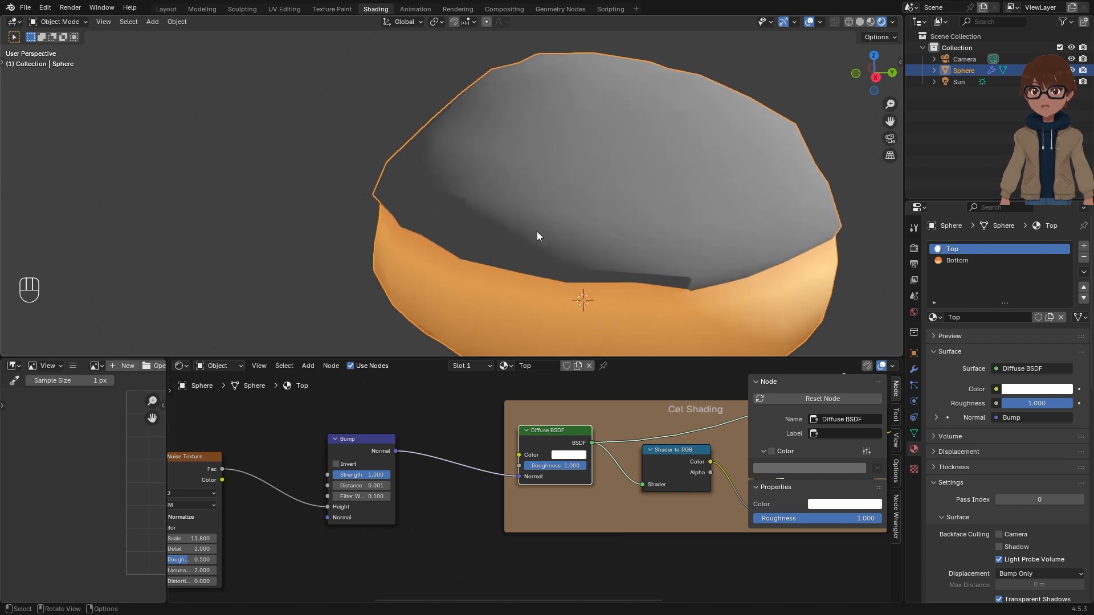
middle_click_drag(537, 236, 531, 253)
middle_click_drag(380, 551, 457, 550)
scroll(456, 550, "up", 2)
scroll(420, 422, "up", 1)
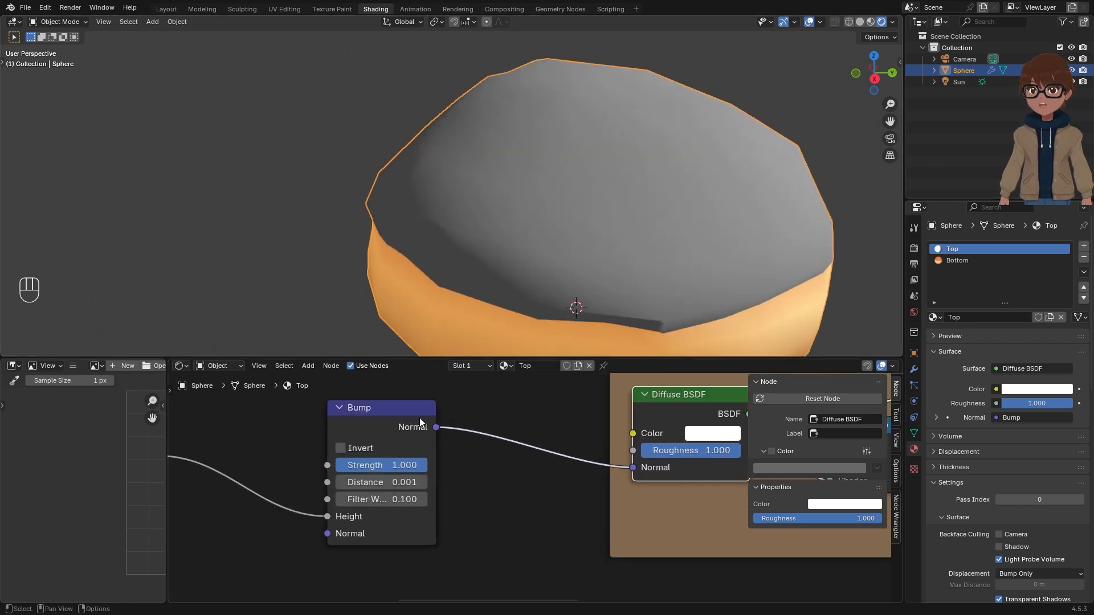
left_click(398, 483)
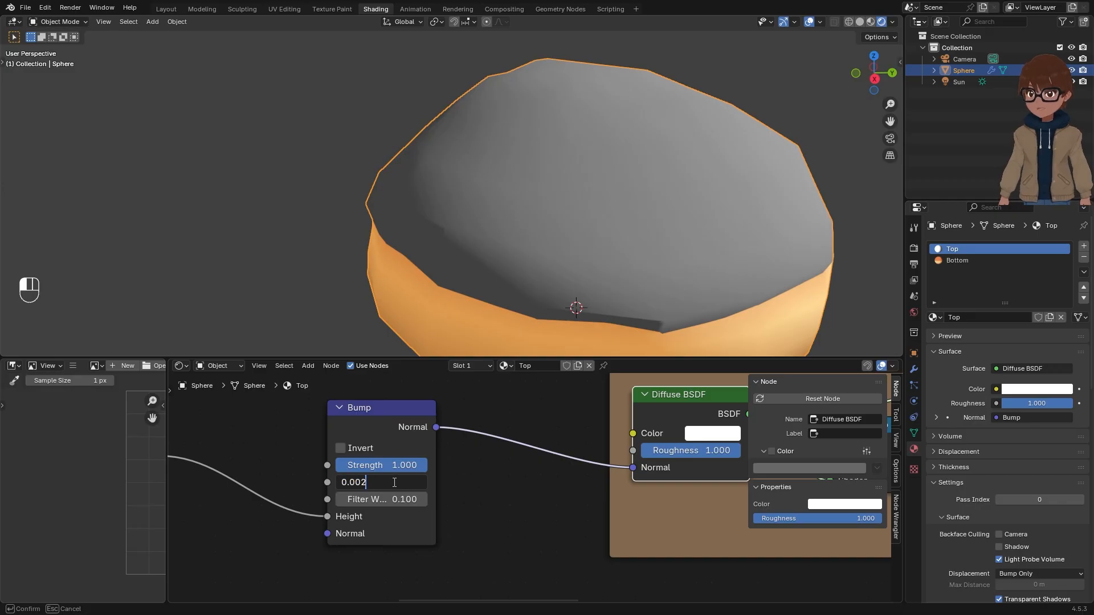
key("Return")
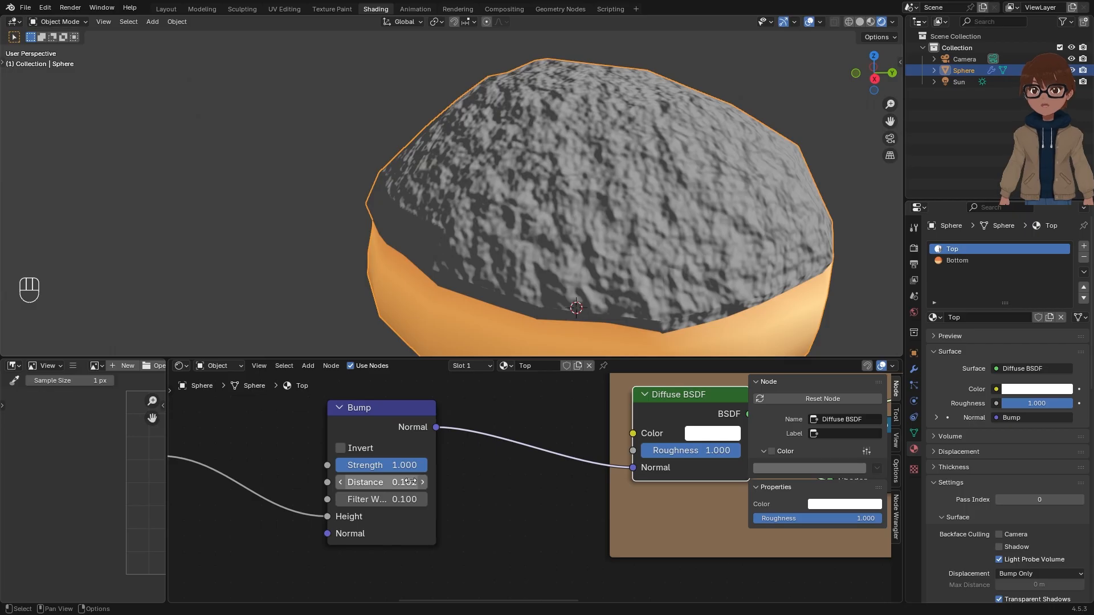
left_click(340, 483)
left_click(415, 484)
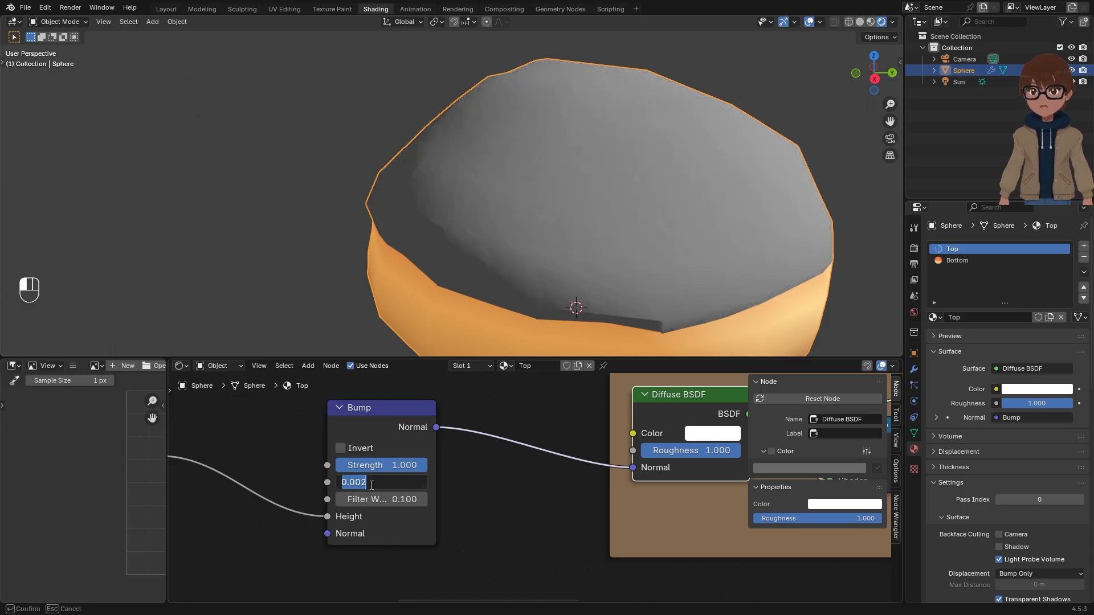
key("Return")
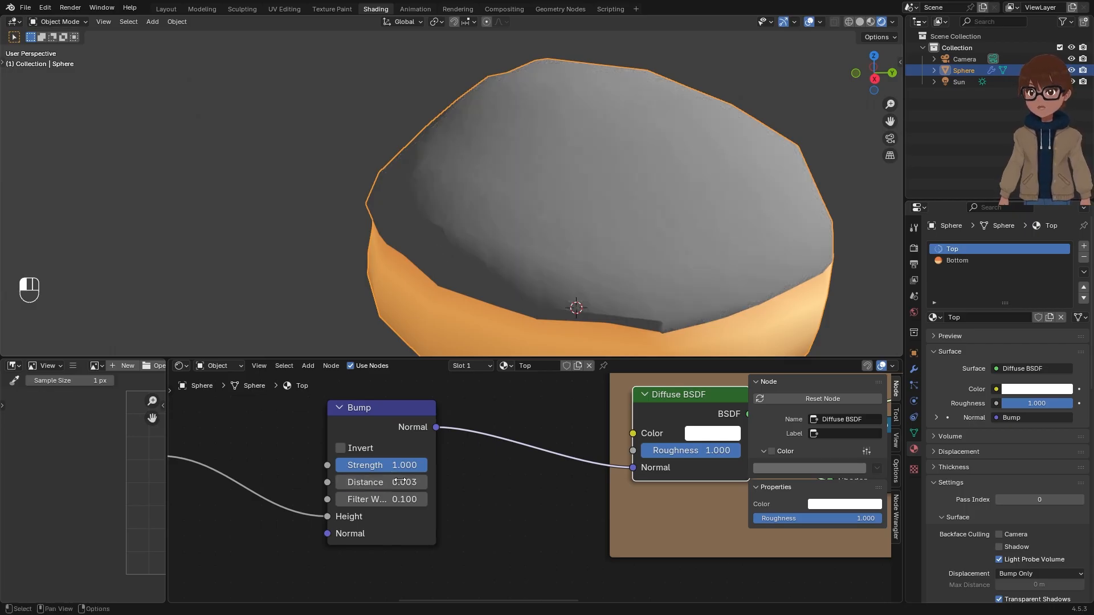
left_click(401, 482)
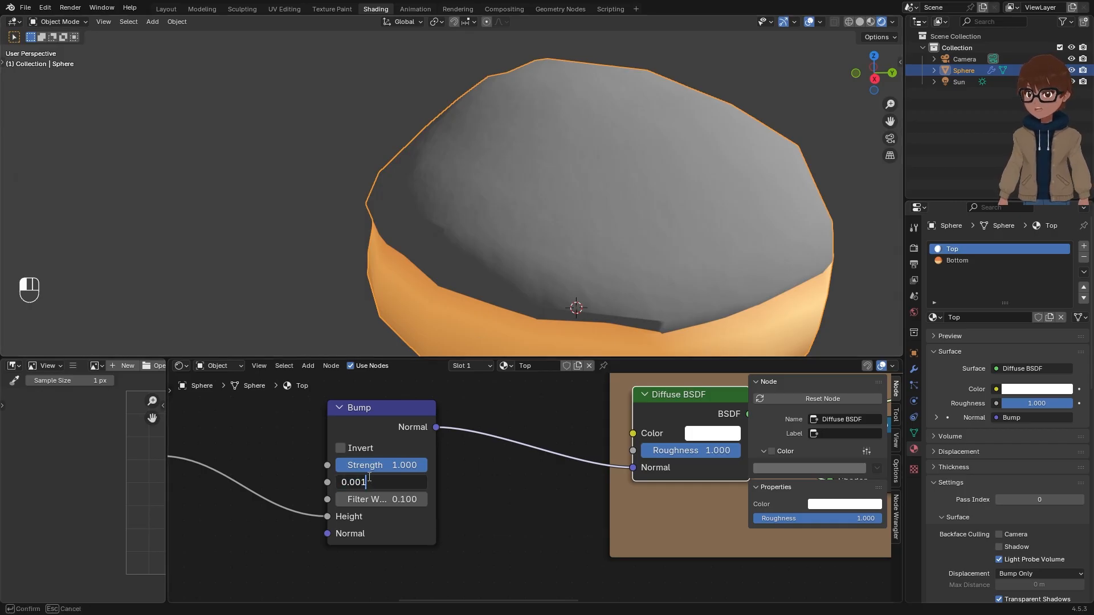
key("Return")
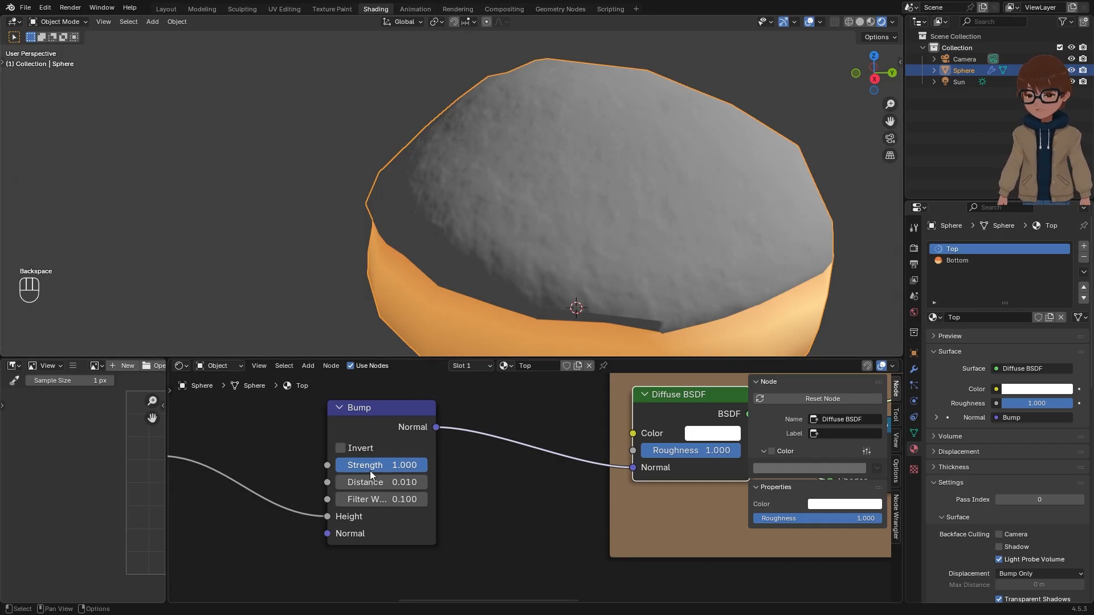
middle_click_drag(564, 262, 555, 251)
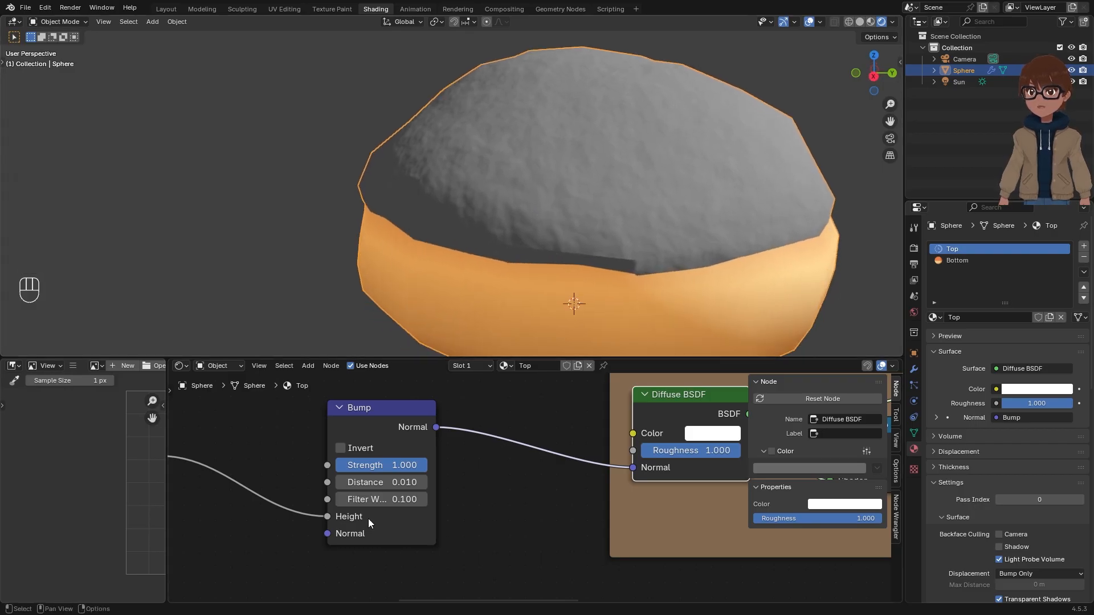
Step: Preview the final Multiply node that combines the top's colors with the cel shading on the bun
scroll(371, 516, "down", 2)
scroll(373, 517, "down", 3)
scroll(529, 486, "down", 10)
middle_click_drag(665, 412, 522, 491)
scroll(649, 432, "up", 1)
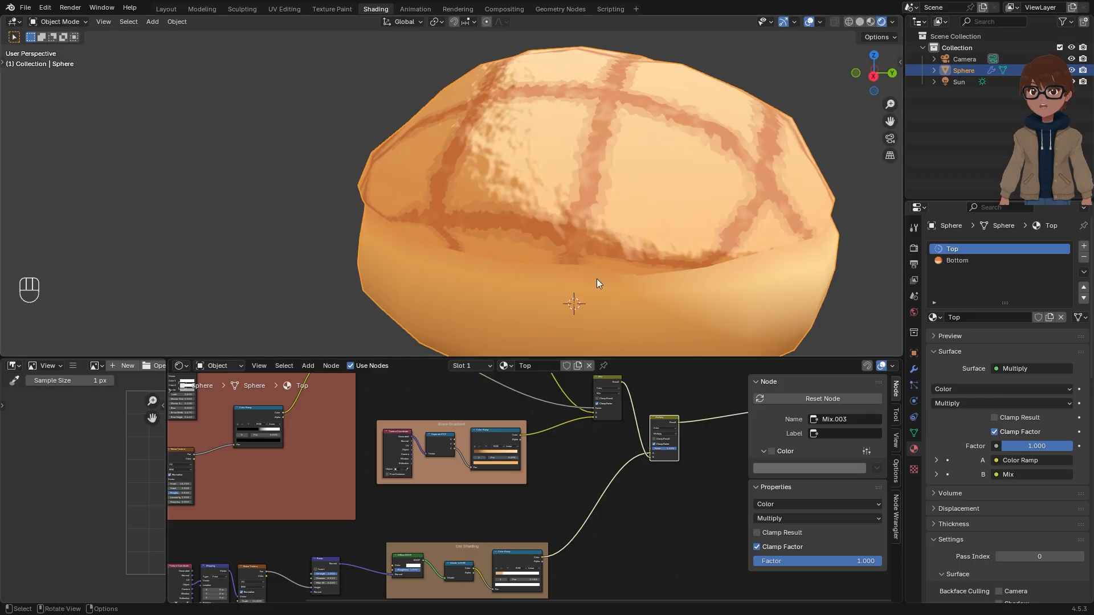
scroll(595, 288, "down", 3)
mouse_move(593, 296)
middle_mouse_down()
mouse_move(570, 290)
mouse_move(586, 293)
middle_mouse_up()
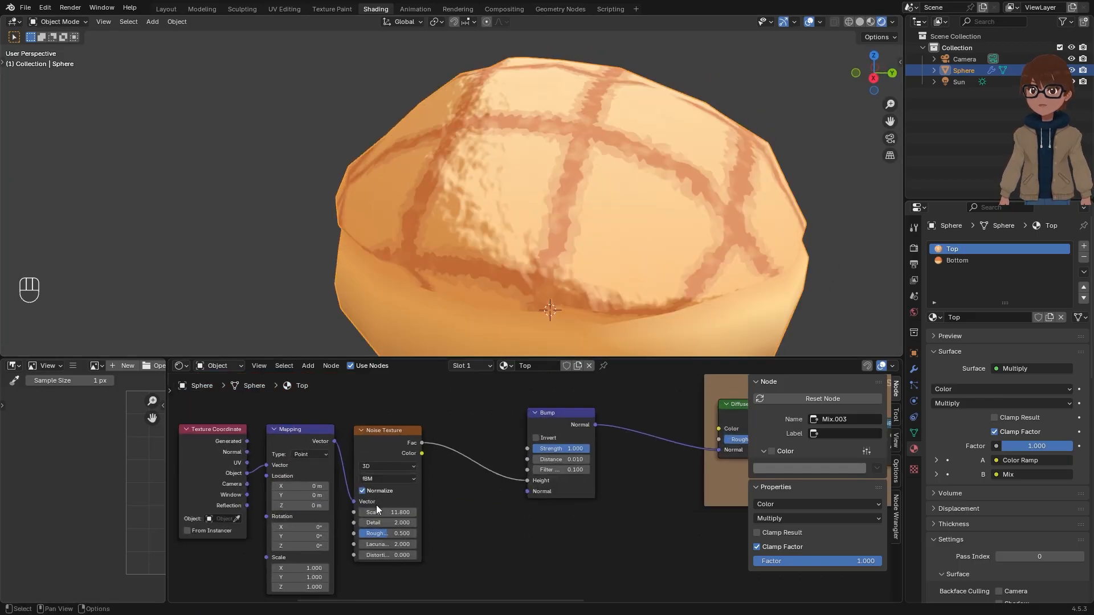
Step: Set the Bump node's distance to 0.005
left_click(568, 460)
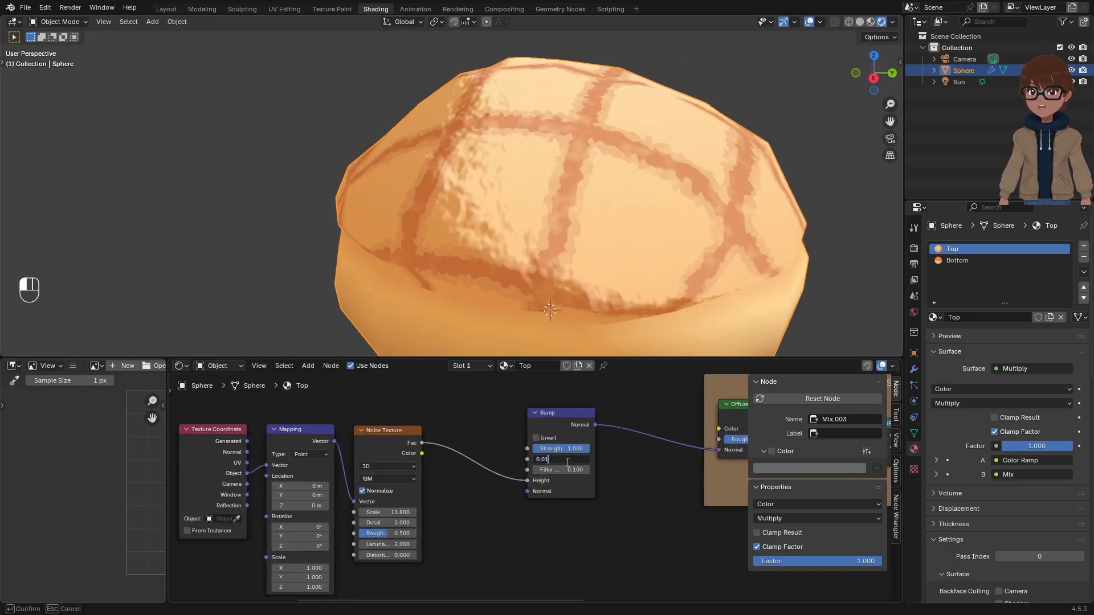
type("0.0")
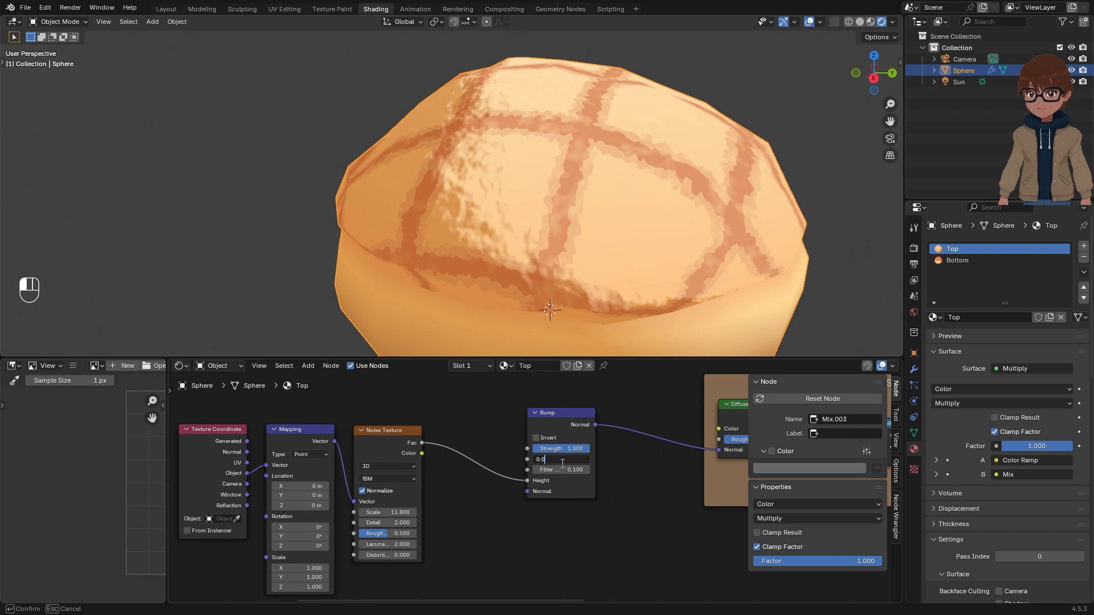
type("05")
key("Return")
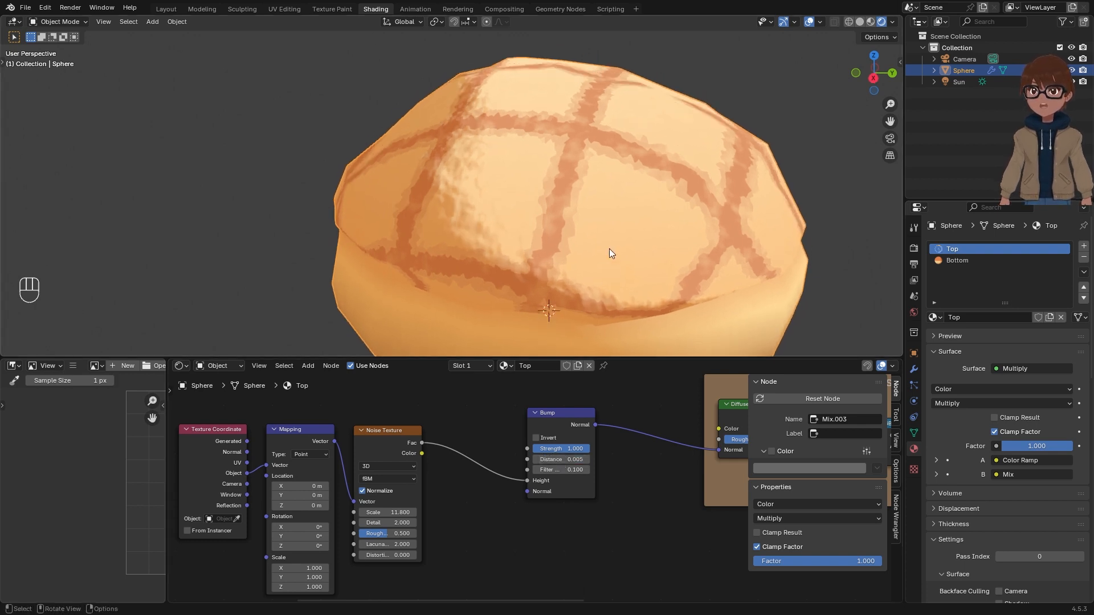
Step: Set the bump's Noise Texture scale to 9.000 and detail to 1.700, and check the softened shading around the bun
scroll(398, 501, "up", 3)
mouse_move(376, 496)
left_mouse_down()
mouse_move(404, 497)
mouse_move(354, 497)
mouse_move(386, 510)
left_mouse_up()
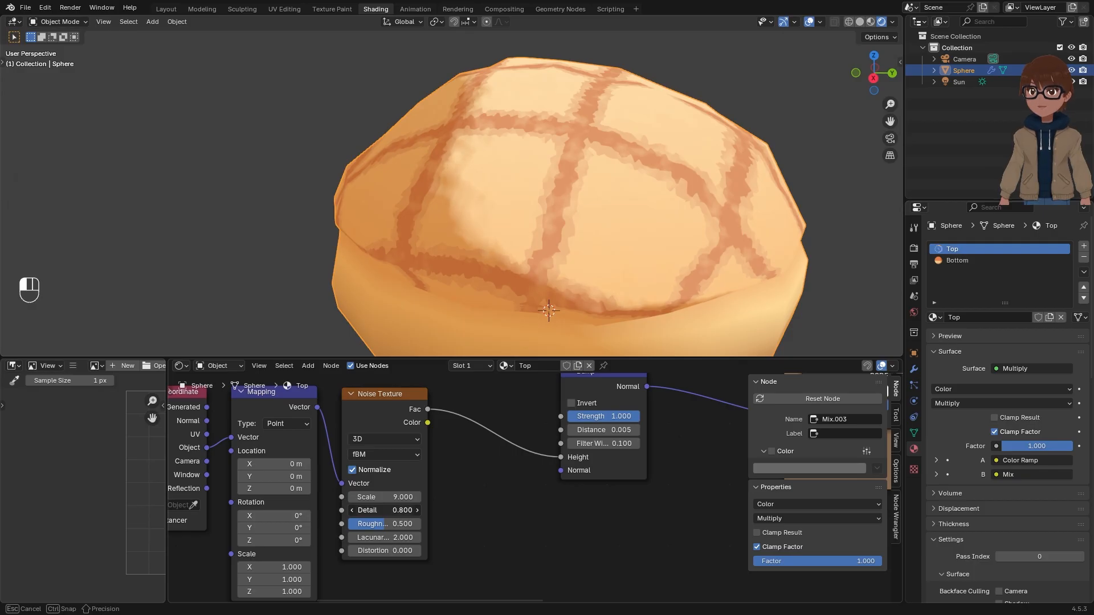
left_click_drag(386, 510, 393, 510)
scroll(611, 228, "down", 5)
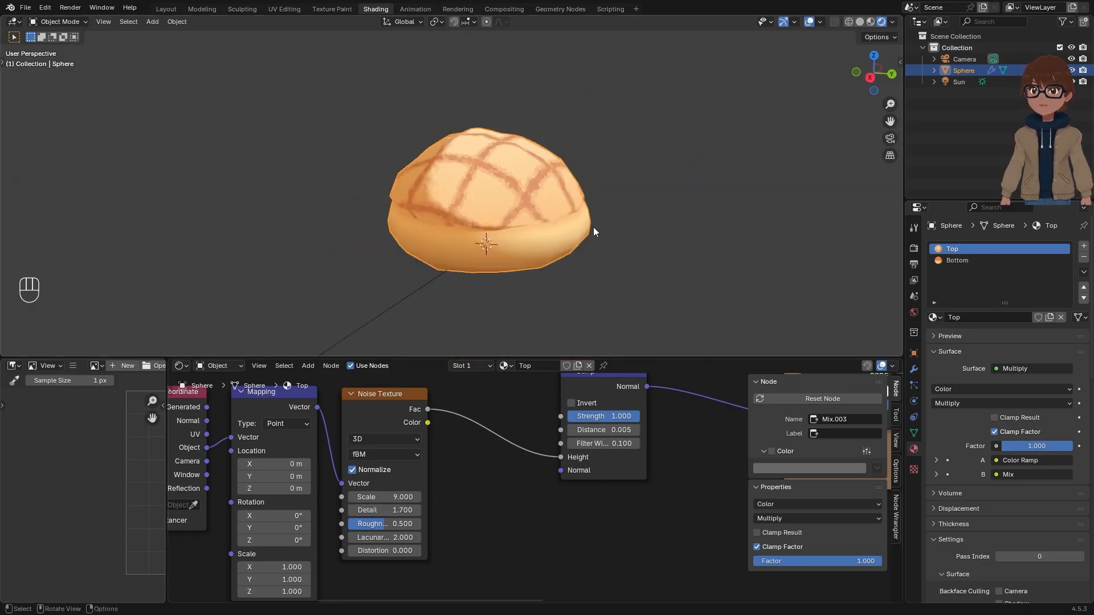
middle_click_drag(565, 237, 592, 292)
scroll(548, 202, "up", 3)
scroll(457, 441, "down", 2)
scroll(509, 214, "down", 1)
middle_click_drag(520, 192, 500, 149)
Step: Preview the Multiply node that combines the two Brick Textures in the Cross frame
scroll(467, 413, "down", 6)
middle_click_drag(461, 413, 508, 471)
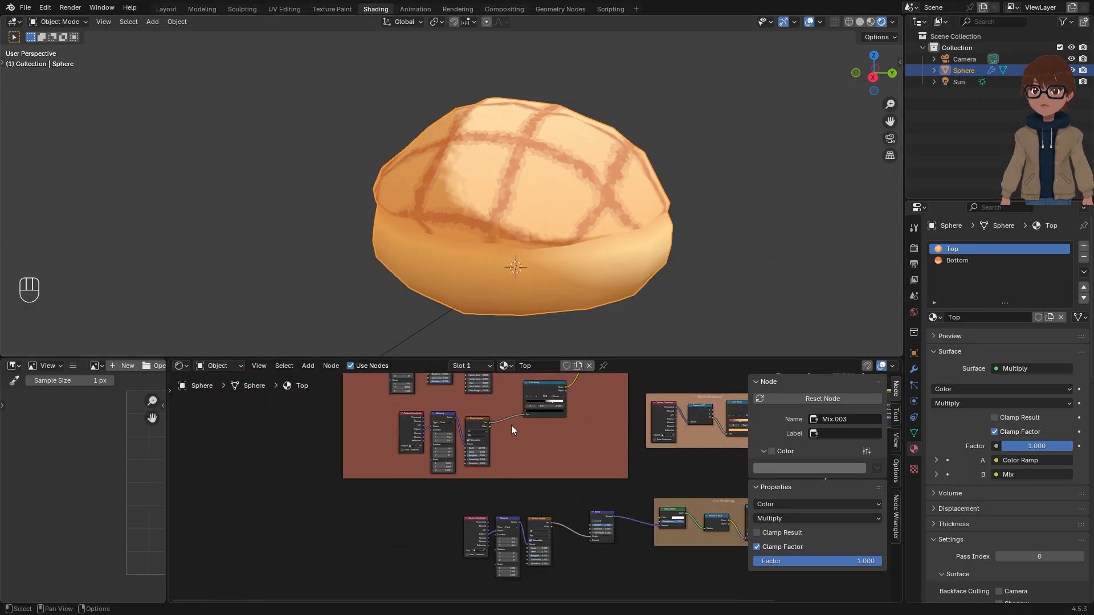
scroll(515, 409, "down", 1)
middle_click_drag(489, 430, 493, 509)
scroll(487, 479, "down", 2)
middle_click_drag(505, 451, 504, 497)
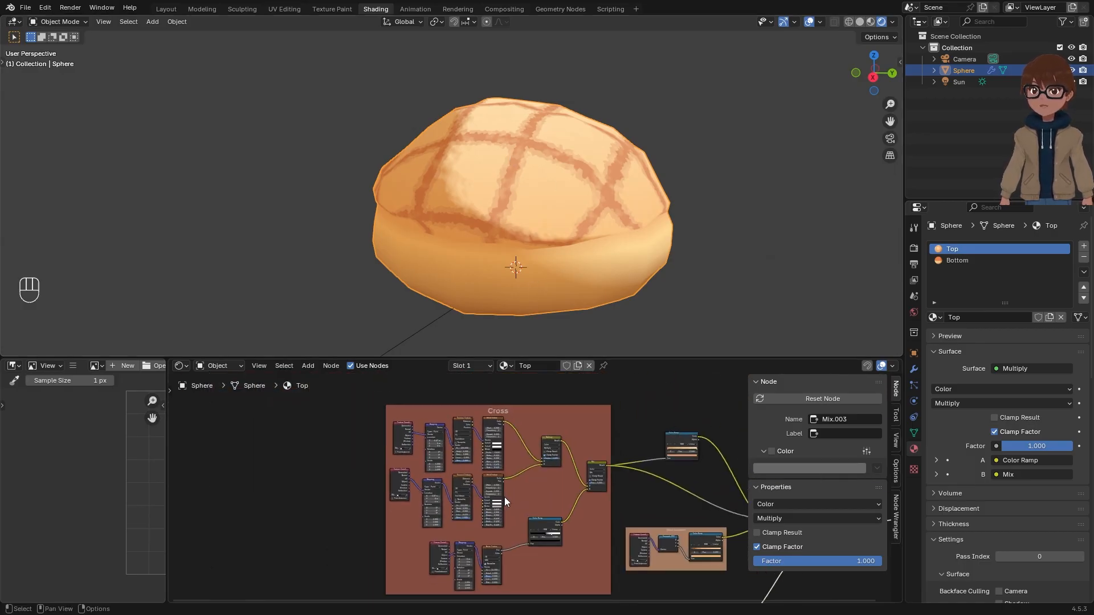
scroll(504, 490, "up", 3)
scroll(503, 488, "up", 2)
scroll(547, 419, "down", 1)
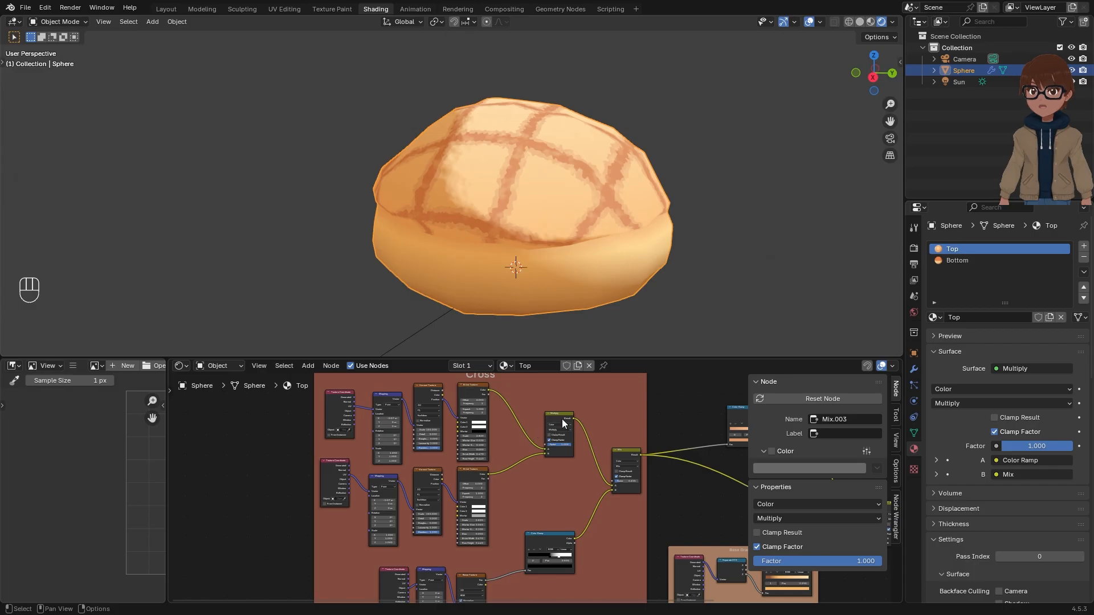
left_click(561, 419, "ctrl+shift")
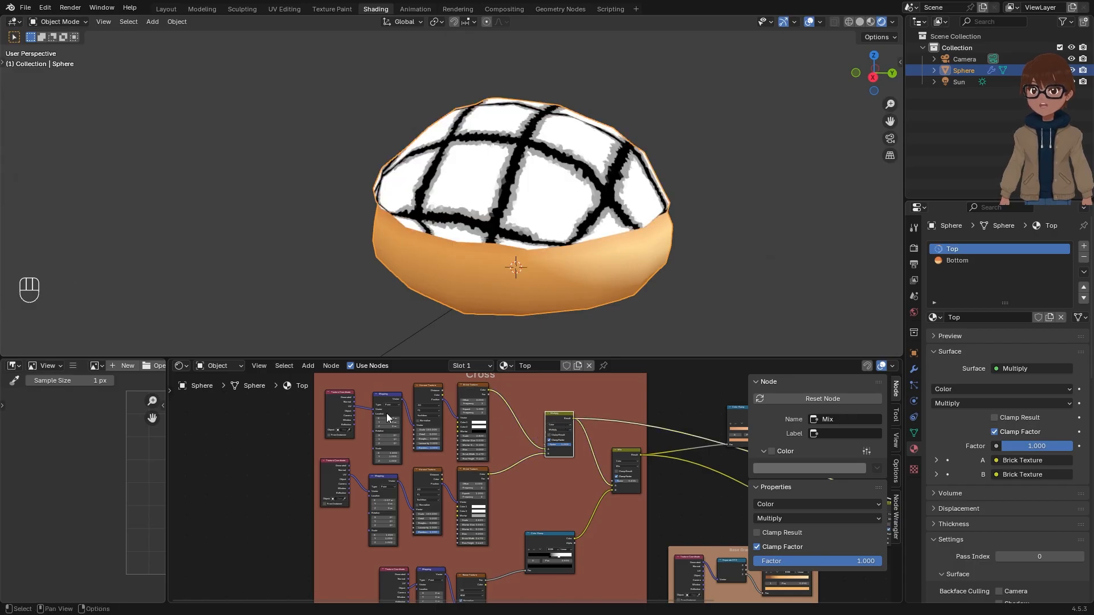
Step: Examine the two Brick Texture branches in the Cross frame and how they feed the Multiply node
scroll(412, 408, "up", 3)
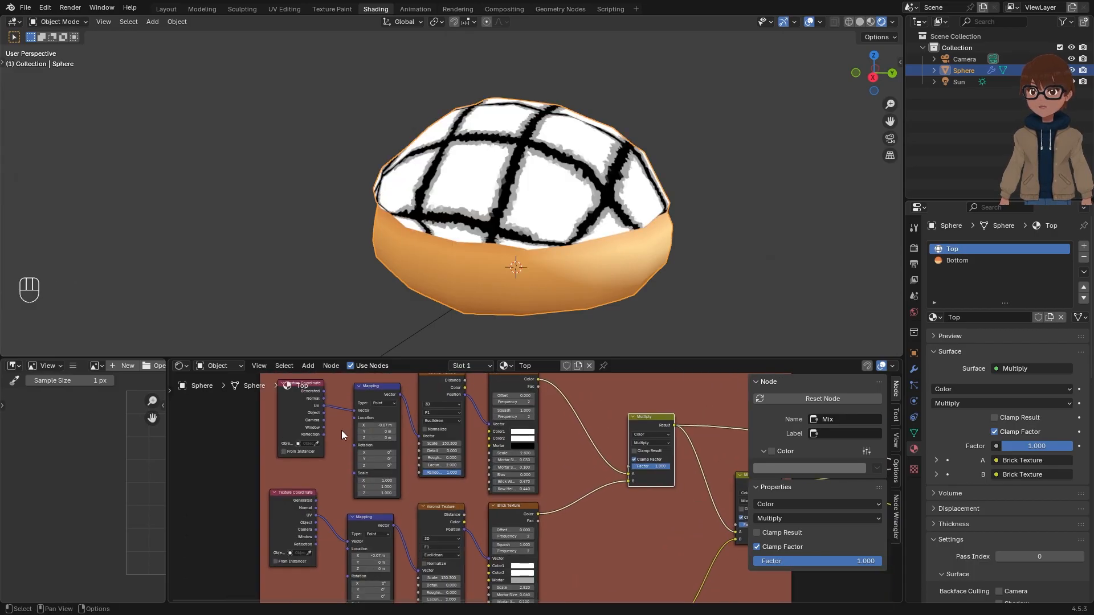
scroll(641, 431, "down", 2)
middle_click_drag(626, 450, 613, 358)
scroll(525, 444, "down", 3)
middle_click_drag(525, 444, 535, 534)
scroll(448, 480, "up", 8)
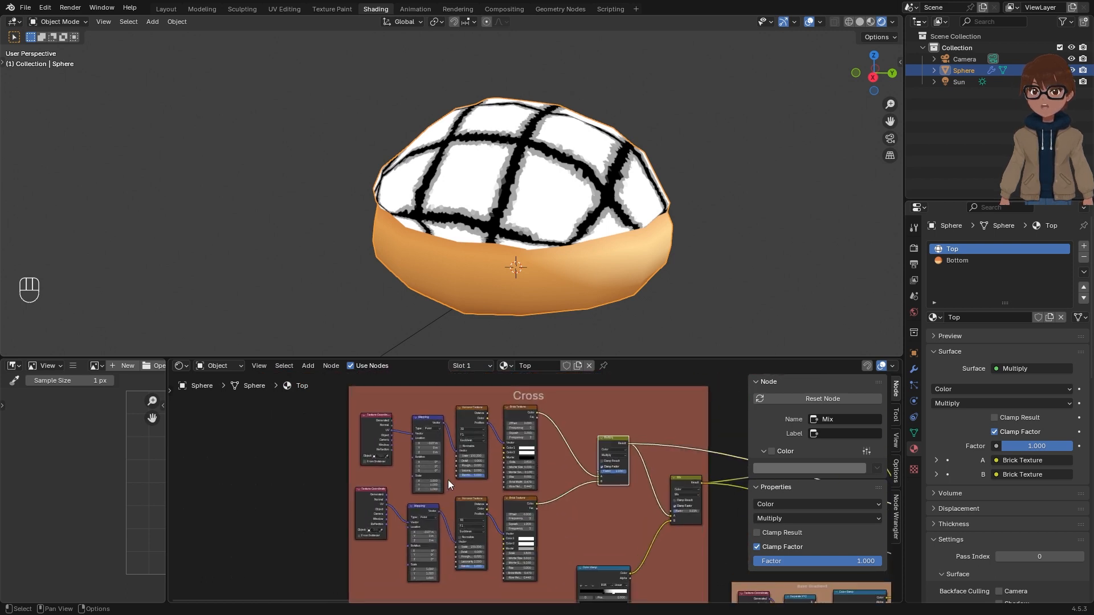
scroll(490, 431, "down", 2)
left_click(535, 488)
scroll(532, 513, "up", 2)
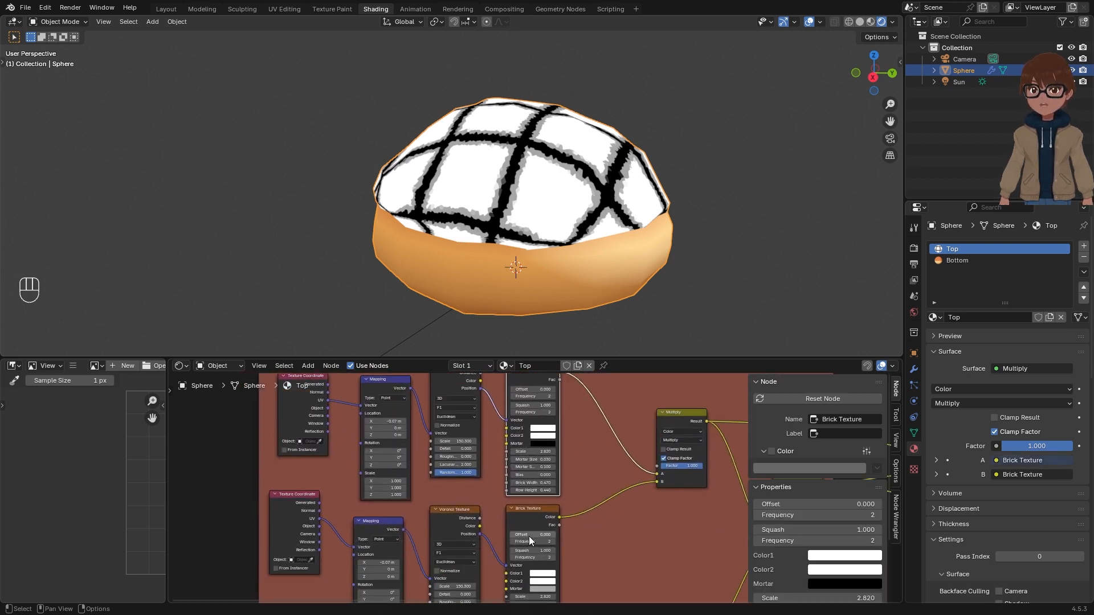
scroll(525, 520, "down", 1)
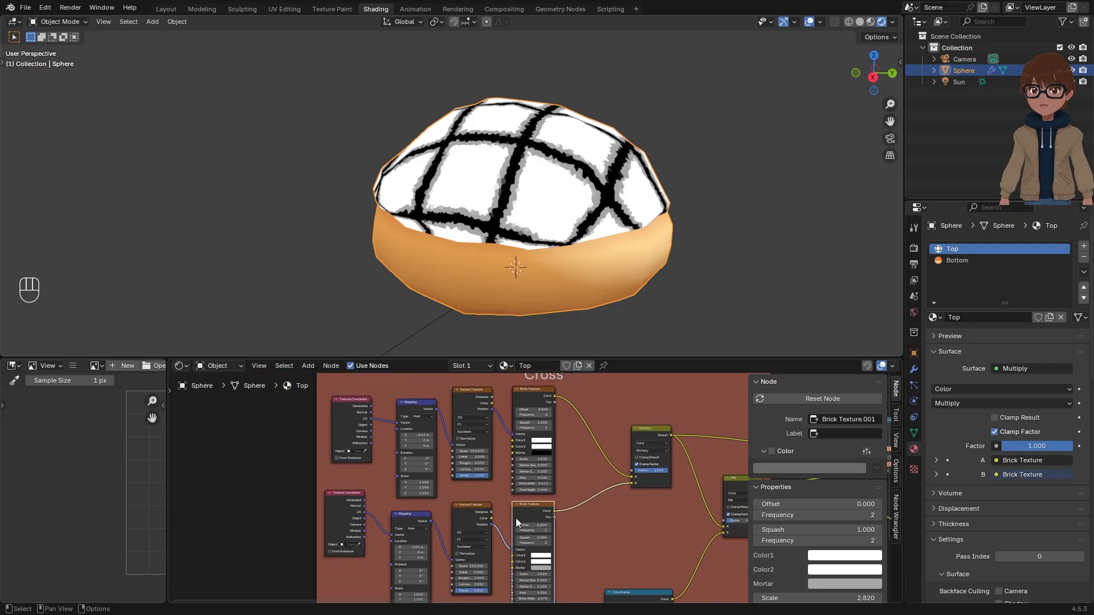
left_click(644, 432)
scroll(658, 459, "down", 3)
mouse_move(659, 457)
middle_mouse_down()
mouse_move(644, 432)
mouse_move(641, 446)
middle_mouse_up()
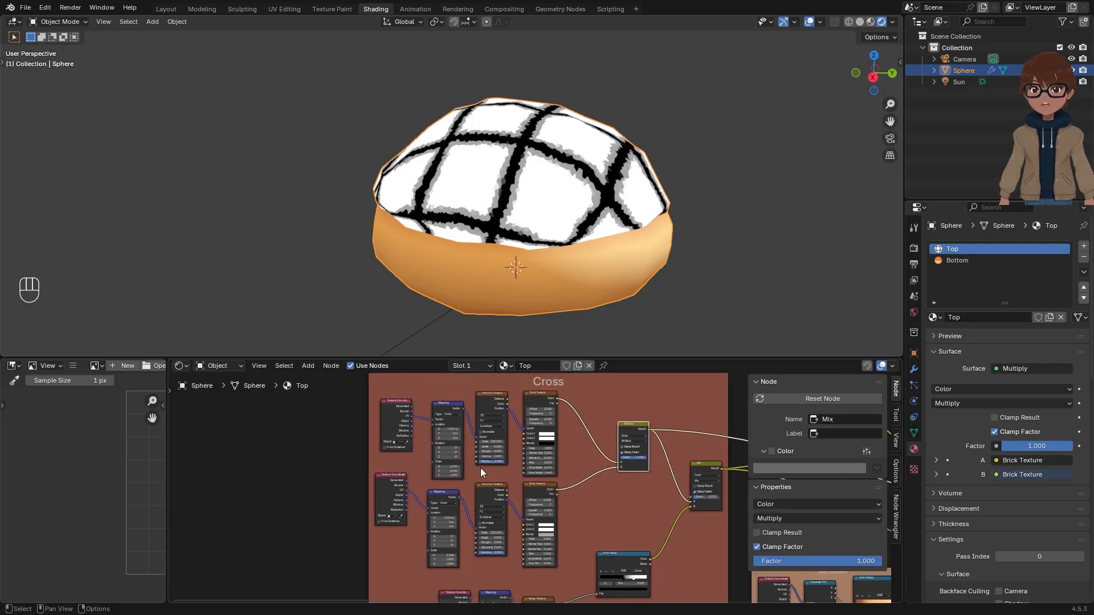
Step: Copy both Brick Texture branches in the Cross frame together with their Multiply node
scroll(518, 473, "up", 2)
scroll(518, 473, "down", 2)
left_click(393, 416)
left_click(445, 409)
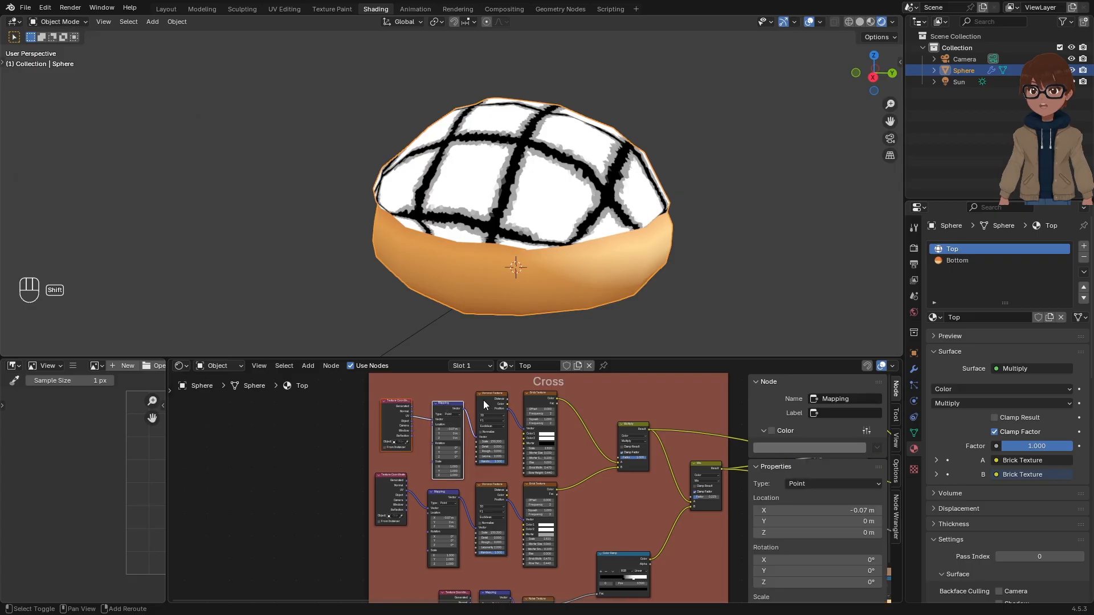
left_click_drag(394, 385, 638, 529)
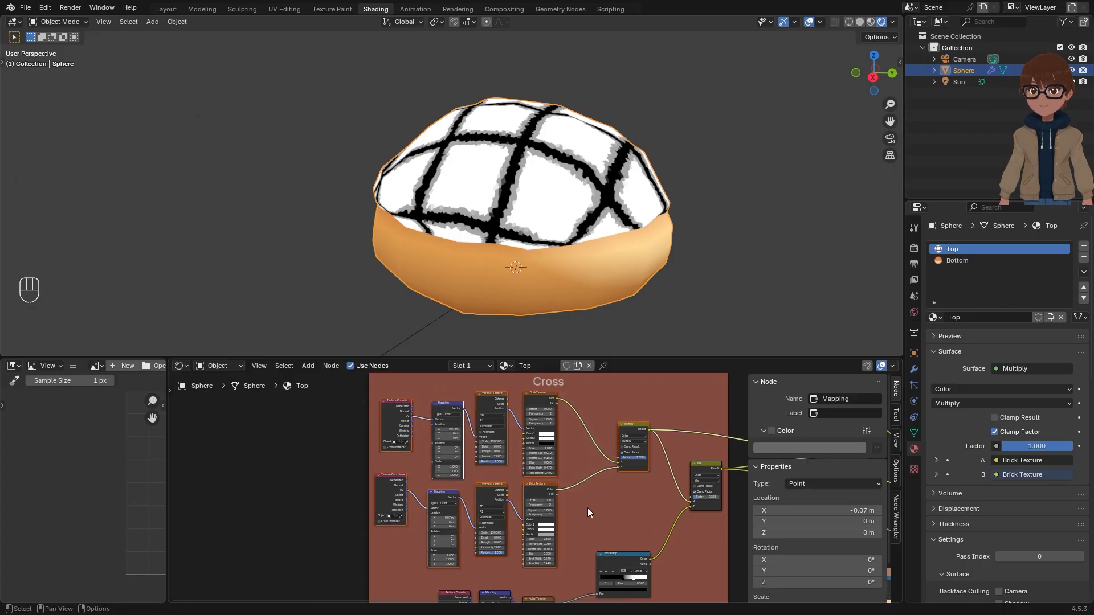
key("ctrl+c")
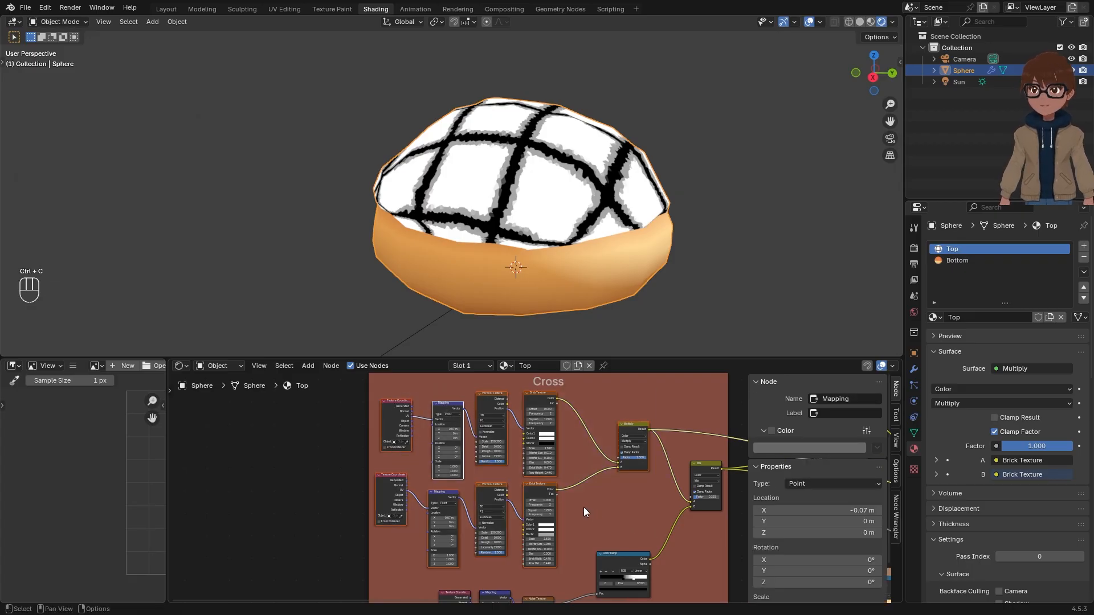
Step: Paste the copied brick branches and Multiply node below the Noise Texture chain that drives the Bump
scroll(583, 507, "down", 2)
scroll(583, 507, "down", 3)
middle_click_drag(583, 507, 565, 439)
scroll(550, 483, "down", 2)
middle_click_drag(493, 558, 498, 493)
scroll(498, 493, "up", 3)
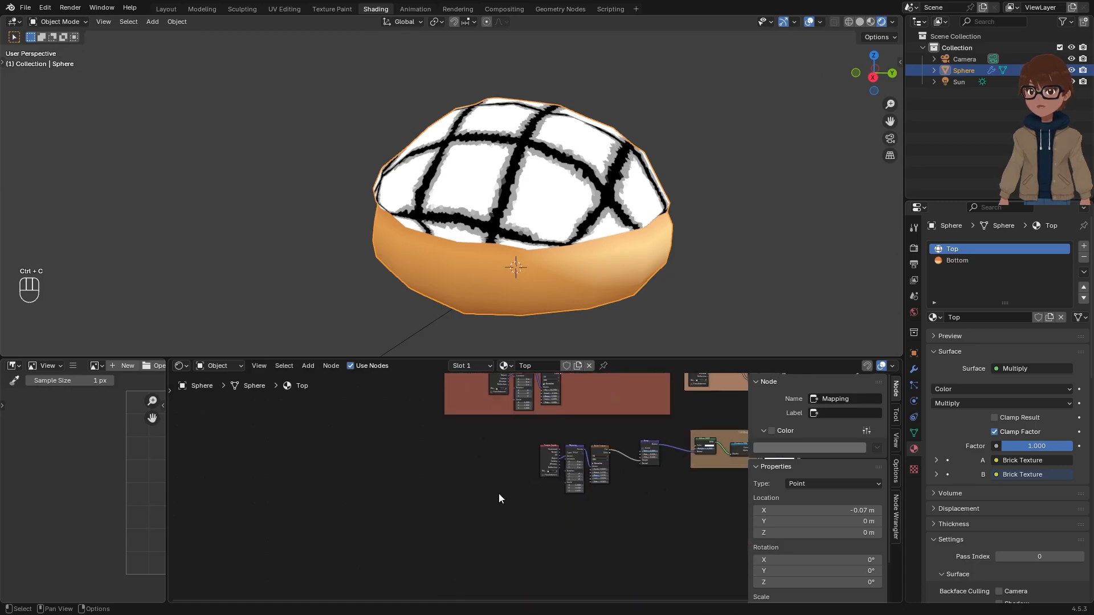
scroll(524, 500, "up", 4)
scroll(524, 504, "up", 2)
key("ctrl+v")
key("g")
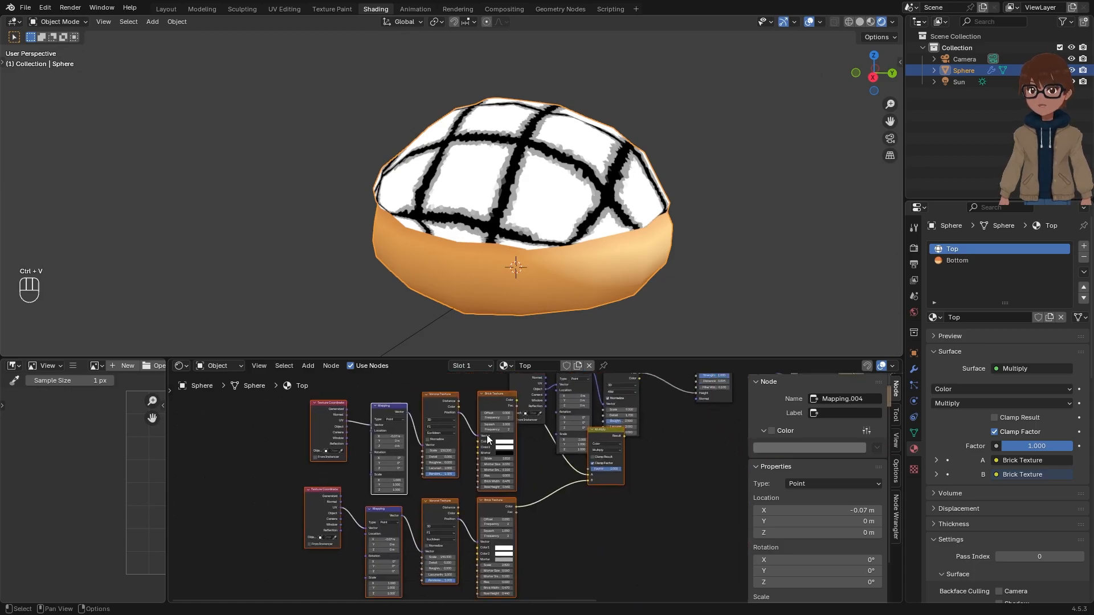
left_click(556, 505)
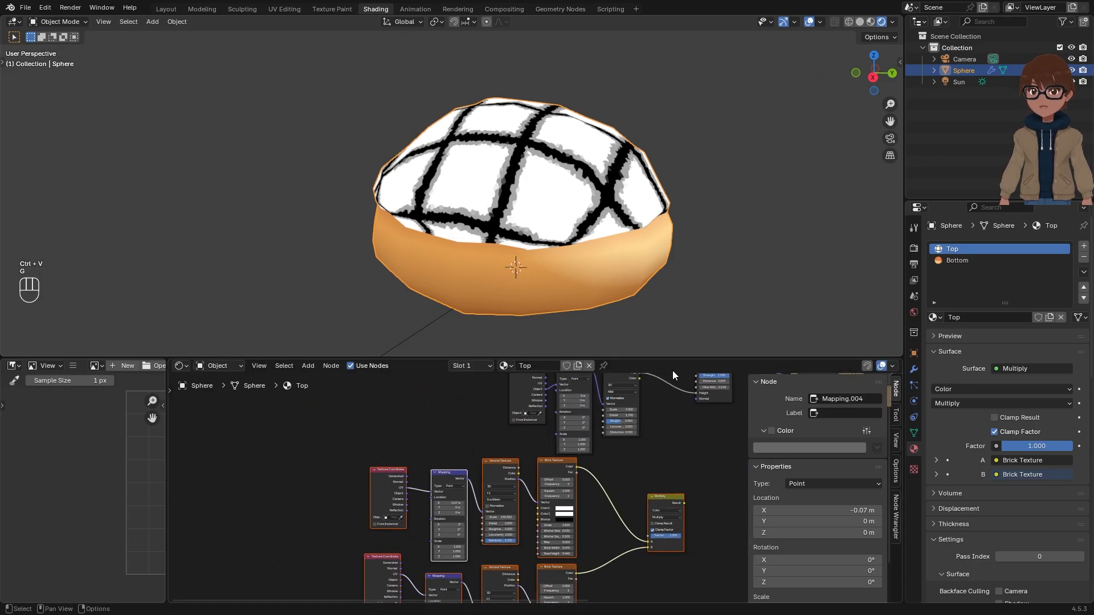
Step: Enlarge the node editor and shift the pasted brick nodes closer beneath the Bump's noise chain
left_click_drag(673, 359, 678, 234)
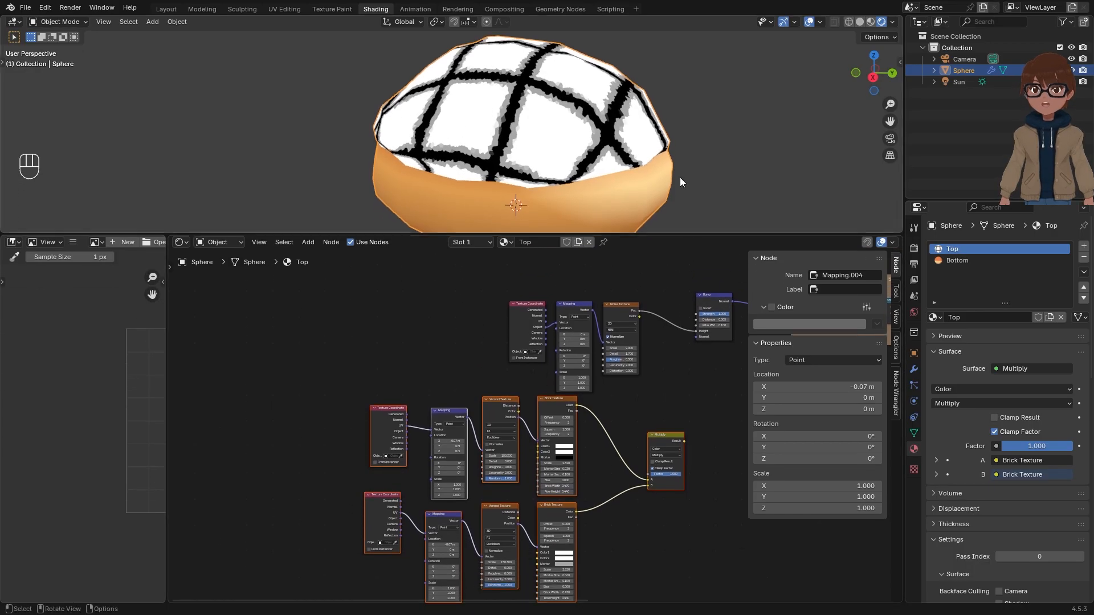
key("g")
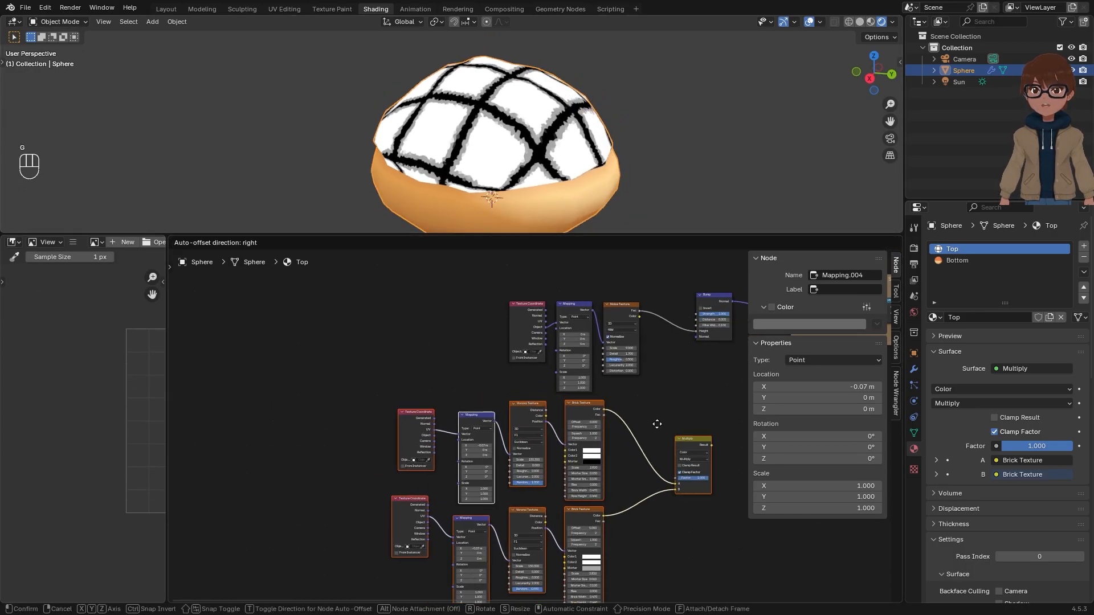
left_click(657, 424)
scroll(634, 415, "up", 3)
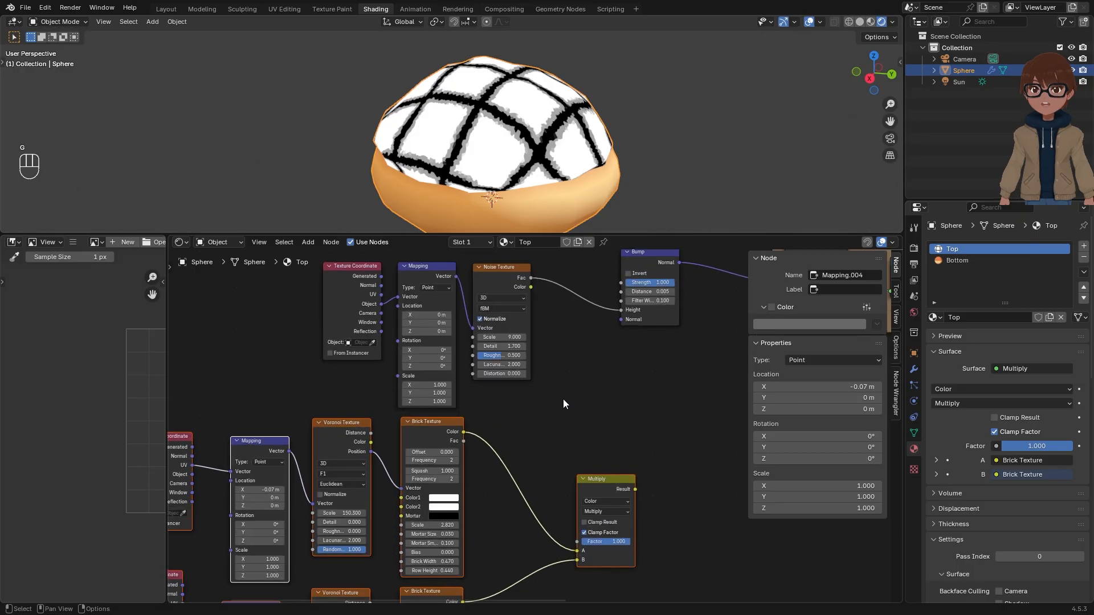
Step: Move the noise chain and the pasted brick nodes farther from the Bump node to make room between them
scroll(563, 399, "down", 3)
left_click_drag(368, 324, 530, 342)
key("g")
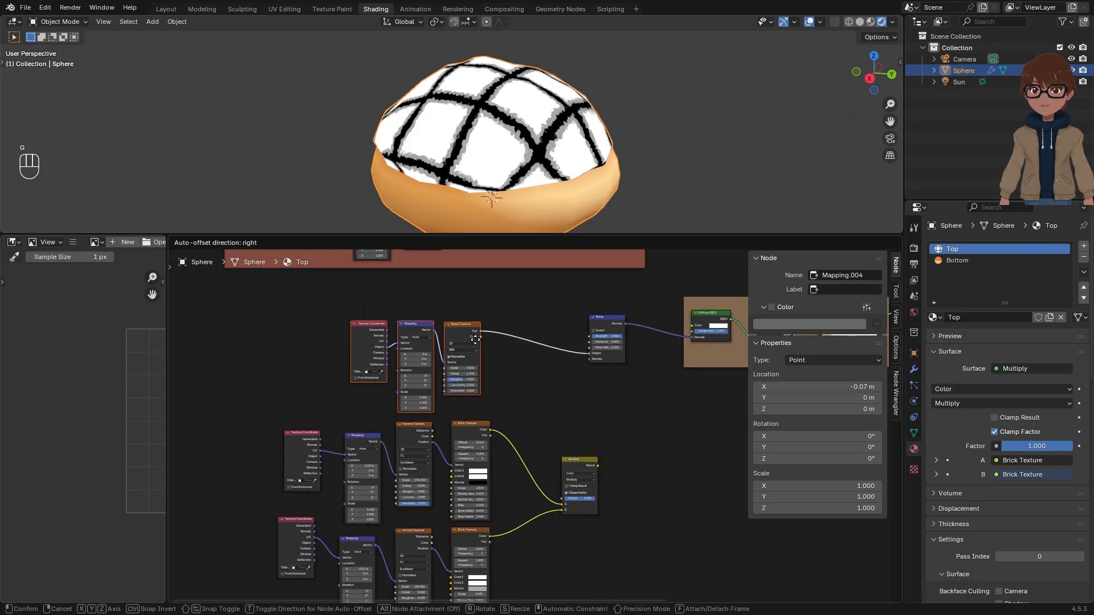
left_click(484, 343)
scroll(549, 394, "up", 1)
left_click(549, 394)
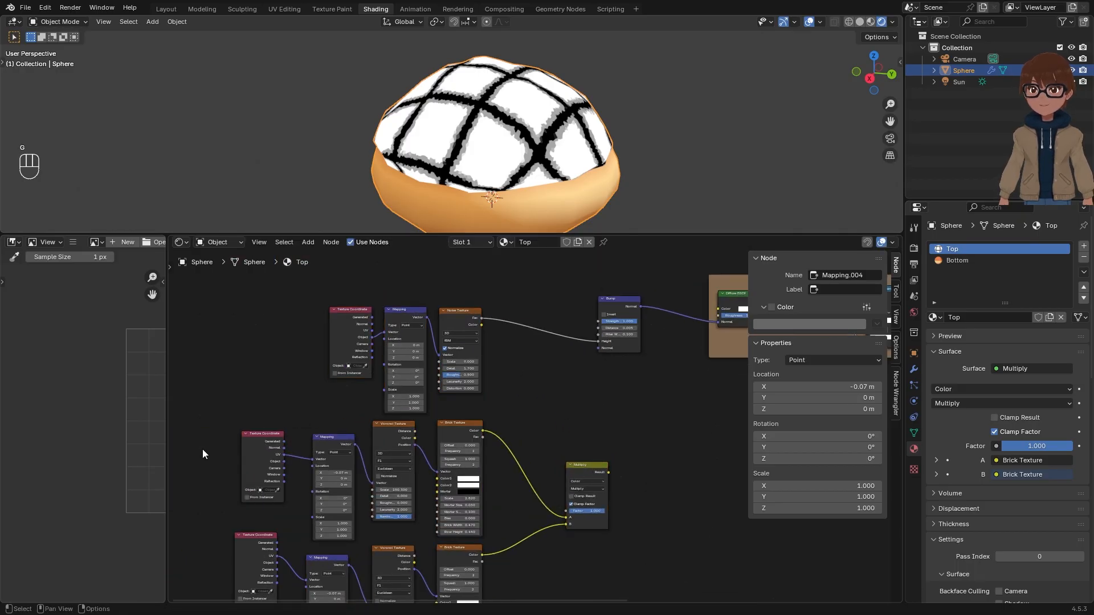
left_click_drag(204, 454, 611, 552)
key("g")
left_click(532, 551)
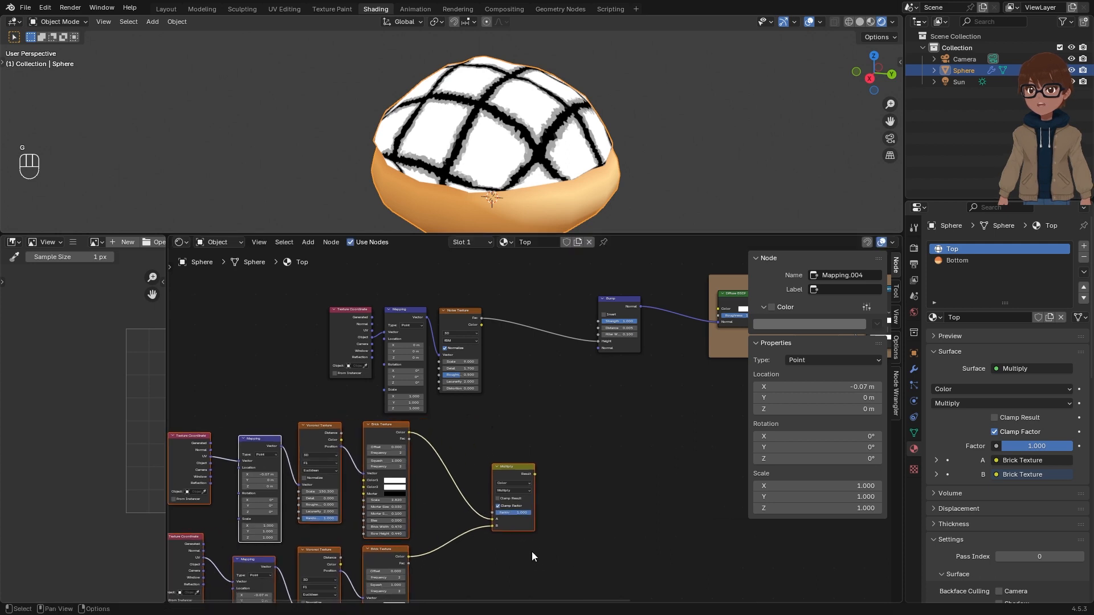
left_click(542, 381)
Step: Preview the duplicated Multiply node and the bump's Noise Texture on the bun
scroll(458, 324, "up", 3)
middle_click_drag(537, 494, 590, 488)
left_click(571, 472, "ctrl+shift")
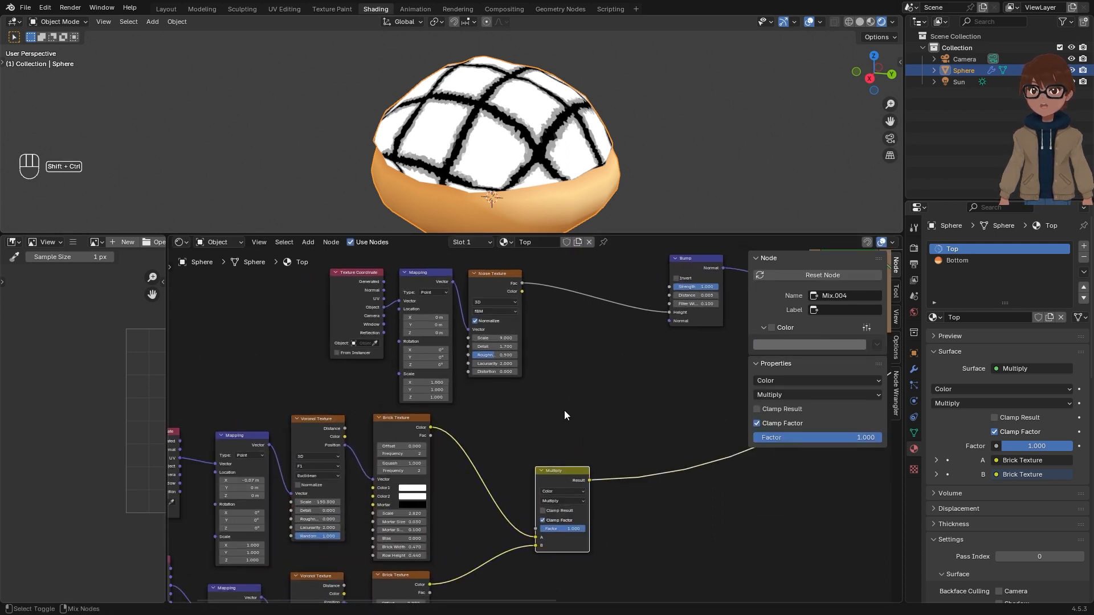
middle_click_drag(568, 377, 569, 419)
left_click(510, 323, "ctrl+shift")
left_click(562, 520, "ctrl+shift")
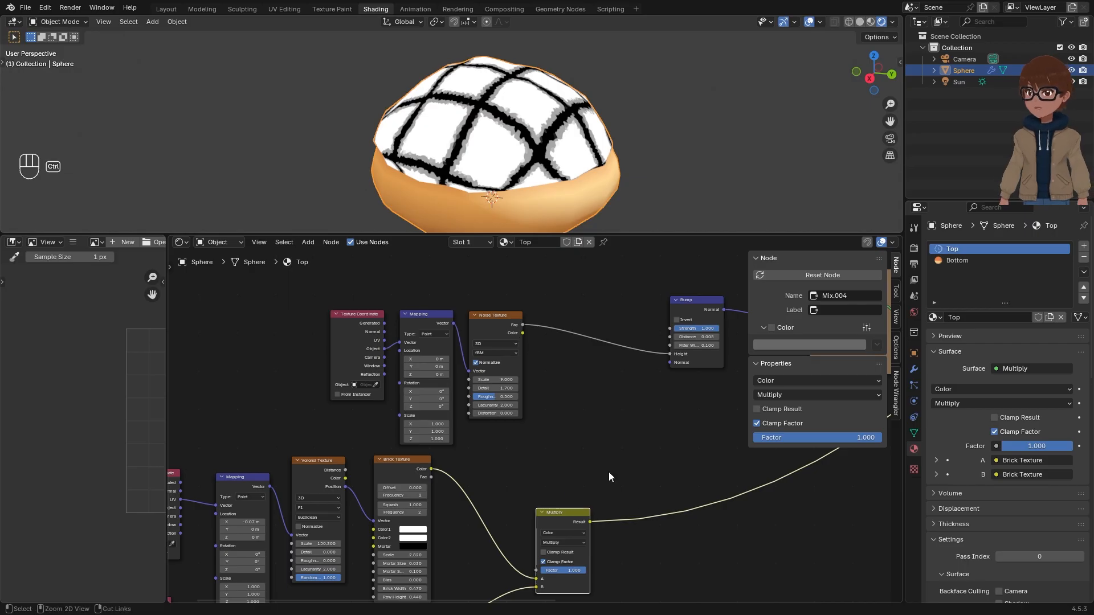
Step: Combine the Noise Texture and the duplicated Multiply output in a Mix node feeding the Bump height
right_click_drag(585, 523, 515, 325, "ctrl+shift")
left_click(623, 433)
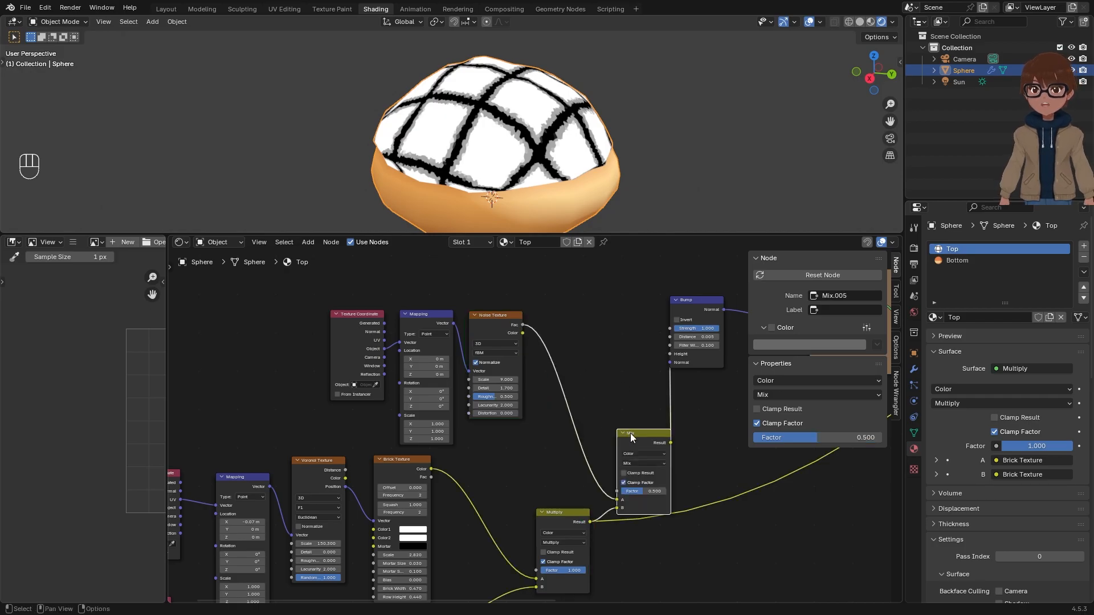
left_click_drag(630, 433, 609, 374)
scroll(566, 504, "down", 3)
scroll(565, 487, "up", 5)
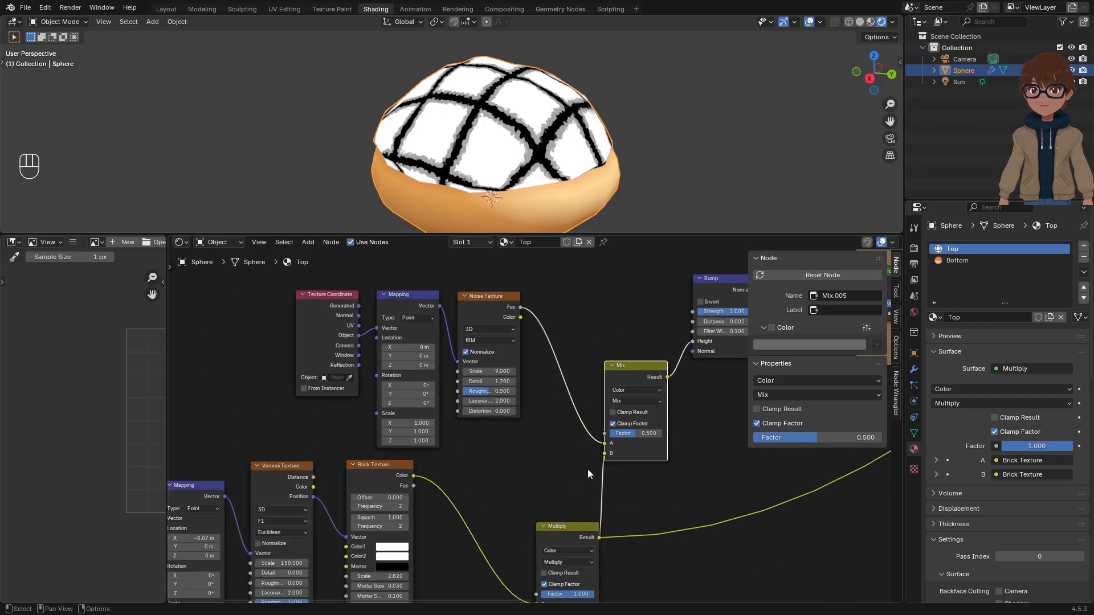
Step: Set the new Mix node to Multiply with factor 1.000 and preview its output on the bun
scroll(587, 469, "up", 1)
left_click(663, 394)
left_click(666, 442)
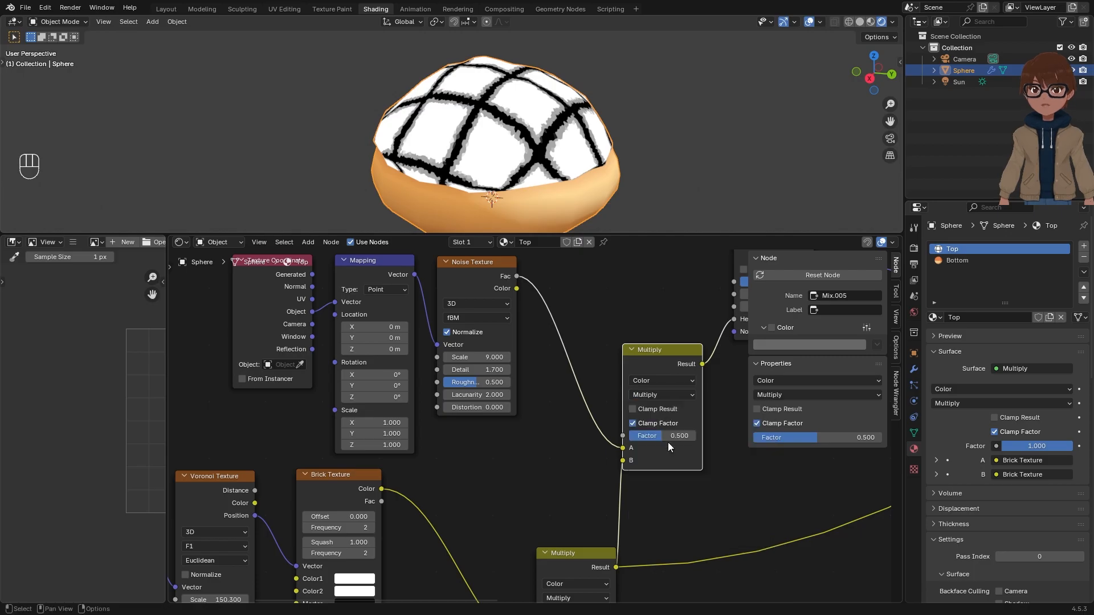
left_click_drag(671, 437, 702, 437)
middle_click_drag(672, 385, 588, 400)
left_click(583, 378, "ctrl+shift")
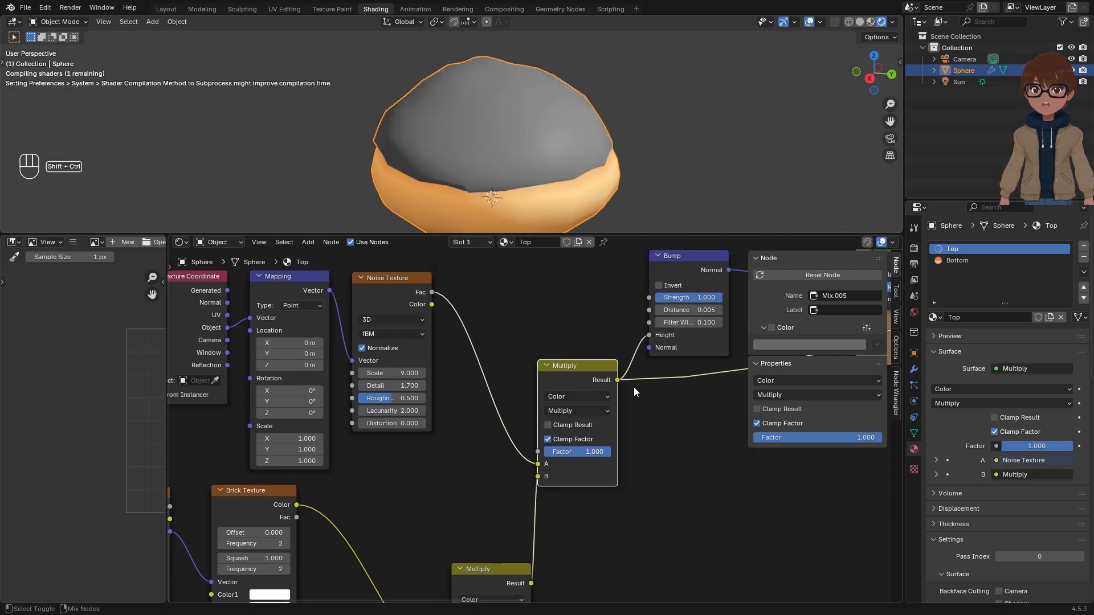
scroll(522, 573, "down", 8)
middle_click_drag(503, 522, 573, 467)
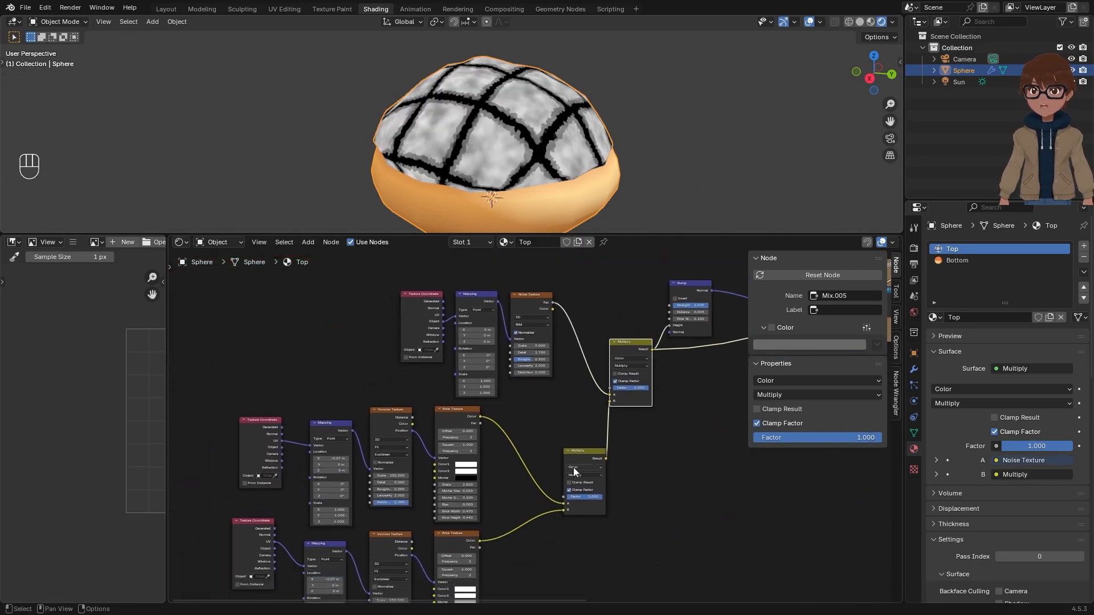
Step: Preview the Diffuse BSDF that receives the Bump normal and inspect the bun's top
mouse_move(251, 433)
left_mouse_down()
mouse_move(493, 517)
mouse_move(262, 445)
left_mouse_up()
middle_click_drag(608, 374, 514, 436)
left_click_drag(595, 347, 601, 346)
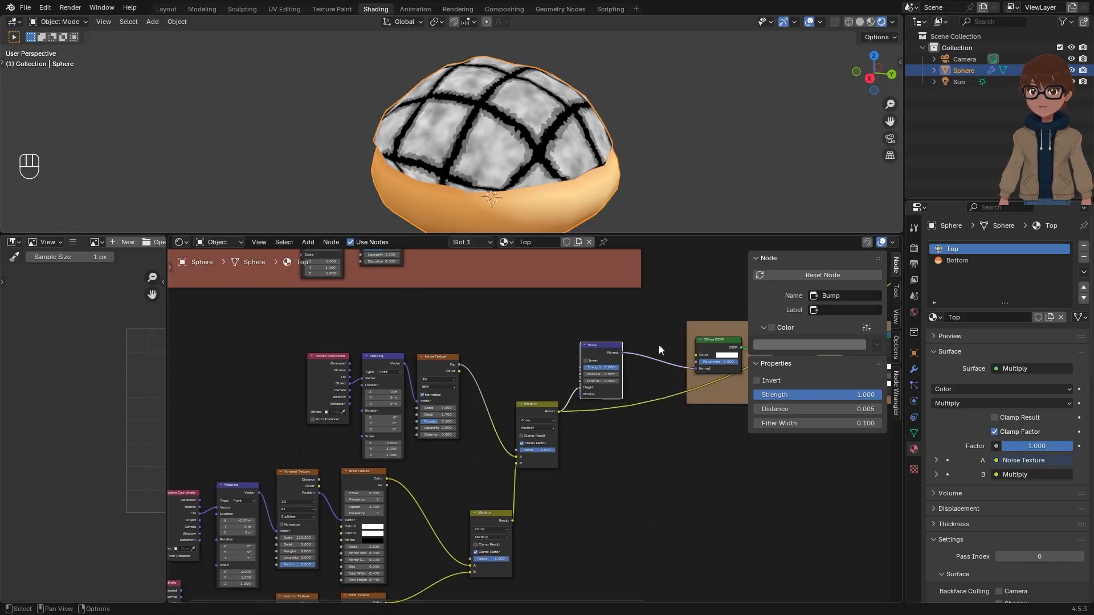
middle_click_drag(689, 340, 634, 357)
left_click(682, 357, "ctrl+shift")
scroll(632, 409, "up", 1)
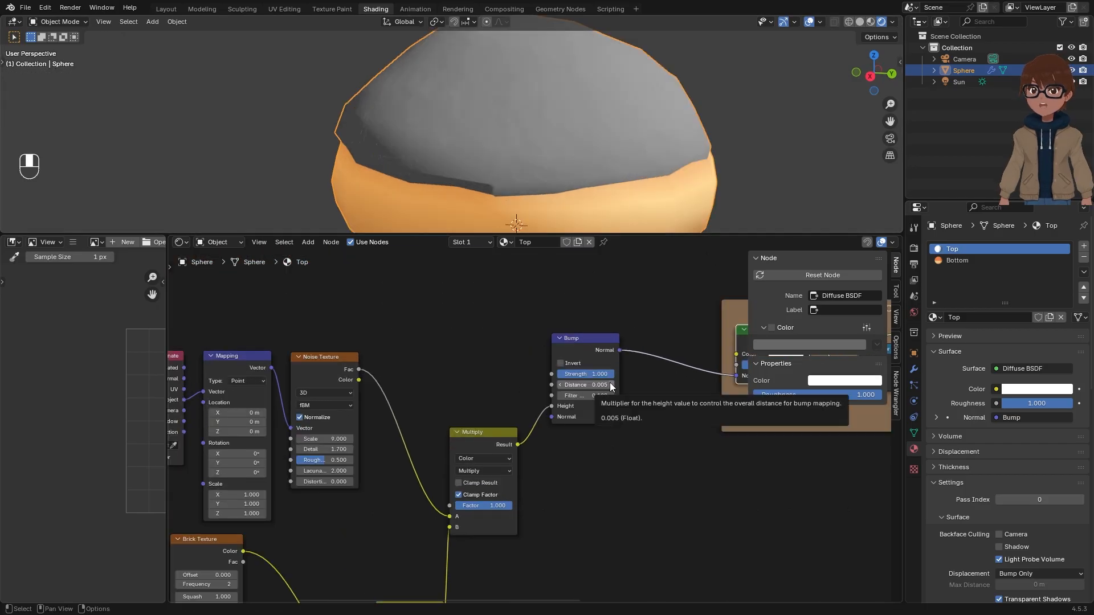
Step: Set the Bump node's distance to 0.105 and inspect the relief on the bun's top
left_click(611, 385)
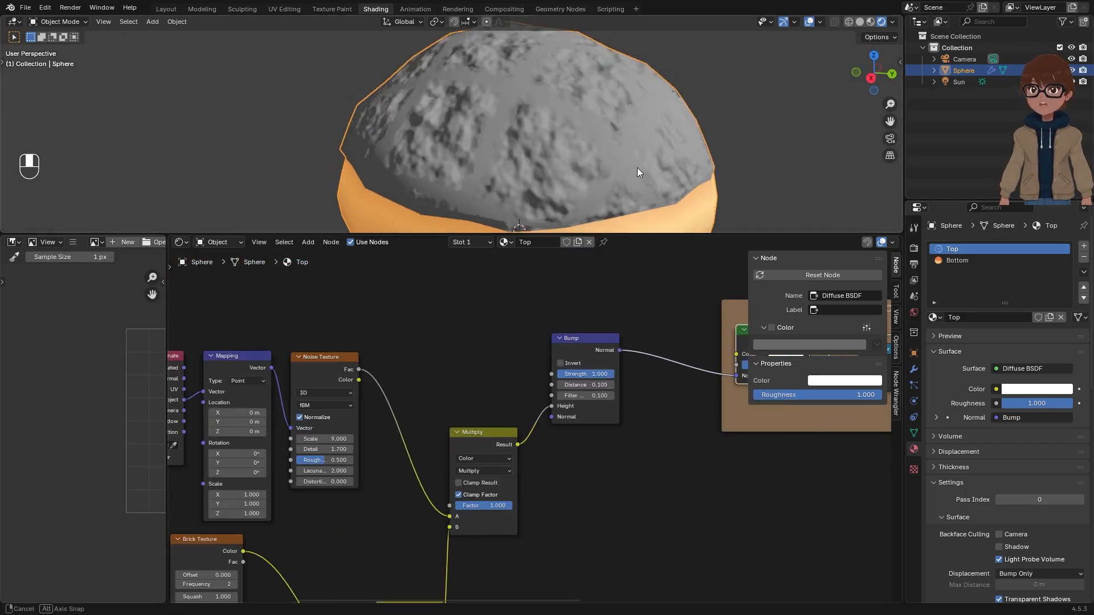
scroll(631, 197, "up", 3)
scroll(627, 196, "down", 3)
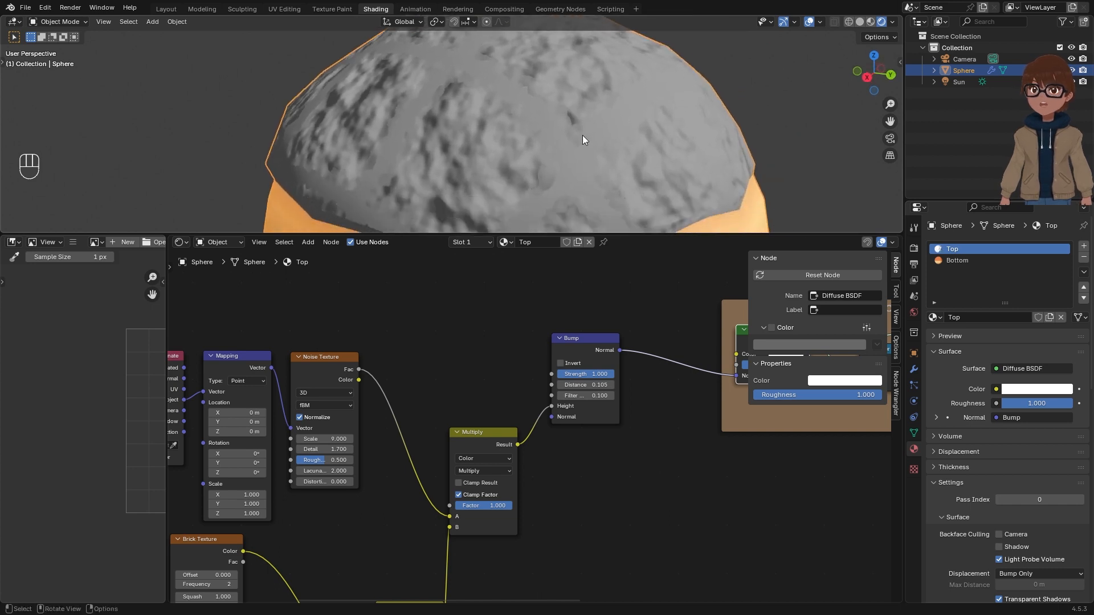
scroll(544, 185, "up", 3)
scroll(526, 169, "down", 3)
Step: Move the Texture Coordinate, Mapping and Noise Texture nodes farther from the Multiply node to free space
middle_click_drag(425, 384, 536, 301)
scroll(425, 445, "down", 1)
scroll(459, 347, "down", 2)
middle_click_drag(462, 334, 492, 373)
scroll(505, 369, "up", 1)
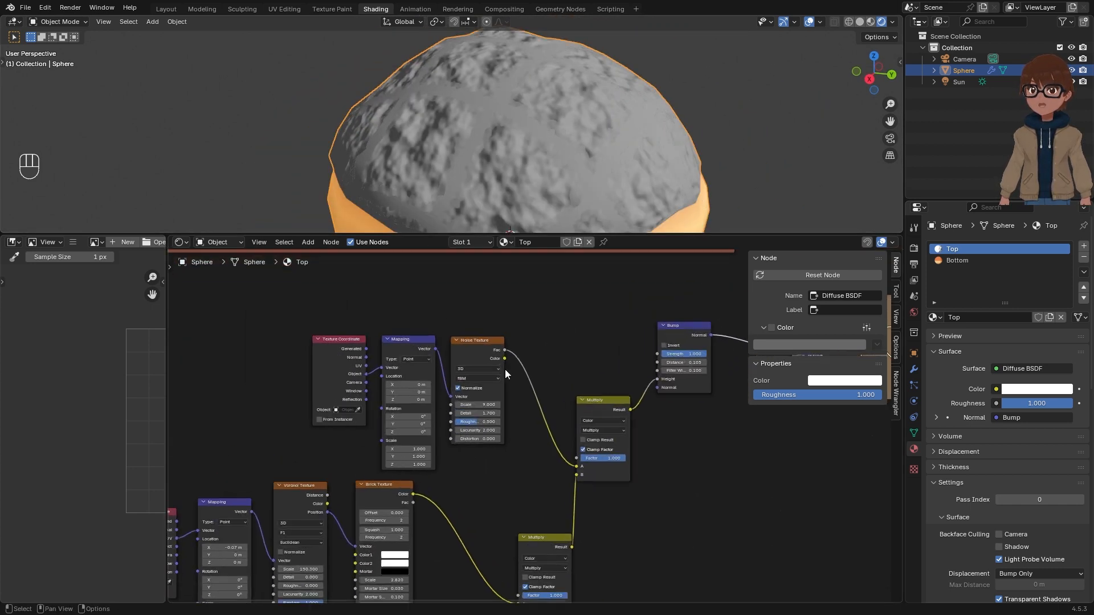
left_click_drag(299, 348, 506, 371)
key("g")
left_click(418, 374)
scroll(524, 134, "up", 4)
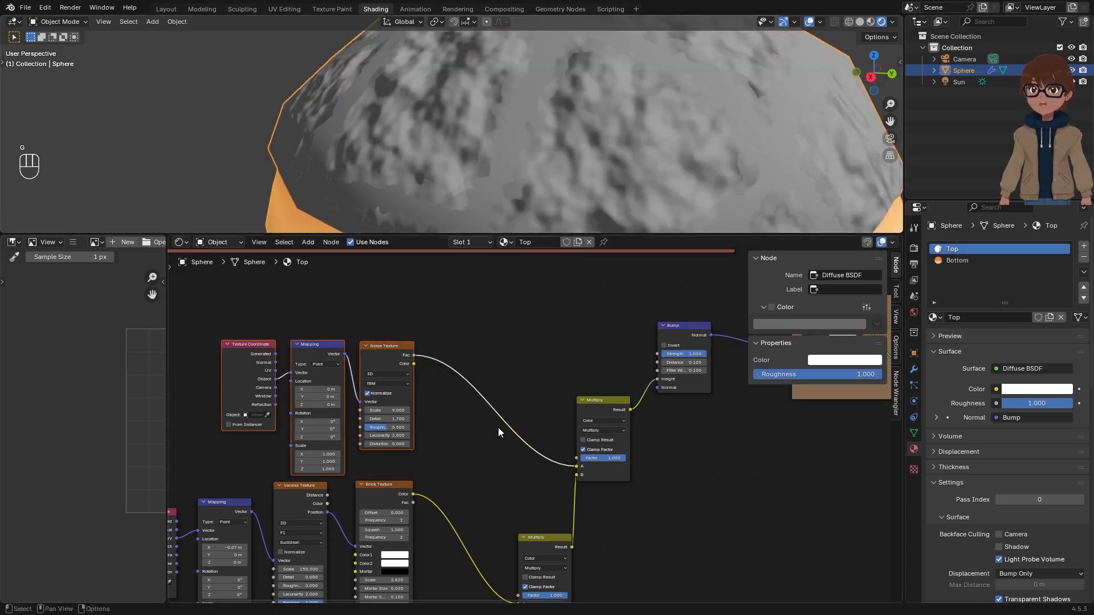
middle_click_drag(501, 434, 554, 382)
middle_click_drag(572, 341, 586, 348)
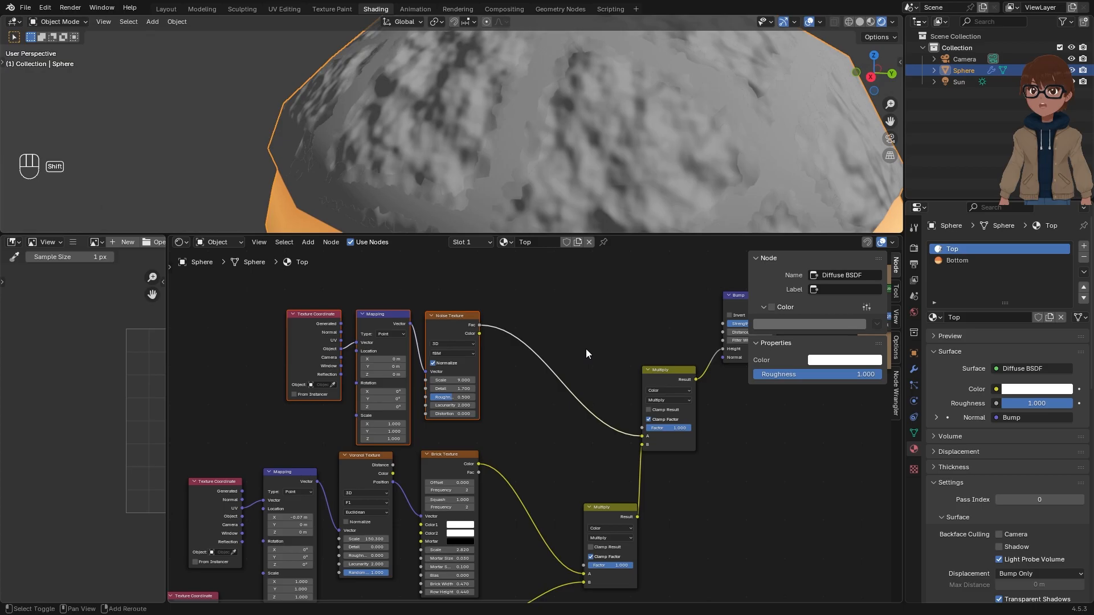
mouse_move(511, 474)
middle_mouse_down()
mouse_move(612, 382)
mouse_move(520, 470)
middle_mouse_up()
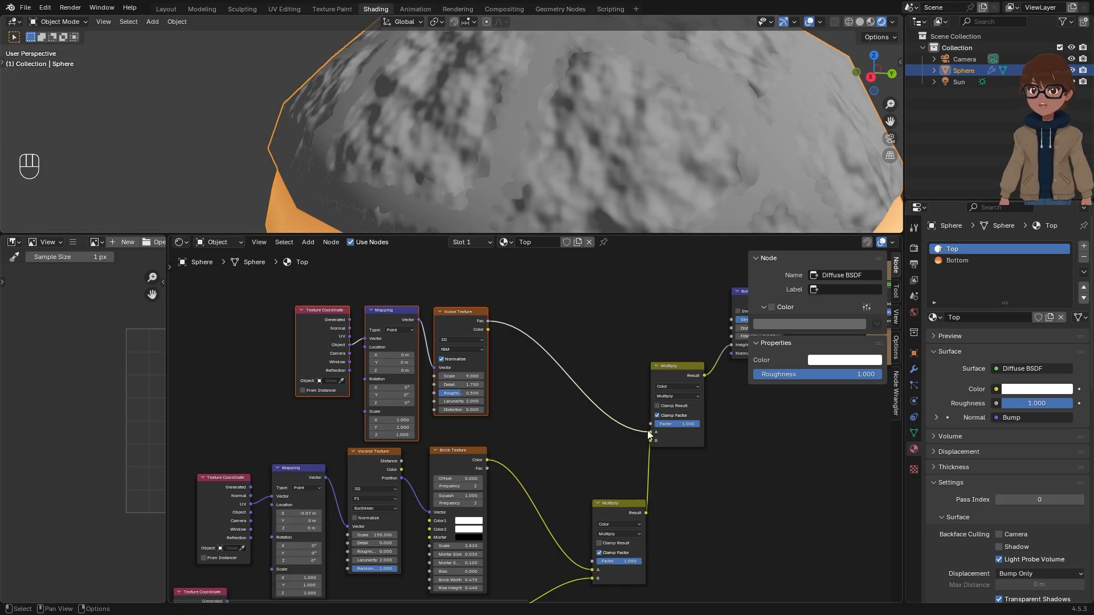
Step: Insert a Color Ramp between the bump's Noise Texture and the Multiply node
scroll(524, 365, "down", 2)
scroll(572, 410, "up", 1)
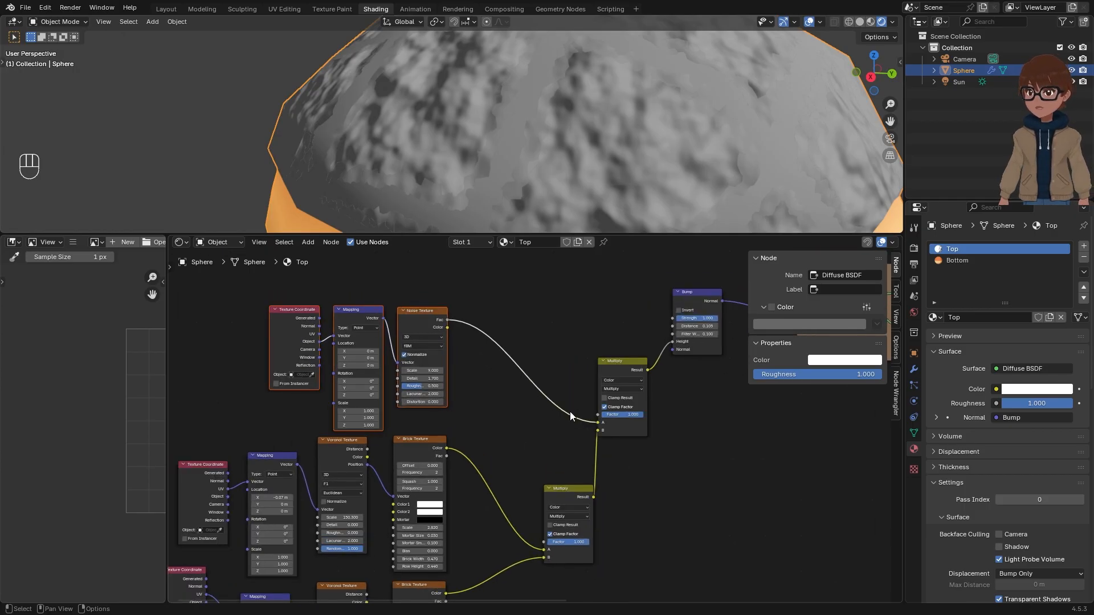
key("shift+a")
mouse_move(502, 333)
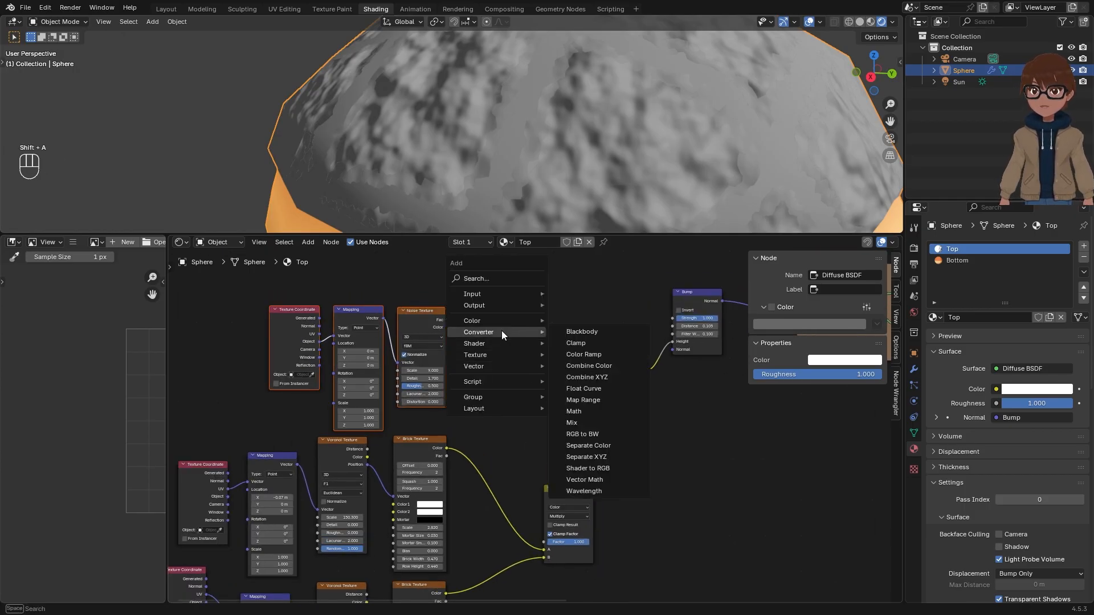
left_click(583, 355)
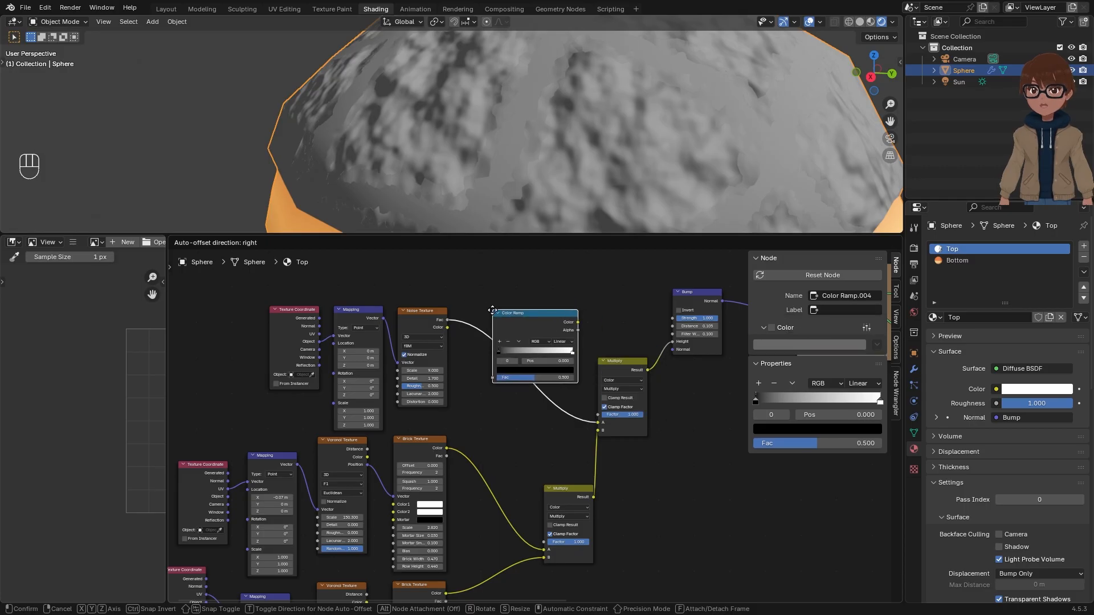
left_click(492, 310)
Step: Lighten the new Color Ramp's black stop to a medium grey
scroll(528, 321, "up", 1)
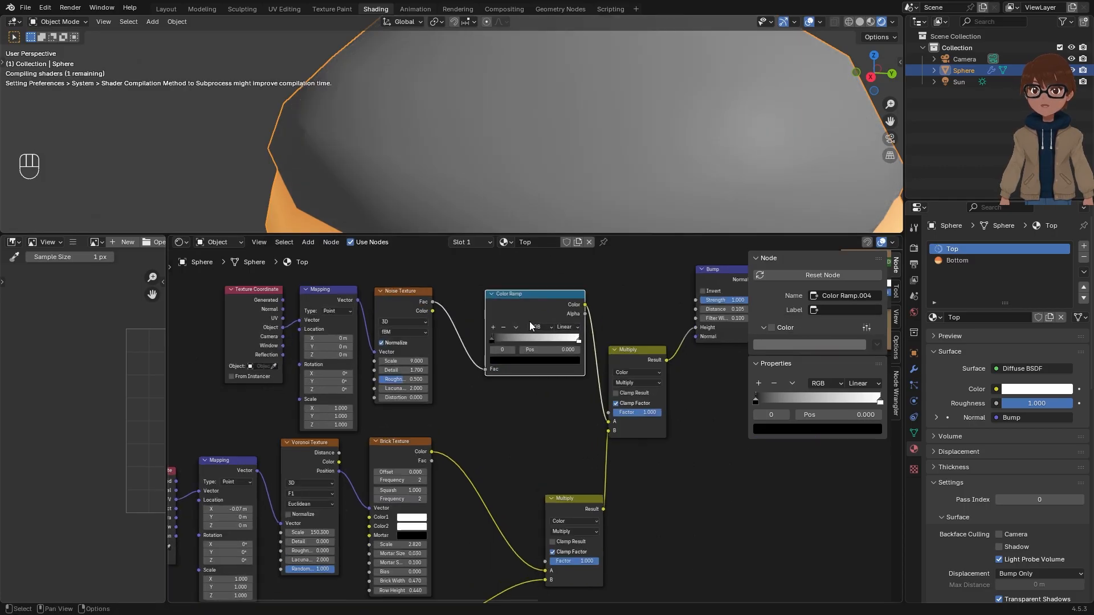
scroll(535, 354, "down", 1)
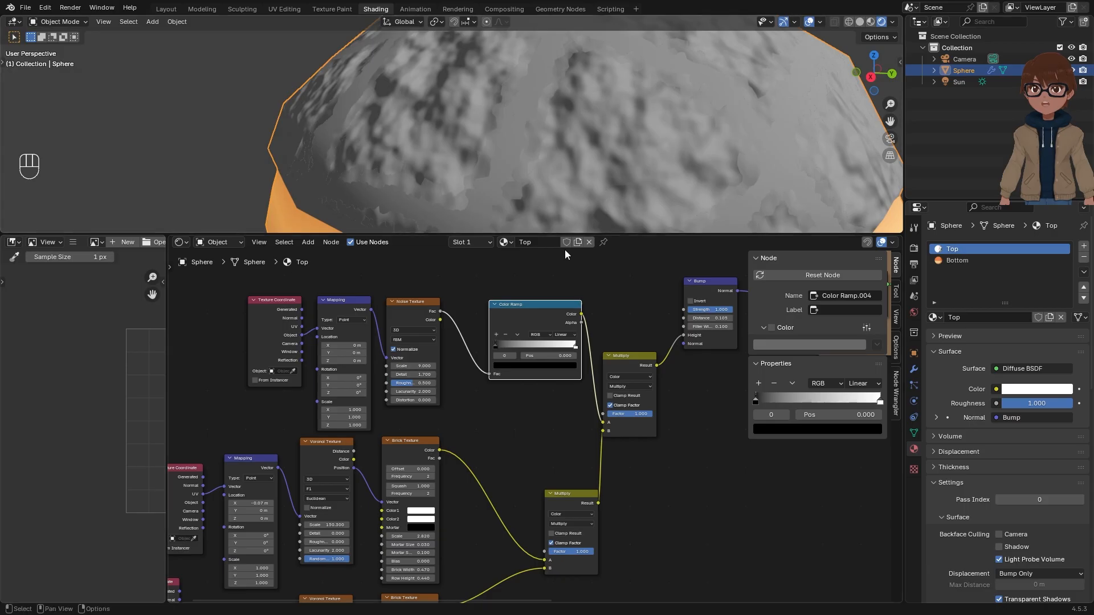
scroll(577, 172, "down", 3)
scroll(547, 351, "up", 2)
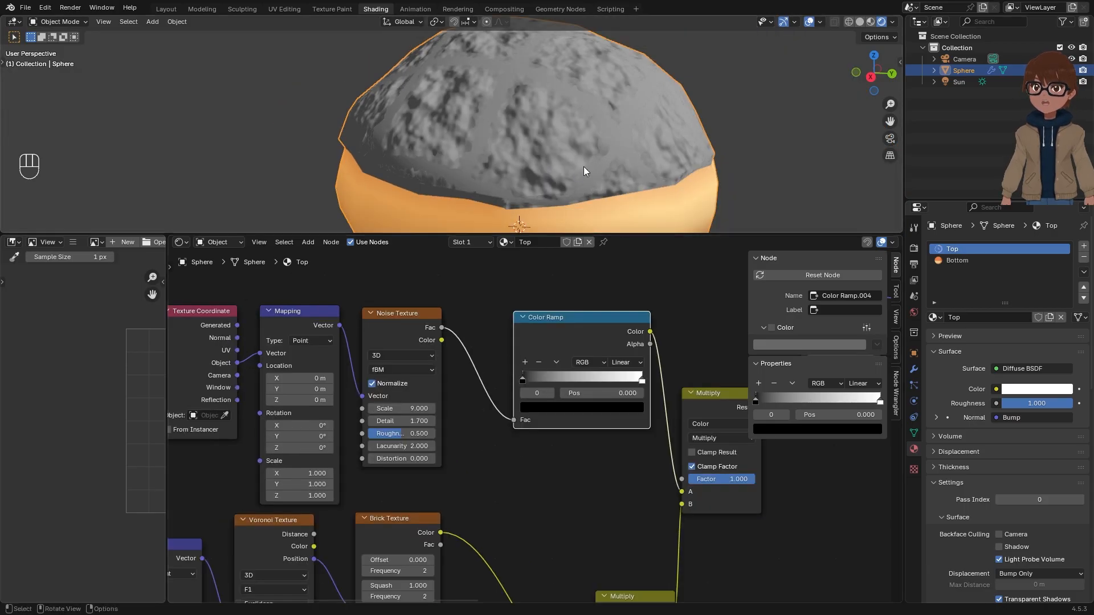
middle_click_drag(583, 167, 591, 166)
left_click(581, 409)
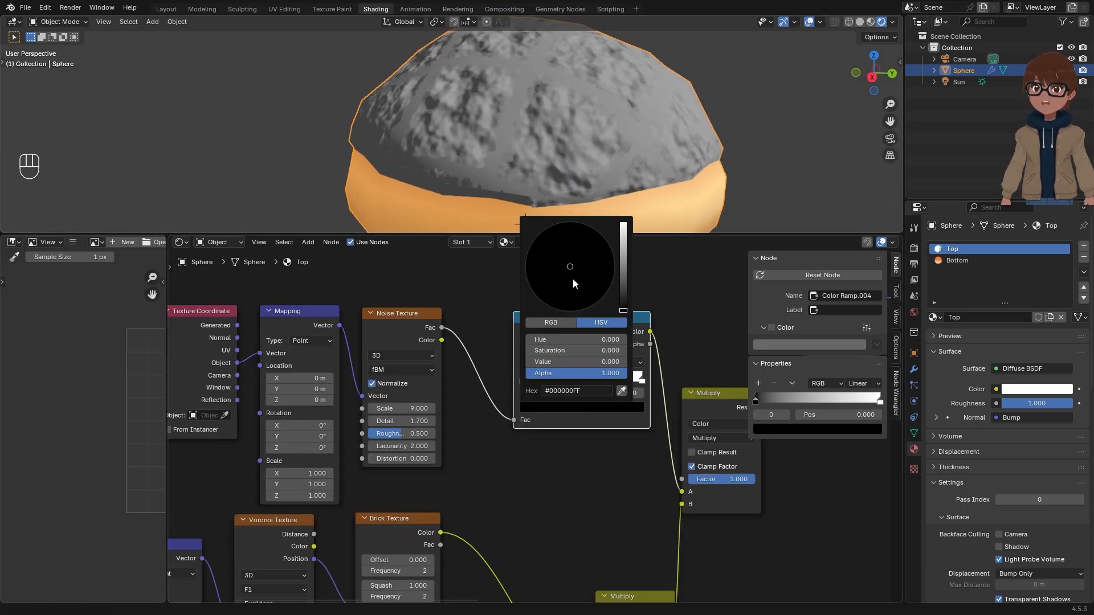
left_click_drag(623, 307, 620, 277)
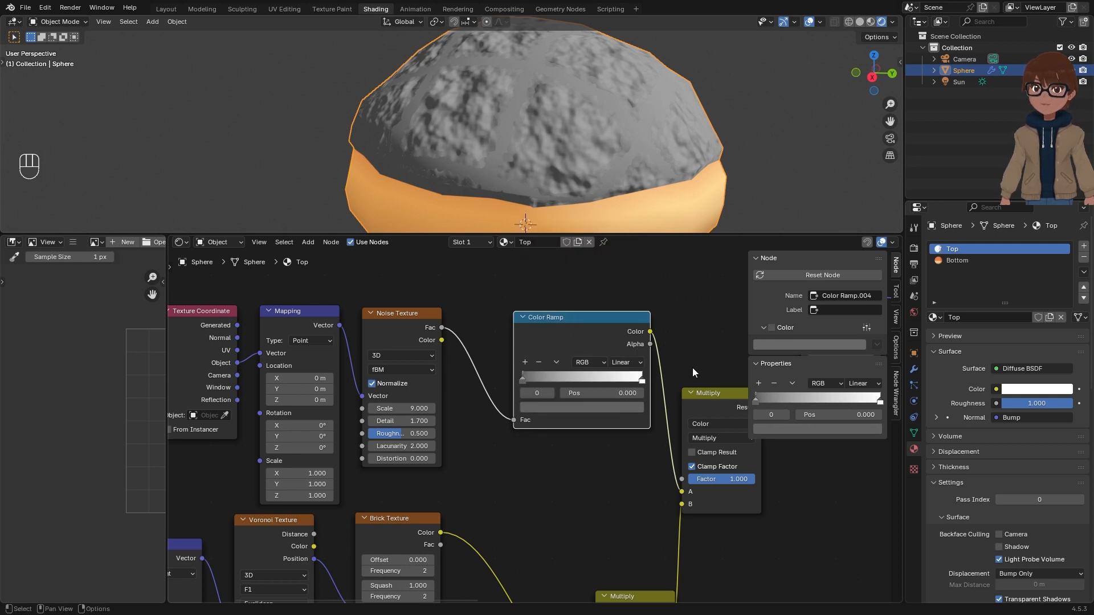
Step: Darken the white stop of the bump noise's Color Ramp to a light grey
left_click(641, 380)
left_click(626, 407)
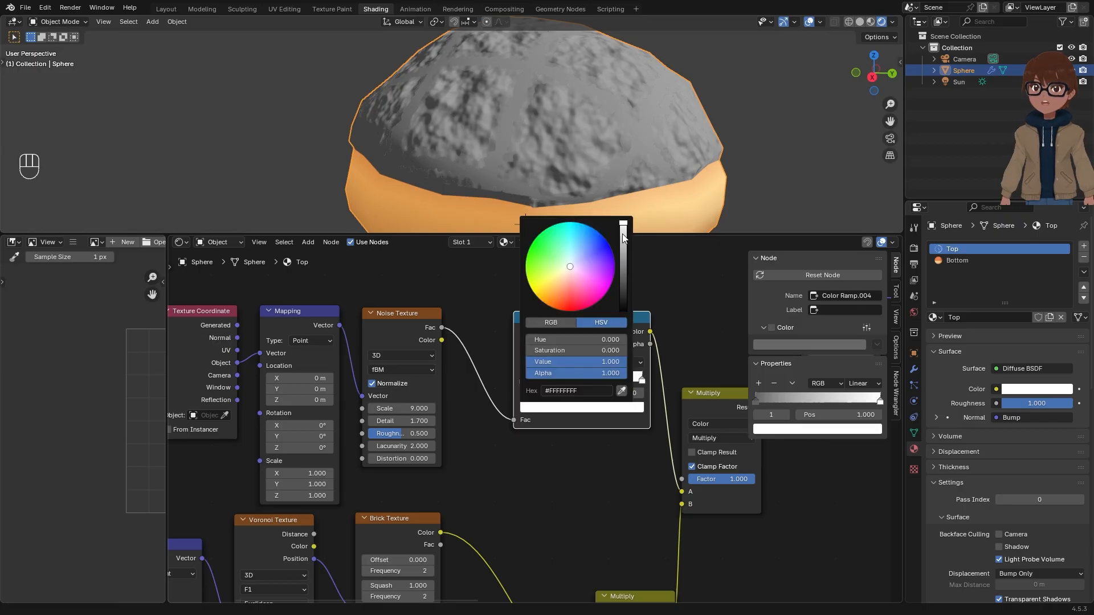
mouse_move(623, 238)
left_mouse_down()
mouse_move(623, 253)
mouse_move(623, 242)
left_mouse_up()
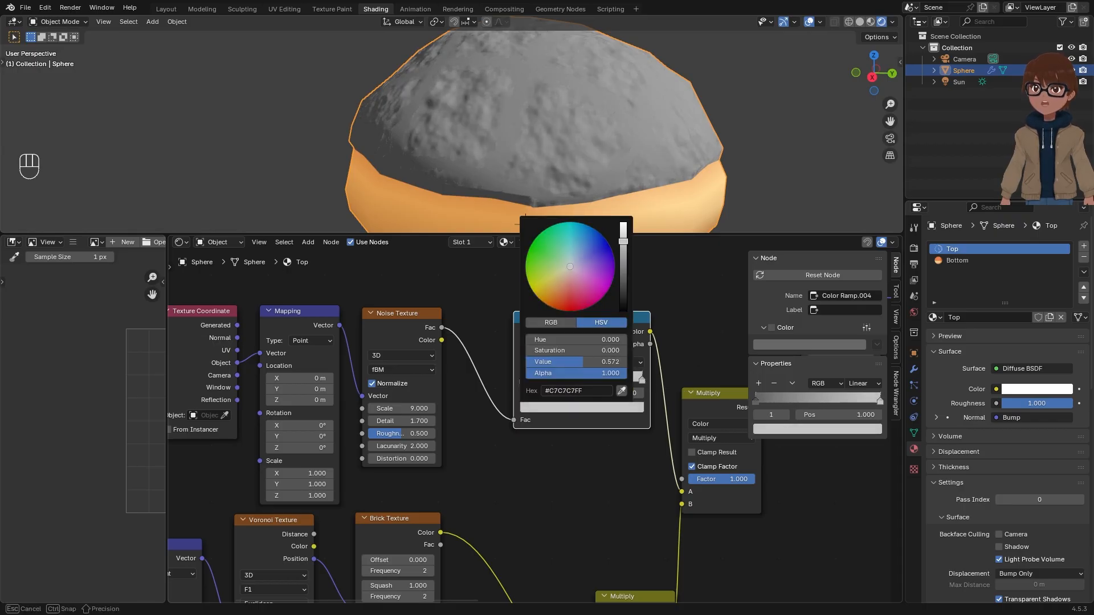
Step: Preview the Multiply node that combines the noise ramp and the cross pattern directly on the bun's top
middle_click_drag(690, 502, 611, 422)
scroll(612, 422, "down", 3)
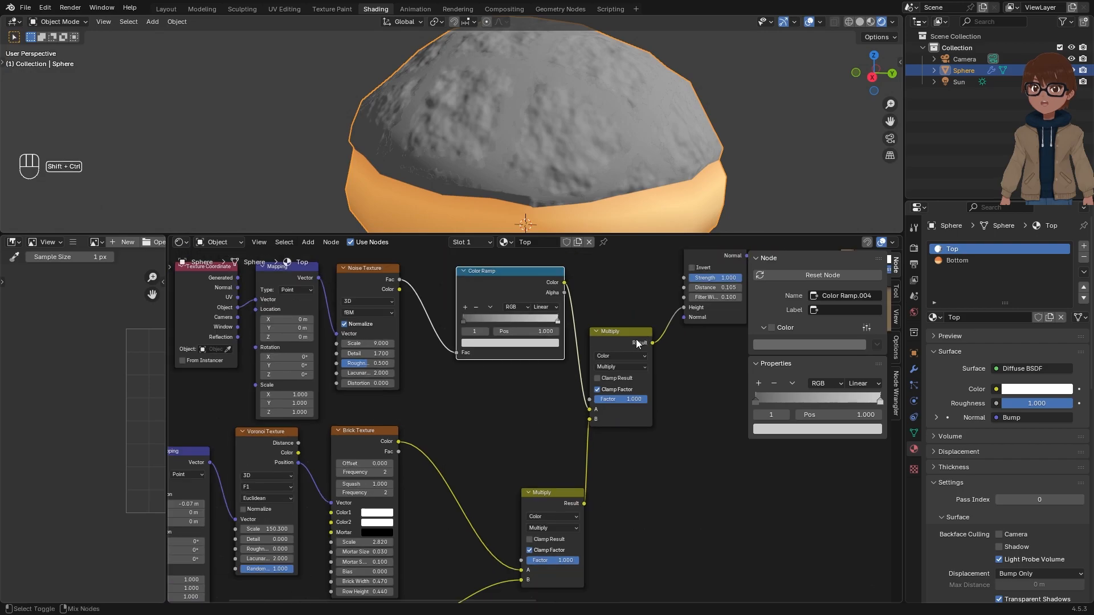
left_click(636, 340, "ctrl+shift")
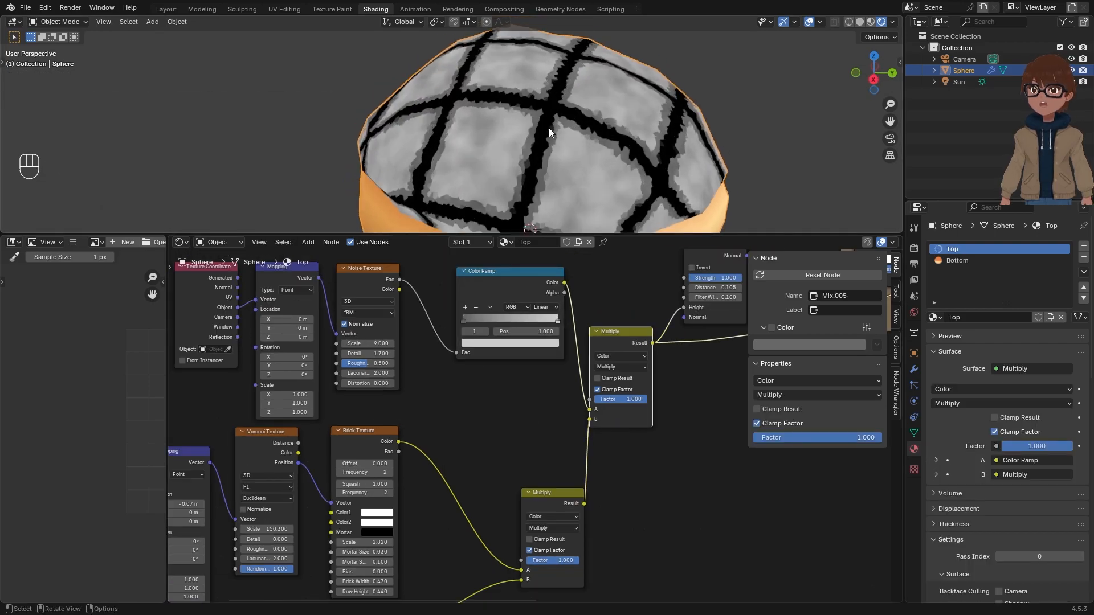
scroll(592, 346, "down", 3)
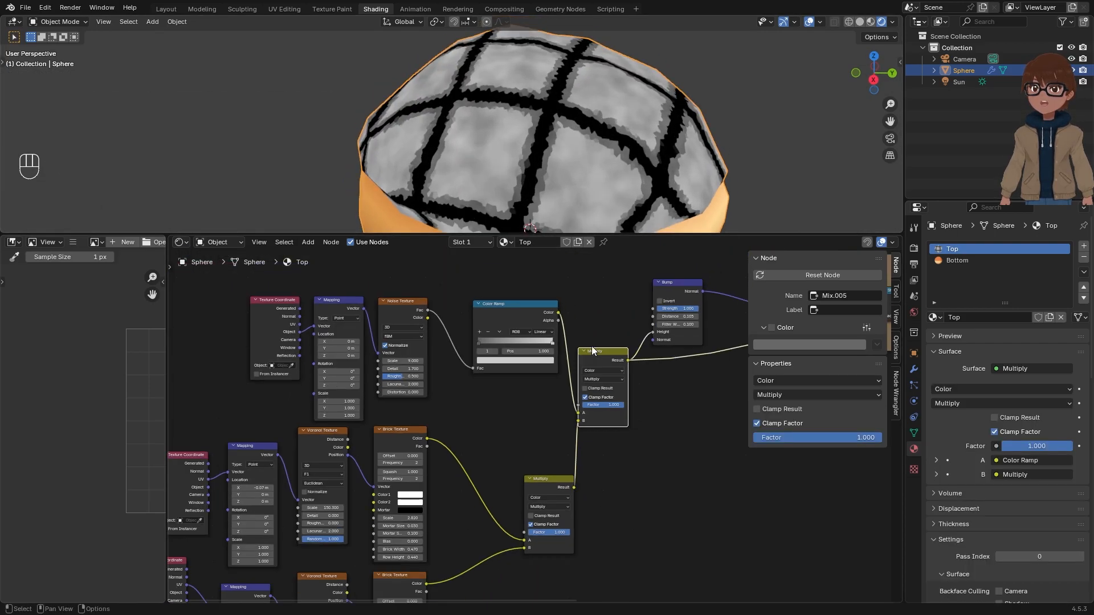
Step: Reconnect the final Multiply node, which mixes the colours with the cel shading, to the material output
middle_click_drag(591, 347, 533, 353)
scroll(533, 353, "down", 2)
scroll(547, 365, "up", 2)
scroll(579, 346, "down", 1)
middle_click_drag(679, 291, 593, 333)
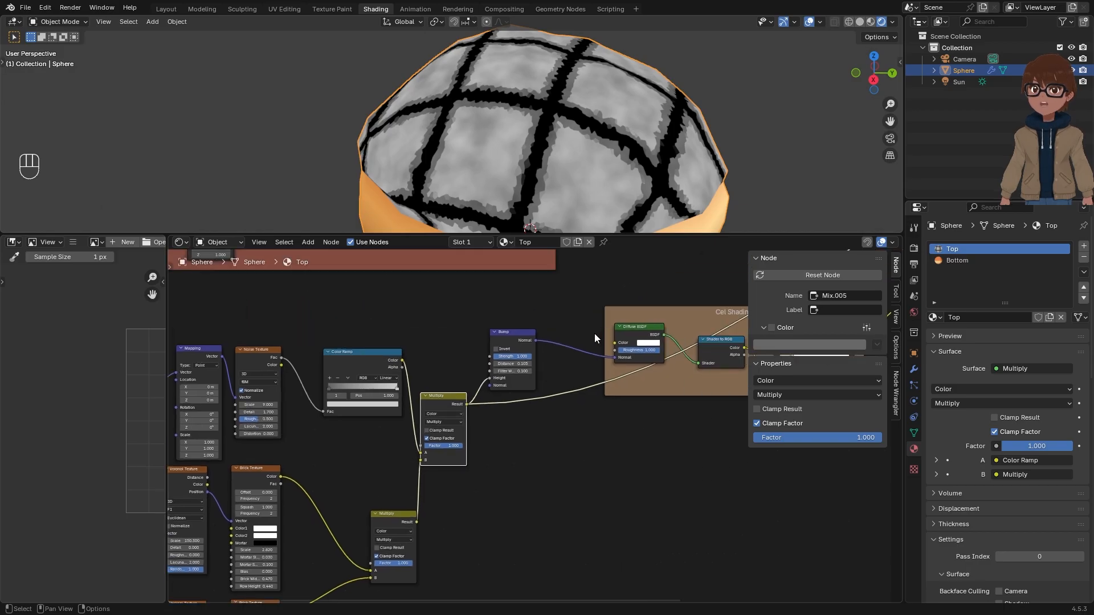
scroll(594, 332, "down", 7)
middle_click_drag(648, 270, 456, 356)
scroll(569, 331, "up", 2)
left_click(628, 303, "ctrl+shift")
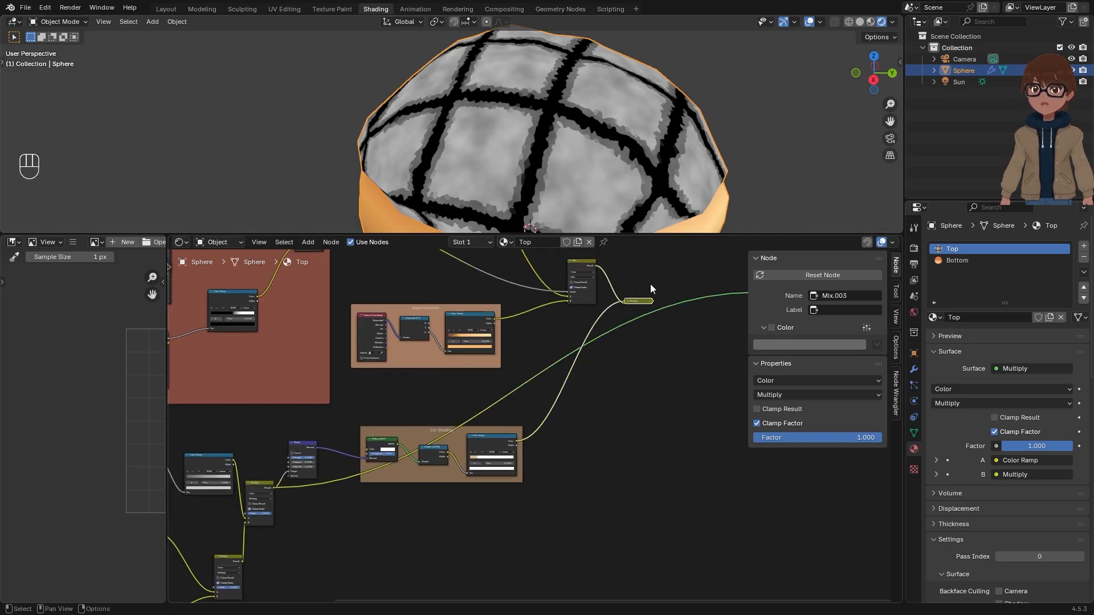
left_click(628, 301)
left_click(635, 306, "ctrl+shift")
Step: Enlarge the 3D viewport so the whole bun can be inspected above the node tree
scroll(655, 316, "down", 5)
middle_click_drag(655, 316, 614, 361)
scroll(613, 354, "down", 2)
middle_click_drag(618, 223, 622, 201)
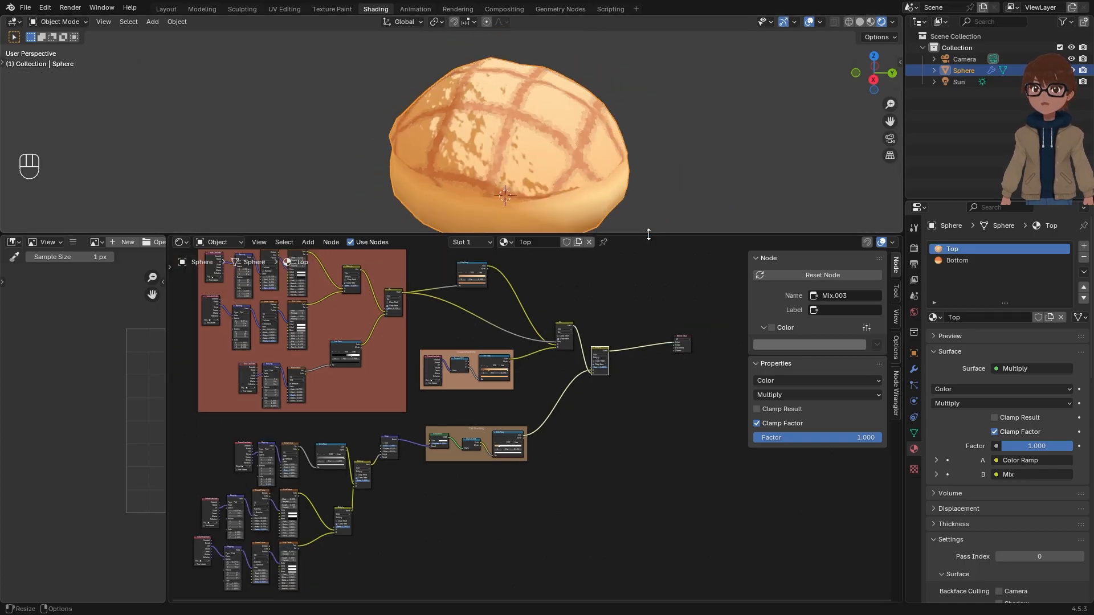
left_click_drag(649, 234, 655, 341)
mouse_move(647, 268)
middle_mouse_down()
mouse_move(642, 255)
mouse_move(655, 264)
middle_mouse_up()
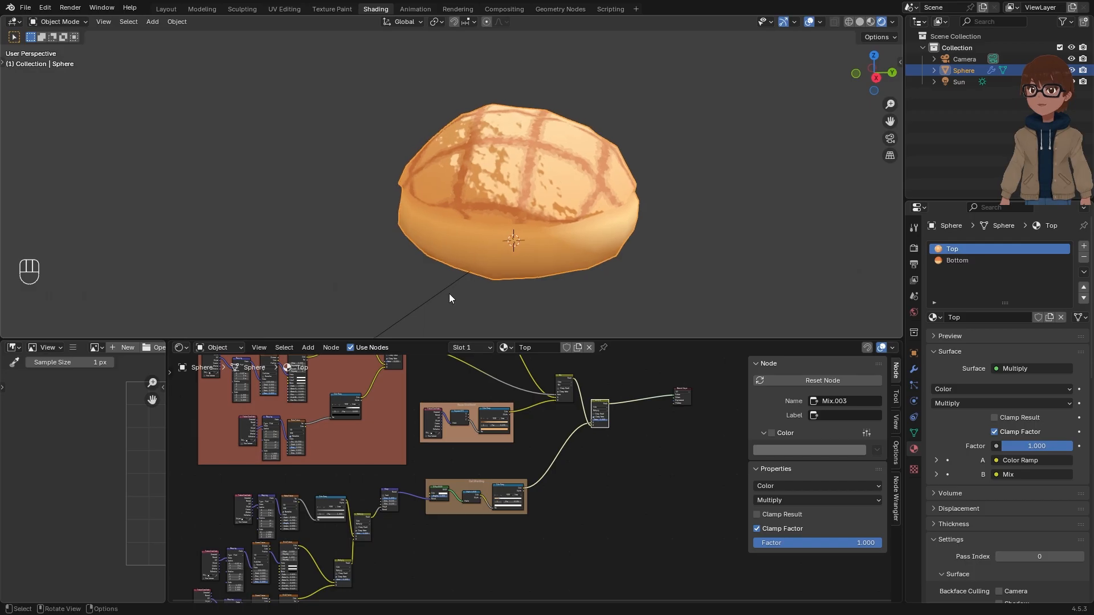
Step: Rotate the bun about the global Z axis and inspect the cel shading on its surface
key("r")
key("z")
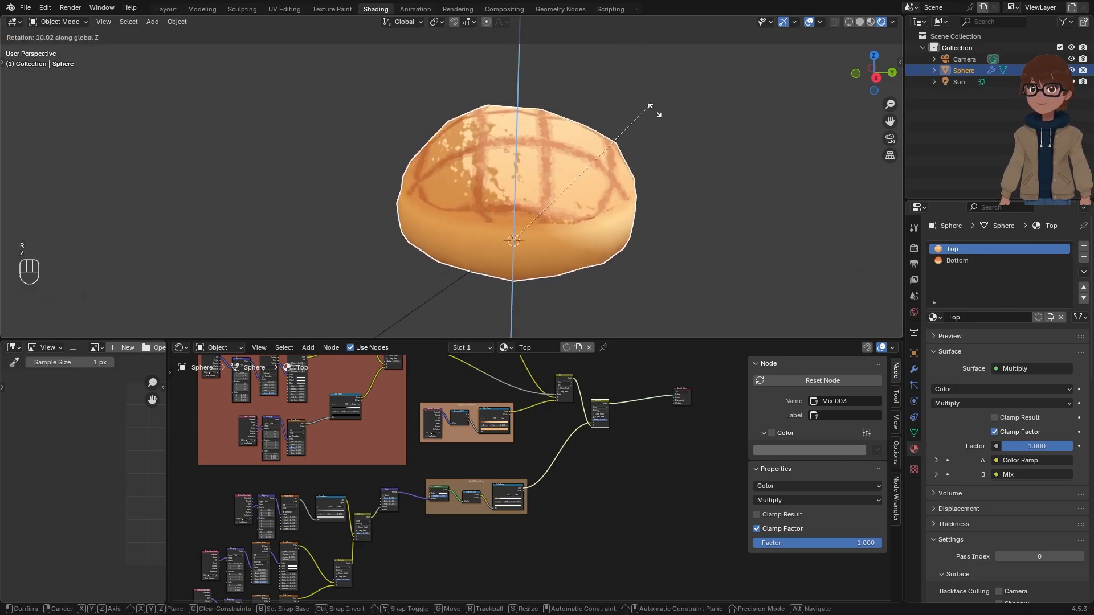
left_click(671, 163)
scroll(638, 155, "up", 3)
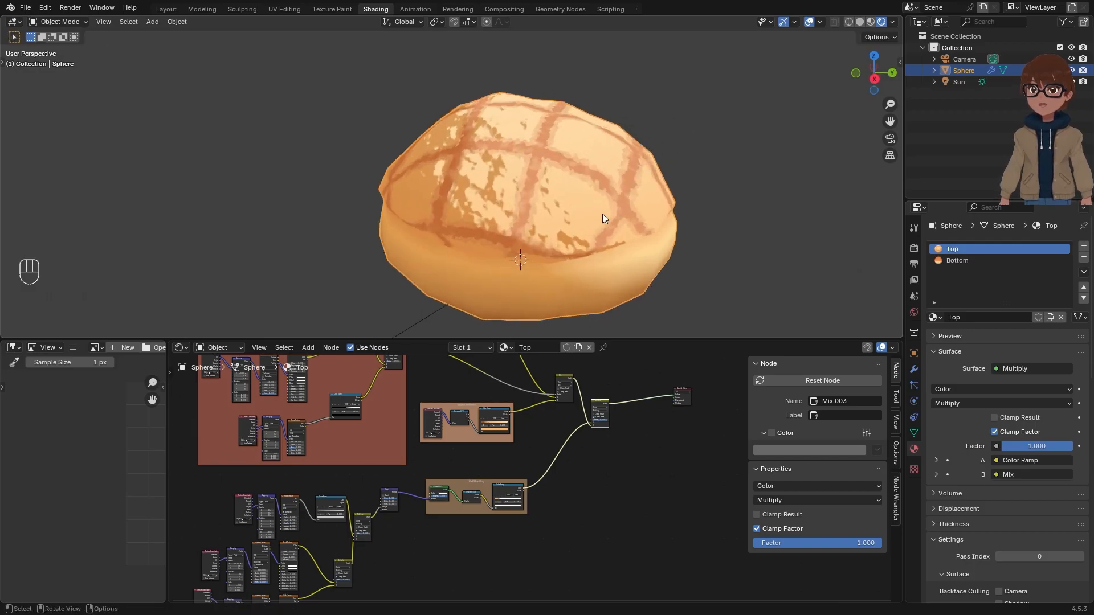
Step: Reduce the Bump node's strength, and turn the bun about the global Z axis to check the softened relief
mouse_move(470, 501)
middle_mouse_down()
mouse_move(557, 391)
mouse_move(545, 443)
middle_mouse_up()
scroll(544, 443, "up", 7)
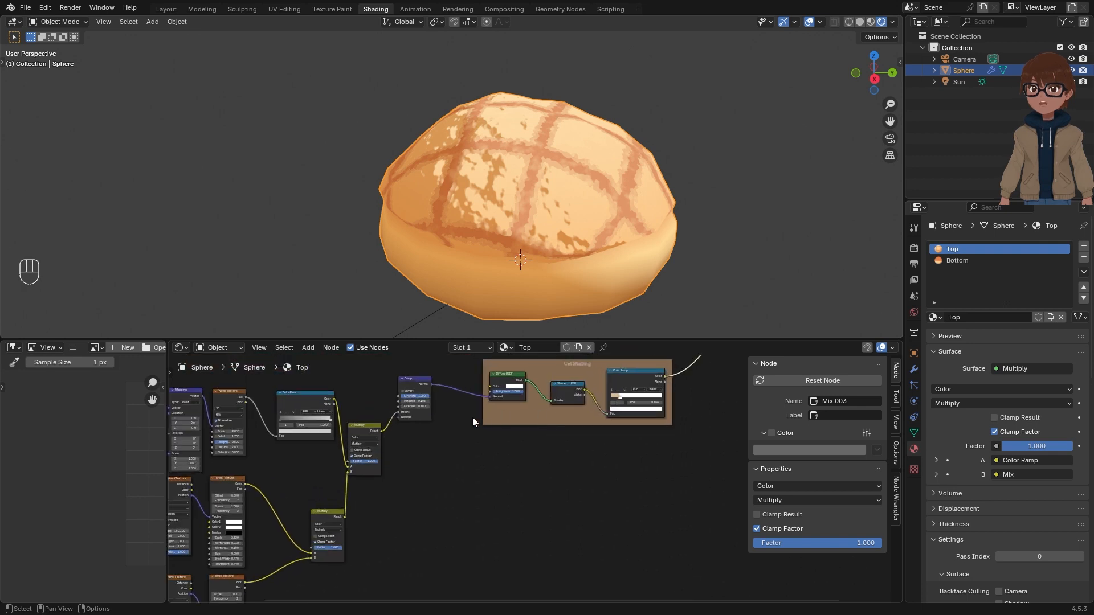
middle_click_drag(473, 417, 559, 455)
scroll(559, 457, "up", 4)
scroll(498, 409, "up", 4)
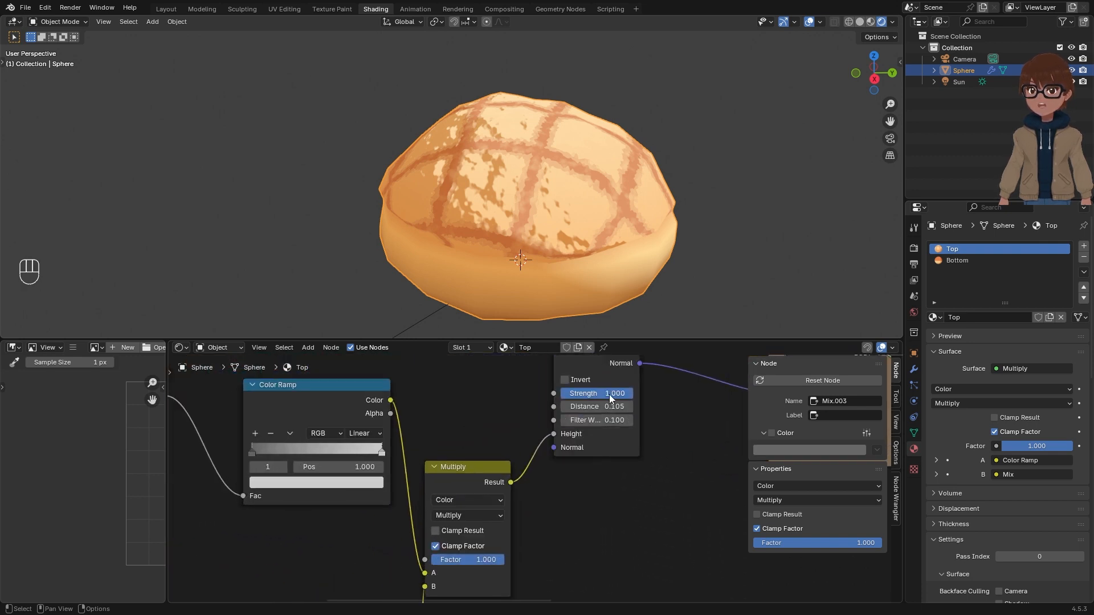
left_click_drag(609, 394, 567, 394)
key("r")
key("z")
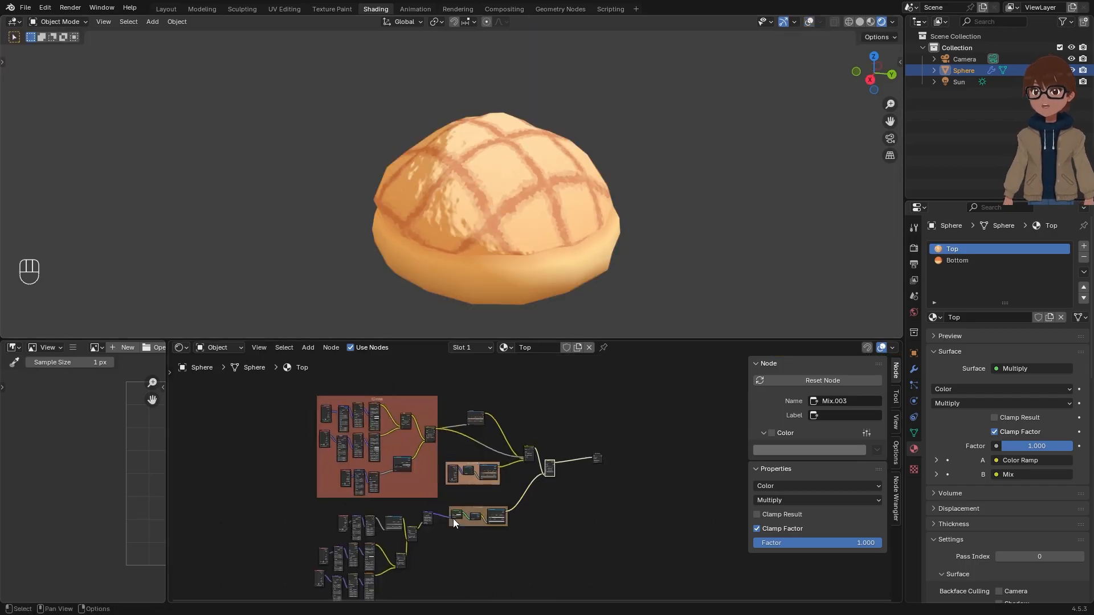
Step: Enclose the unframed node cluster feeding the lower shading frame in a frame labelled Bump with a muted pink colour
scroll(450, 523, "up", 2)
scroll(488, 511, "up", 4)
middle_click_drag(427, 544, 593, 428)
scroll(586, 427, "up", 3)
middle_click_drag(390, 402, 394, 438)
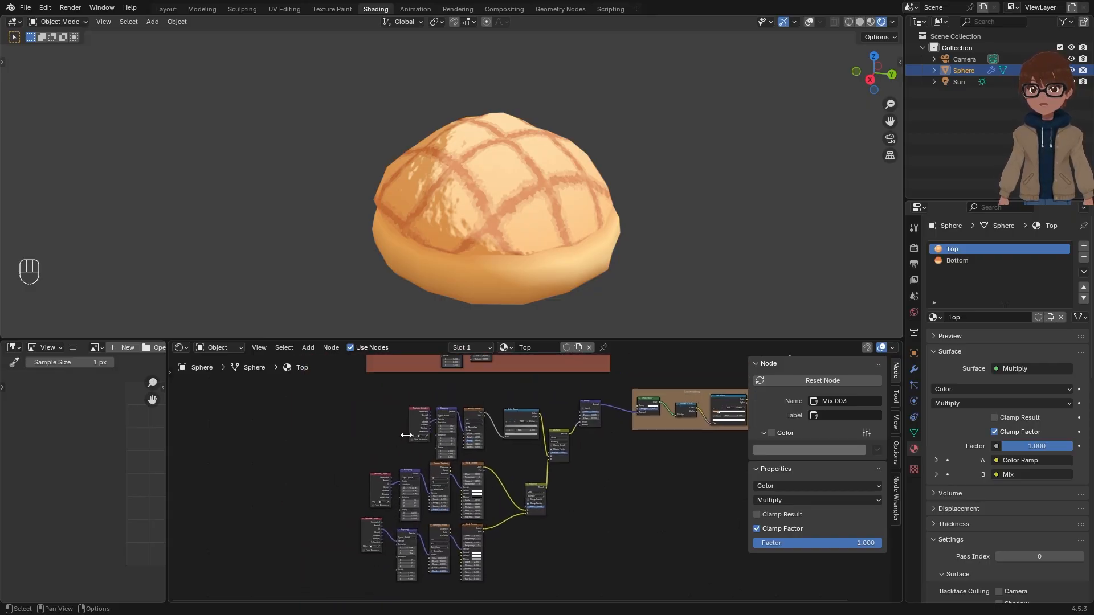
left_click_drag(324, 411, 618, 573)
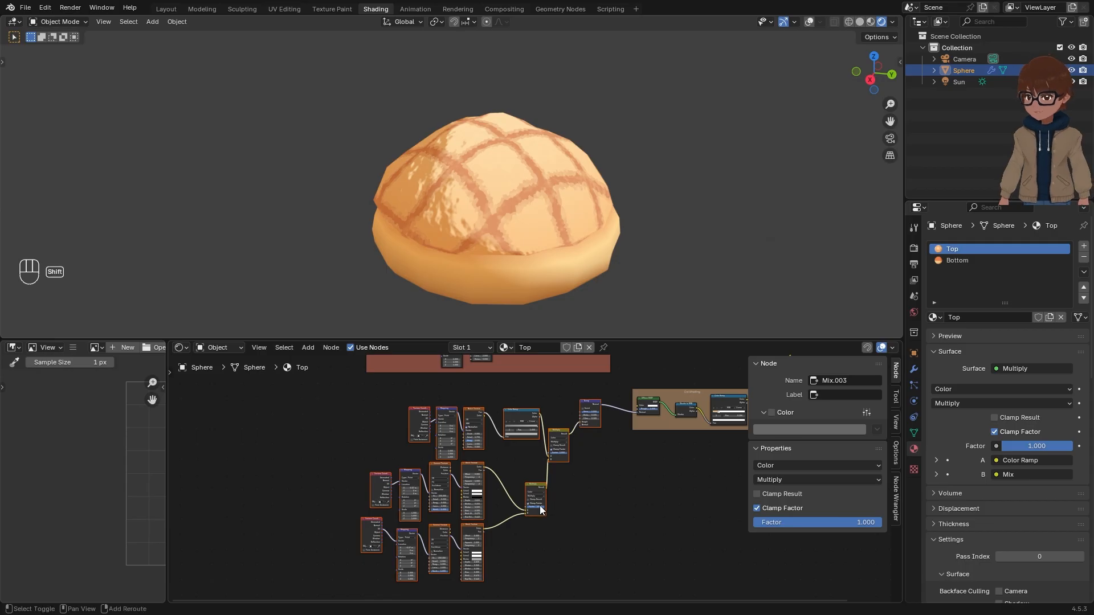
key("shift+p")
left_click(830, 415)
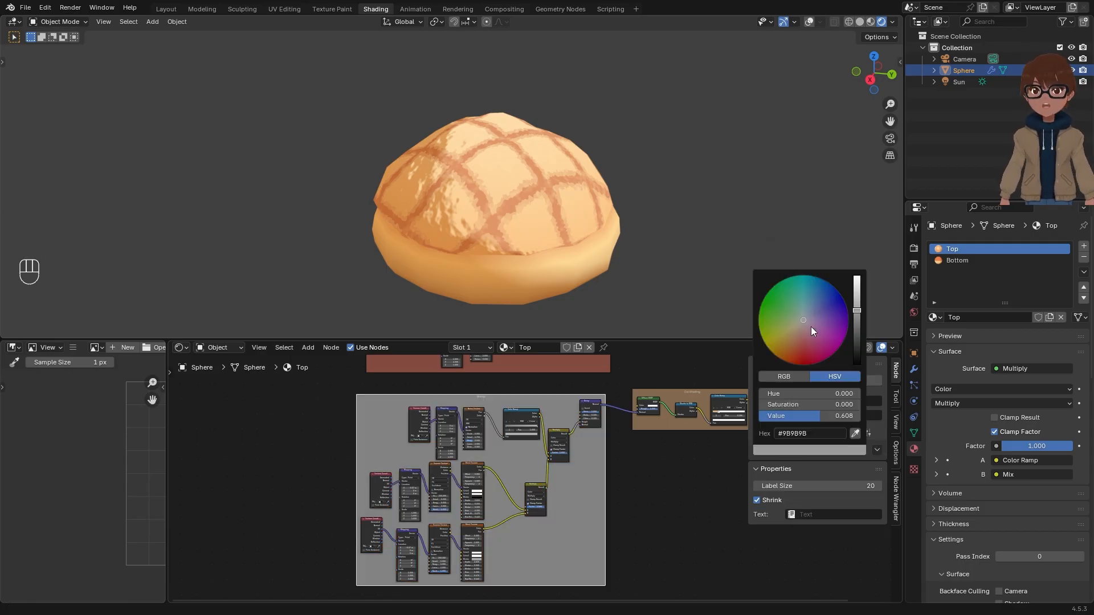
left_click(813, 332)
scroll(512, 496, "down", 3)
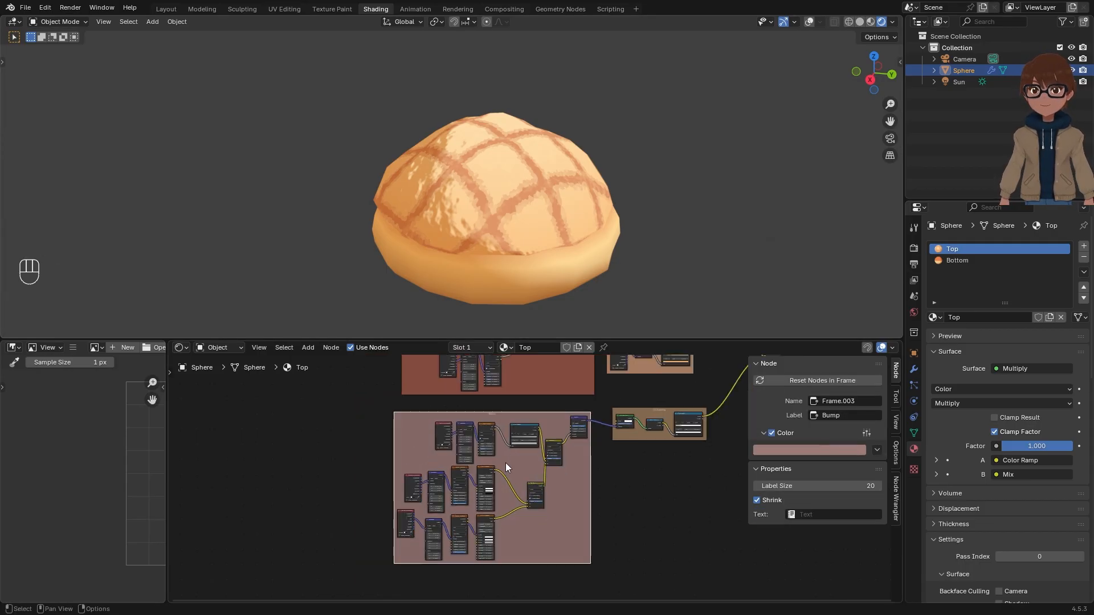
Step: Set the Scale of the upper Brick Texture in the red frame to 2.760
middle_click_drag(672, 402, 606, 470)
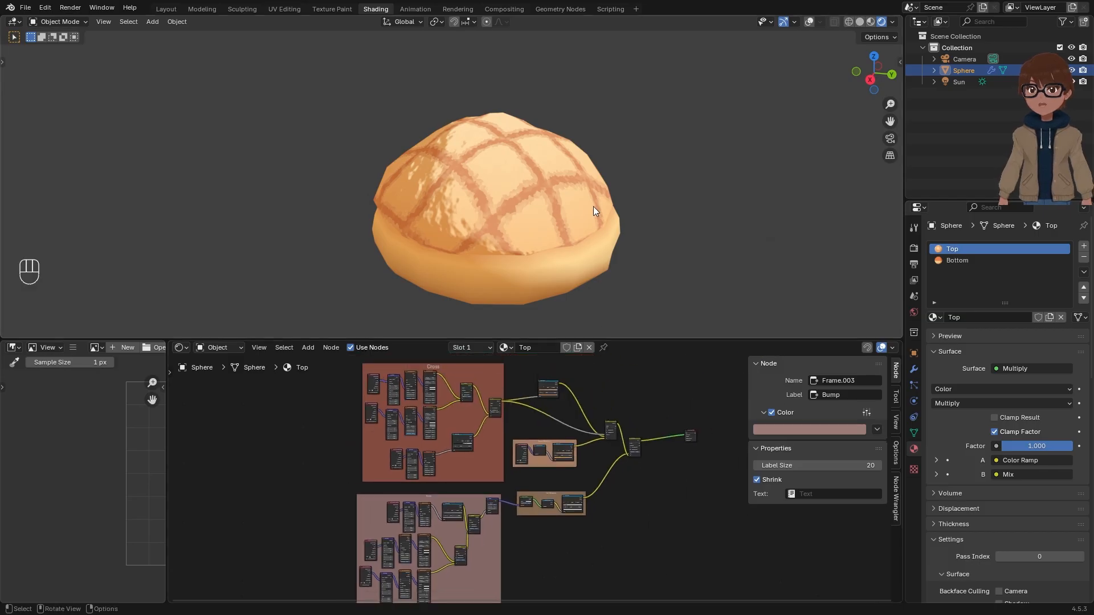
middle_click_drag(593, 206, 682, 223)
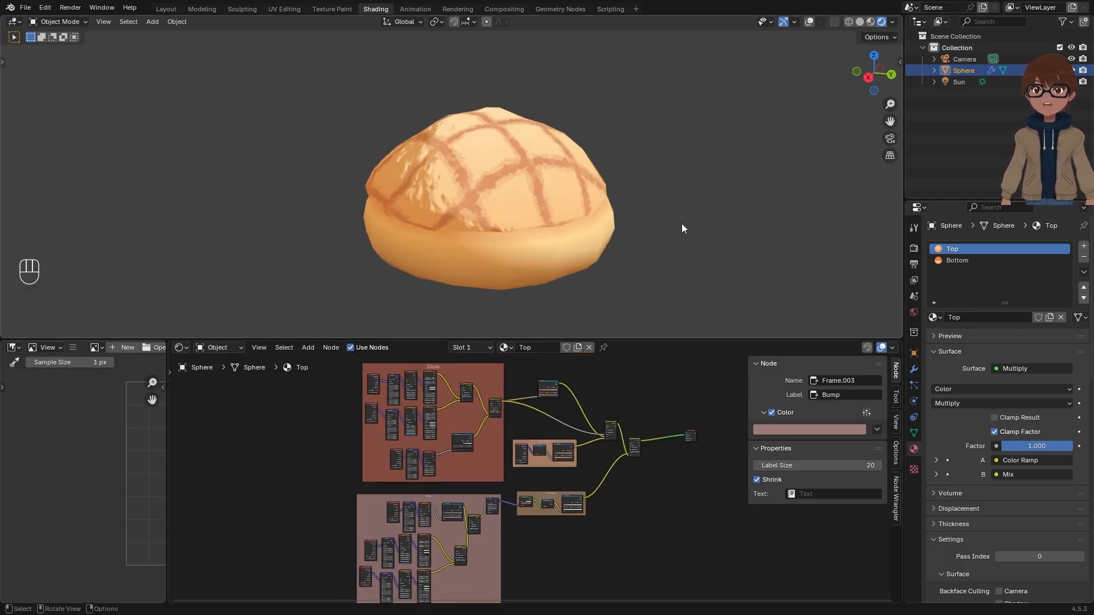
mouse_move(660, 341)
left_mouse_down()
mouse_move(664, 358)
mouse_move(651, 324)
left_mouse_up()
scroll(638, 232, "up", 1)
scroll(573, 384, "down", 1)
middle_click_drag(635, 232, 616, 244)
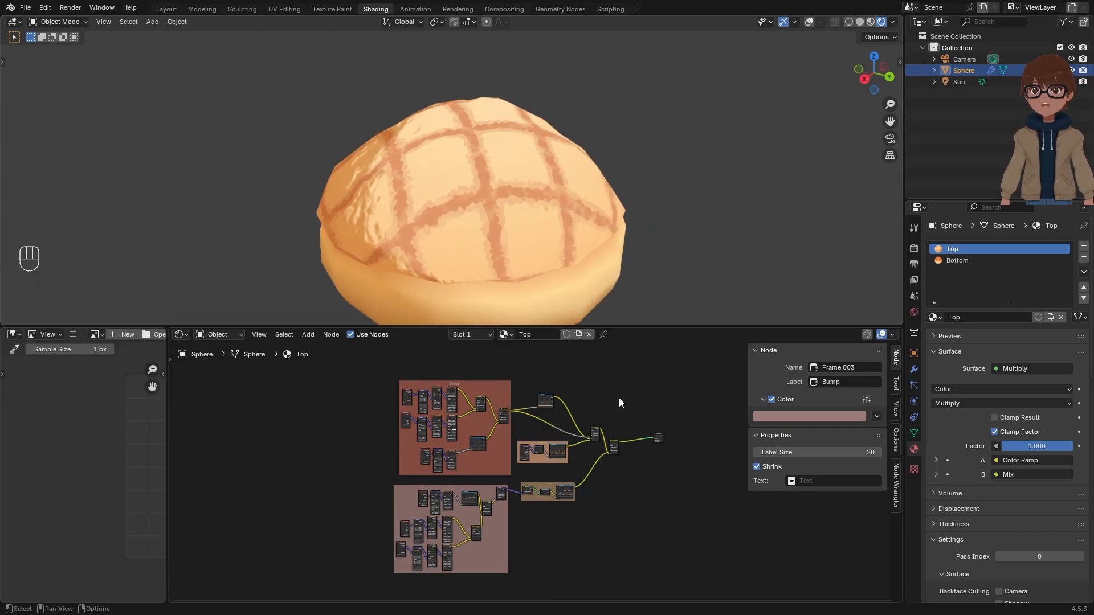
scroll(617, 402, "up", 8)
middle_click_drag(628, 354, 618, 408)
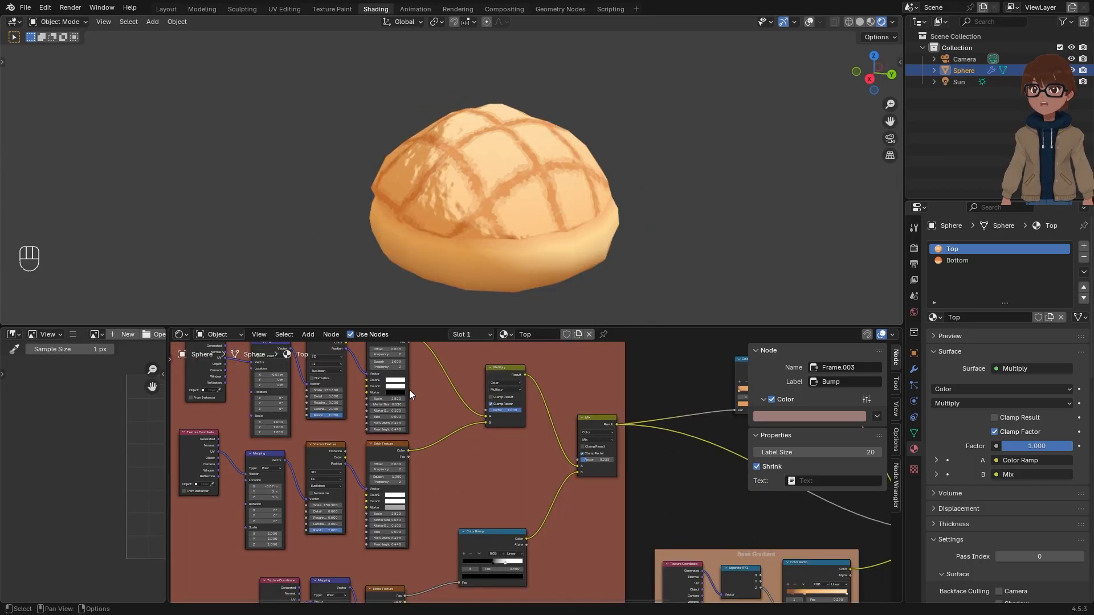
scroll(457, 398, "up", 6)
middle_click_drag(409, 390, 505, 412)
scroll(505, 413, "up", 3)
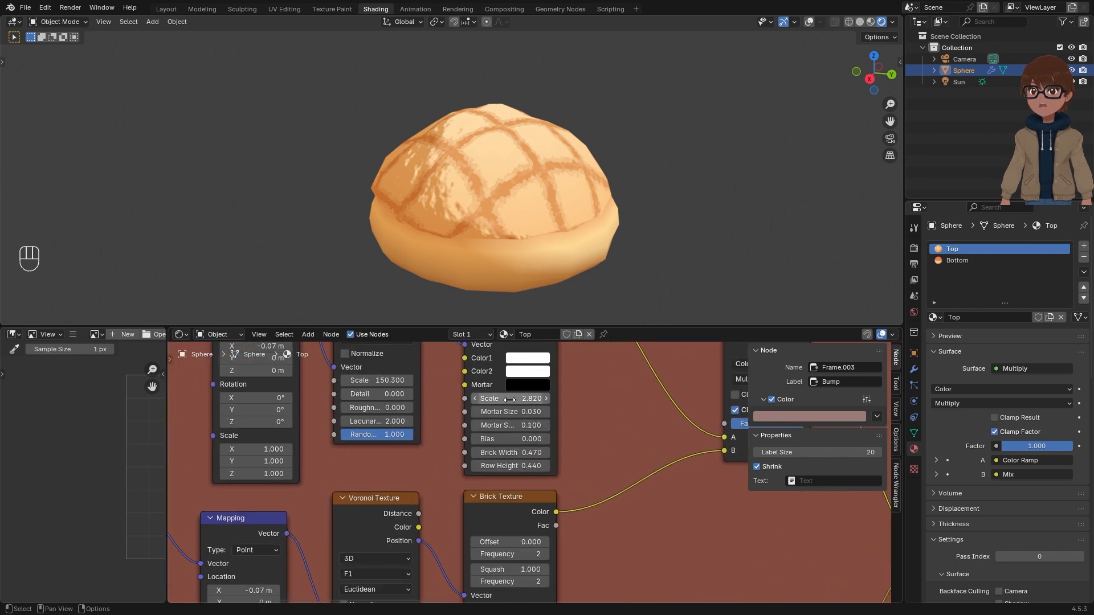
left_click_drag(506, 399, 527, 398, "shift")
left_click_drag(511, 398, 500, 398)
Step: Copy that Scale value onto the second Brick Texture in the red frame
key("ctrl+c")
scroll(591, 464, "down", 2)
middle_click_drag(591, 464, 629, 370)
scroll(618, 396, "up", 2)
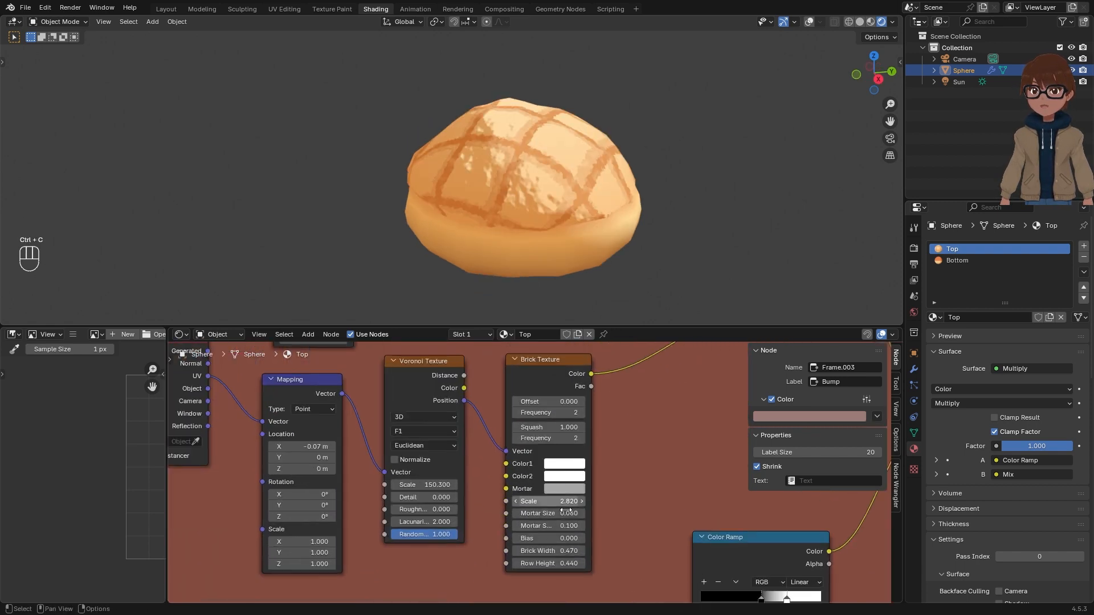
key("ctrl+v")
Step: Apply the same 2.760 Scale to the upper Brick Texture in the Bump frame
scroll(565, 501, "down", 4)
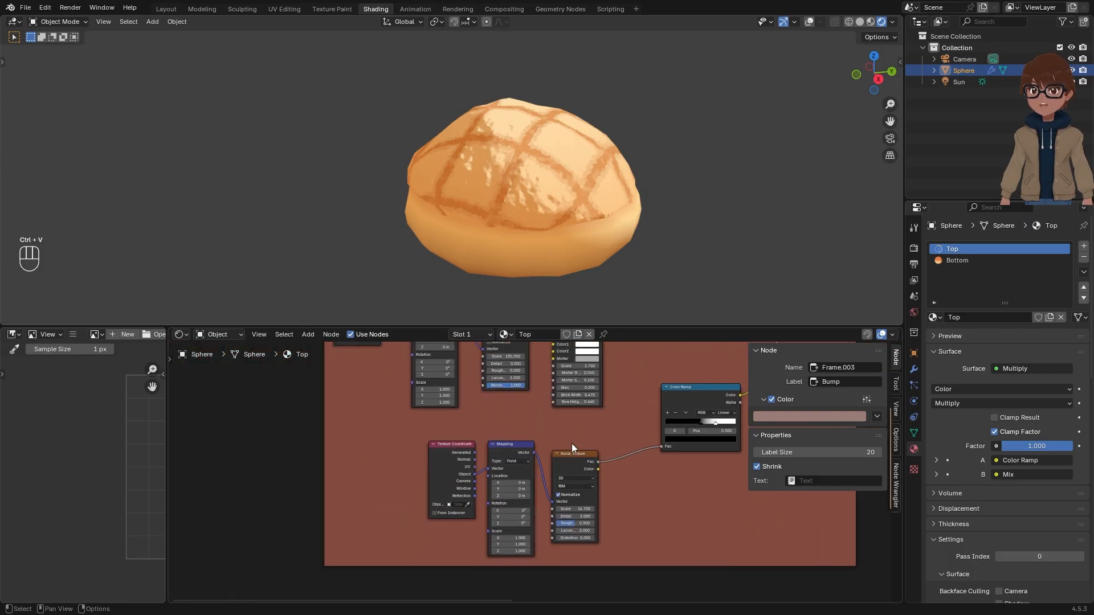
scroll(572, 443, "up", 2)
middle_click_drag(580, 385, 577, 365)
middle_click_drag(547, 517, 573, 434)
scroll(573, 434, "up", 6)
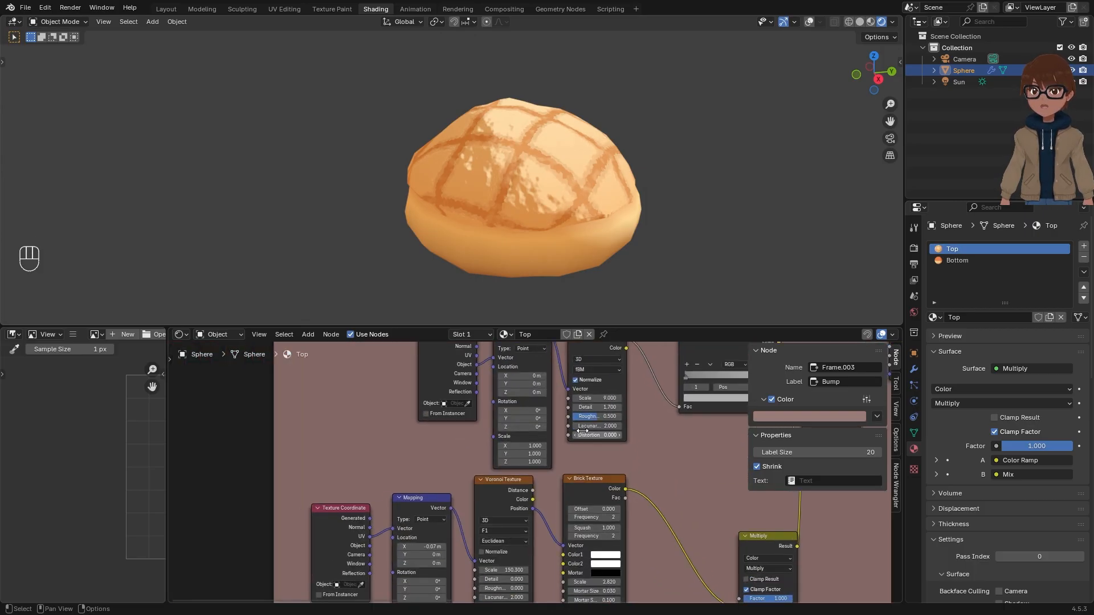
middle_click_drag(595, 498, 559, 426)
scroll(564, 472, "up", 1)
key("ctrl+v")
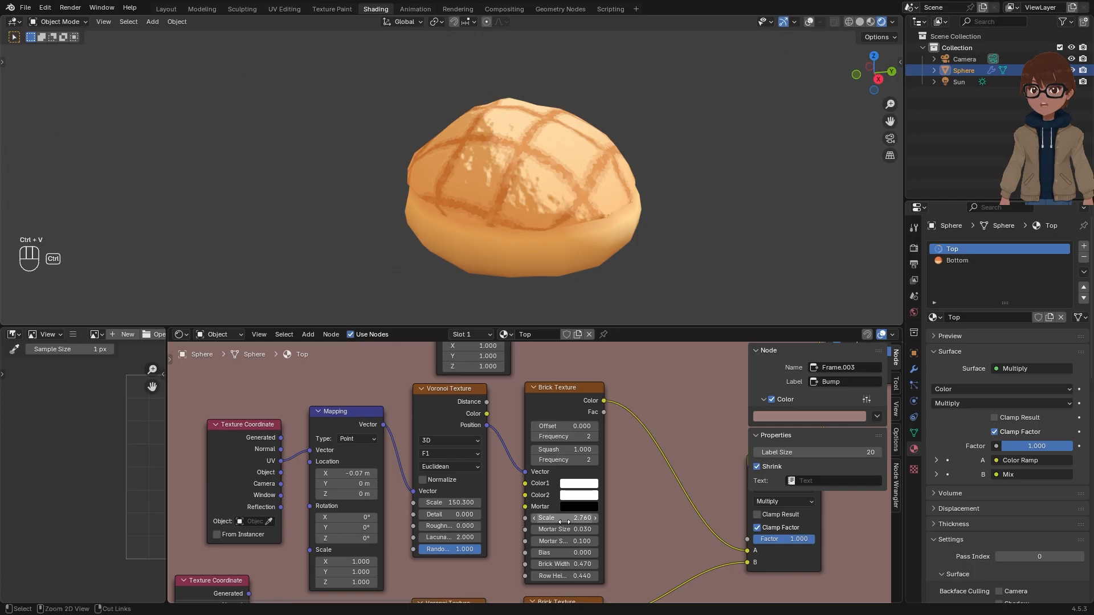
scroll(565, 523, "down", 1)
middle_click_drag(595, 529, 558, 396)
scroll(558, 433, "up", 2)
middle_click_drag(545, 570, 557, 443)
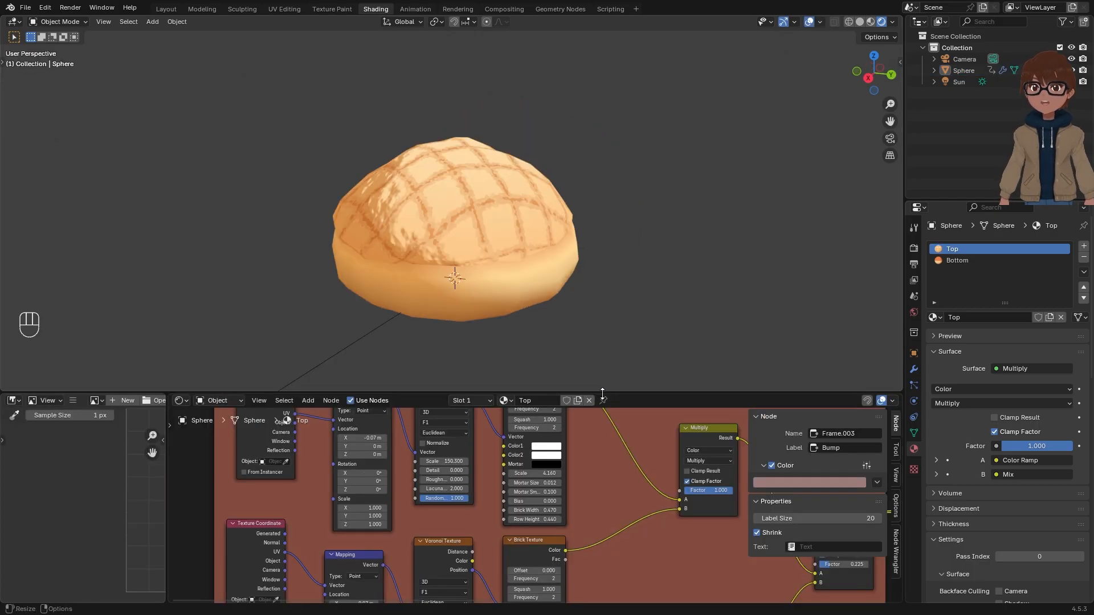
Step: Examine the crisscross lines on the bun's top alongside the Brick Texture settings in the red frame
left_click_drag(602, 394, 605, 351)
middle_click_drag(578, 261, 530, 211)
scroll(517, 217, "up", 4)
scroll(567, 430, "up", 3)
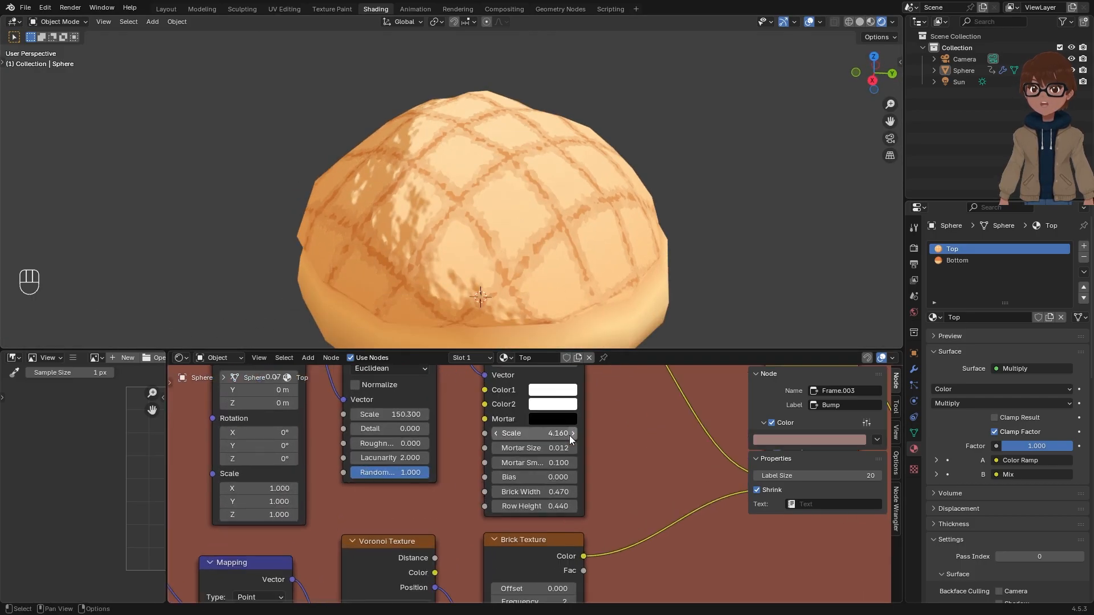
scroll(562, 450, "down", 2)
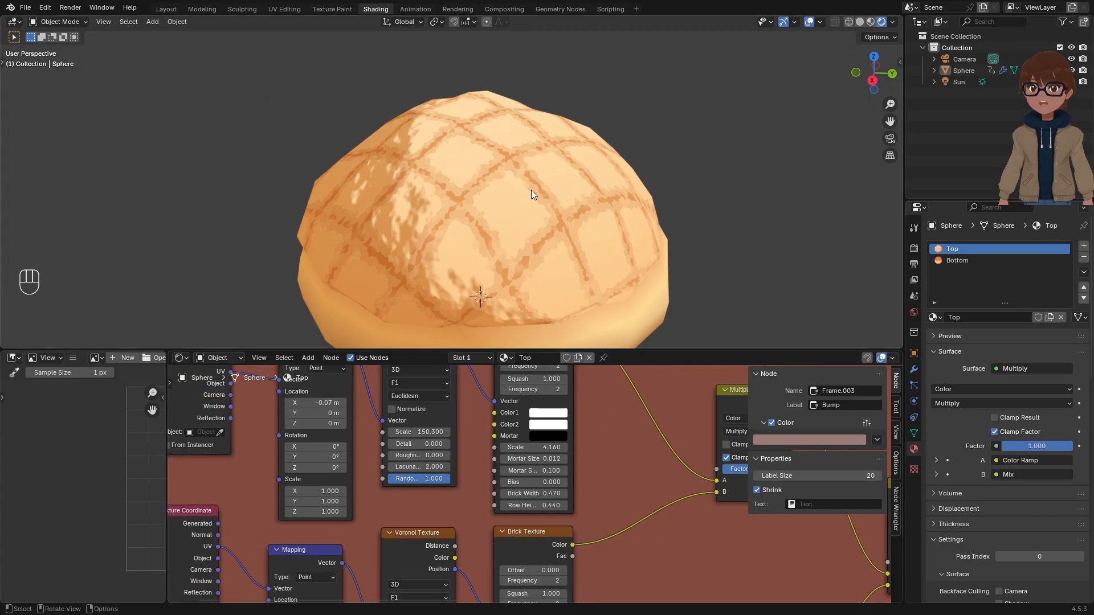
middle_click_drag(531, 189, 518, 214)
scroll(563, 216, "up", 3)
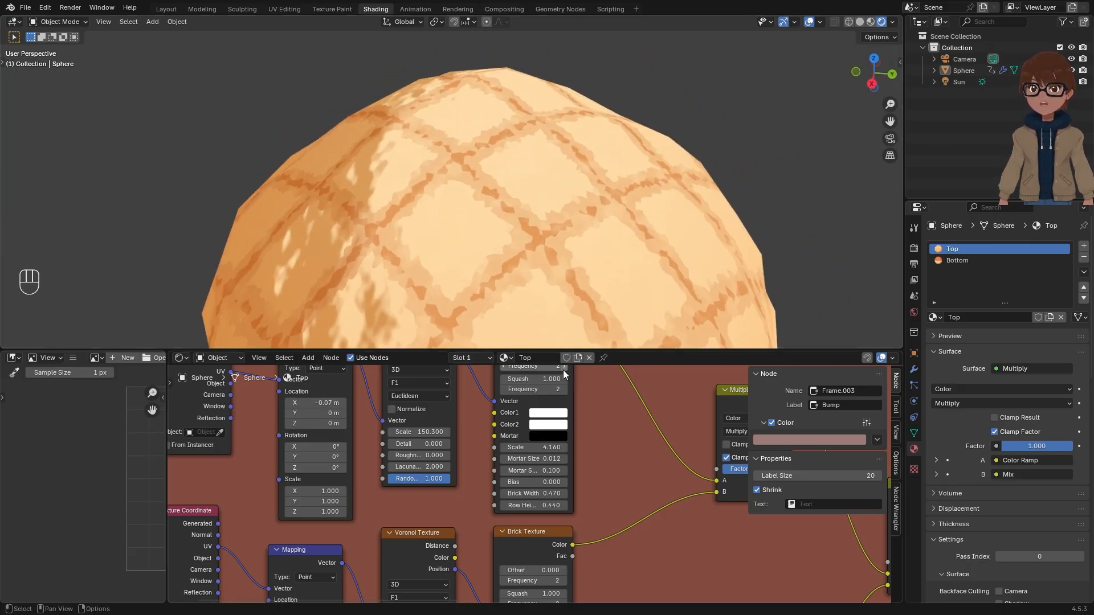
scroll(539, 456, "up", 1)
Step: Try fine-tuning the upper Brick Texture in the red frame, check the bun, and undo the last two changes
mouse_move(540, 452)
left_mouse_down("shift")
mouse_move(551, 452)
mouse_move(542, 452)
left_mouse_up("shift")
middle_click_drag(445, 438, 480, 467)
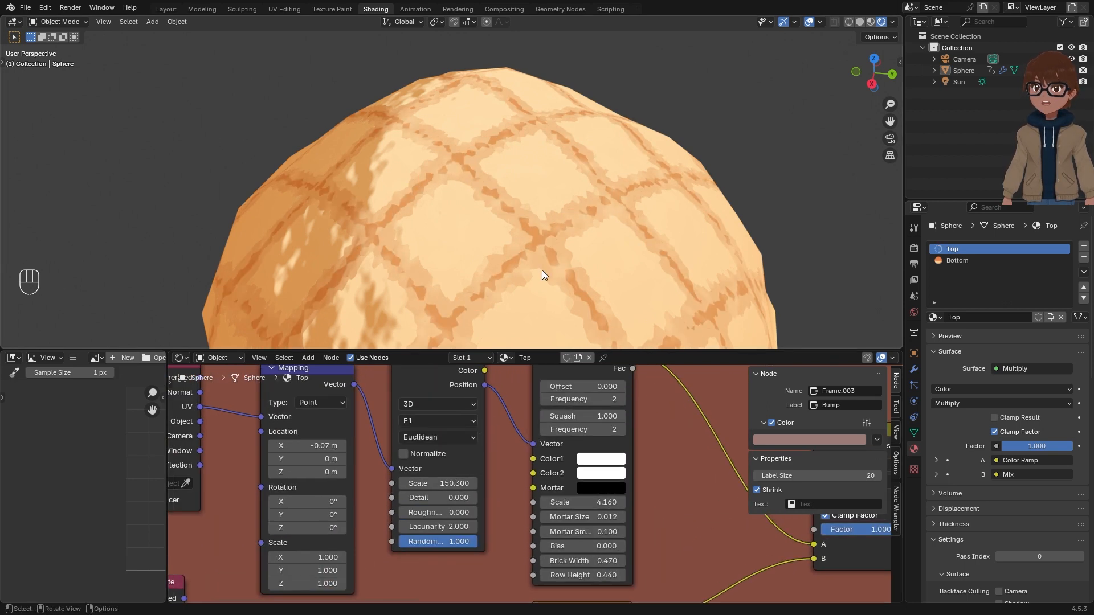
middle_click_drag(541, 270, 573, 203)
scroll(546, 264, "down", 5)
key("ctrl+z")
key("ctrl+z")
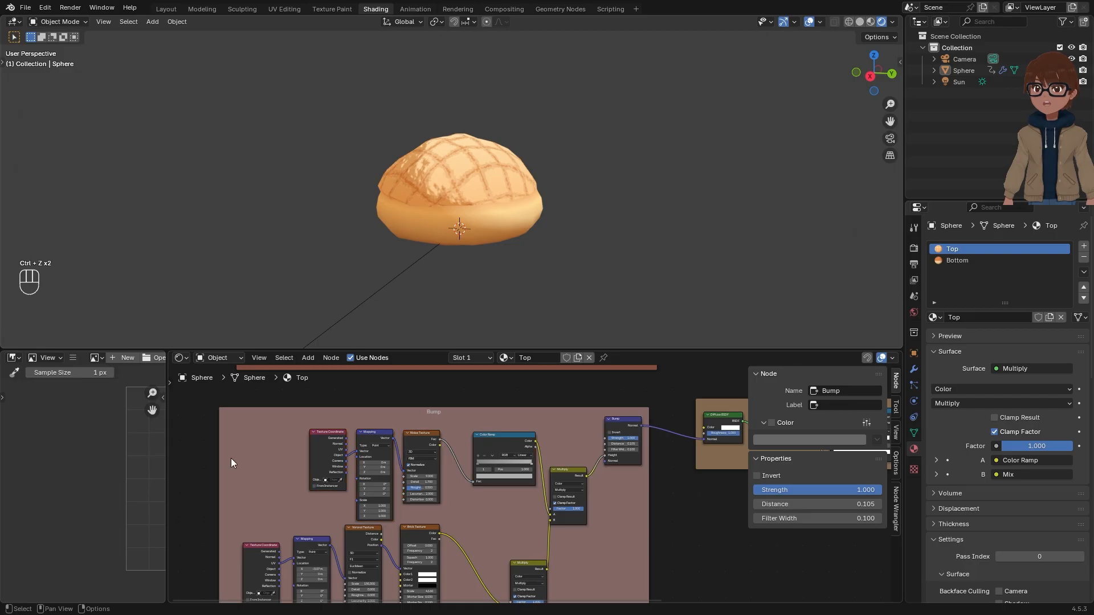
Step: Copy the Texture Coordinate, Mapping, Noise Texture, Color Ramp and Bump nodes from the upper row of the Bump frame
left_click(317, 451)
left_click(411, 433)
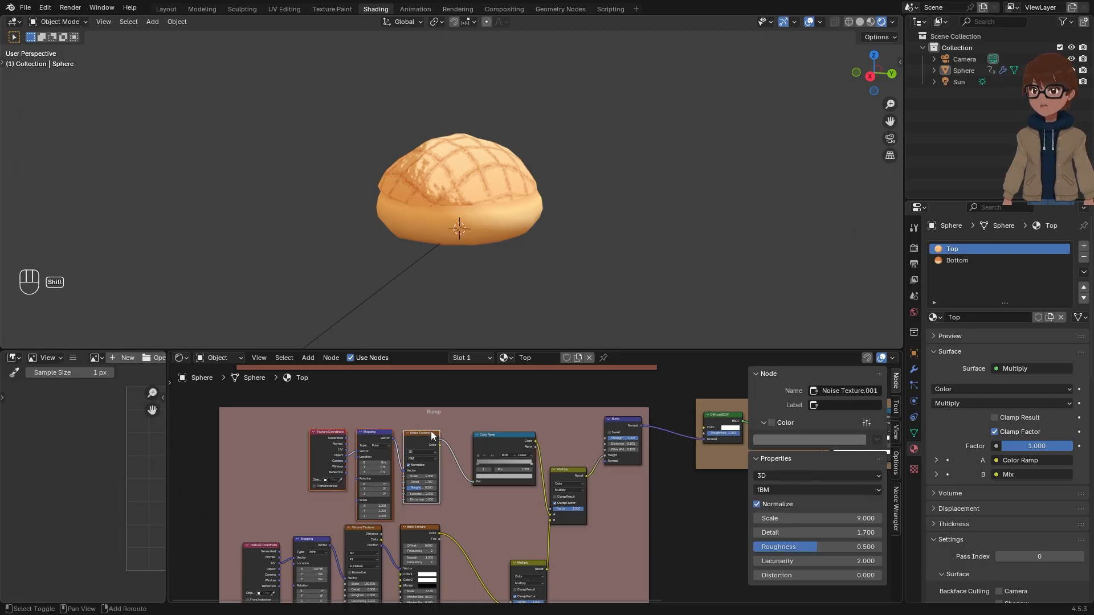
scroll(411, 440, "up", 2)
scroll(411, 440, "up", 2)
left_click(501, 430, "shift")
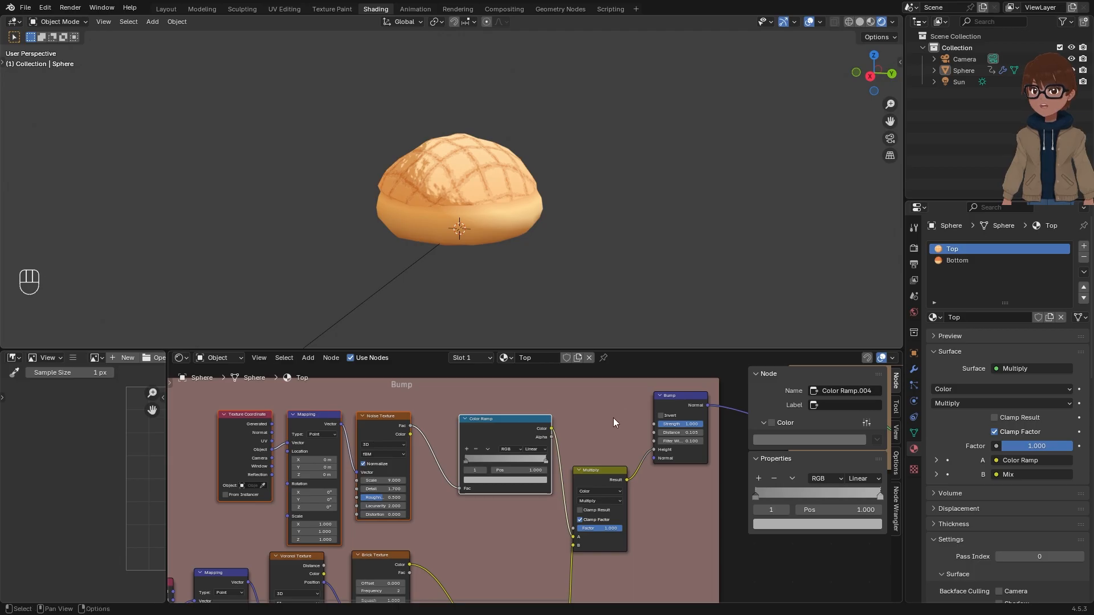
scroll(612, 418, "down", 1)
middle_click_drag(613, 419, 538, 433)
left_click(597, 427)
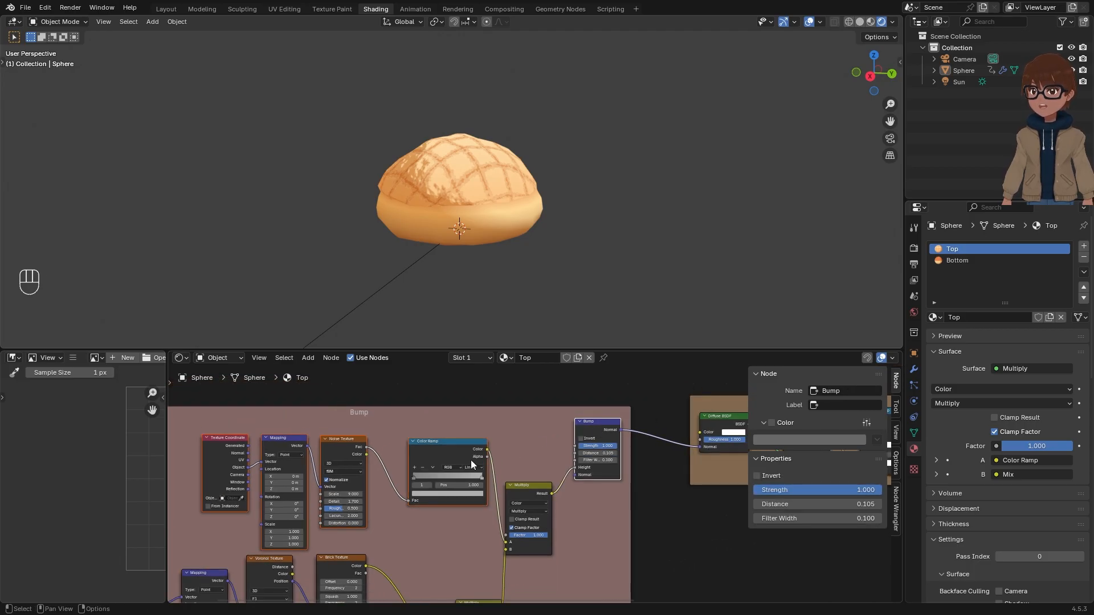
key("ctrl")
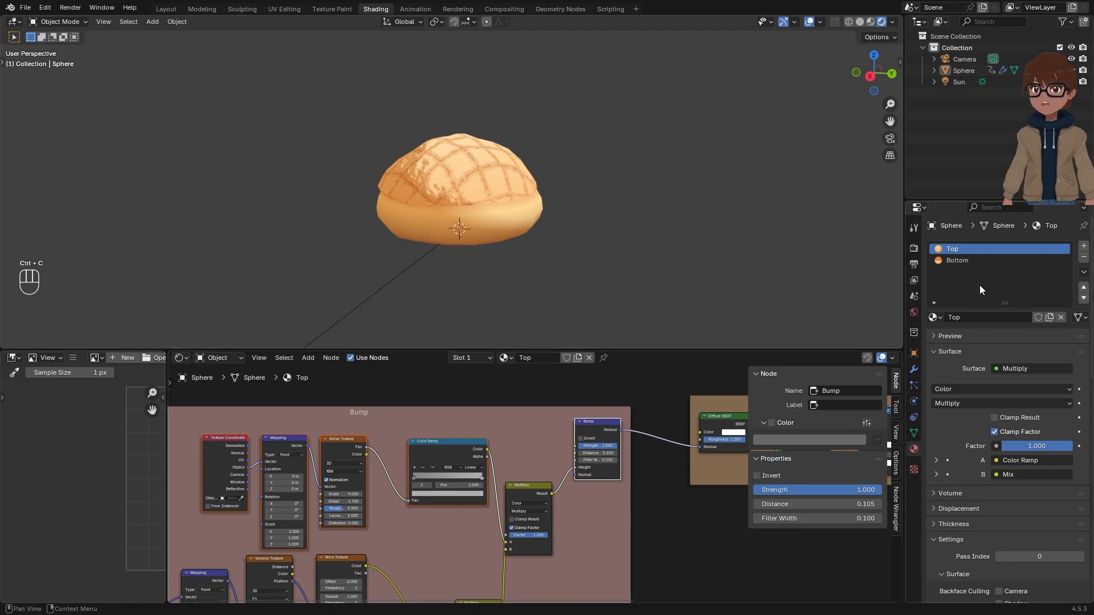
Step: Paste the copied nodes into the Bottom material and place them below its Cel Shading frame
left_click(968, 260)
key("ctrl+v")
key("g")
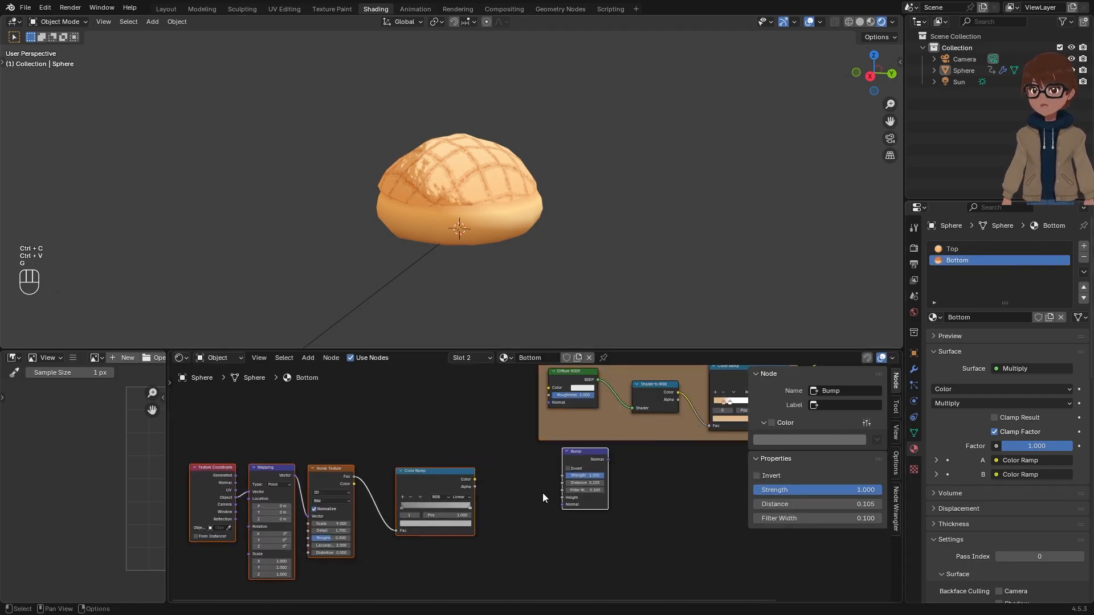
Step: Connect the pasted Color Ramp's Color to the Bump's Height, and the Bump's Normal to the Diffuse BSDF's Normal
middle_click_drag(507, 457, 557, 461)
scroll(511, 475, "up", 1)
left_click_drag(515, 479, 608, 498)
left_click_drag(621, 449, 593, 397)
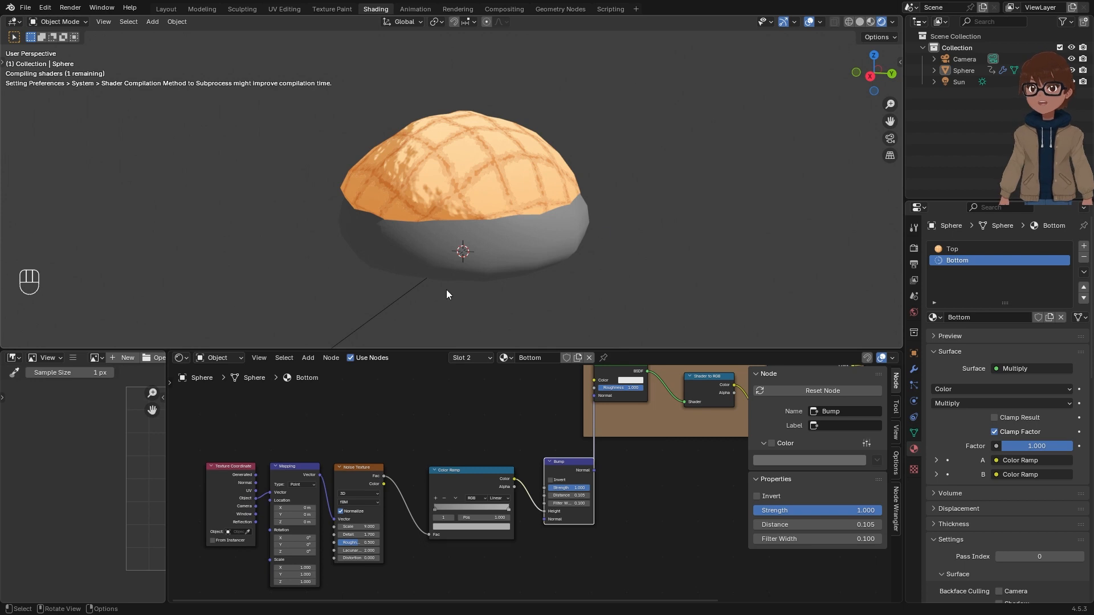
Step: Hide the viewport overlays and inspect the bun's lower half together with the Bottom material's node setup
middle_click_drag(559, 235, 627, 239)
scroll(561, 238, "up", 1)
scroll(550, 244, "down", 2)
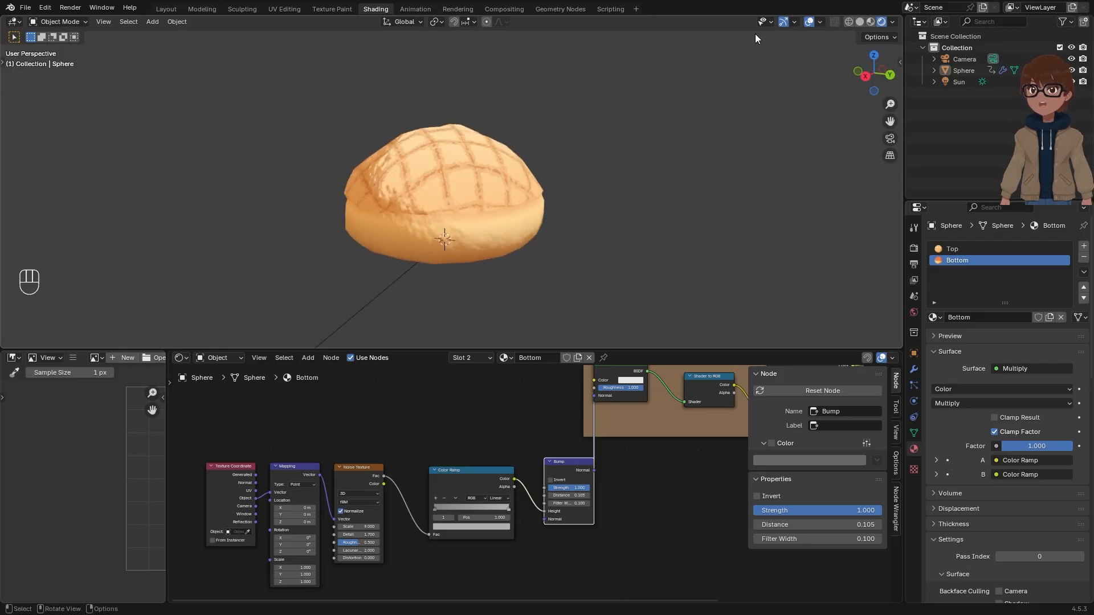
left_click(809, 24)
middle_click_drag(570, 137, 561, 208)
scroll(706, 416, "down", 2)
middle_click_drag(704, 415, 528, 455)
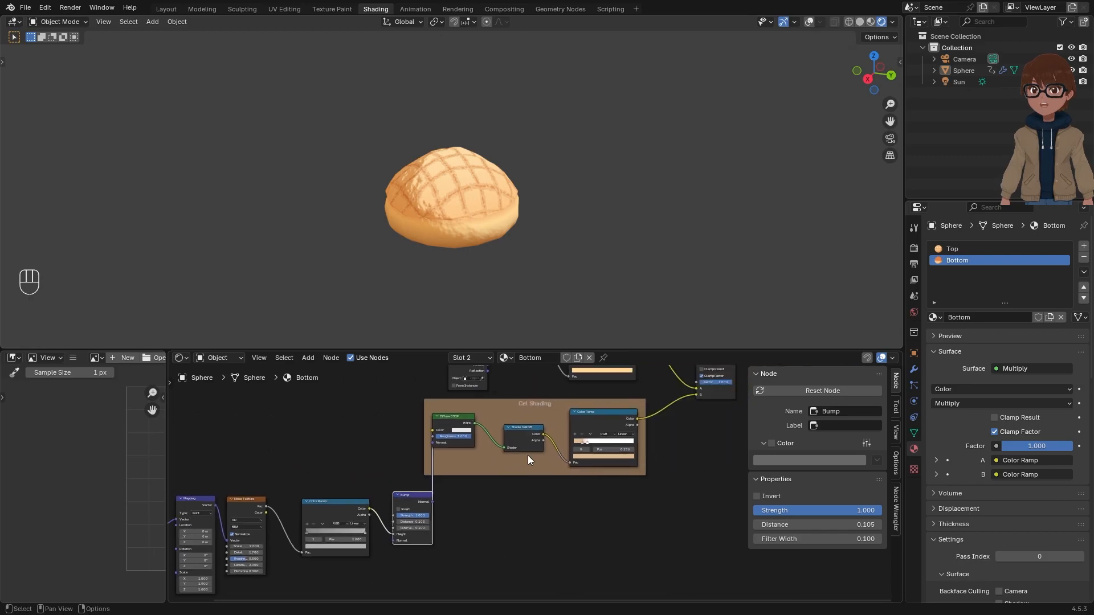
scroll(573, 455, "up", 5)
scroll(558, 442, "down", 4)
scroll(517, 297, "up", 3)
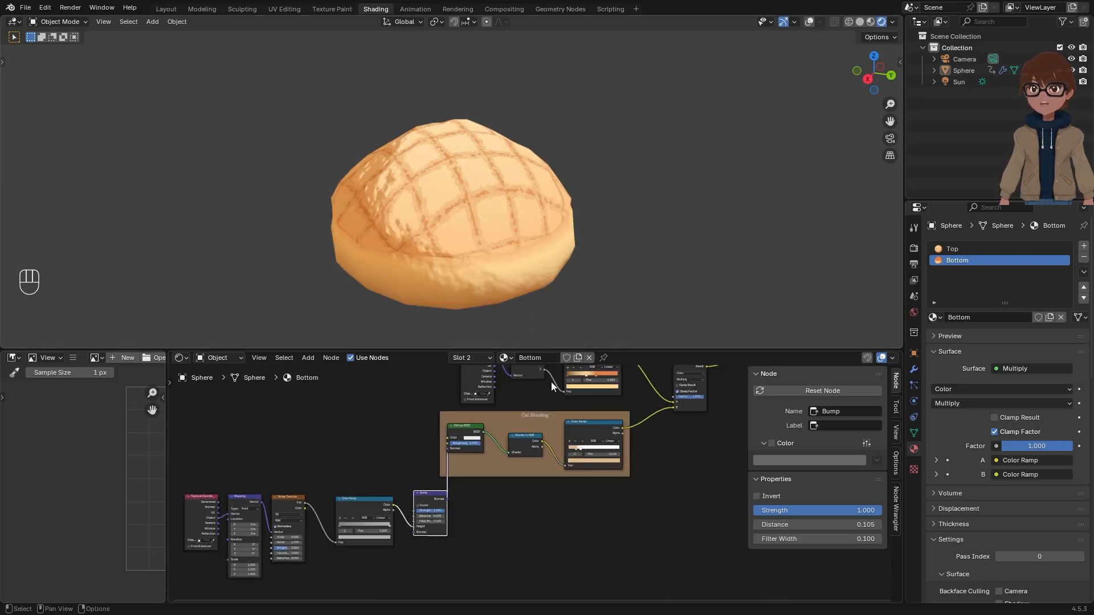
middle_click_drag(632, 382, 588, 444)
scroll(587, 440, "up", 3)
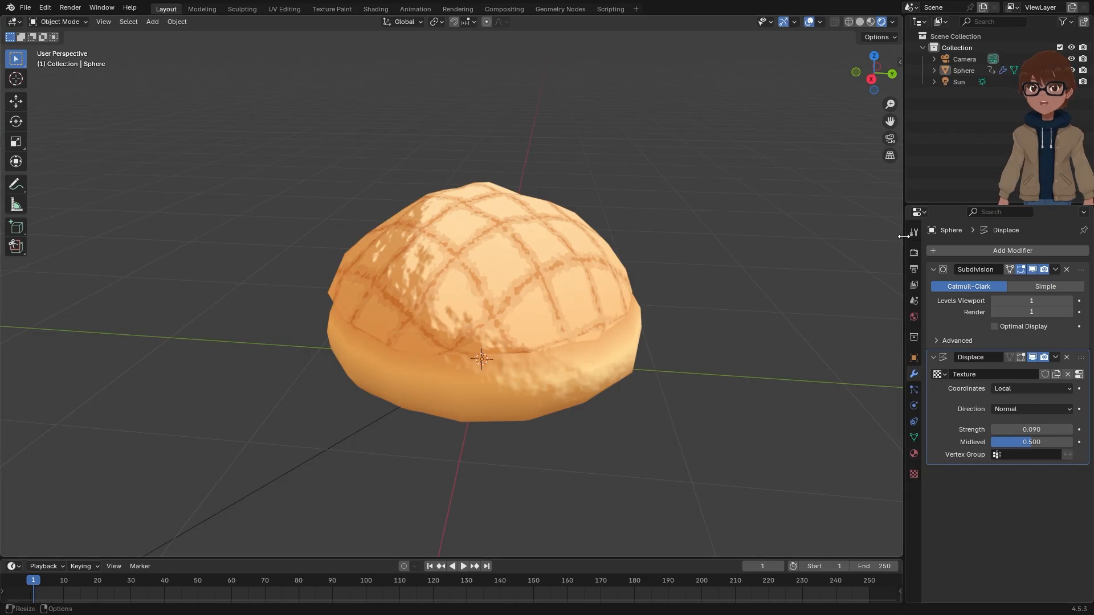
Step: Widen the Properties editor and go through the bun's Top and Bottom material slots
left_click_drag(904, 235, 845, 249)
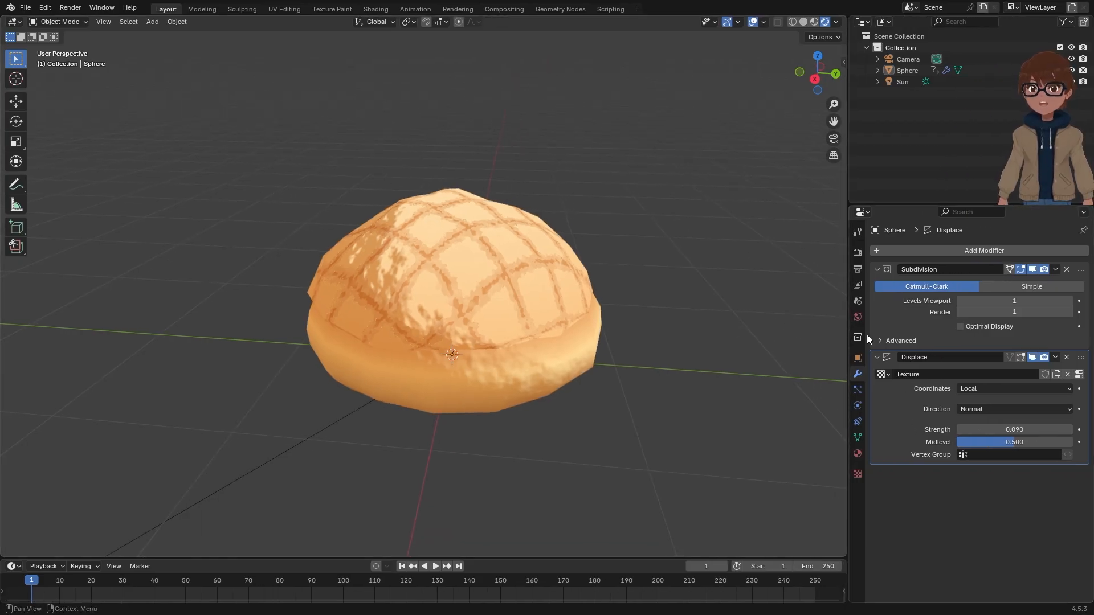
left_click(856, 453)
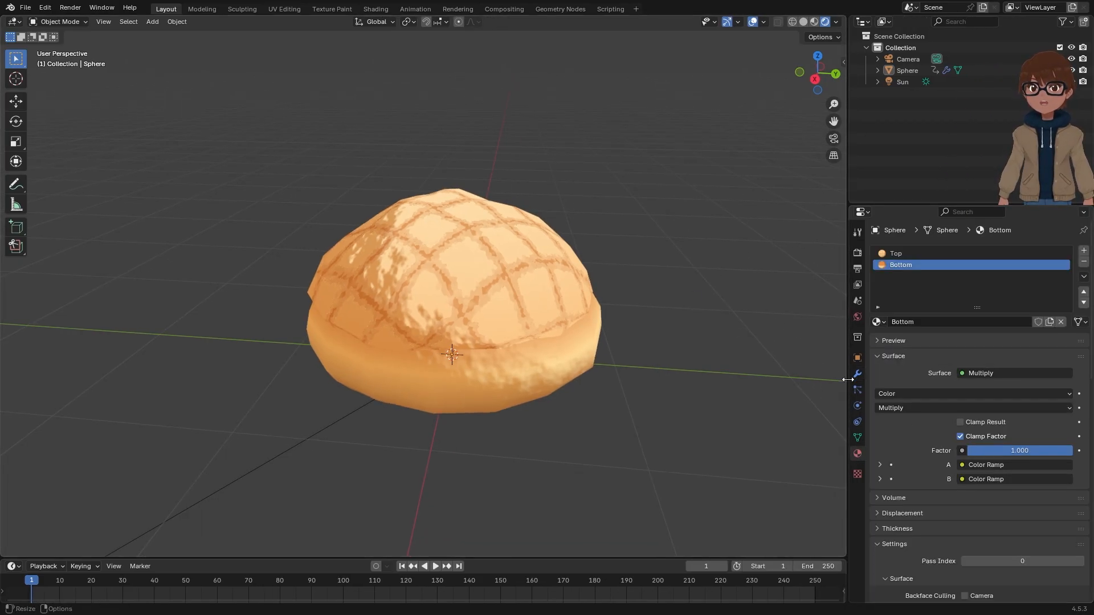
left_click(904, 252)
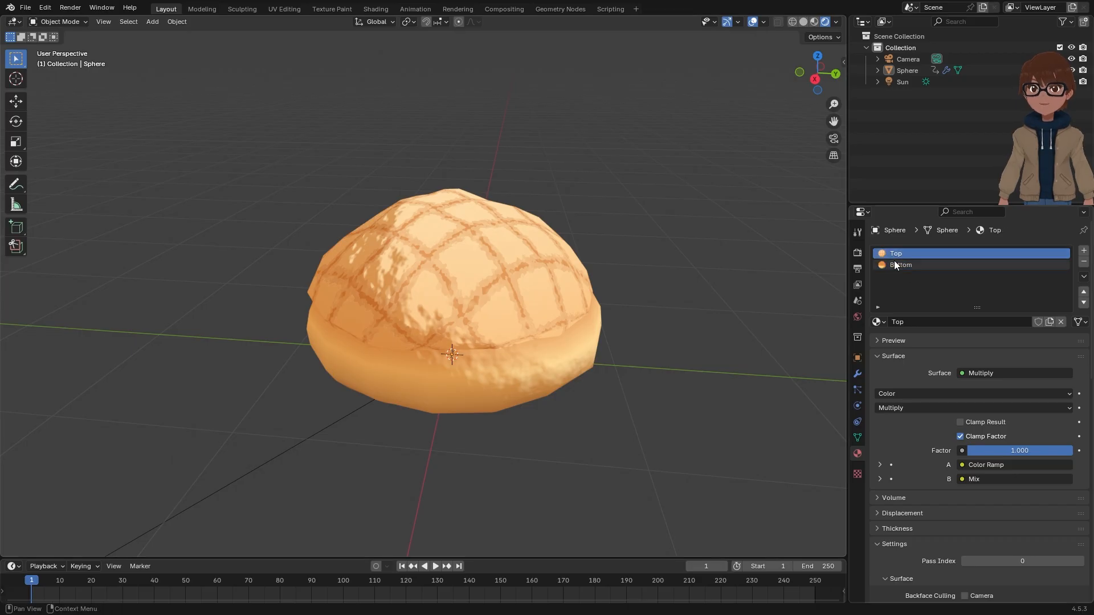
left_click(895, 265)
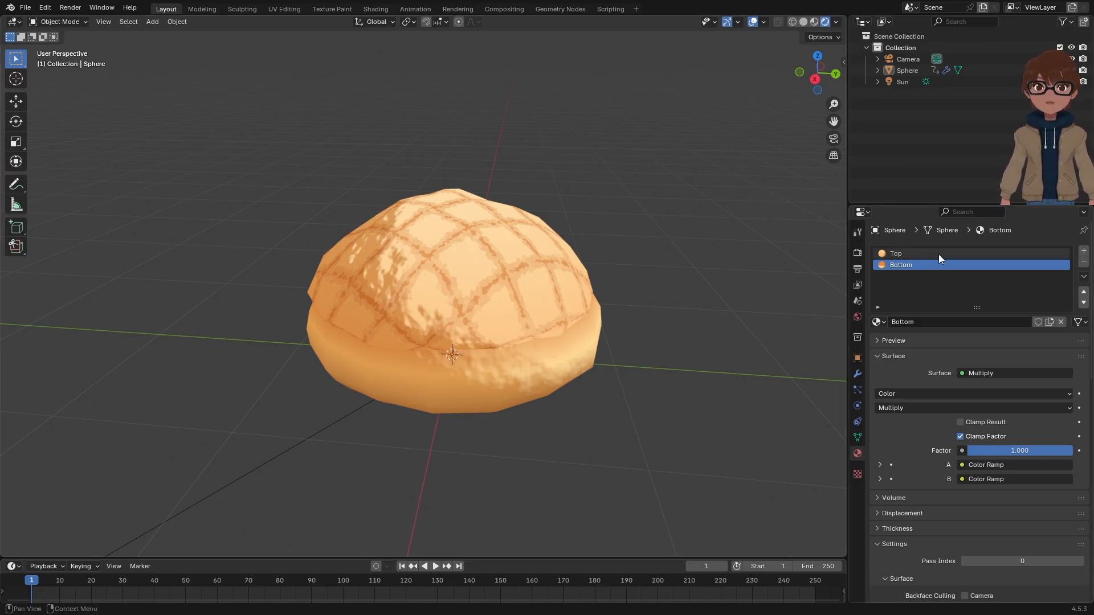
Step: Add two empty material slots to the bun and move the last one up directly below Top
left_click(1084, 251)
left_click(1083, 250)
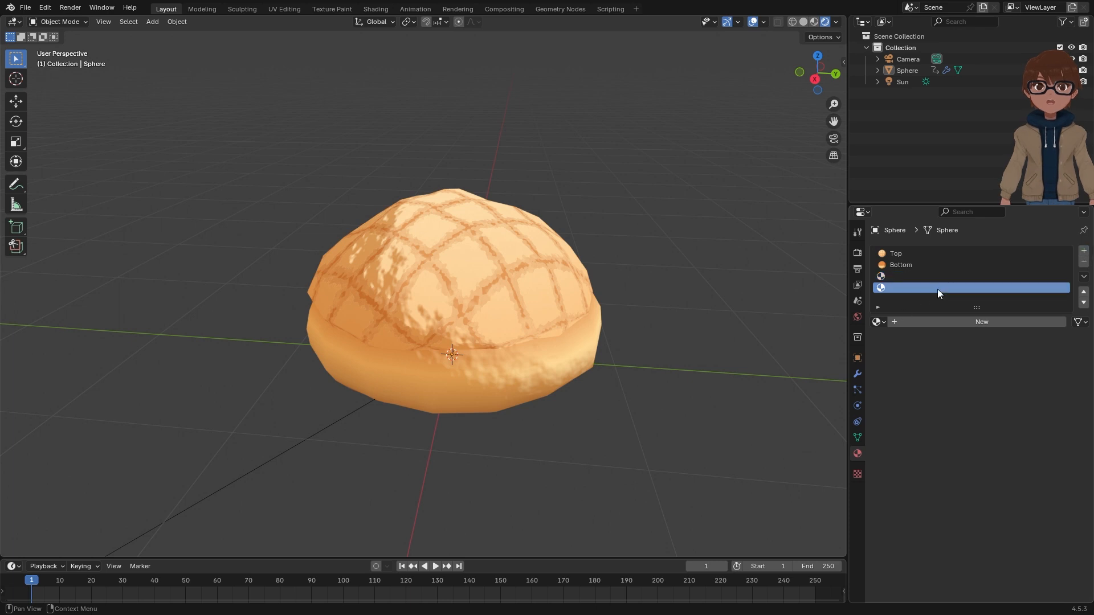
left_click(1084, 291)
left_click(1083, 291)
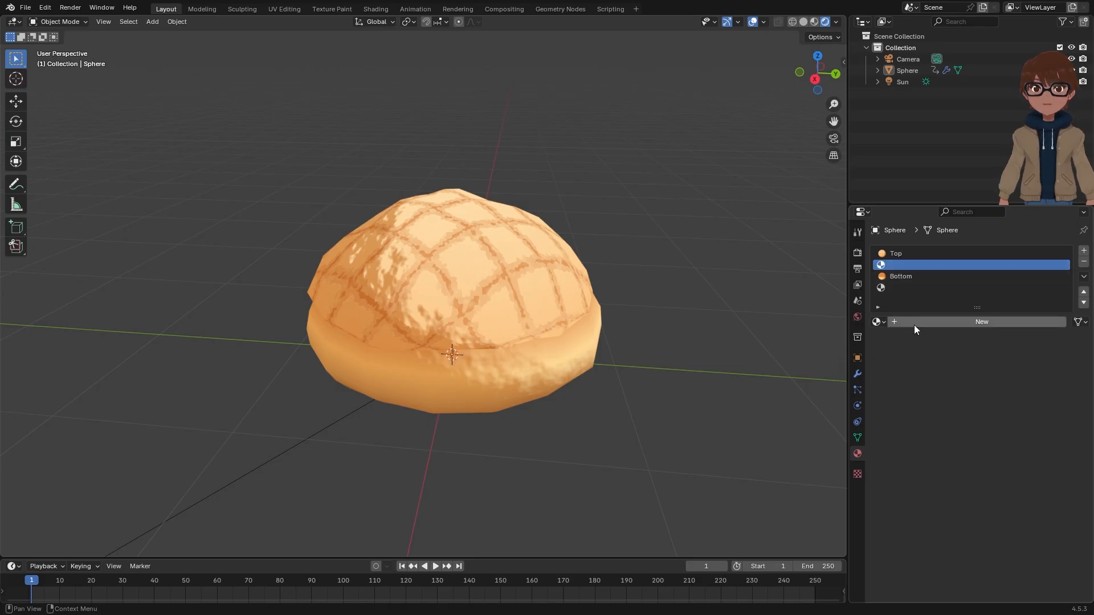
Step: Create a material named outline in the empty slot below Top and set its surface shader to Emission
left_click(929, 323)
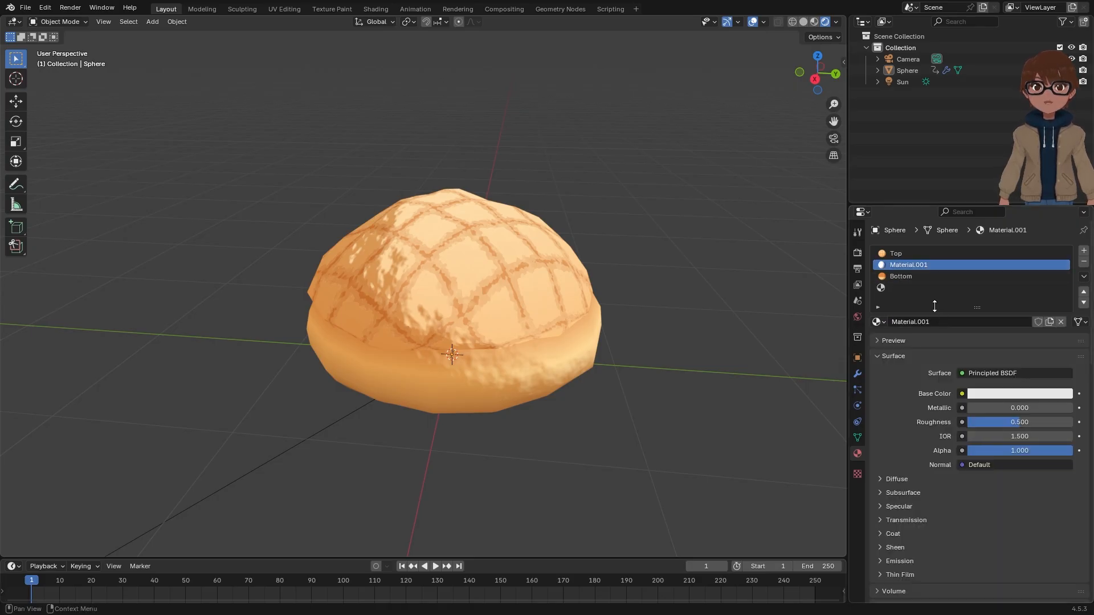
double_click(929, 266)
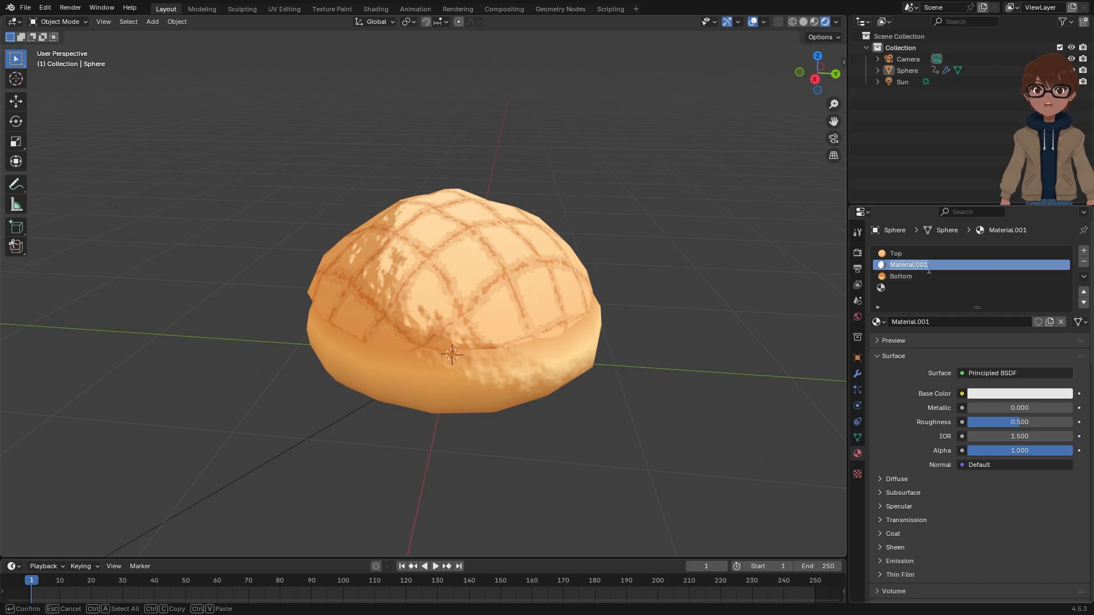
type("outl")
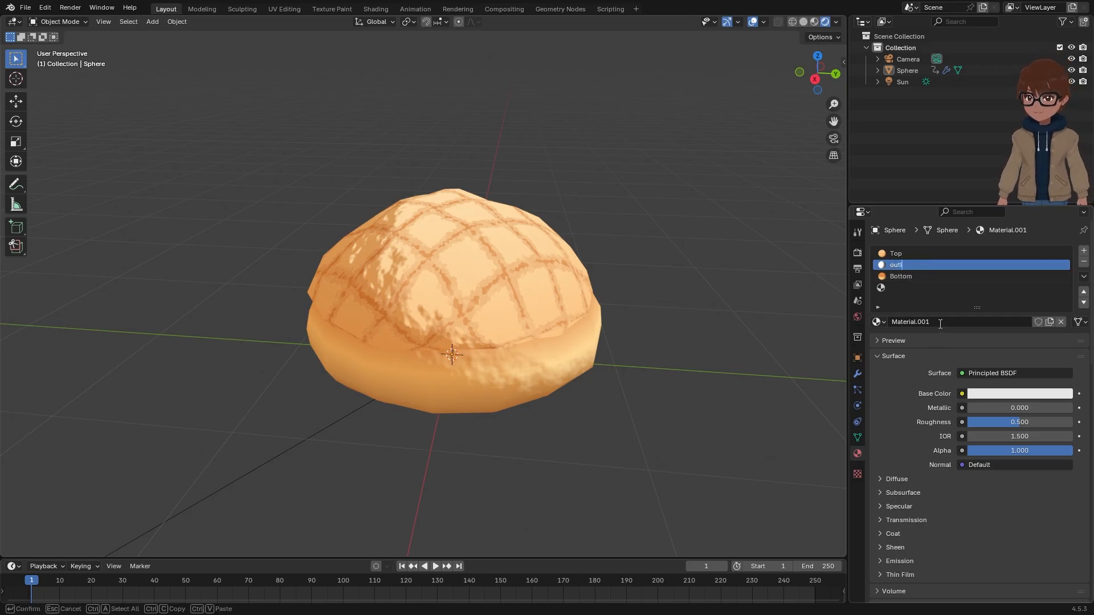
type("ine")
key("Return")
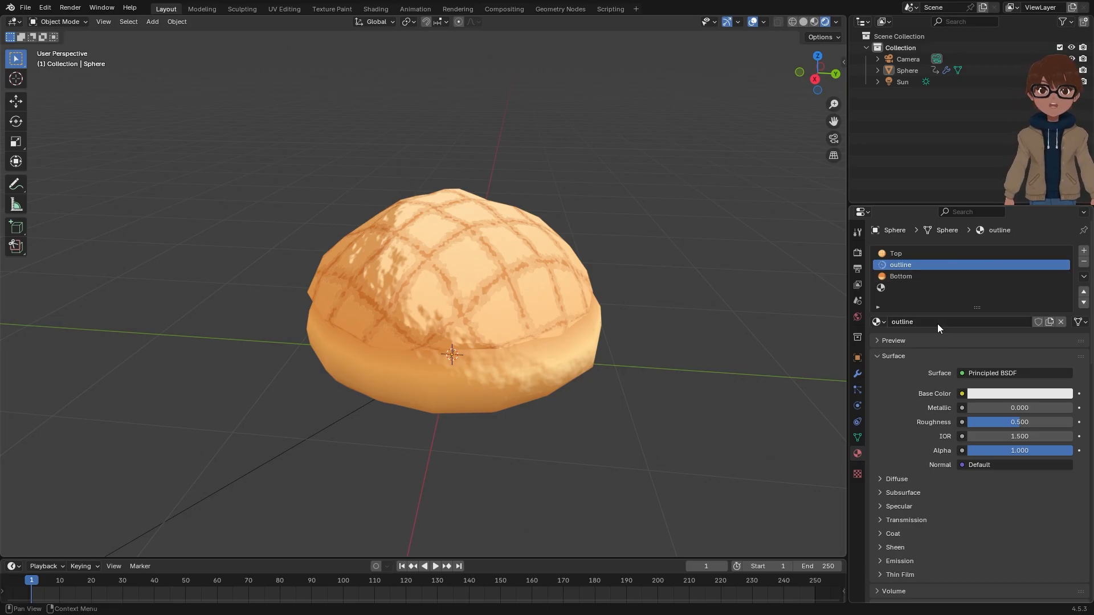
left_click(1000, 374)
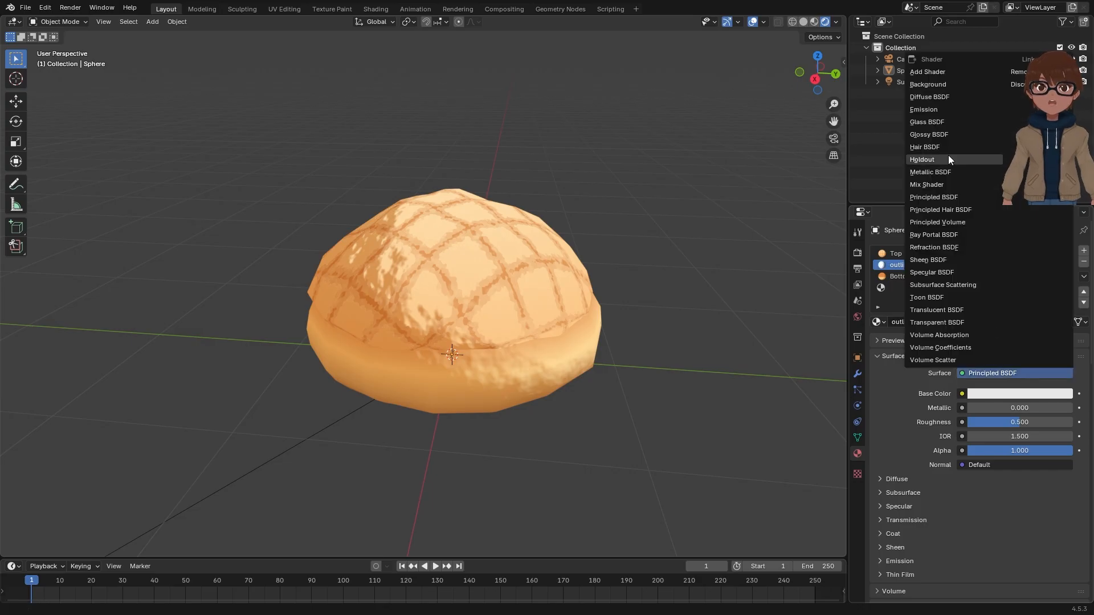
left_click(940, 109)
Step: Assign the existing outline material to the empty slot below Bottom
left_click(911, 289)
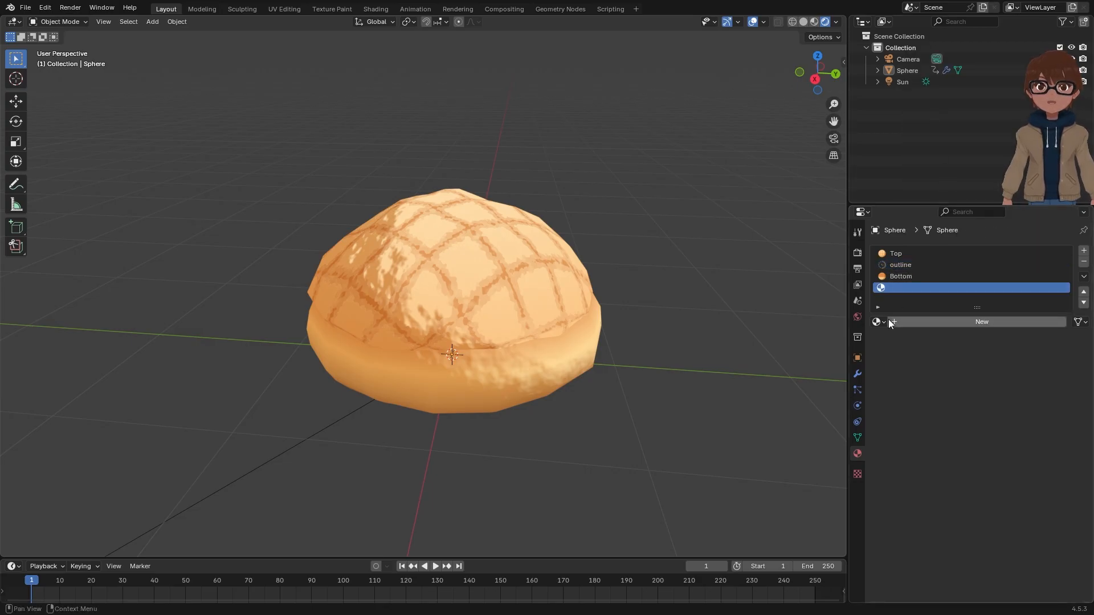
left_click(879, 322)
left_click(902, 362)
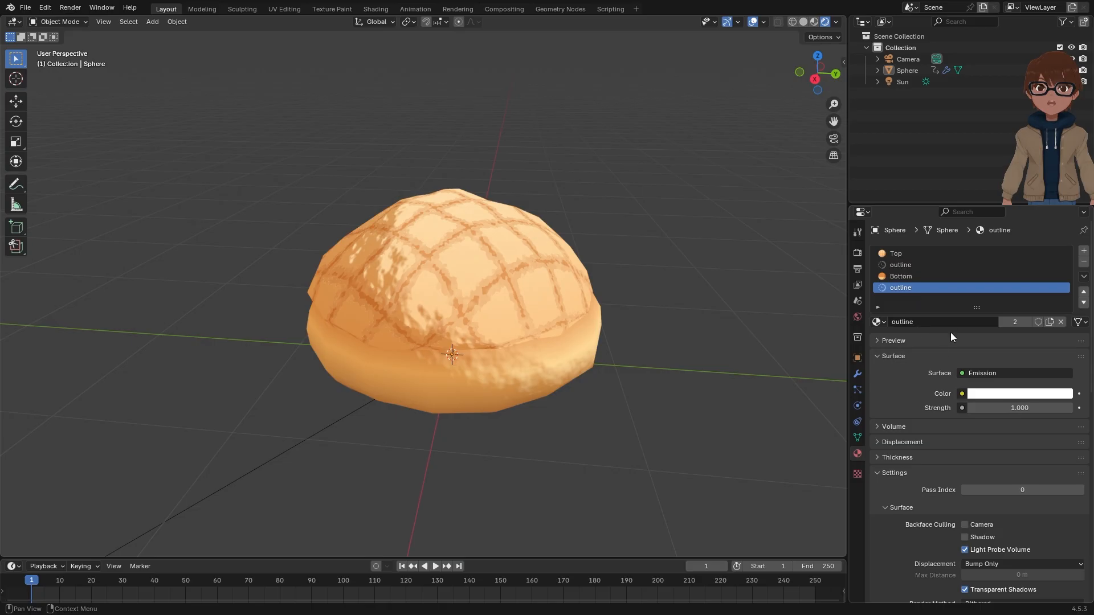
Step: Set the outline material's emission color to dark brown #512F1E and enable Camera and Shadow backface culling
scroll(935, 425, "down", 2)
left_click(1041, 348)
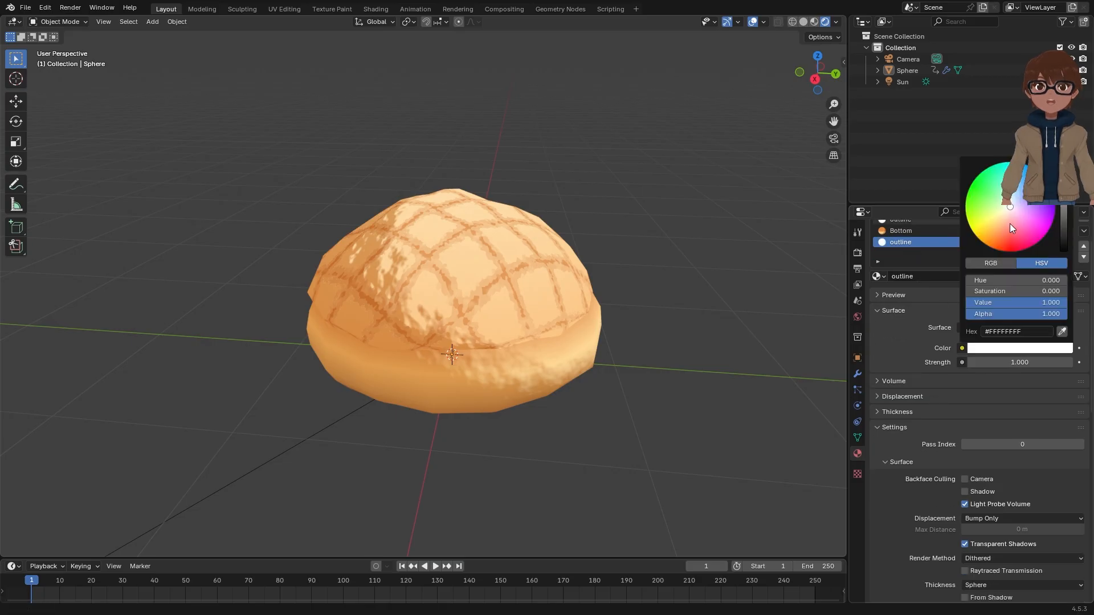
left_click_drag(1010, 223, 1002, 237)
left_click_drag(1064, 207, 1063, 224)
left_click_drag(993, 245, 1000, 233)
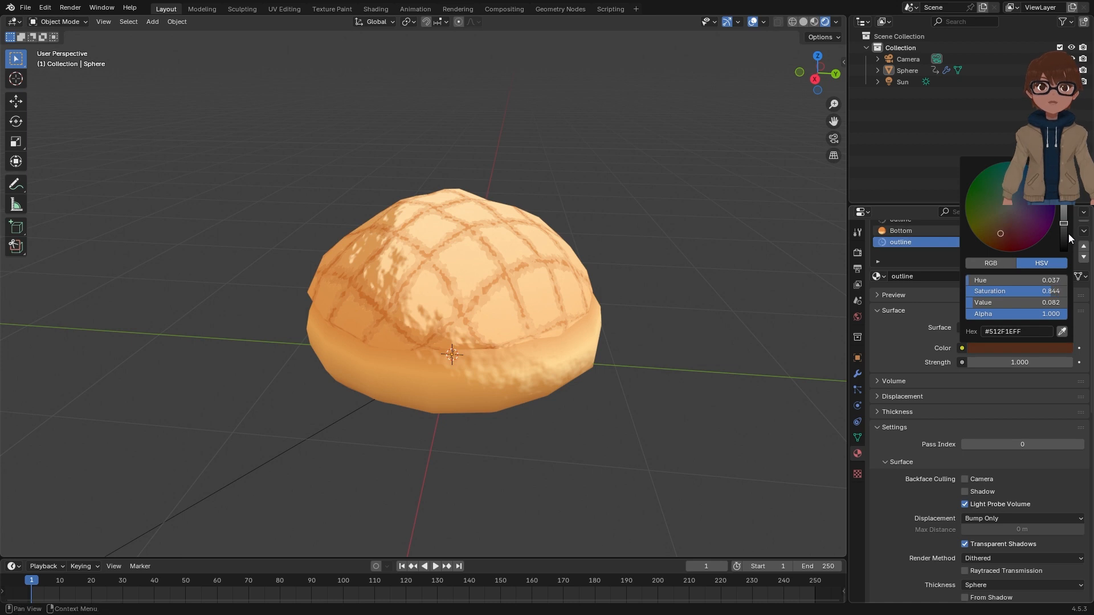
scroll(925, 411, "down", 5)
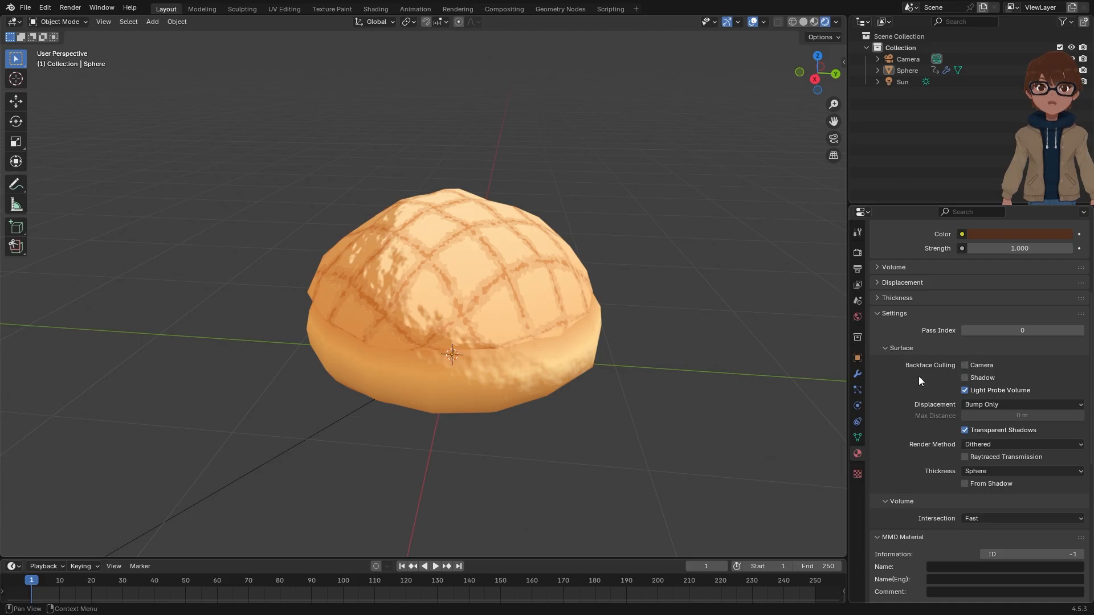
scroll(931, 371, "up", 7)
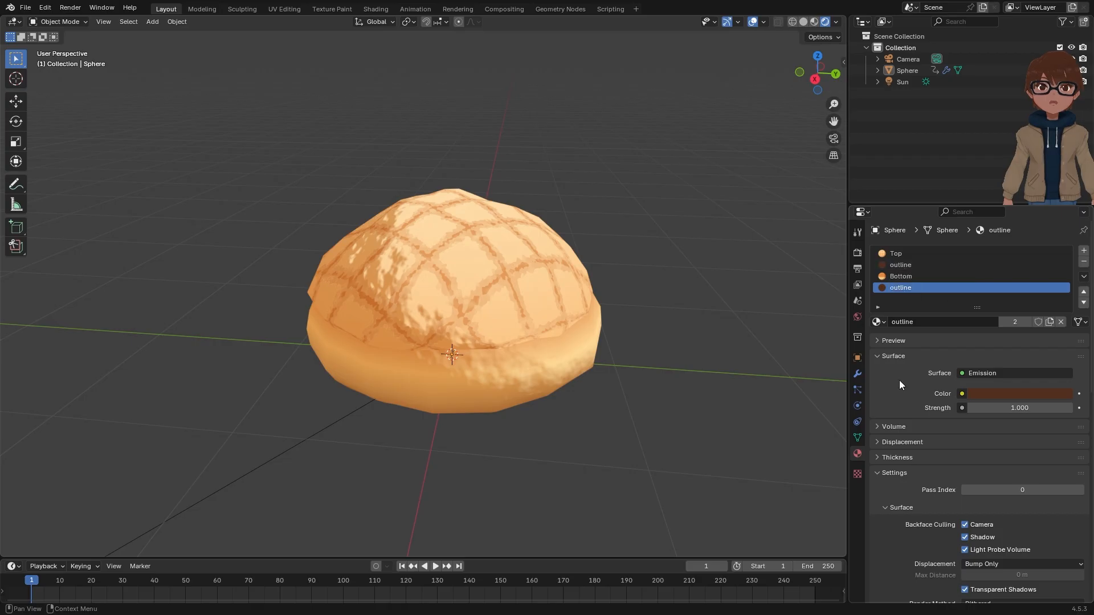
Step: Add a Solidify modifier to the bun and set its thickness to -0.007 m
left_click(857, 375)
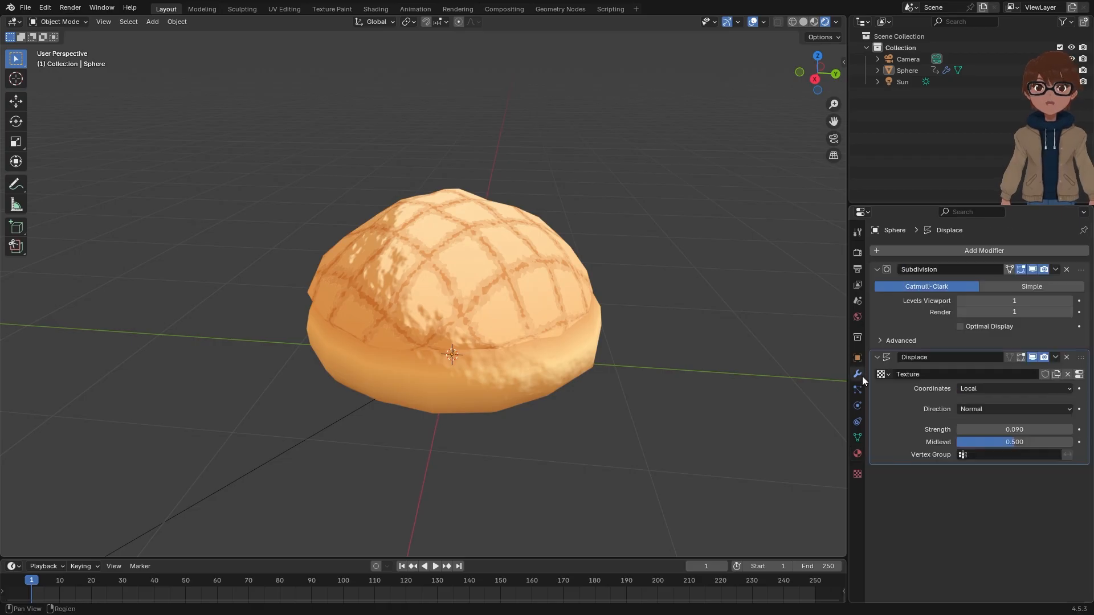
scroll(740, 336, "up", 2)
left_click(932, 254)
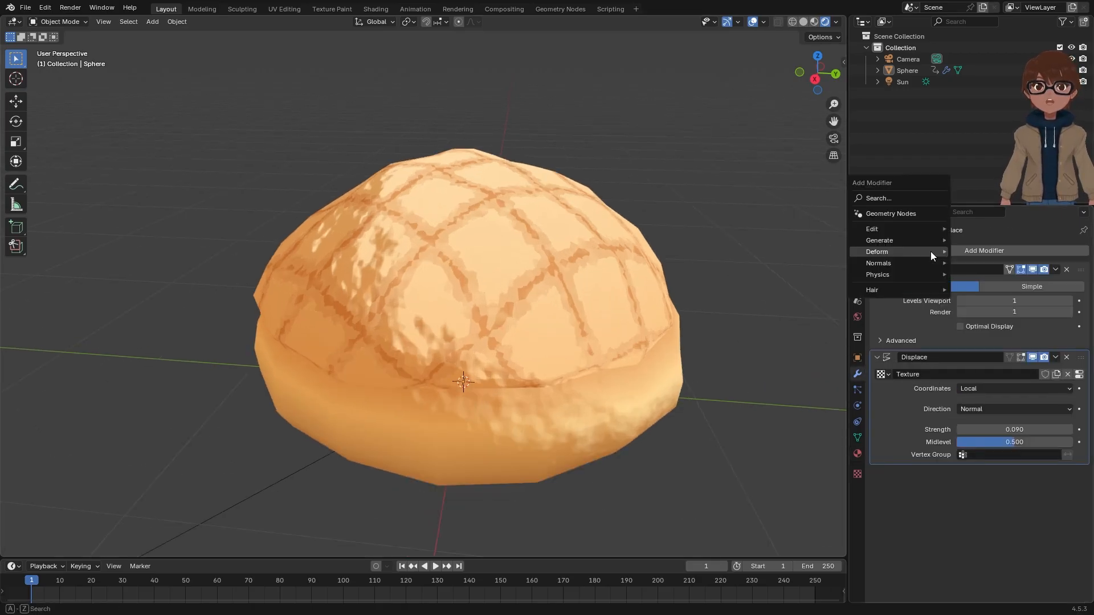
mouse_move(914, 238)
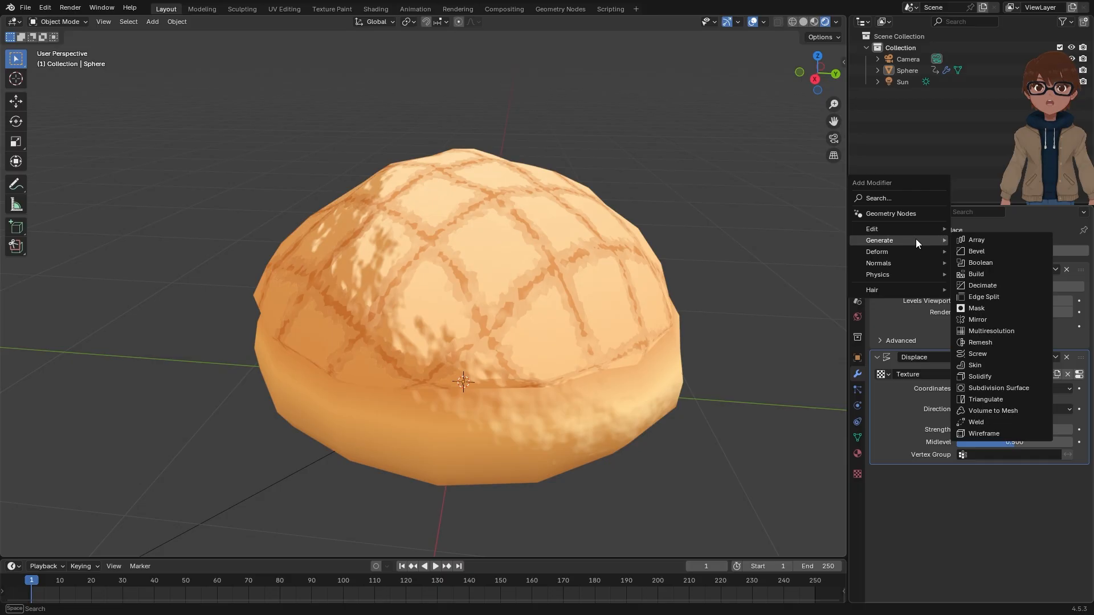
left_click(980, 377)
scroll(923, 404, "down", 3)
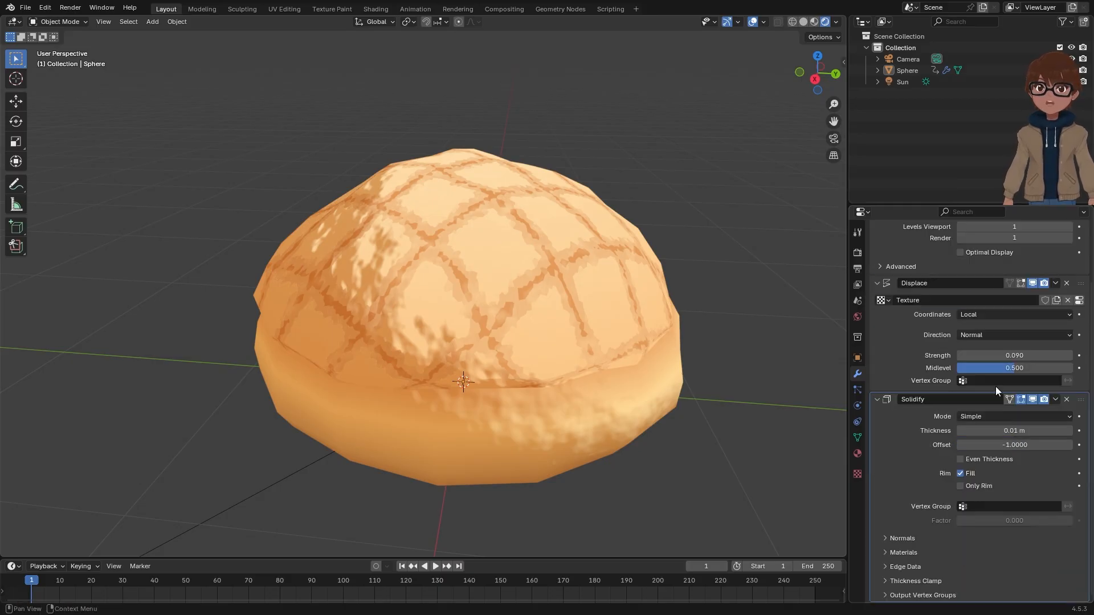
left_click_drag(995, 432, 979, 431)
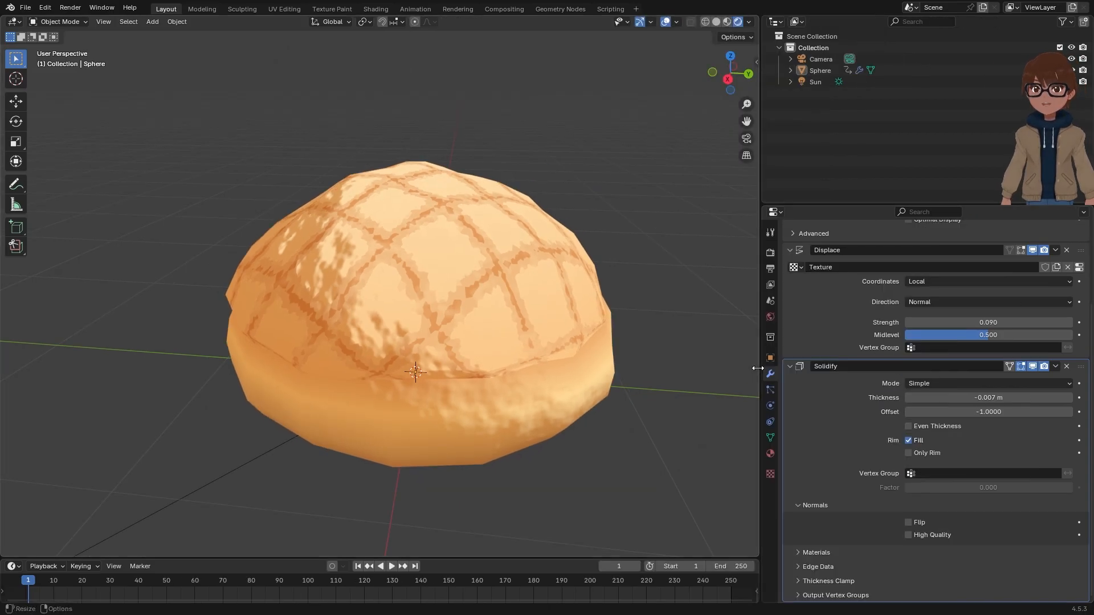
Step: Flip the Solidify modifier's normals and set its Material Offset to 1
left_click_drag(758, 368, 912, 342)
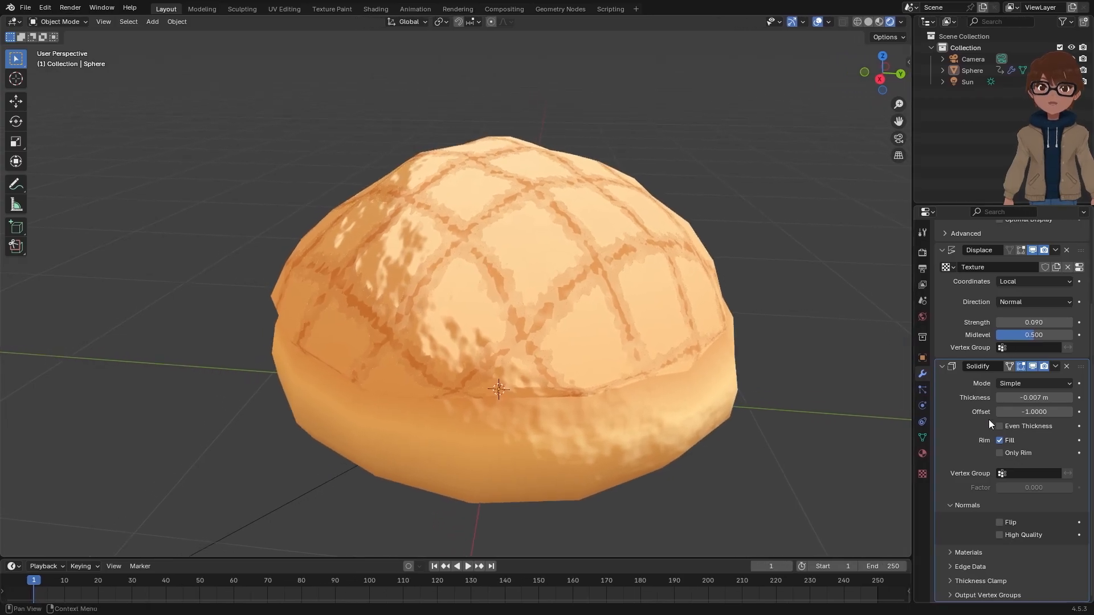
left_click(1000, 522)
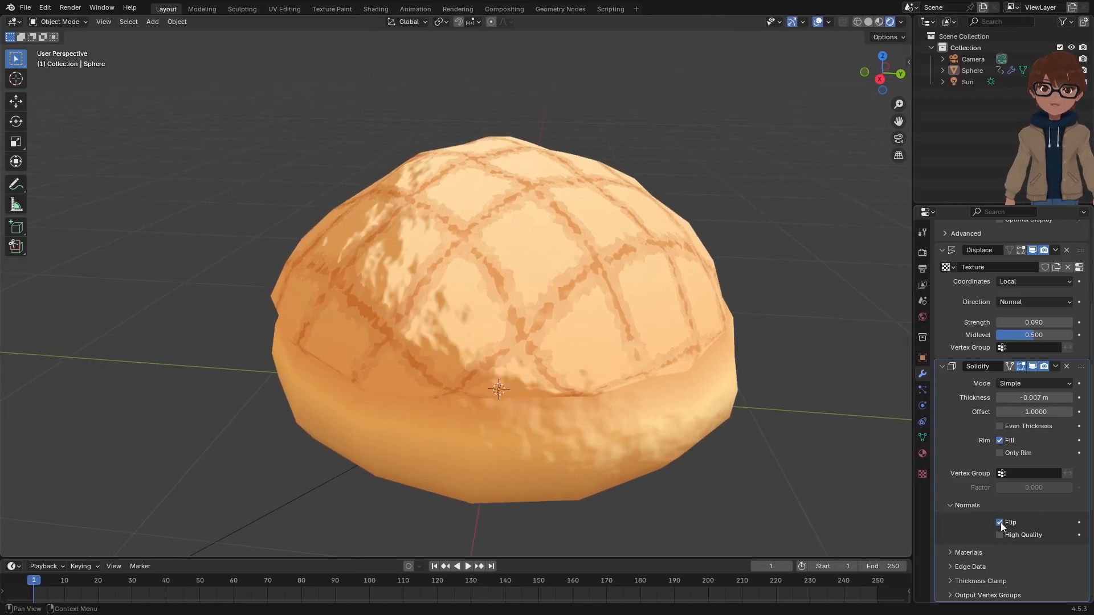
left_click(1000, 551)
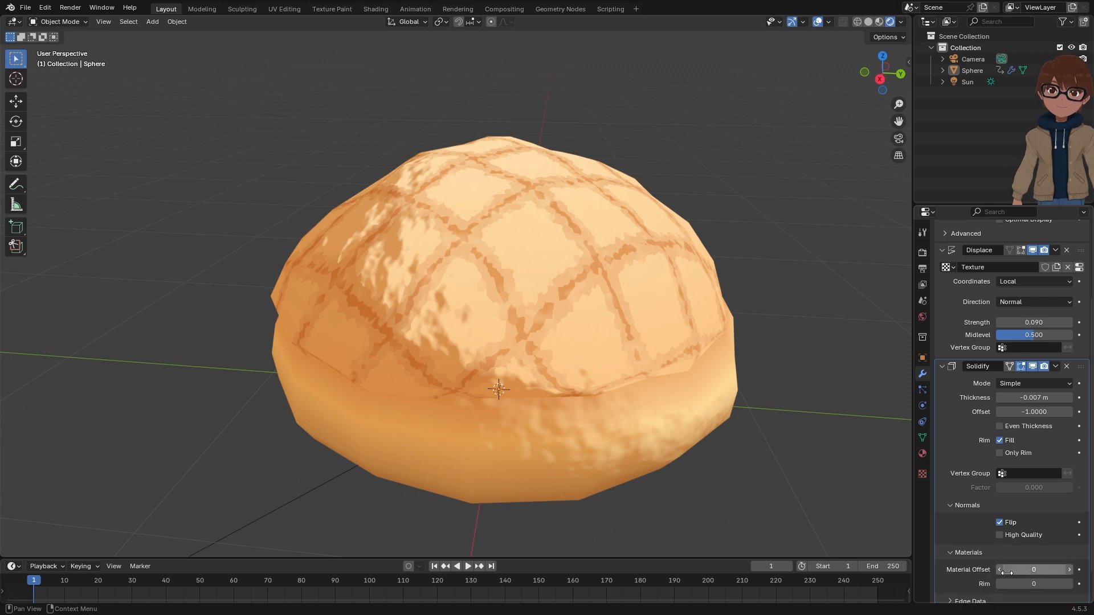
left_click_drag(1063, 568, 1015, 569)
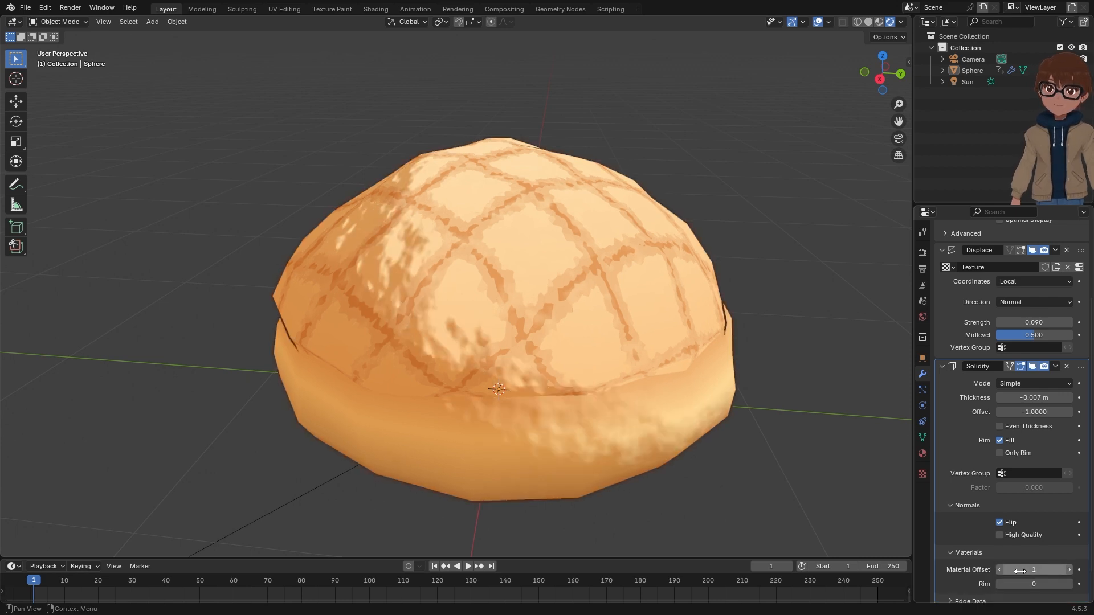
left_click_drag(913, 399, 804, 398)
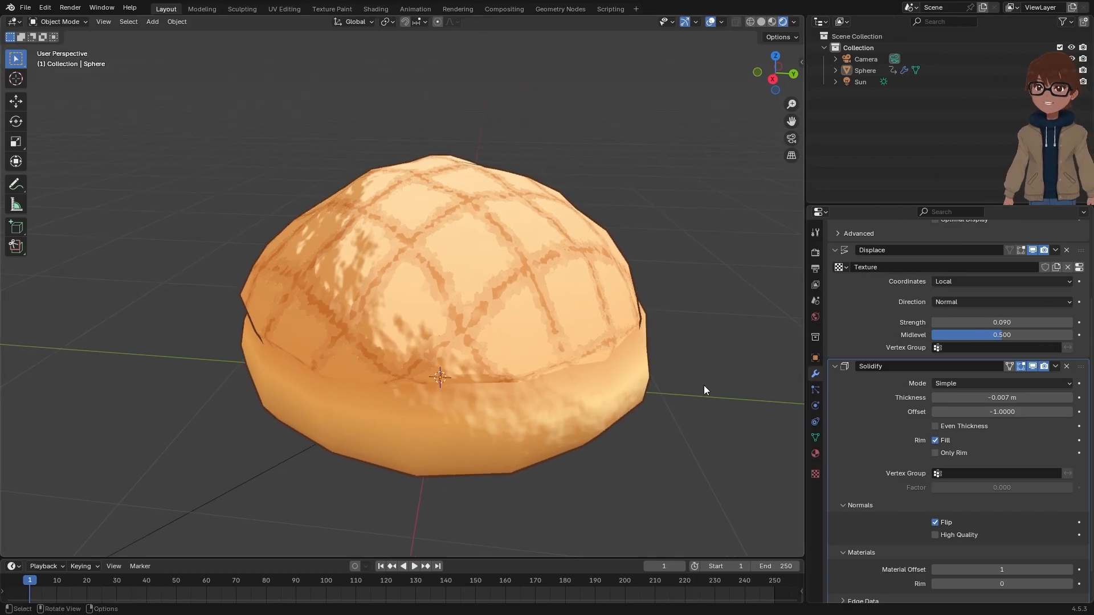
Step: Change the World background color to a medium grey so the bun's dark outline stands out
middle_click_drag(705, 385, 605, 294)
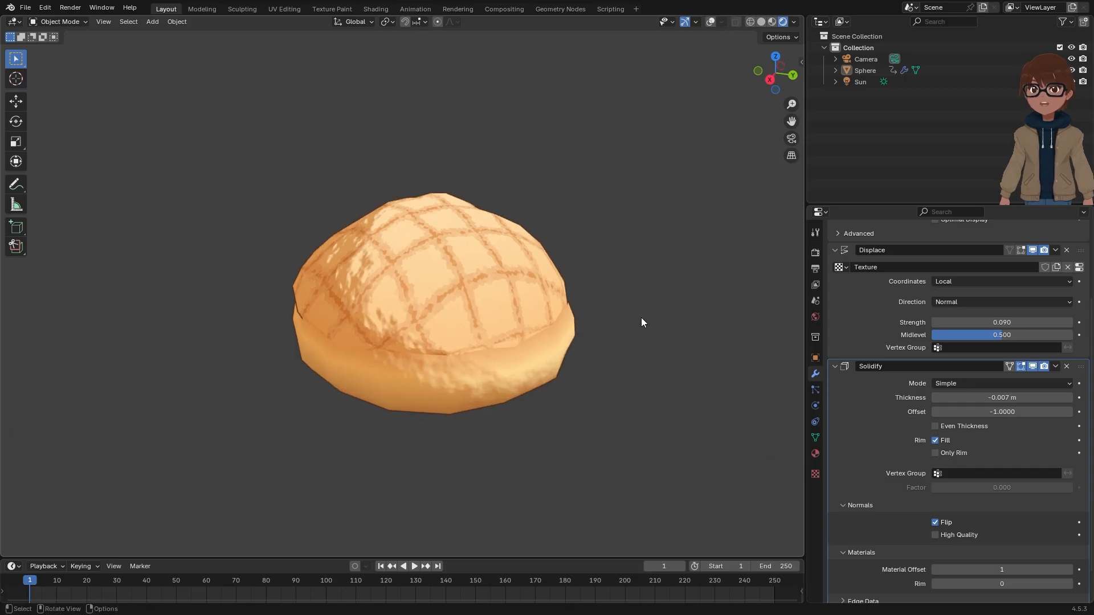
scroll(641, 317, "up", 2)
left_click(818, 319)
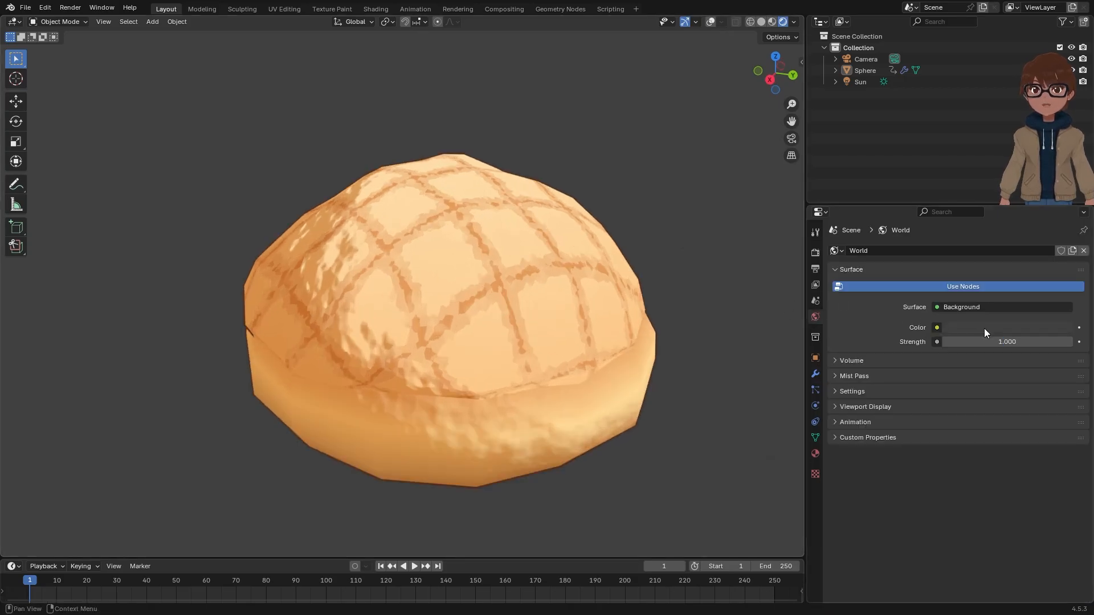
middle_click_drag(661, 327, 633, 313)
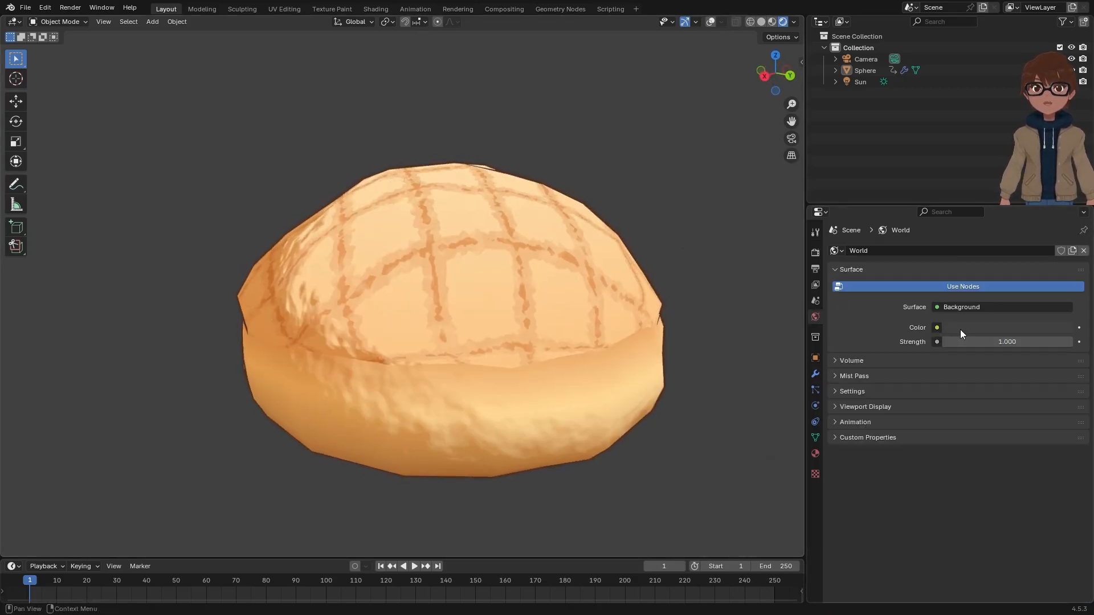
left_click(959, 328)
left_click_drag(1002, 282, 1025, 282)
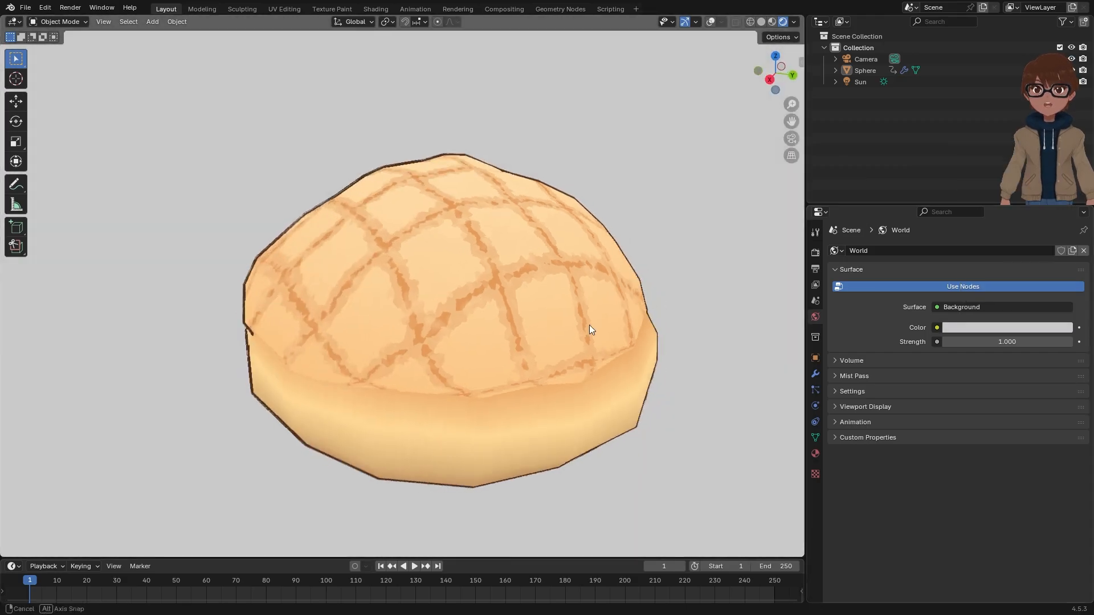
scroll(588, 330, "down", 3)
left_click(991, 327)
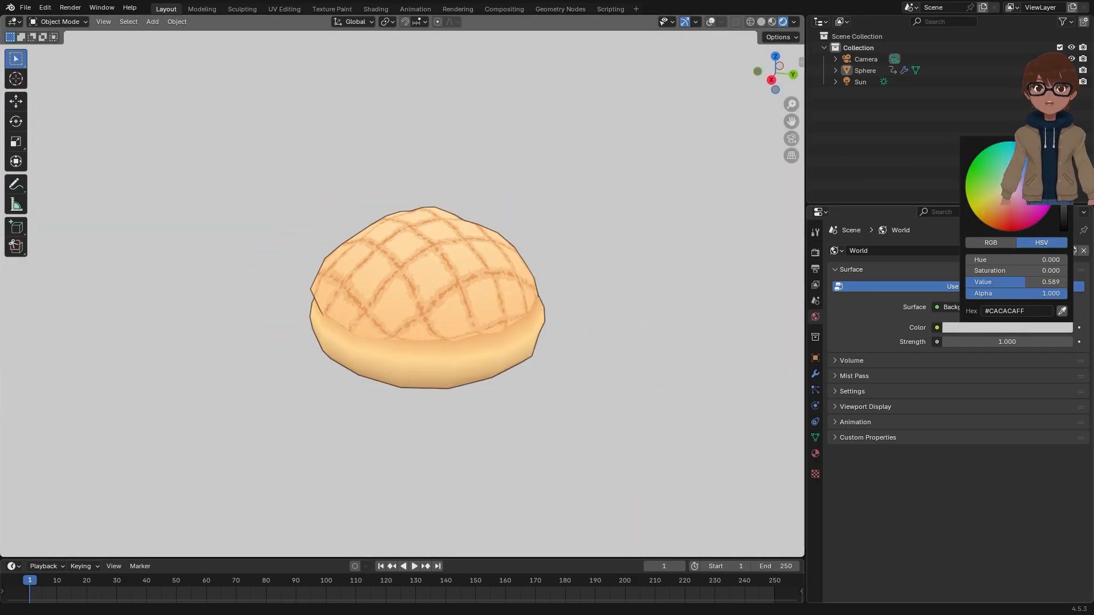
left_click_drag(1019, 282, 987, 282)
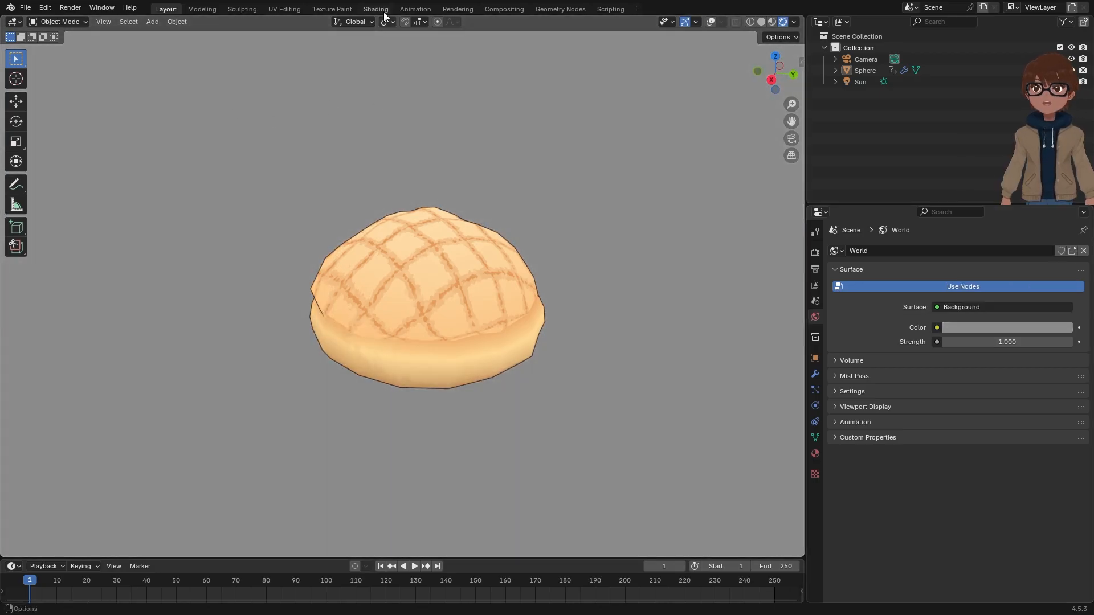
Step: Show the World shader nodes in the Shading workspace and enlarge the node editor
left_click(380, 9)
left_click(220, 358)
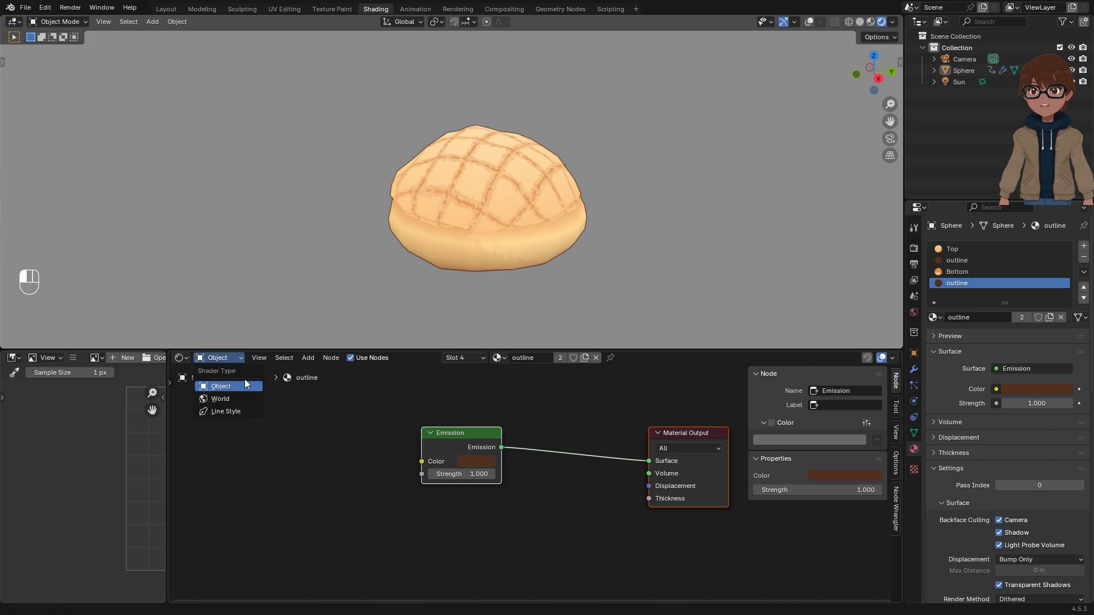
left_click(247, 399)
left_click_drag(334, 350, 334, 303)
scroll(377, 392, "down", 1)
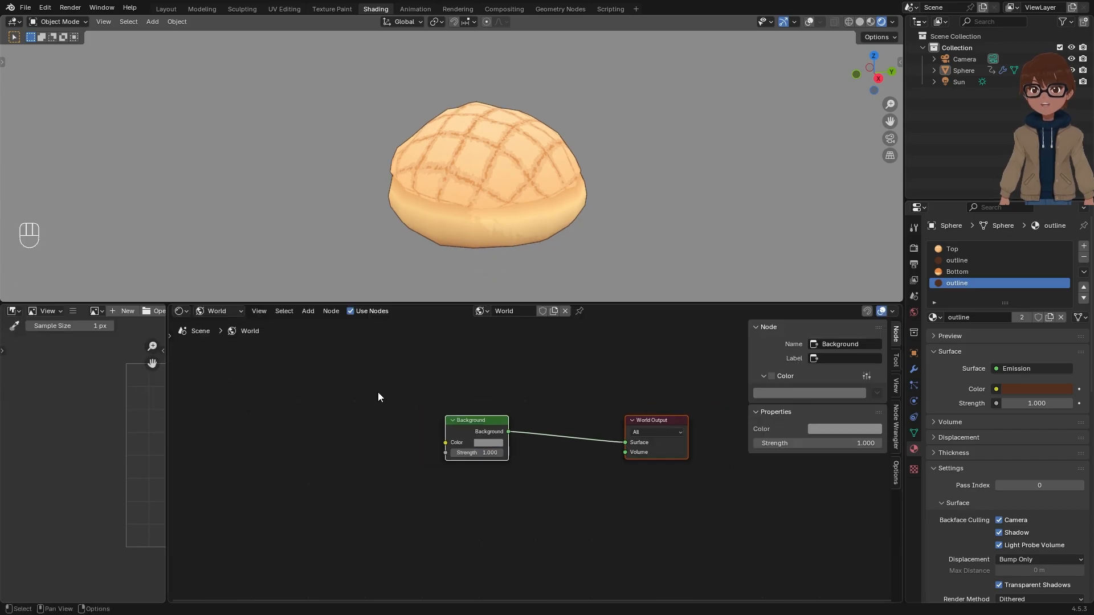
scroll(378, 391, "up", 1)
scroll(414, 393, "up", 1)
left_click(222, 311)
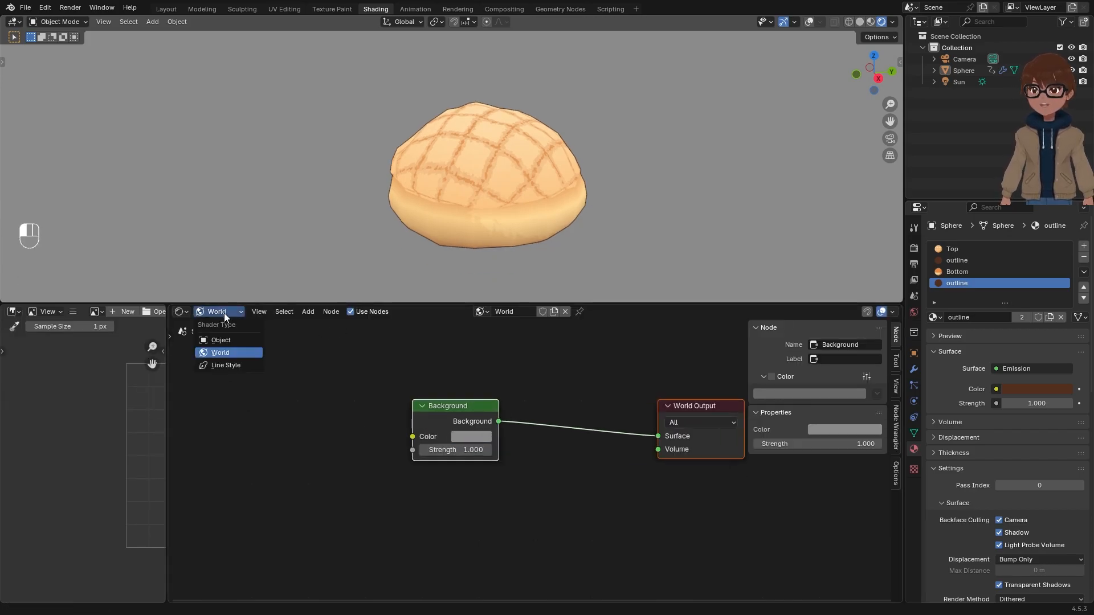
Step: Duplicate the World's Background node and place the copy directly below the original
left_click(444, 409)
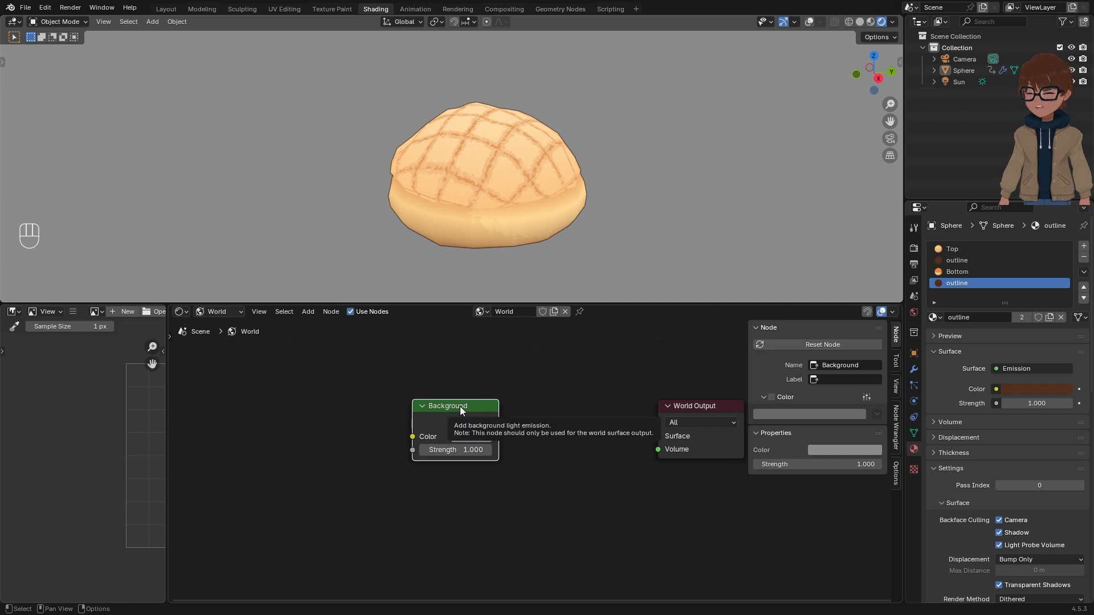
key("shift+d")
left_click(456, 491)
Step: Add a Light Path node to the left of the two Background nodes
scroll(455, 449, "down", 1)
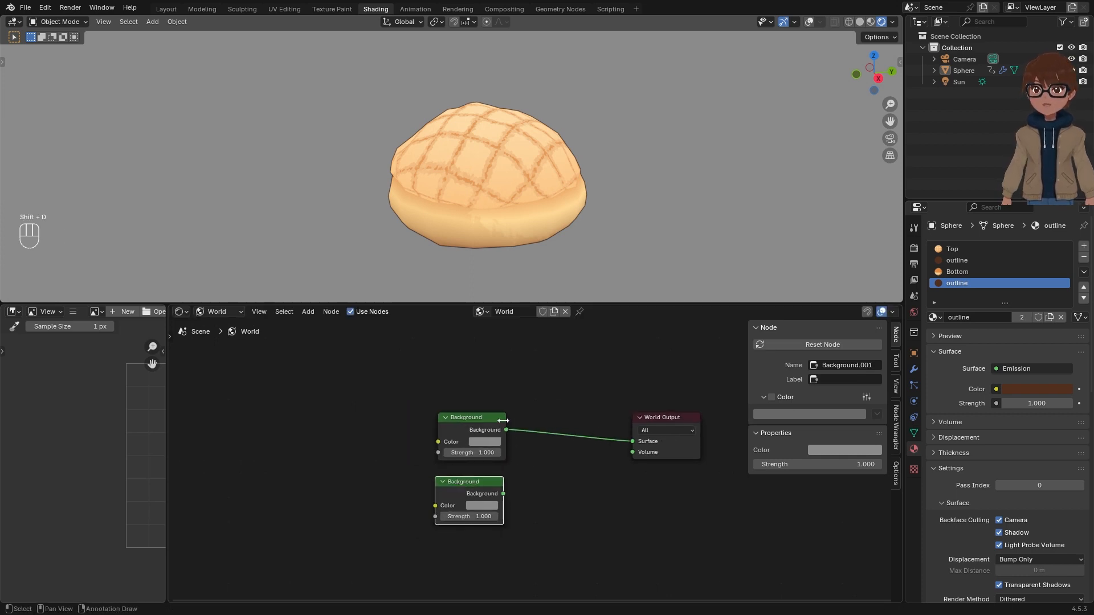
scroll(503, 420, "up", 1)
key("shift+a")
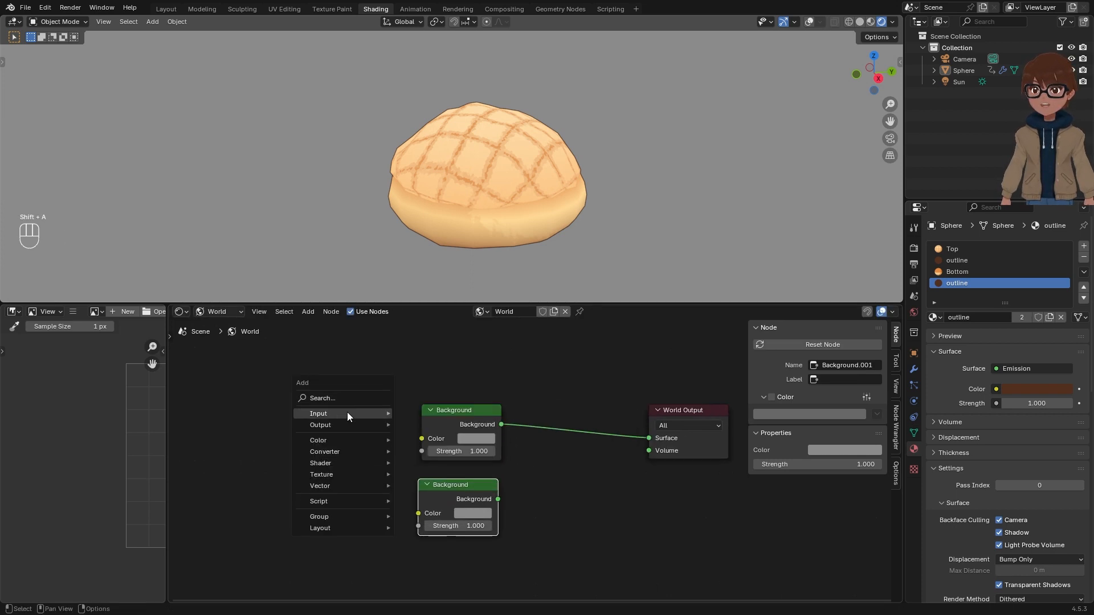
mouse_move(347, 414)
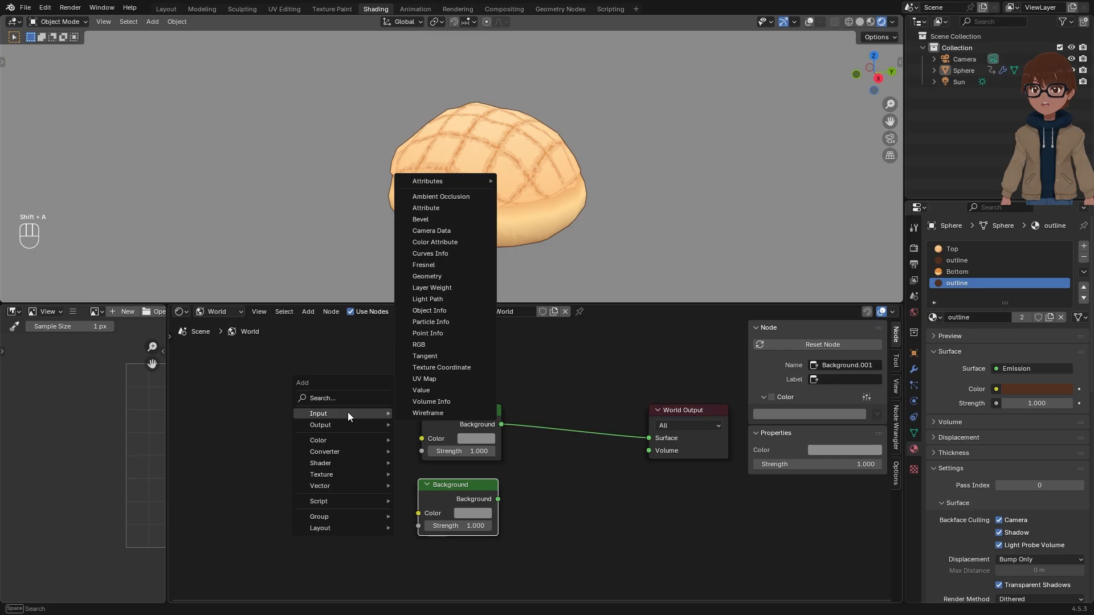
left_click(460, 299)
left_click(247, 363)
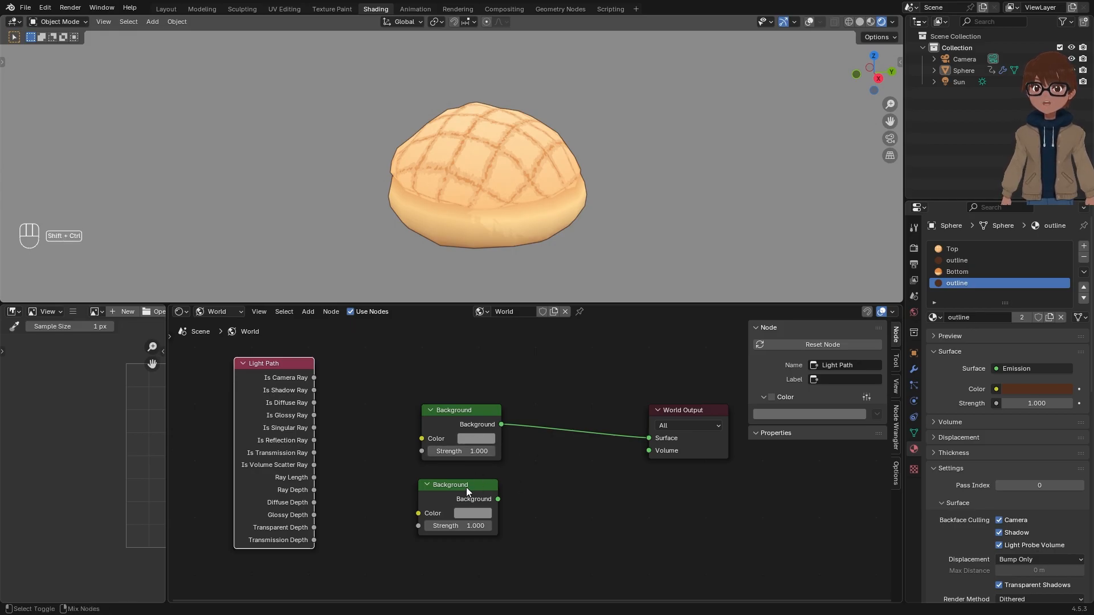
Step: Combine the two Background nodes in a Mix Shader feeding the World Output, and position it between them and the output
right_click_drag(487, 495, 459, 424, "ctrl+shift")
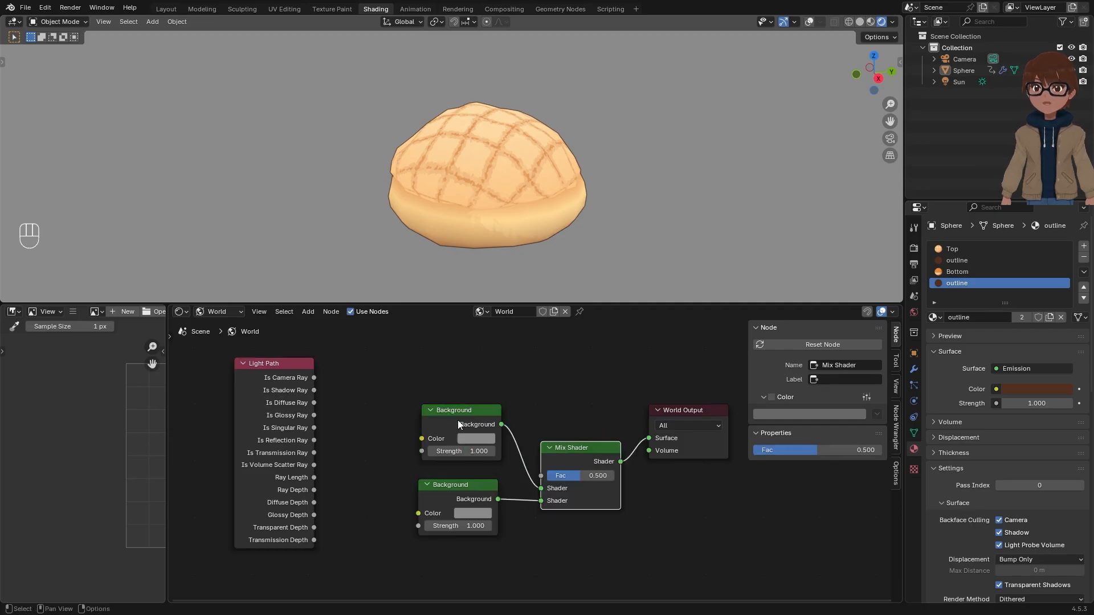
left_click_drag(576, 465, 569, 421)
middle_click_drag(569, 420, 567, 446)
scroll(557, 458, "up", 3)
scroll(550, 464, "down", 2)
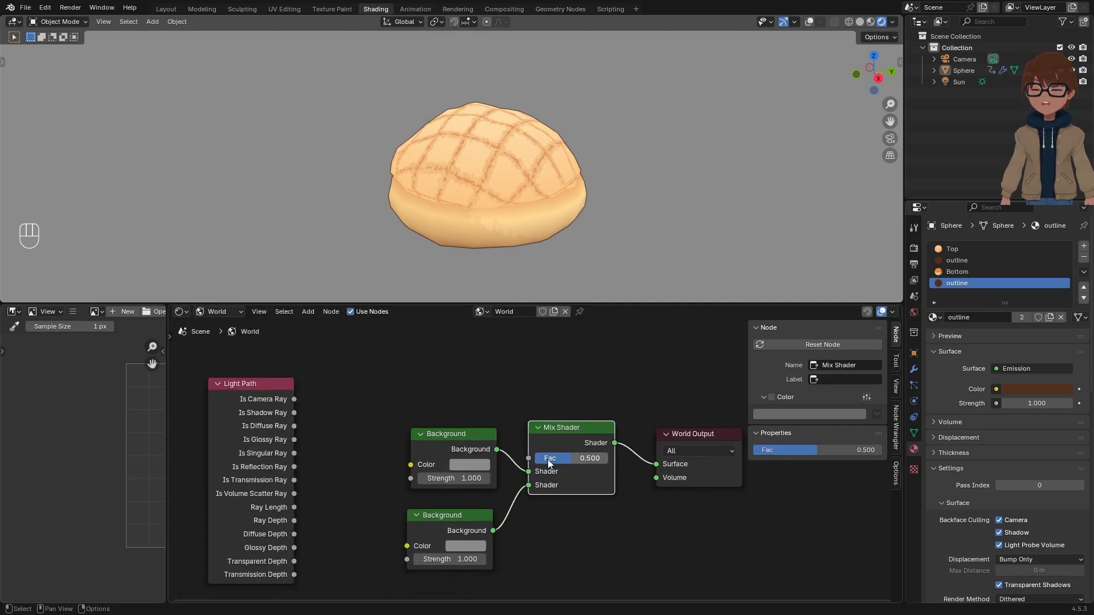
scroll(538, 481, "up", 1)
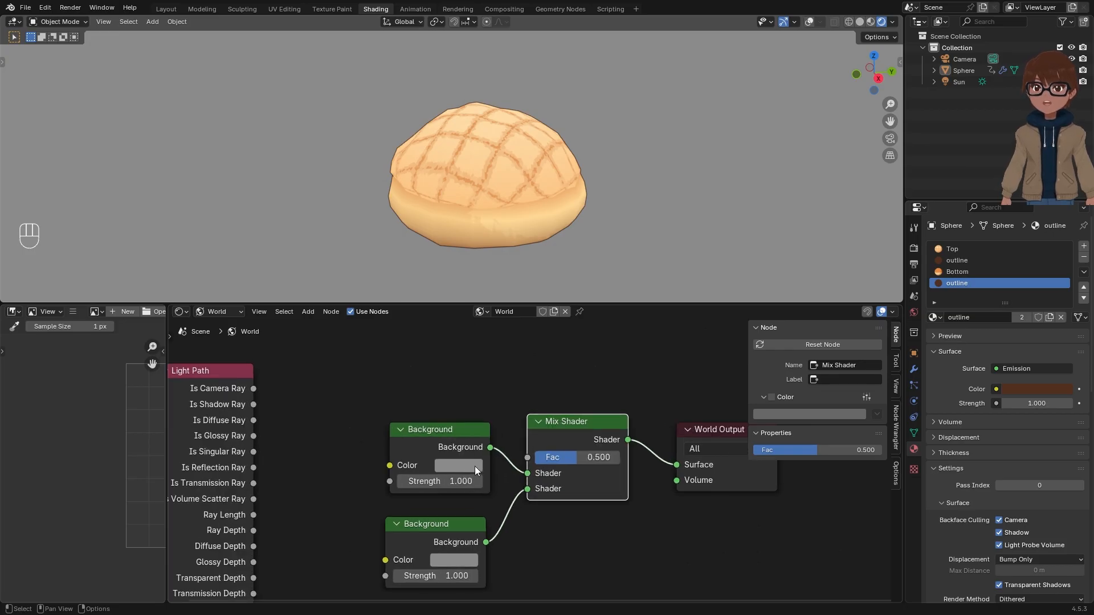
middle_click_drag(483, 480, 499, 458)
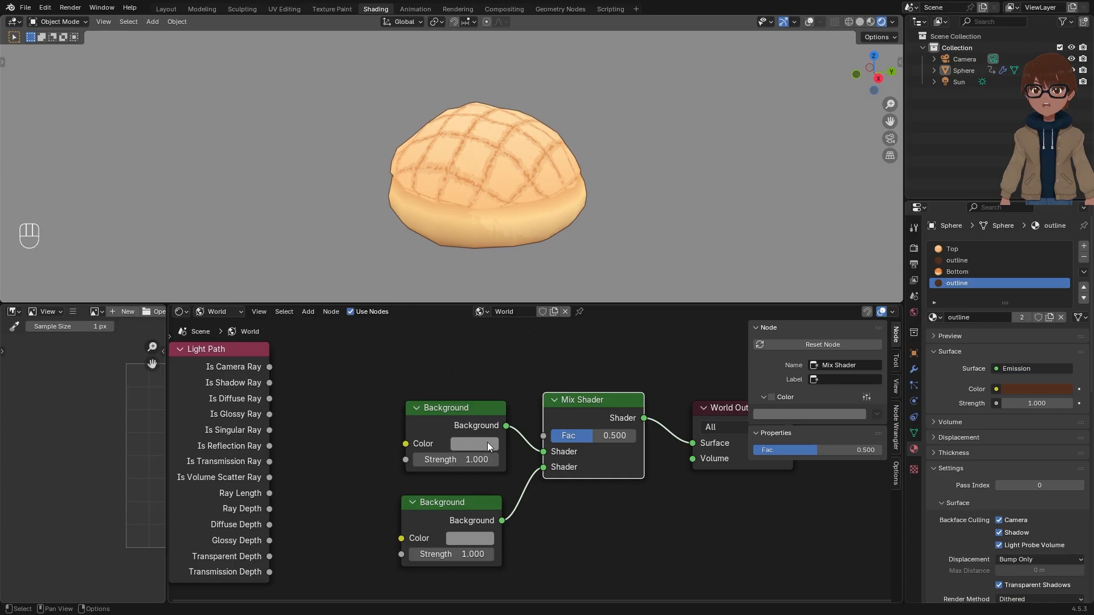
scroll(577, 171, "up", 3)
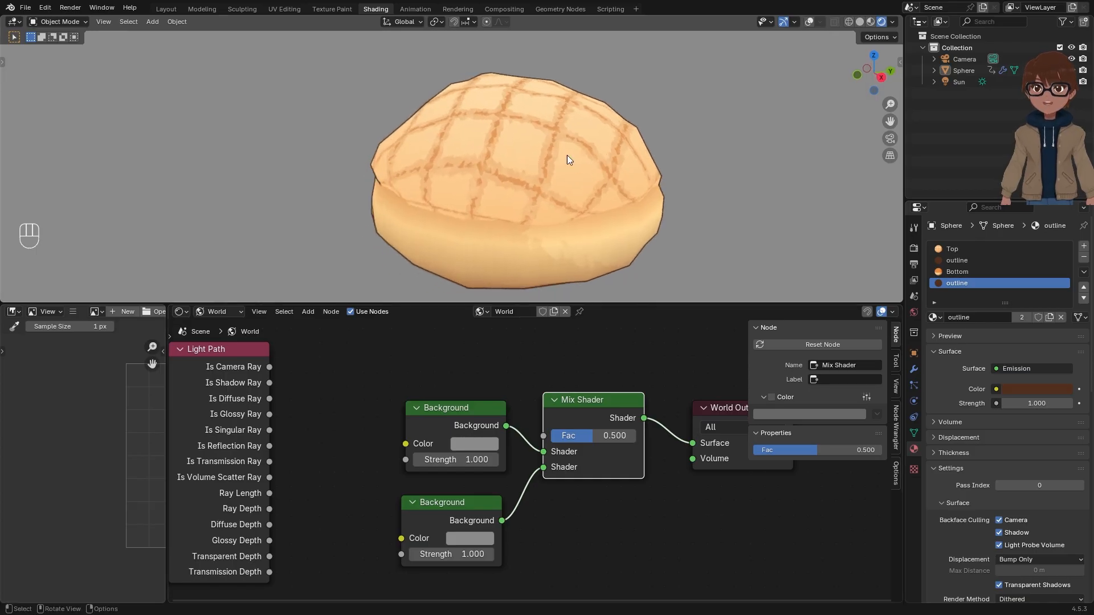
Step: Connect the Light Path node's Is Camera Ray output to the Mix Shader's Fac input
left_click(453, 502)
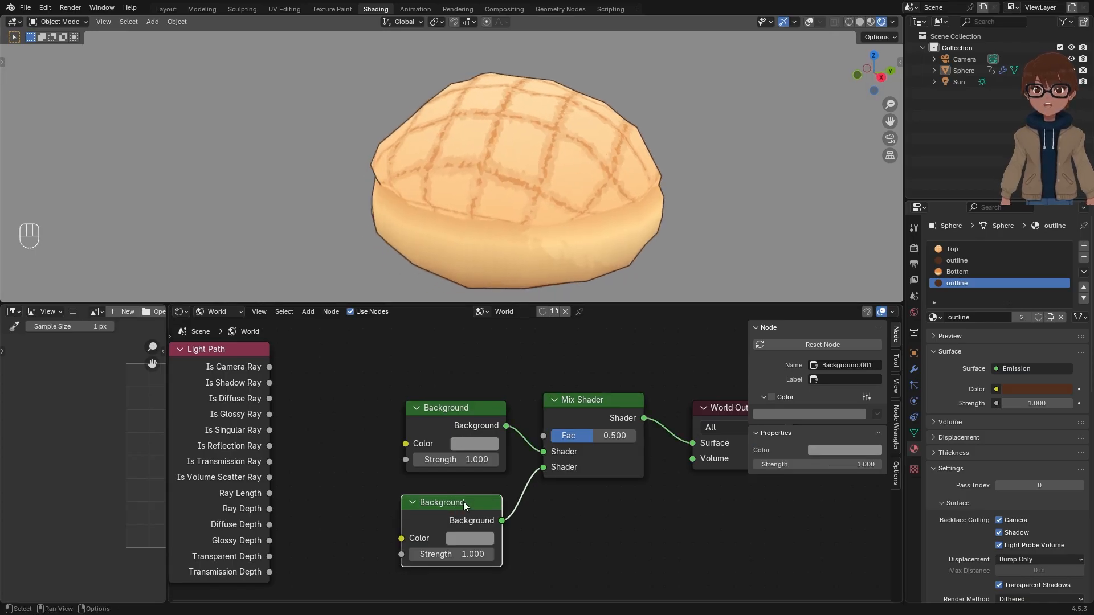
left_click(471, 540)
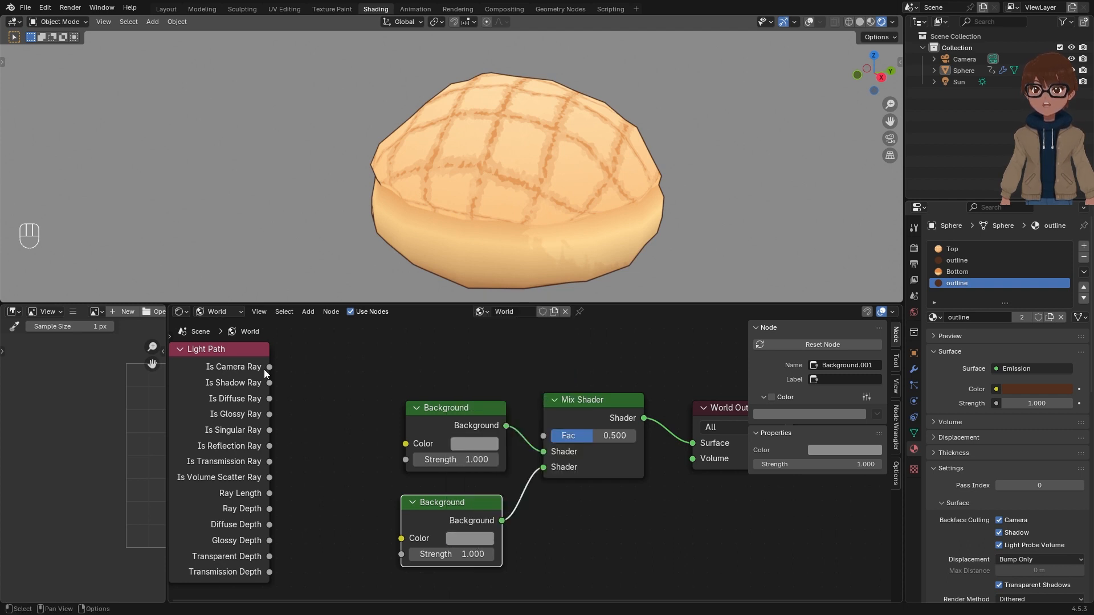
left_click_drag(270, 367, 563, 437)
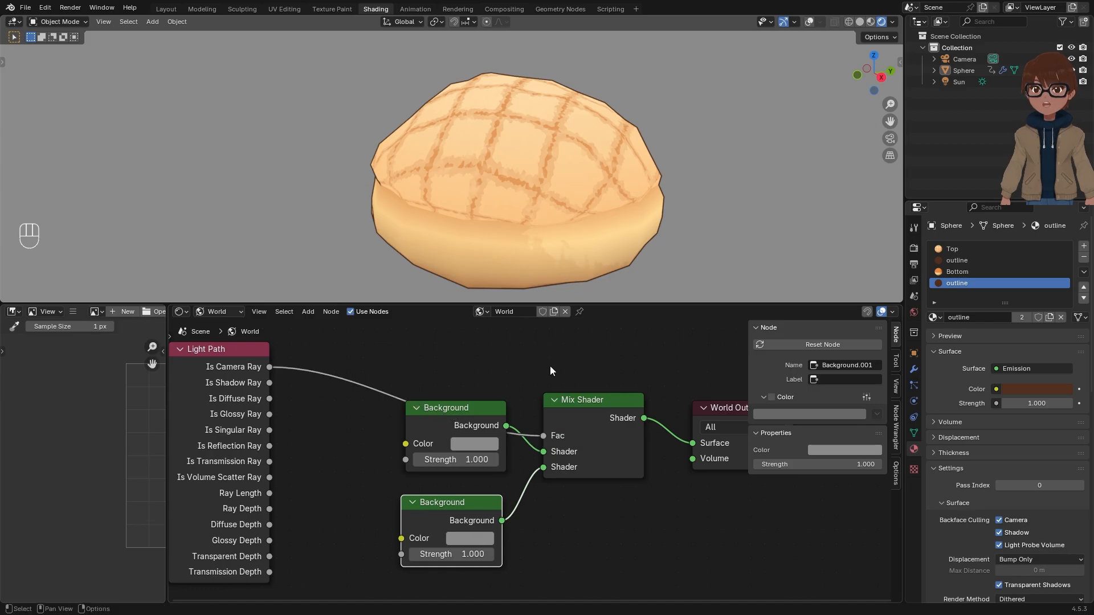
Step: Darken the upper Background's color to grey #676767 and set the lower Background's color to a bright peach-orange
left_click(474, 444)
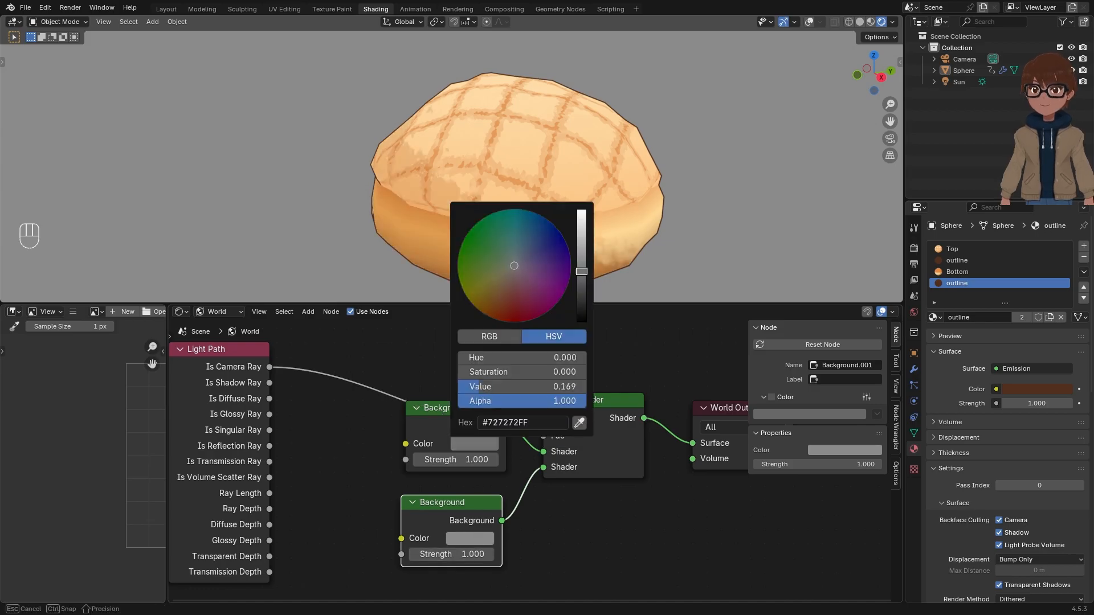
left_click_drag(581, 272, 581, 277)
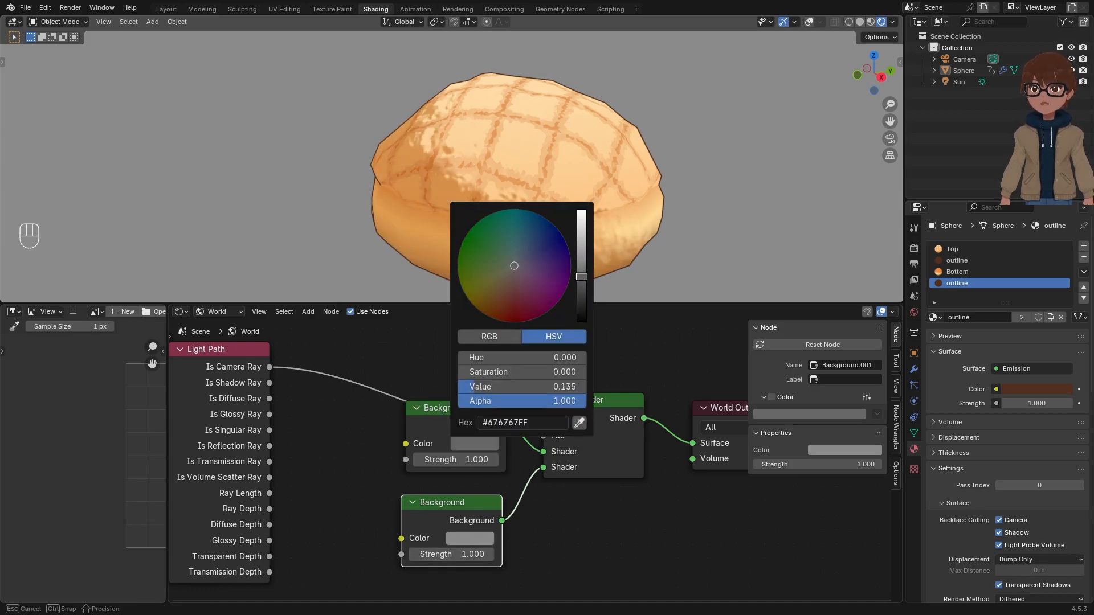
left_click(453, 536)
left_click_drag(578, 356, 578, 335)
left_click_drag(512, 363, 504, 373)
left_click_drag(577, 336, 577, 309)
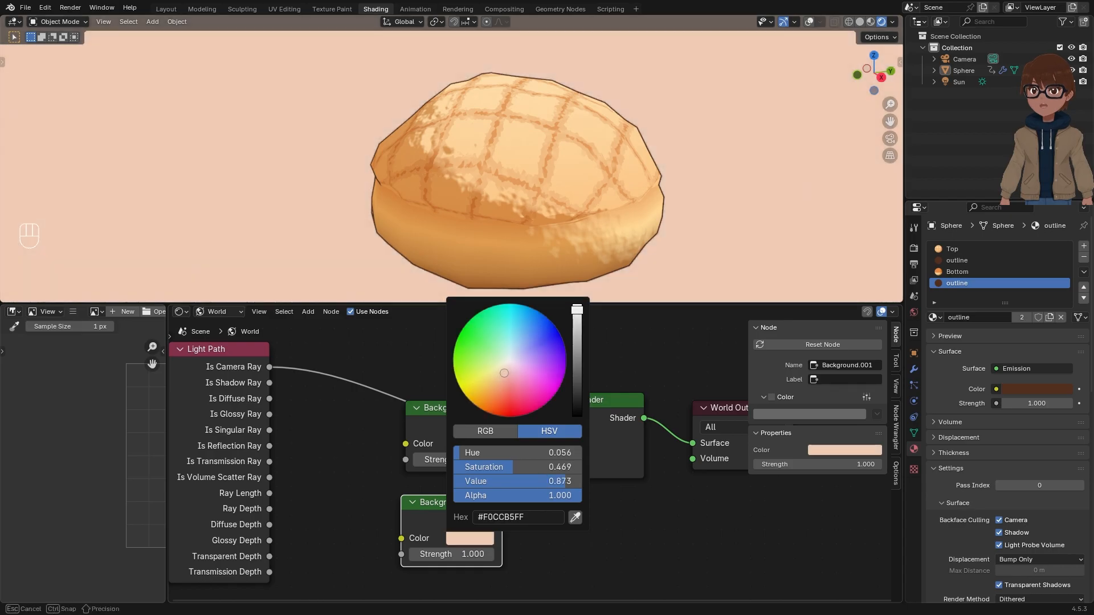
mouse_move(504, 372)
left_mouse_down()
mouse_move(525, 364)
mouse_move(497, 383)
left_mouse_up()
Step: Return to the Layout workspace, turn on the viewport overlays and select the bun
left_click(166, 8)
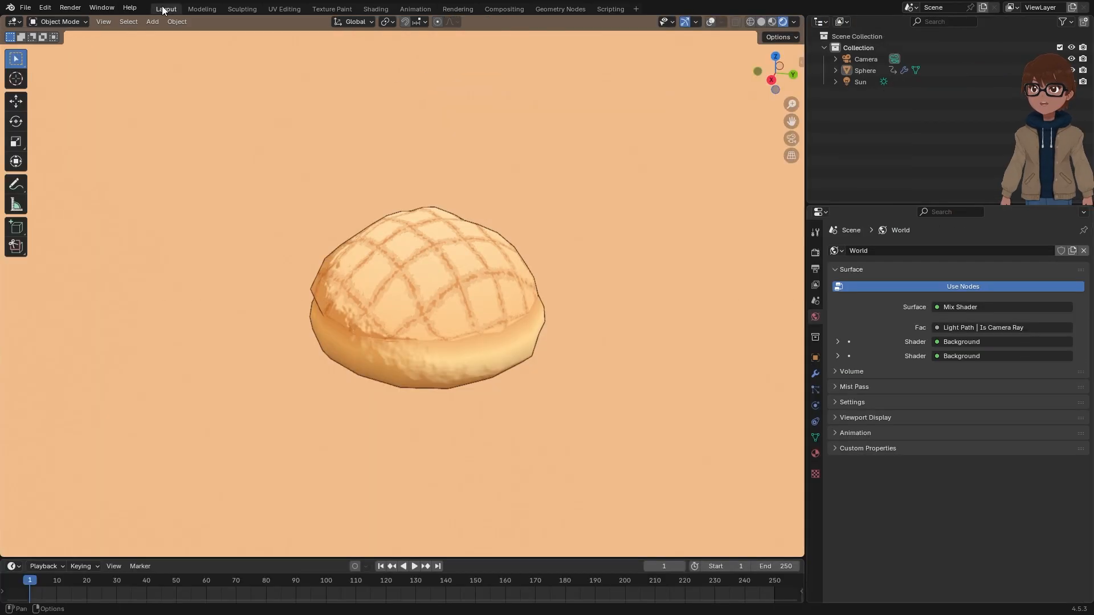
scroll(535, 267, "up", 3)
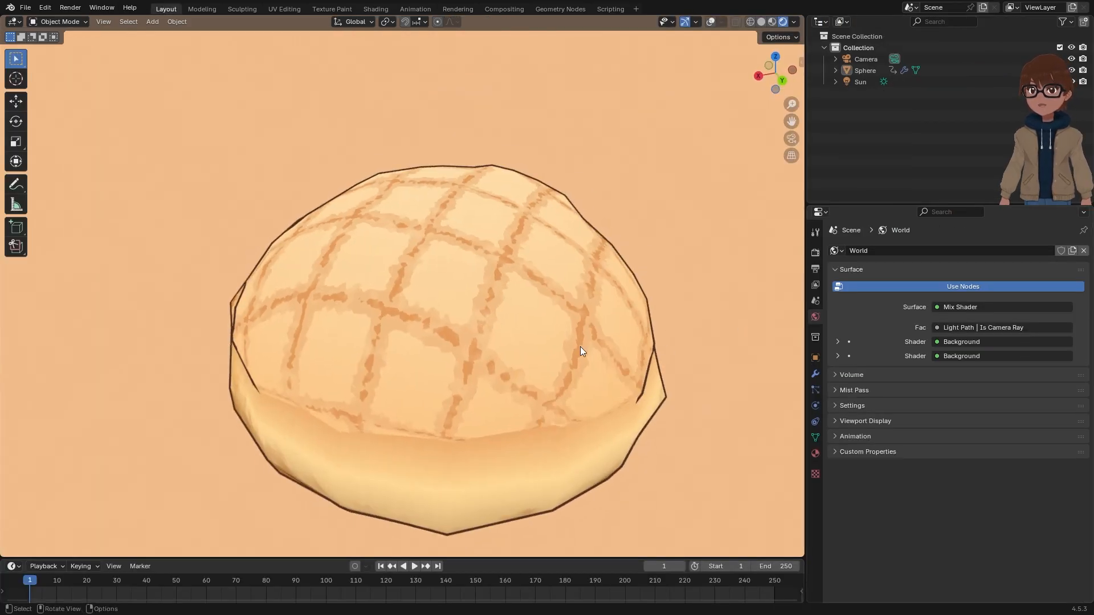
left_click(710, 21)
middle_click_drag(632, 262, 612, 287)
left_click(612, 287)
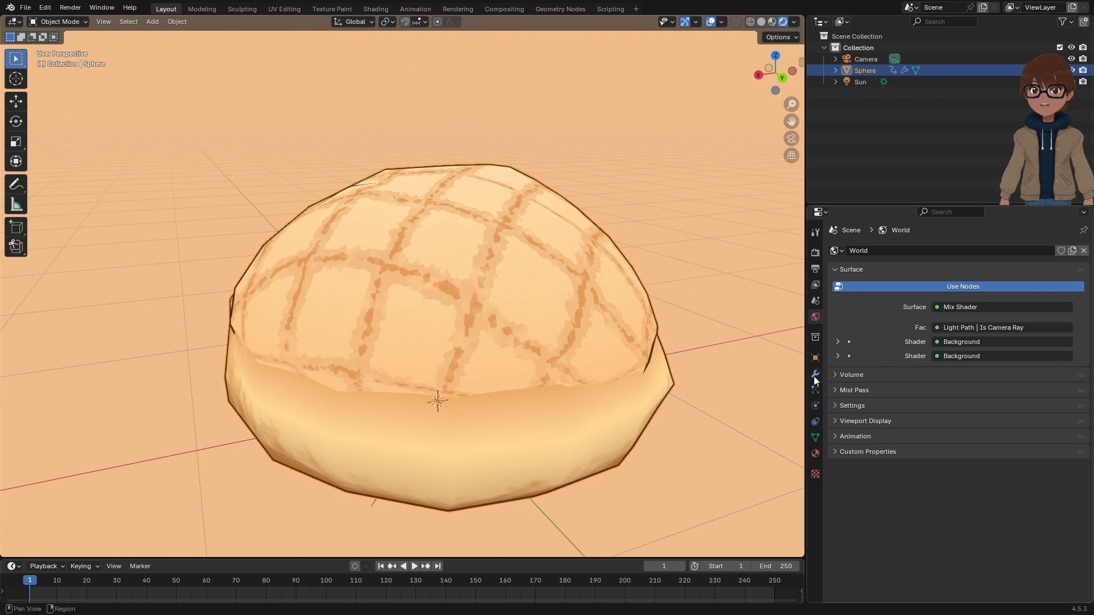
Step: Expand the Freestyle settings in the render properties
left_click(814, 376)
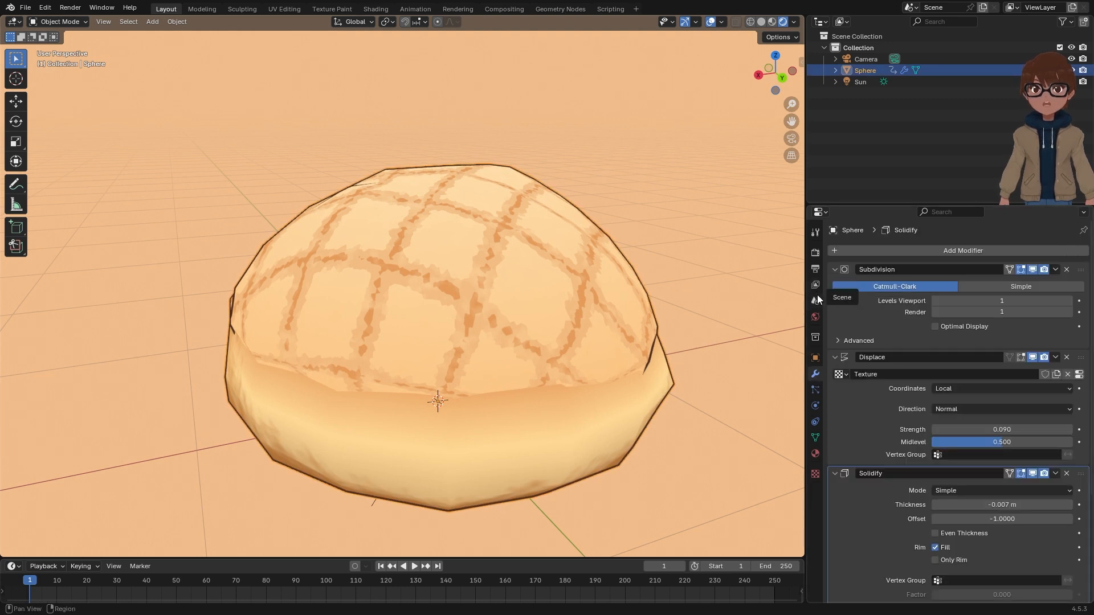
left_click(815, 252)
scroll(855, 380, "down", 8)
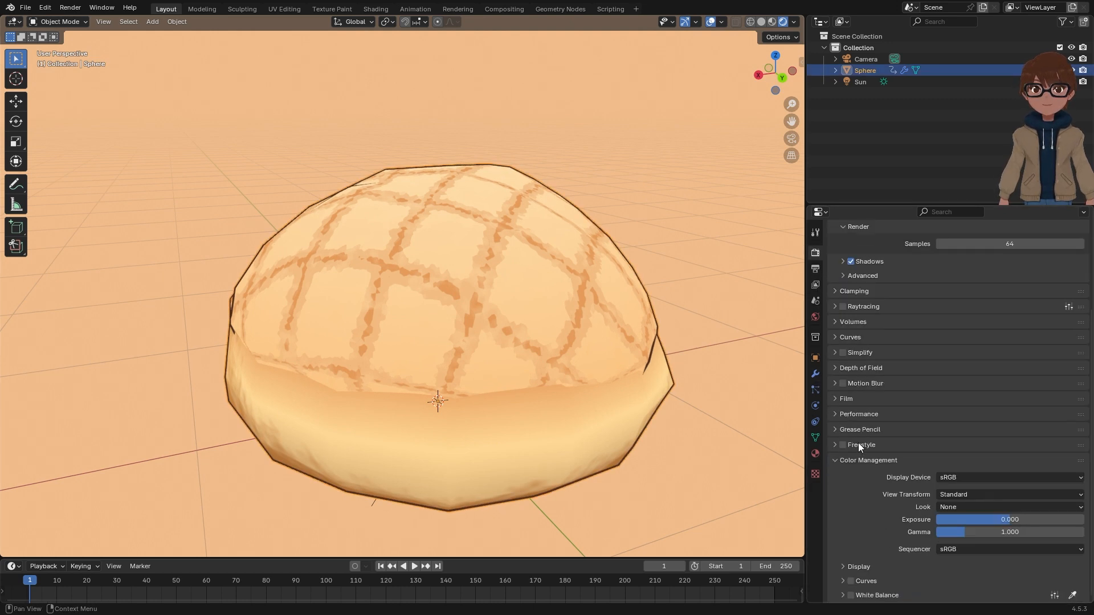
left_click(861, 445)
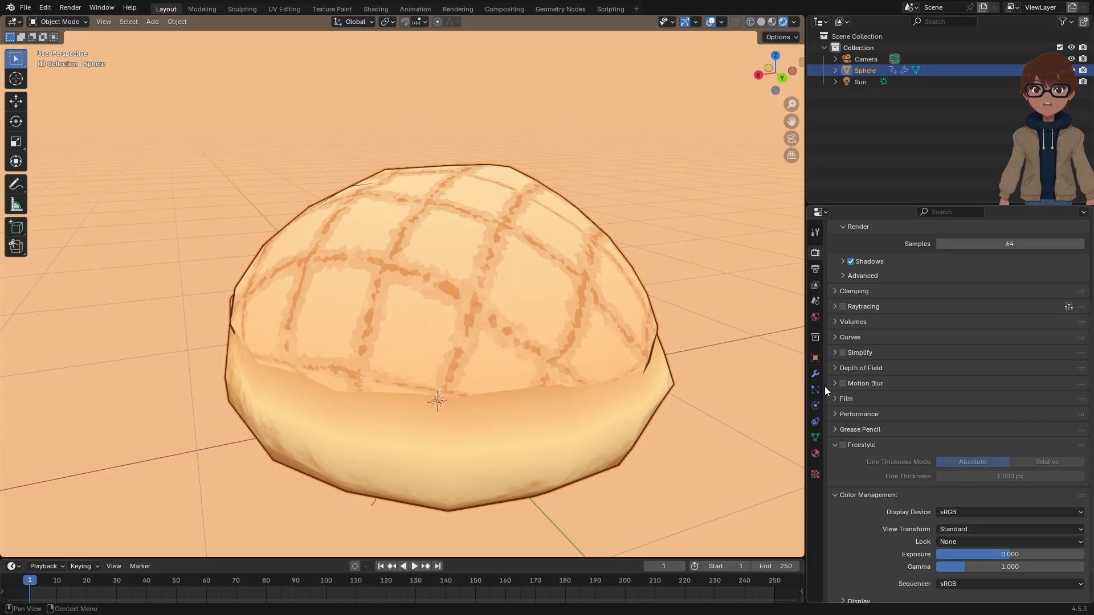
Step: Disable the bun's Solidify modifier in both the viewport and the render, and deselect the bun
left_click(814, 317)
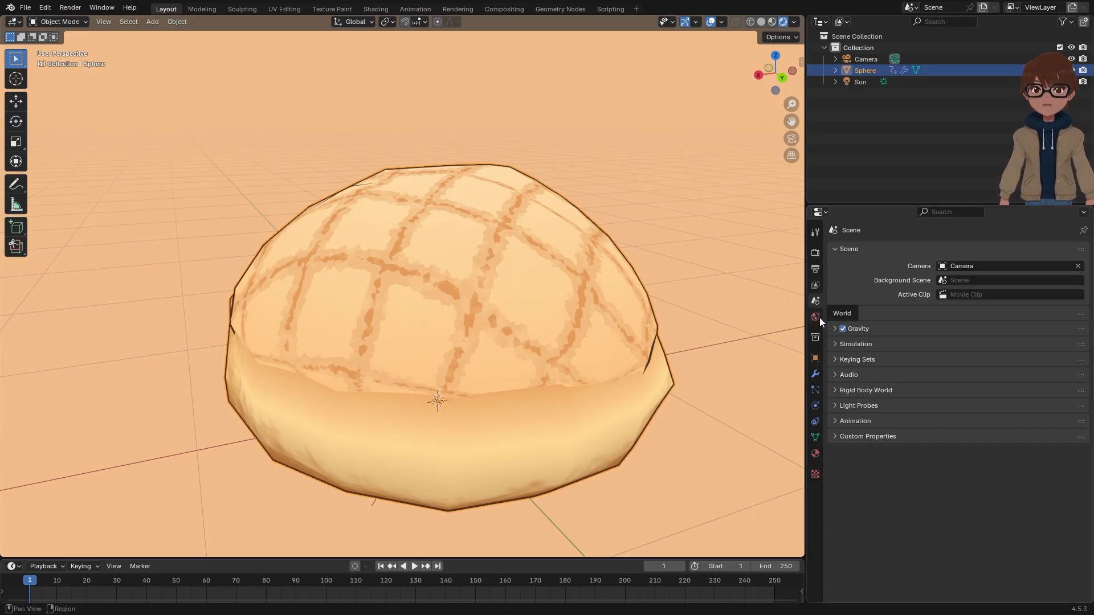
left_click(814, 374)
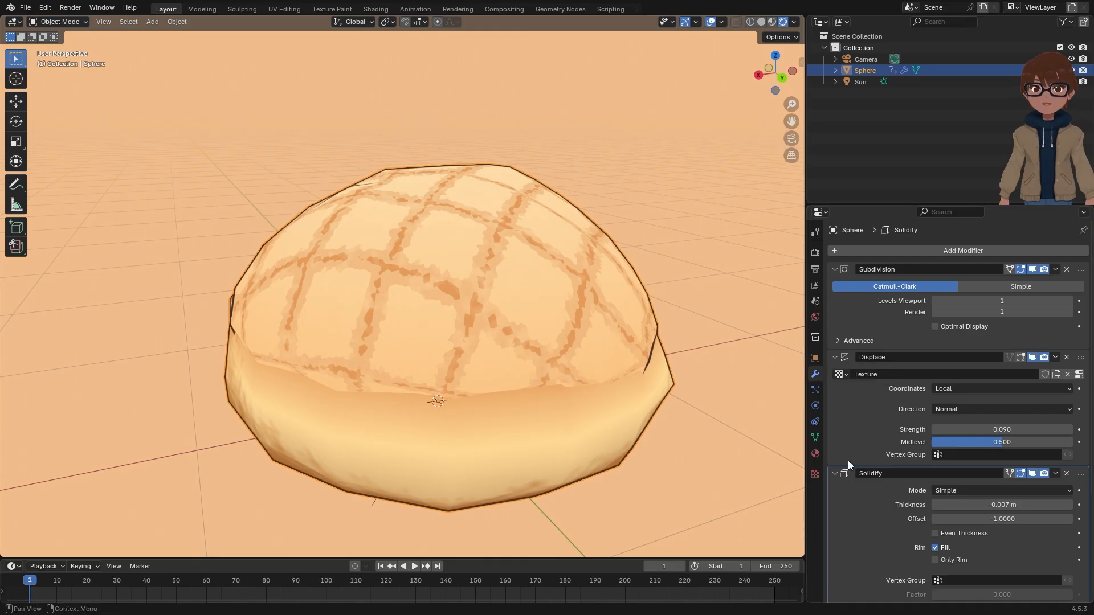
scroll(849, 458, "down", 6)
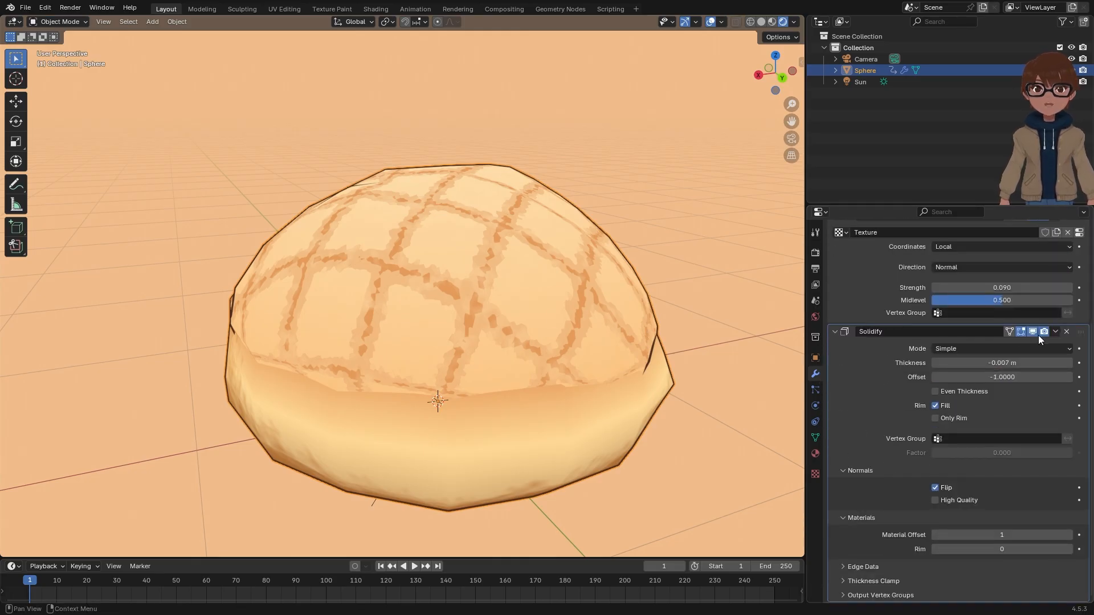
left_click_drag(1043, 331, 1033, 332)
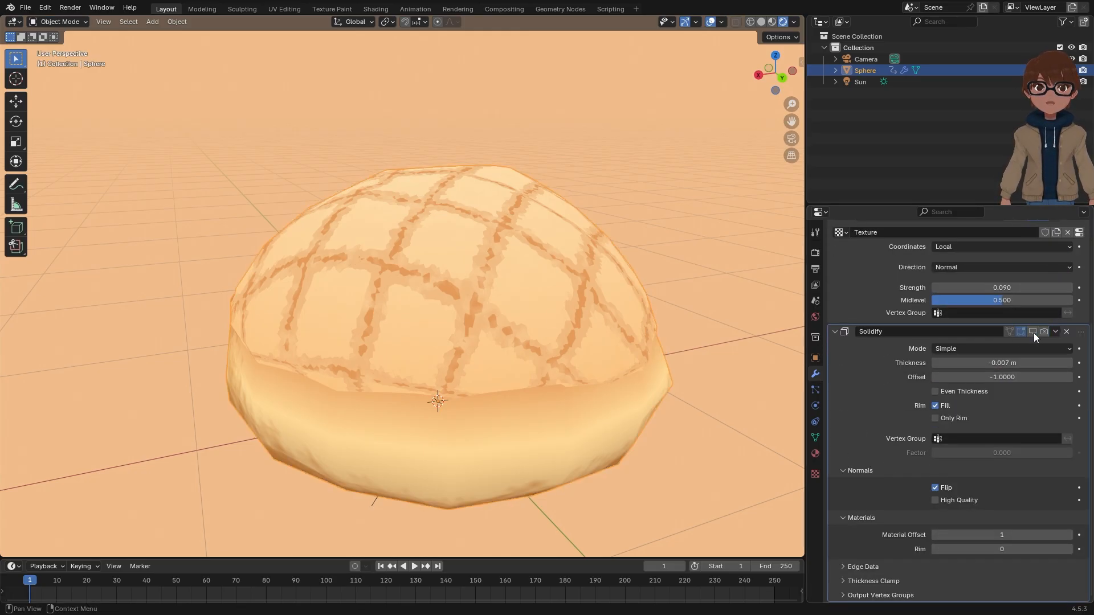
scroll(637, 312, "down", 3)
left_click(689, 305)
scroll(686, 336, "down", 3)
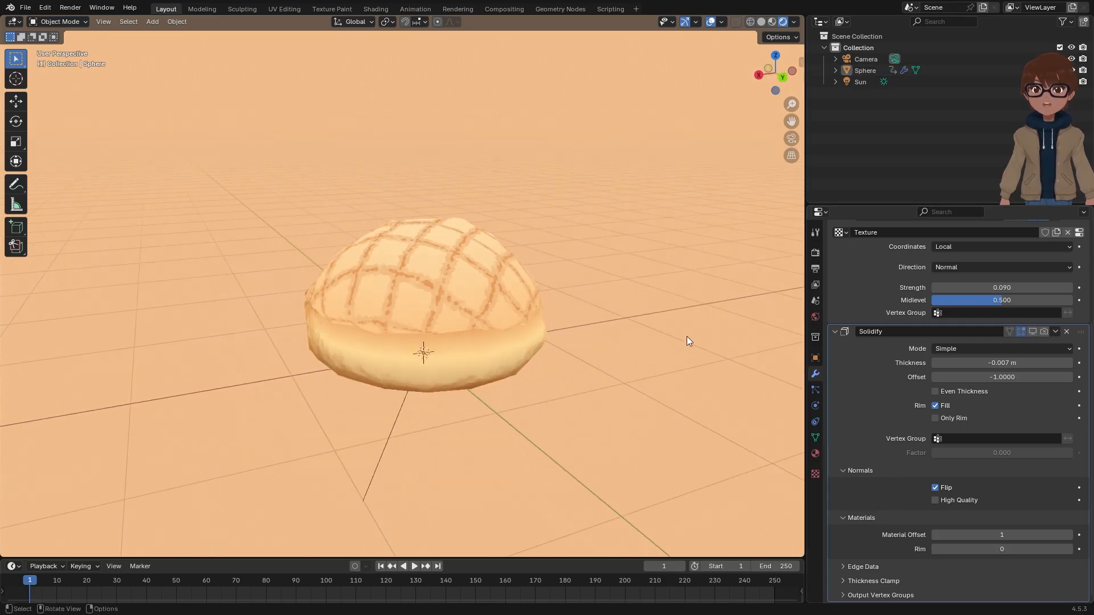
Step: Select the scene camera and look through it
middle_click_drag(683, 300, 546, 316)
scroll(545, 315, "down", 7)
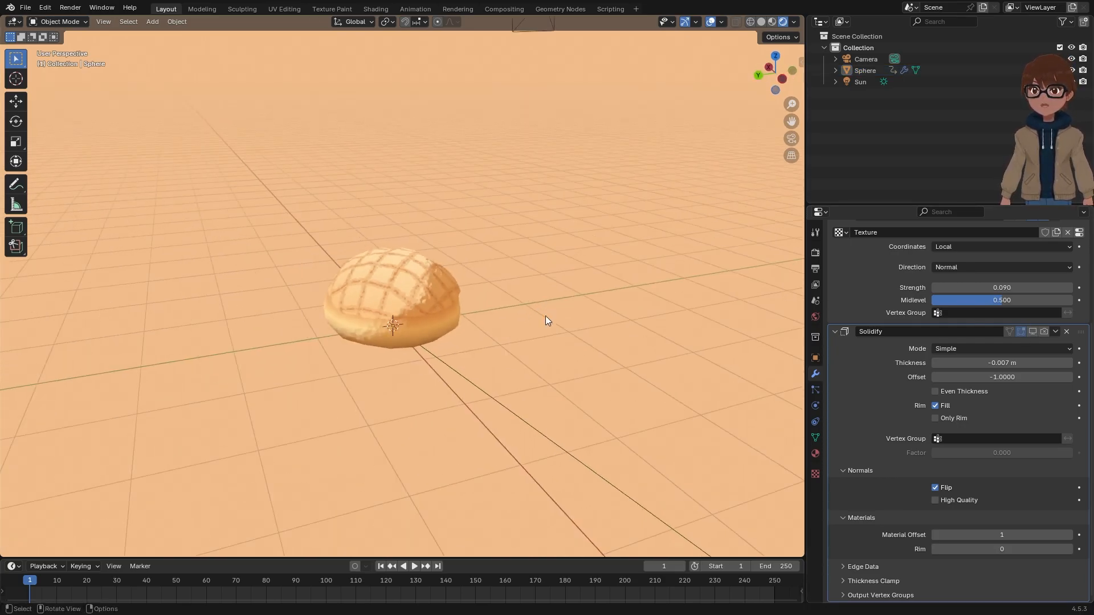
scroll(544, 254, "up", 2)
left_click(480, 130)
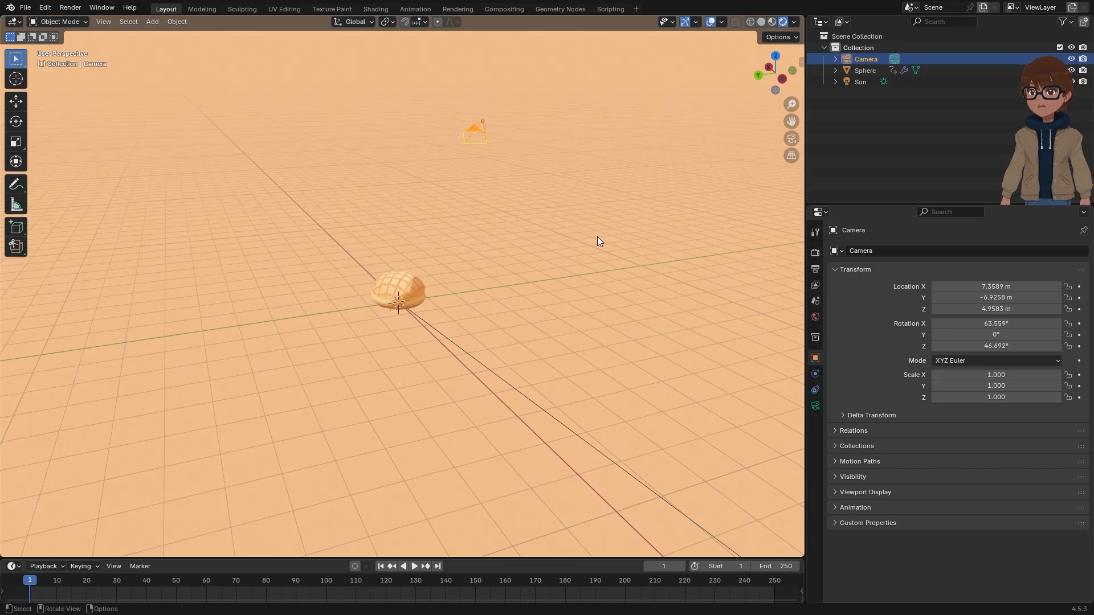
key("KP_0")
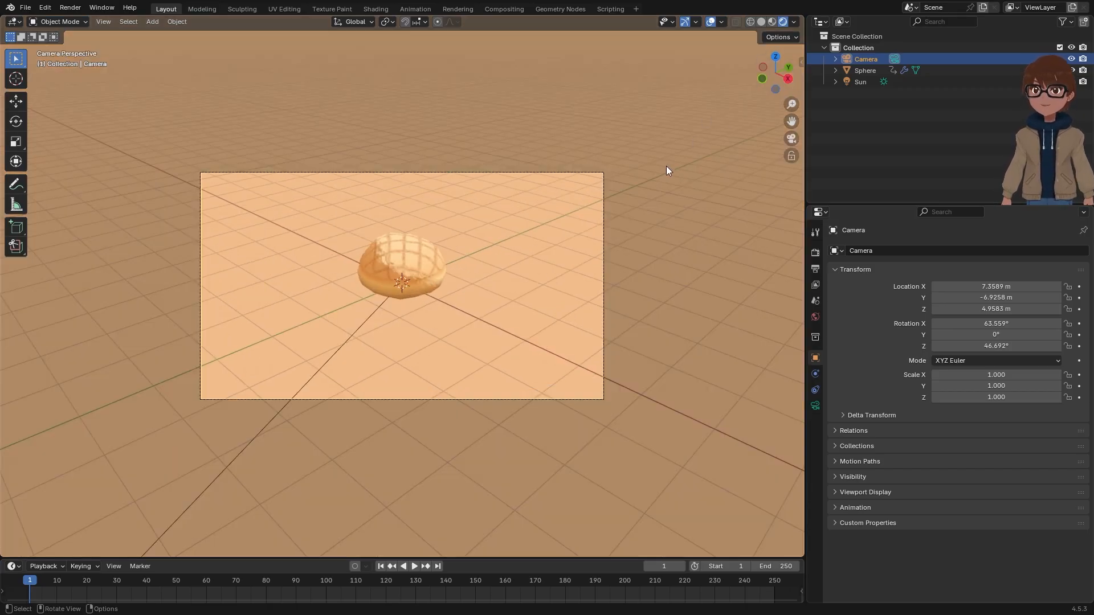
Step: Frame the bun close up with Camera to View locking enabled, and release the lock once it fills the camera frame
key("n")
left_click(796, 110)
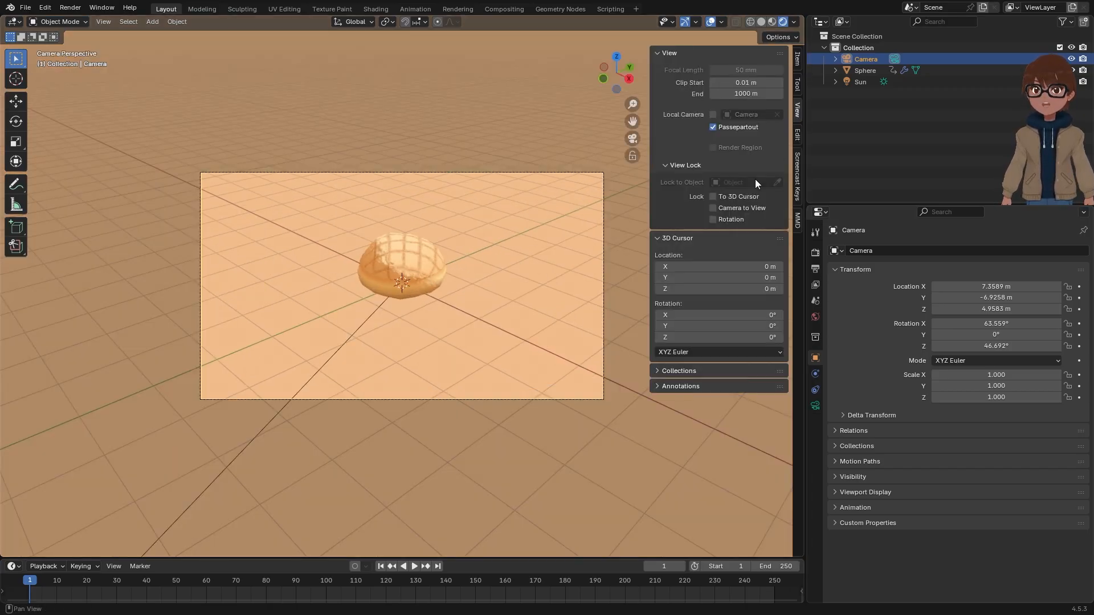
left_click(735, 220)
left_click(735, 208)
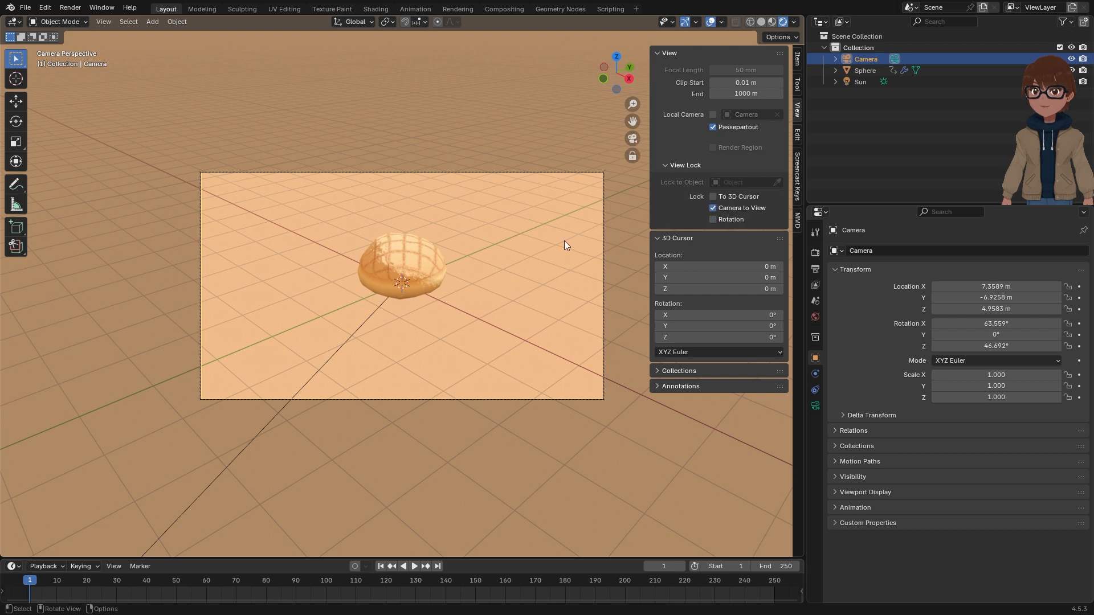
scroll(562, 239, "up", 6)
middle_click_drag(566, 254, 480, 308)
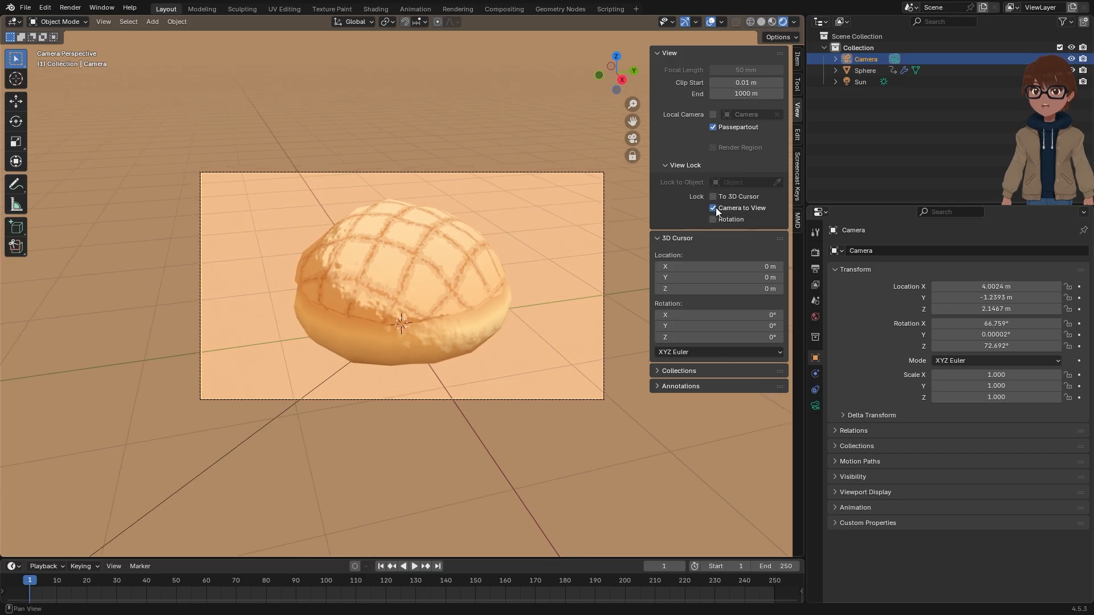
left_click(716, 207)
Step: Enable Freestyle for the render
left_click(815, 252)
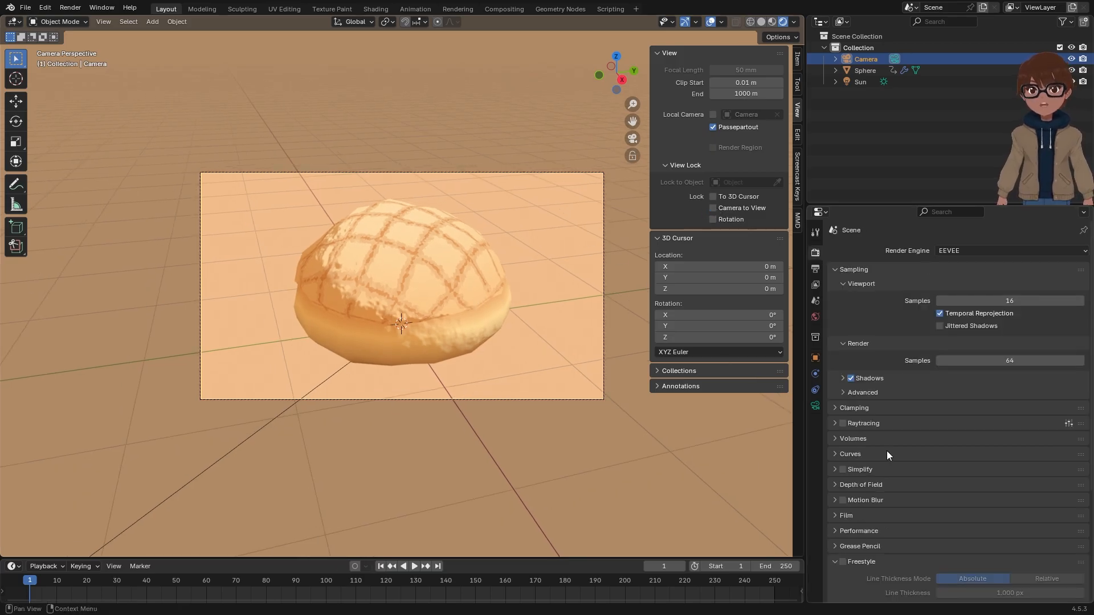
scroll(883, 447, "down", 5)
left_click(844, 410)
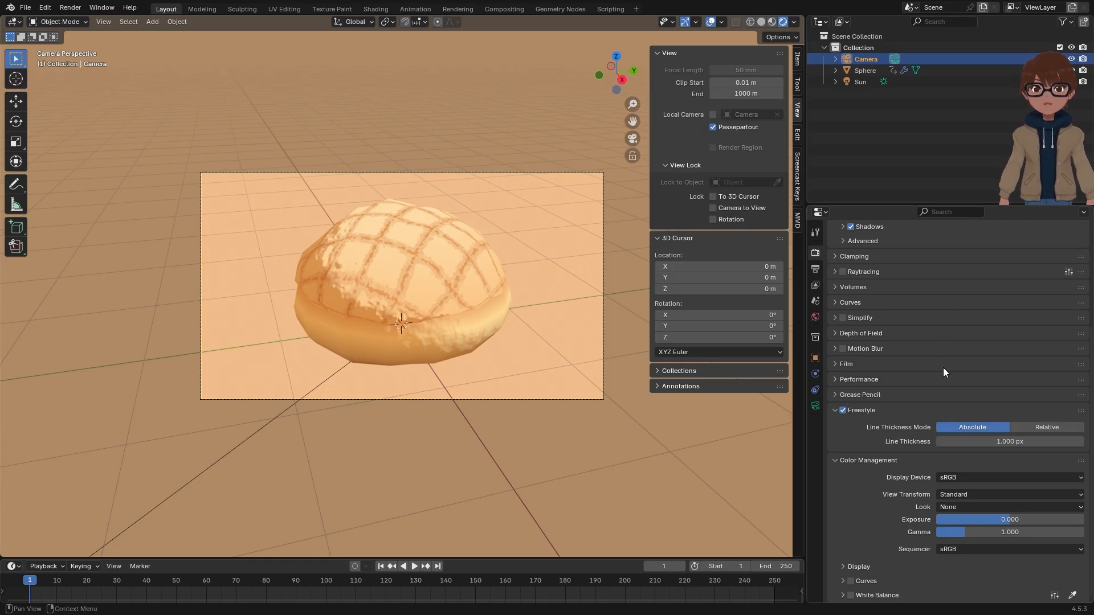
scroll(856, 268, "up", 3)
scroll(855, 265, "up", 3)
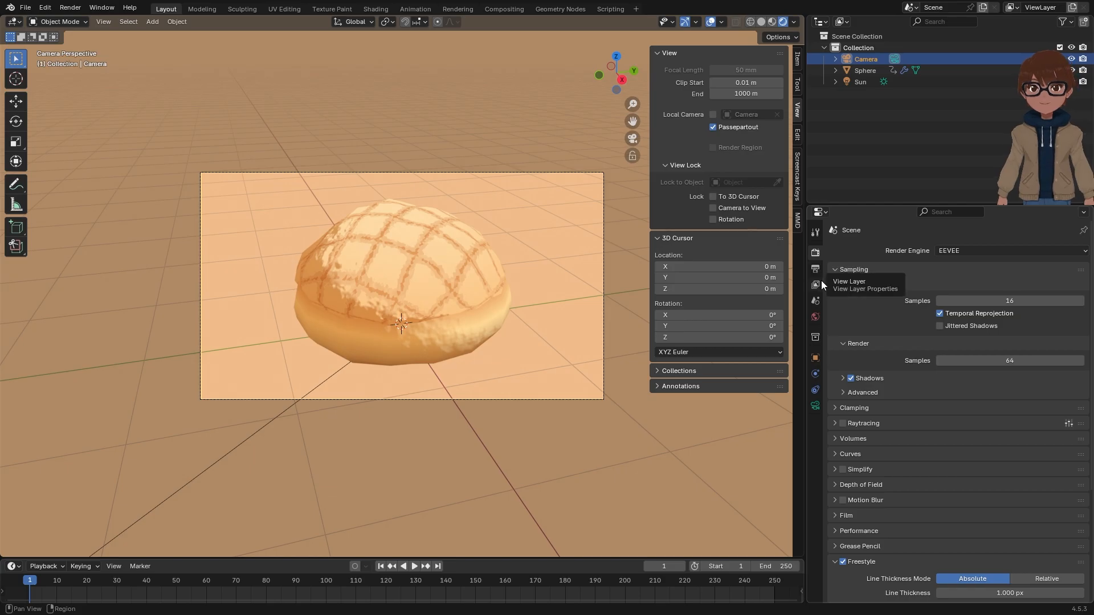
Step: Collapse the view layer's Passes settings and examine its Freestyle line set and edge type options
left_click(817, 298)
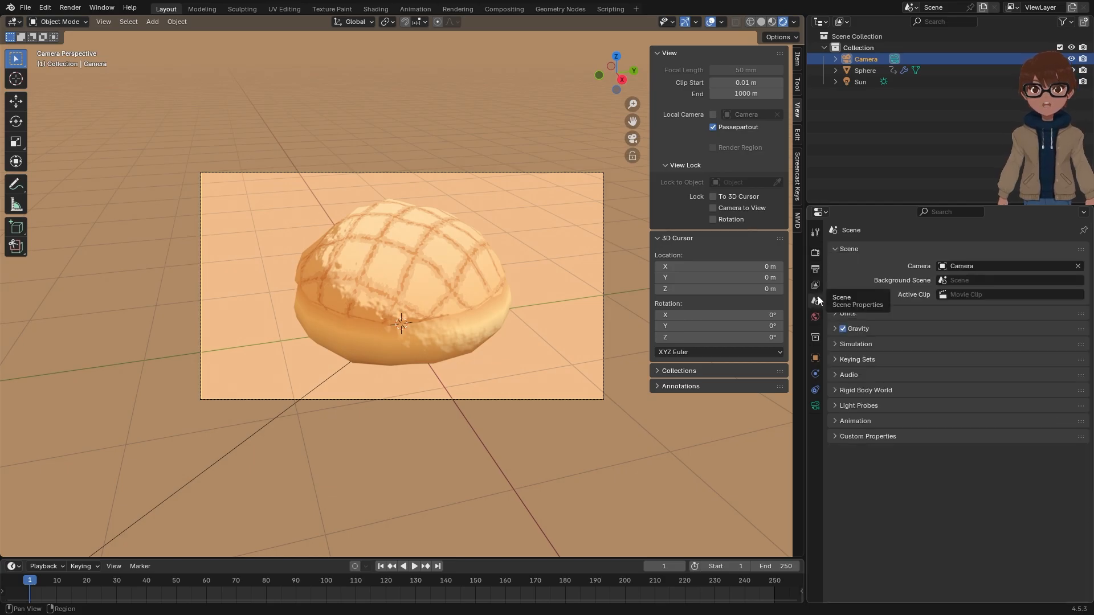
left_click(815, 284)
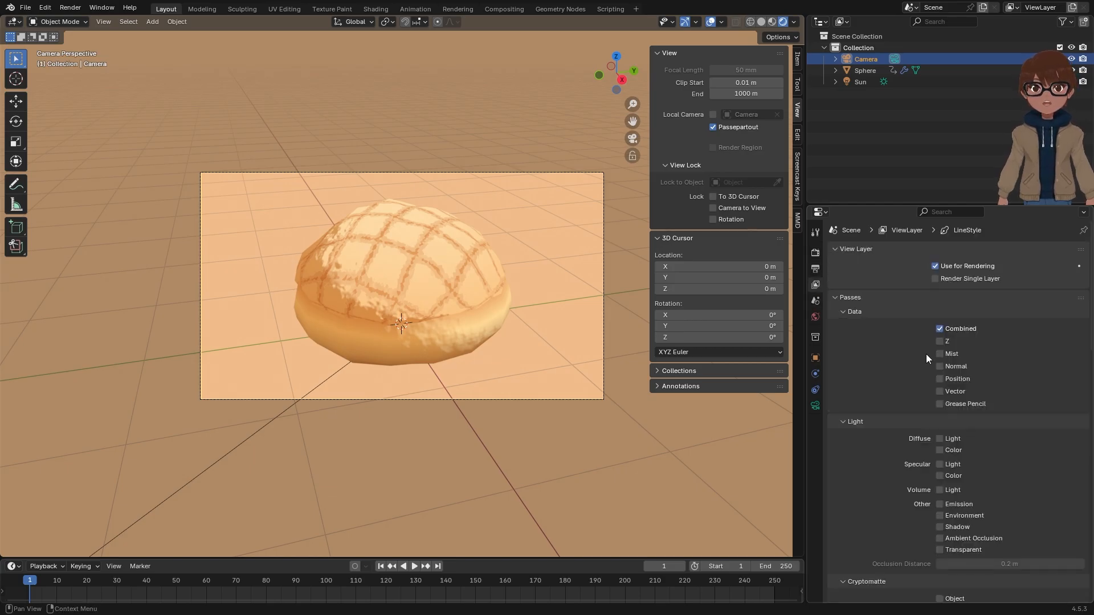
left_click(833, 297)
scroll(886, 325, "down", 4)
scroll(886, 324, "up", 4)
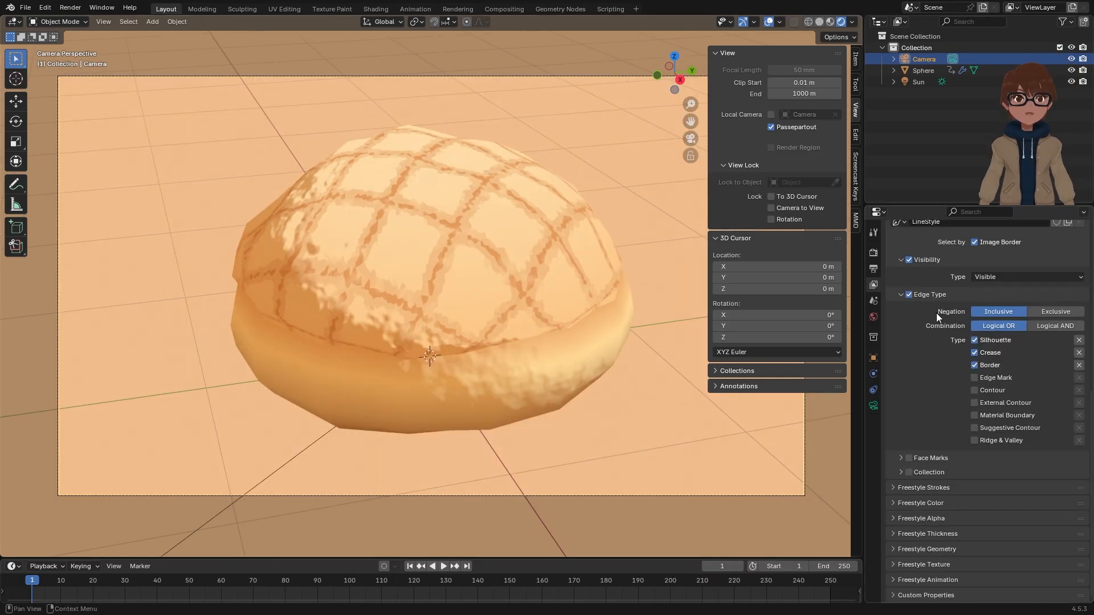
scroll(934, 312, "up", 6)
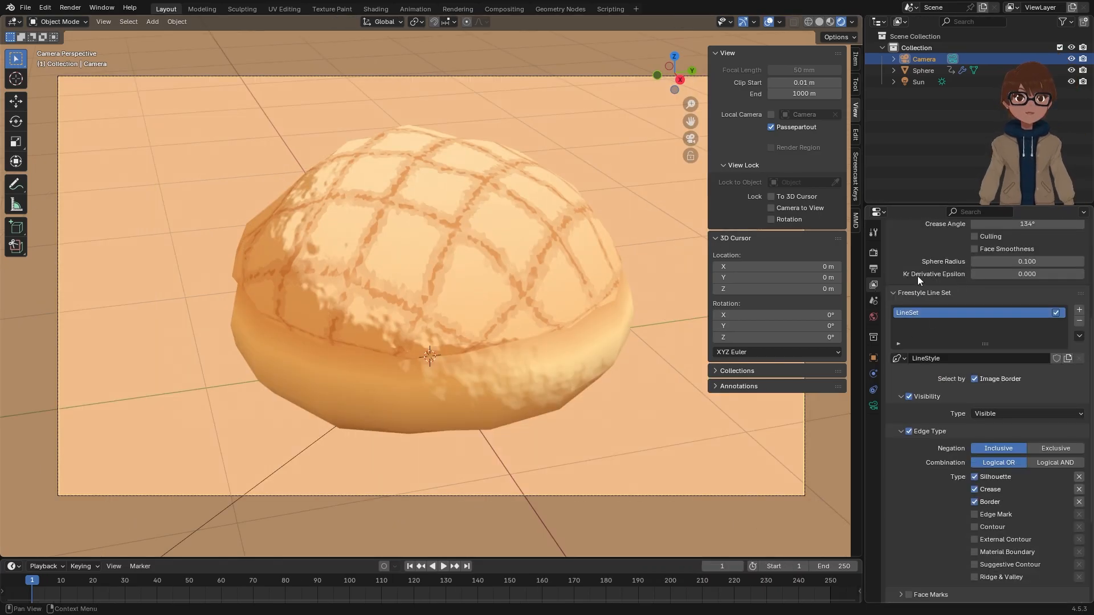
Step: Add an Along Stroke modifier to the Freestyle line thickness and set its mapping to Curve
scroll(910, 297, "down", 6)
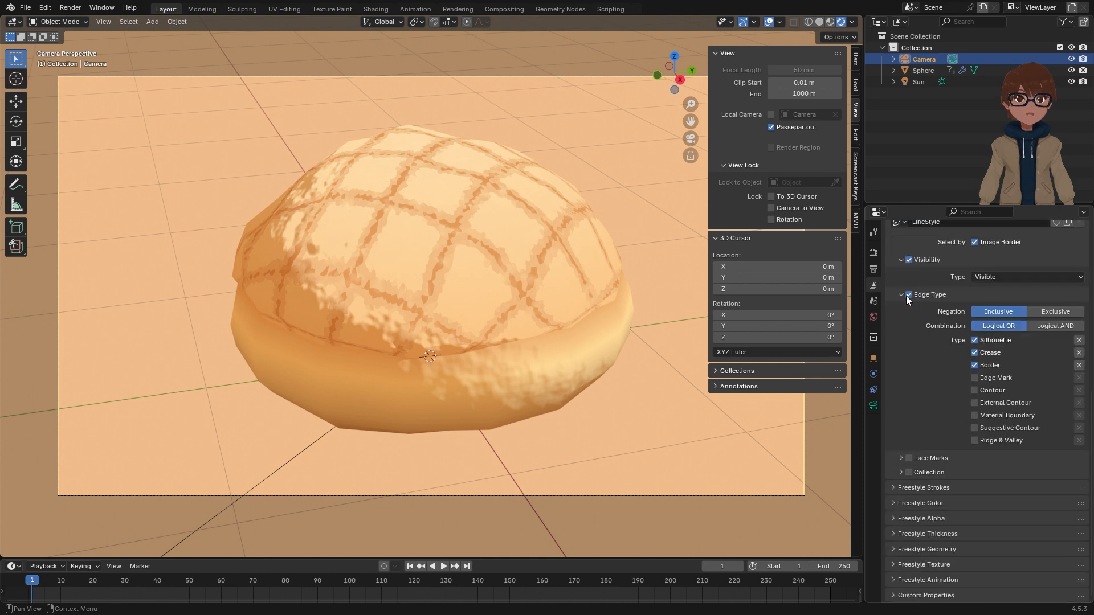
left_click(913, 533)
scroll(912, 527, "down", 3)
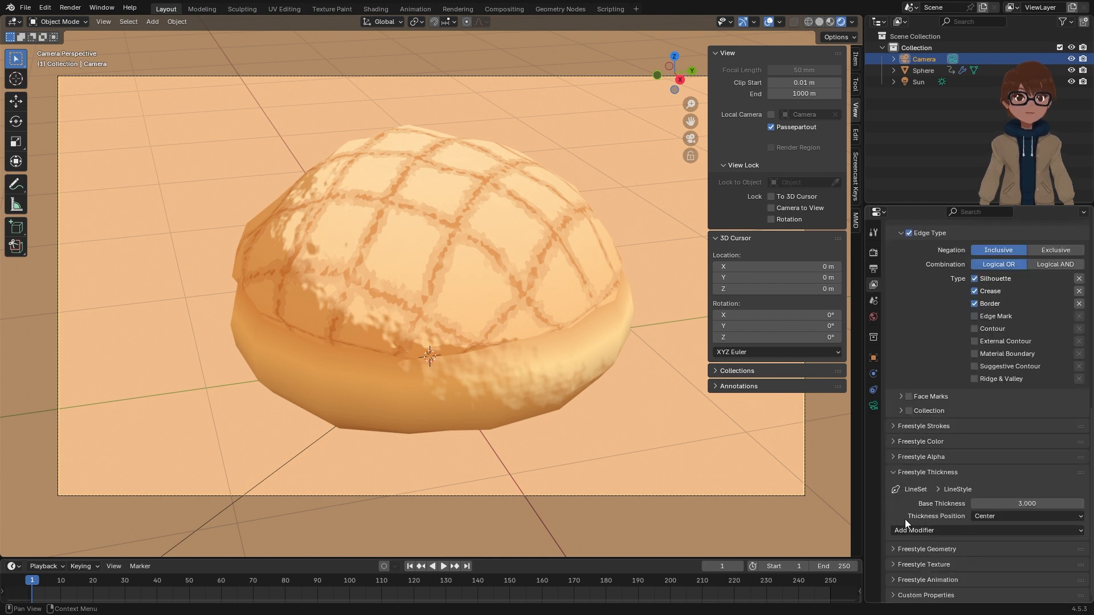
left_click(935, 528)
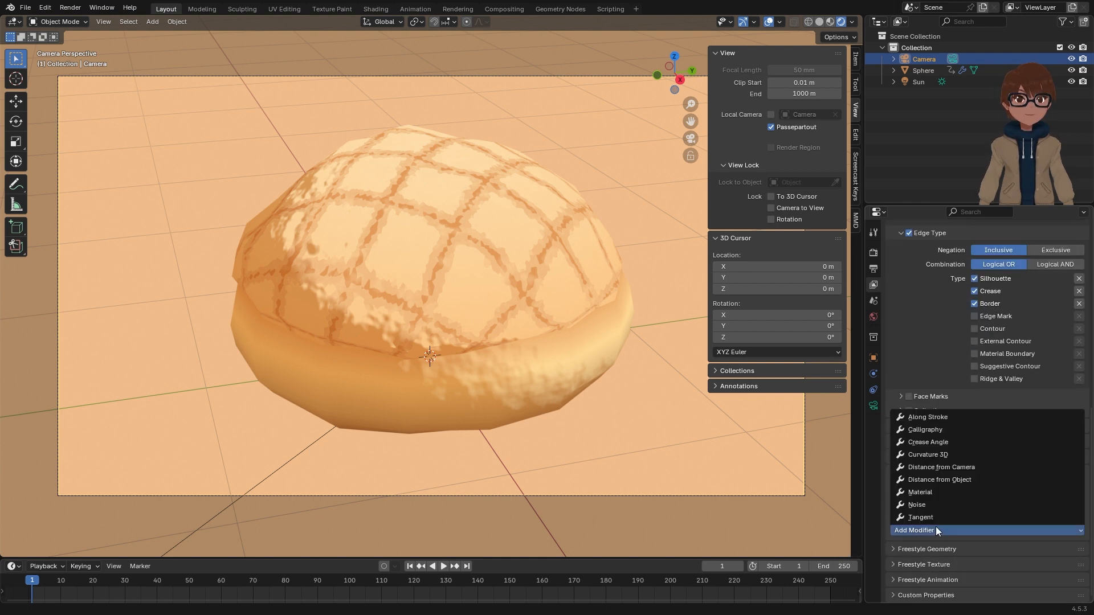
left_click(943, 419)
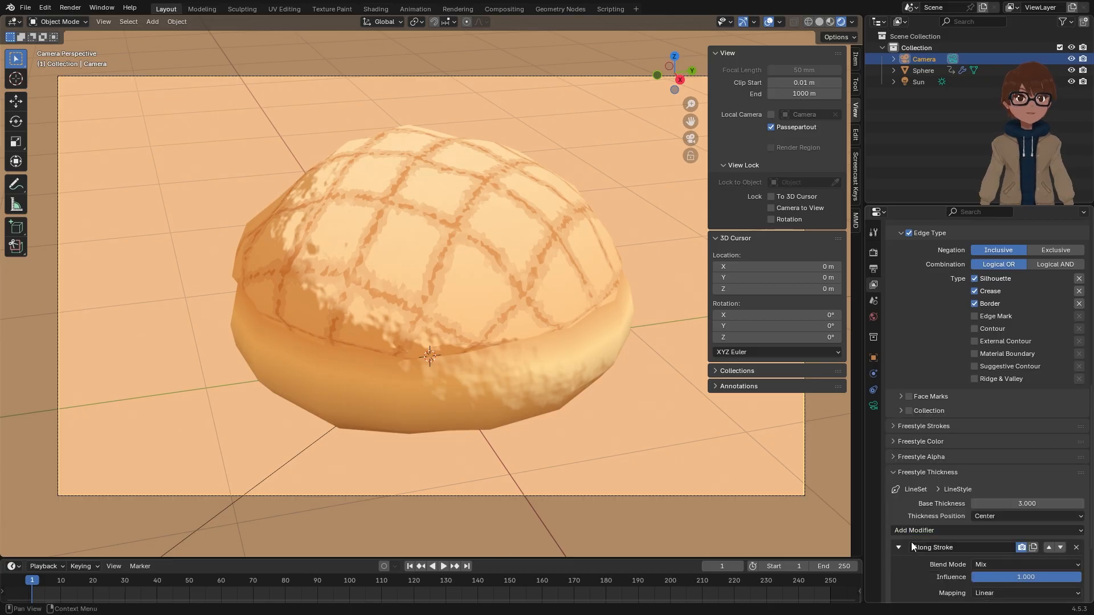
scroll(911, 542, "down", 4)
scroll(911, 544, "down", 1)
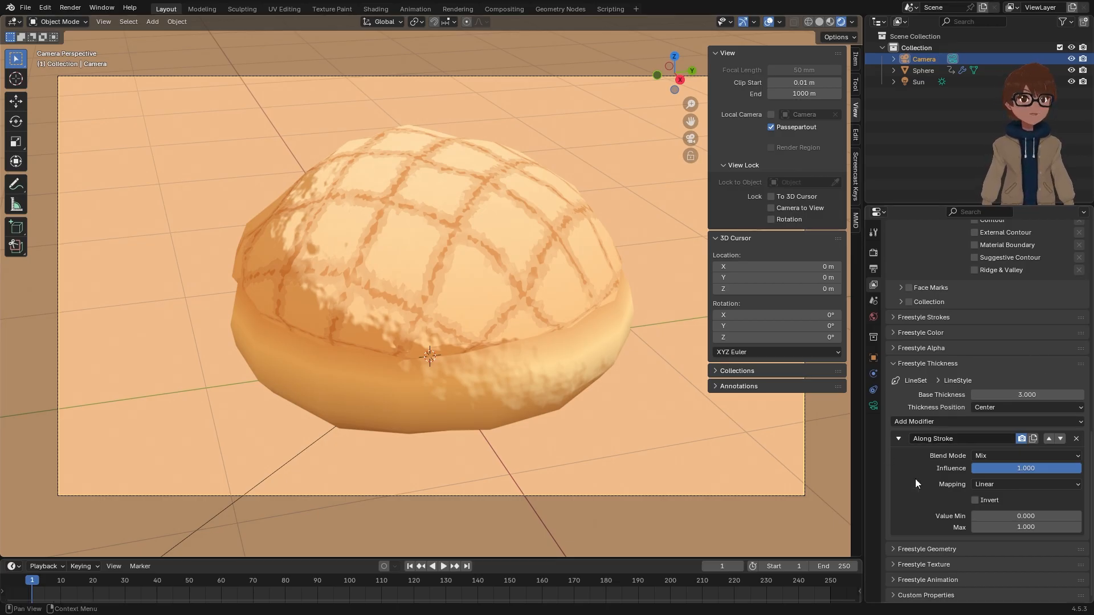
left_click(983, 484)
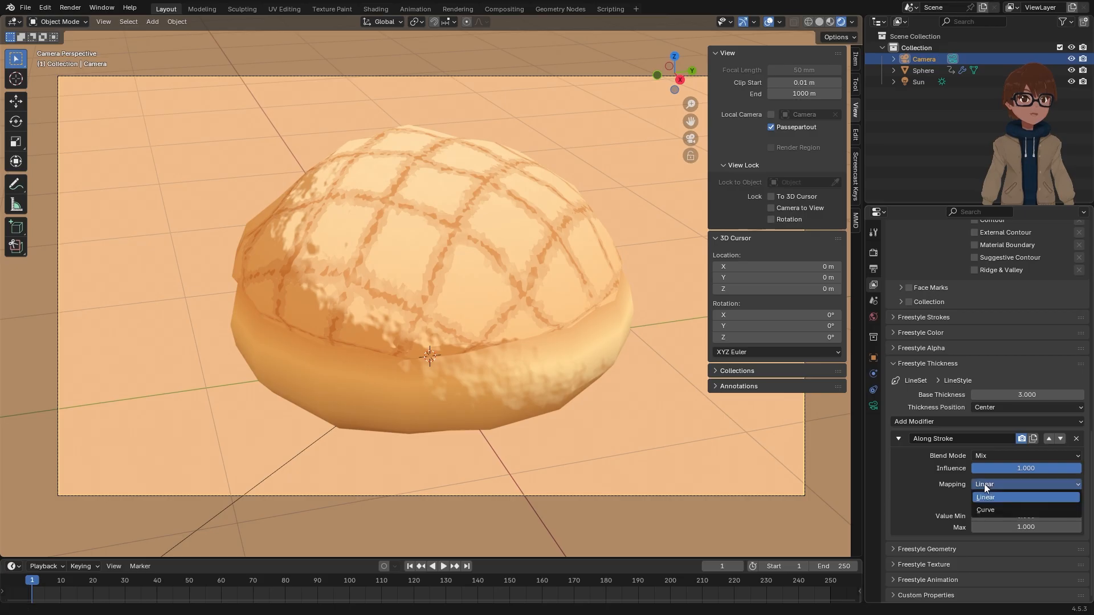
left_click(995, 507)
scroll(890, 491, "down", 5)
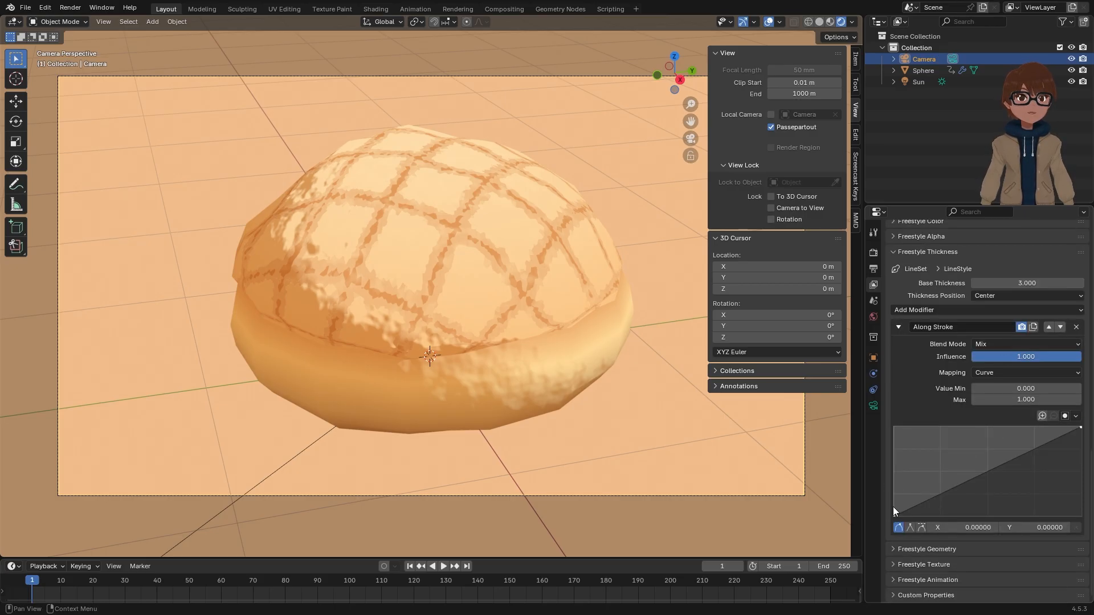
Step: Shape the Along Stroke thickness curve with a high peak near each end and a dip at about X 0.45, Y 0.21
mouse_move(894, 514)
left_mouse_down()
mouse_move(894, 480)
mouse_move(894, 512)
left_mouse_up()
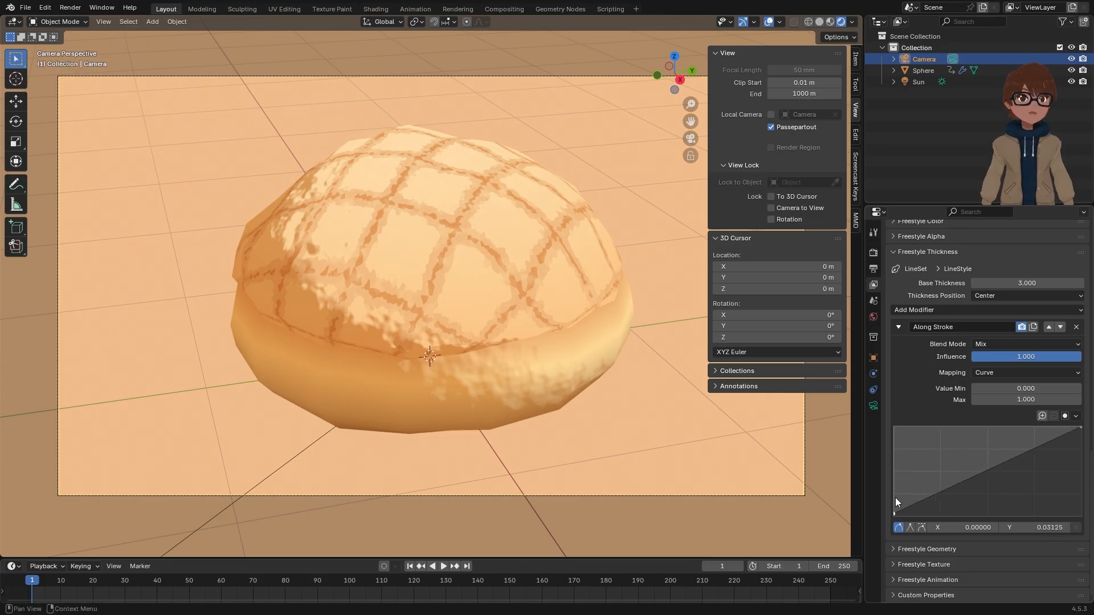
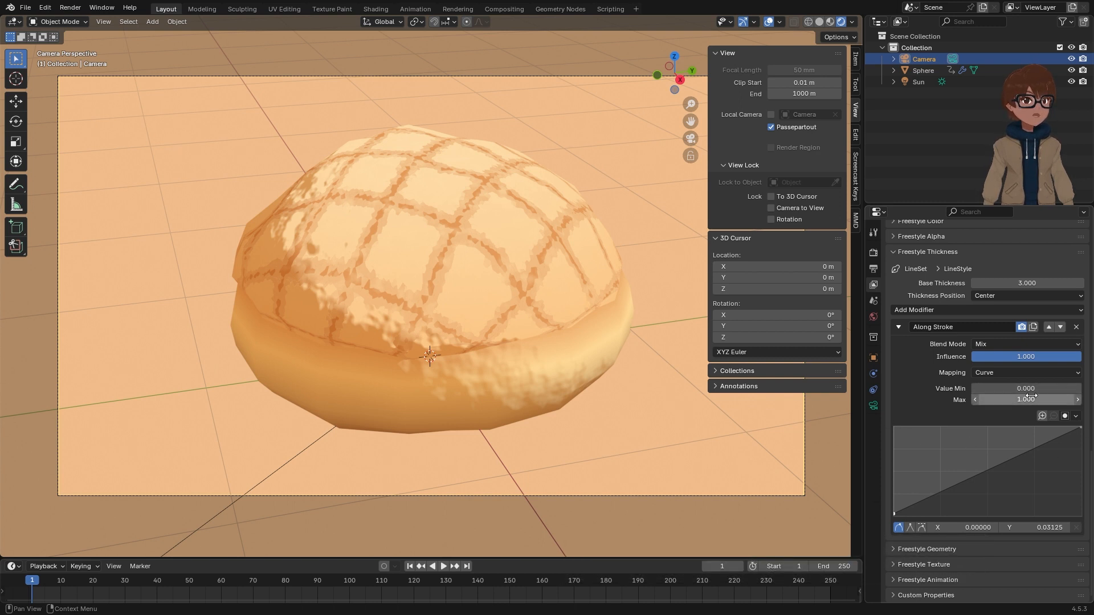
left_click_drag(900, 512, 968, 484)
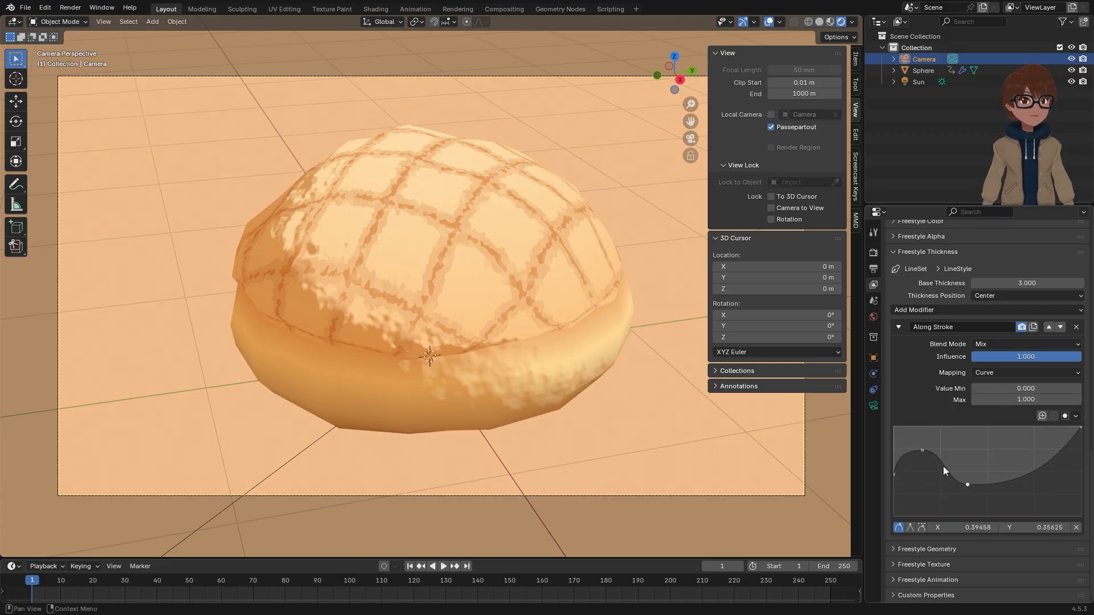
left_click_drag(921, 451, 925, 437)
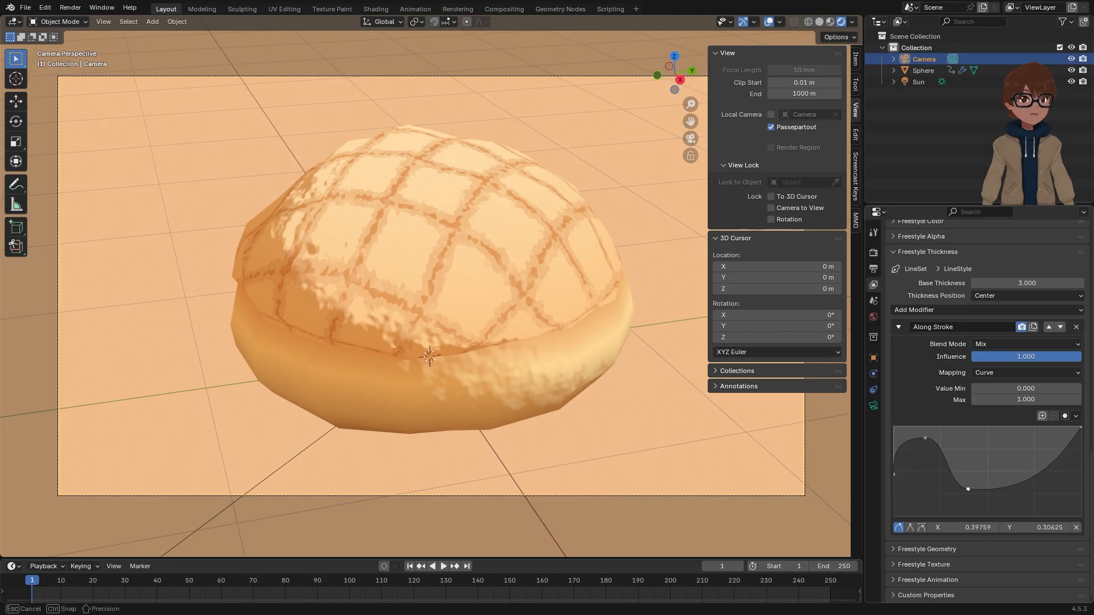
left_click_drag(1080, 427, 1031, 435)
left_click_drag(967, 488, 978, 498)
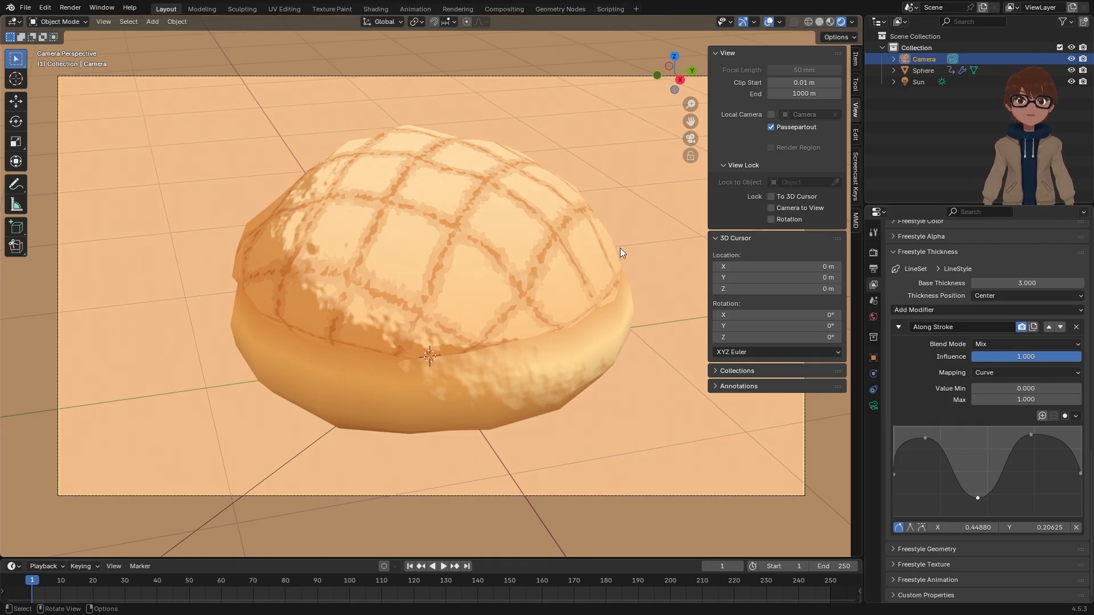
Step: Render the bun in the Rendering workspace and inspect the Freestyle lines up close
left_click(460, 9)
scroll(535, 230, "up", 2)
scroll(535, 230, "down", 1)
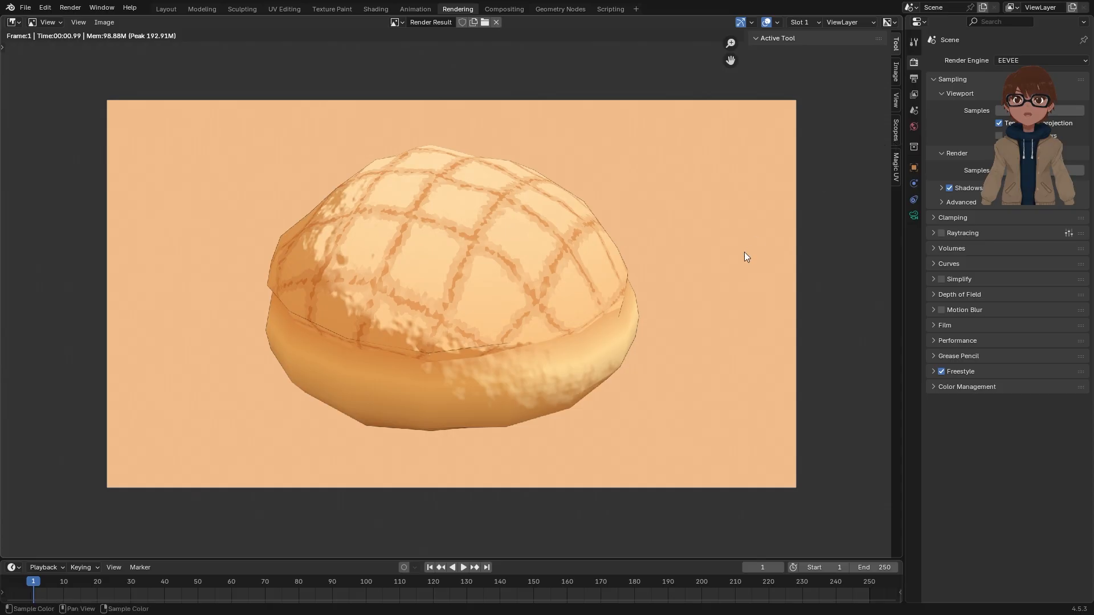
scroll(744, 255, "up", 2)
Step: Set the Along Stroke thickness modifier's maximum value to 2.4 in the view layer settings and re-render the bun
left_click(915, 95)
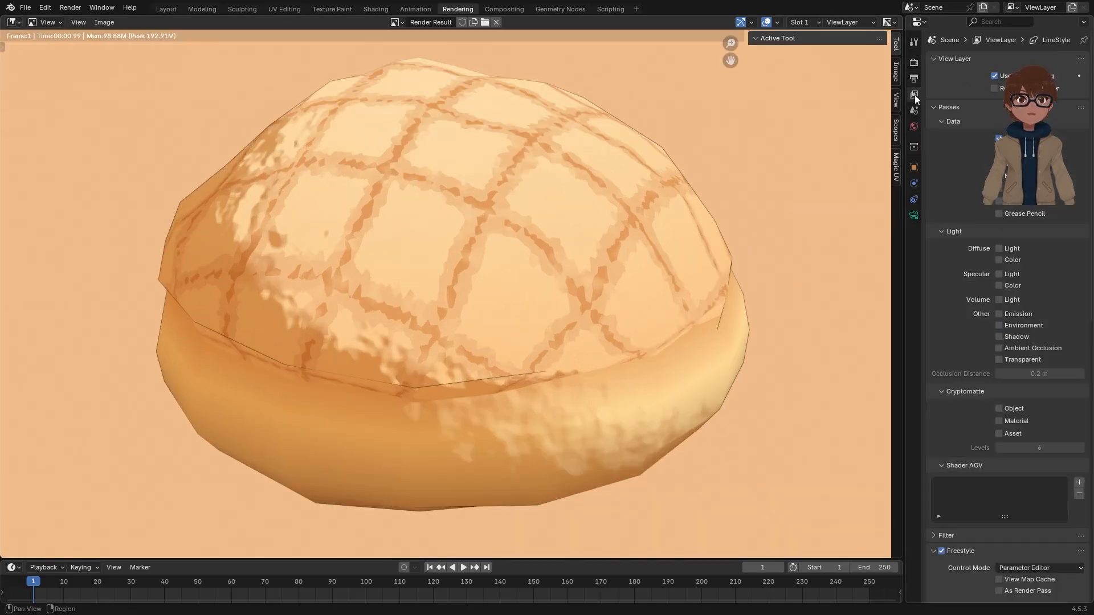
scroll(957, 272, "down", 12)
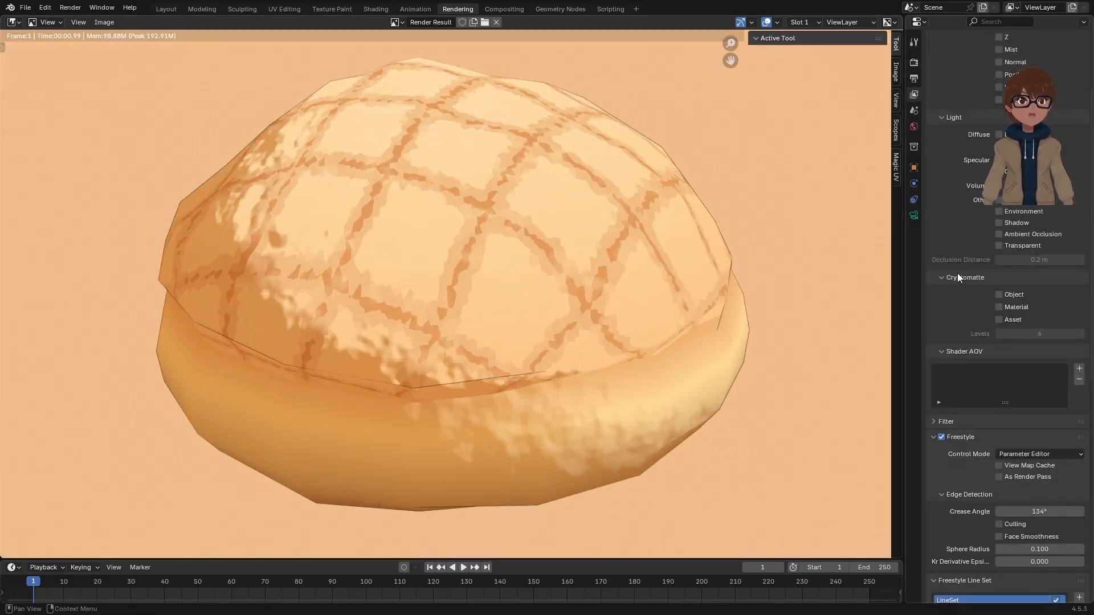
scroll(937, 281, "down", 7)
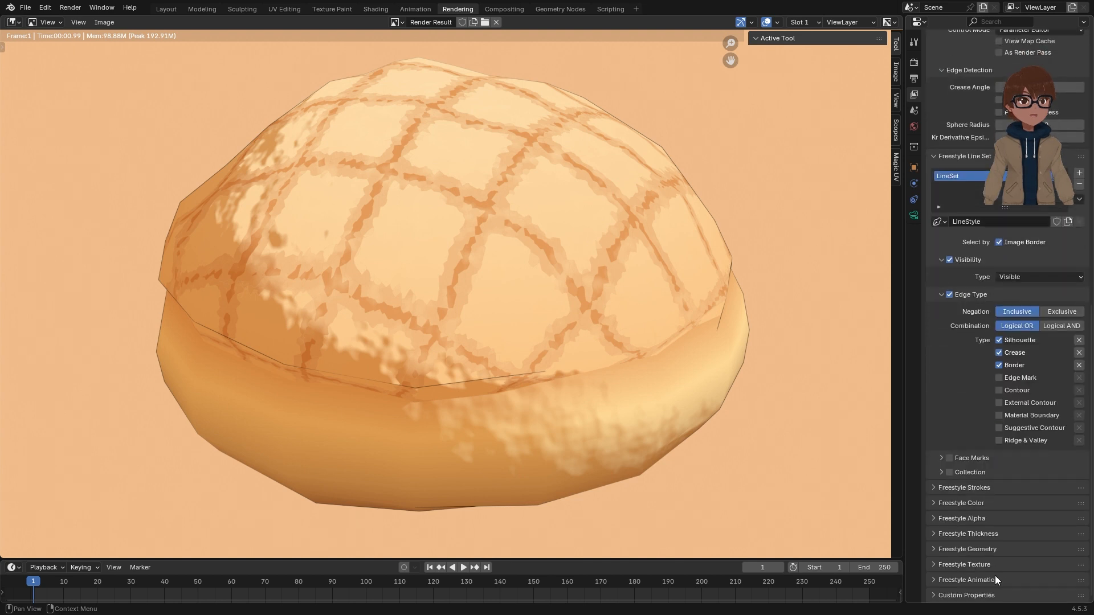
left_click(992, 531)
scroll(951, 494, "down", 9)
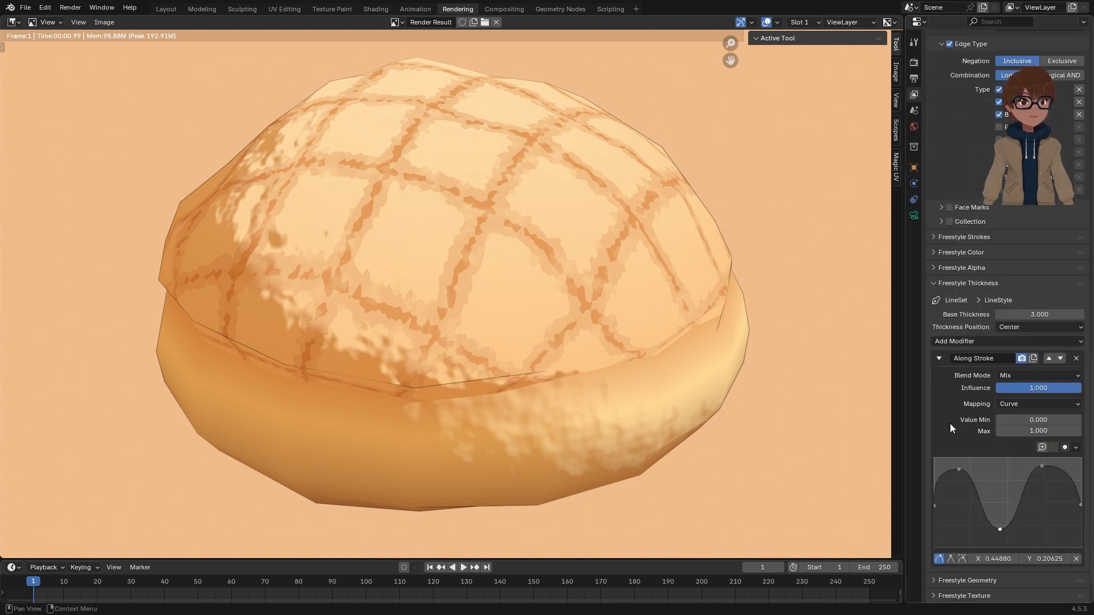
left_click_drag(1025, 431, 1045, 431)
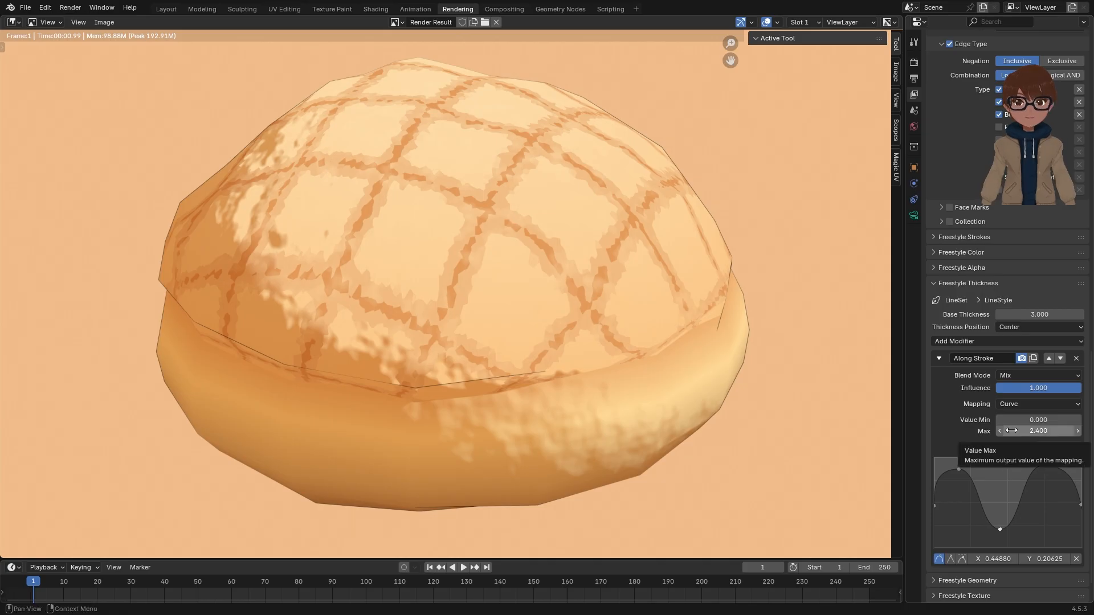
key("F12")
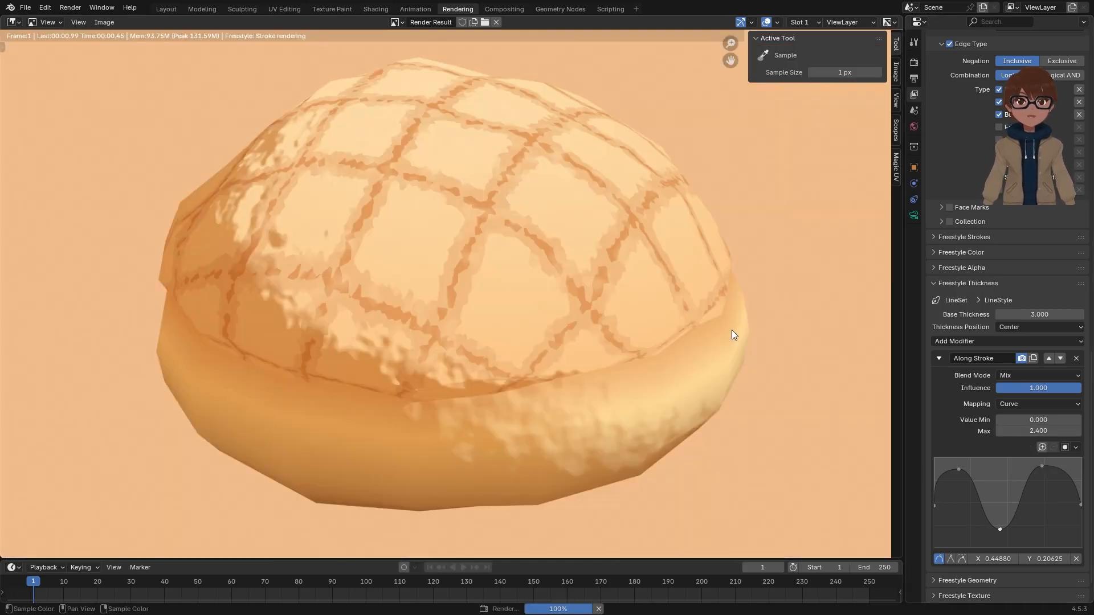
scroll(732, 330, "down", 2)
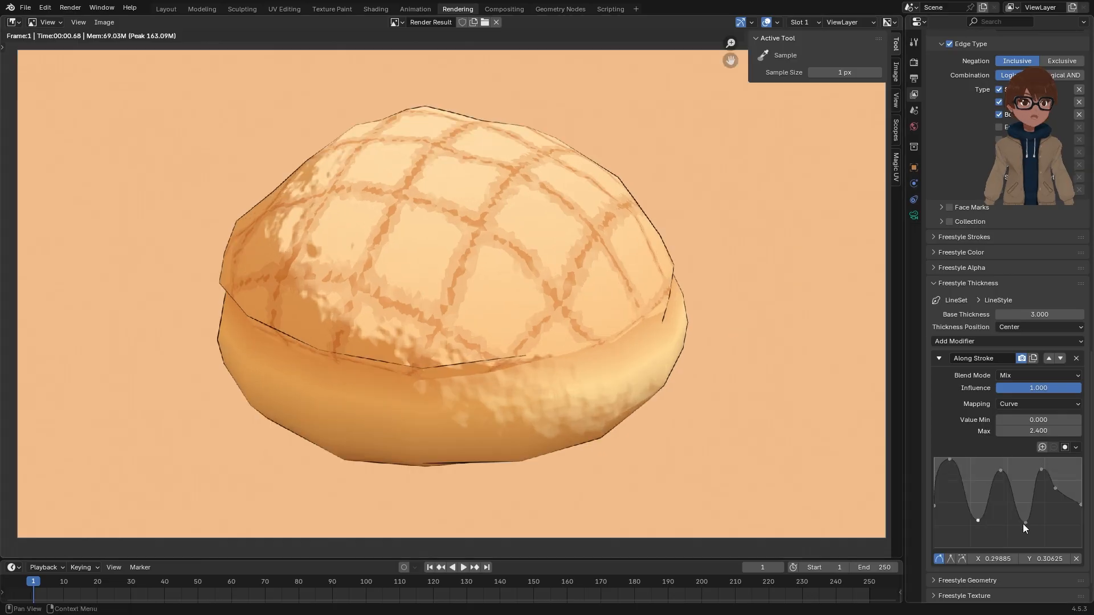
Step: Give the thickness curve additional peaks and dips, raise its maximum value to 2.9 and render again
left_click_drag(1013, 431, 1019, 432)
key("F12")
scroll(685, 363, "down", 2)
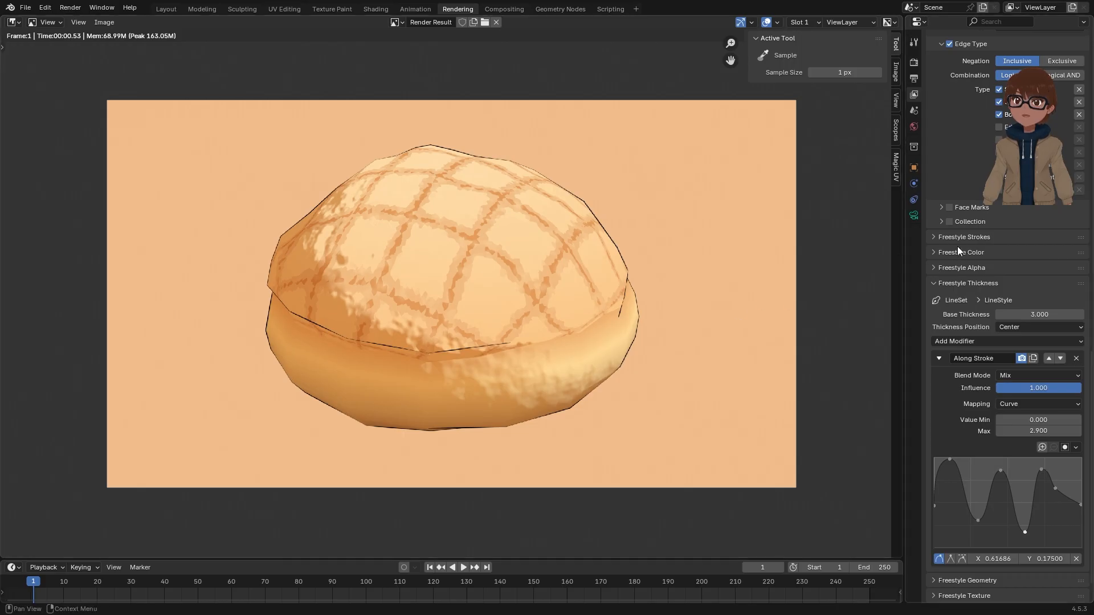
Step: Change the Freestyle line's base color to brown and re-render the bun
left_click(961, 252)
mouse_move(1075, 180)
left_mouse_down()
mouse_move(1075, 162)
mouse_move(1020, 176)
mouse_move(1075, 171)
left_mouse_up()
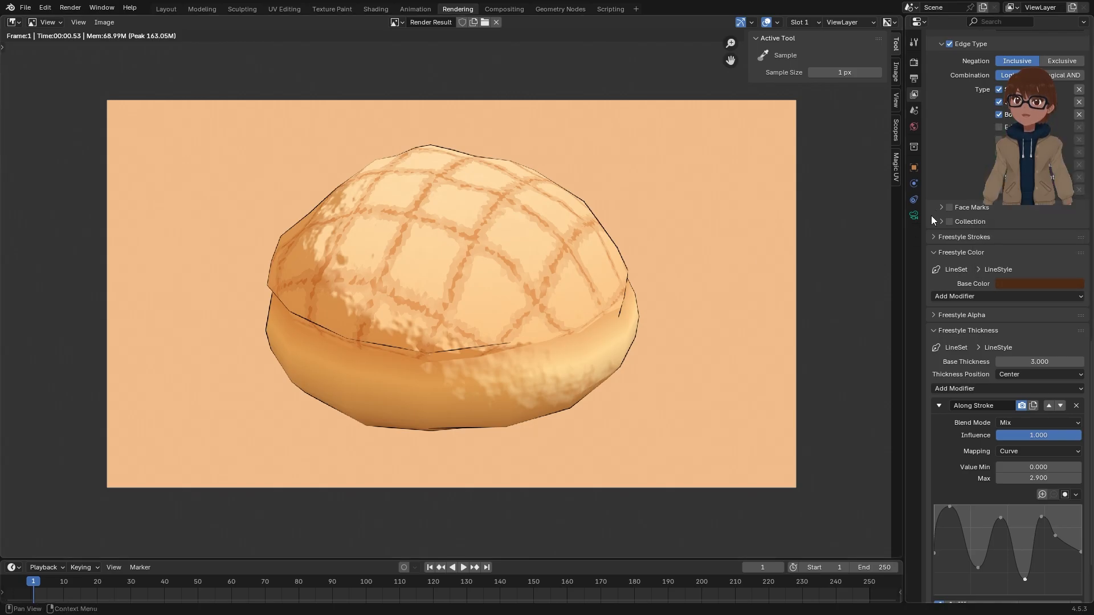
key("F12")
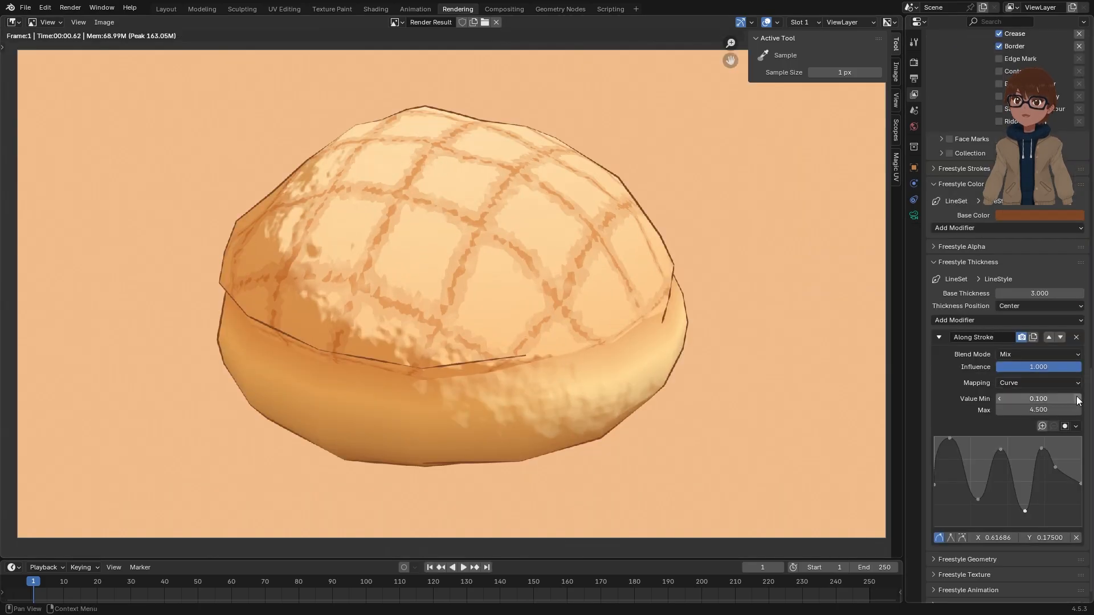
Step: Set the Along Stroke thickness range to a minimum of 0.4 and maximum of 4.5, soften the curve's second dip and re-render
left_click_drag(1077, 399, 1080, 400)
key("F12")
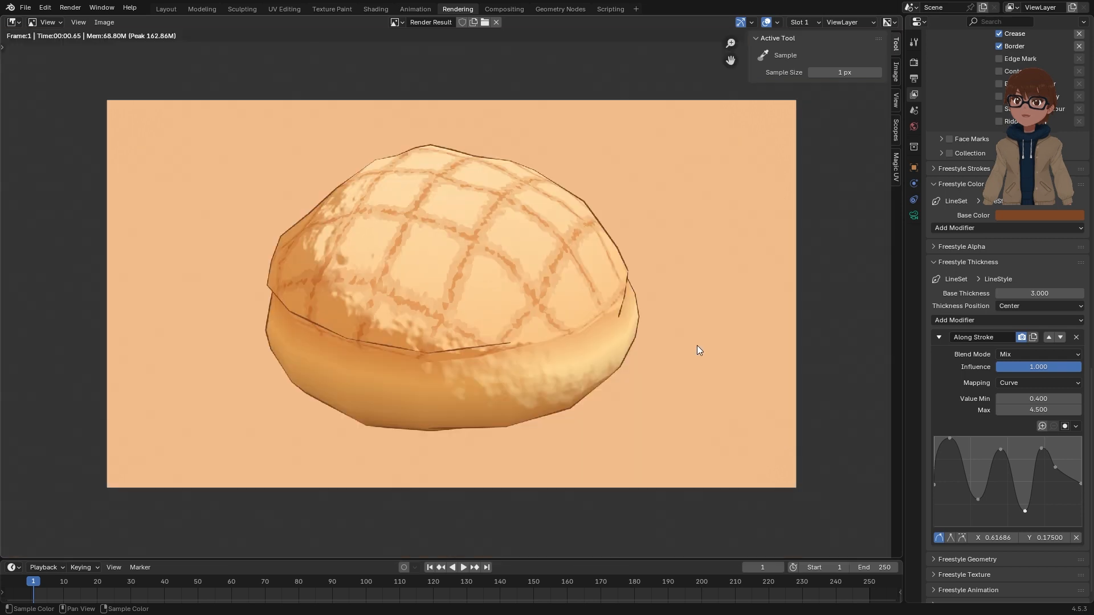
scroll(694, 346, "up", 2)
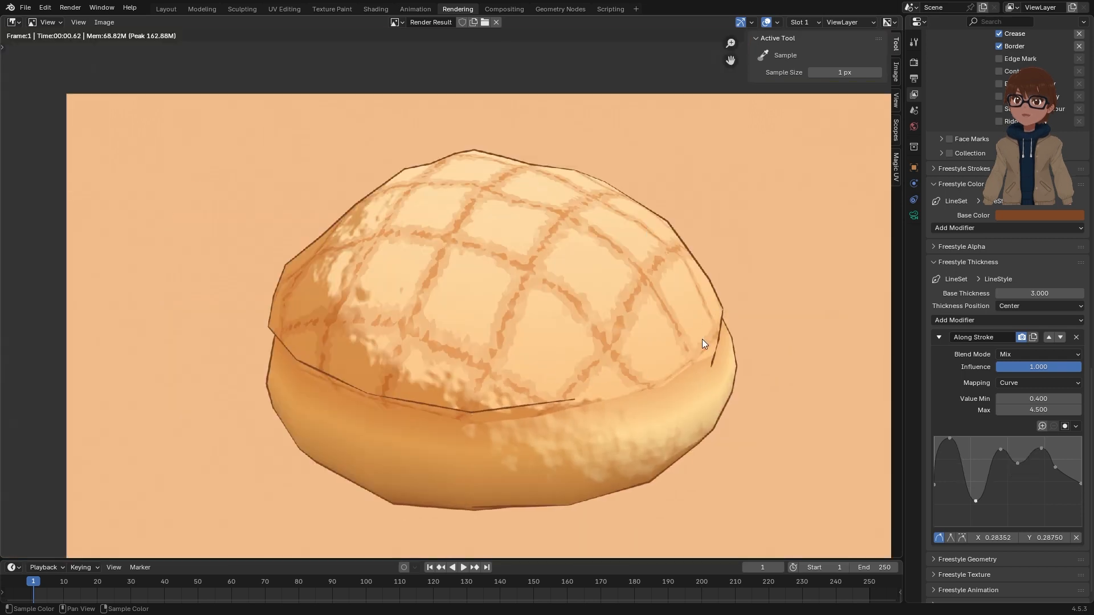
scroll(702, 339, "down", 1)
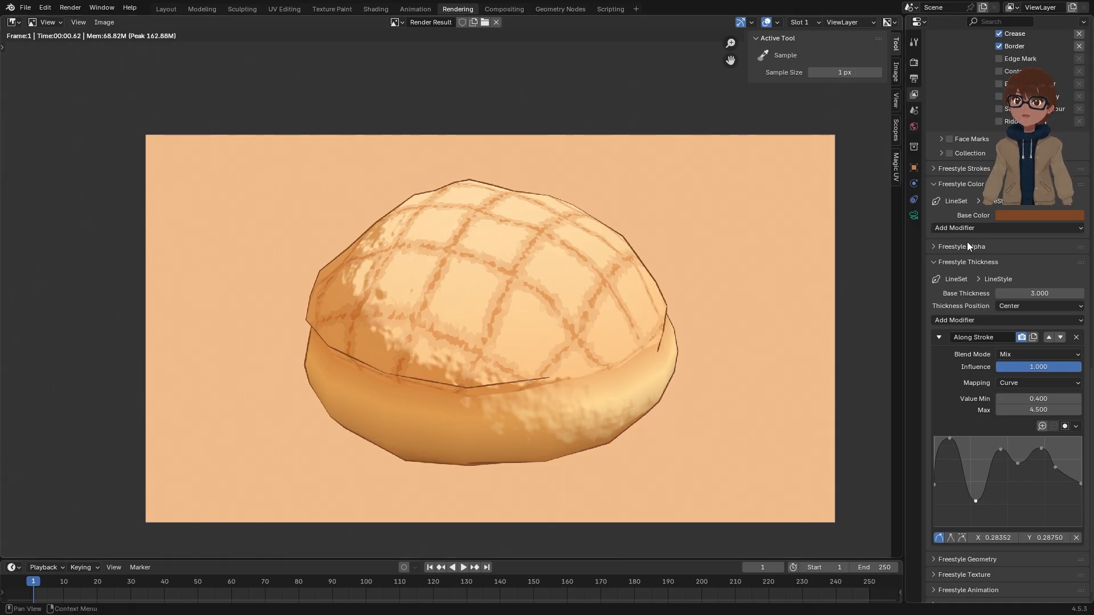
Step: Limit the Freestyle edge types to External Contour by disabling Silhouette, Crease and Border, and render the result
scroll(966, 241, "up", 9)
scroll(945, 262, "up", 2)
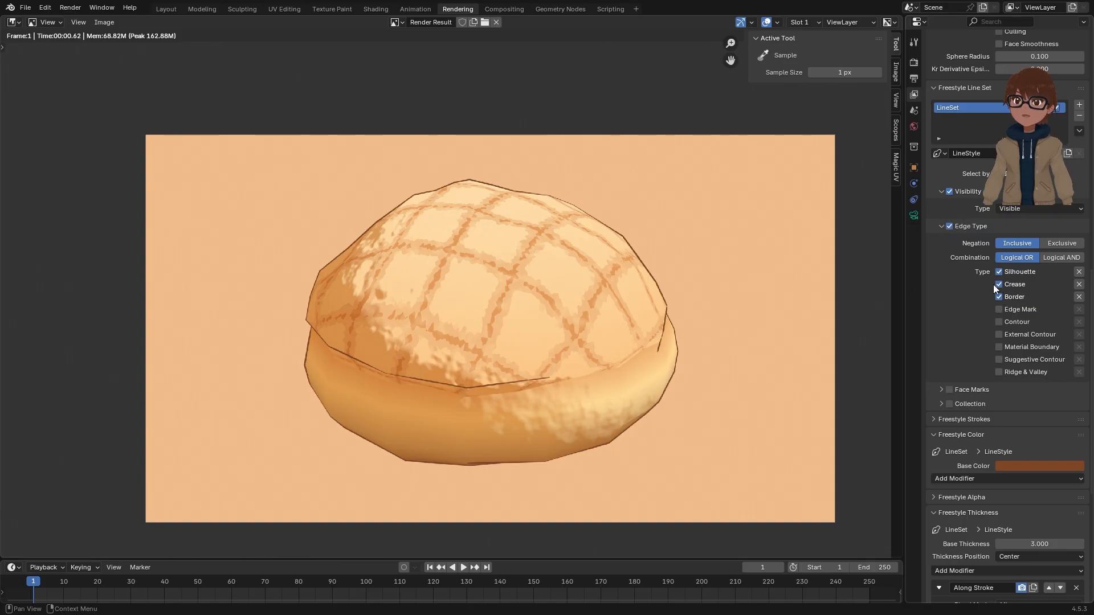
left_click_drag(998, 272, 1005, 297)
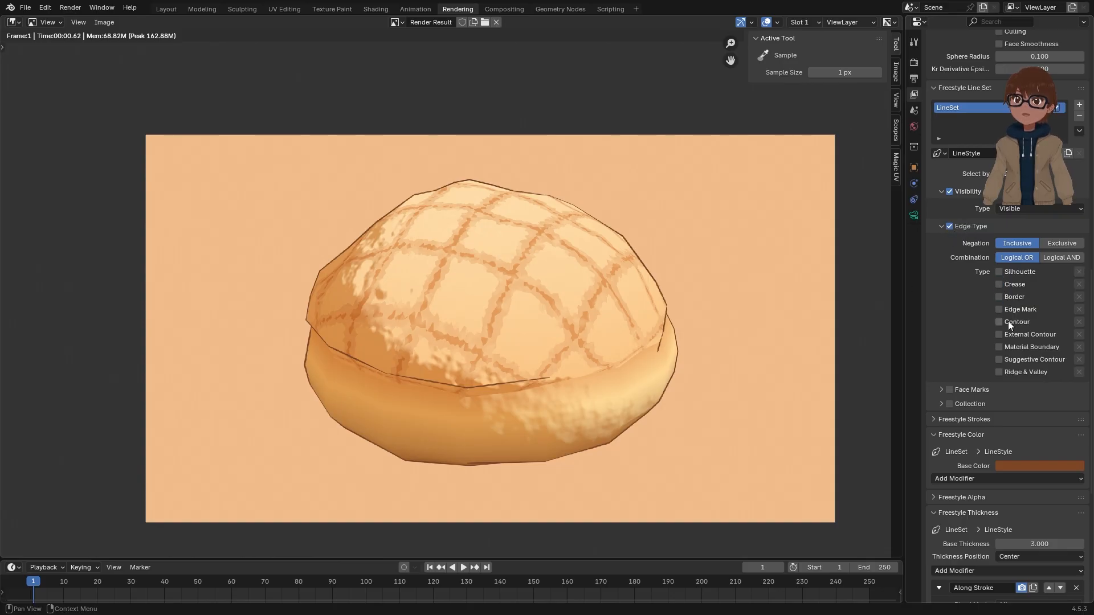
left_click(998, 334)
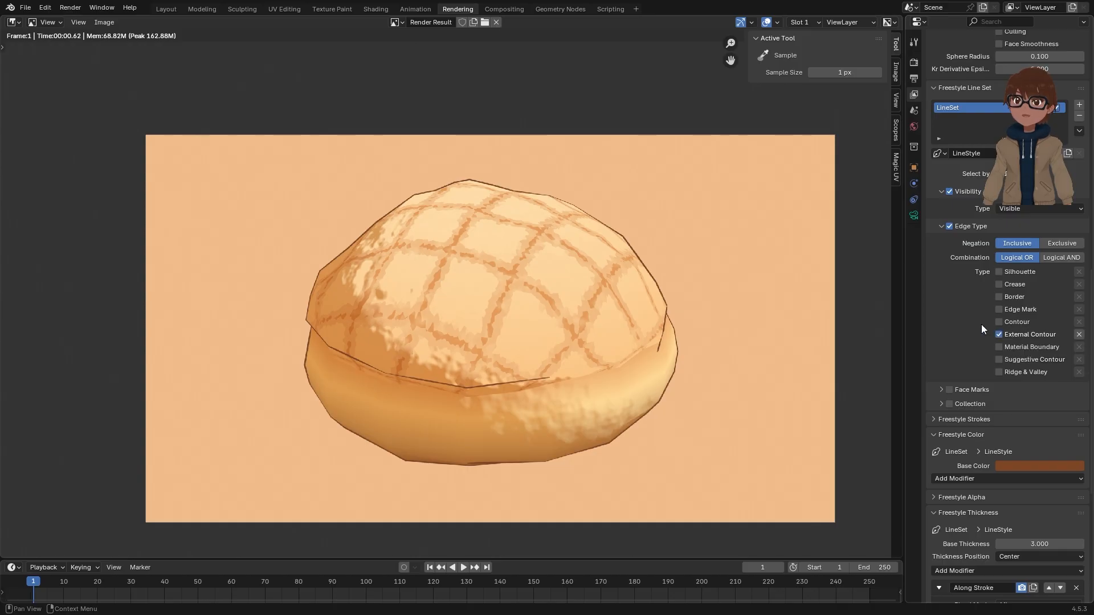
key("F12")
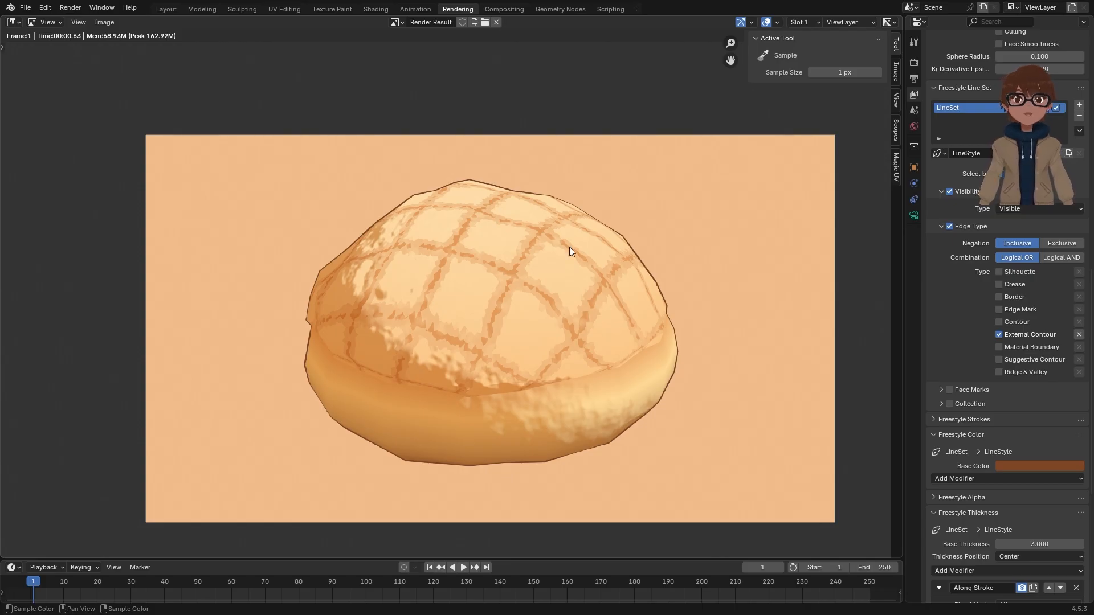
Step: Switch to the Shading workspace and examine the bun's surface from several angles
left_click(376, 9)
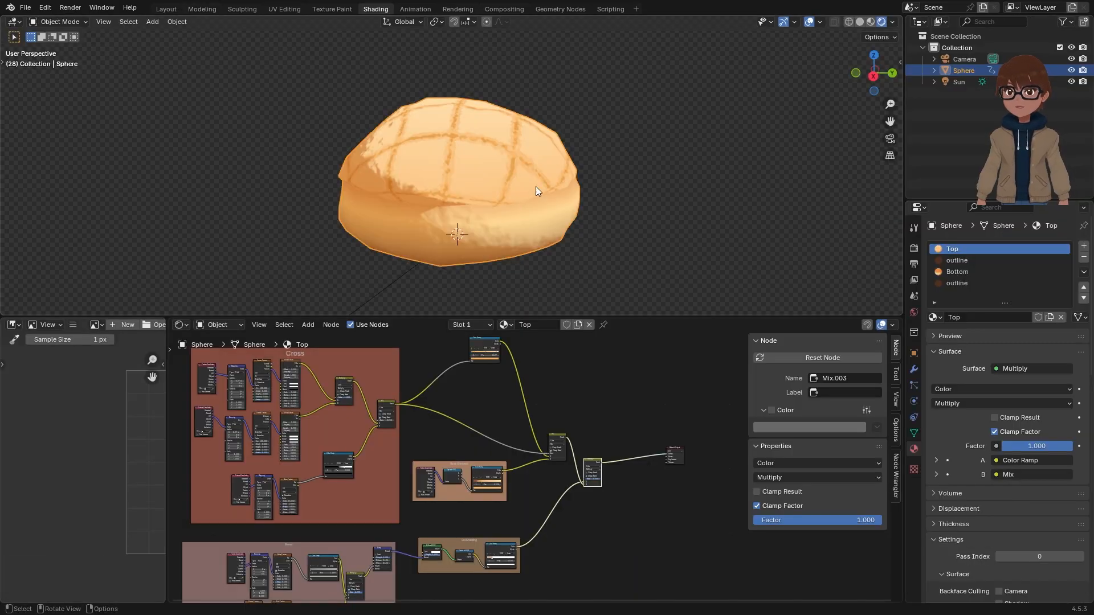
mouse_move(536, 186)
middle_mouse_down()
mouse_move(596, 193)
mouse_move(545, 202)
mouse_move(545, 231)
mouse_move(521, 203)
mouse_move(535, 207)
mouse_move(479, 205)
mouse_move(492, 227)
mouse_move(542, 217)
mouse_move(486, 237)
mouse_move(521, 230)
mouse_move(487, 216)
mouse_move(514, 224)
middle_mouse_up()
scroll(493, 208, "up", 1)
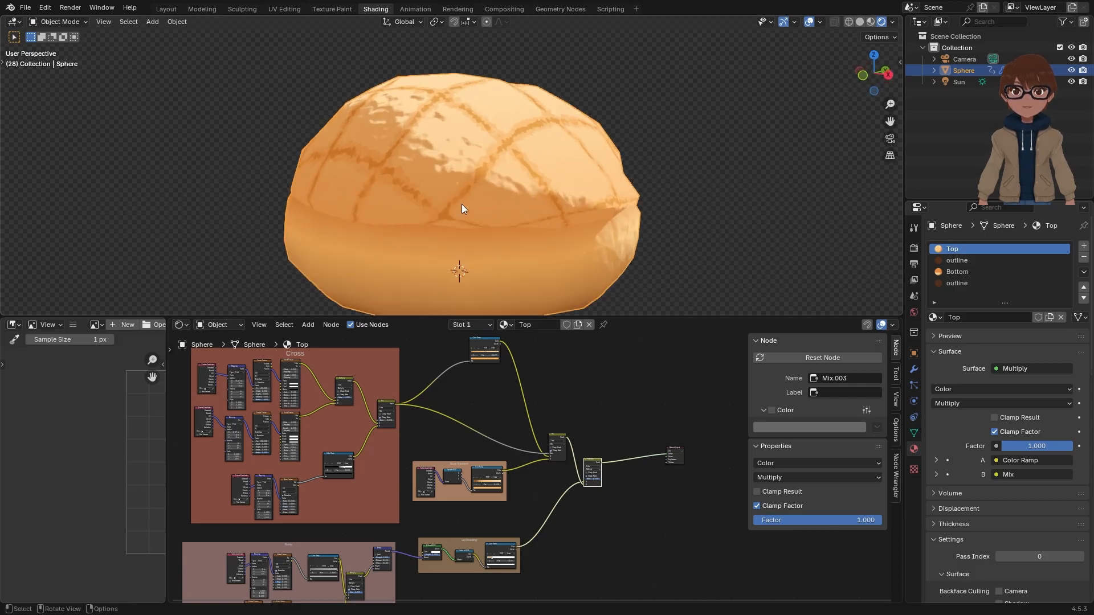
middle_click_drag(535, 188, 491, 224)
middle_click_drag(501, 176, 513, 192)
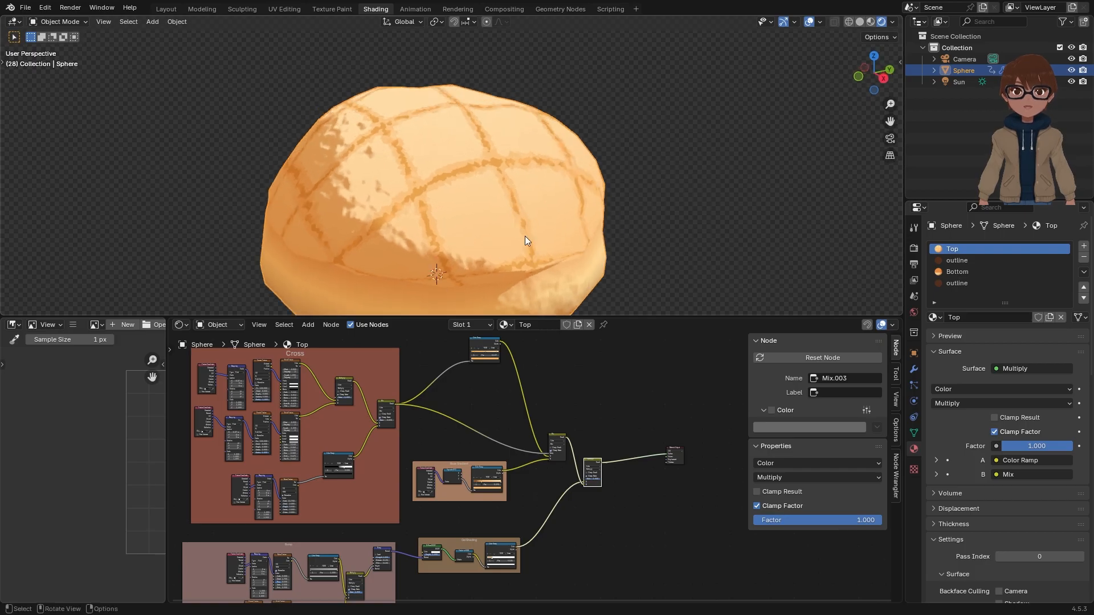
middle_click_drag(525, 236, 535, 218)
scroll(514, 359, "down", 1)
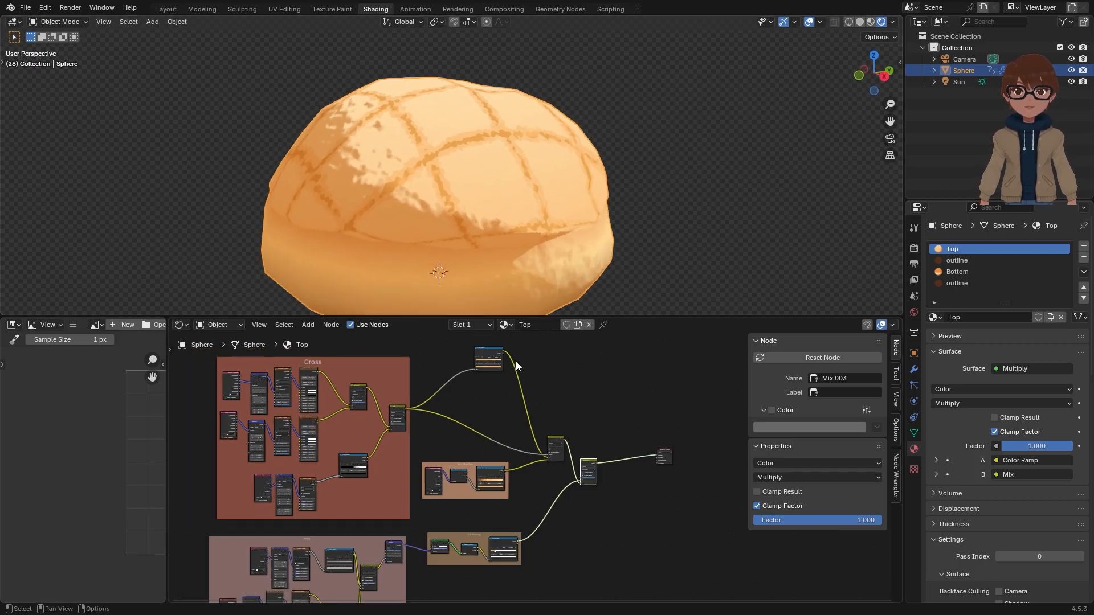
Step: Preview the output of the Cross frame's final Mix node on the bun's top
middle_click_drag(519, 361, 568, 374)
scroll(511, 399, "up", 3)
scroll(509, 401, "up", 2)
middle_click_drag(521, 401, 662, 386)
left_click(551, 394, "ctrl+shift")
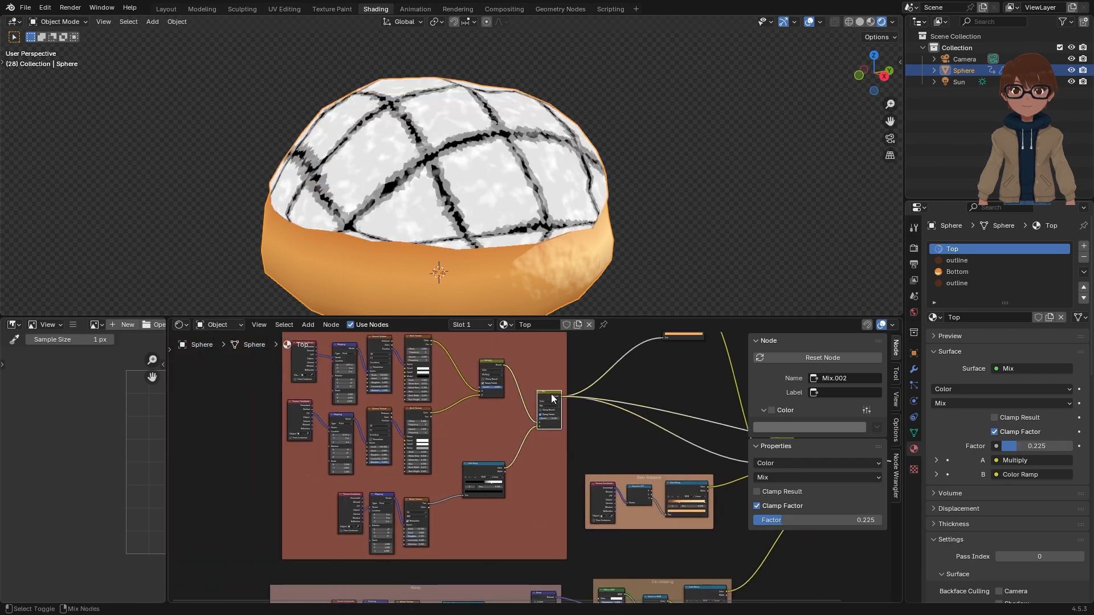
Step: Examine the Cross frame's node chains alongside the crosshatch previewed on the bun's top
scroll(528, 205, "down", 1)
middle_click_drag(532, 213, 536, 201)
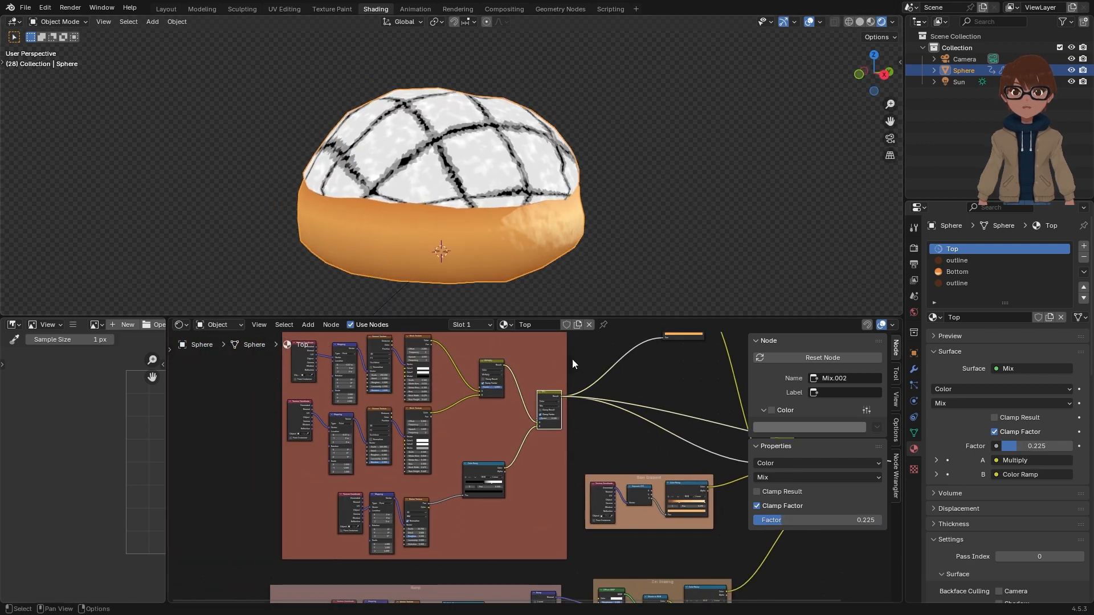
scroll(572, 360, "up", 2)
scroll(567, 375, "down", 3)
middle_click_drag(606, 411, 563, 405)
scroll(572, 400, "up", 1)
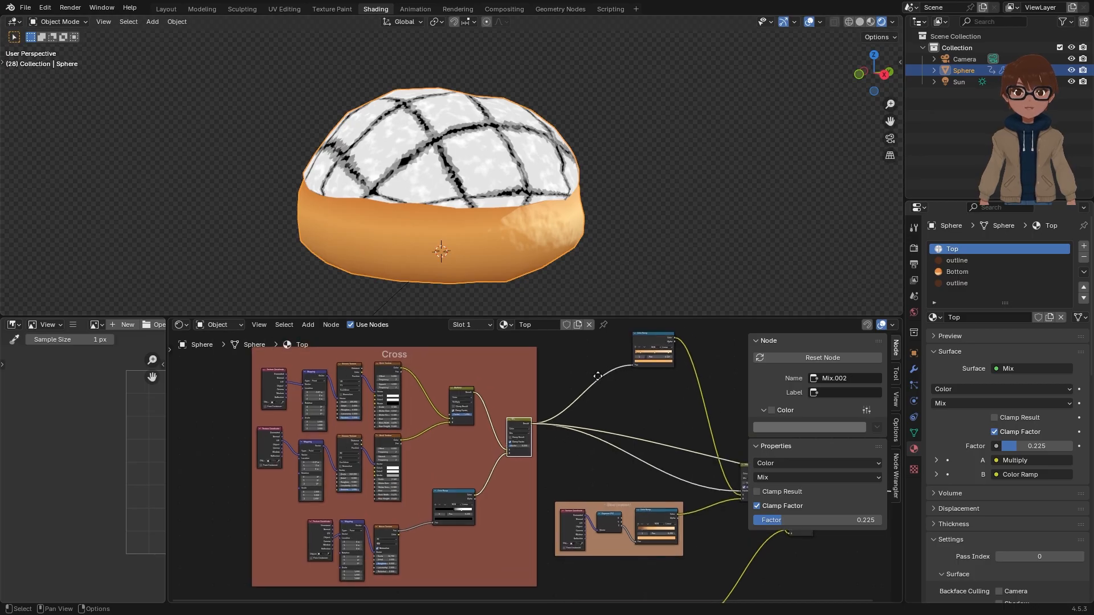
scroll(529, 431, "up", 7)
middle_click_drag(498, 513, 606, 393)
scroll(606, 393, "down", 2)
scroll(614, 349, "up", 3)
middle_click_drag(614, 348, 507, 435)
scroll(567, 399, "down", 2)
middle_click_drag(366, 454, 549, 411)
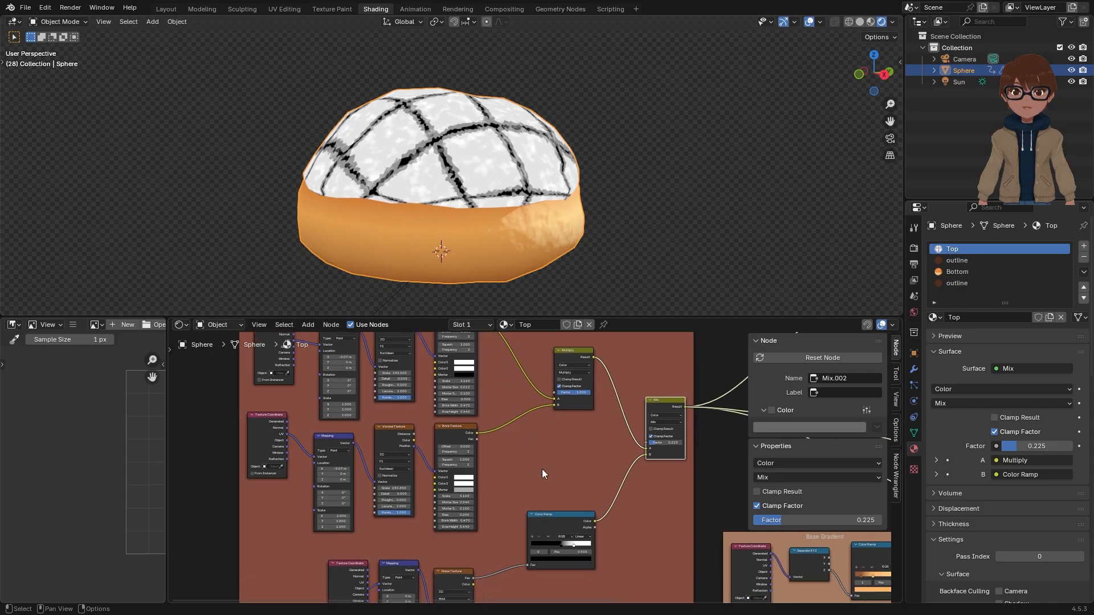
middle_click_drag(538, 491, 552, 412)
scroll(524, 447, "down", 3)
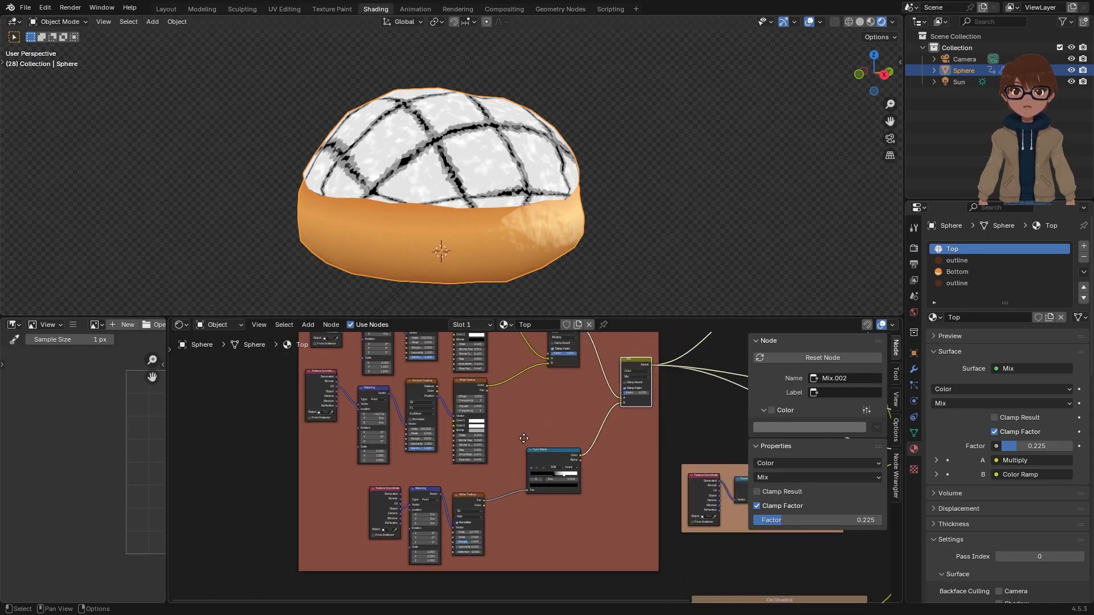
middle_click_drag(531, 245, 532, 266)
scroll(569, 424, "up", 4)
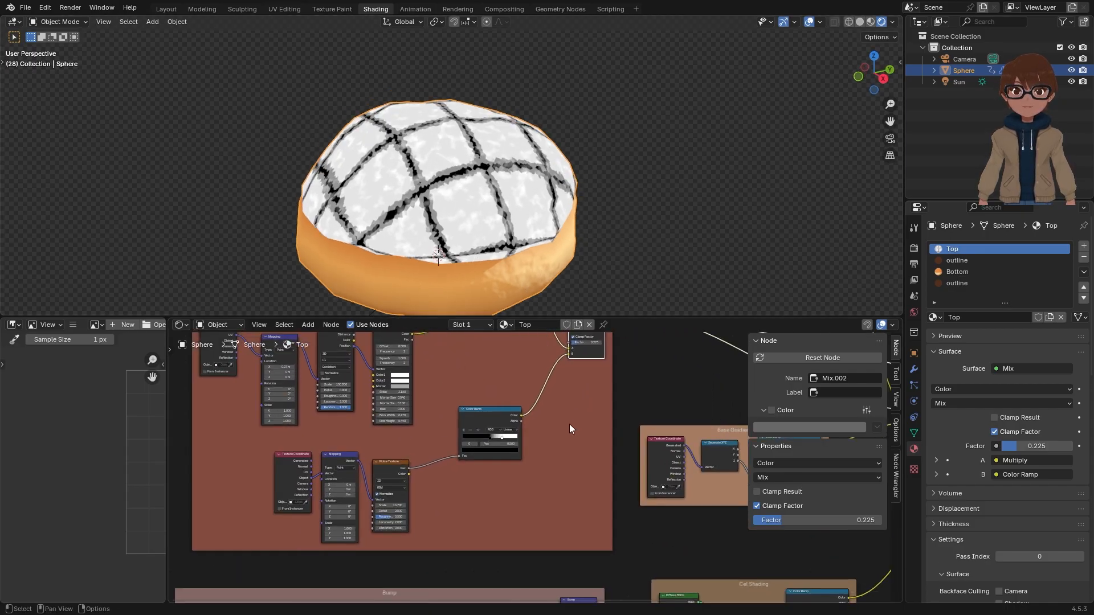
Step: Add a Texture Coordinate node to the Cross frame, below the existing Color Ramp
key("shift+a")
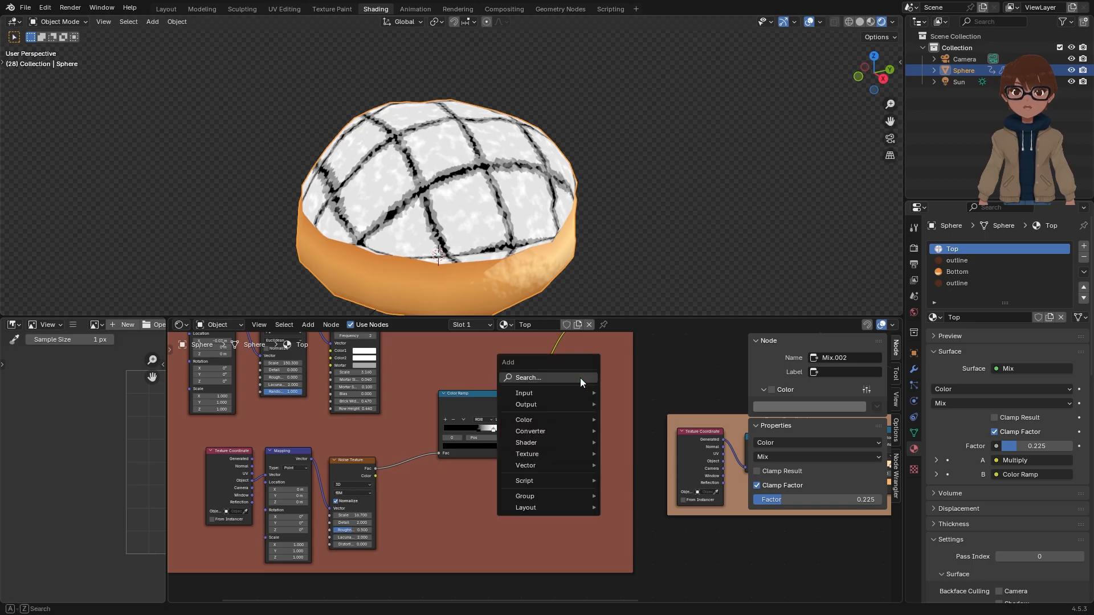
mouse_move(562, 393)
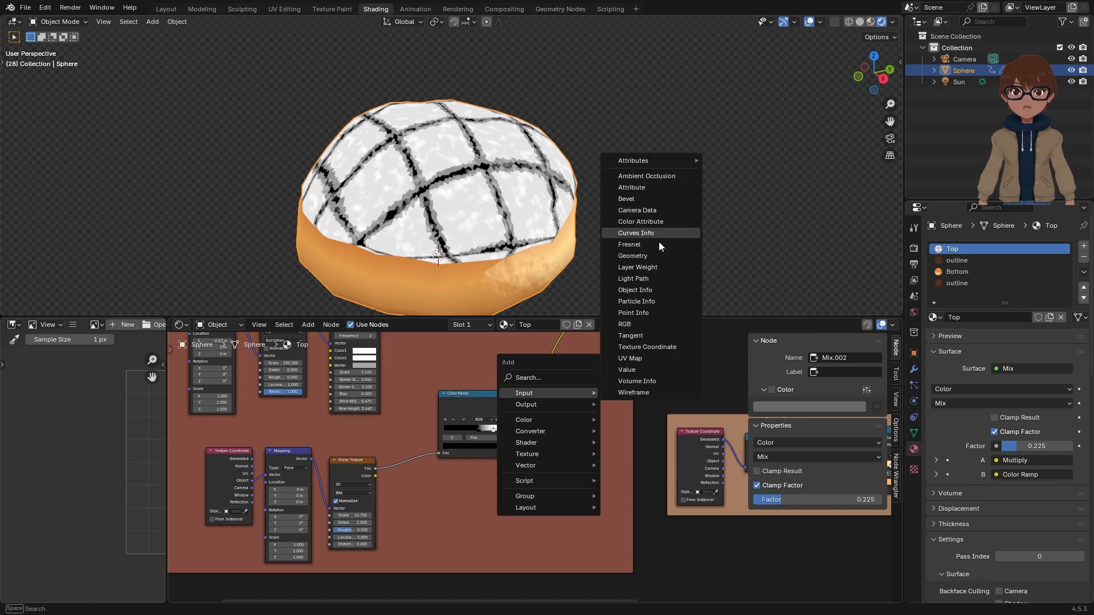
left_click(647, 347)
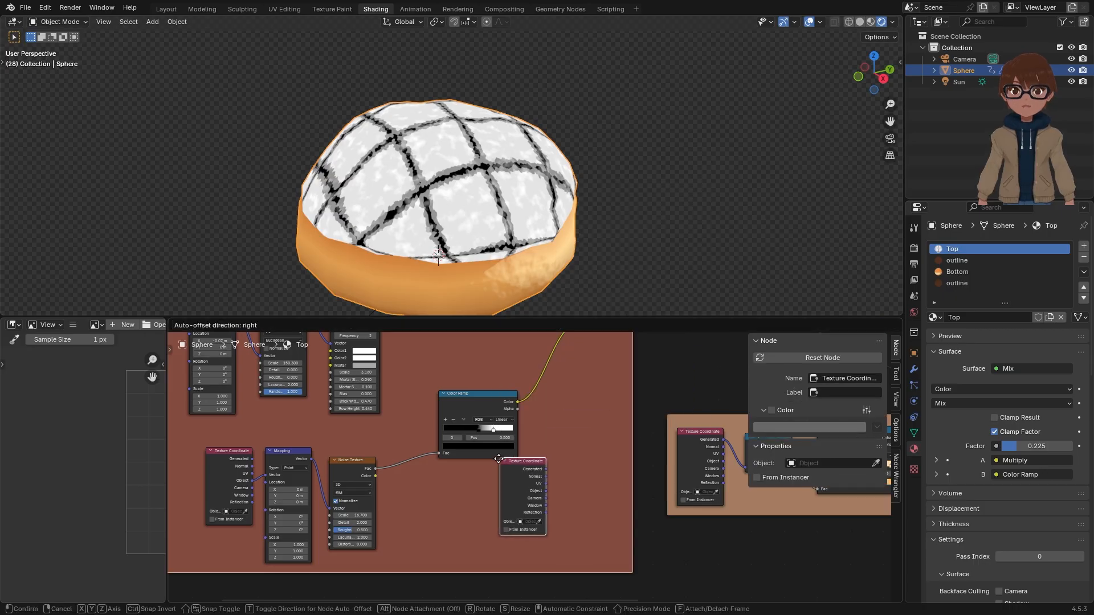
left_click(464, 507)
scroll(469, 520, "up", 1)
key("ctrl+z")
middle_click_drag(469, 515, 509, 480)
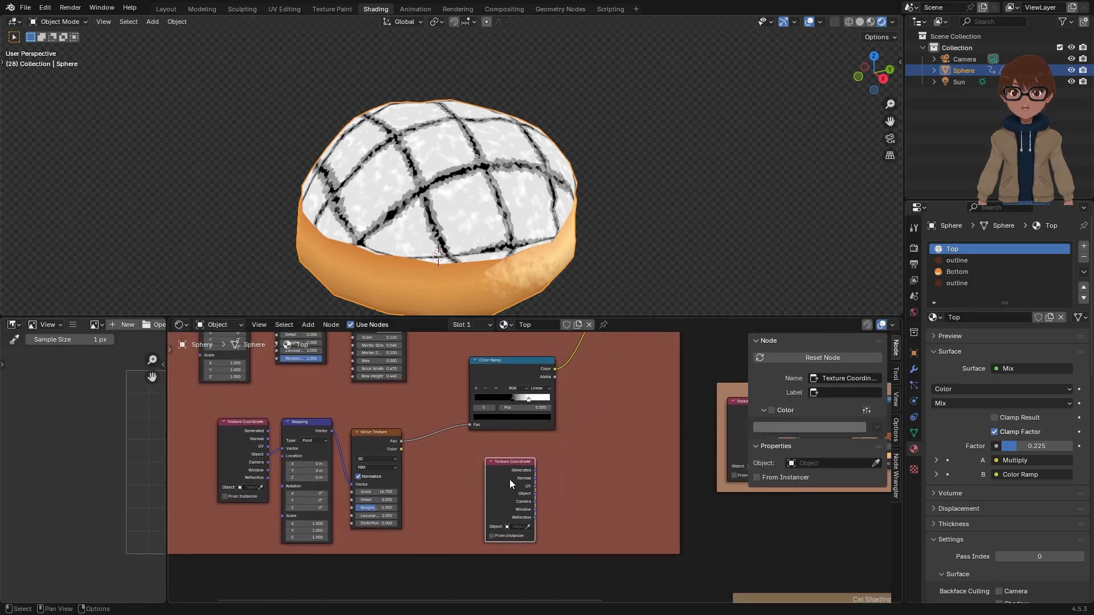
Step: Add a Separate XYZ node, feed it the Generated coordinates and preview its Z output on the bun's top
key("shift+a")
mouse_move(507, 507)
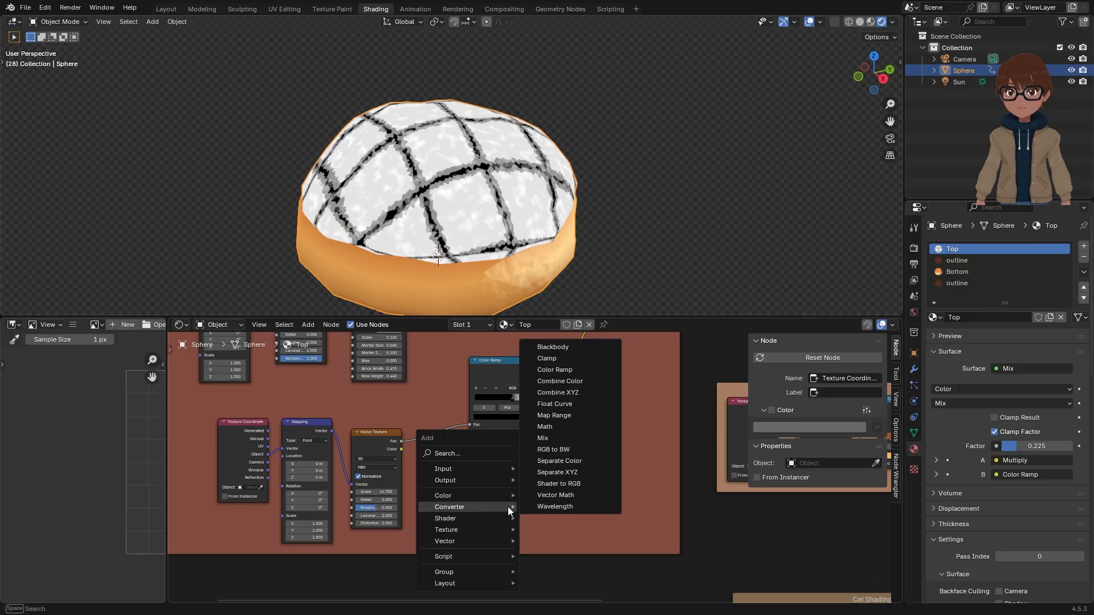
left_click(545, 471)
left_click(488, 461)
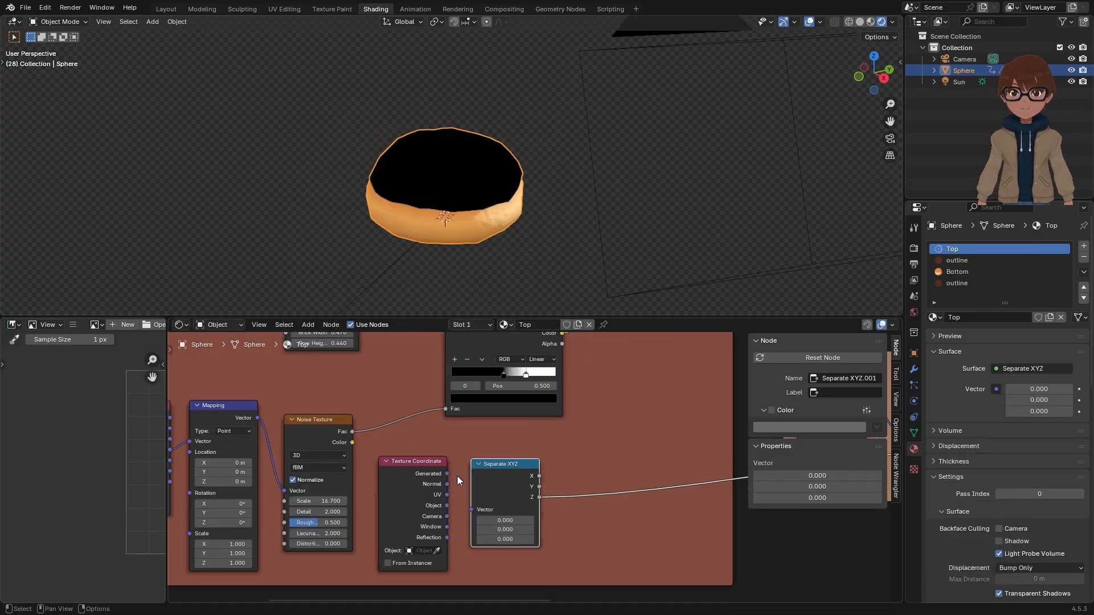
left_click_drag(446, 473, 475, 505)
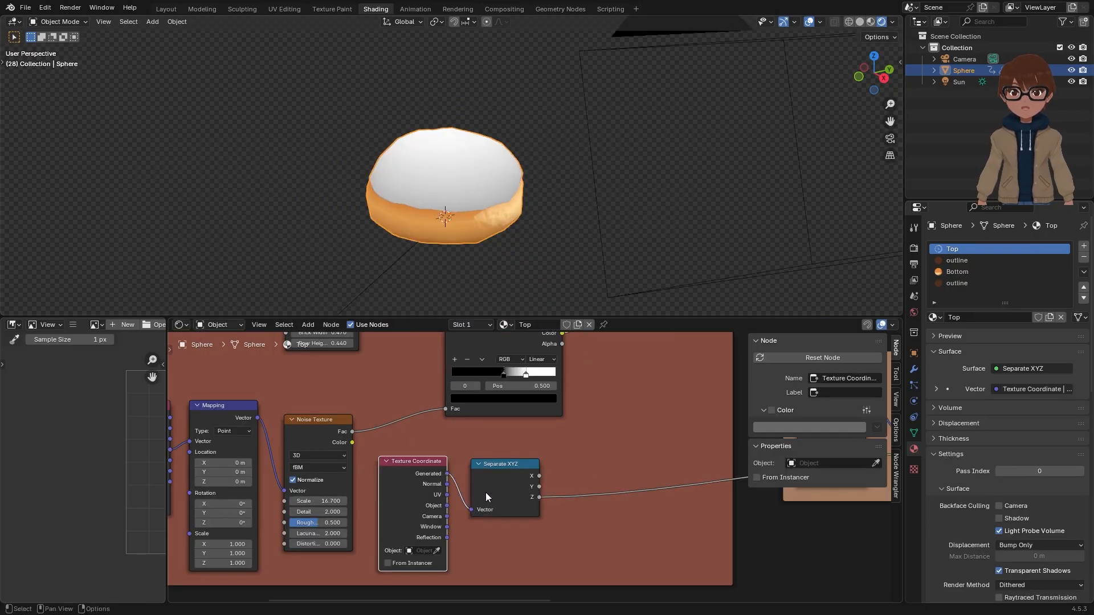
scroll(507, 490, "up", 1)
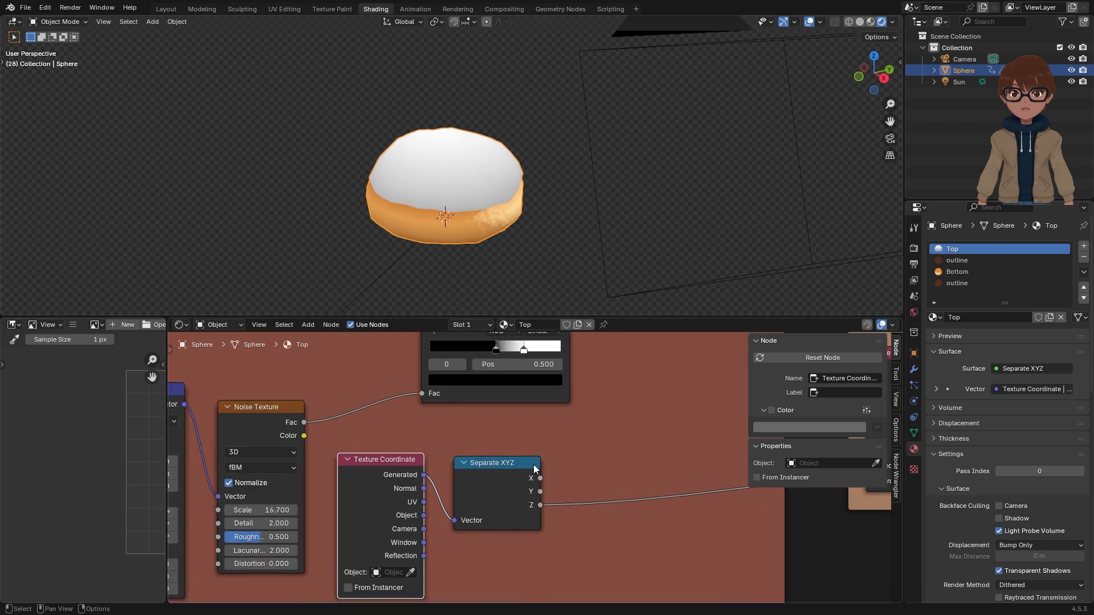
Step: Add a Color Ramp driven by the Z output, preview it and flip it to run from white to black
scroll(528, 461, "down", 2)
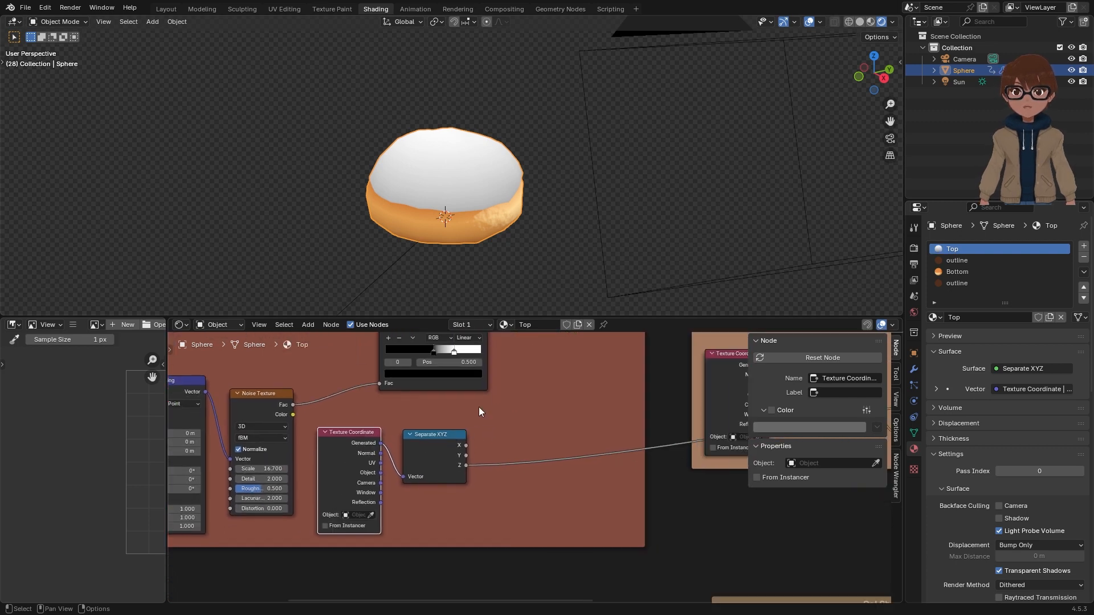
key("shift+a")
mouse_move(503, 429)
left_click(576, 449)
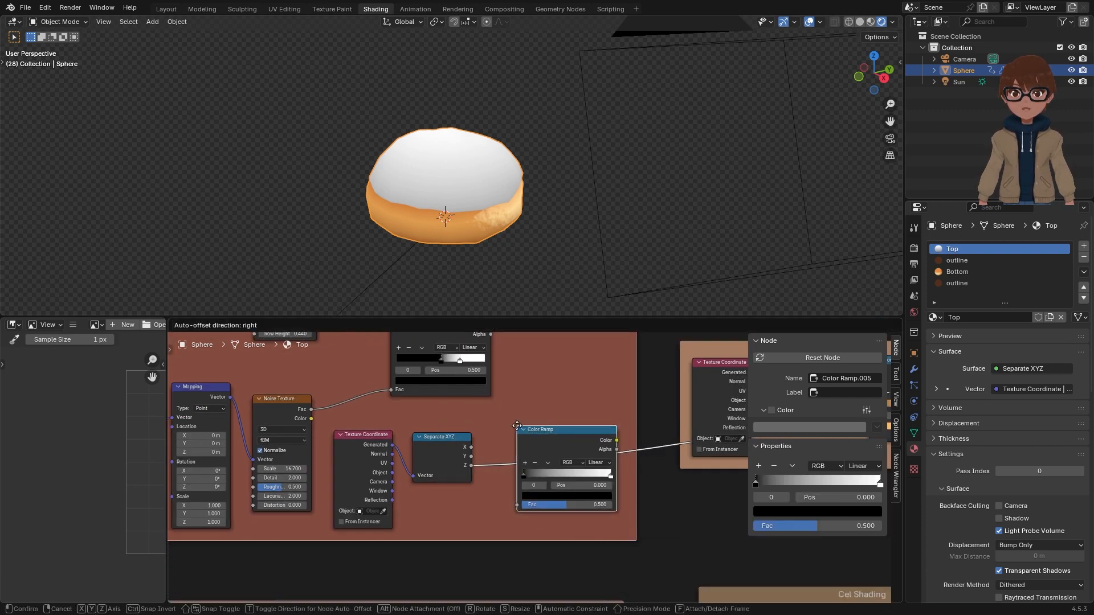
left_click(504, 413)
scroll(530, 472, "up", 1)
mouse_move(507, 463)
left_mouse_down()
mouse_move(565, 463)
mouse_move(497, 482)
left_mouse_up()
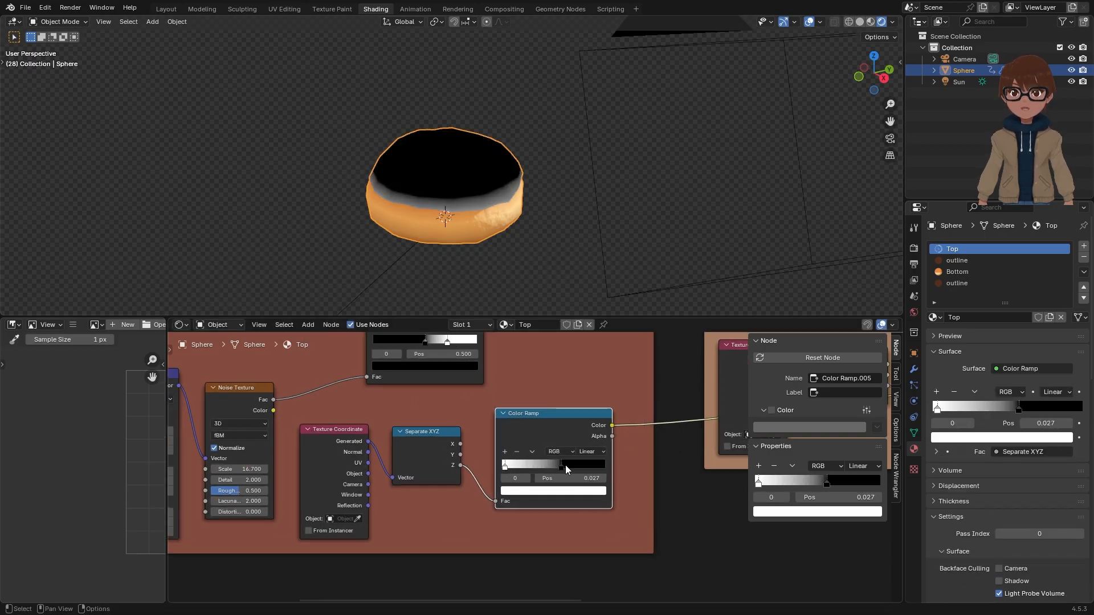
Step: Set the new Color Ramp's interpolation to Ease and move its black stop to 0.709
mouse_move(561, 466)
left_mouse_down()
mouse_move(613, 463)
mouse_move(575, 463)
left_mouse_up()
left_click(588, 451)
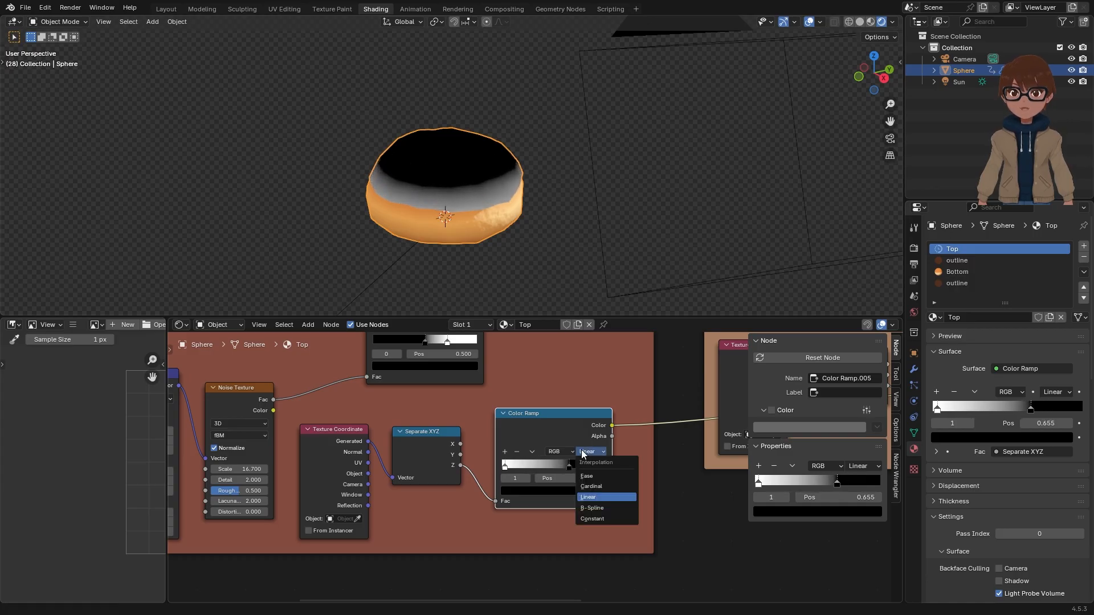
left_click(592, 477)
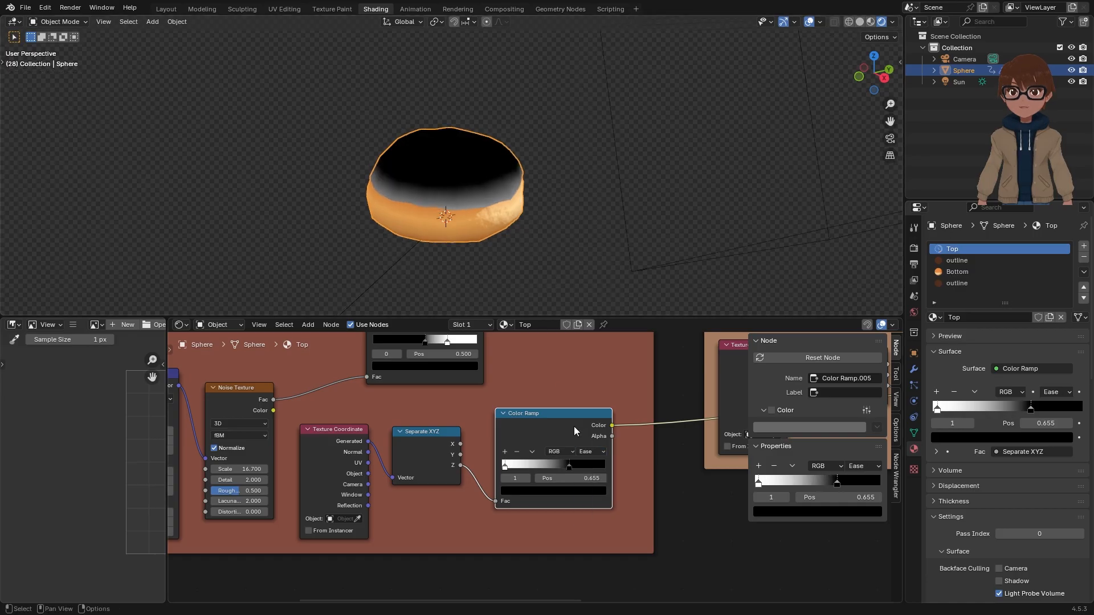
left_click_drag(569, 466, 575, 463)
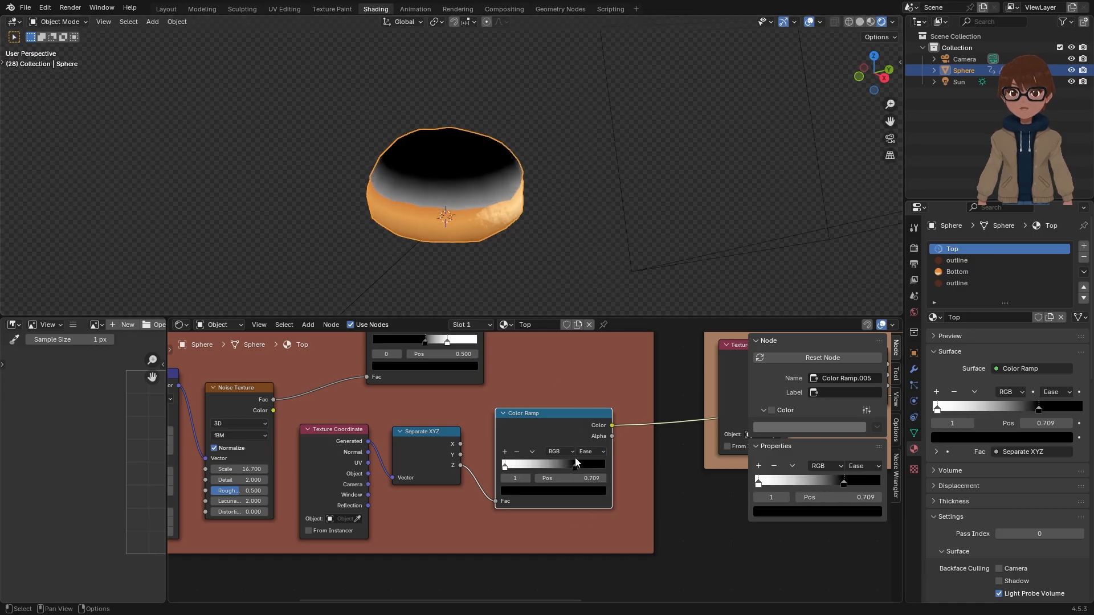
Step: Set the new Color Ramp to B-Spline interpolation, with the white stop nearer the middle and the black stop at 0.600
left_click(579, 452)
left_click(579, 452)
middle_click_drag(579, 450, 497, 433)
left_click(498, 432)
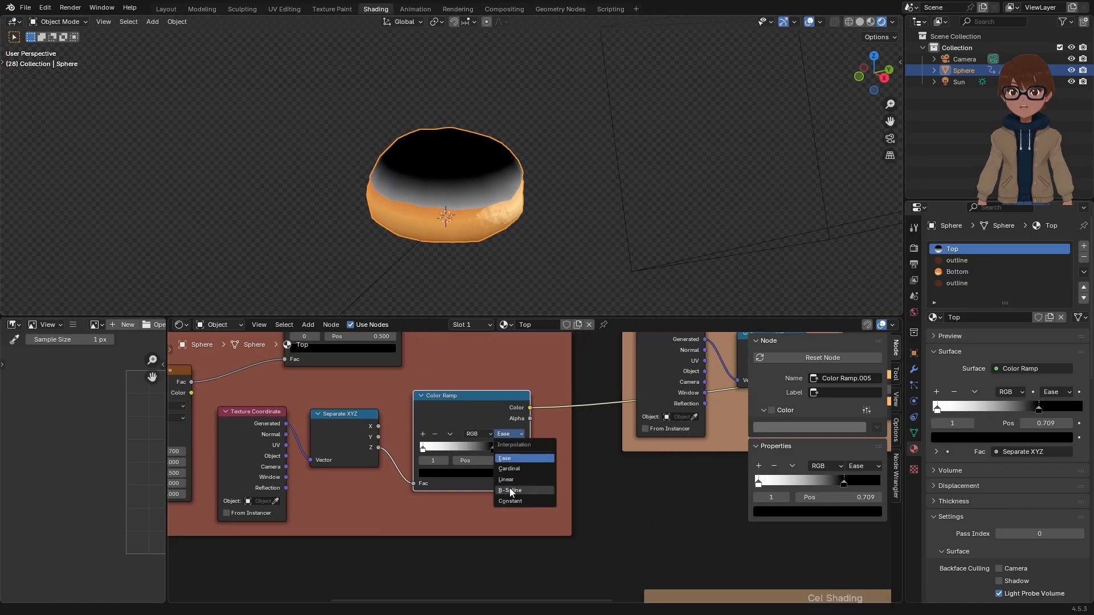
left_click(511, 491)
mouse_move(493, 449)
left_mouse_down()
mouse_move(434, 446)
mouse_move(483, 442)
left_mouse_up()
scroll(516, 390, "down", 4)
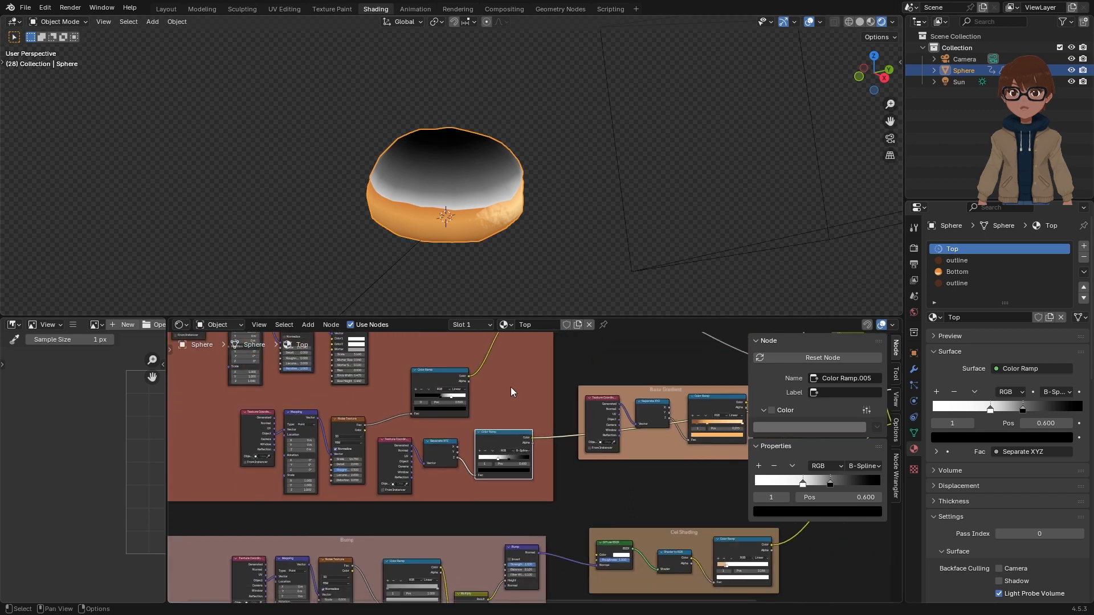
Step: Preview the Cross frame's final Mix node again to view the crosshatch on the bun's top
scroll(511, 387, "down", 2)
middle_click_drag(500, 358, 507, 422)
scroll(507, 406, "up", 3)
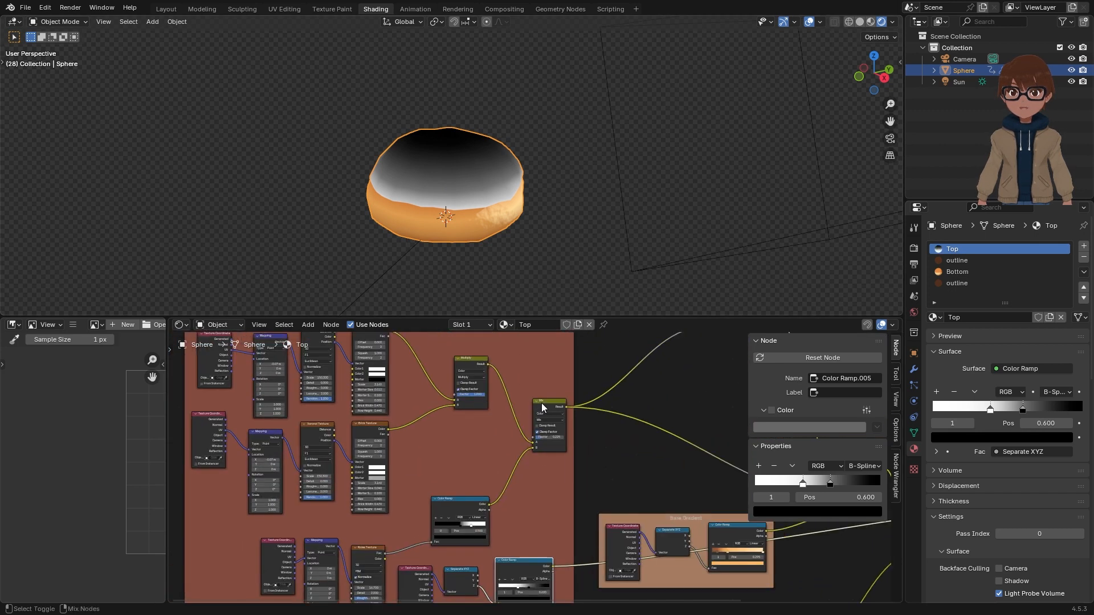
left_click(535, 381, "ctrl+shift")
scroll(479, 203, "up", 2)
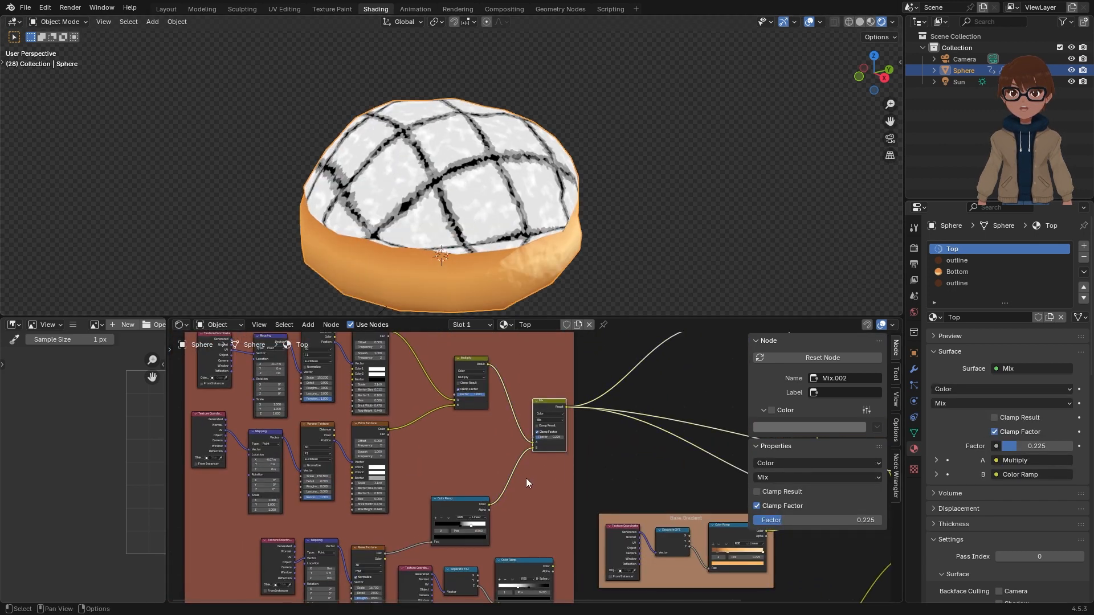
Step: Blend the Cross frame's final Mix with the B-Spline Color Ramp through a new Mix node, placed expanded beside the Cross frame
middle_click_drag(536, 543, 503, 504)
scroll(501, 494, "down", 1)
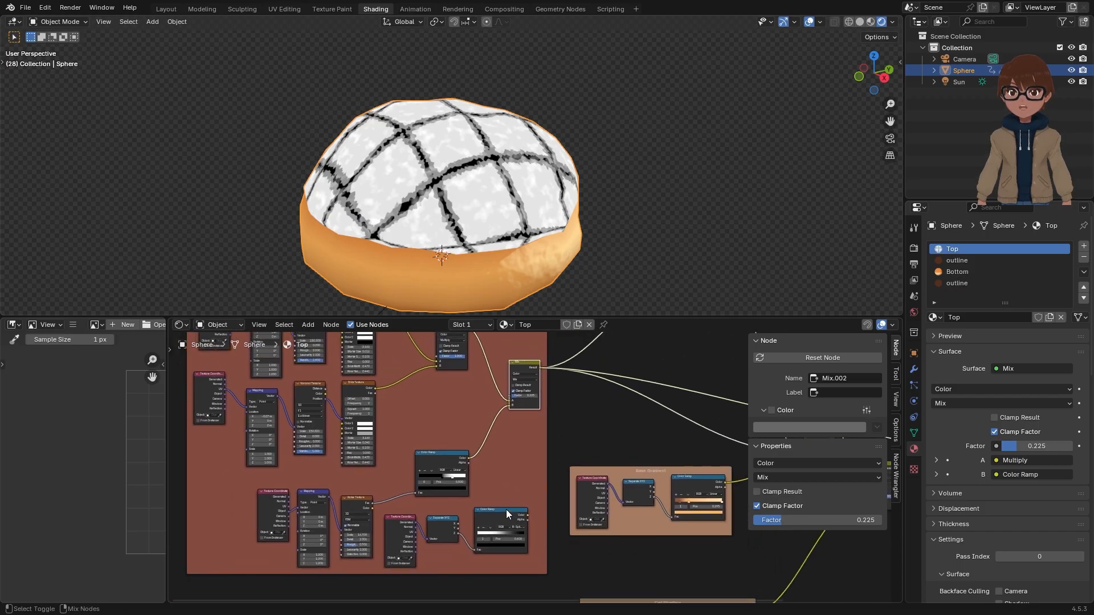
right_click_drag(496, 525, 531, 371, "ctrl+shift")
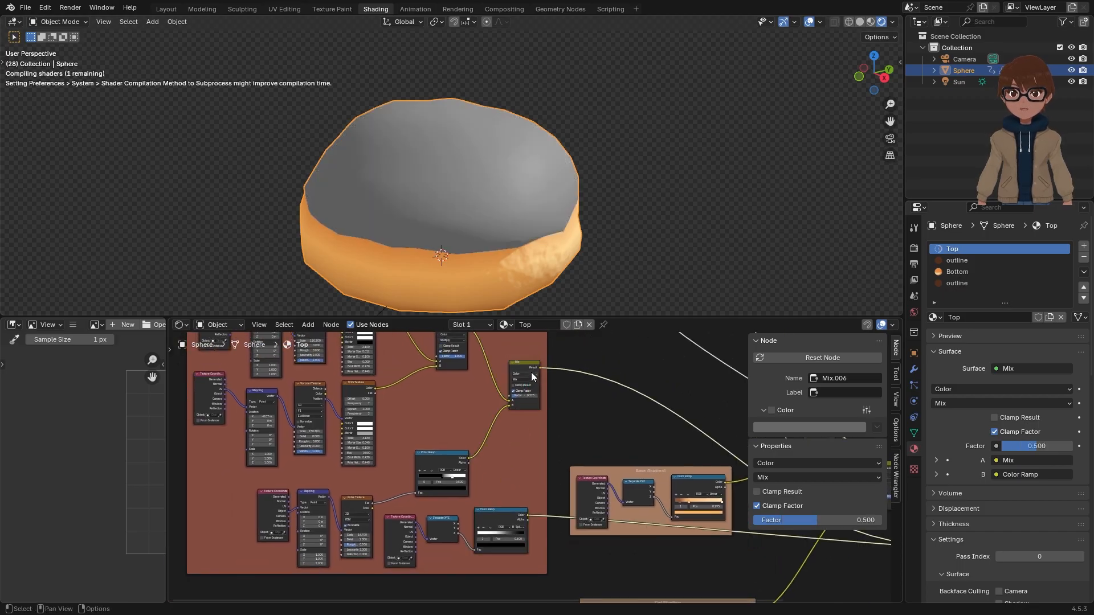
scroll(529, 376, "down", 1)
scroll(527, 389, "down", 4)
middle_click_drag(631, 424, 524, 387)
left_click_drag(712, 463, 439, 388)
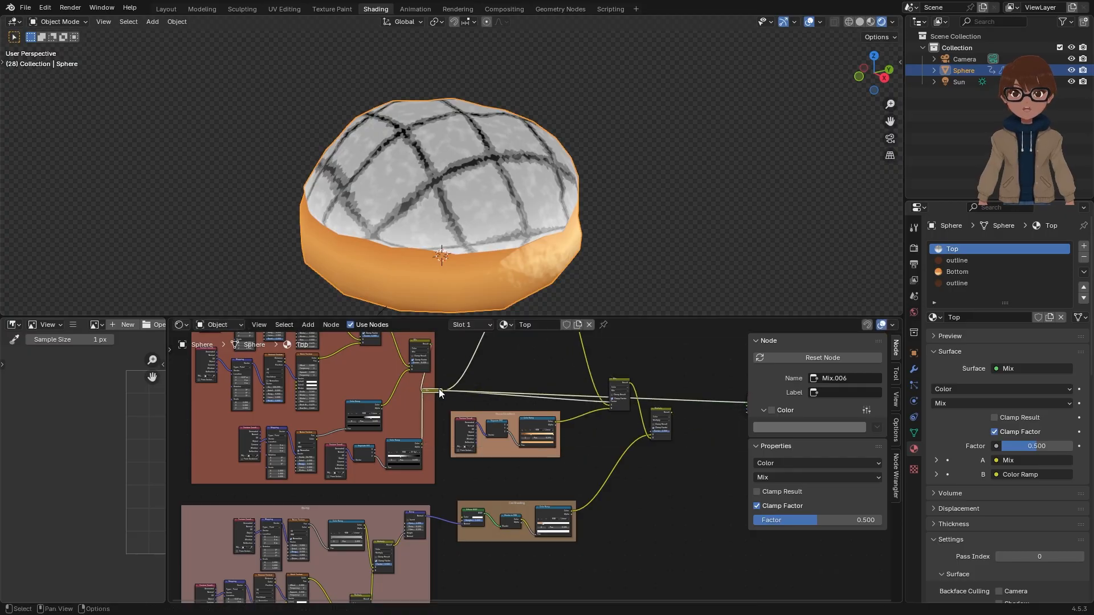
scroll(438, 390, "up", 5)
middle_click_drag(439, 392, 475, 405)
left_click_drag(475, 406, 507, 385)
key("h")
Step: Change the new Mix node's blend mode to Add with a factor of 1.000, then inspect the crosshatch from another angle
scroll(501, 387, "up", 7)
scroll(485, 386, "up", 1)
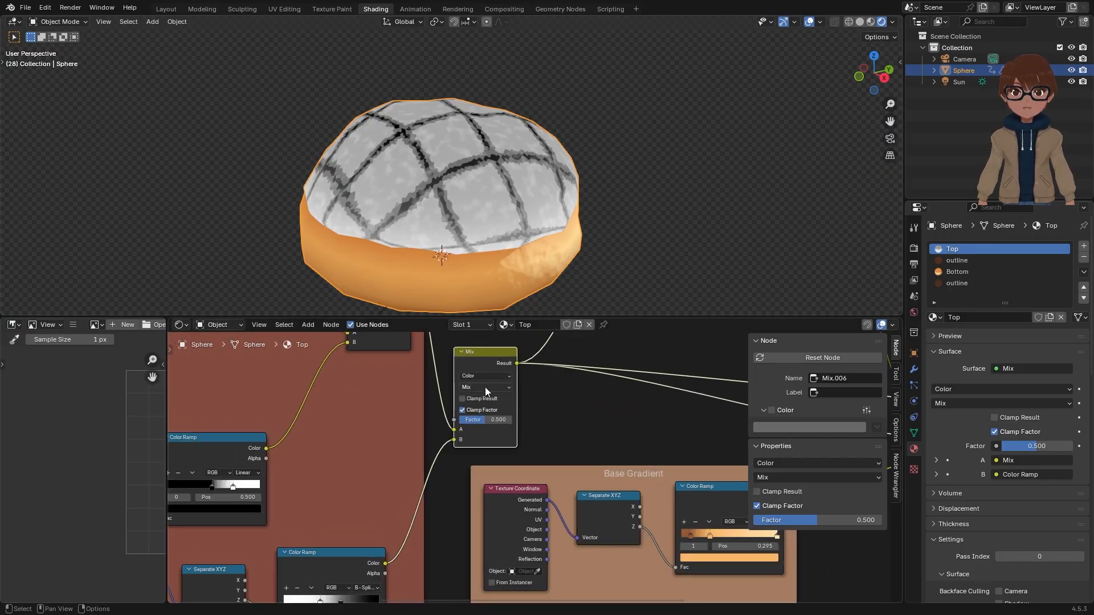
left_click(485, 387)
left_click(468, 487)
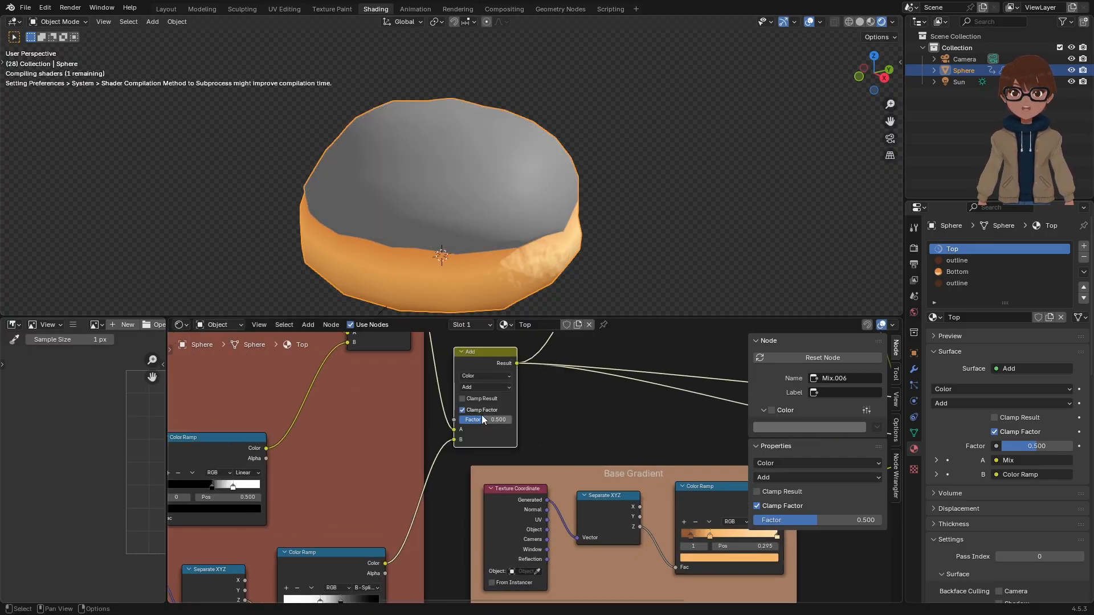
left_click_drag(485, 420, 513, 421)
scroll(504, 275, "down", 3)
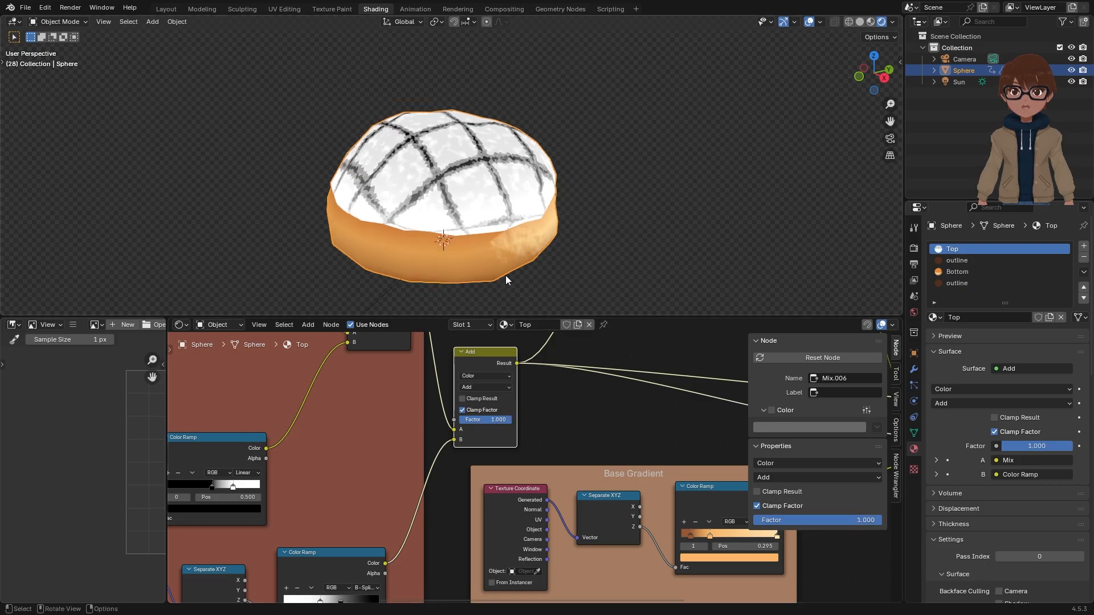
middle_click_drag(517, 234, 506, 204)
scroll(486, 206, "up", 1)
Step: Move the orange Color Ramp closer to the Add node and set the B-Spline ramp's white stop to 0.505
scroll(527, 402, "down", 6)
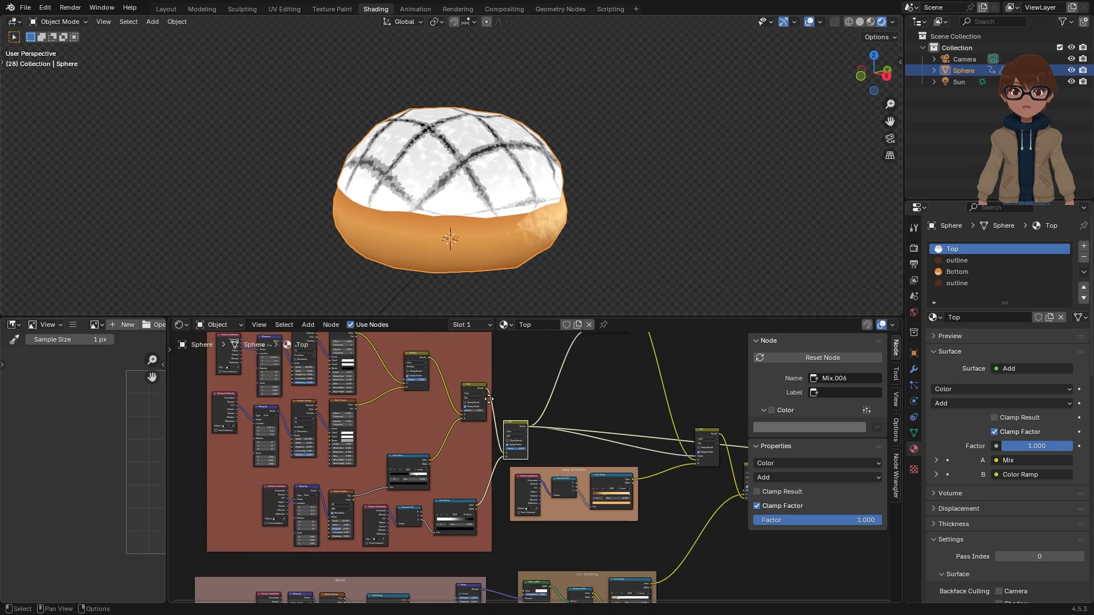
left_click(581, 348)
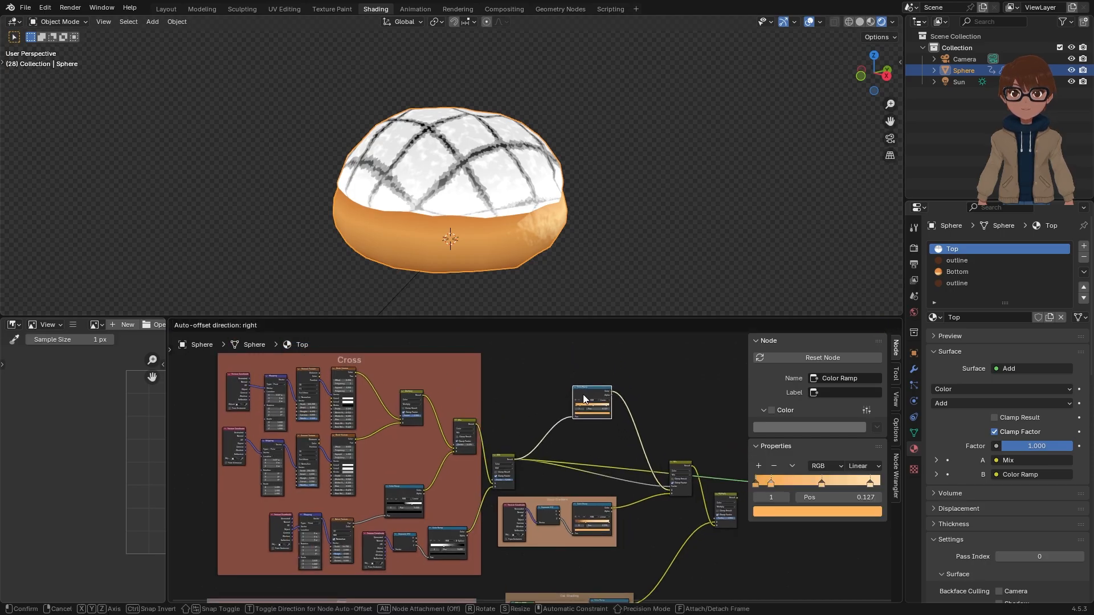
scroll(498, 426, "up", 4)
scroll(467, 468, "up", 3)
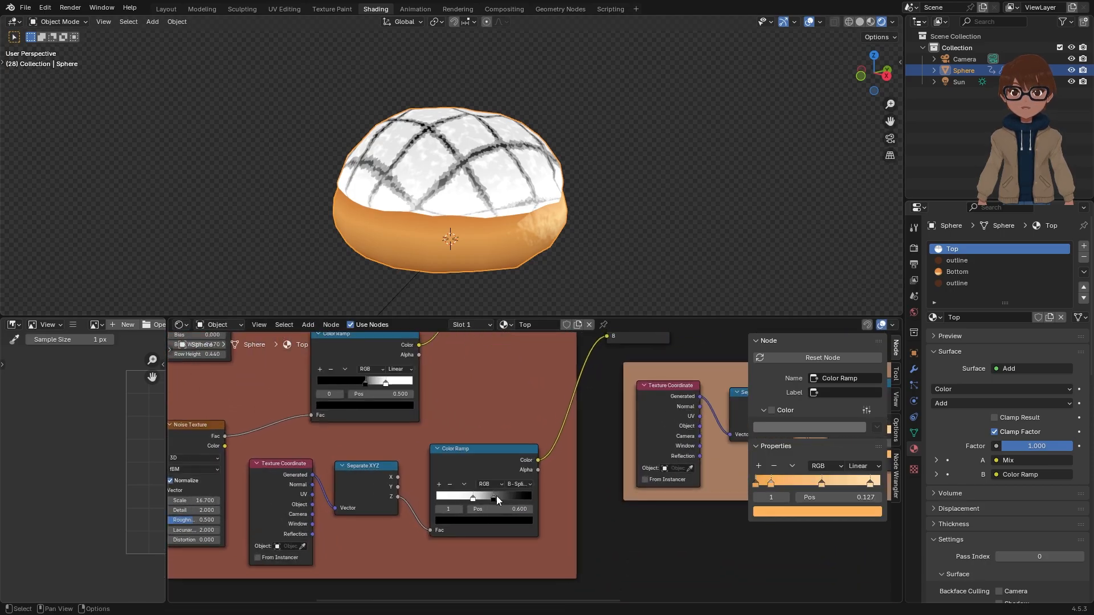
left_click_drag(494, 495, 484, 497)
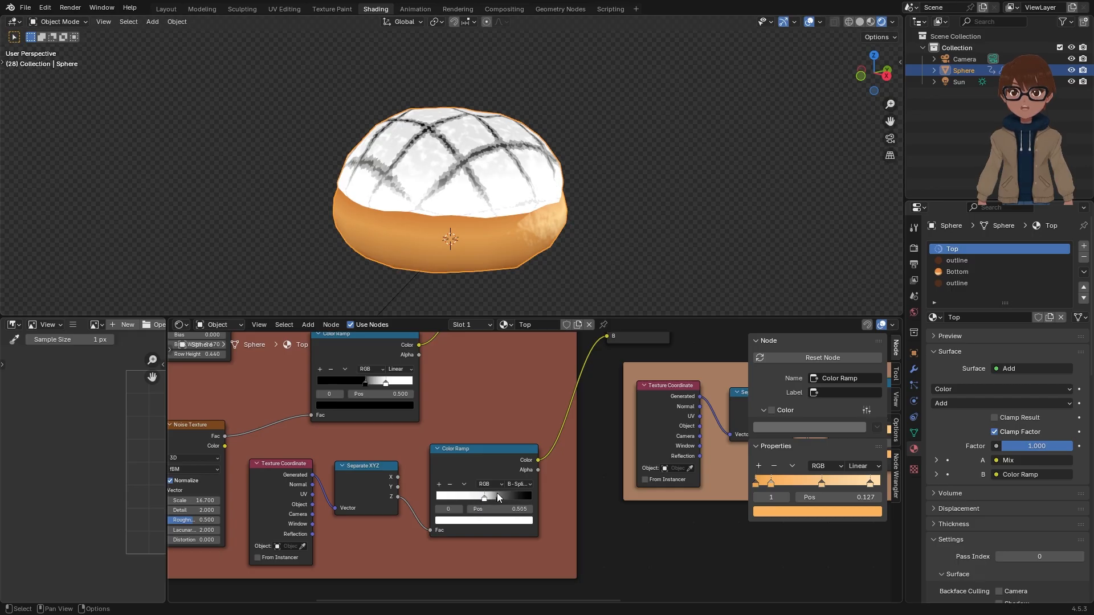
Step: Connect the final Multiply node to the Material Output to preview the full Top material
scroll(470, 427, "down", 6)
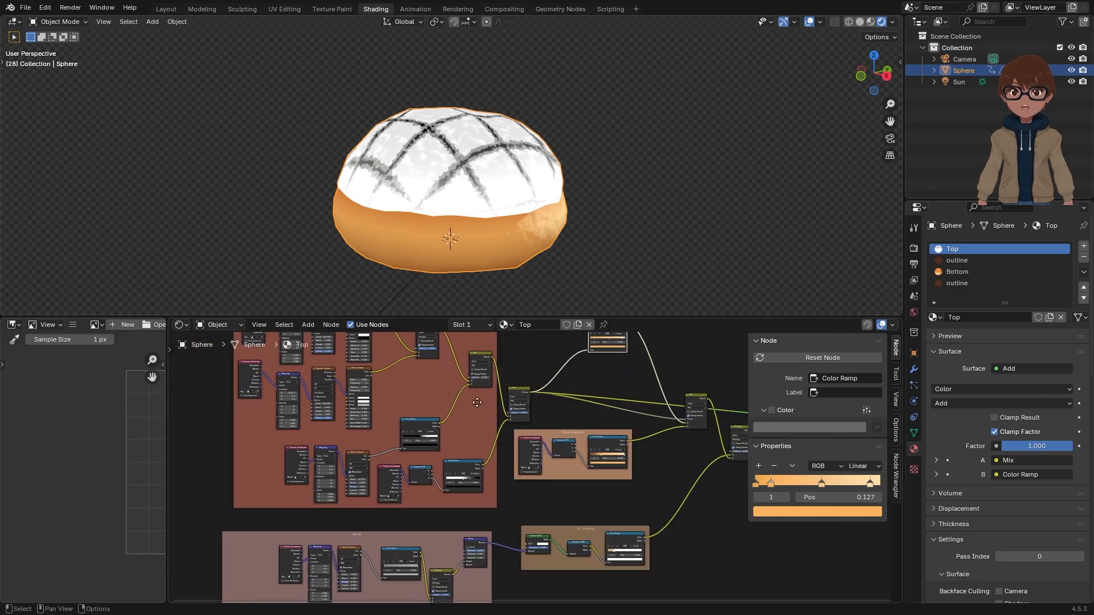
middle_click_drag(477, 403, 297, 431)
scroll(555, 446, "up", 4)
left_click(563, 455, "ctrl+shift")
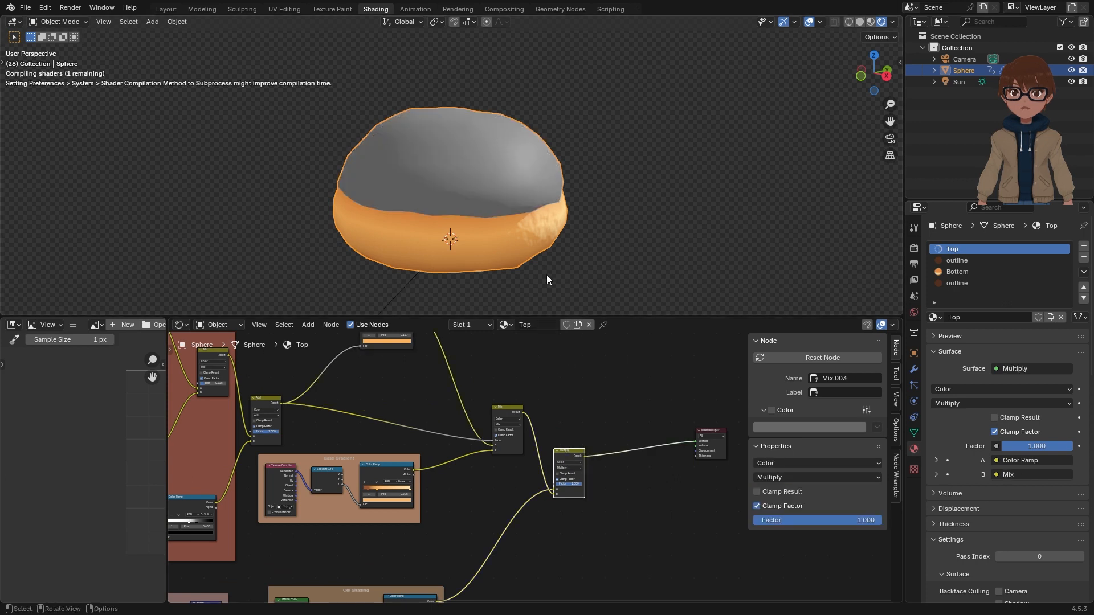
Step: Adjust the colour of the 0.295 stop on the Base Gradient frame's Color Ramp to a deeper orange
scroll(398, 437, "down", 3)
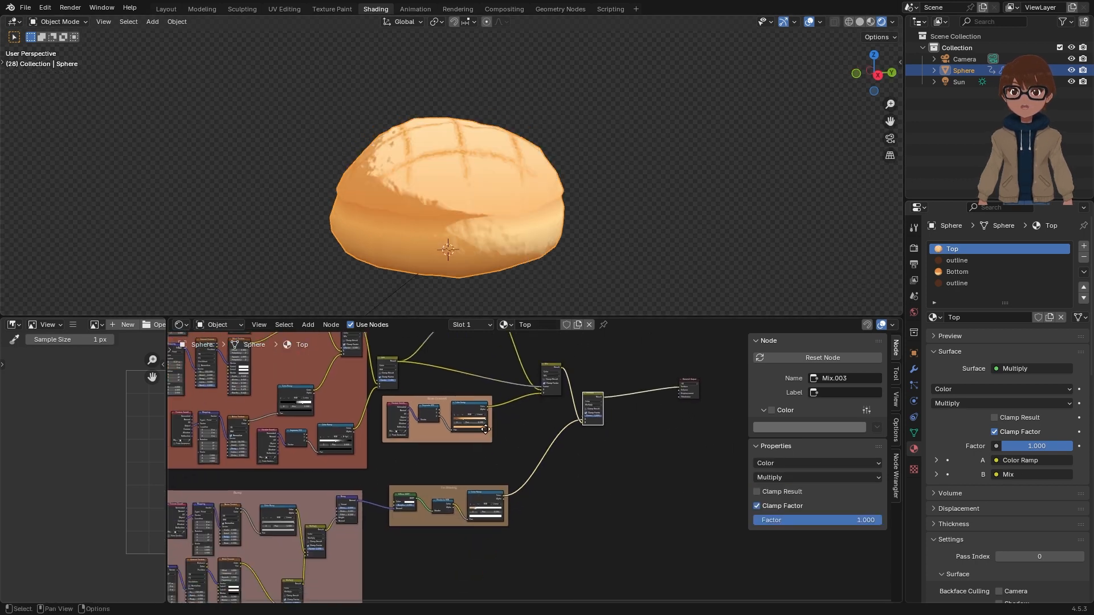
scroll(485, 429, "up", 3)
middle_click_drag(471, 299, 476, 310)
scroll(456, 435, "up", 3)
middle_click_drag(454, 436, 546, 481)
scroll(494, 433, "up", 2)
scroll(494, 432, "up", 3)
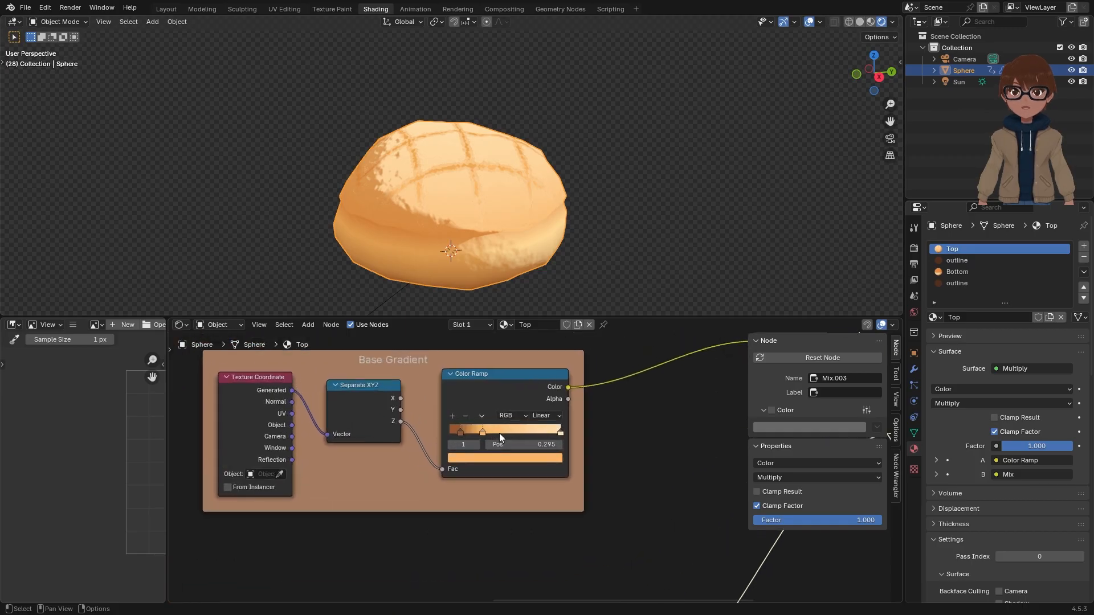
left_click(500, 455)
left_click_drag(467, 333, 467, 333)
middle_click_drag(484, 251, 485, 243)
scroll(486, 242, "up", 1)
Step: Switch to the Bottom material and adjust a stop on its gradient Color Ramp
left_click(952, 273)
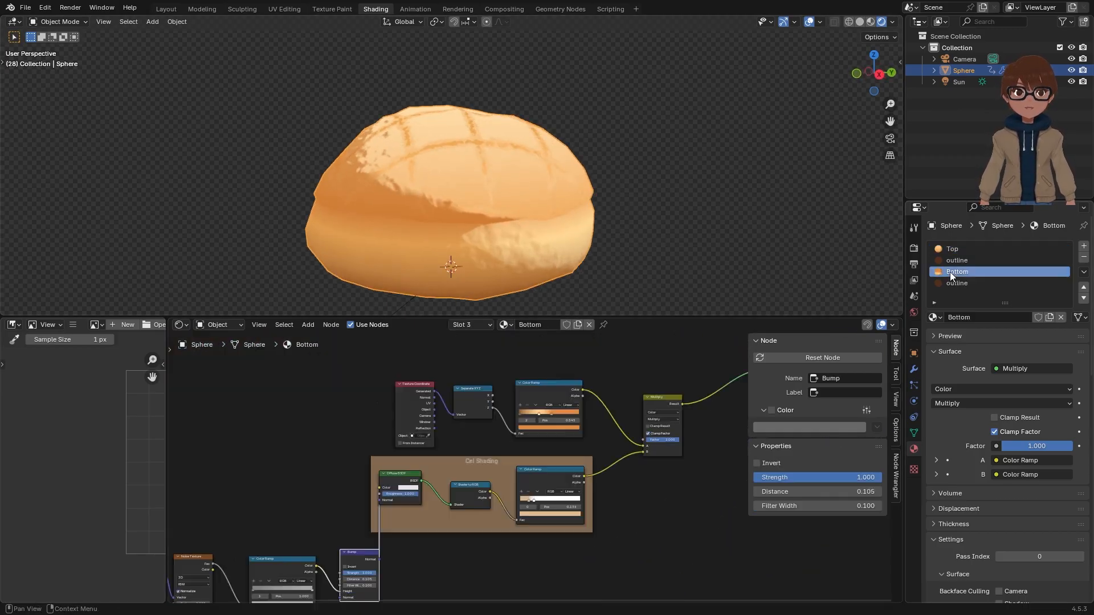
scroll(541, 425, "up", 5)
left_click_drag(513, 385, 496, 384)
left_click(506, 428)
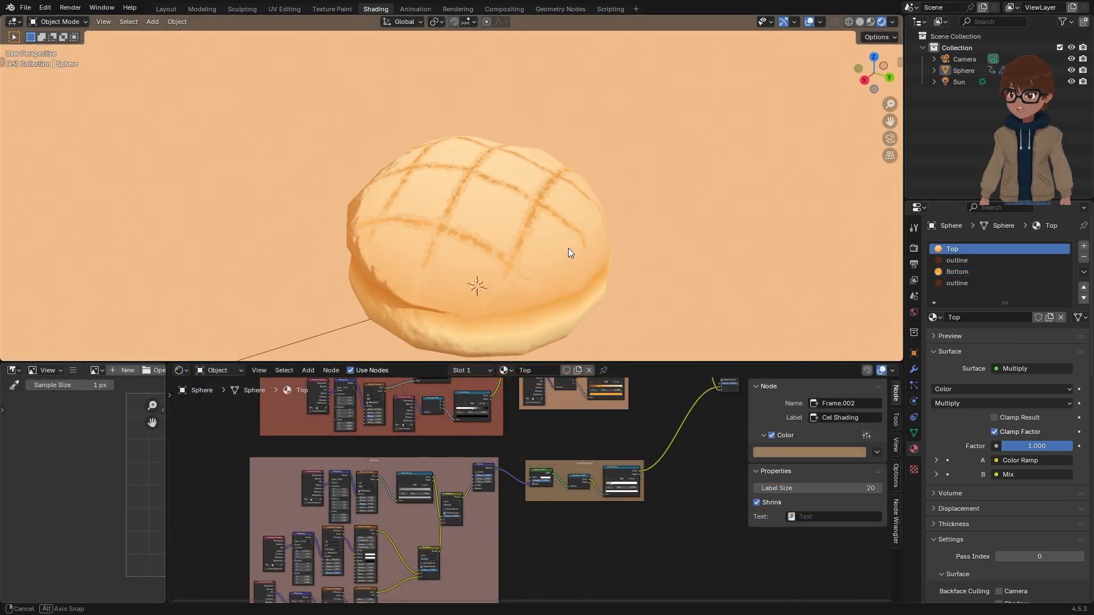
Step: Examine the bun's crosshatch and shading up close along with the Top material's gradient nodes
middle_click_drag(569, 248, 612, 237)
scroll(614, 250, "up", 3)
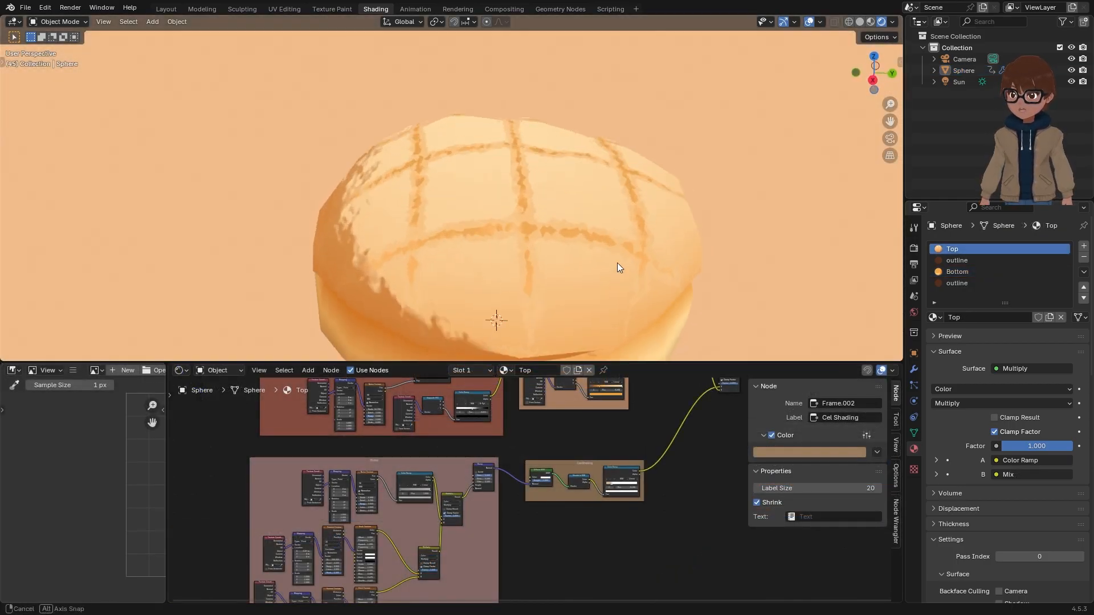
scroll(655, 439, "down", 2)
scroll(627, 444, "up", 5)
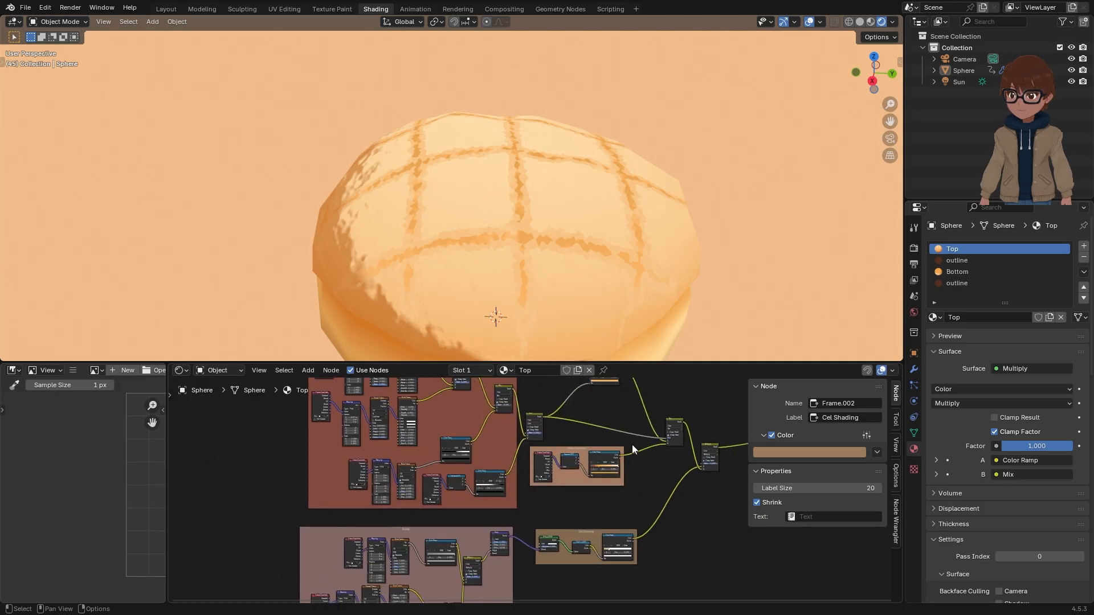
scroll(587, 457, "up", 1)
scroll(570, 460, "down", 3)
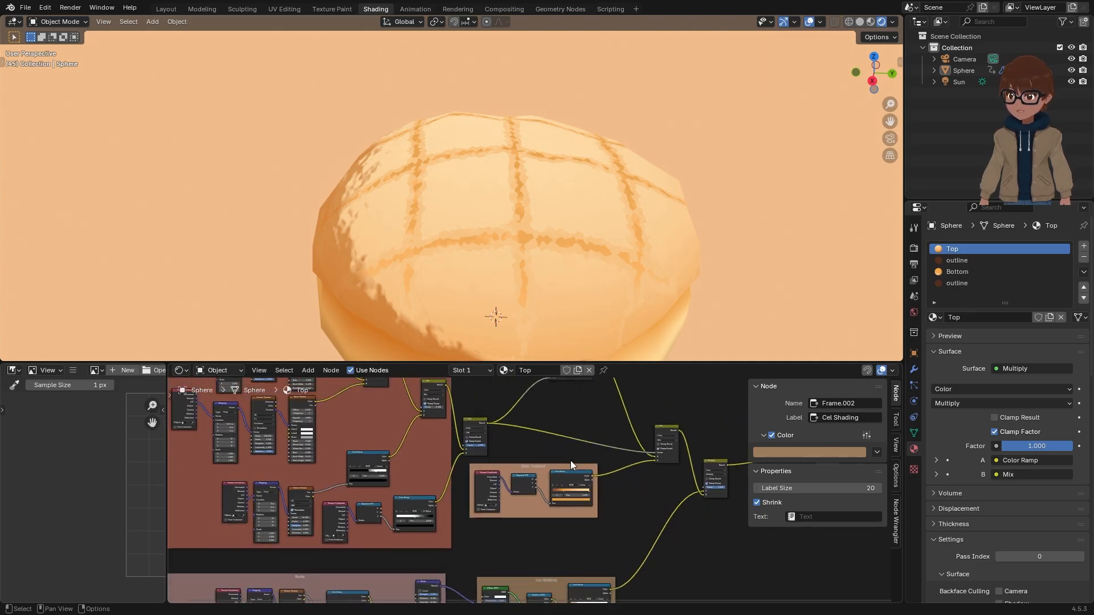
scroll(556, 443, "up", 1)
scroll(563, 467, "up", 4)
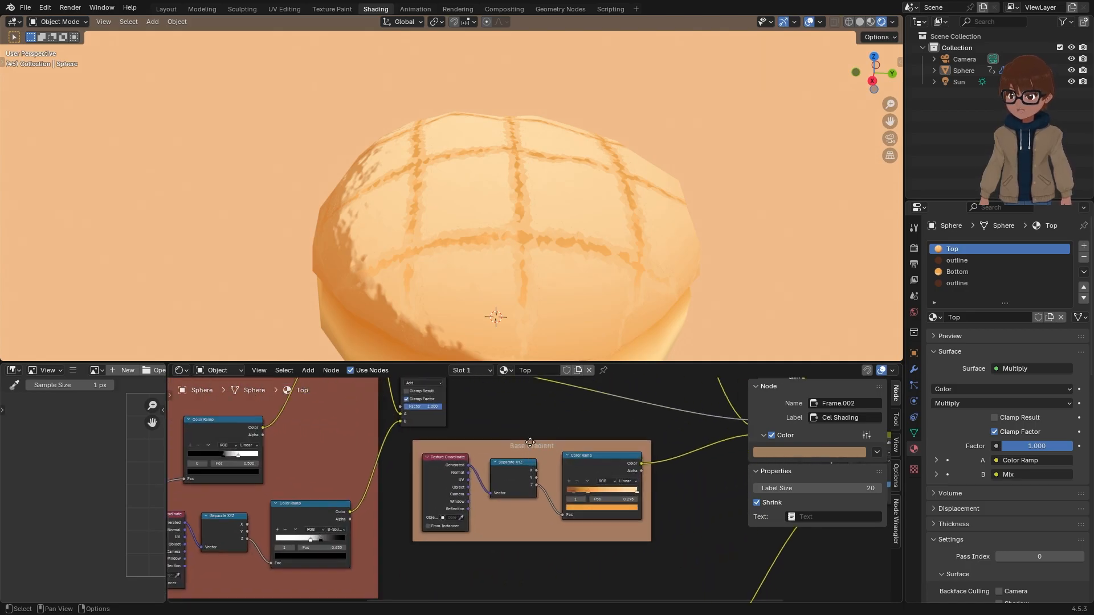
scroll(553, 451, "down", 2)
scroll(538, 461, "down", 2)
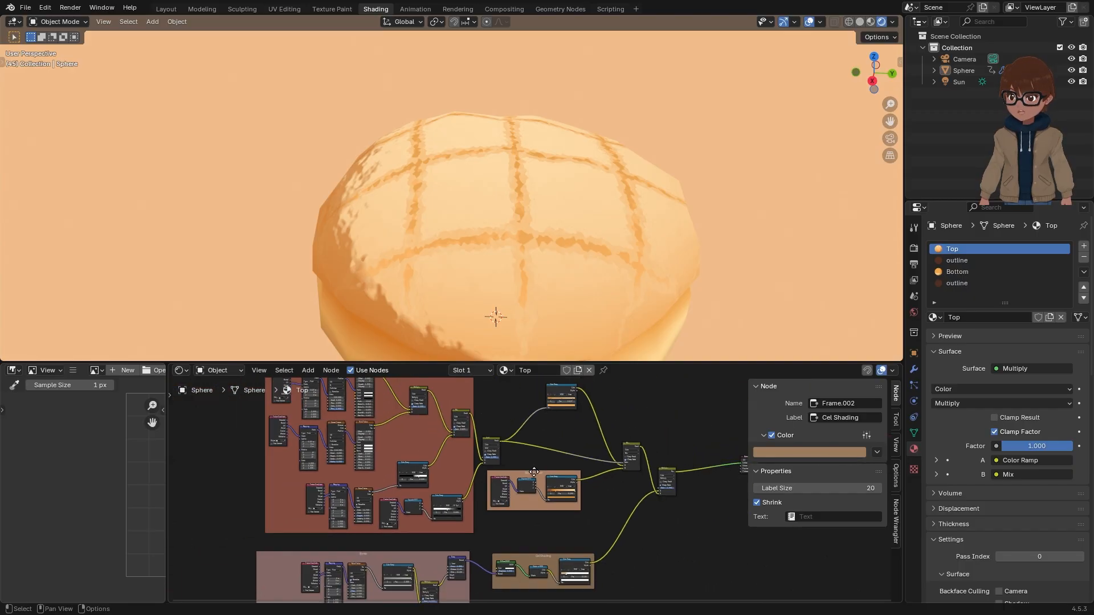
Step: Relabel the Base Gradient frame as "Base color"
left_click(552, 481)
scroll(554, 482, "up", 2)
middle_click_drag(555, 483, 514, 456)
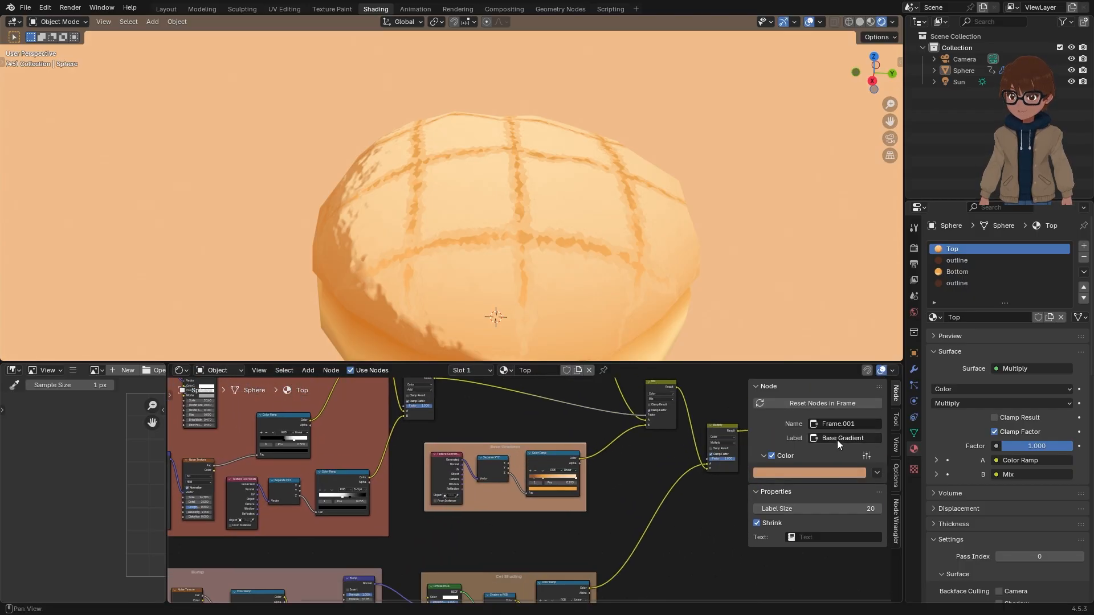
left_click(845, 438)
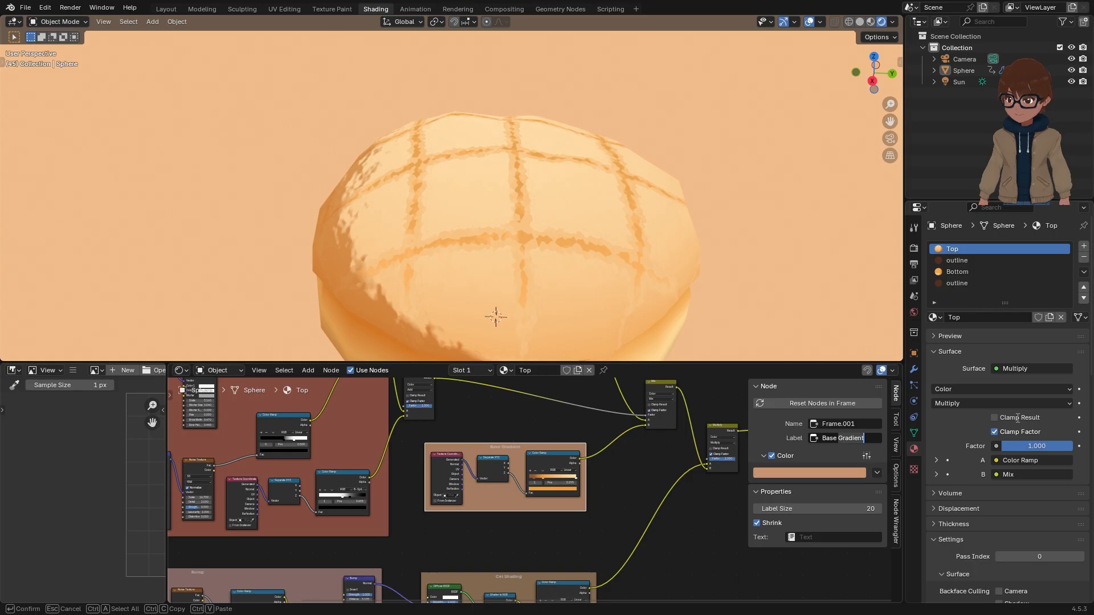
type("r")
key("Return")
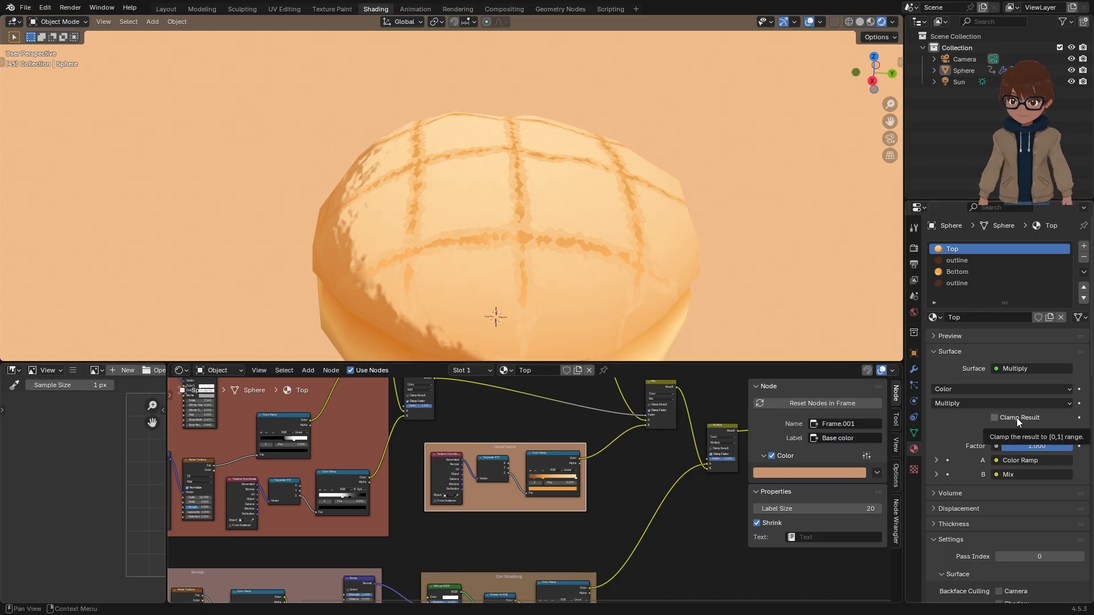
Step: Preview the Base color frame's Color Ramp on its own and view the bun from the side
scroll(634, 450, "up", 2)
scroll(632, 450, "up", 1)
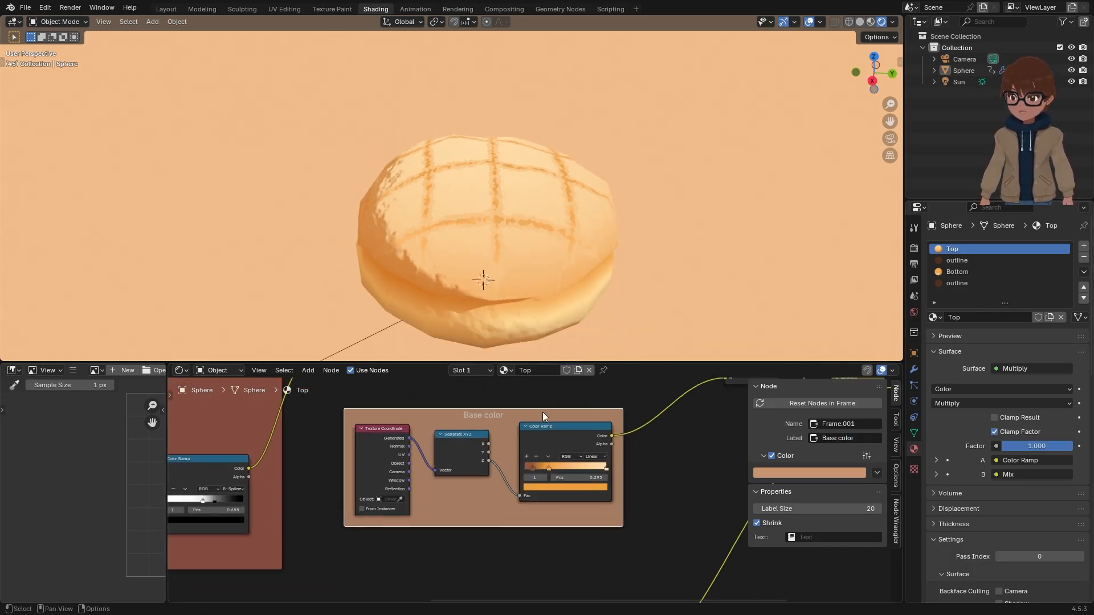
left_click(574, 436, "ctrl+shift")
middle_click_drag(555, 342, 553, 232)
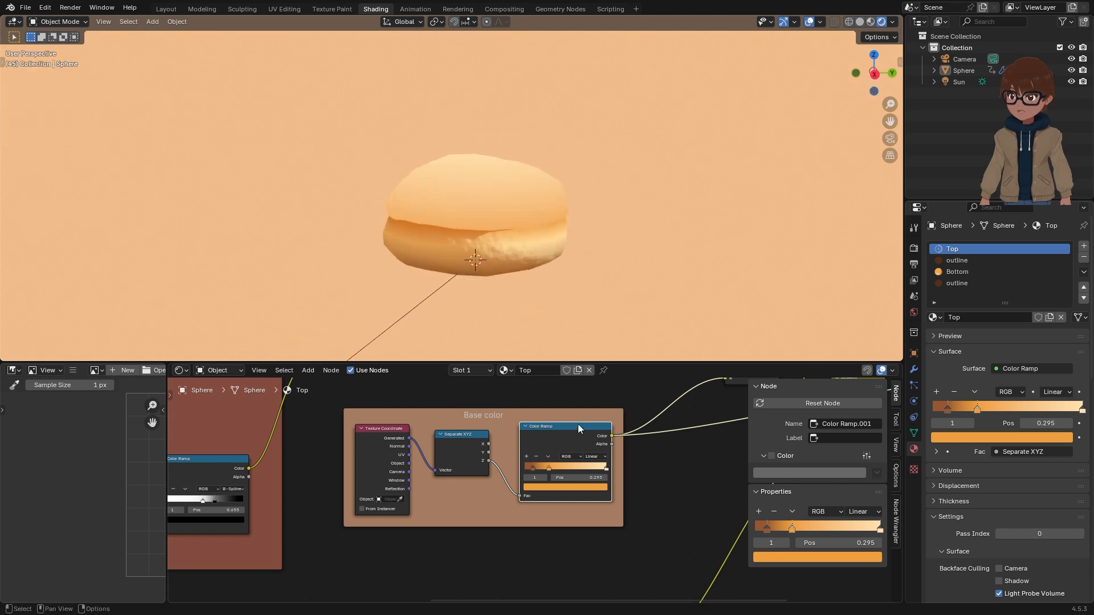
scroll(569, 424, "down", 3)
middle_click_drag(545, 425, 563, 473)
scroll(487, 422, "down", 1)
middle_click_drag(487, 419, 494, 459)
scroll(541, 419, "up", 2)
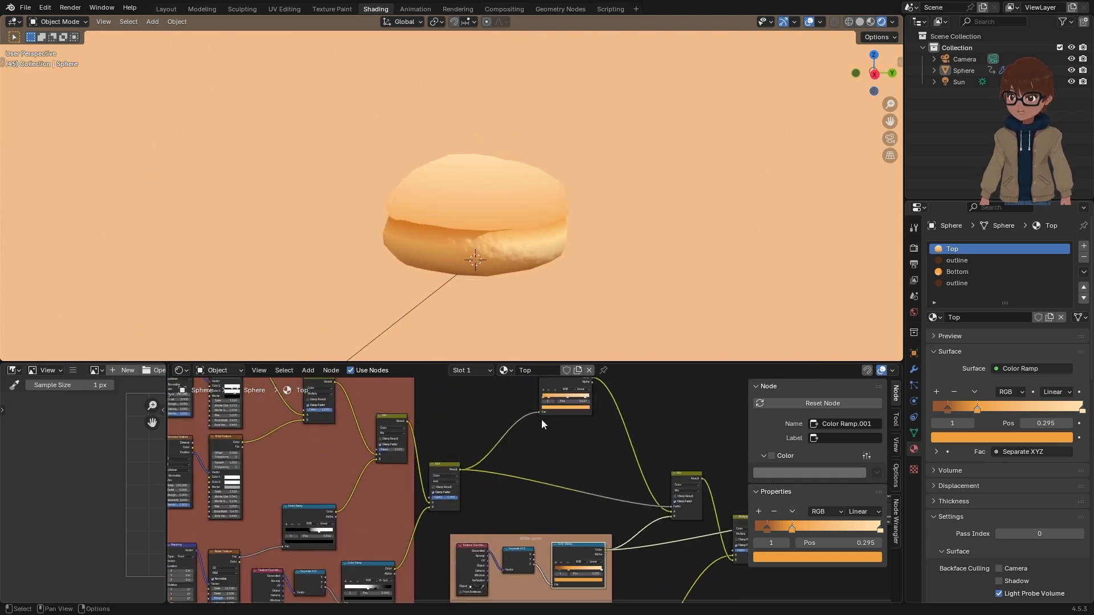
Step: Preview the crosshatch Mix node, and reconnect the final Multiply node to the Material Output
middle_click_drag(541, 419, 445, 387)
left_click(590, 449, "ctrl+shift")
scroll(521, 262, "up", 2)
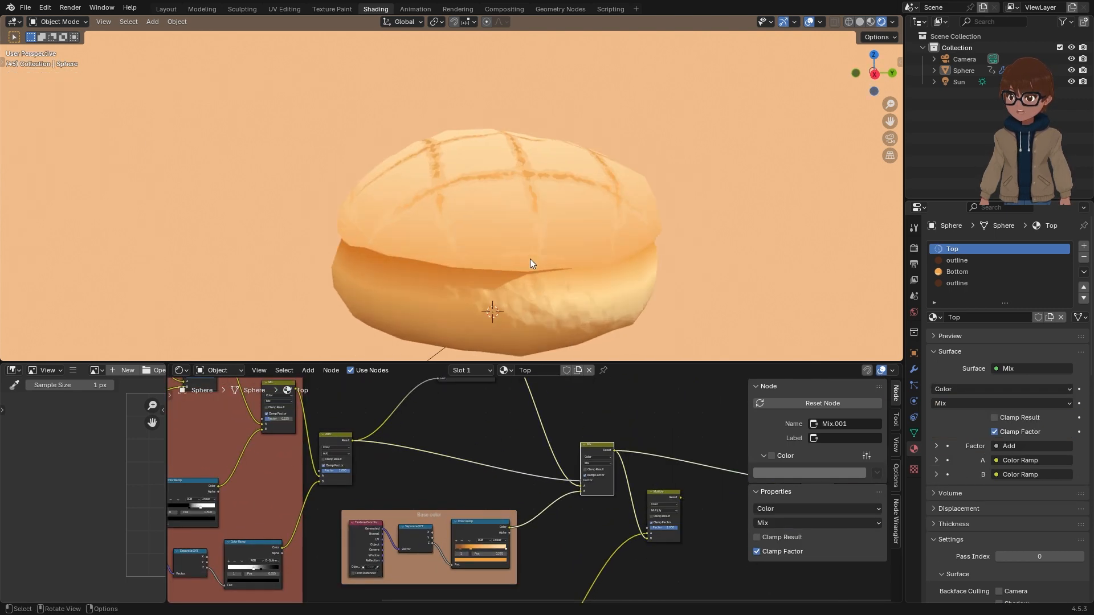
middle_click_drag(601, 471, 529, 445)
left_click(615, 439, "ctrl+shift")
scroll(490, 432, "up", 3)
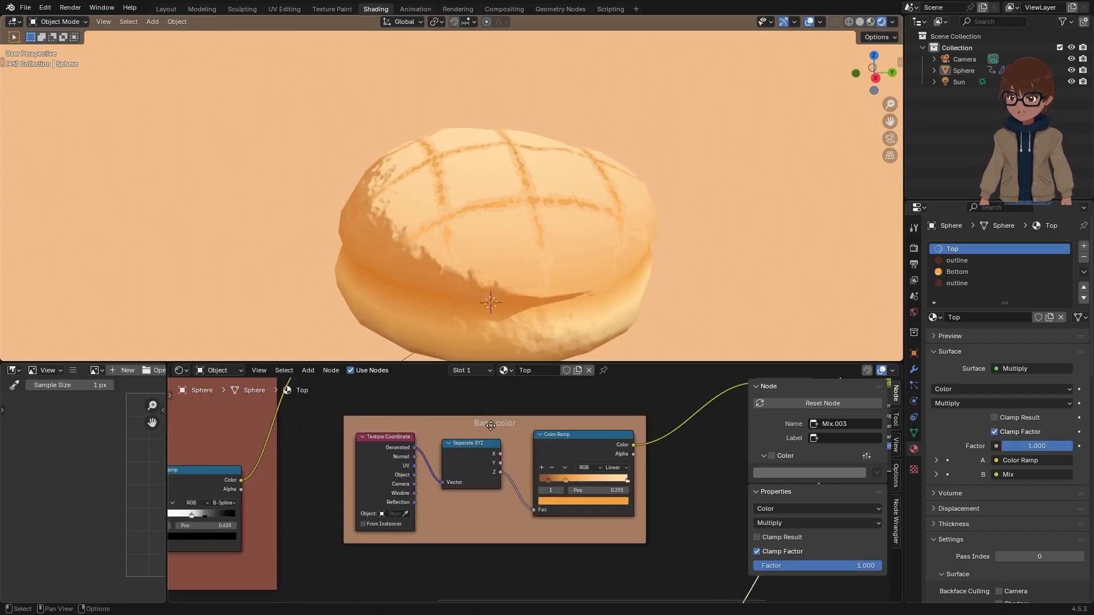
Step: Add a Noise Texture node inside the Base color frame, below the gradient nodes
scroll(479, 433, "down", 1)
scroll(457, 469, "down", 1)
scroll(456, 471, "up", 3)
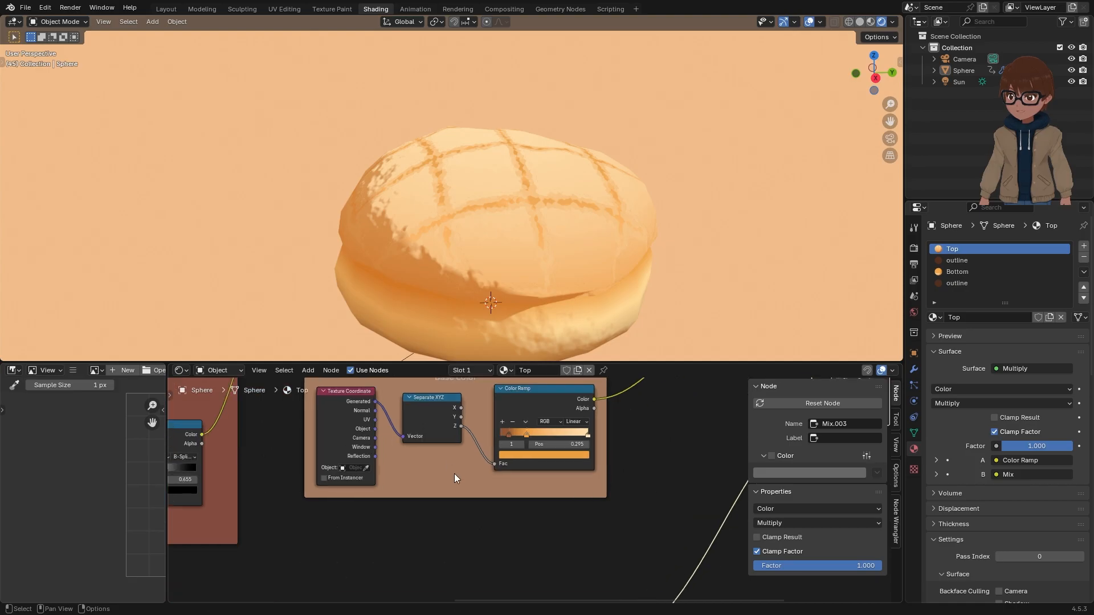
scroll(410, 468, "down", 1)
key("shift+a")
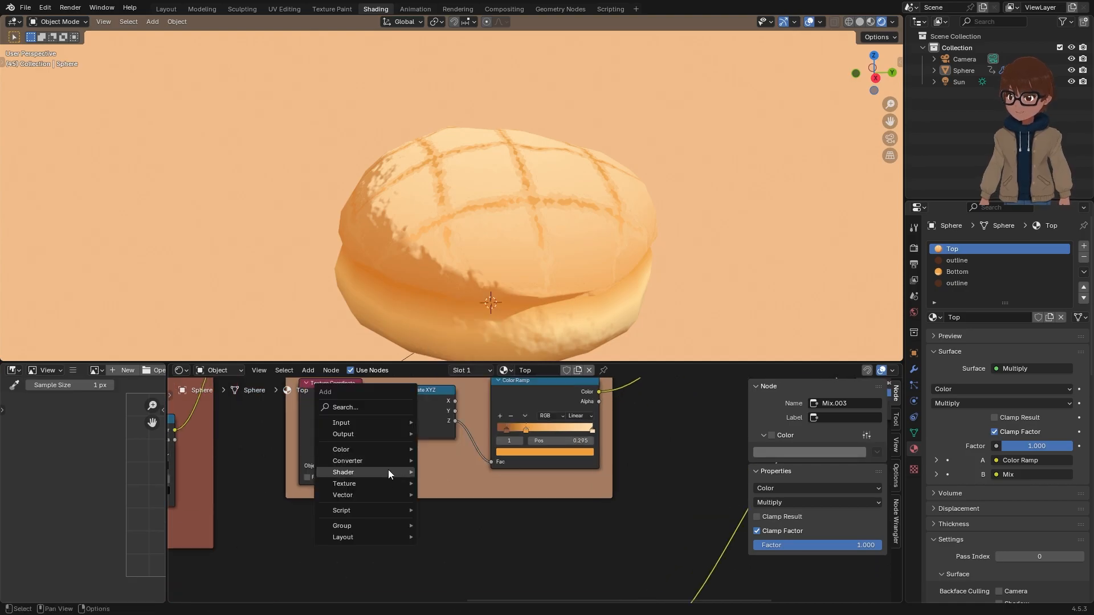
mouse_move(382, 472)
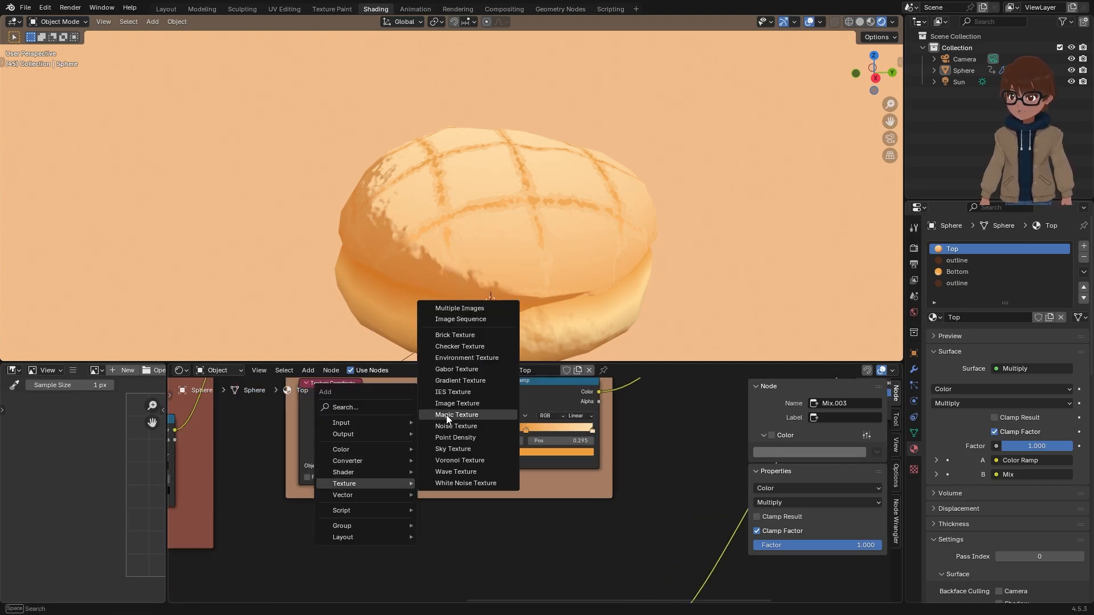
left_click(447, 419)
left_click(384, 469)
Step: Add Mapping and Texture Coordinate nodes to the Noise Texture and place the group lower in the Base color frame
scroll(386, 488, "down", 2)
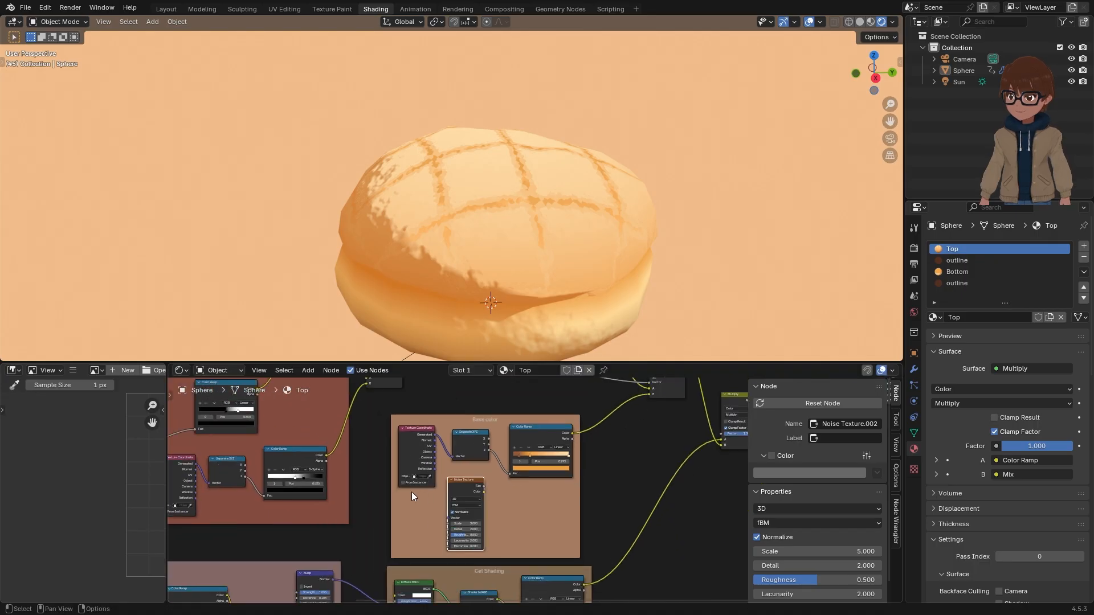
mouse_move(446, 490)
left_mouse_down()
mouse_move(422, 495)
mouse_move(423, 512)
left_mouse_up()
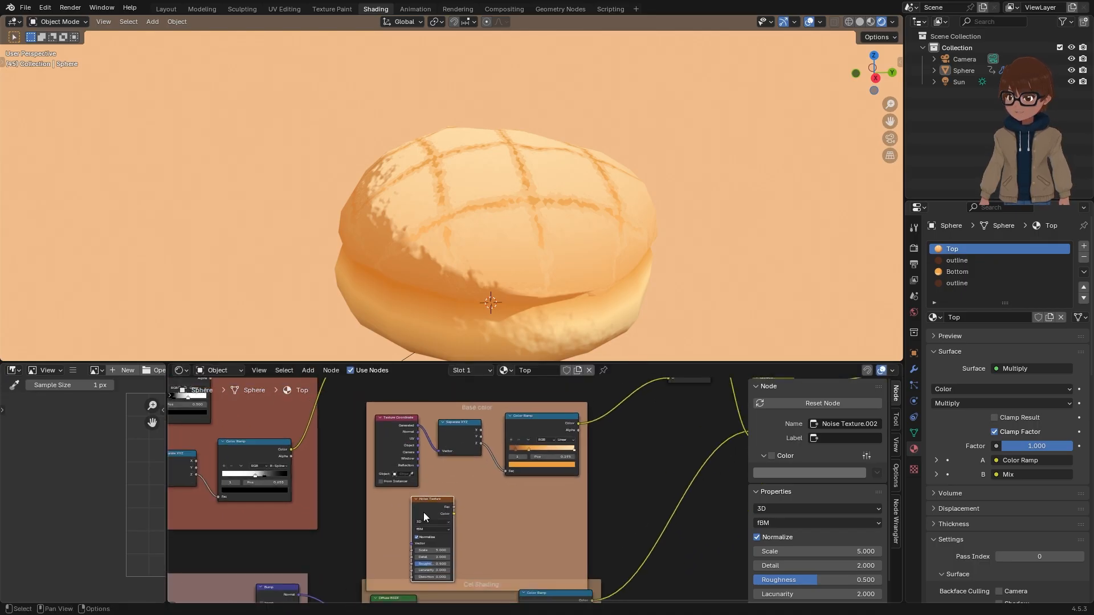
key("ctrl+t")
scroll(356, 447, "down", 3)
middle_click_drag(356, 448, 417, 451)
key("g")
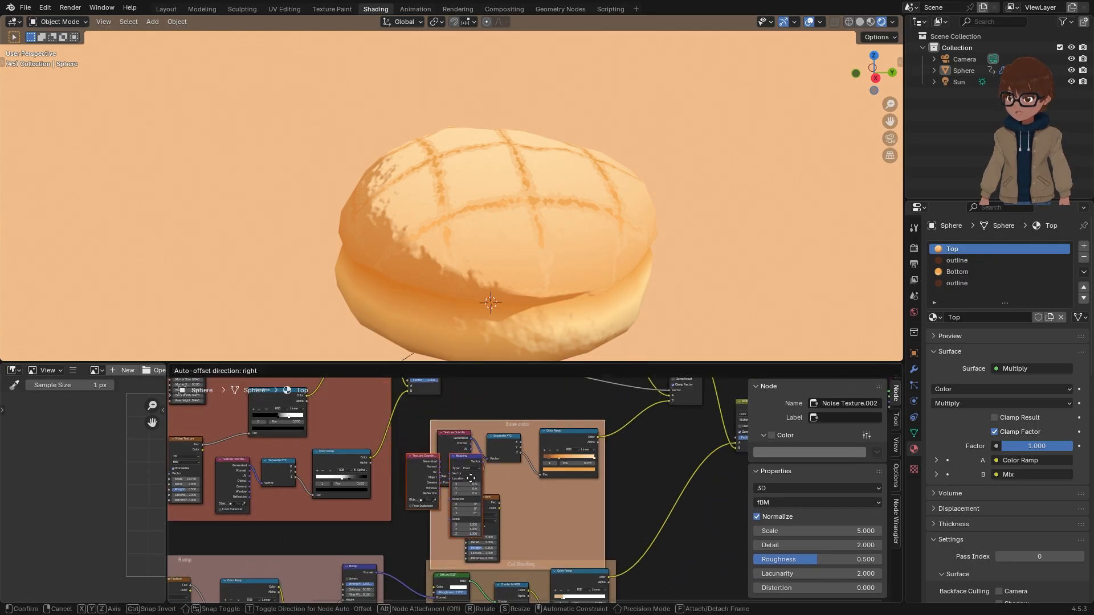
left_click(457, 549)
Step: Spread the Cross, Bump and Cel Shading frames apart to make room around the Base color frame
scroll(459, 507, "up", 2)
scroll(472, 453, "down", 4)
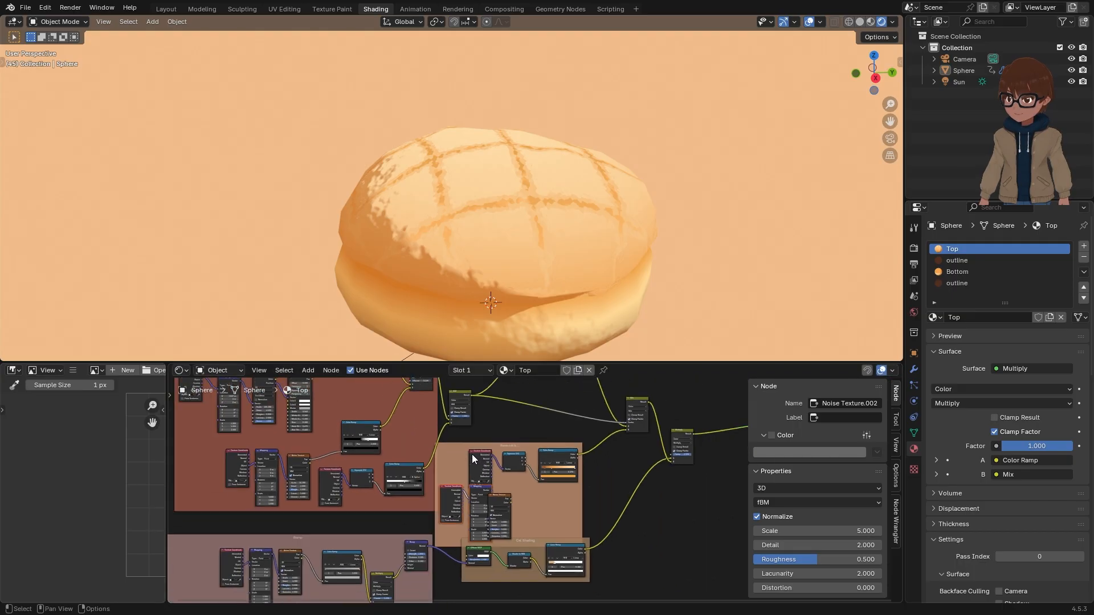
scroll(441, 437, "down", 1)
middle_click_drag(438, 433, 466, 477)
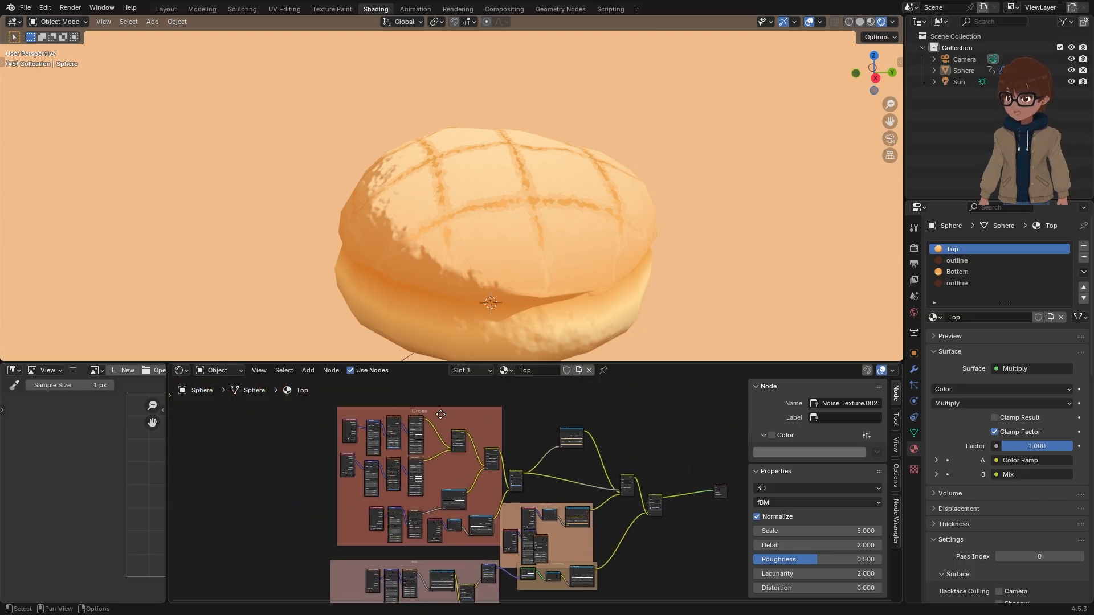
left_click_drag(497, 494, 447, 462)
middle_click_drag(485, 564, 422, 484)
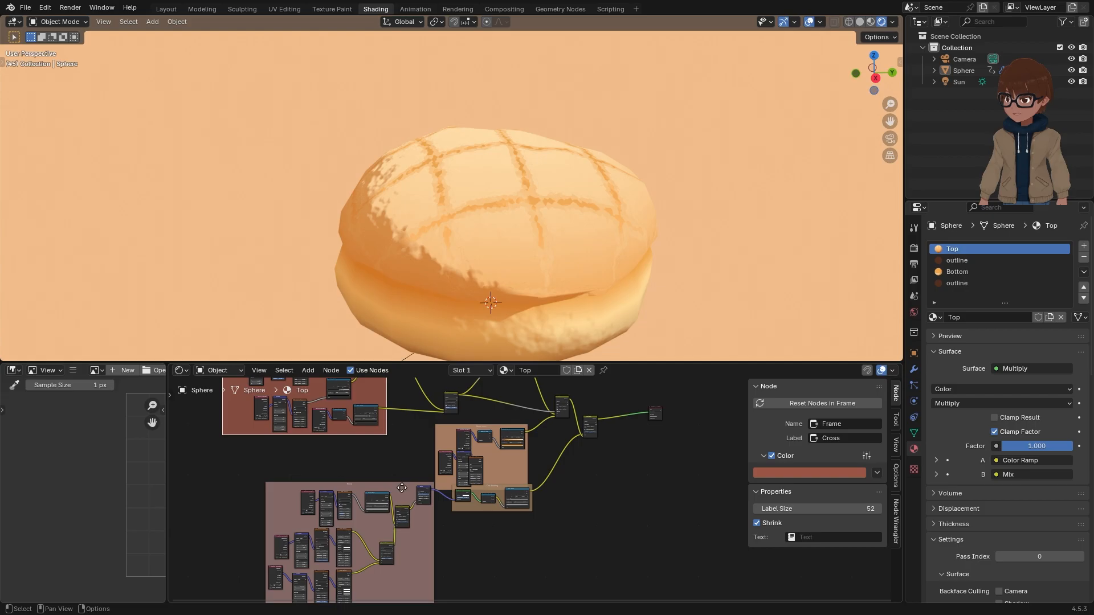
left_click_drag(401, 489, 338, 507)
scroll(530, 486, "up", 1)
left_click_drag(487, 489, 496, 539)
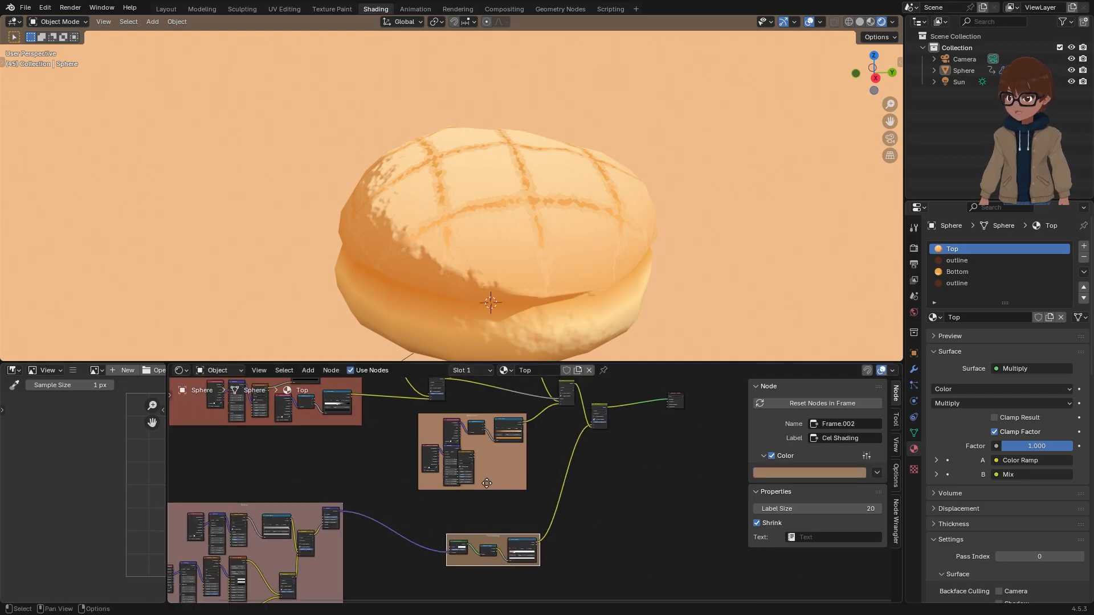
Step: Line up the new Texture Coordinate, Mapping and Noise Texture nodes in a row without overlap
scroll(488, 476, "up", 6)
middle_click_drag(450, 424, 516, 471)
scroll(507, 470, "up", 3)
scroll(450, 462, "up", 2)
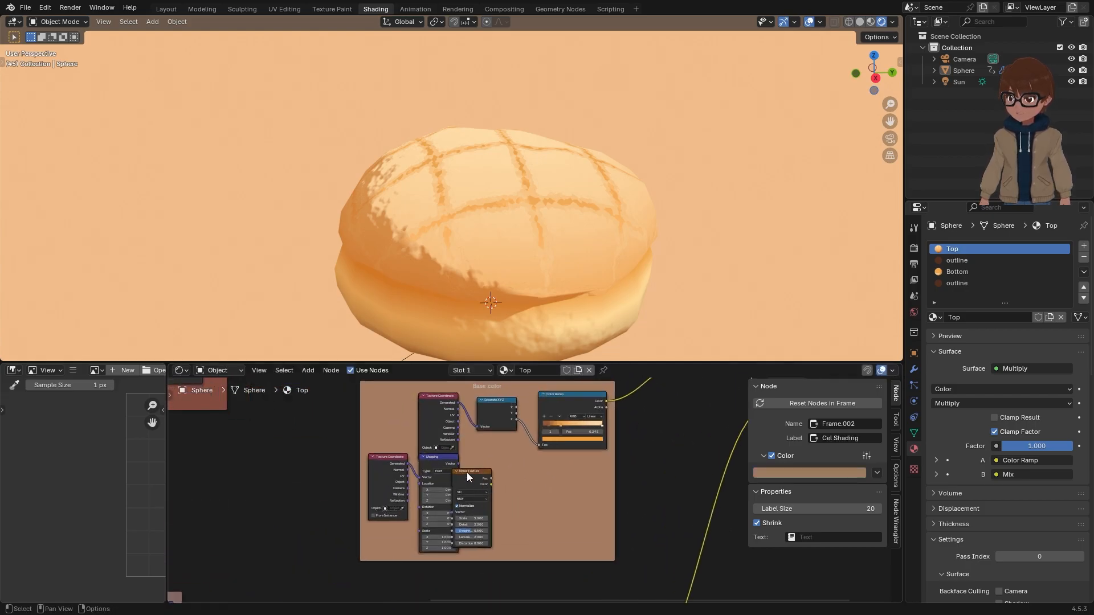
left_click_drag(467, 472, 508, 464)
left_click_drag(441, 458, 351, 491)
scroll(341, 501, "up", 2)
scroll(504, 516, "down", 1)
middle_click_drag(494, 516, 529, 514)
scroll(527, 514, "up", 2)
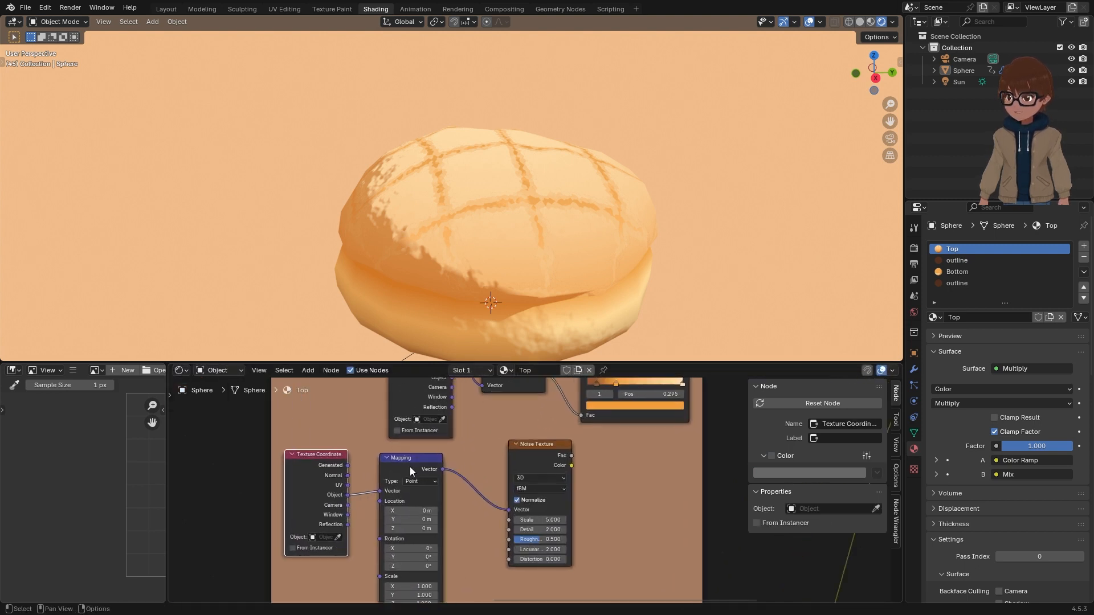
left_click_drag(436, 459, 423, 463)
left_click_drag(517, 451, 470, 459)
Step: Add a Color Ramp node beside the Noise Texture and feed it the noise's Fac output
scroll(470, 461, "down", 6)
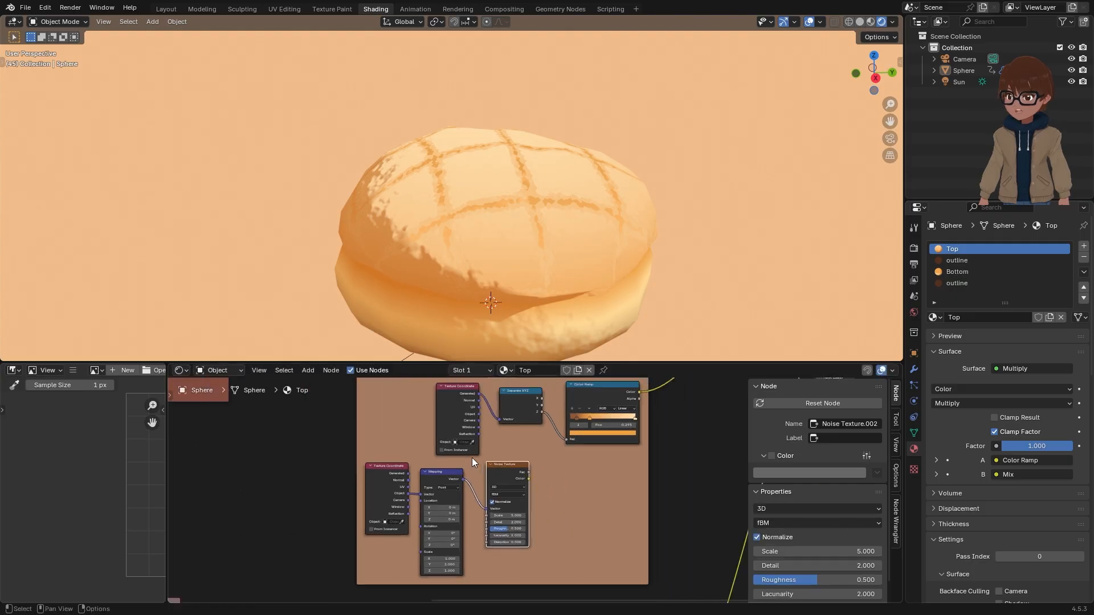
middle_click_drag(546, 414, 549, 437)
left_click(590, 419)
scroll(513, 467, "up", 2)
key("shift+a")
mouse_move(465, 490)
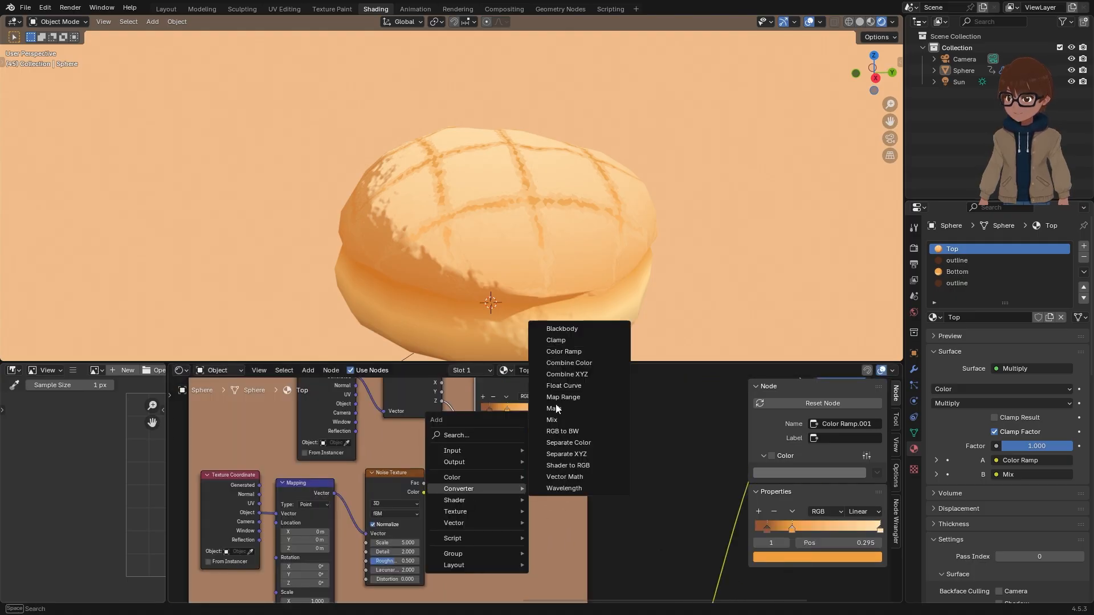
left_click(556, 352)
left_click(470, 449)
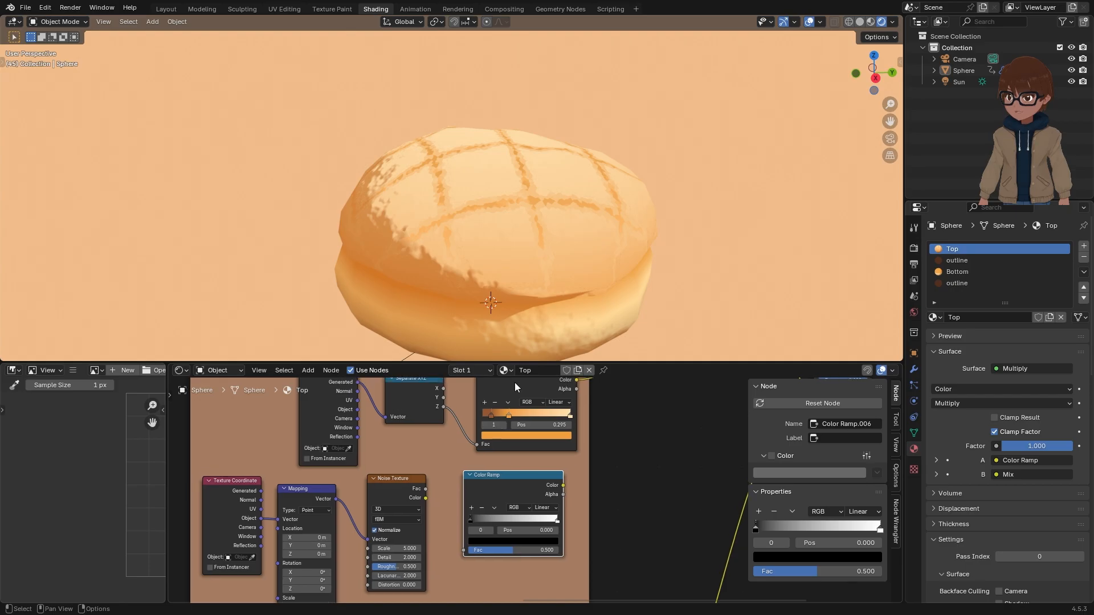
left_click_drag(426, 489, 463, 550)
scroll(433, 511, "down", 2)
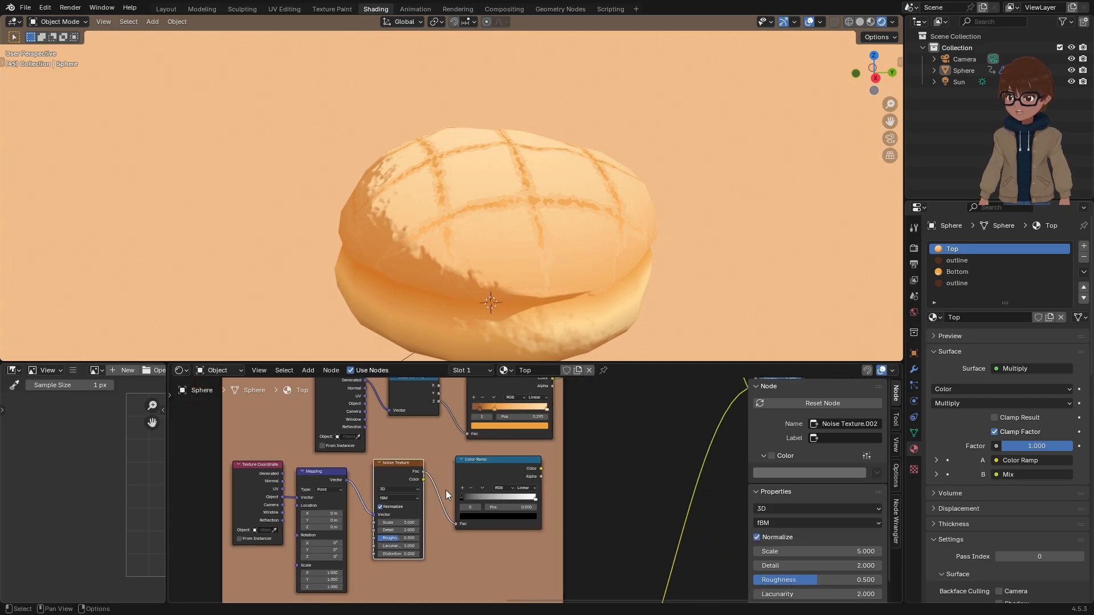
scroll(446, 494, "down", 1)
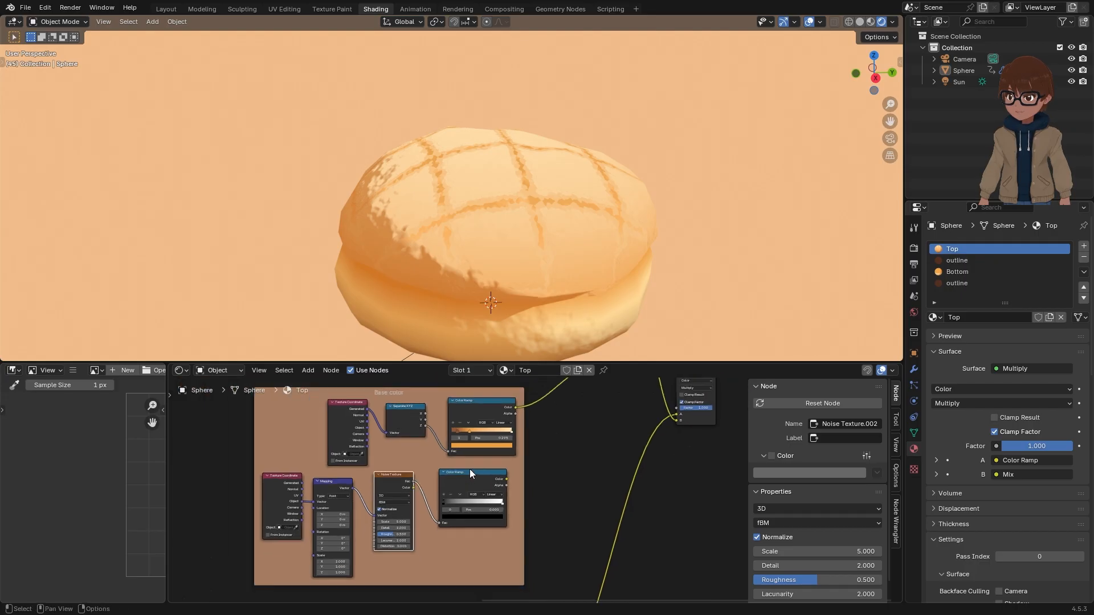
Step: Align the gradient and noise rows inside the Base color frame, leaving more space between them and adjusting the new Color Ramp's position
scroll(487, 484, "down", 3)
middle_click_drag(490, 470, 531, 498)
left_click_drag(393, 445, 345, 538)
key("g")
left_click(456, 458)
key("g")
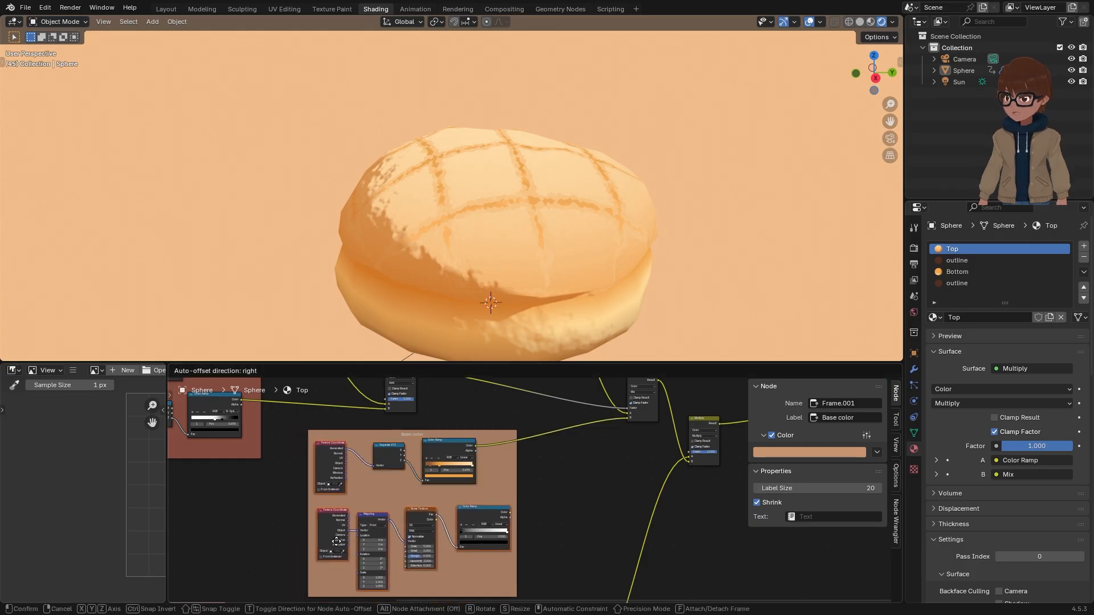
left_click(470, 508)
left_click(473, 509)
scroll(463, 480, "up", 1)
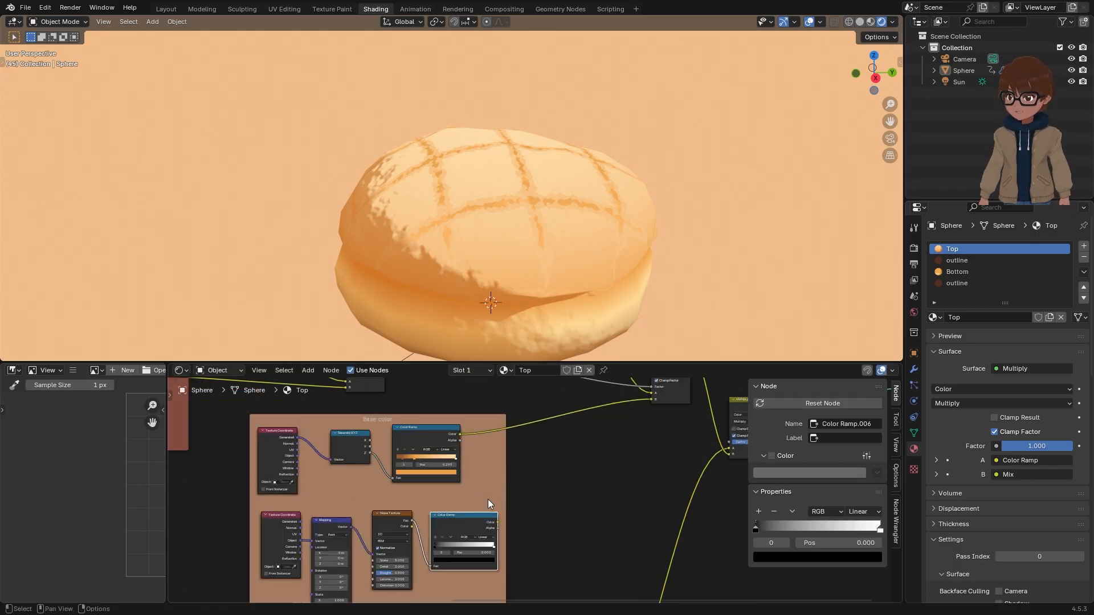
Step: Blend the gradient Color Ramp with the noise Color Ramp through a Mix node and place it beside the ramps
middle_click_drag(487, 499, 459, 479)
scroll(459, 479, "up", 2)
middle_click_drag(393, 521, 445, 523)
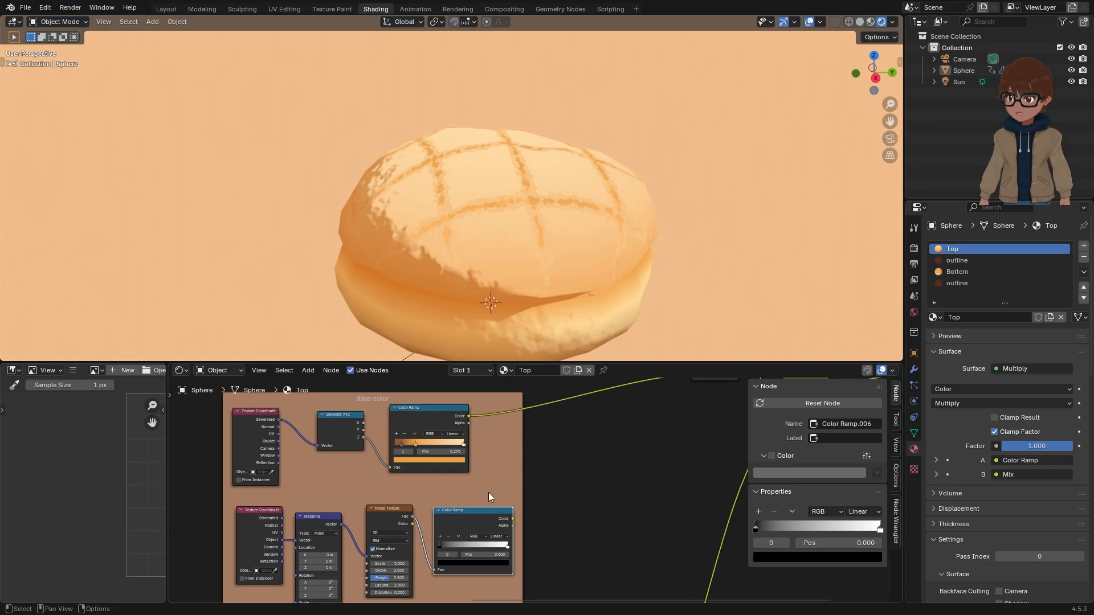
middle_click_drag(520, 440, 480, 415)
right_click_drag(479, 495, 437, 395, "ctrl+shift")
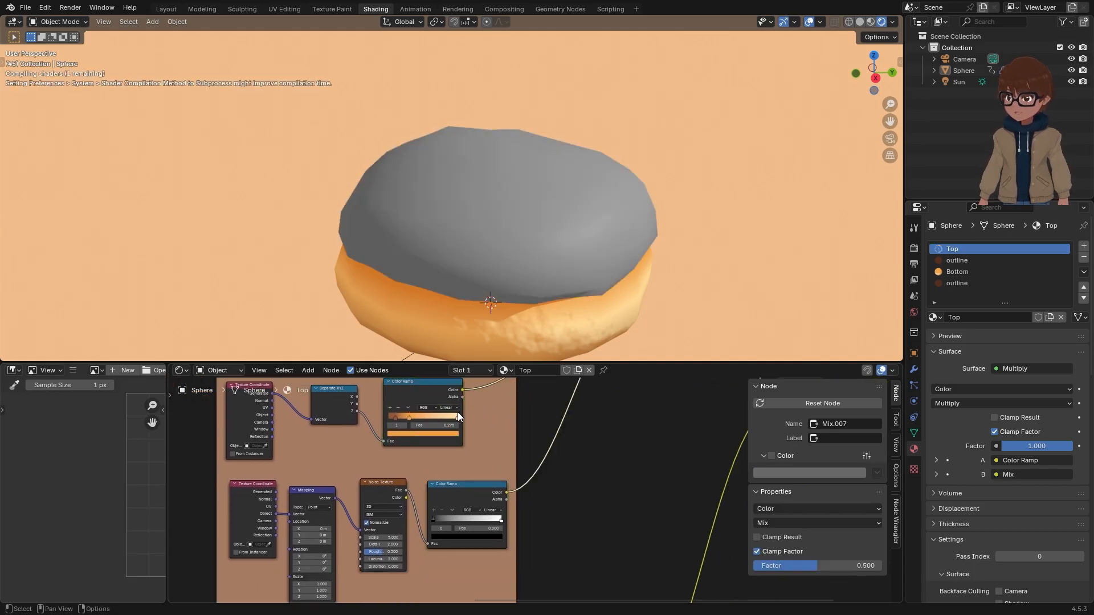
middle_click_drag(493, 409, 469, 495)
scroll(469, 494, "down", 3)
key("g")
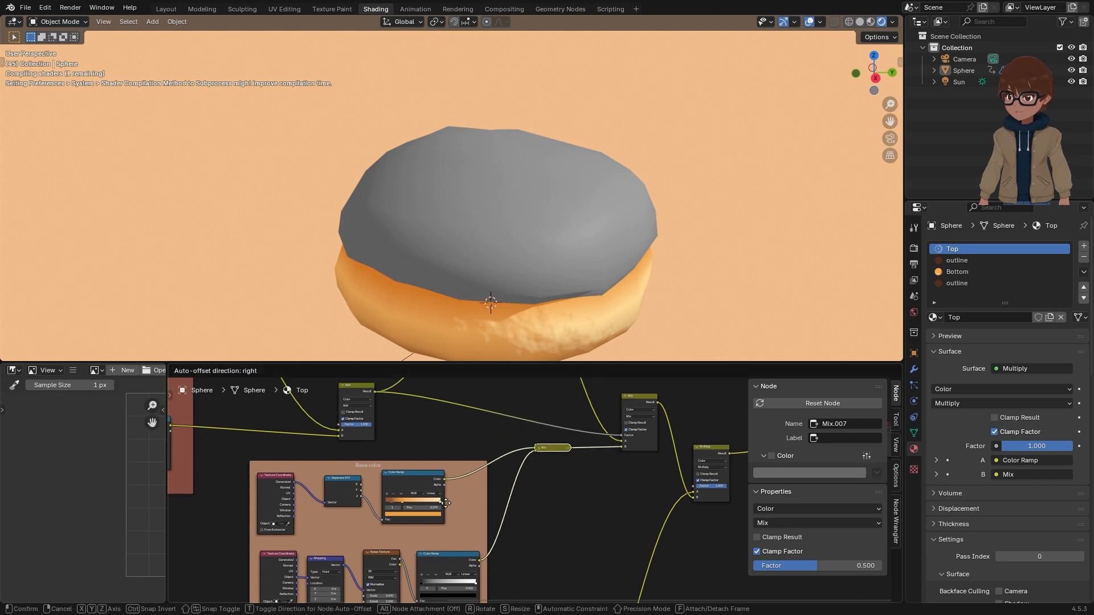
left_click(534, 472)
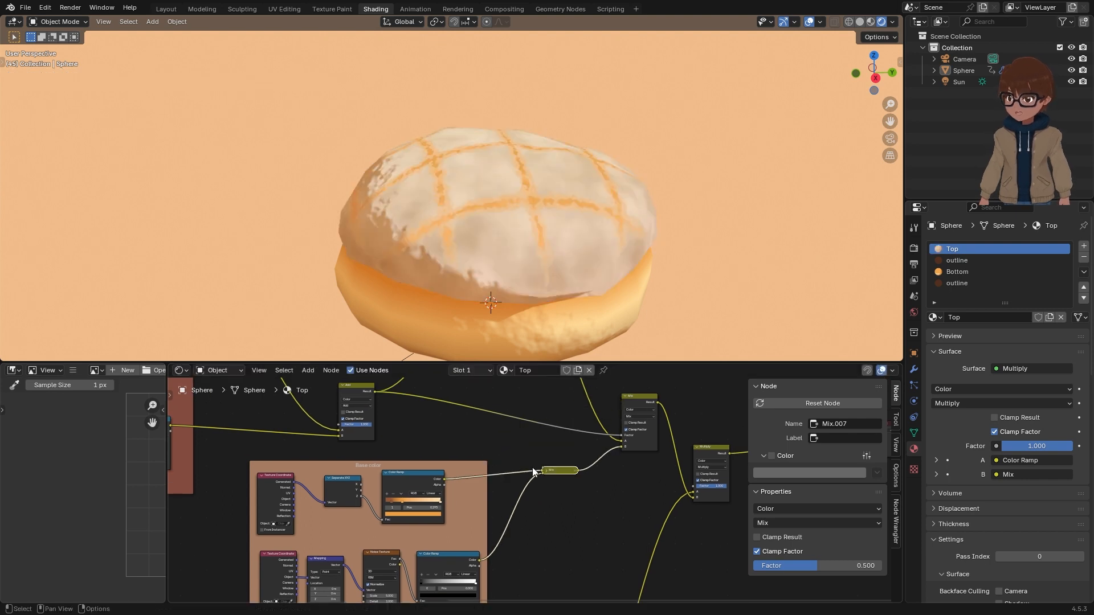
left_click_drag(555, 468, 491, 490)
Step: Examine the Base color frame's noise, ramp and Mix settings and view the mottled crust from several angles
scroll(473, 488, "up", 2)
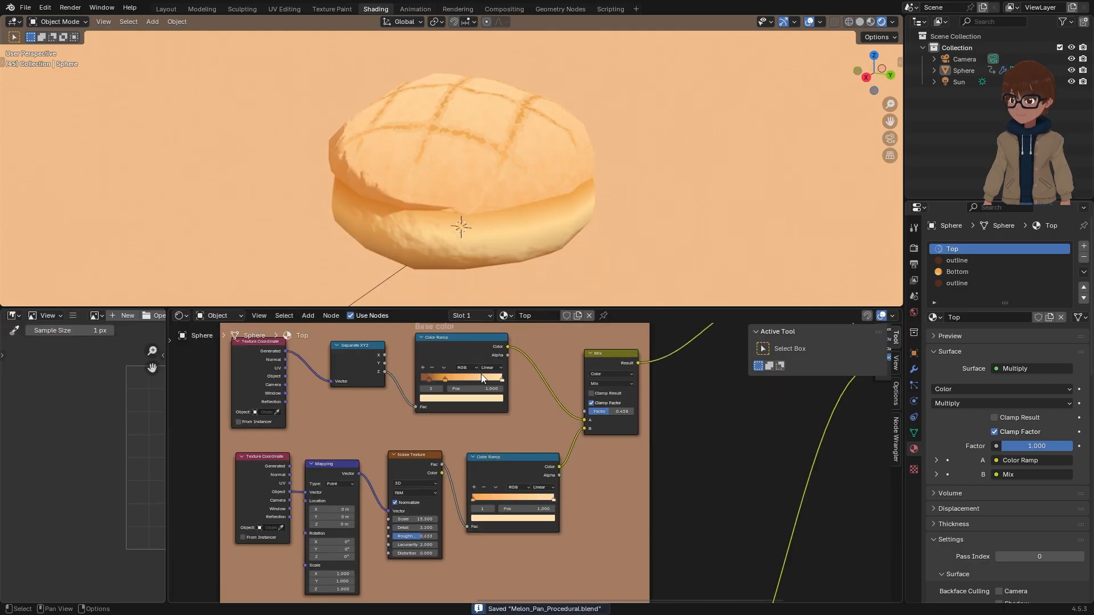
scroll(458, 438, "up", 3)
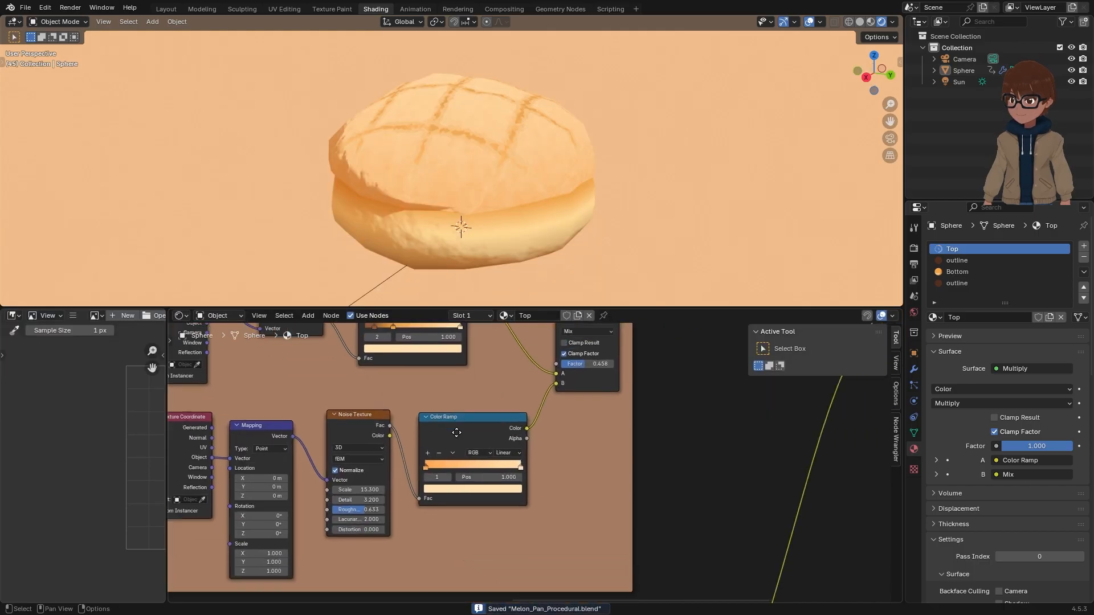
scroll(458, 437, "up", 3)
middle_click_drag(358, 476, 398, 477)
scroll(457, 410, "down", 8)
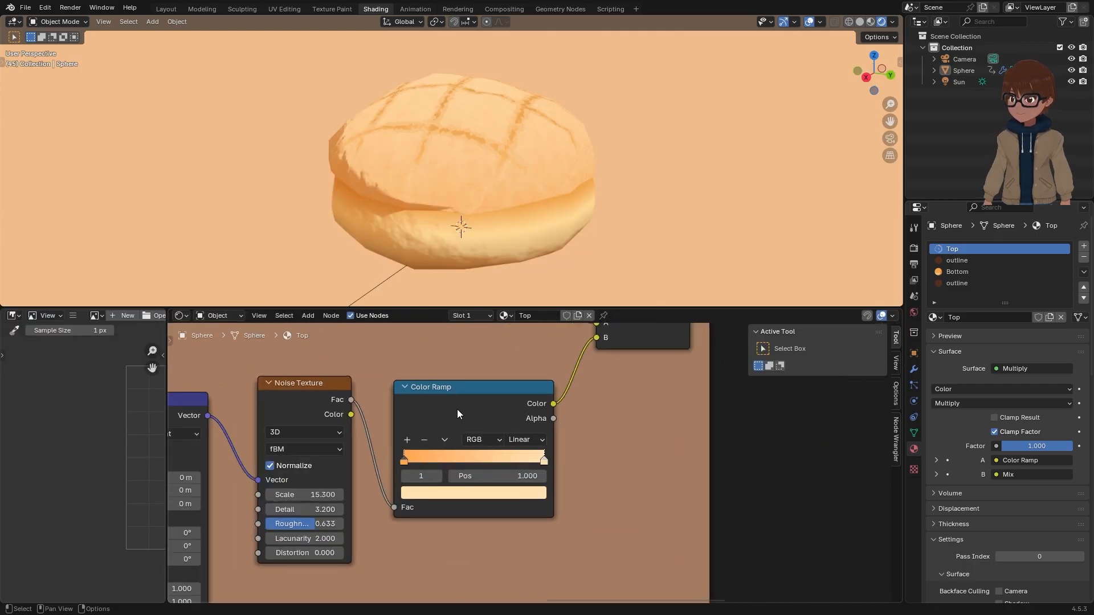
scroll(457, 410, "down", 1)
middle_click_drag(458, 411, 474, 452)
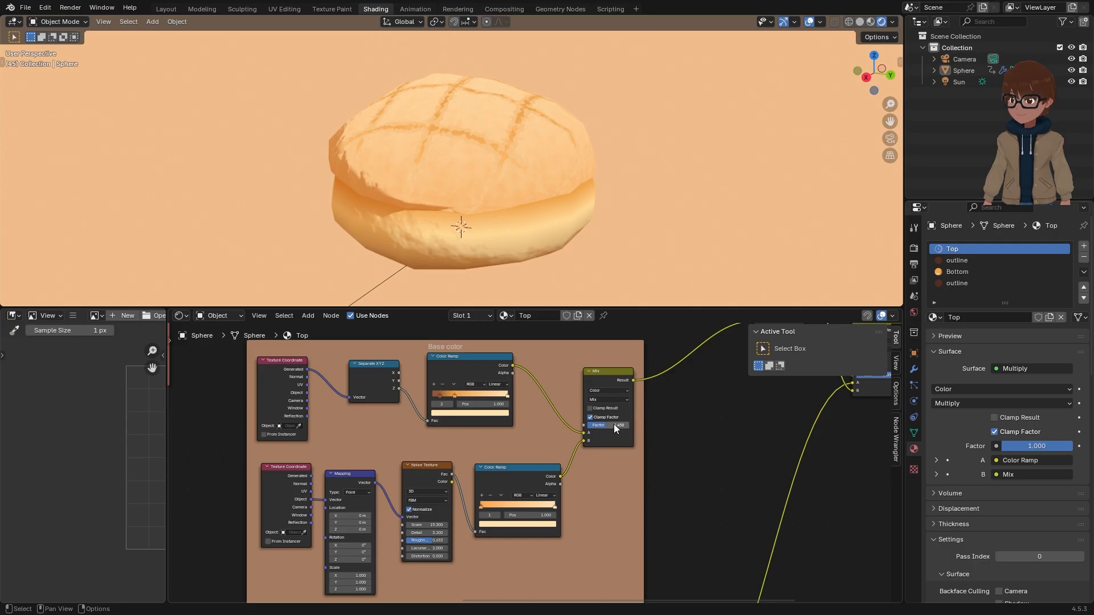
left_click_drag(615, 428, 621, 429)
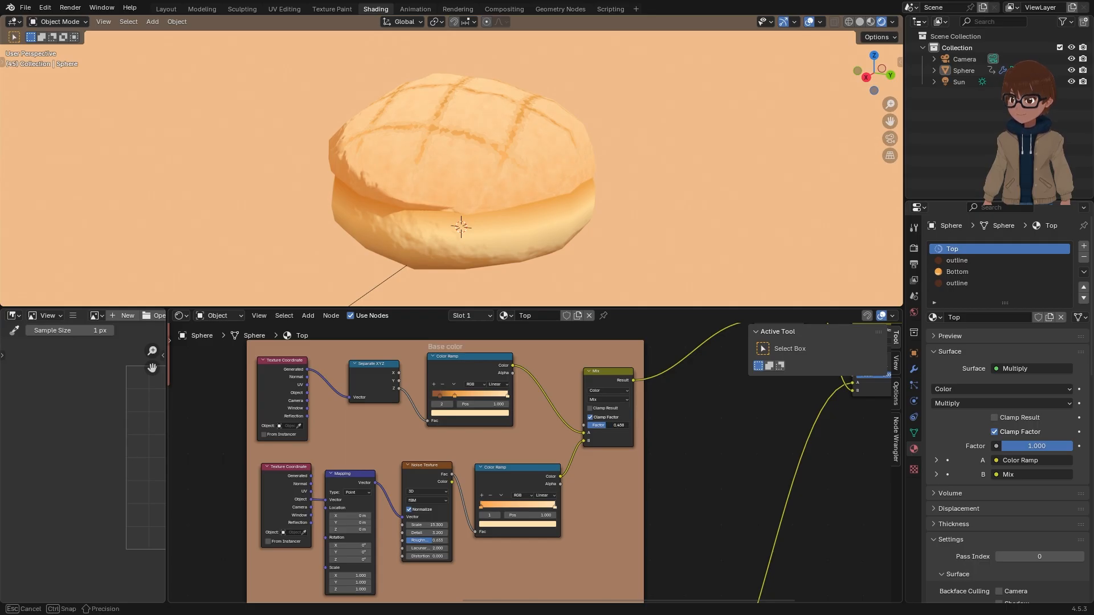
middle_click_drag(561, 237, 519, 210)
middle_click_drag(519, 211, 518, 208)
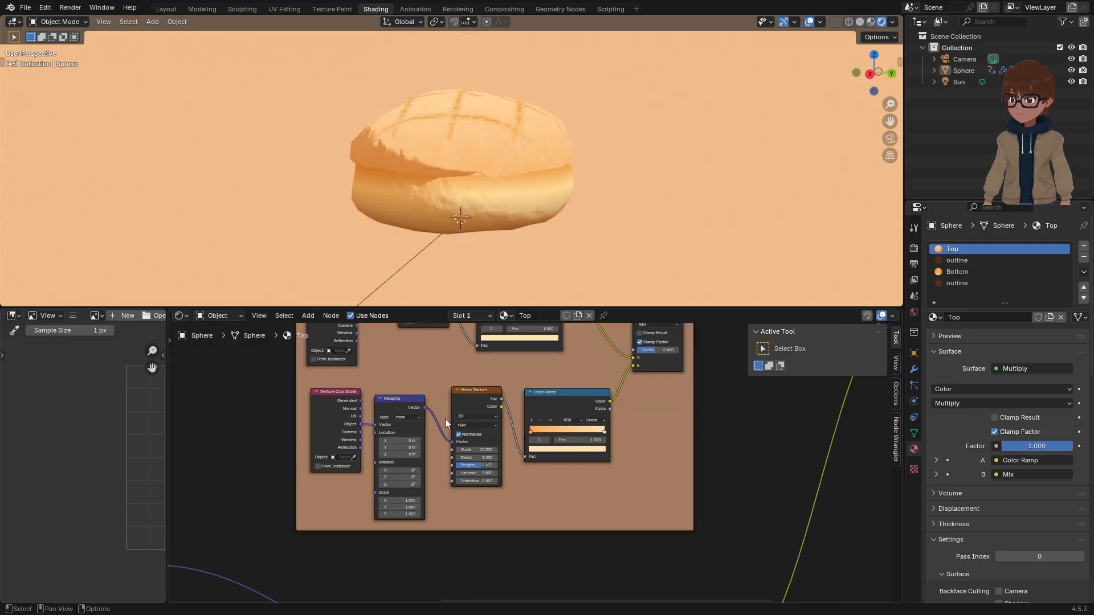
middle_click_drag(550, 118, 527, 162)
middle_click_drag(525, 178, 465, 162, "shift")
scroll(508, 163, "up", 1)
scroll(436, 390, "up", 1)
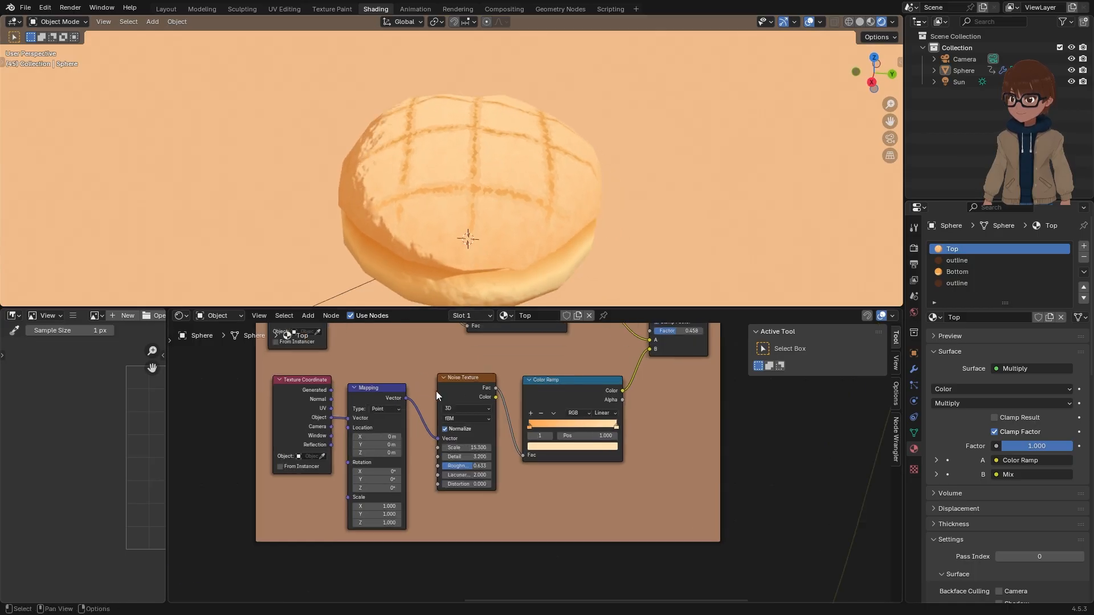
Step: Duplicate the Texture Coordinate, Mapping and Noise Texture nodes and place the copies as a third row in the Base color frame
left_click_drag(305, 368, 408, 400)
scroll(442, 405, "down", 1)
middle_click_drag(442, 405, 494, 365)
key("shift+d")
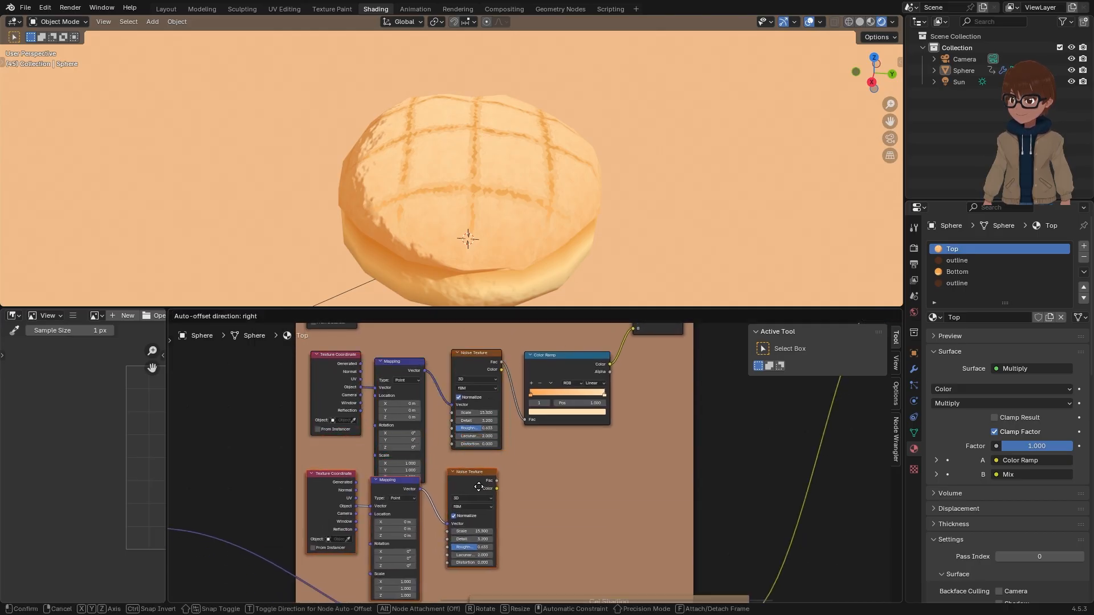
left_click(481, 502)
Step: Move the Cel Shading frame down and clear of the enlarged Base color frame
scroll(480, 493, "down", 4)
middle_click_drag(476, 477, 409, 351)
left_click(536, 438)
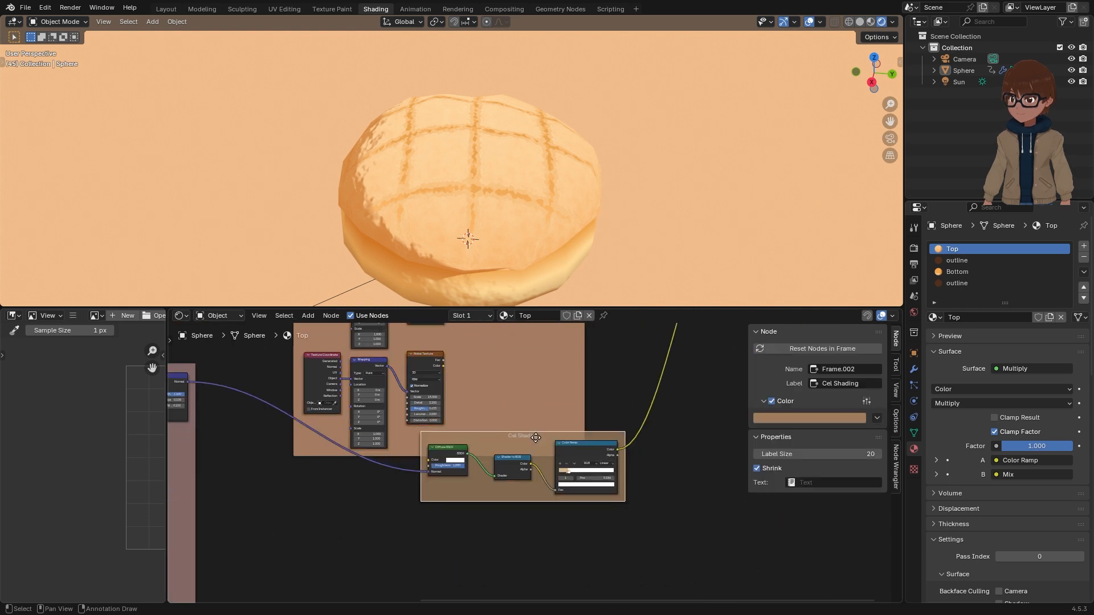
mouse_move(529, 434)
left_mouse_down()
mouse_move(495, 515)
mouse_move(503, 527)
mouse_move(483, 503)
left_mouse_up()
middle_click_drag(490, 466, 537, 503)
Step: Combine the existing Mix result with the third-row Noise Texture's Fac output through a new Mix node inside the Base color frame
scroll(542, 440, "up", 1)
mouse_move(522, 422)
middle_mouse_down()
mouse_move(523, 472)
mouse_move(493, 491)
middle_mouse_up()
scroll(519, 445, "up", 1)
scroll(515, 446, "down", 3)
scroll(491, 451, "up", 2)
scroll(492, 450, "down", 3)
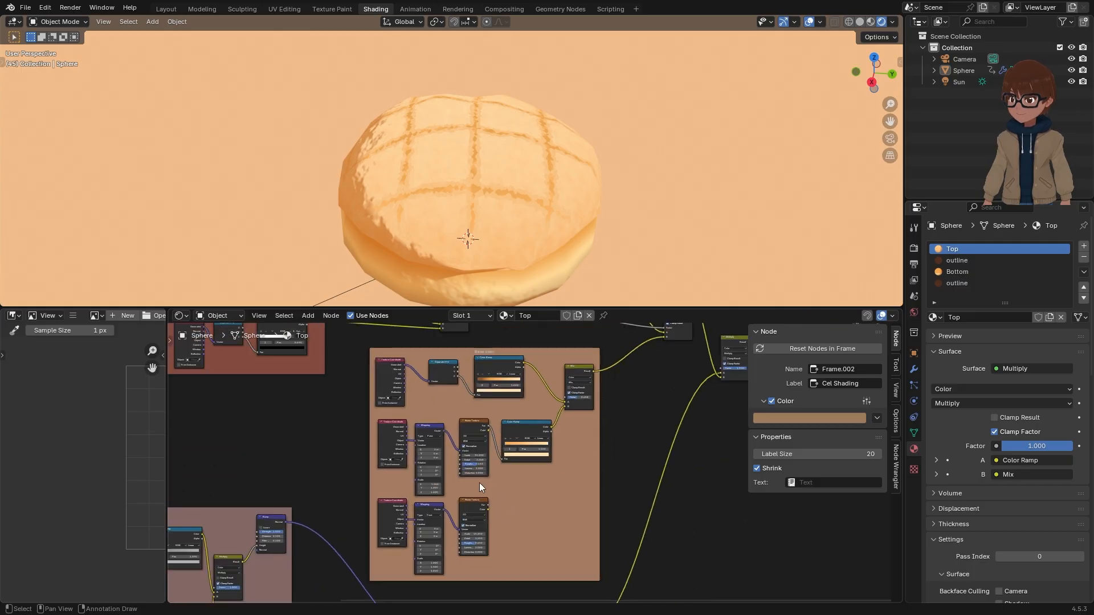
scroll(553, 385, "up", 2)
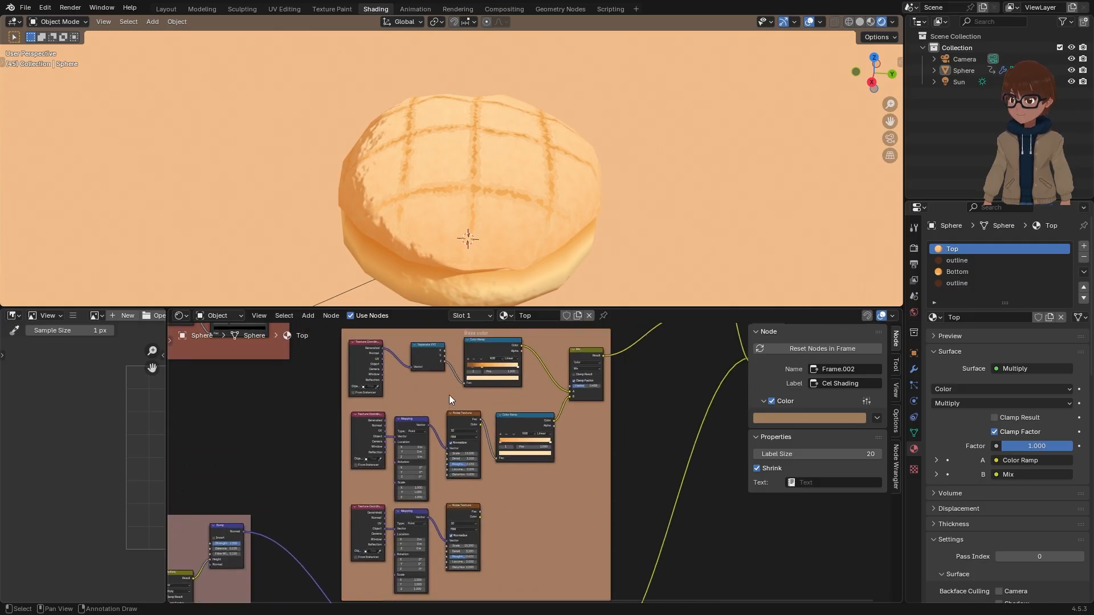
scroll(515, 442, "down", 1)
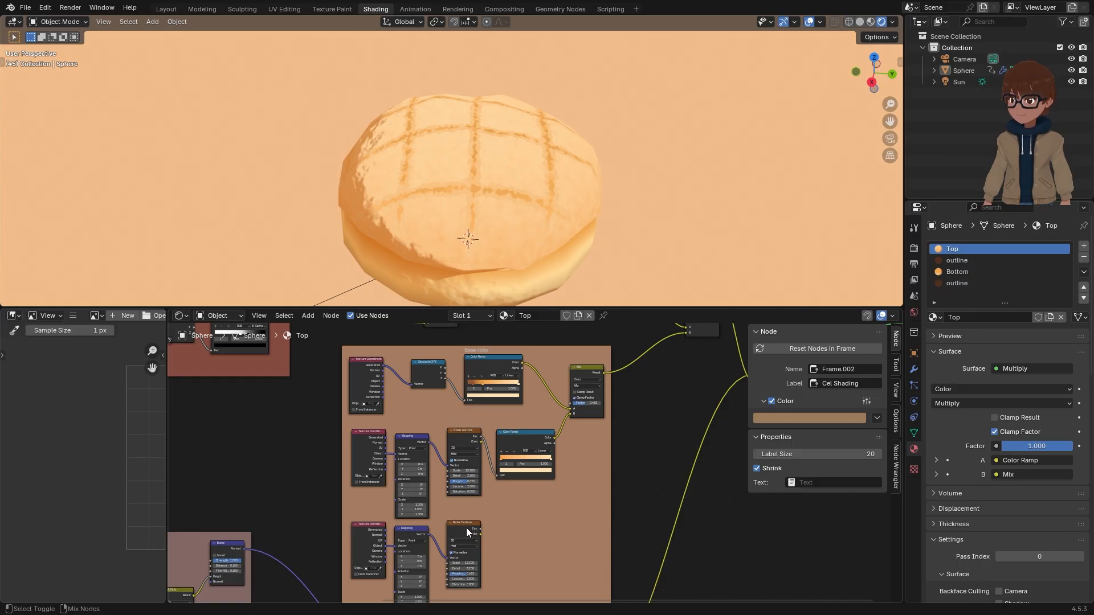
right_click_drag(466, 528, 594, 383, "alt")
left_click_drag(719, 344, 659, 393)
scroll(655, 422, "up", 4)
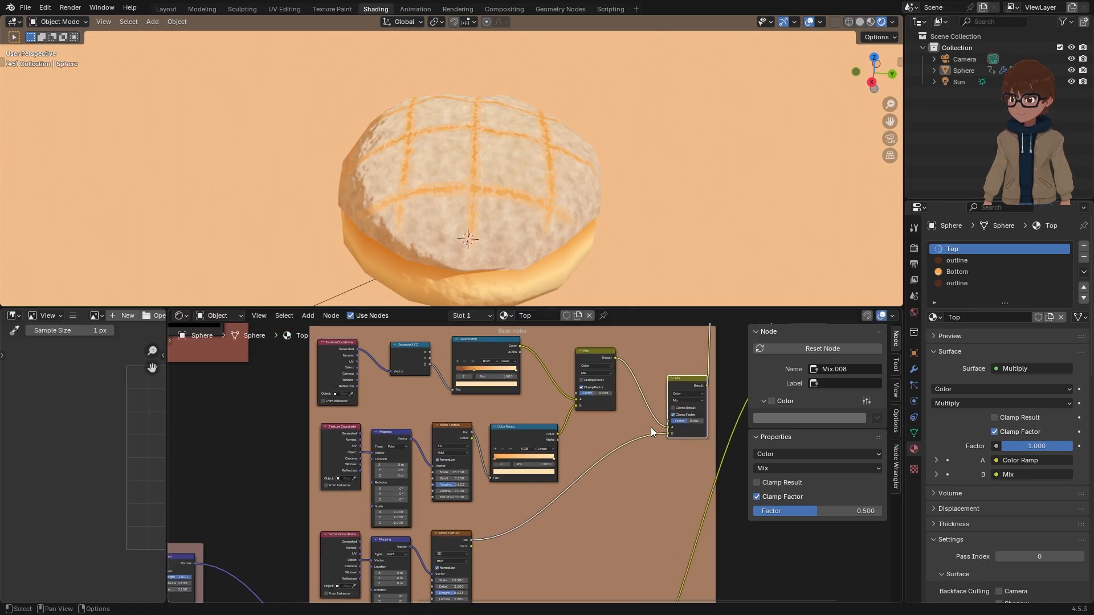
Step: Set the second Mix node's blending mode to Add and its Factor to 1.000
left_click(538, 391)
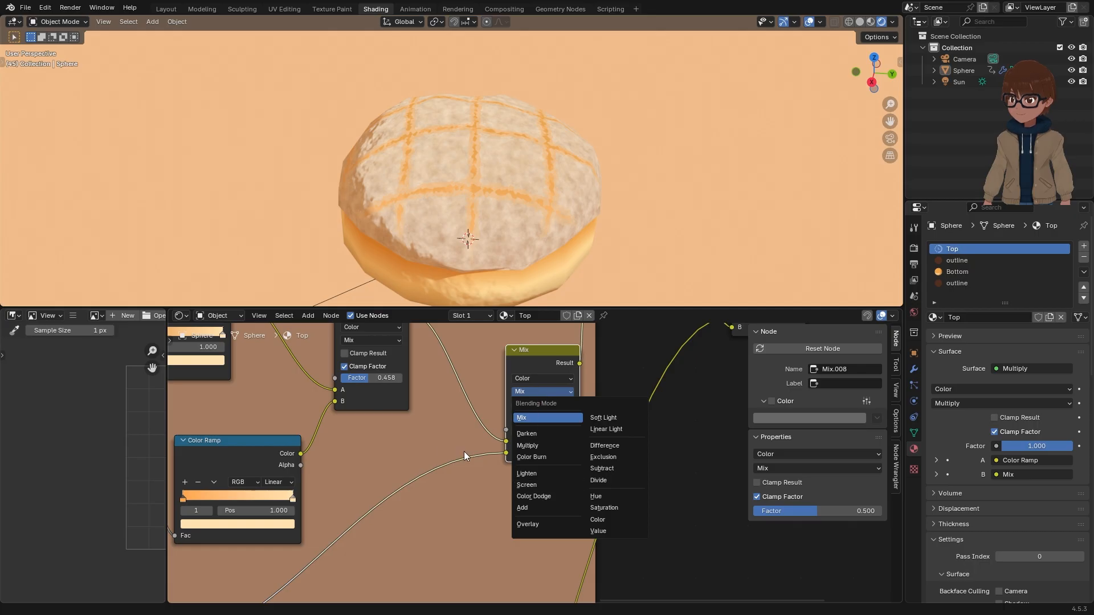
middle_click_drag(446, 439, 387, 442)
left_click(460, 395)
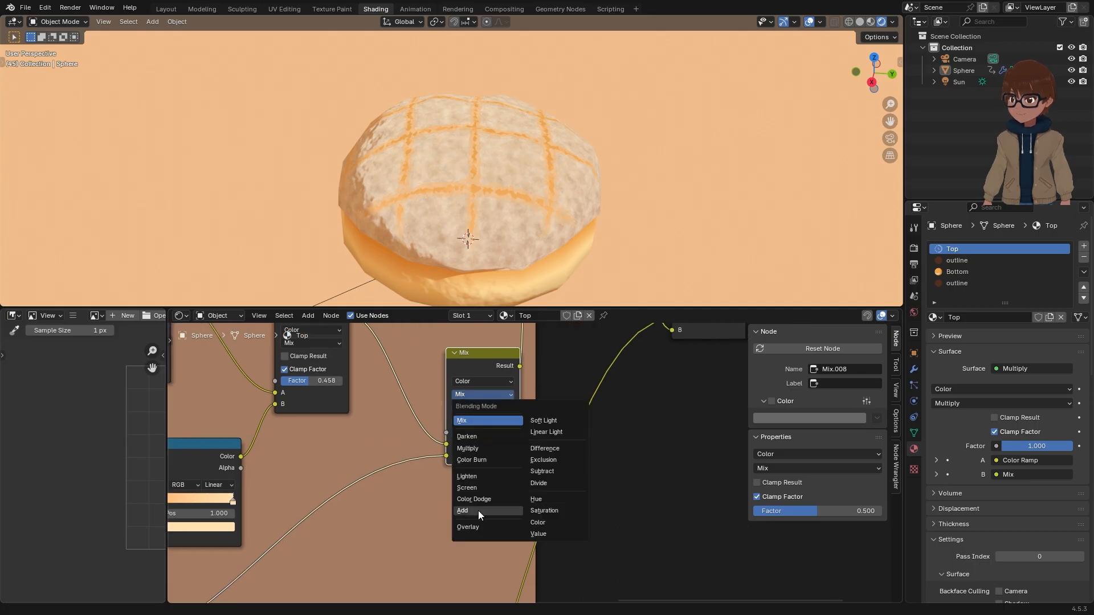
left_click(478, 510)
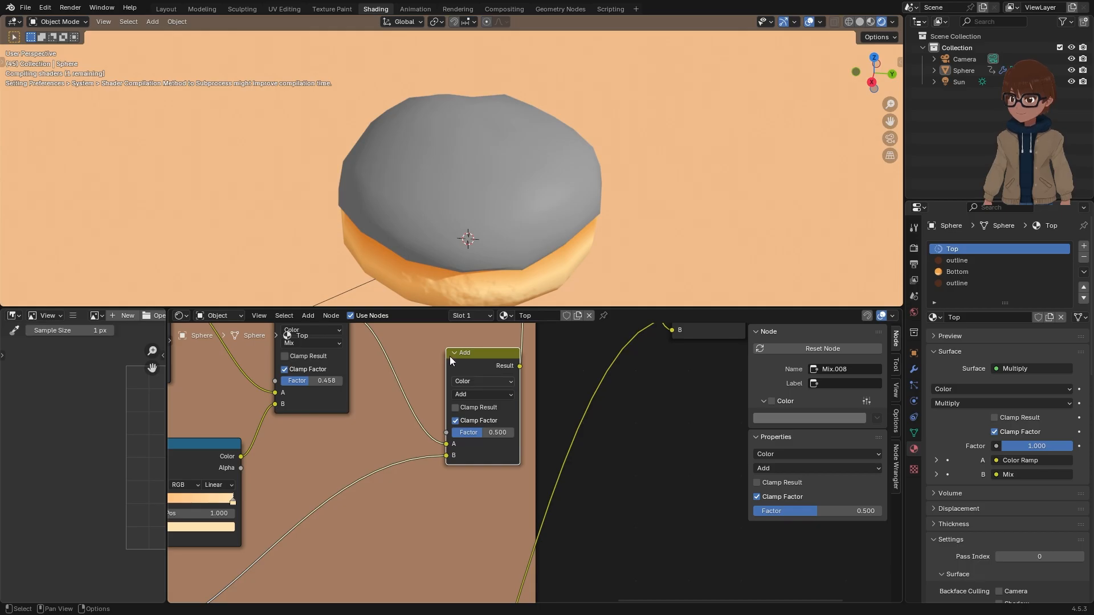
scroll(517, 241, "up", 3)
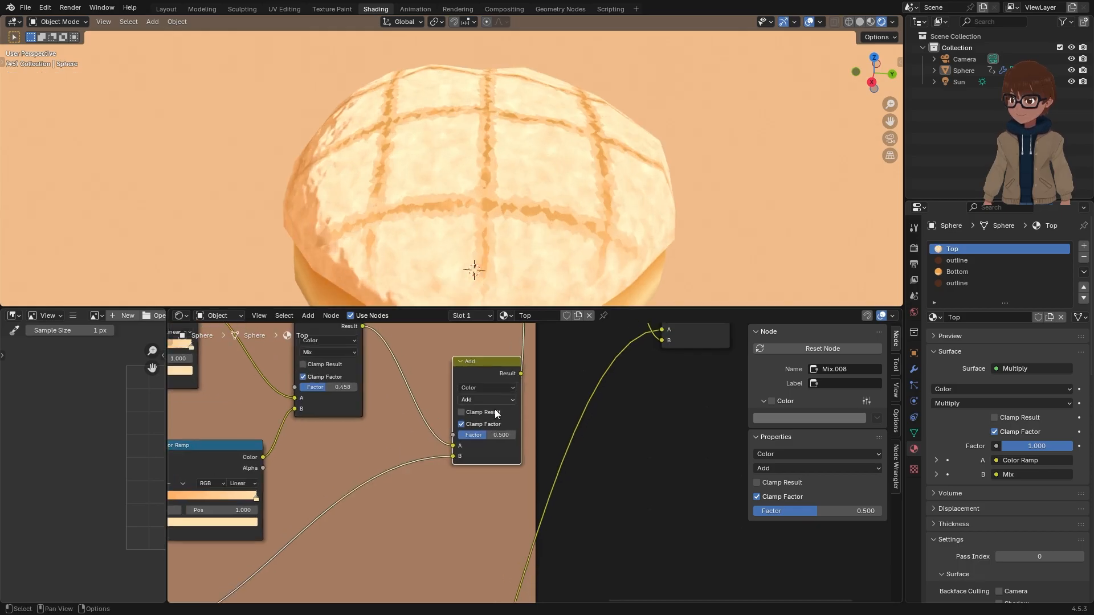
left_click_drag(488, 431, 516, 432)
scroll(488, 438, "down", 3)
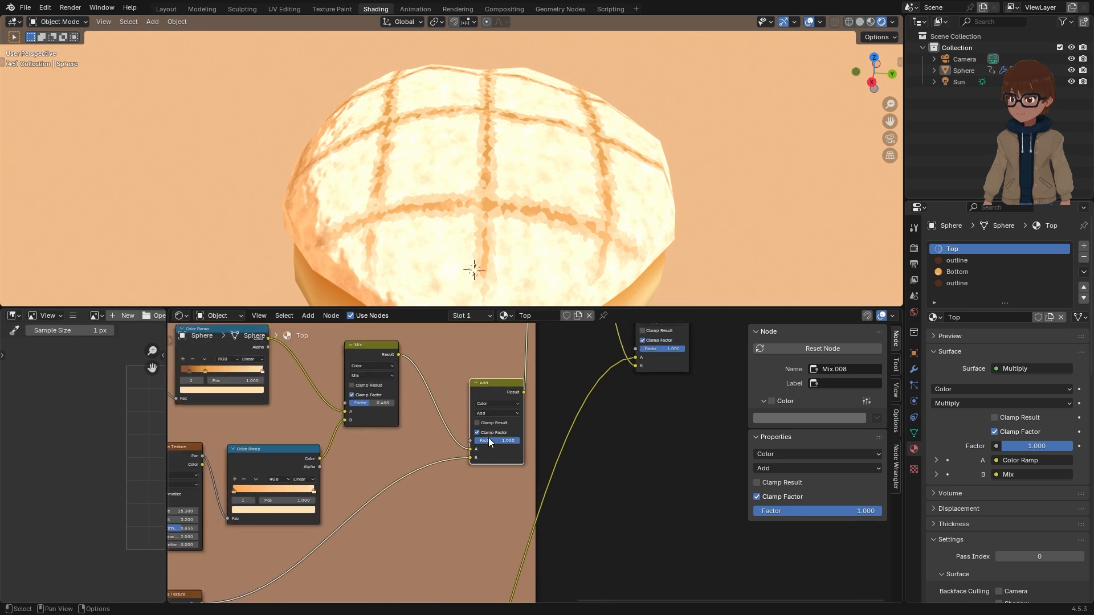
Step: Insert a Color Ramp node on the link between the third-row Noise Texture and the Add node
scroll(497, 286, "down", 1)
scroll(496, 286, "down", 2)
scroll(445, 491, "down", 2)
middle_click_drag(445, 491, 485, 483)
scroll(488, 450, "up", 3)
scroll(437, 463, "up", 3)
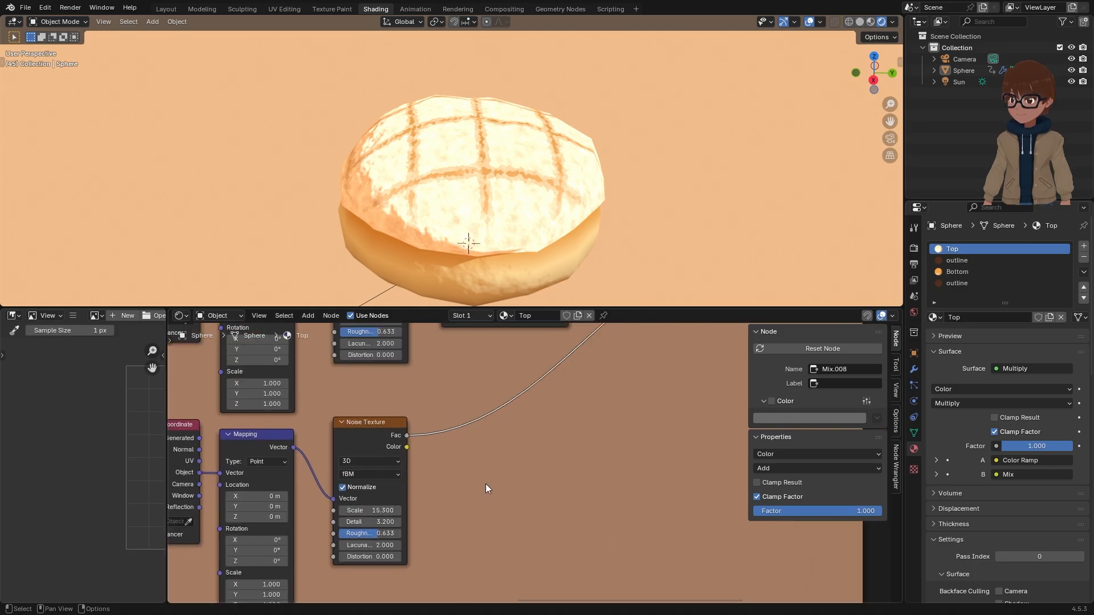
key("shift+a")
mouse_move(497, 419)
left_click(549, 438)
left_click(483, 371)
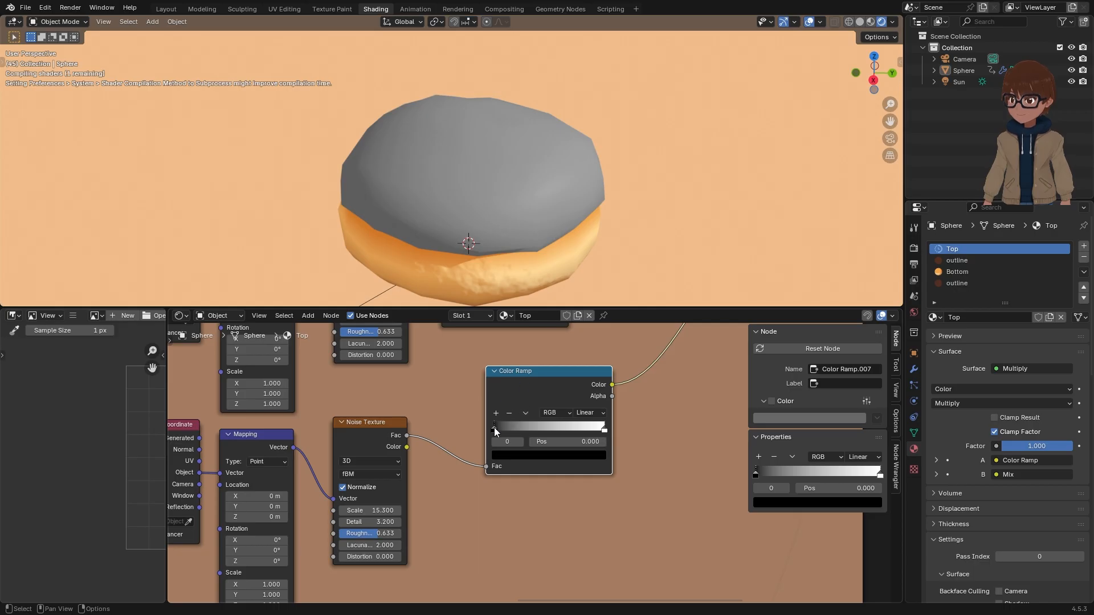
Step: Move the third-row Color Ramp's black stop to about 0.509 and lower the Detail of the Noise Texture feeding it
left_click_drag(493, 429, 558, 429)
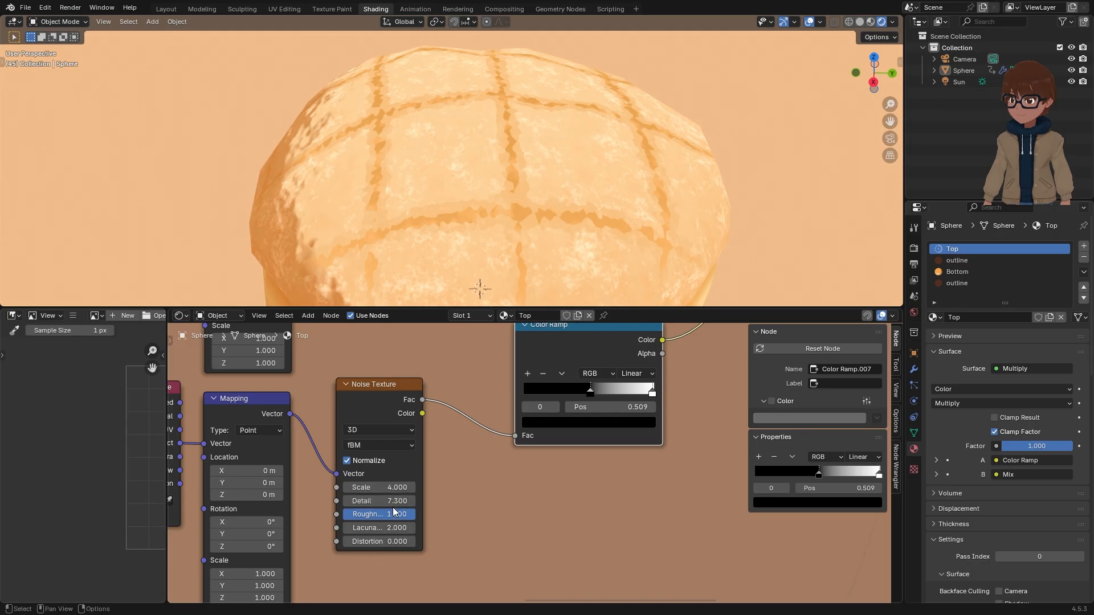
middle_click_drag(395, 502, 380, 497)
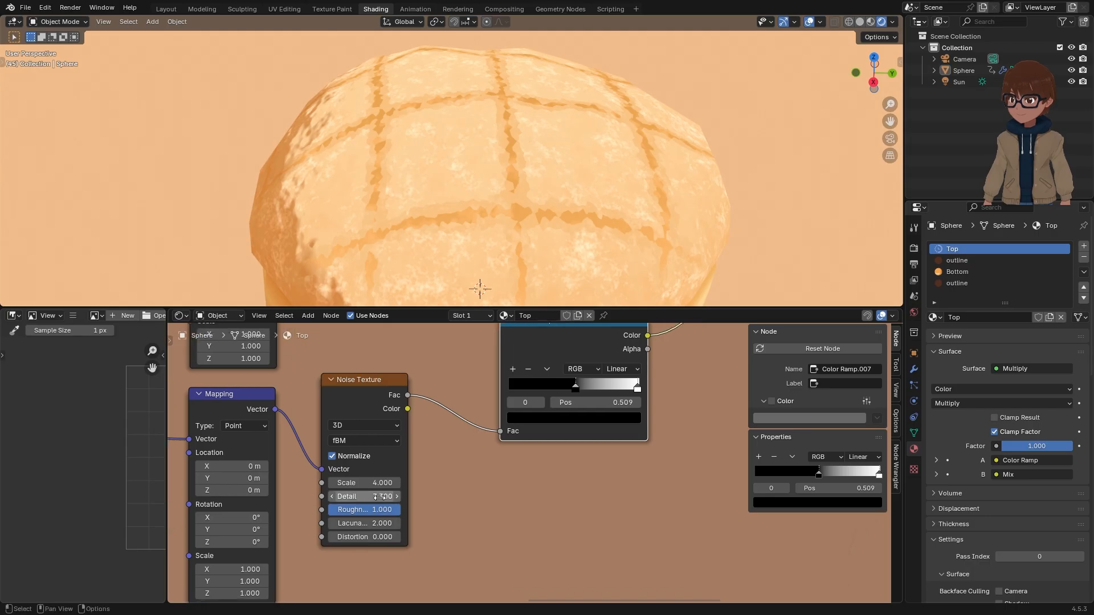
left_click_drag(380, 497, 348, 496)
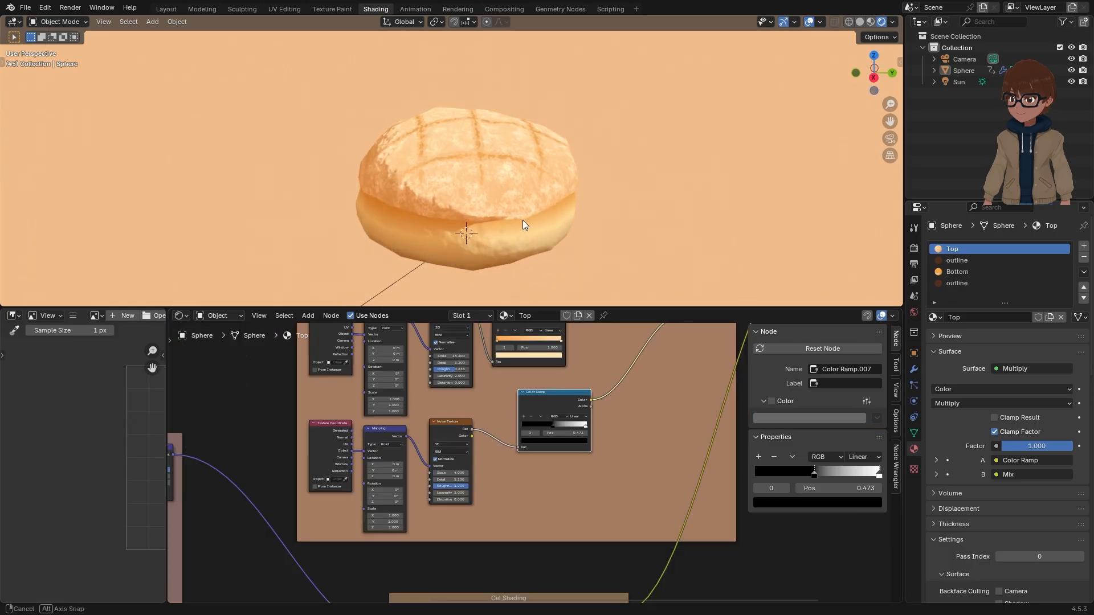
Step: Examine the speckled crust and the Texture Coordinate and Separate XYZ nodes driving the Base color gradient
scroll(521, 214, "up", 2)
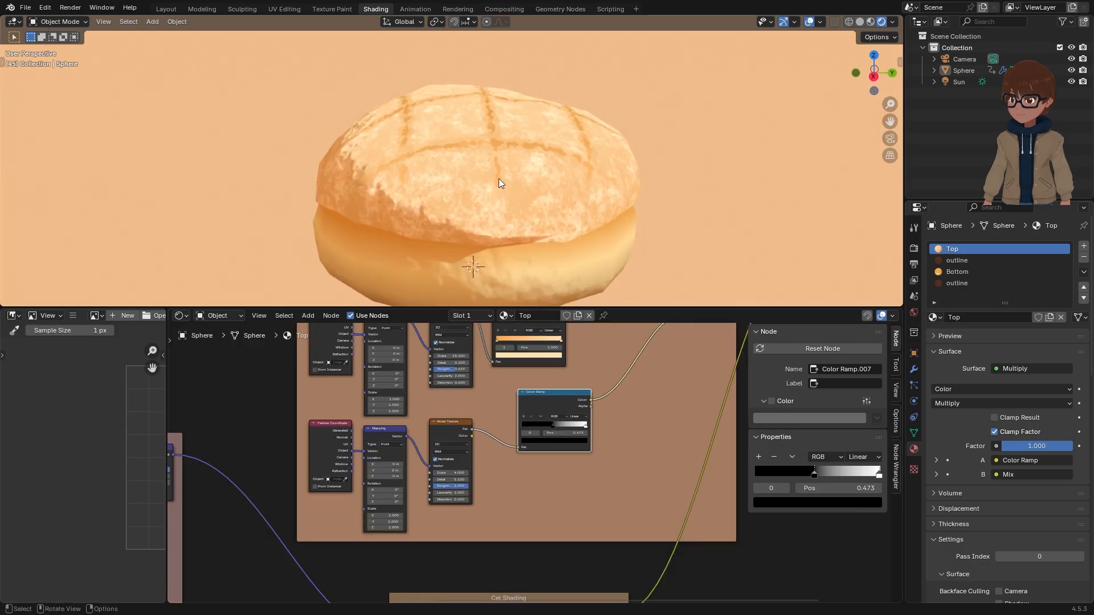
scroll(565, 357, "down", 4)
middle_click_drag(565, 374, 539, 380)
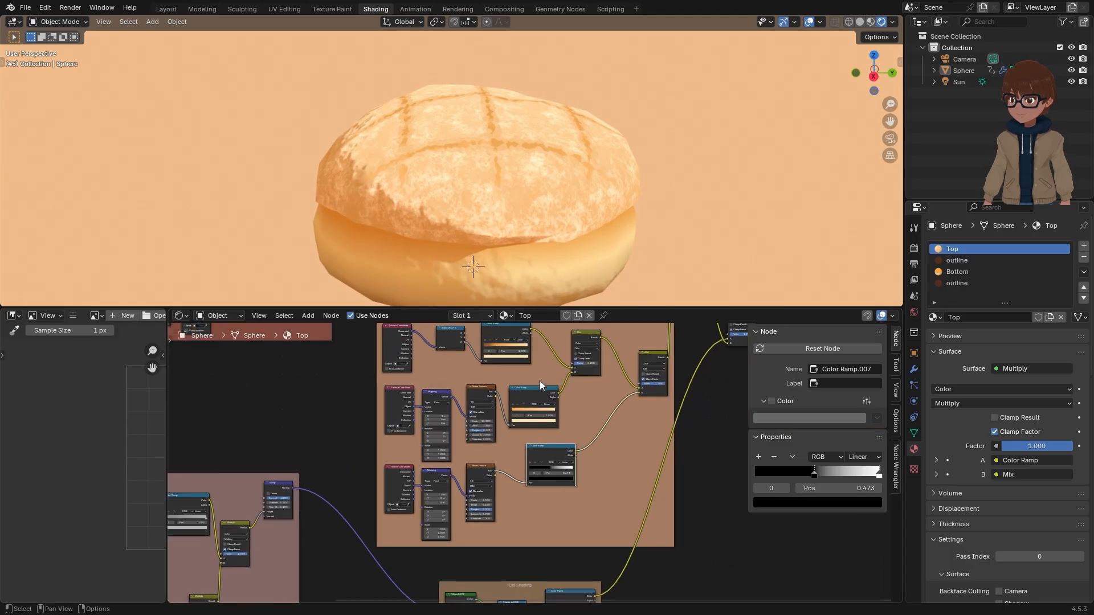
scroll(466, 364, "up", 3)
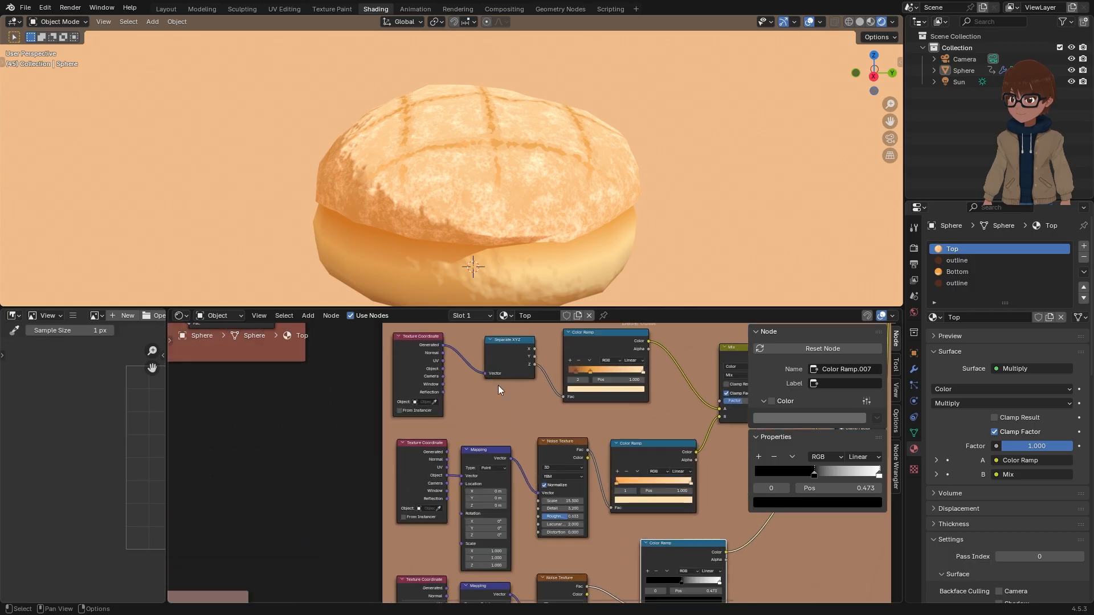
left_click(421, 352)
left_click(506, 350)
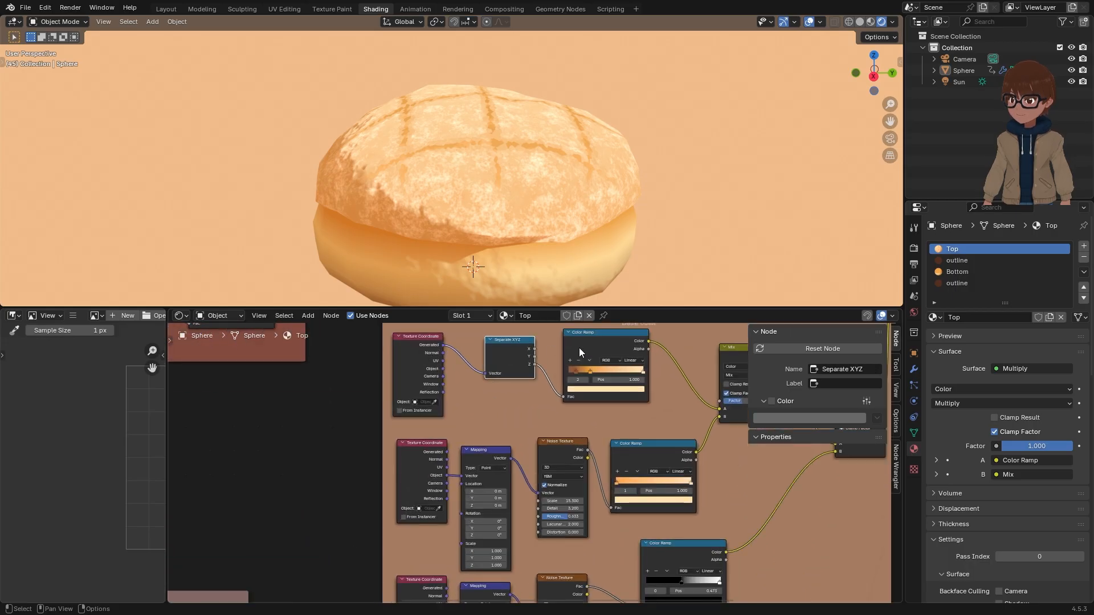
scroll(509, 384, "down", 3)
scroll(487, 398, "up", 1)
scroll(487, 397, "up", 1)
left_click(425, 374)
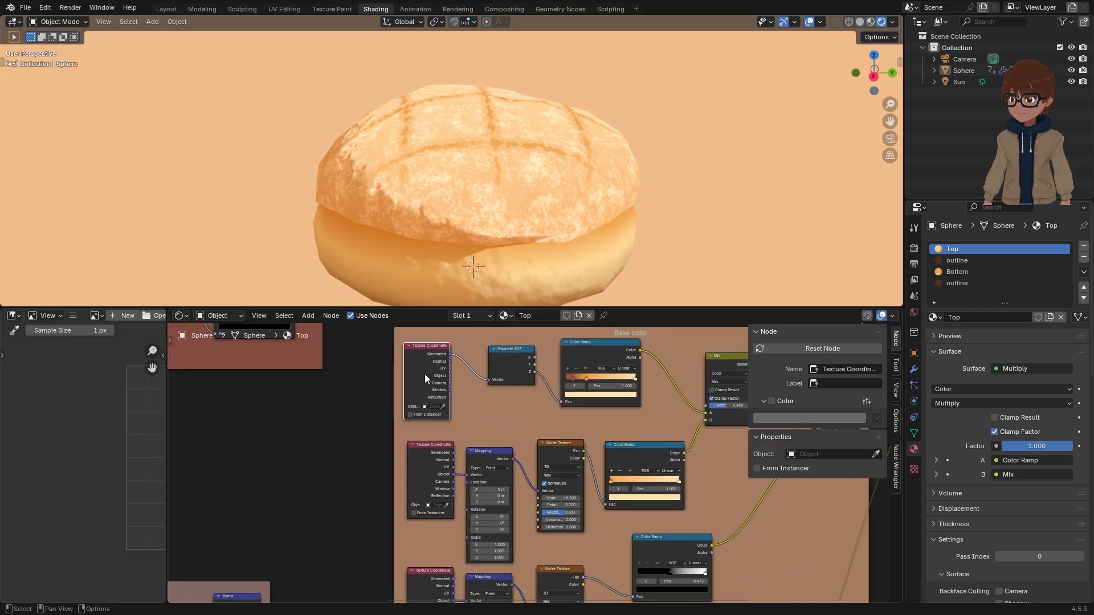
left_click(501, 360)
scroll(491, 387, "down", 1)
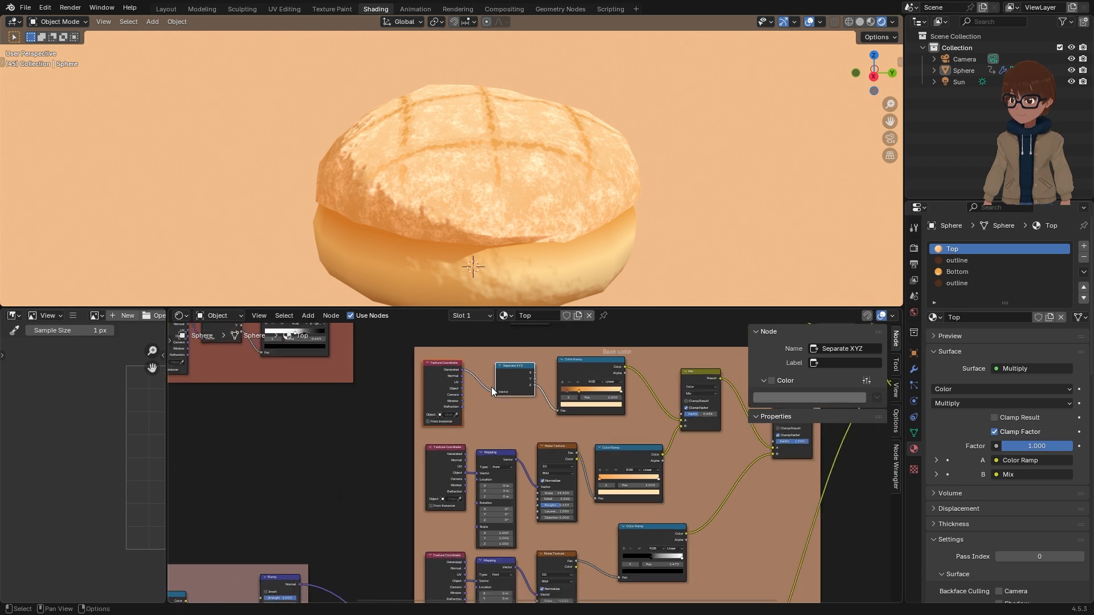
Step: Duplicate the Texture Coordinate and Separate XYZ pair and place the copy below the third noise row in the Base color frame
middle_click_drag(491, 387, 490, 354)
scroll(457, 356, "down", 1)
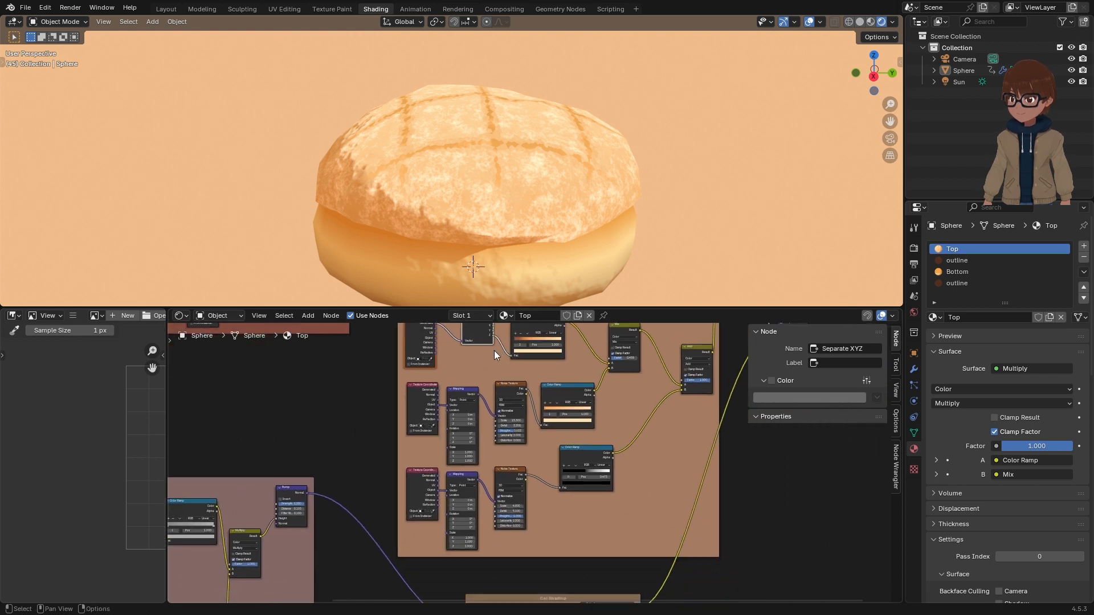
scroll(487, 353, "down", 1)
key("shift+d")
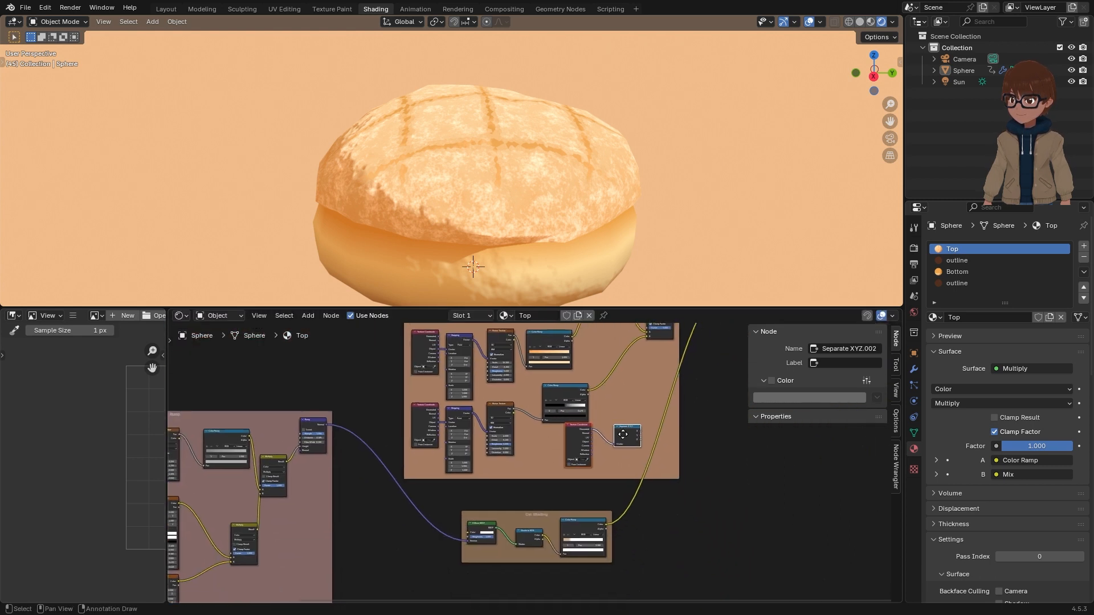
left_click(469, 481)
middle_click_drag(561, 512, 535, 459)
left_click_drag(512, 460, 521, 532)
scroll(449, 453, "up", 2)
scroll(423, 424, "up", 1)
scroll(493, 437, "up", 1)
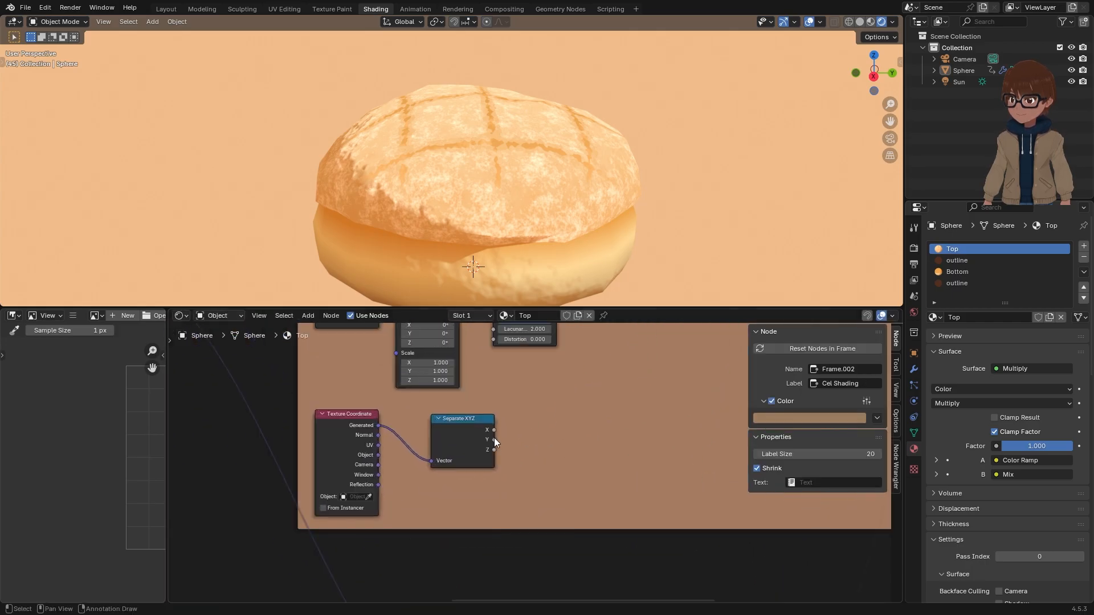
middle_click_drag(458, 432, 513, 430)
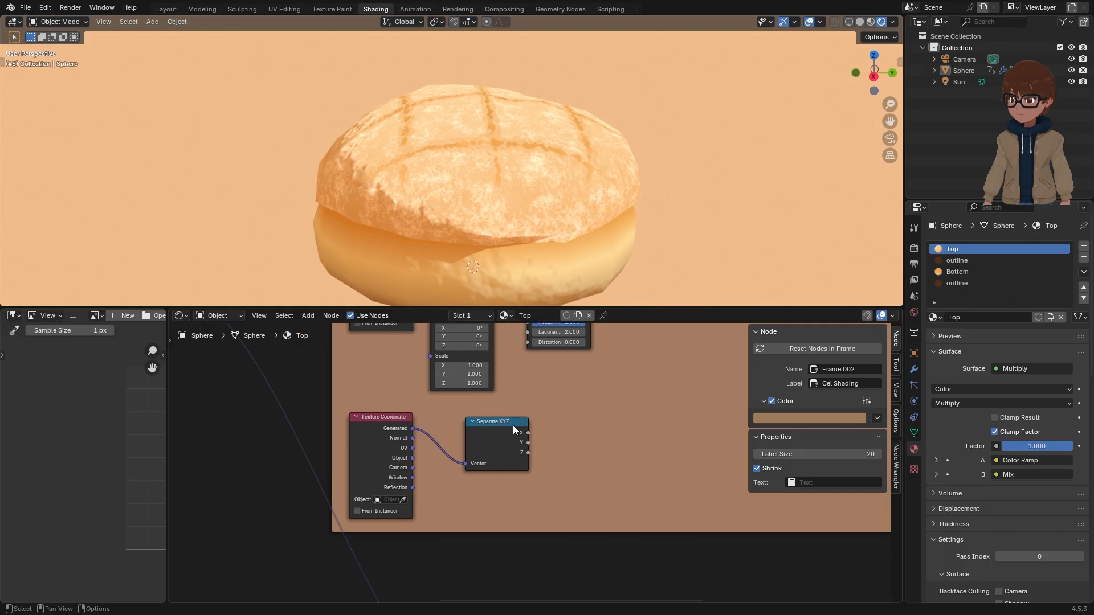
Step: Preview the outputs of the duplicated Separate XYZ node on the bread, ending on its Z output
scroll(553, 434, "down", 5)
middle_click_drag(608, 407, 573, 482)
scroll(589, 428, "down", 3)
middle_click_drag(589, 427, 564, 471)
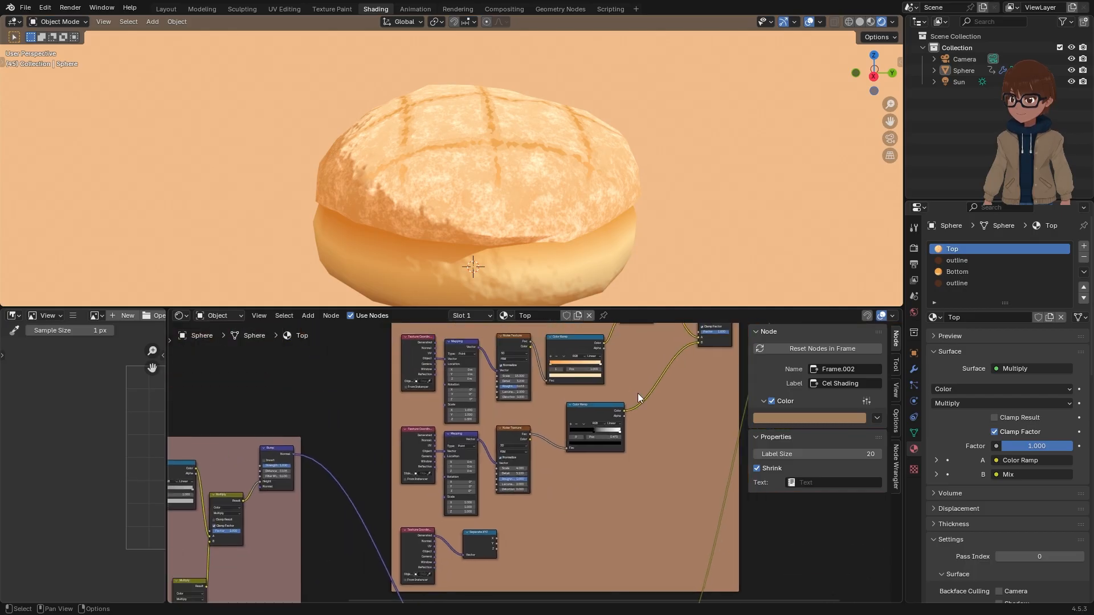
middle_click_drag(638, 393, 609, 428)
middle_click_drag(575, 465, 608, 422)
scroll(608, 423, "up", 2)
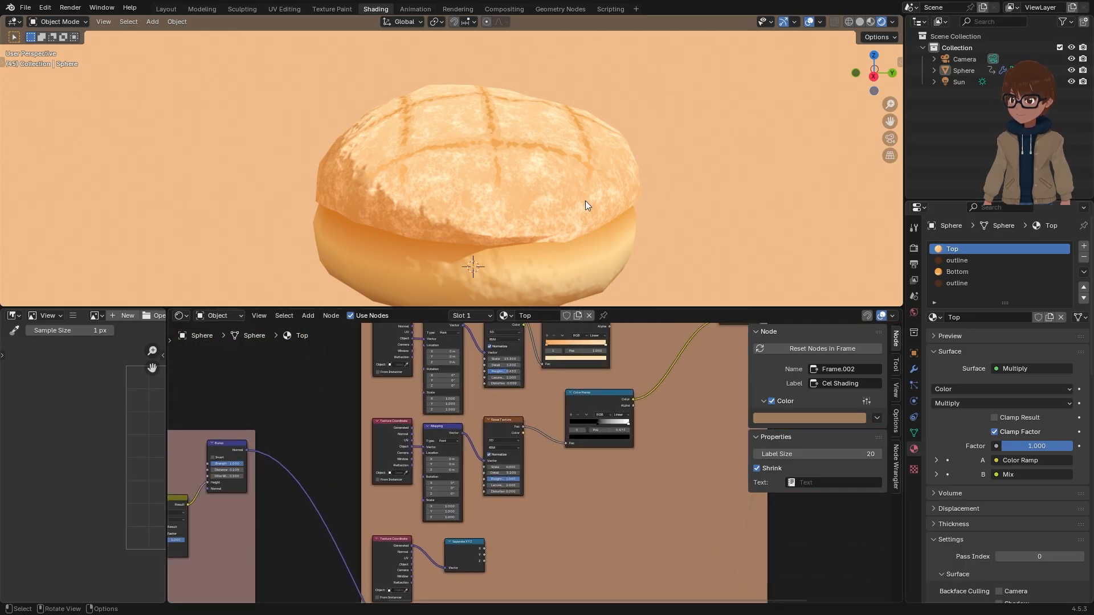
scroll(644, 381, "down", 1)
middle_click_drag(588, 520, 575, 451)
left_click(448, 477, "ctrl+shift")
left_click(449, 477, "ctrl+shift")
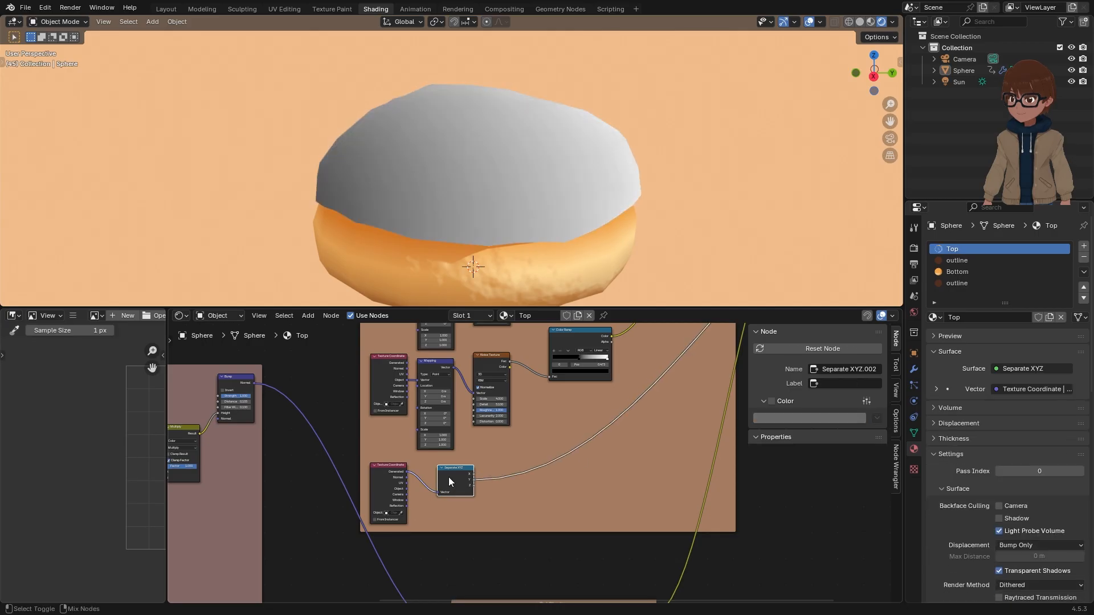
left_click(449, 477, "ctrl+shift")
scroll(461, 469, "up", 4)
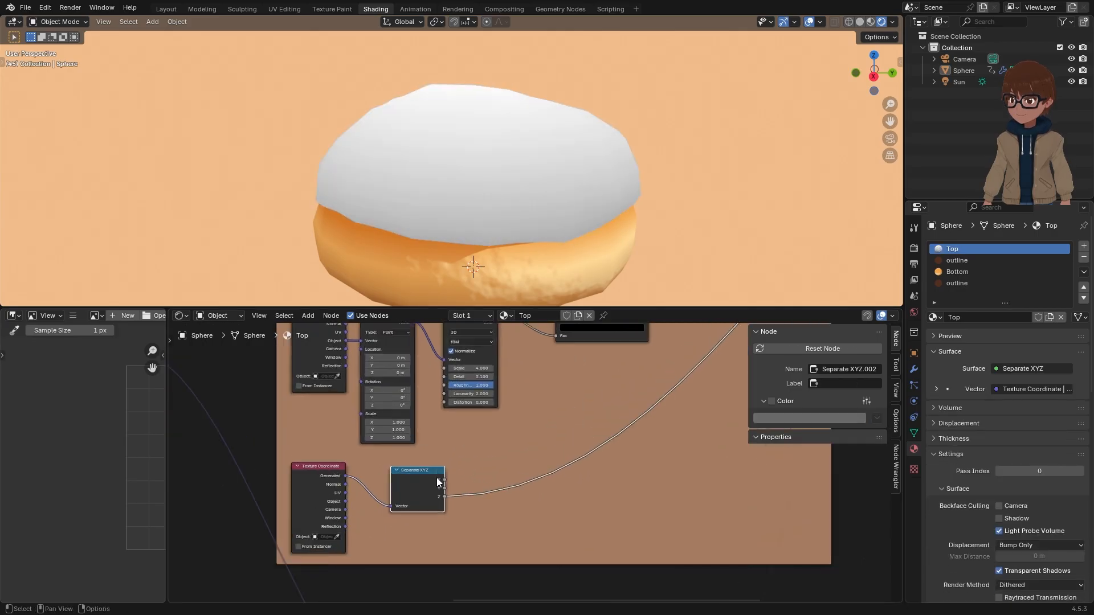
scroll(491, 463, "down", 1)
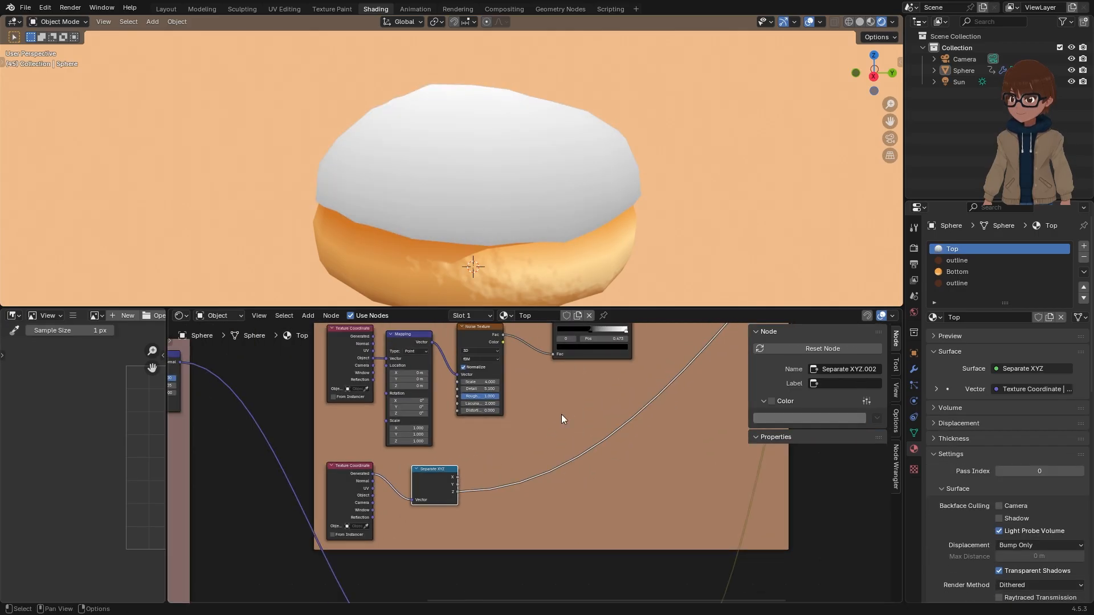
Step: Duplicate the third-row Color Ramp onto the link leaving the new Separate XYZ node's Z output
middle_click_drag(585, 341, 555, 415)
left_click(547, 363)
key("shift+d")
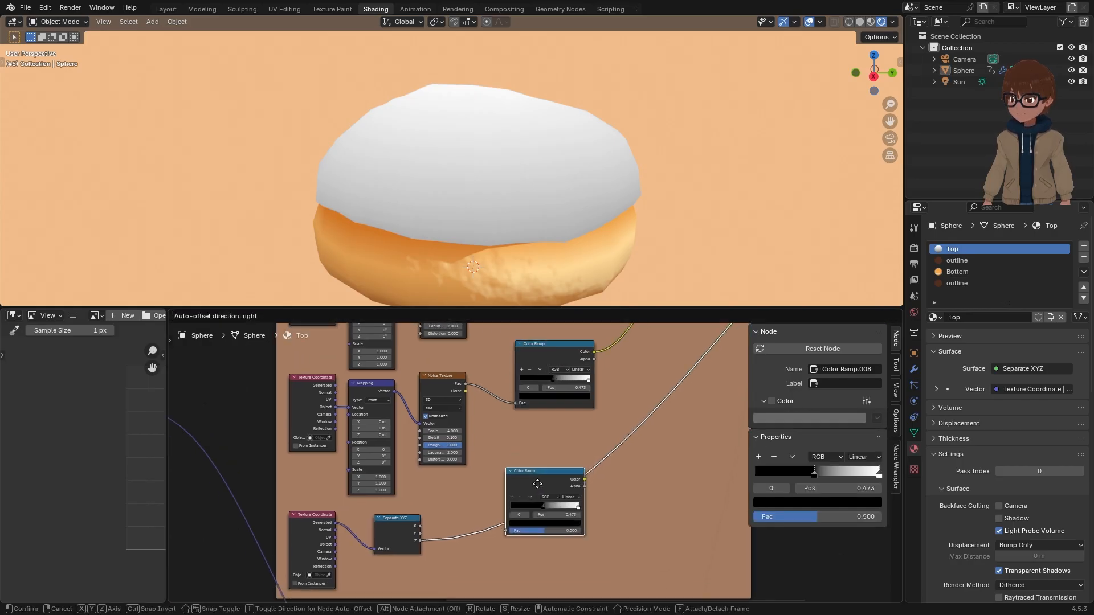
left_click(534, 490)
Step: Try B-Spline interpolation on the new Color Ramp with its black stop moved to about 0.69
scroll(518, 450, "up", 2)
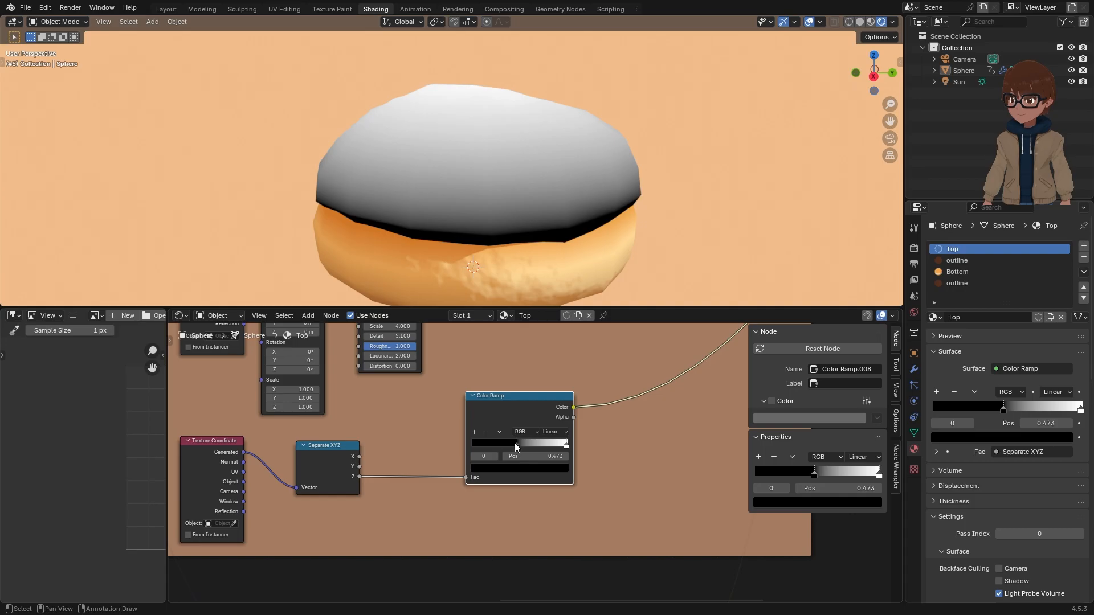
mouse_move(515, 443)
left_mouse_down()
mouse_move(457, 443)
mouse_move(532, 436)
left_mouse_up()
left_click(566, 443)
key("g")
left_click_drag(553, 443, 533, 442)
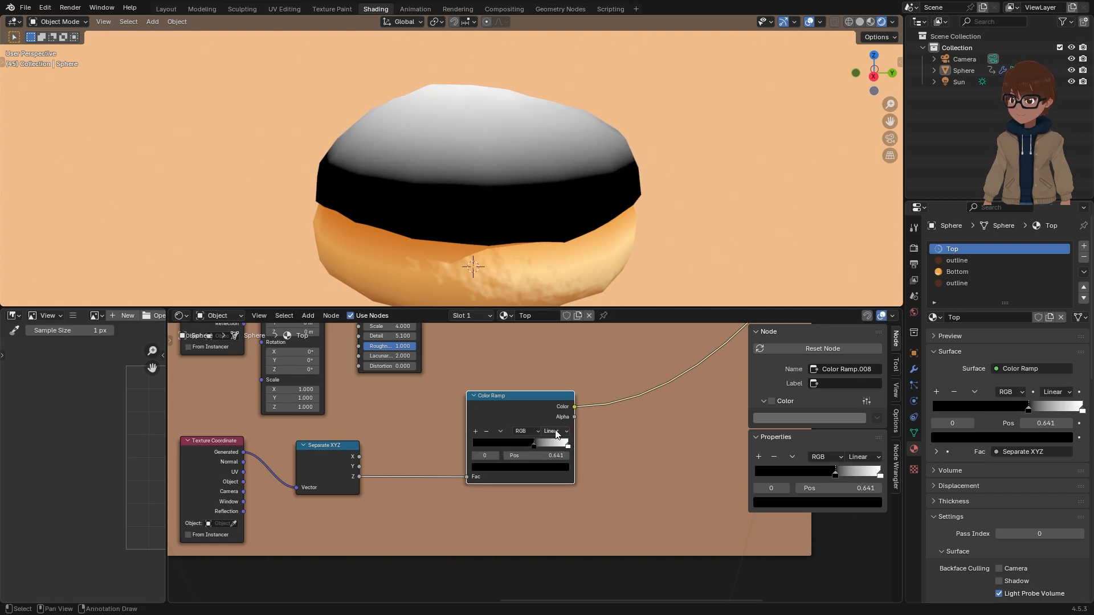
left_click(553, 431)
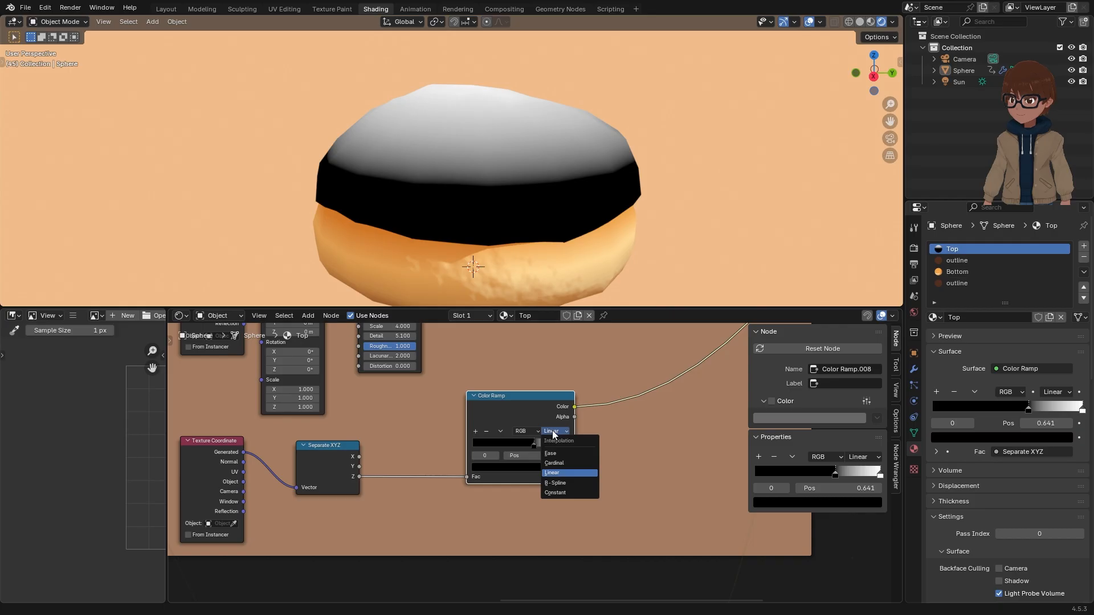
left_click(564, 483)
left_click_drag(534, 442, 537, 442)
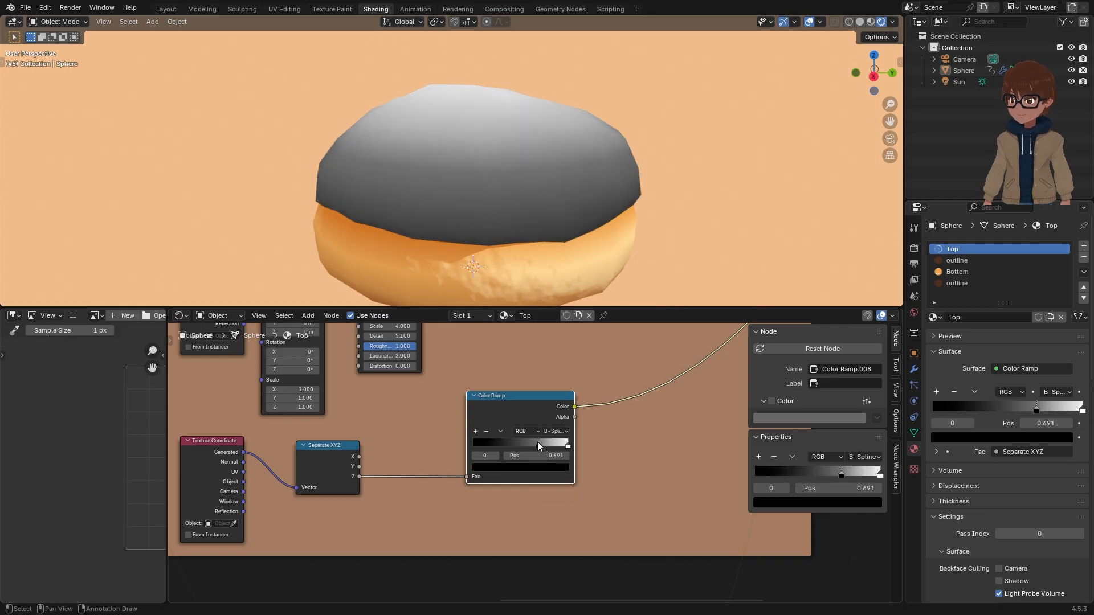
Step: Set the new Color Ramp's interpolation to Ease and its black stop to about 0.568
left_click(552, 431)
left_click(558, 452)
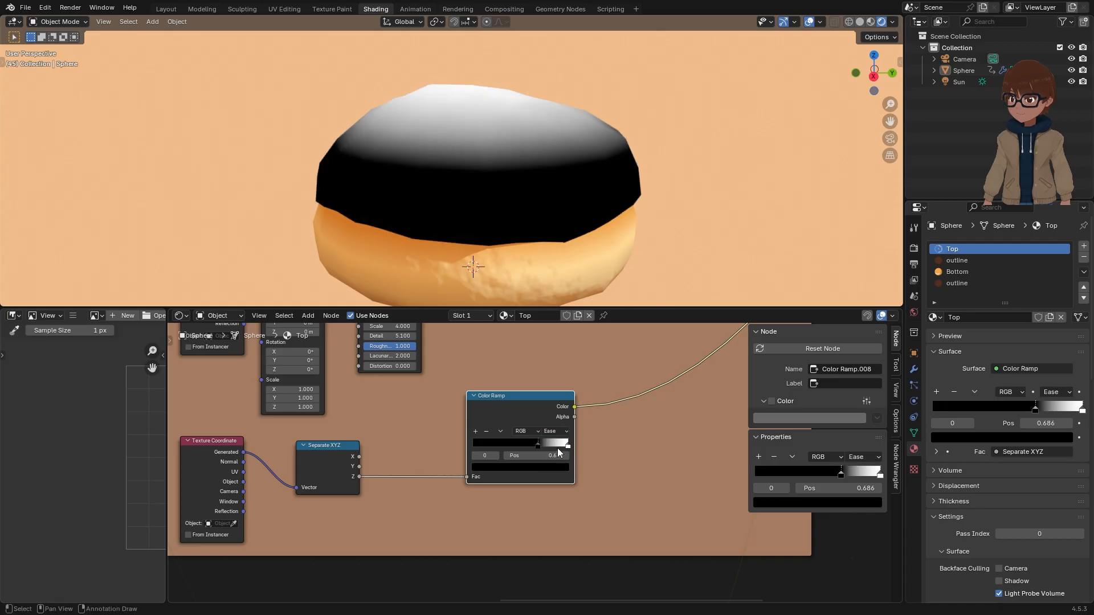
left_click_drag(538, 439, 523, 436)
Step: Connect the new Color Ramp's Color output to the Factor input of the Add node in the Base color frame
scroll(524, 435, "down", 7)
middle_click_drag(553, 421, 442, 538)
left_click_drag(442, 535, 464, 519)
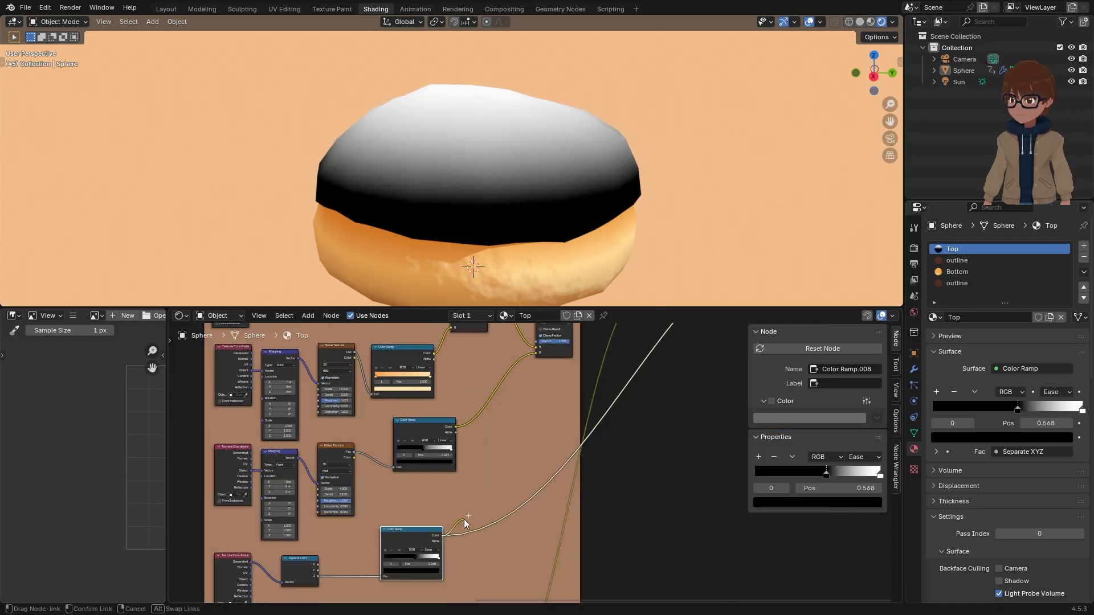
left_click_drag(500, 373, 535, 350)
middle_click_drag(538, 361, 535, 408)
scroll(537, 404, "up", 1)
scroll(547, 367, "up", 3)
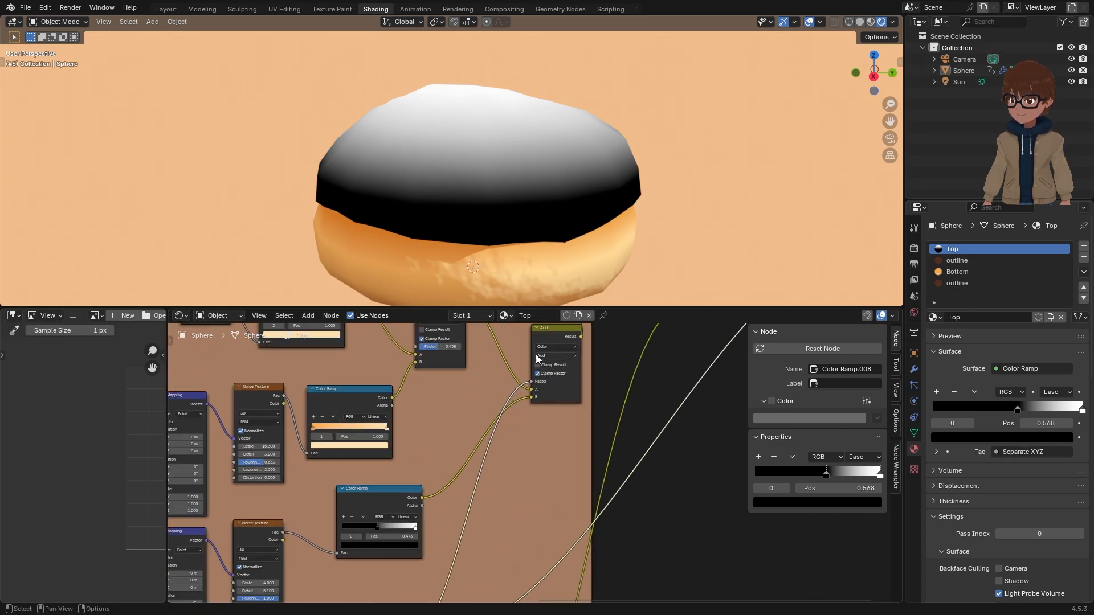
Step: Reconnect the final Multiply node to the material output and inspect the height-masked speckles on the crust
scroll(534, 356, "down", 8)
scroll(532, 365, "down", 1)
left_click(621, 368, "ctrl+shift")
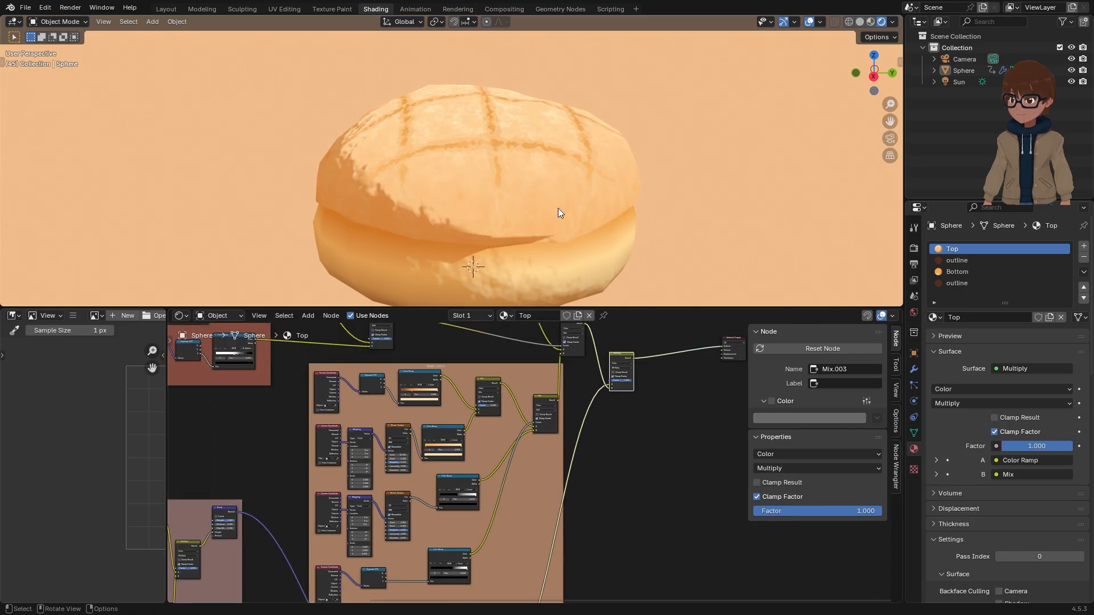
middle_click_drag(558, 208, 527, 434)
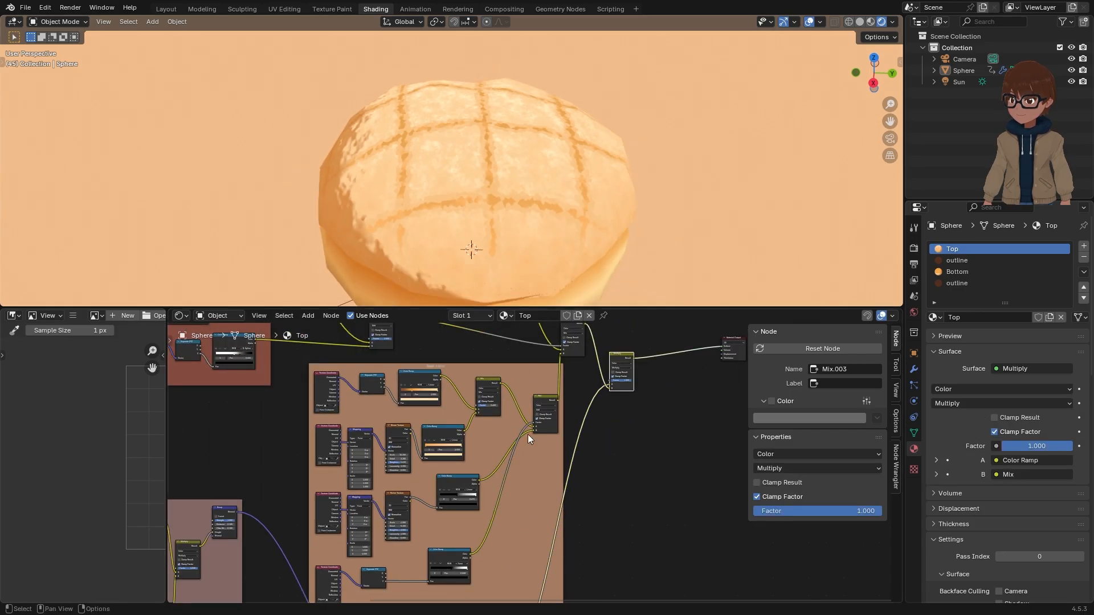
scroll(530, 444, "up", 1)
scroll(638, 344, "up", 1)
middle_click_drag(573, 246, 575, 230)
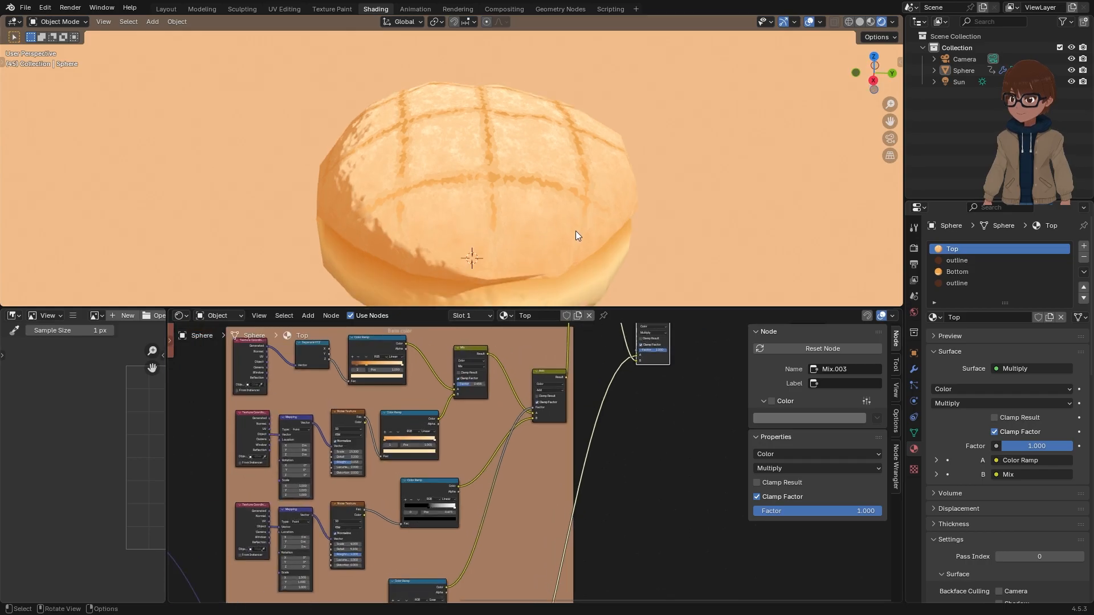
Step: Set the height mask Color Ramp's black stop to about 0.450 and pull its white stop inward to tighten the gradient
middle_click_drag(506, 468, 518, 389)
middle_click_drag(456, 524, 525, 474)
scroll(525, 475, "up", 3)
mouse_move(483, 485)
left_mouse_down()
mouse_move(452, 495)
mouse_move(497, 494)
left_mouse_up()
left_click(475, 489)
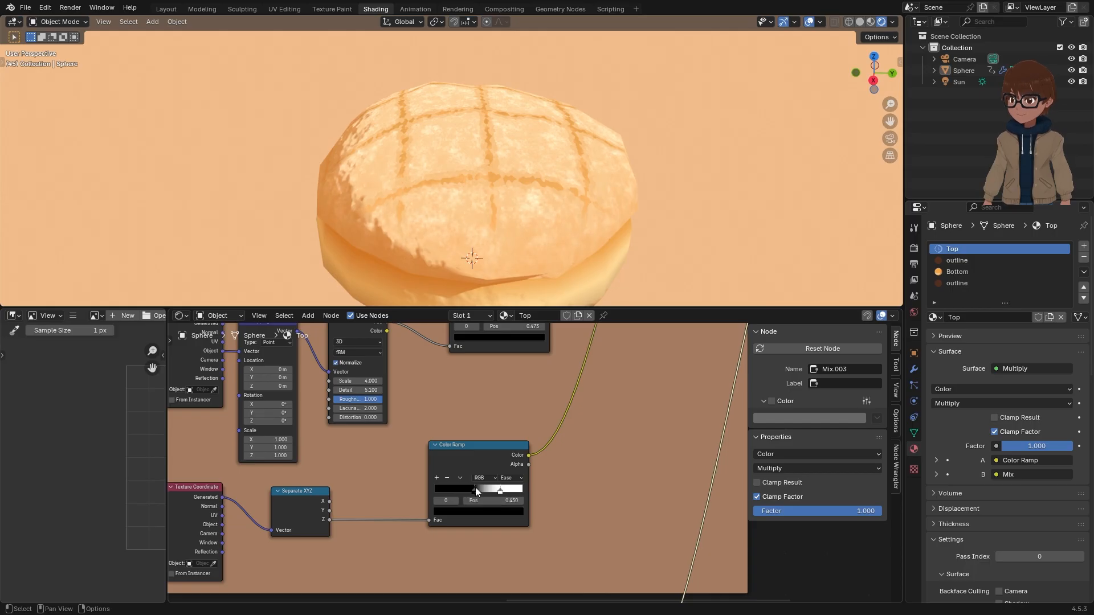
left_click_drag(500, 489, 503, 490)
scroll(566, 254, "down", 3)
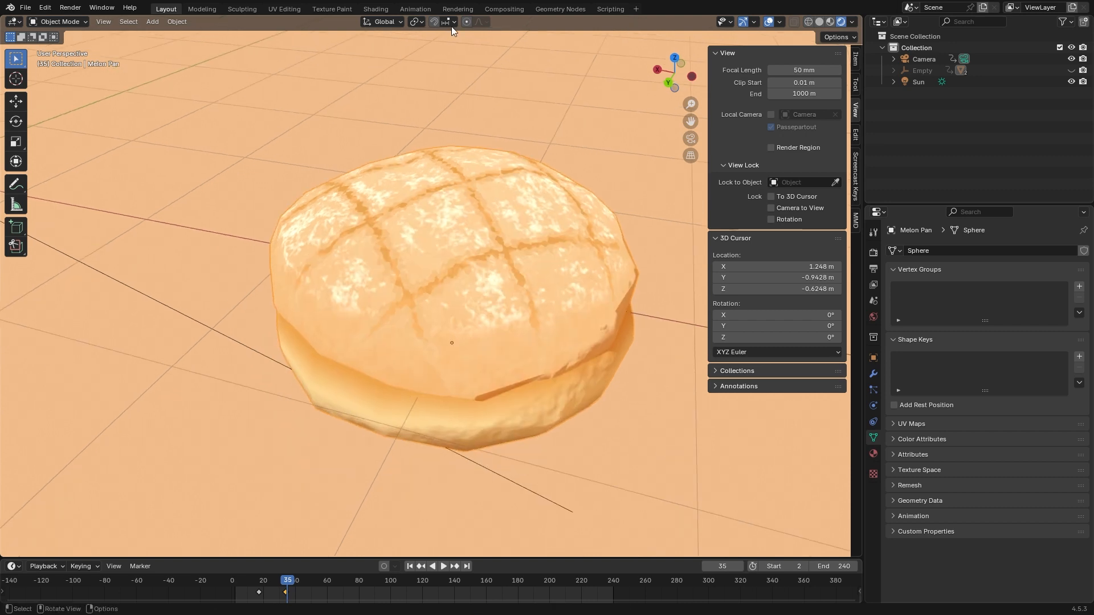
Step: Switch to the UV Editing workspace, select only the faces assigned to the Top material, and hide the viewport overlays
left_click(283, 9)
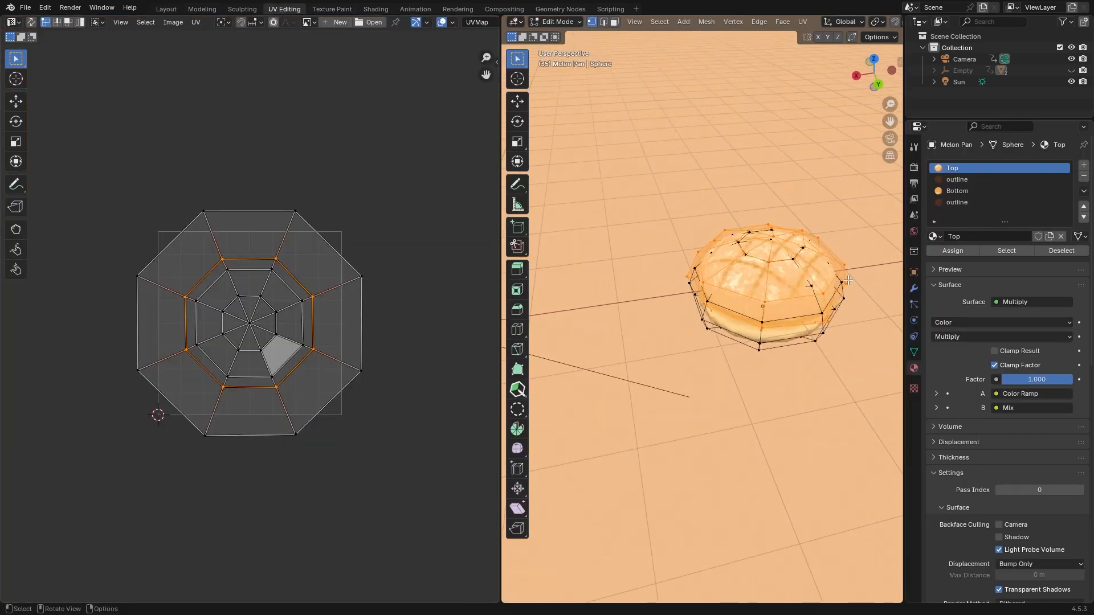
scroll(811, 295, "up", 3)
key("alt+a")
middle_click_drag(811, 294, 808, 312)
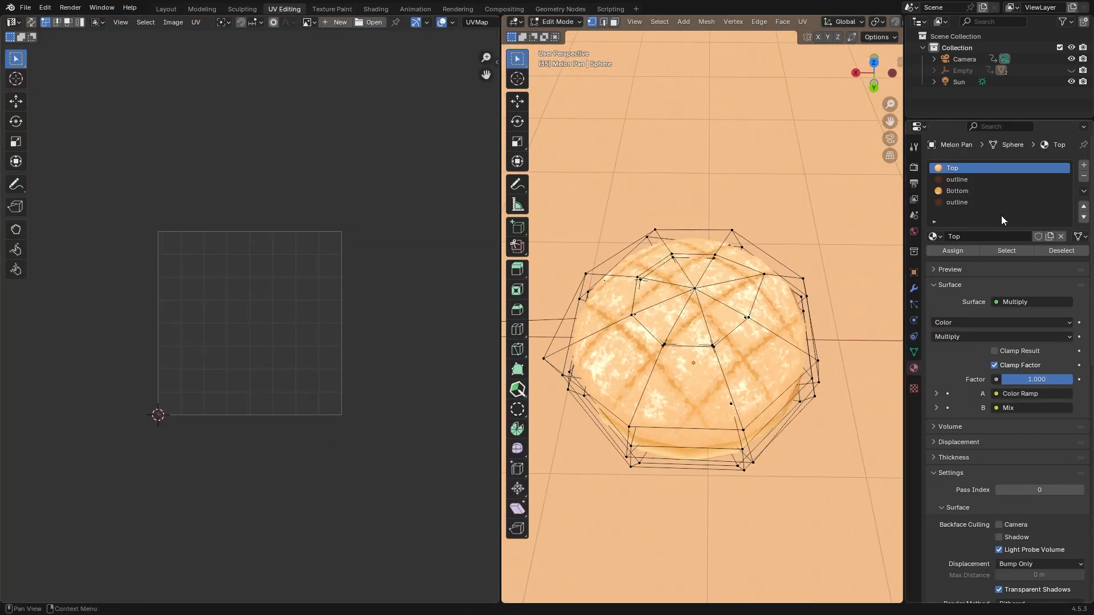
left_click(1000, 251)
scroll(832, 24, "down", 5)
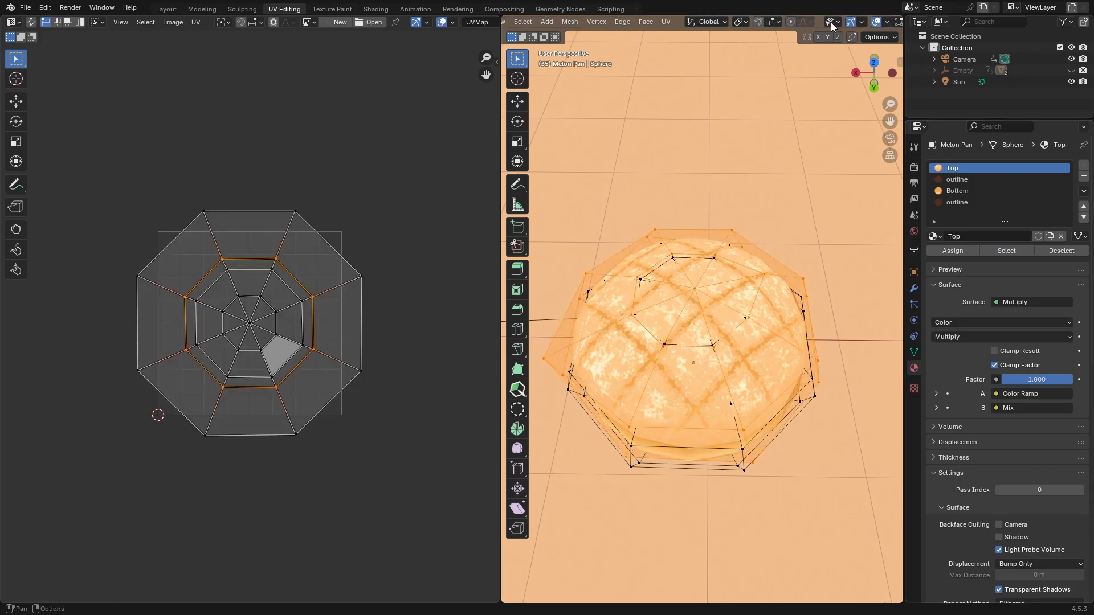
left_click(878, 23)
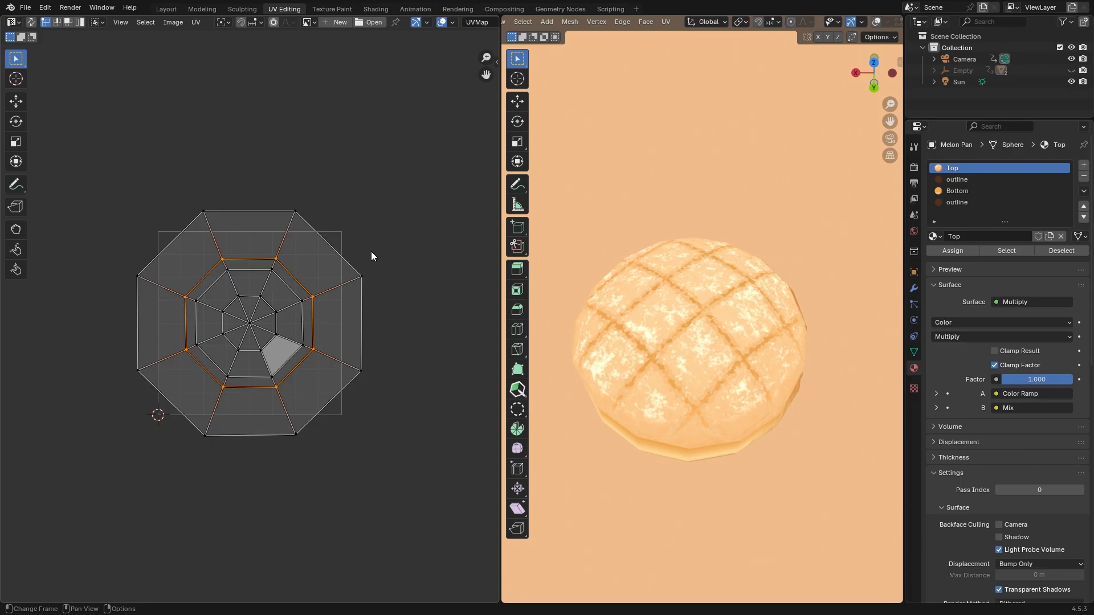
Step: Rotate all of the crust's UVs counter-clockwise and narrow them along X to about 0.78
key("a")
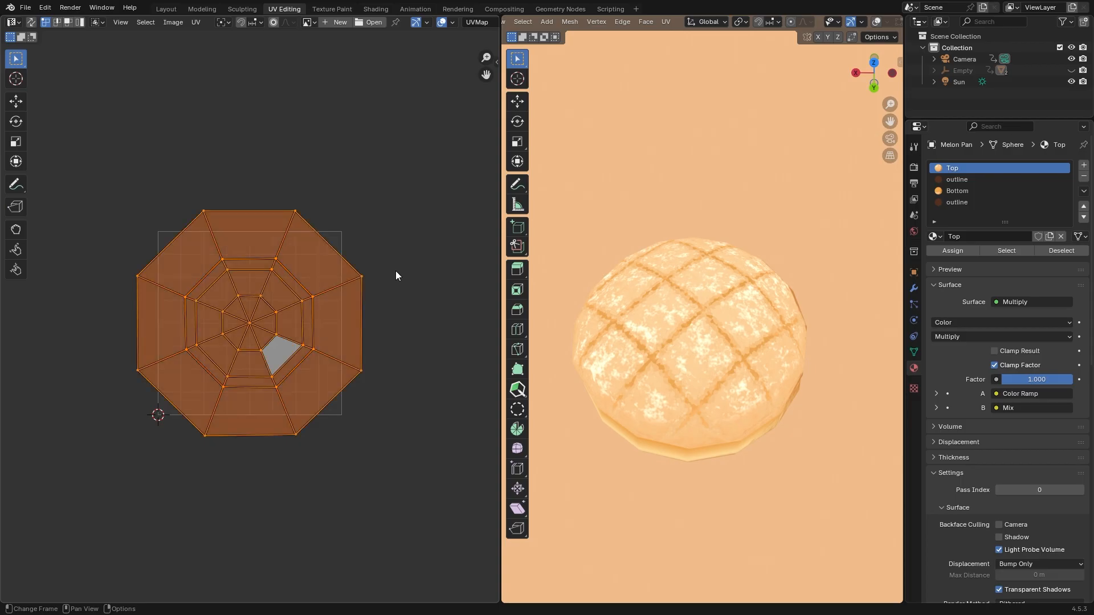
key("r")
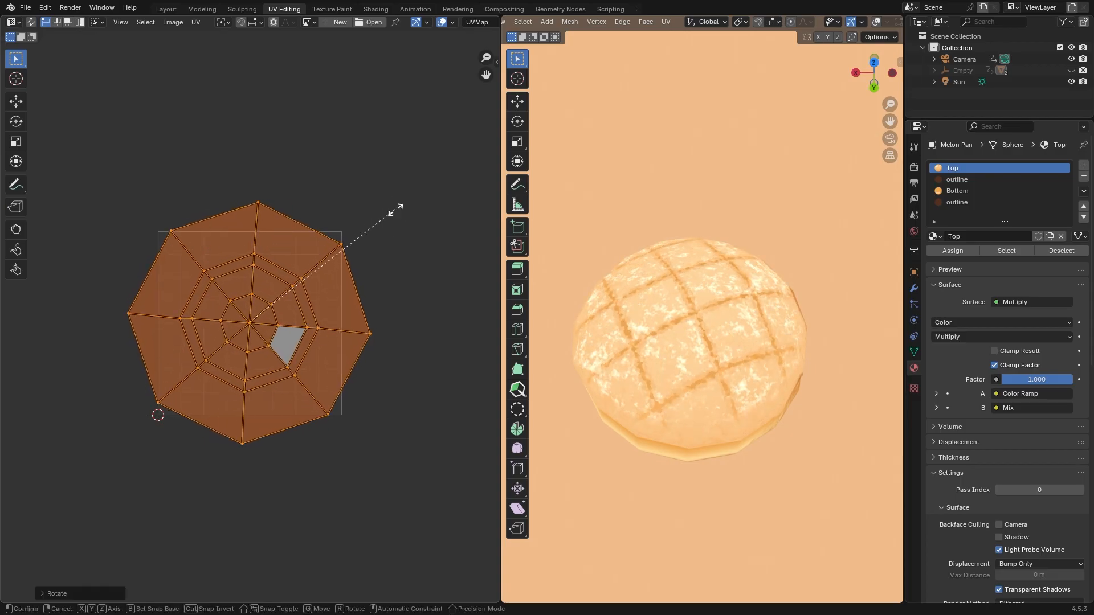
key("s")
key("x")
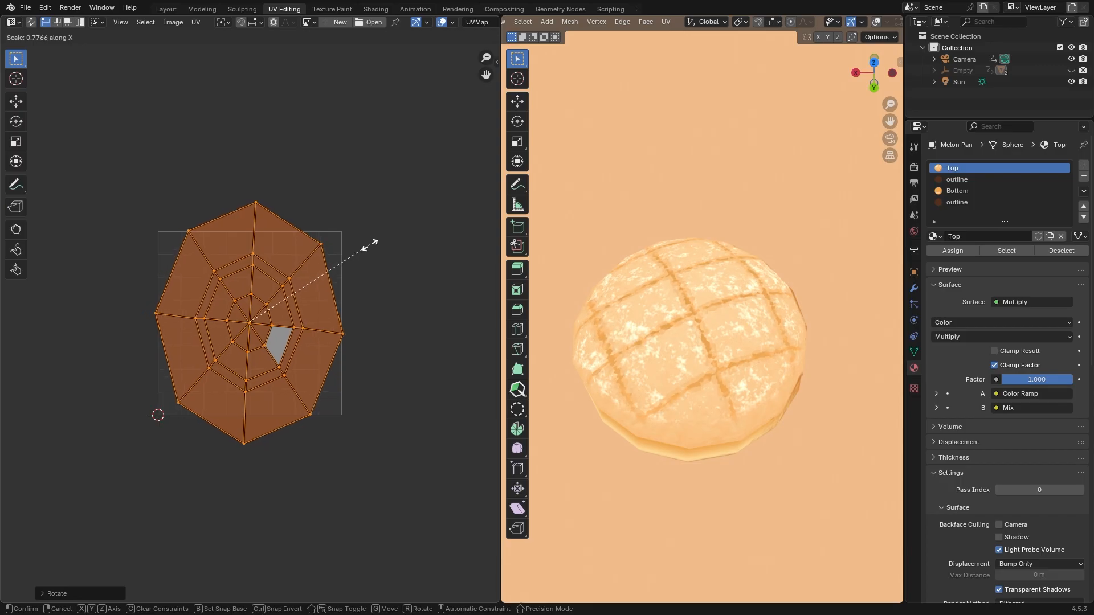
left_click(373, 245)
Step: Rotate the crust UVs further counter-clockwise and widen them slightly along X, by about 1.07
key("r")
left_click(357, 166)
key("s")
key("x")
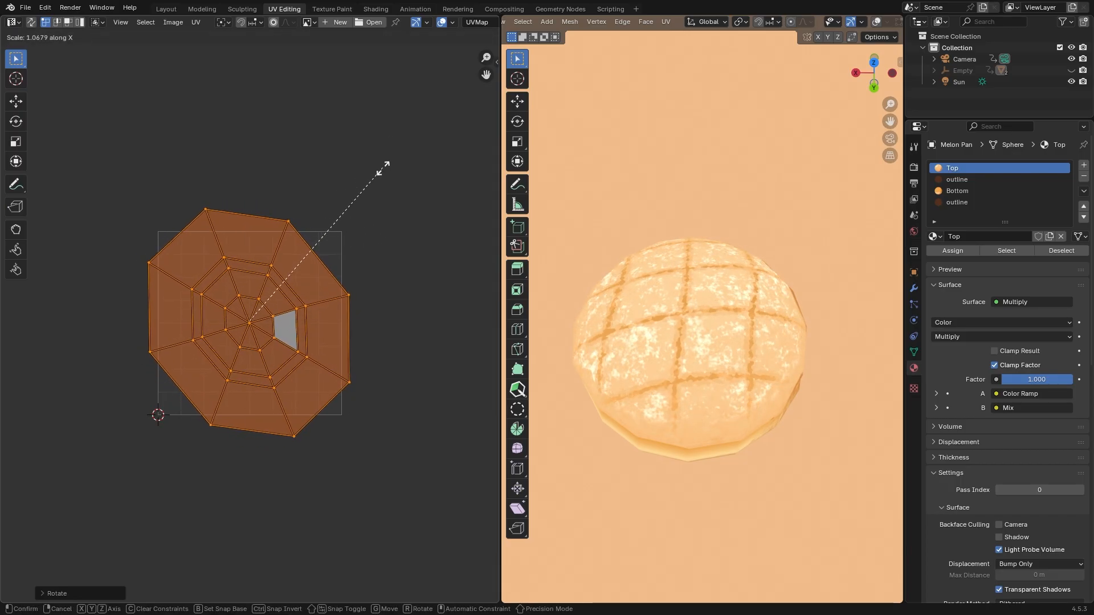
left_click(382, 166)
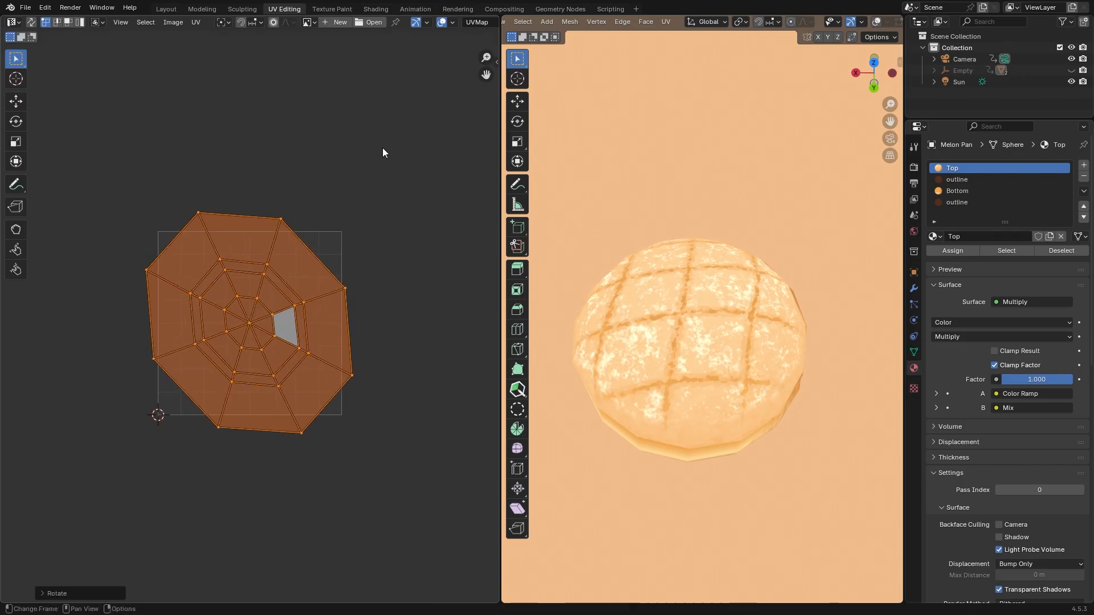
Step: Scale up the crust's whole UV layout and stretch it along X to tighten the grid lines
key("s")
left_click(408, 301)
key("s")
key("x")
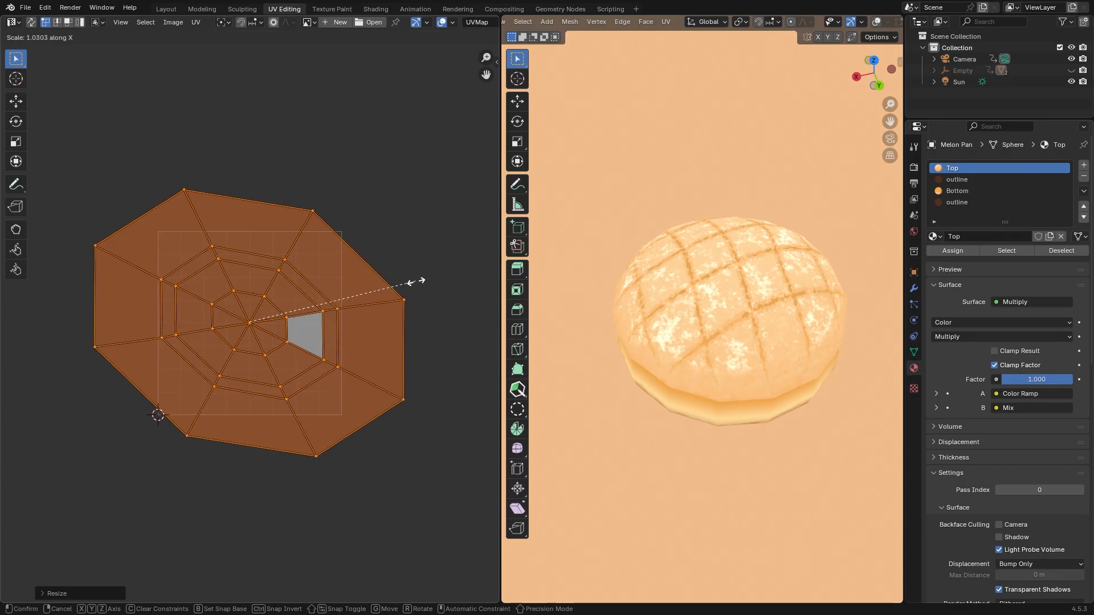
left_click(410, 292)
Step: Stretch the crust UVs slightly more along X and rotate them a few degrees clockwise
scroll(712, 337, "up", 3)
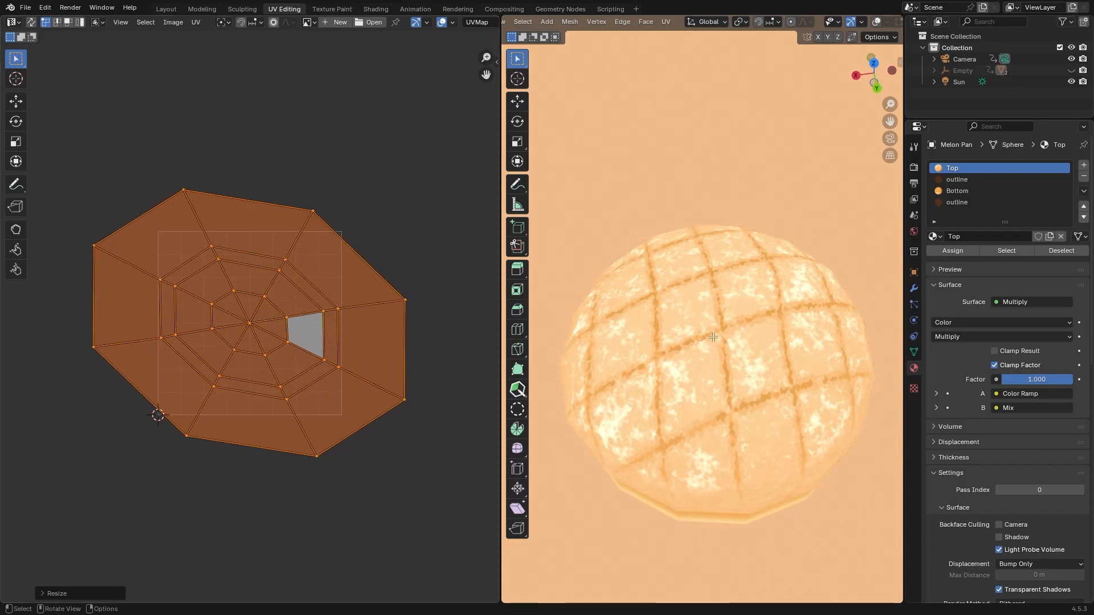
key("s")
key("x")
left_click(448, 324)
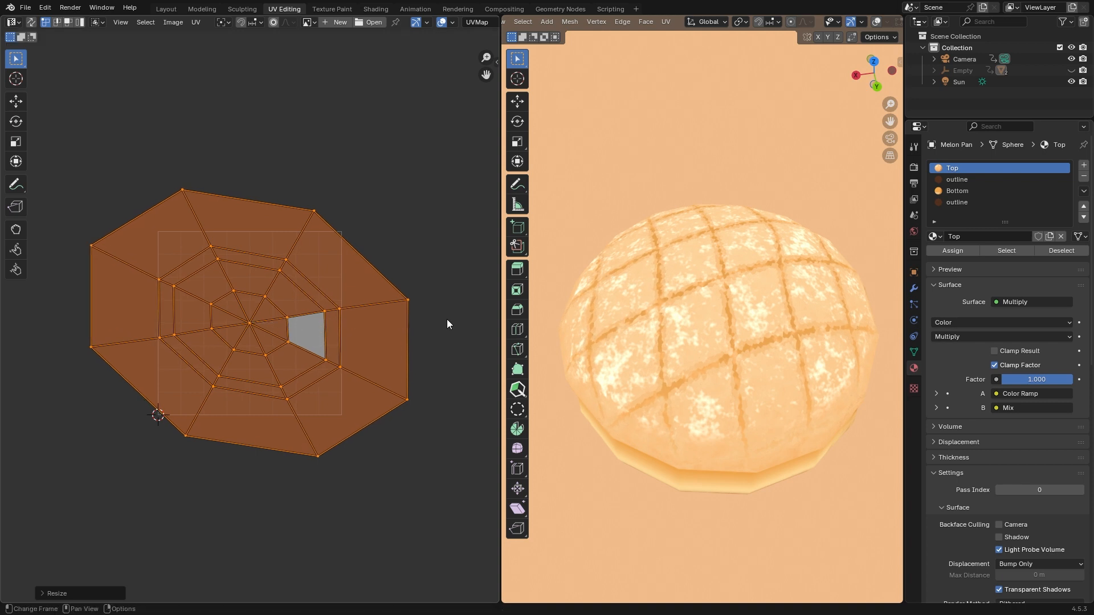
key("r")
left_click(444, 324)
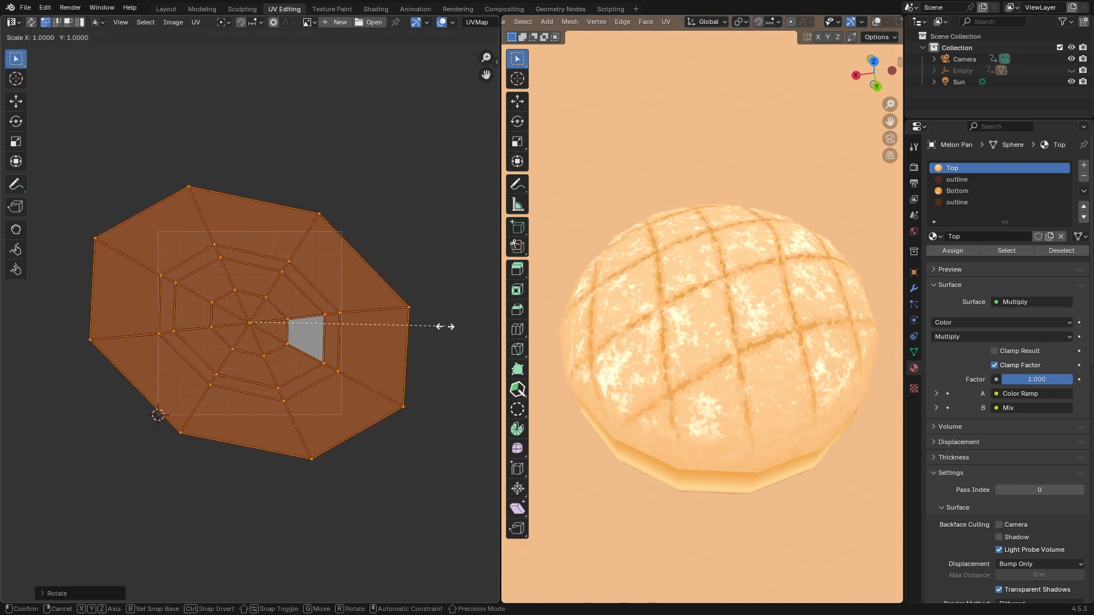
Step: Stretch the crust's whole UV layout slightly along X and rotate it by a degree or so
key("s")
key("x")
left_click(447, 327)
key("r")
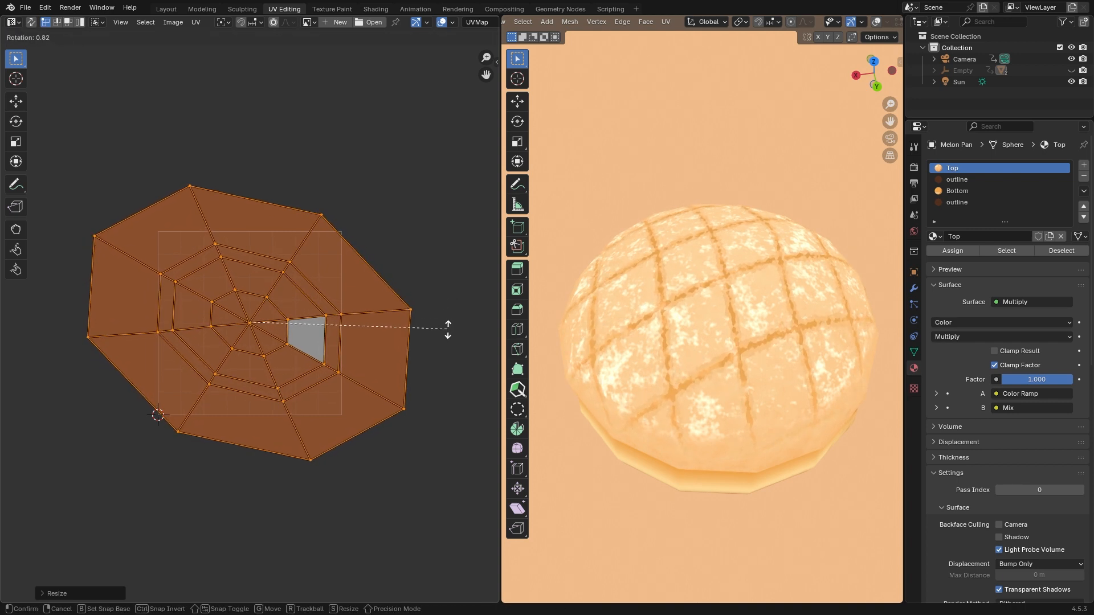
left_click(446, 333)
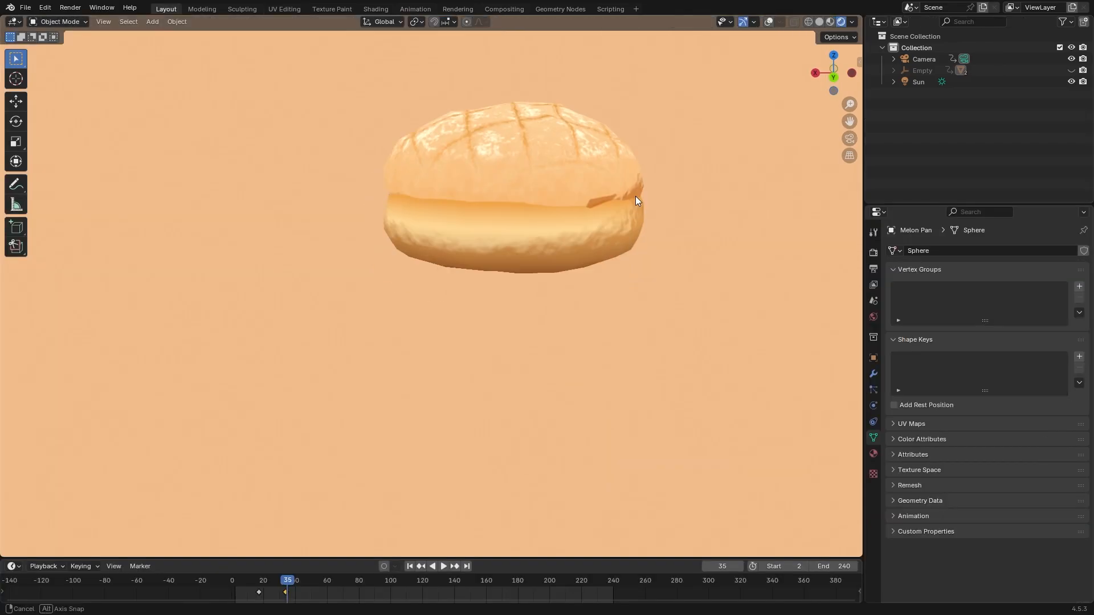
Step: Inspect the melon bread from several angles and distances to check how the grid lines and sugar speckles sit on the crust
middle_click_drag(637, 225, 483, 302)
middle_click_drag(476, 262, 563, 298)
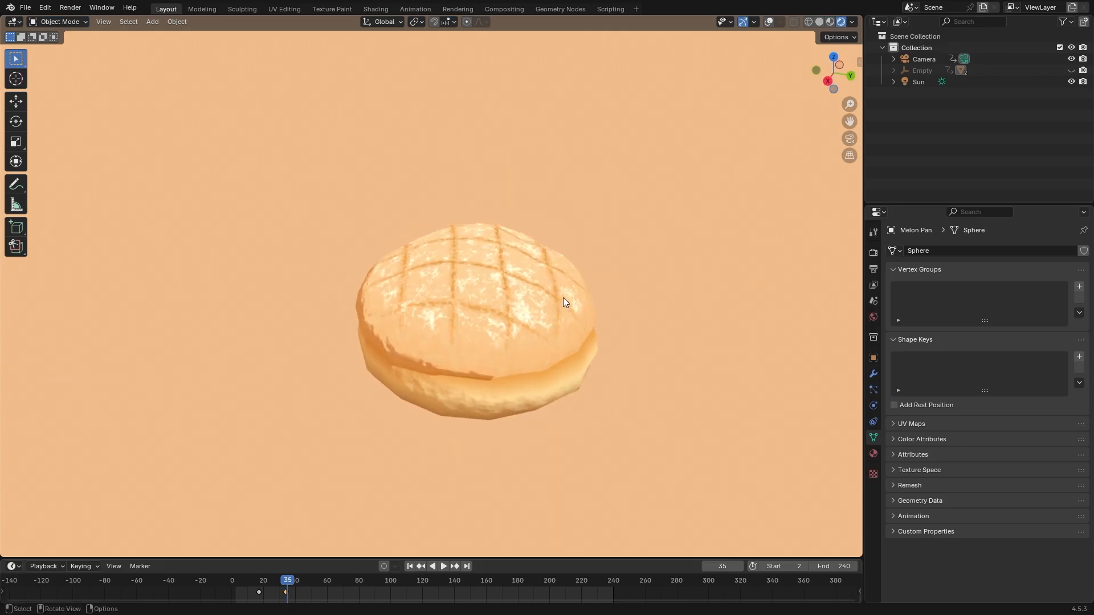
scroll(534, 255, "up", 1)
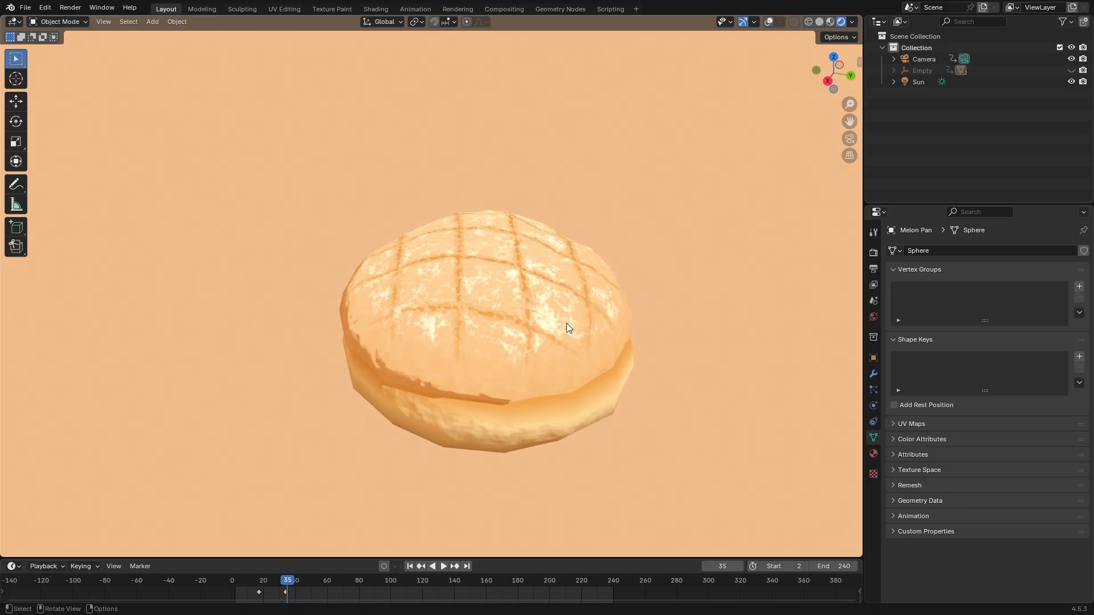
middle_click_drag(568, 321, 470, 236)
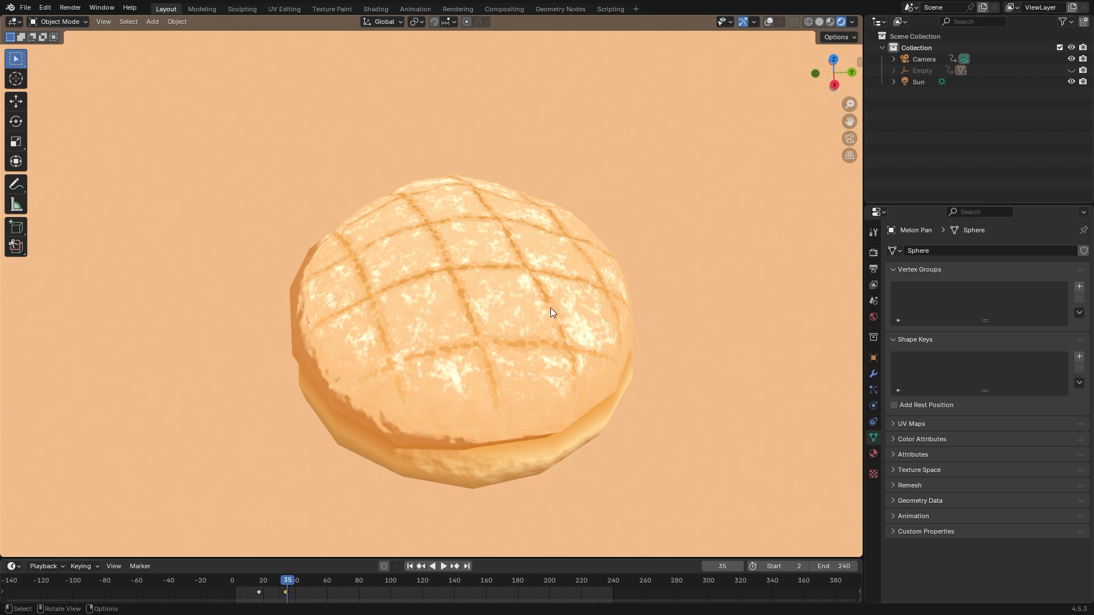
scroll(474, 301, "down", 1)
middle_click_drag(505, 308, 521, 278)
scroll(521, 278, "down", 3)
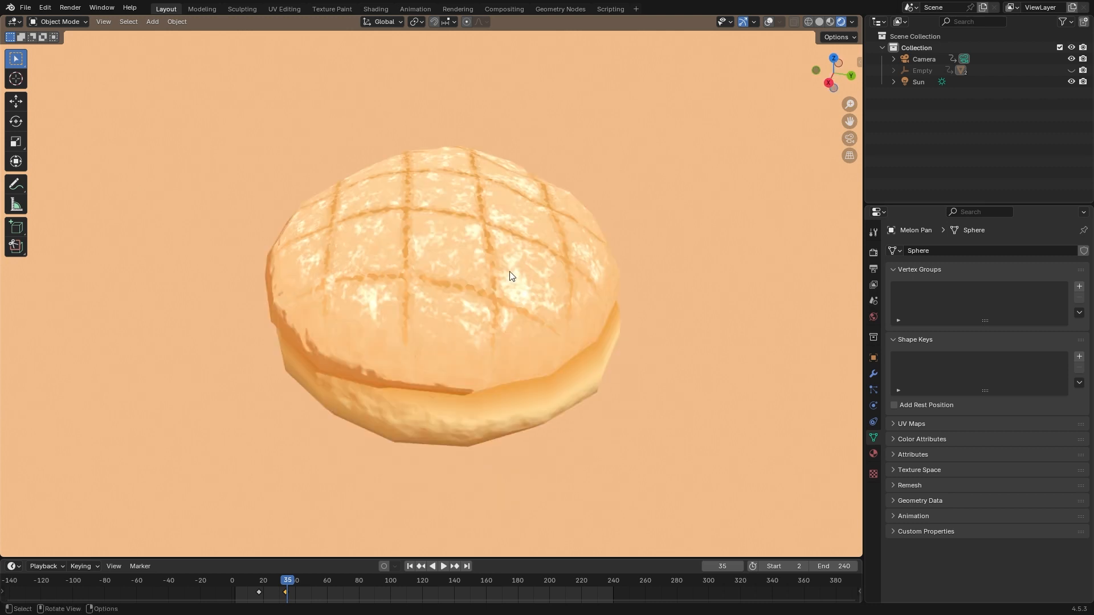
scroll(494, 272, "down", 2)
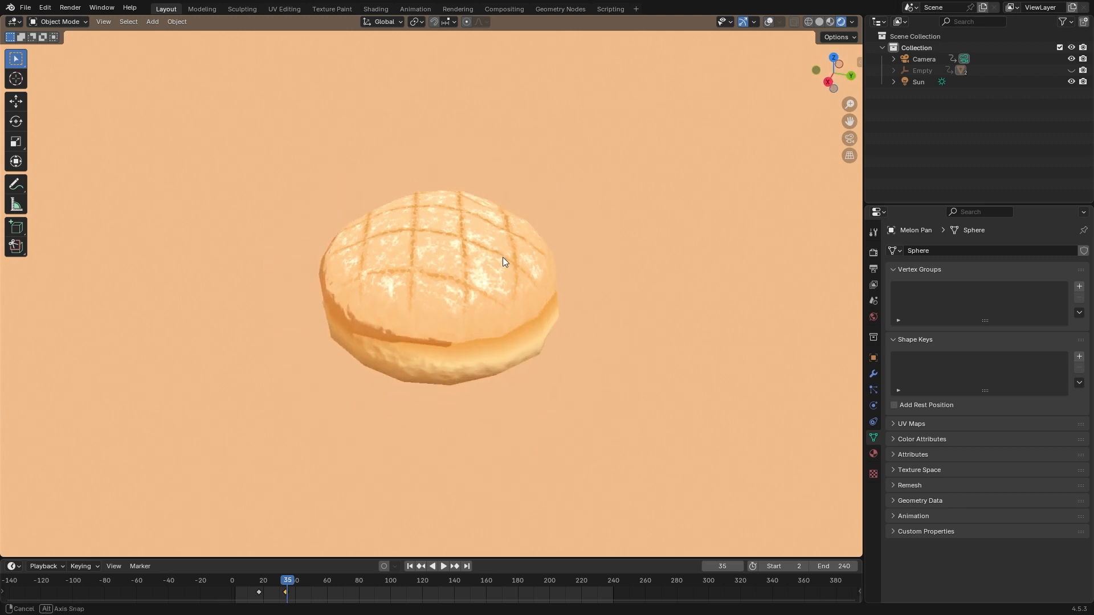
middle_click_drag(503, 258, 527, 302)
scroll(514, 287, "down", 2)
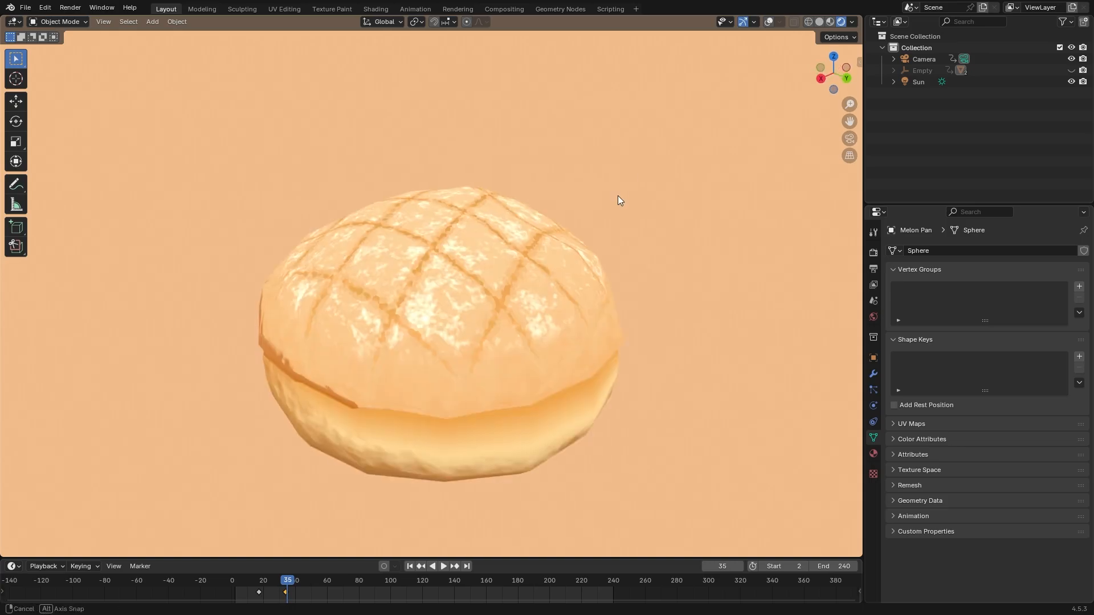
mouse_move(530, 289)
middle_mouse_down()
mouse_move(544, 255)
mouse_move(576, 232)
mouse_move(538, 269)
middle_mouse_up()
scroll(539, 274, "down", 1)
scroll(576, 234, "down", 2)
scroll(535, 264, "up", 3)
scroll(536, 265, "down", 2)
Step: Show the viewport overlays around the bread for a close view and hide them again
left_click(769, 23)
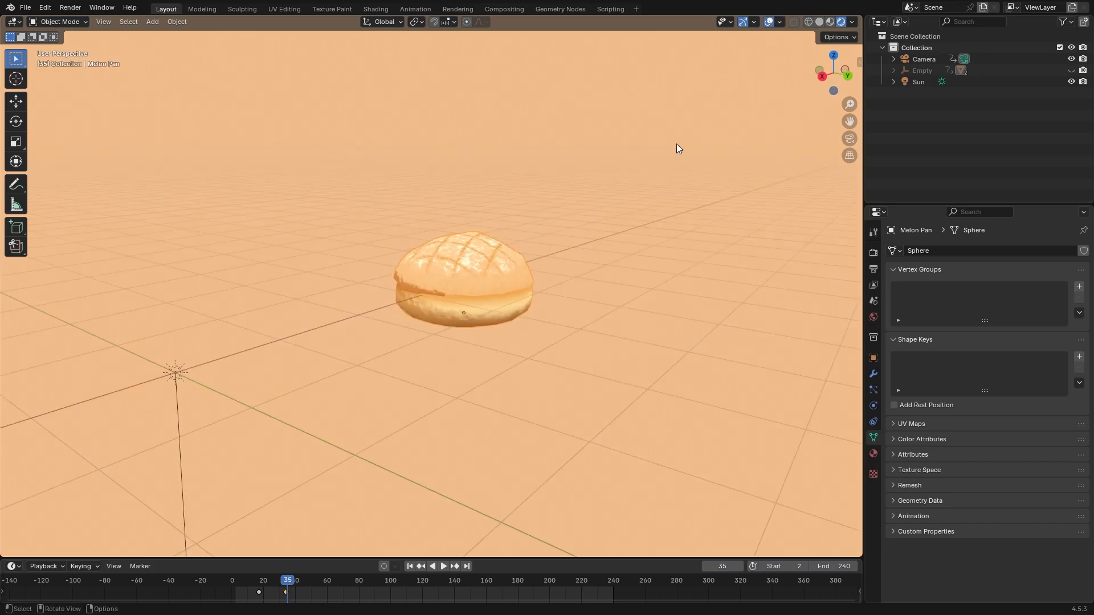
middle_click_drag(622, 235, 591, 242)
scroll(591, 243, "up", 4)
middle_click_drag(723, 125, 667, 226, "shift")
scroll(667, 226, "up", 4)
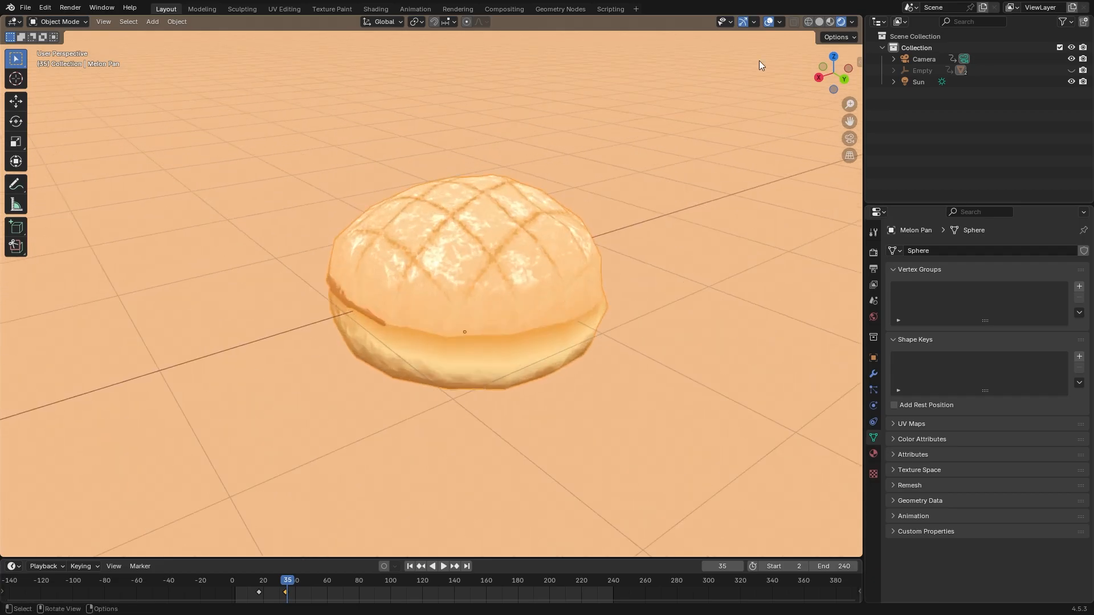
left_click(768, 22)
Step: Examine the bread without overlays from above and from the sides, checking the crust pattern and the shading at the seam
middle_click_drag(668, 189, 652, 211)
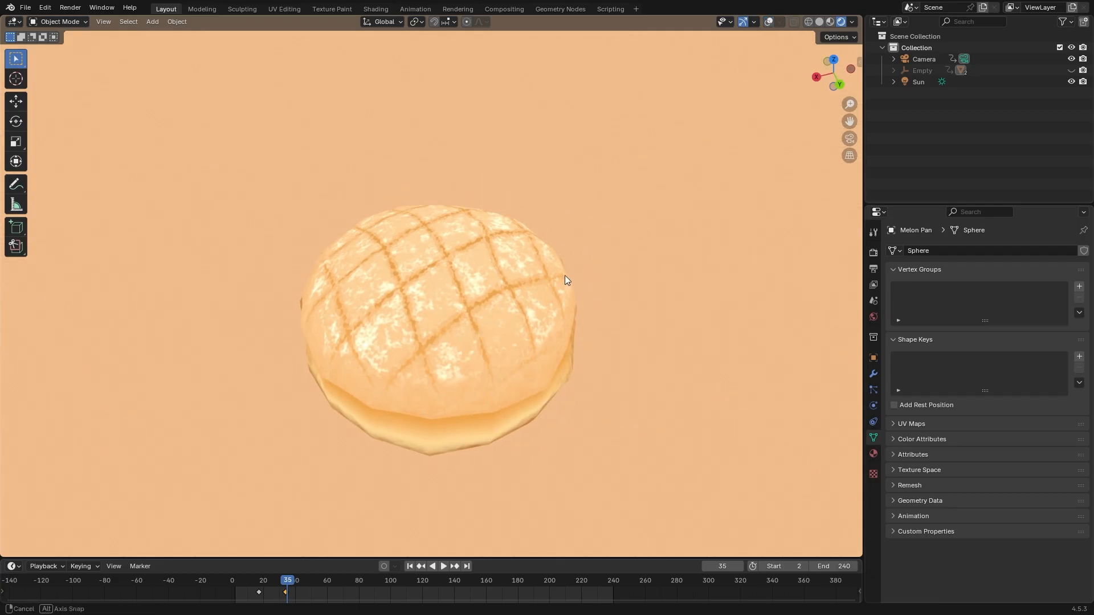
middle_click_drag(564, 281, 471, 229)
middle_click_drag(512, 268, 477, 293)
scroll(494, 269, "up", 2)
scroll(494, 271, "up", 2)
scroll(469, 285, "down", 1)
scroll(494, 280, "down", 2)
scroll(496, 279, "up", 3)
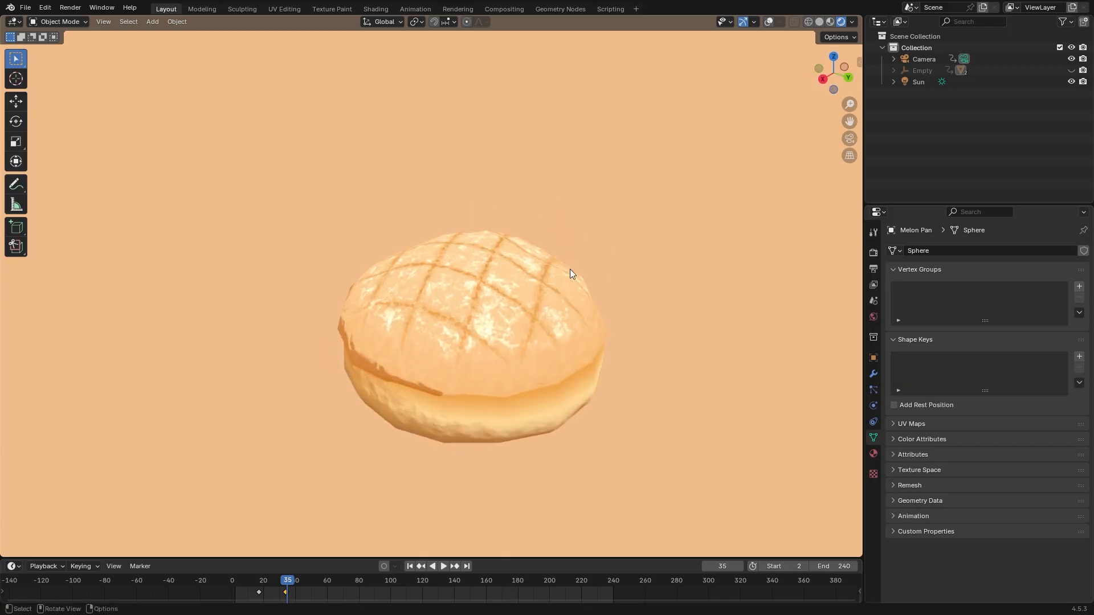
middle_click_drag(581, 296, 587, 257, "shift")
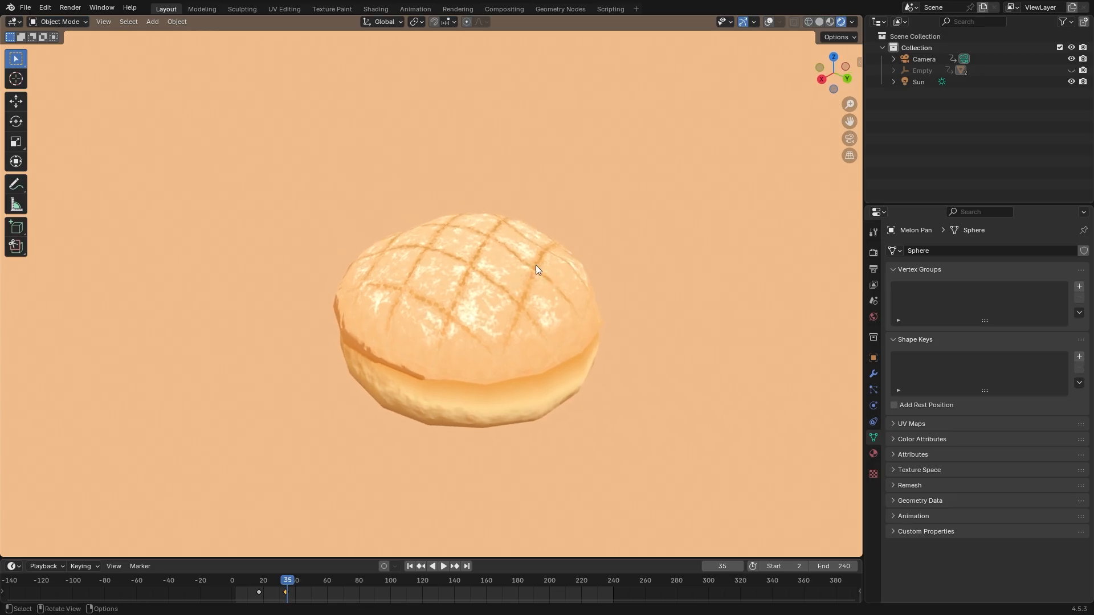
middle_click_drag(534, 263, 664, 260)
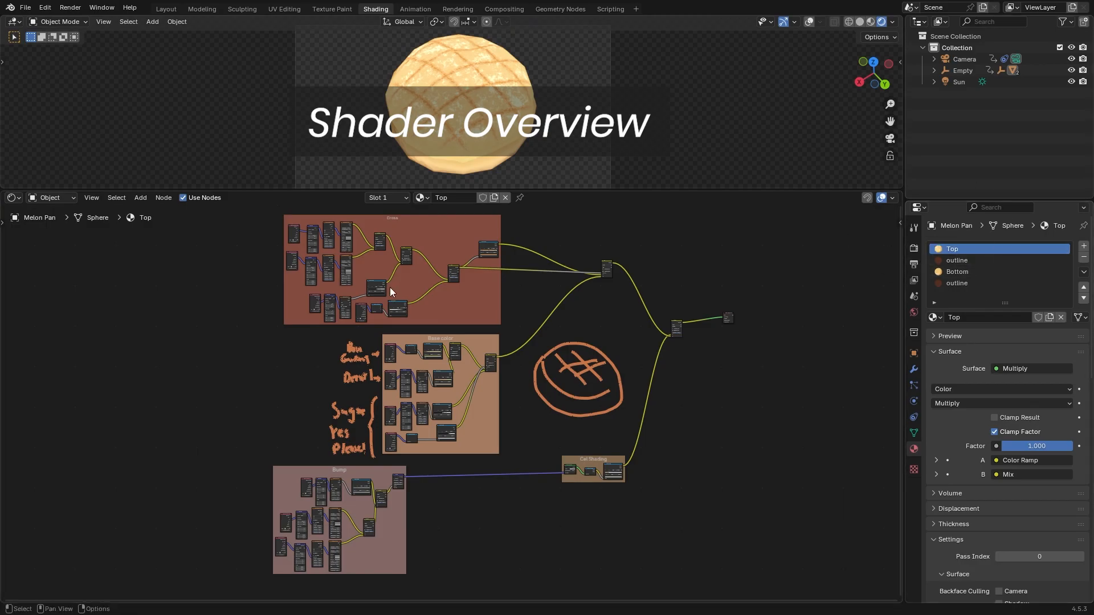
Step: Review the Cross frame of the finished Top material, from its brick and noise textures through the mix nodes to the color ramp
scroll(337, 265, "up", 5)
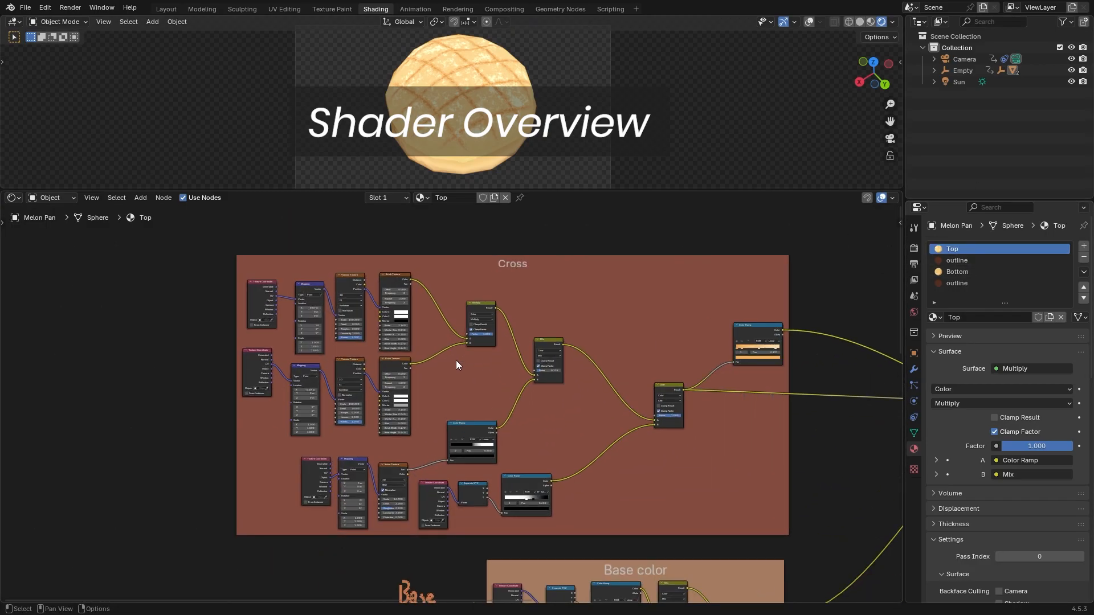
middle_click_drag(479, 363, 431, 364)
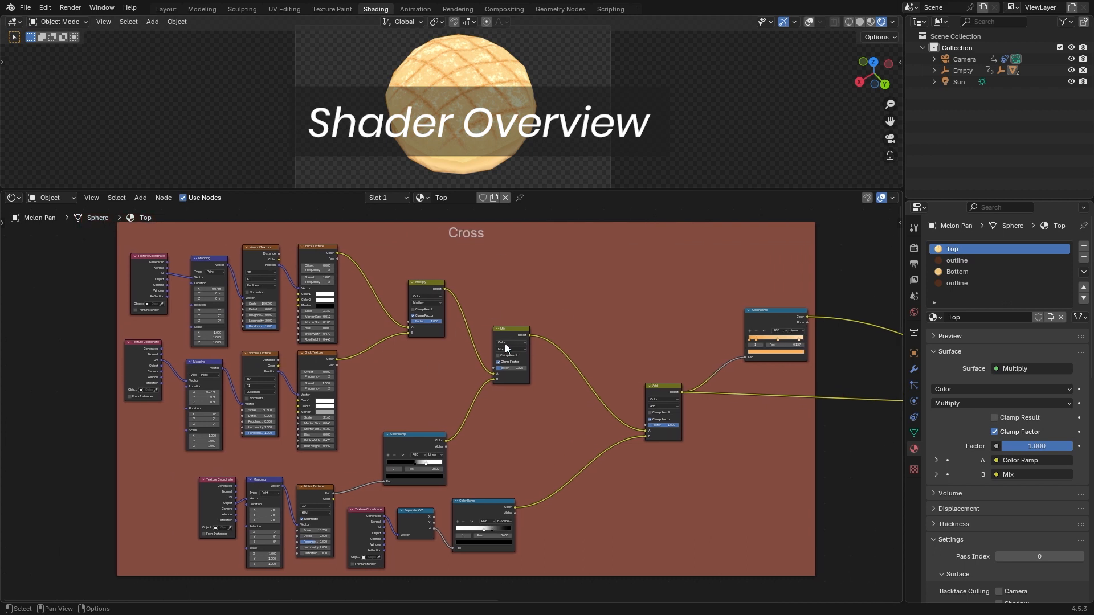
middle_click_drag(377, 337, 584, 364)
scroll(580, 363, "up", 6)
middle_click_drag(658, 349, 634, 372)
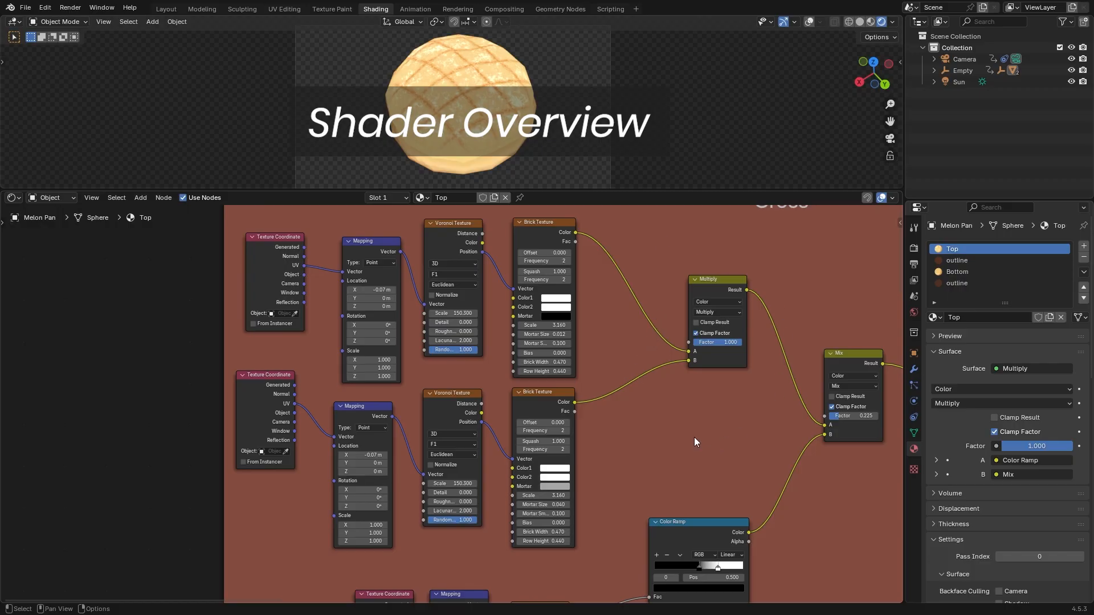
middle_click_drag(728, 448, 669, 427)
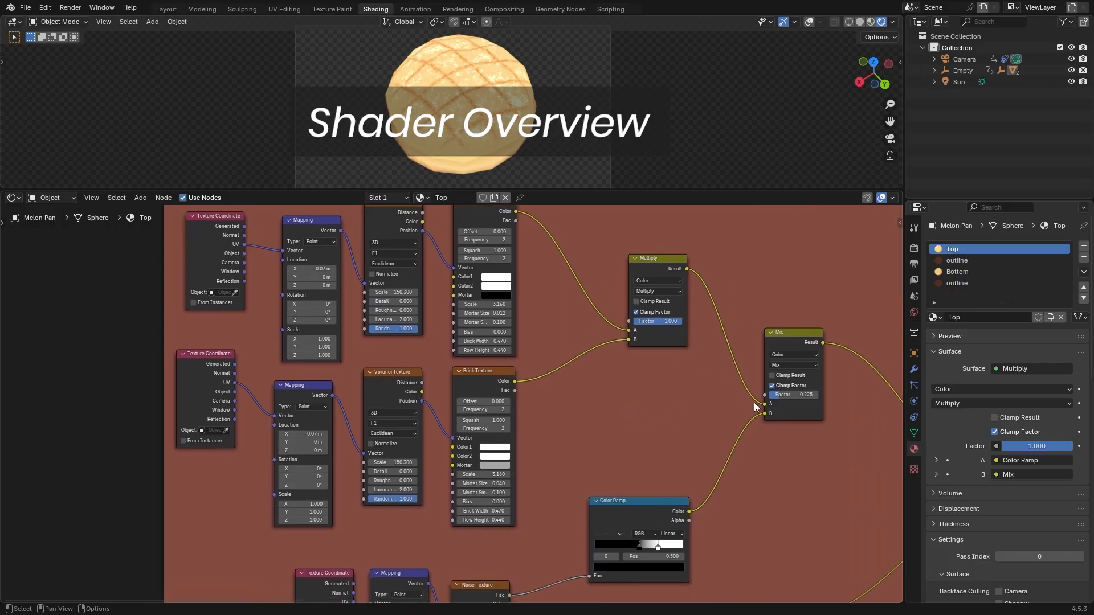
middle_click_drag(732, 462, 656, 328)
scroll(674, 303, "down", 1)
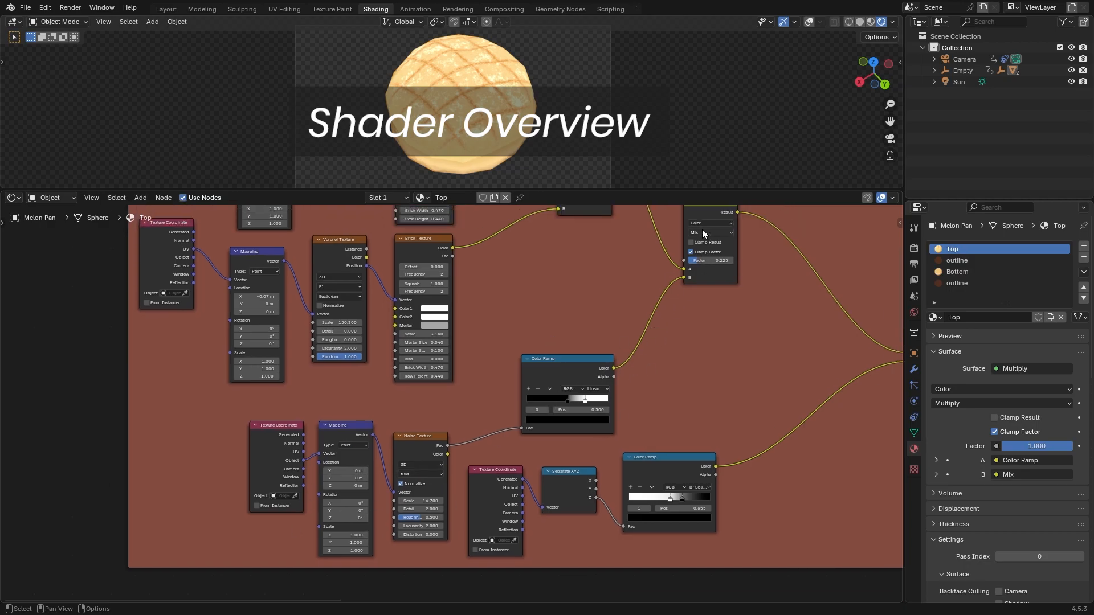
scroll(708, 395, "down", 3)
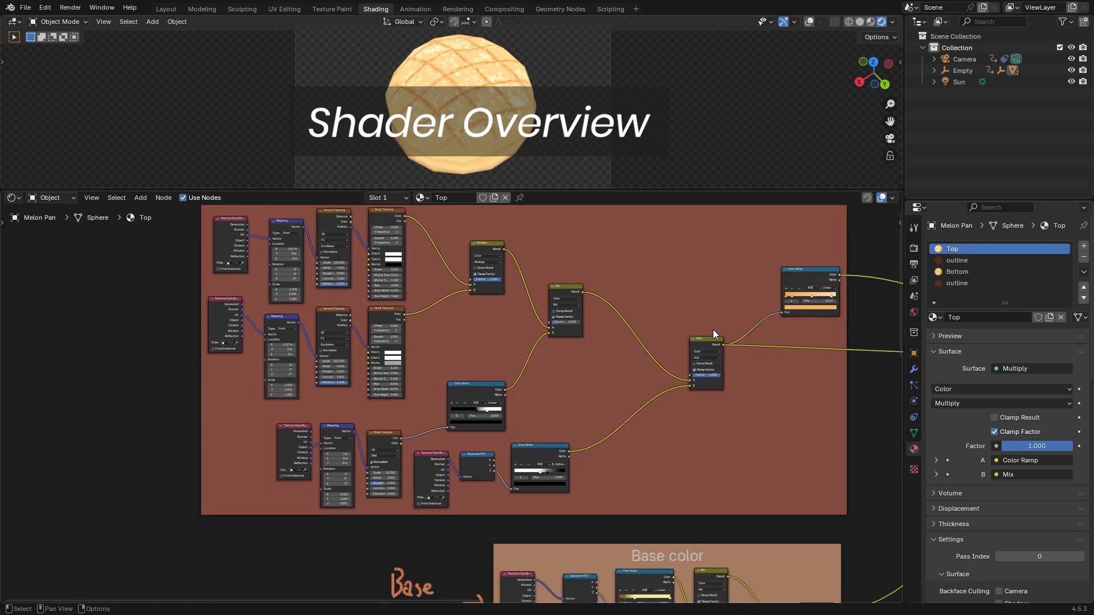
scroll(675, 399, "down", 5)
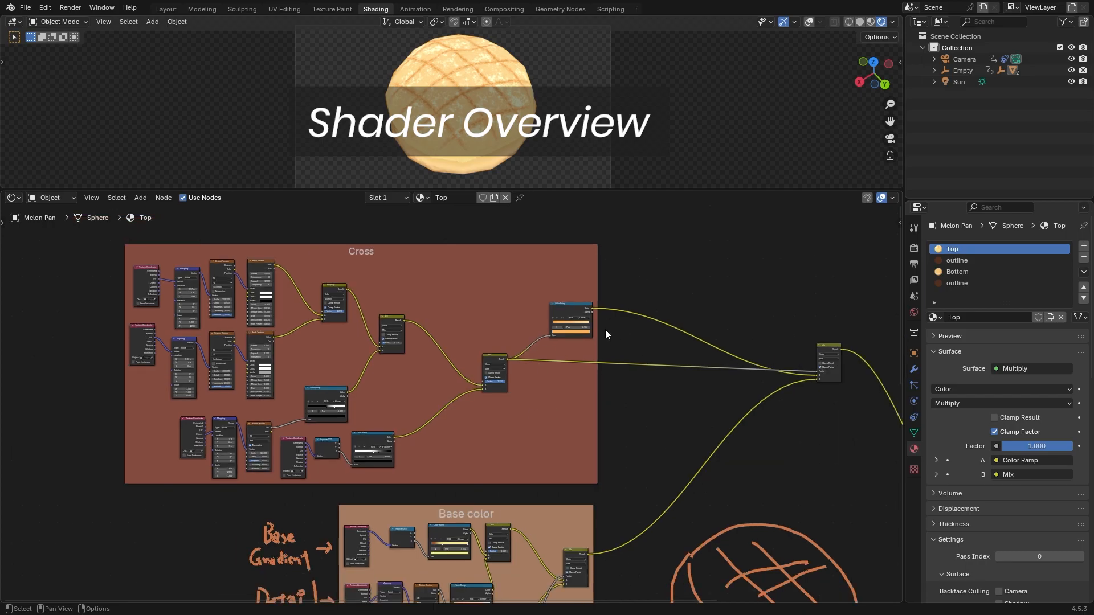
Step: Review the Base color frame of the Top material, covering the base gradient, detail and sugar node rows and how they are mixed
middle_click_drag(632, 490, 605, 453)
scroll(640, 403, "up", 4)
scroll(606, 442, "down", 3)
scroll(605, 453, "up", 3)
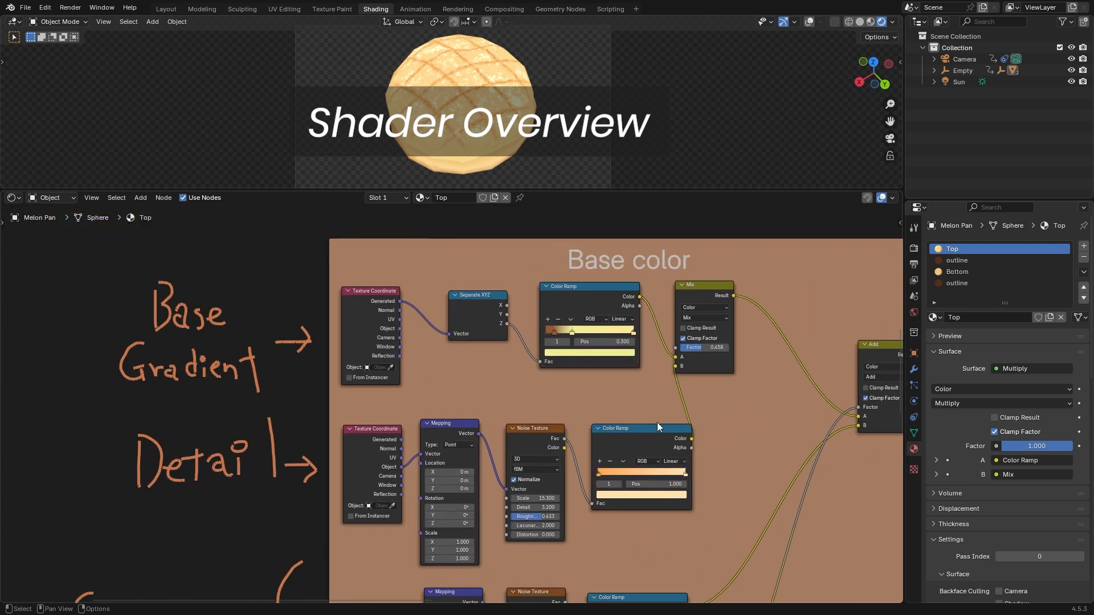
middle_click_drag(749, 438, 708, 462)
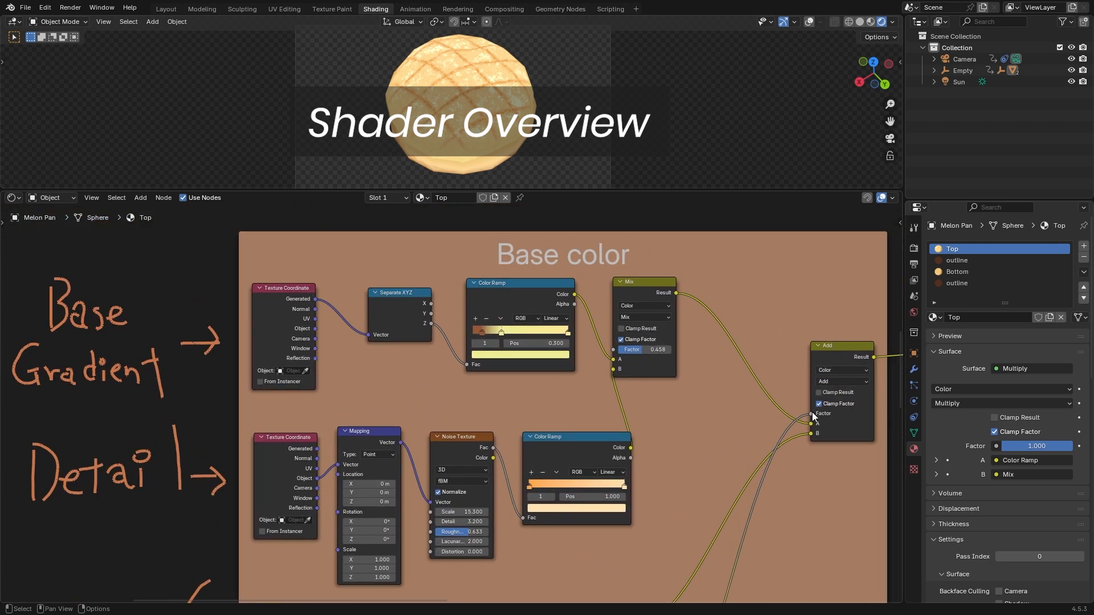
scroll(802, 422, "down", 3)
middle_click_drag(771, 488, 765, 412)
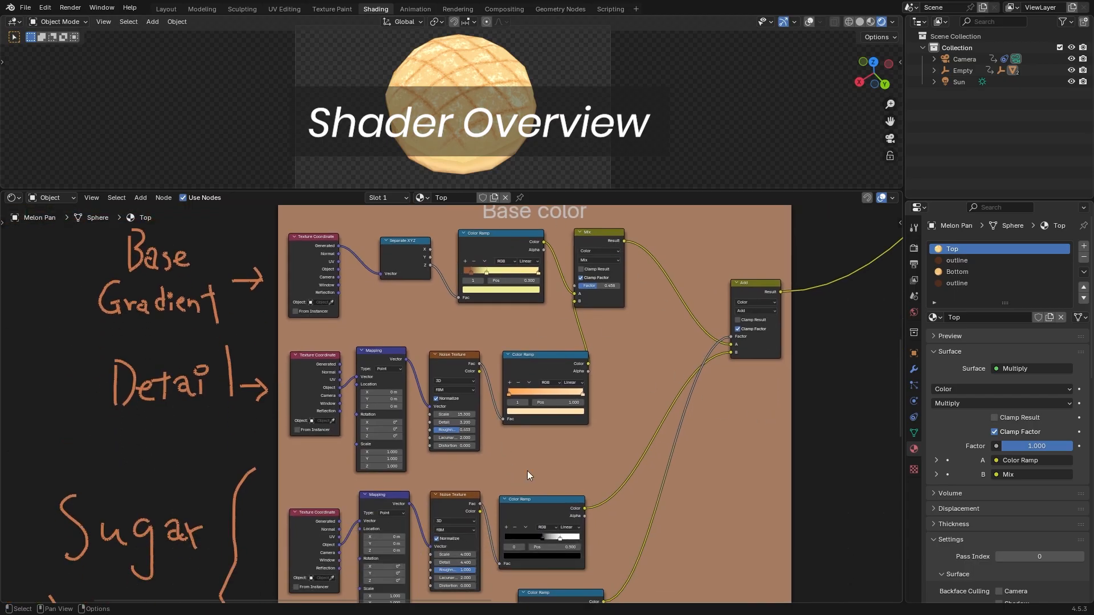
middle_click_drag(582, 460, 599, 379)
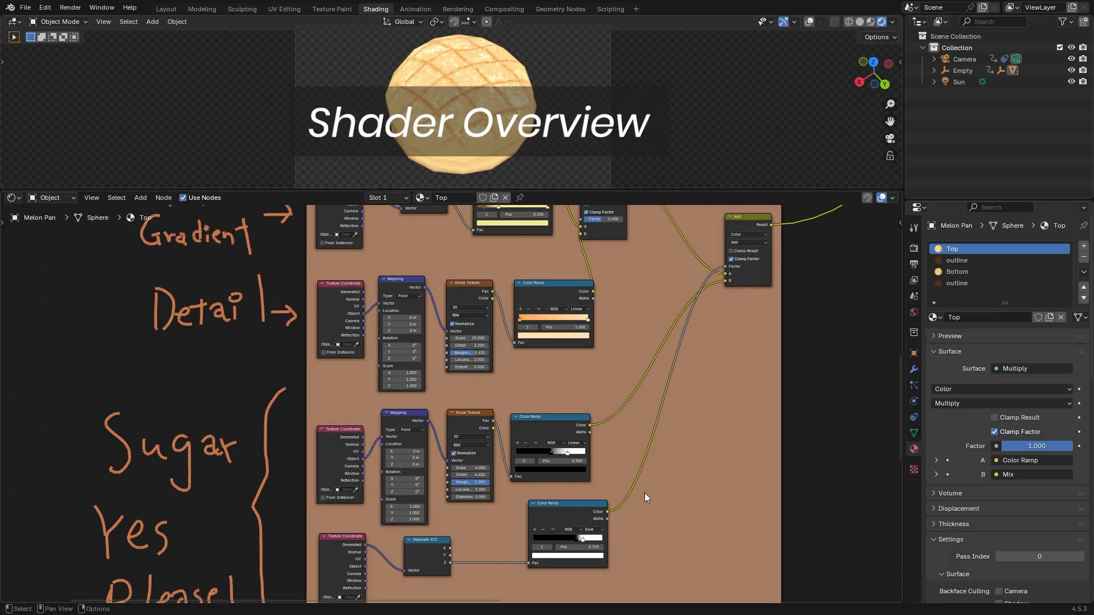
middle_click_drag(645, 497, 665, 499)
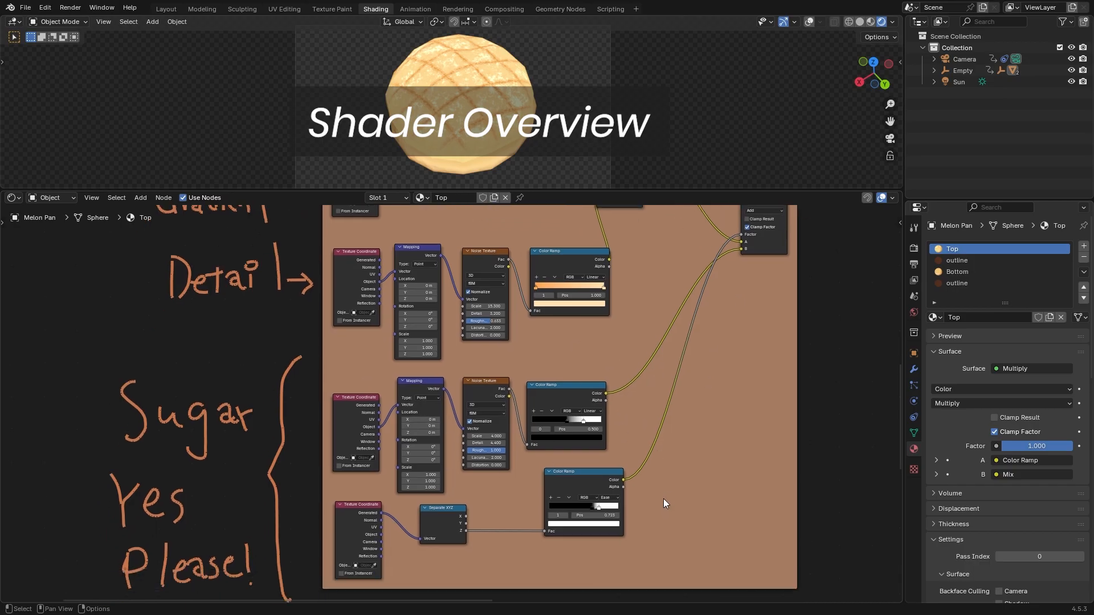
scroll(663, 498, "down", 1)
scroll(688, 429, "down", 5)
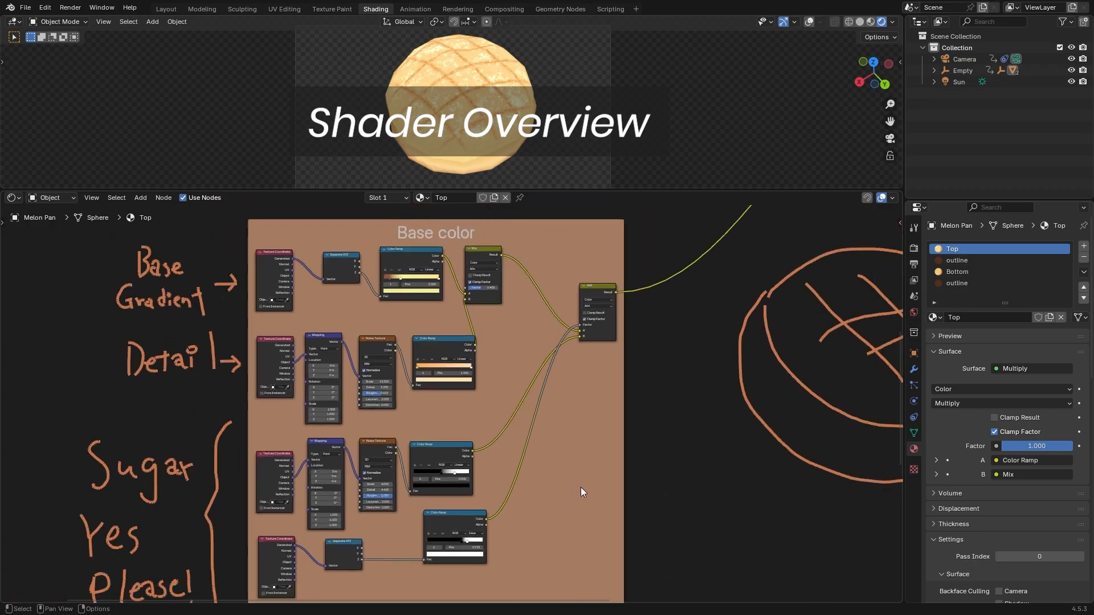
Step: Move the Cel Shading frame directly beside the Bump frame
middle_click_drag(601, 464, 600, 484)
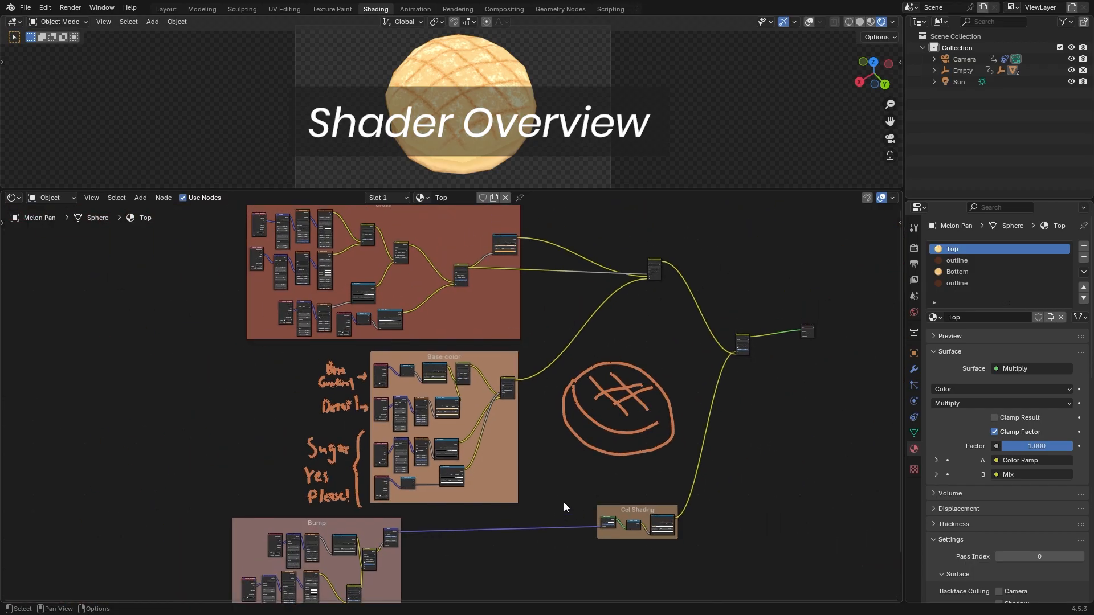
middle_click_drag(583, 471, 647, 360)
scroll(739, 359, "up", 1)
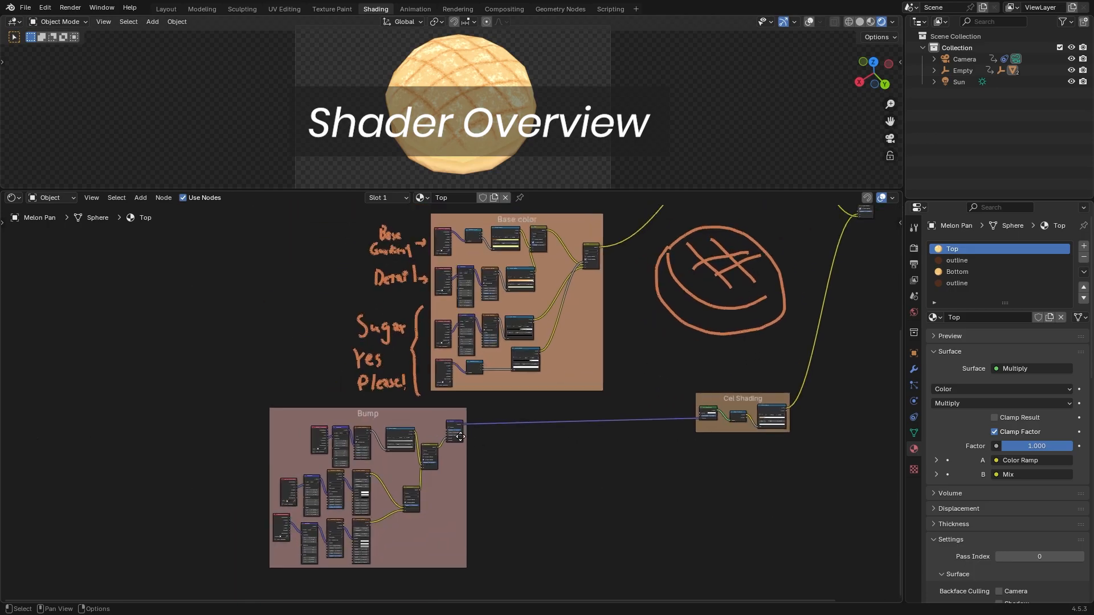
mouse_move(709, 392)
left_mouse_down()
mouse_move(596, 418)
mouse_move(499, 413)
mouse_move(509, 427)
left_mouse_up()
Step: Review the Bump frame of the Top material, from its noise, Voronoi and brick texture rows through the Multiply nodes to the Bump node
scroll(510, 427, "up", 5)
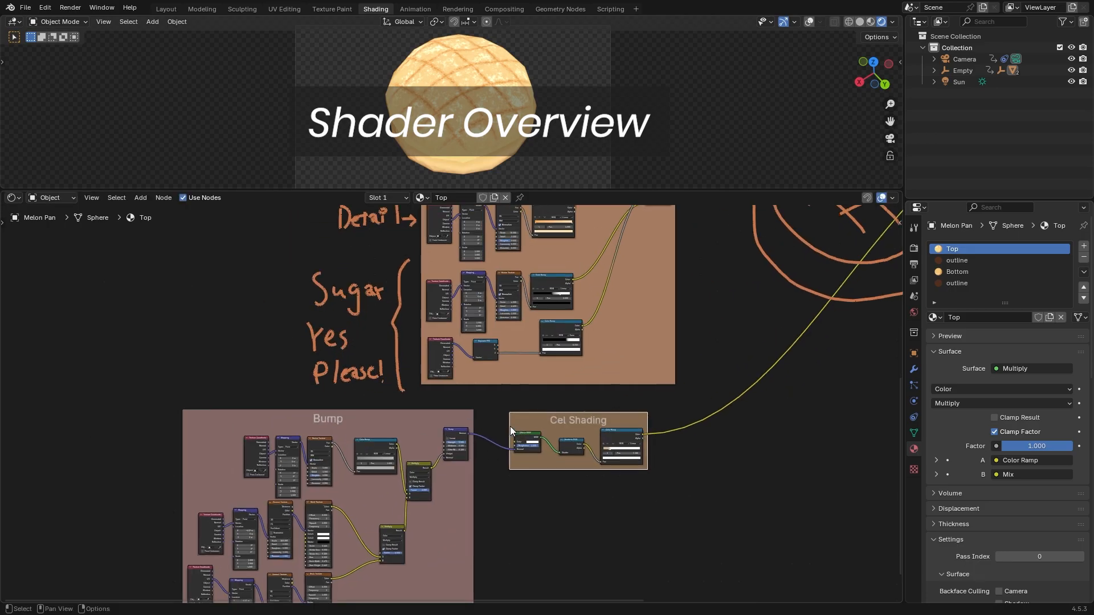
scroll(657, 348, "up", 2)
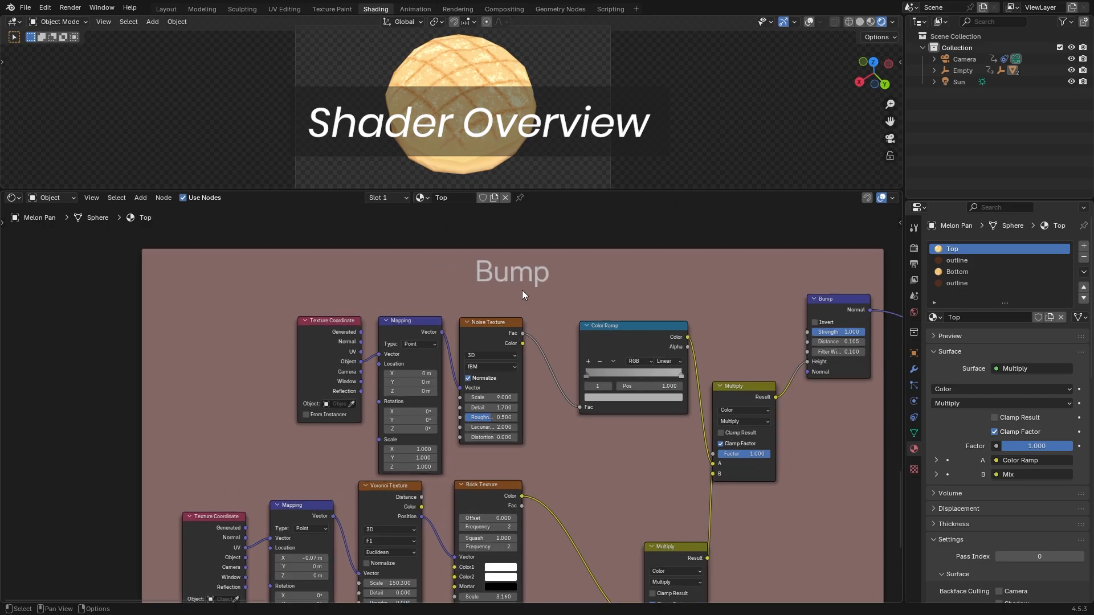
left_click_drag(753, 347, 715, 325)
scroll(708, 317, "down", 4)
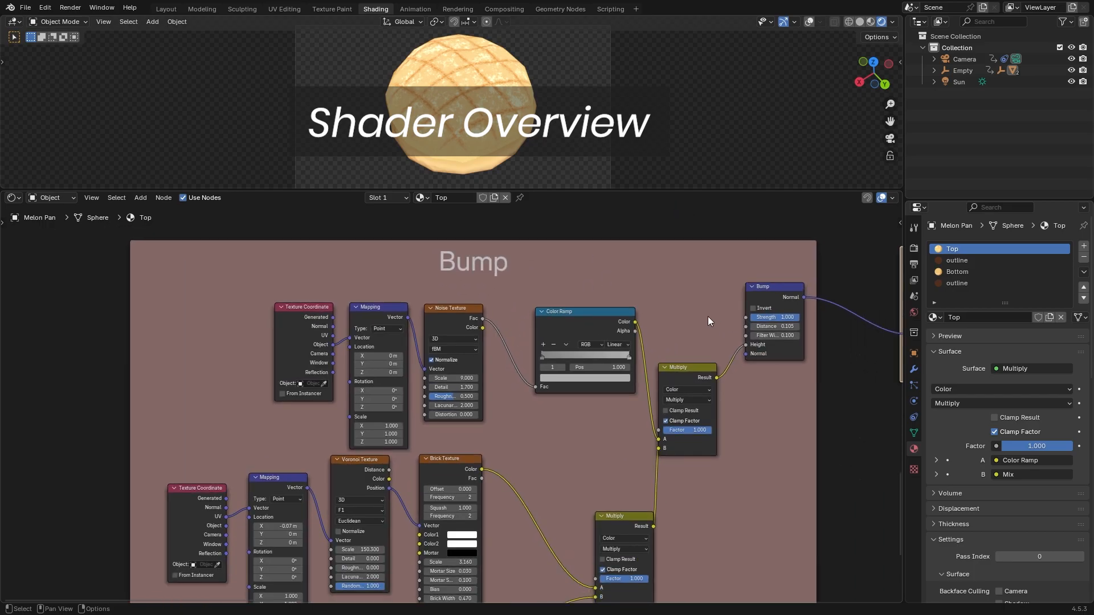
middle_click_drag(711, 338, 751, 272)
scroll(751, 273, "down", 1)
scroll(748, 286, "up", 1)
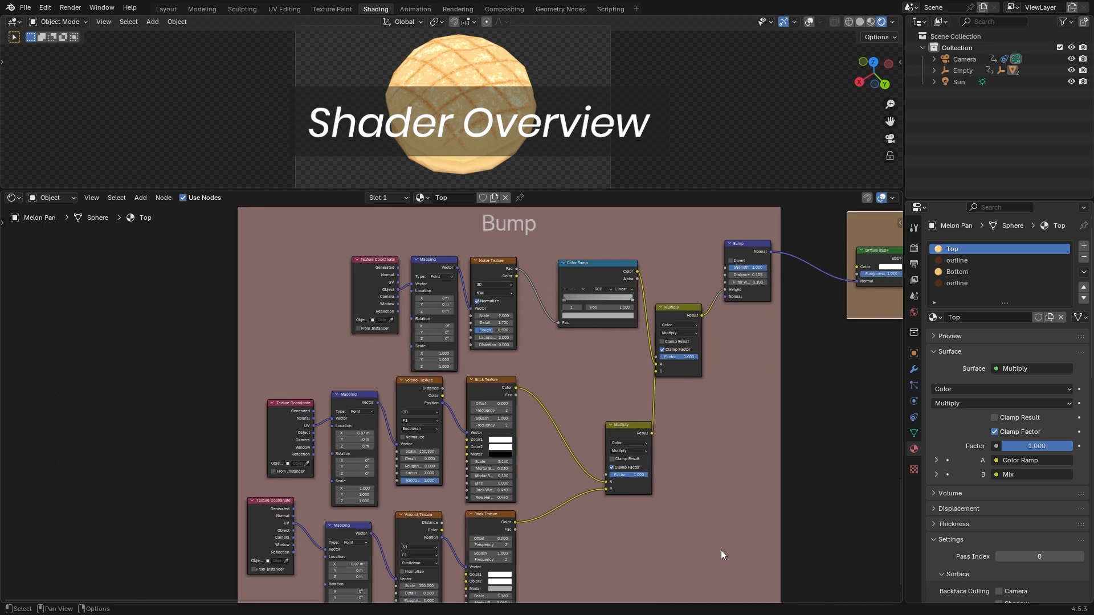
scroll(720, 549, "down", 1)
middle_click_drag(719, 549, 748, 434)
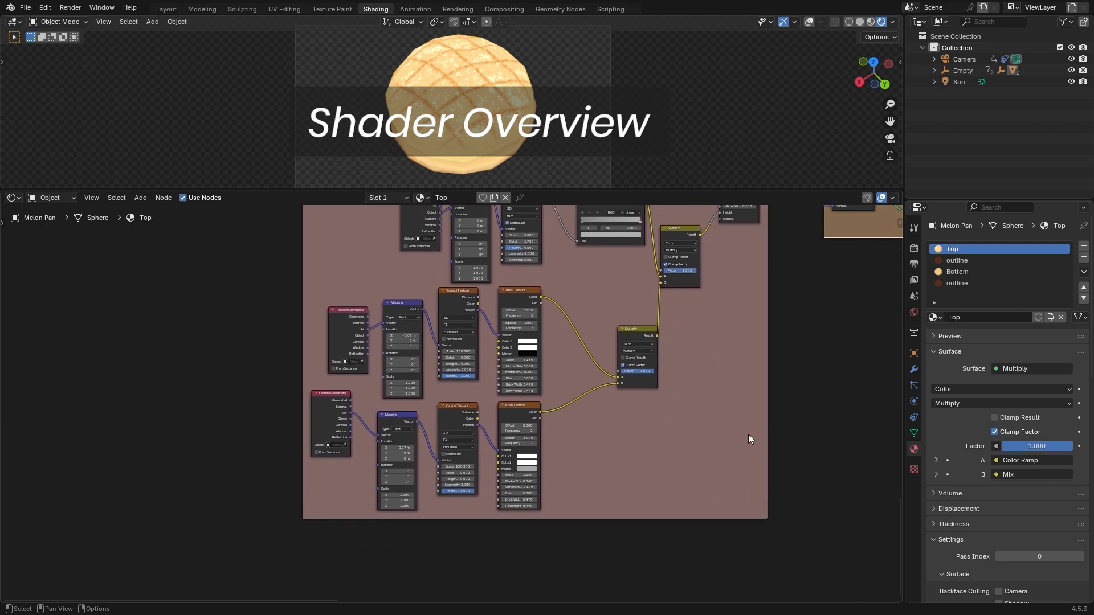
scroll(350, 445, "up", 2)
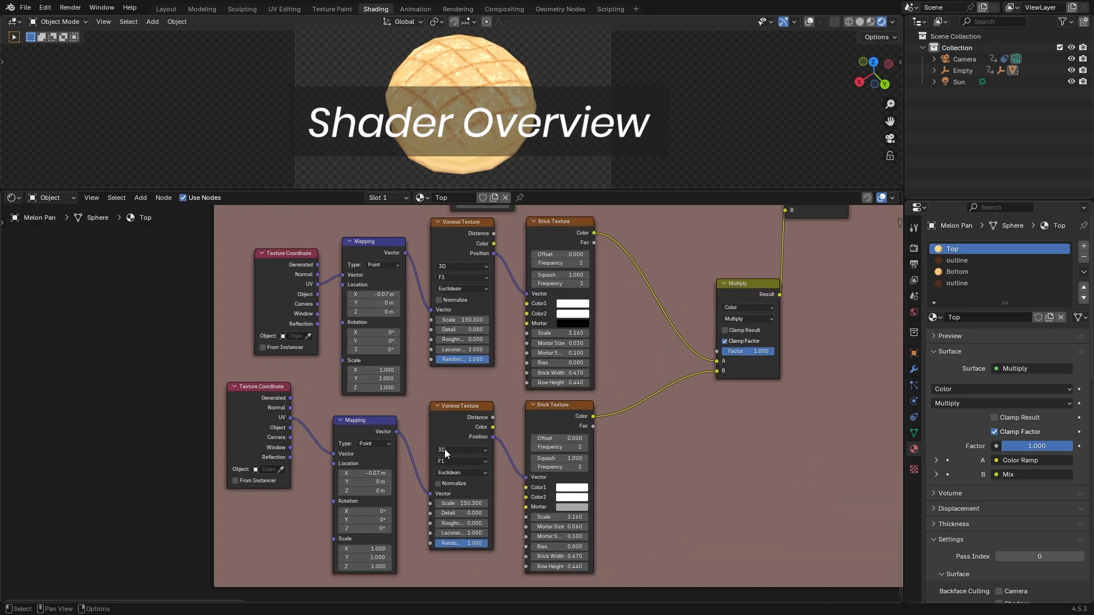
scroll(692, 409, "down", 3)
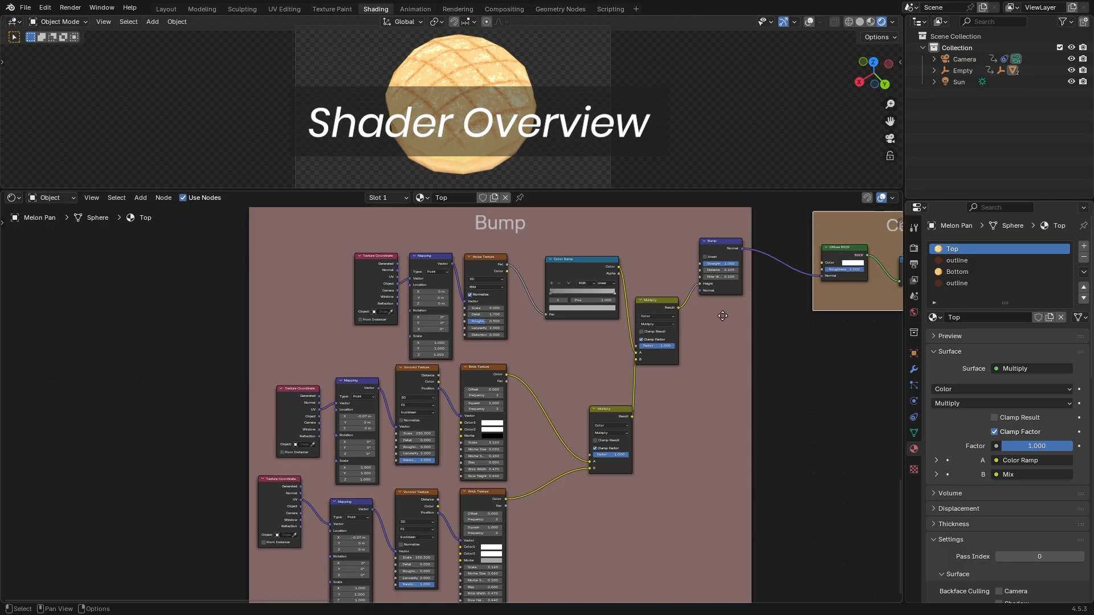
Step: Review the Top material's Cel Shading frame and follow its output through the final Multiply node to the Material Output
middle_click_drag(722, 312, 524, 357)
scroll(524, 357, "up", 2)
middle_click_drag(686, 334, 490, 408)
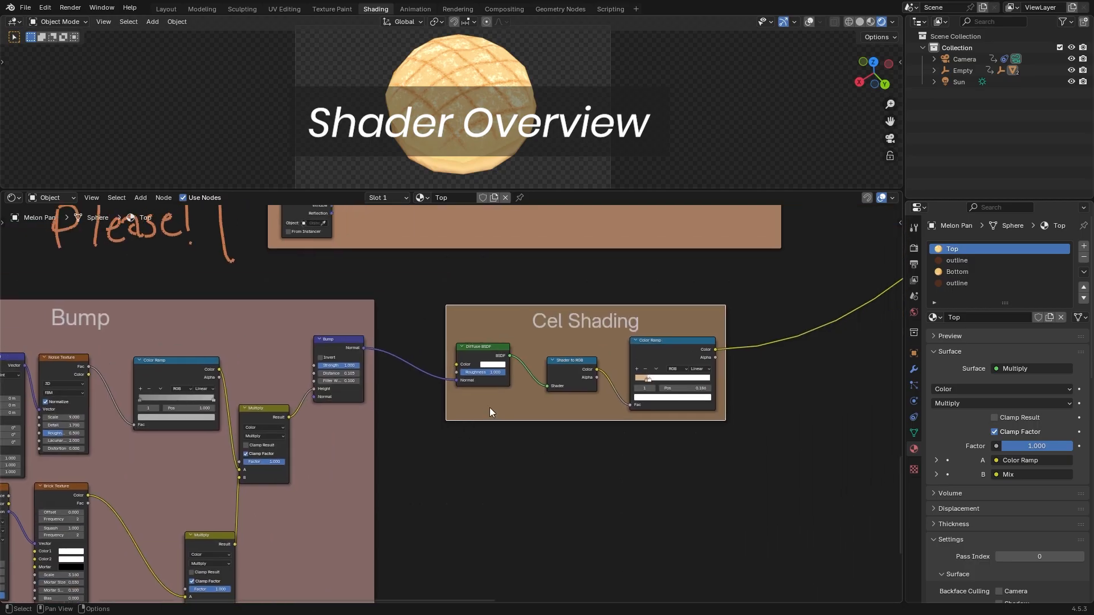
scroll(490, 408, "up", 3)
middle_click_drag(796, 263, 630, 502)
scroll(747, 416, "down", 6)
middle_click_drag(721, 389, 633, 449)
scroll(700, 450, "up", 3)
middle_click_drag(726, 437, 624, 462)
scroll(702, 453, "up", 4)
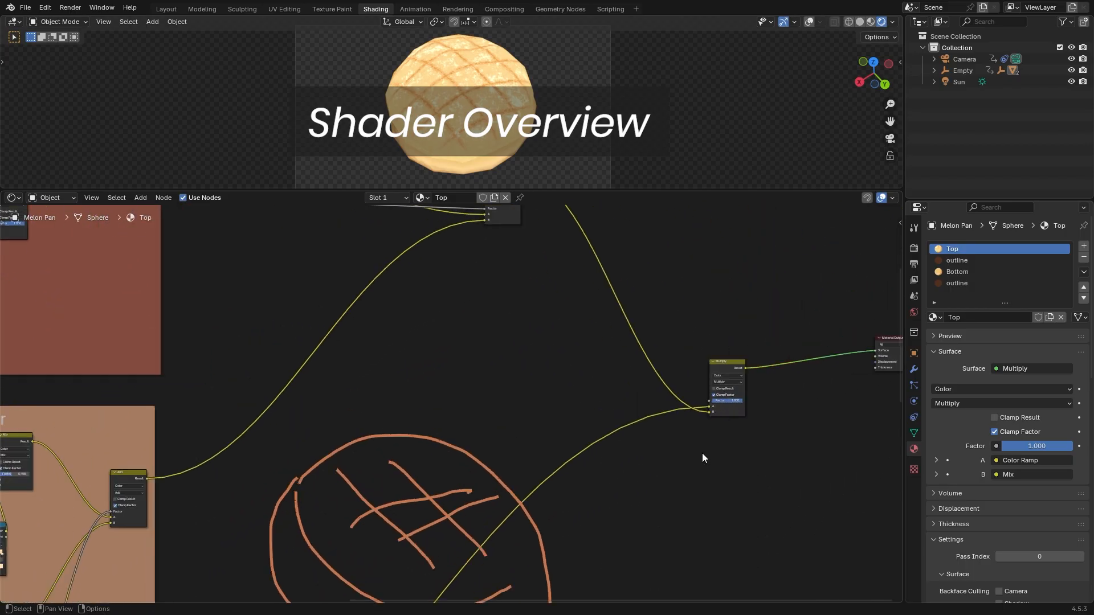
middle_click_drag(701, 453, 528, 505)
scroll(527, 505, "up", 3)
scroll(577, 494, "down", 10)
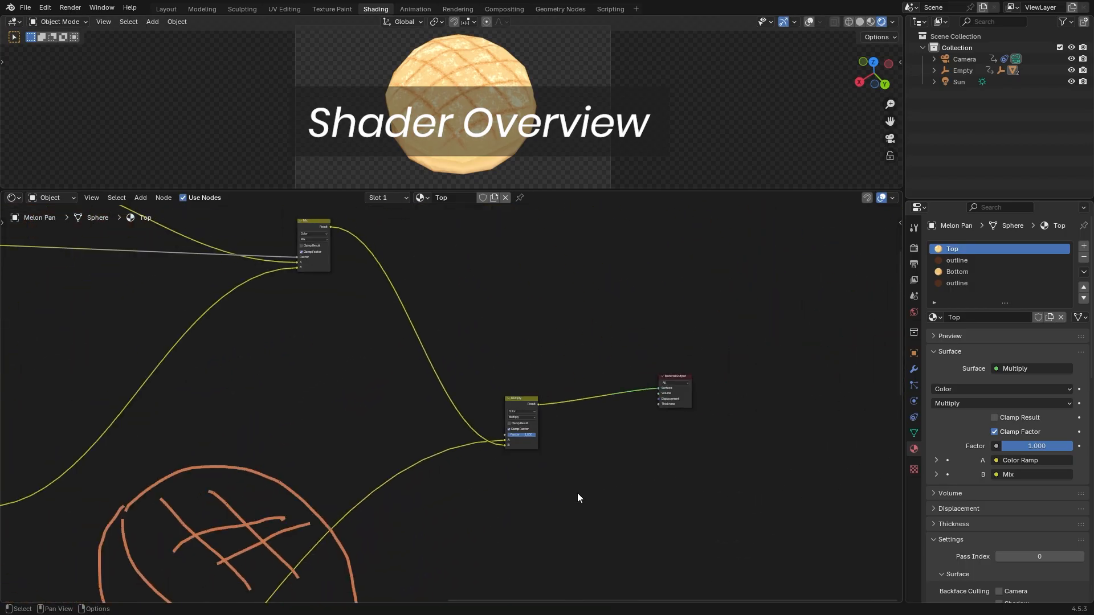
middle_click_drag(569, 501, 720, 433)
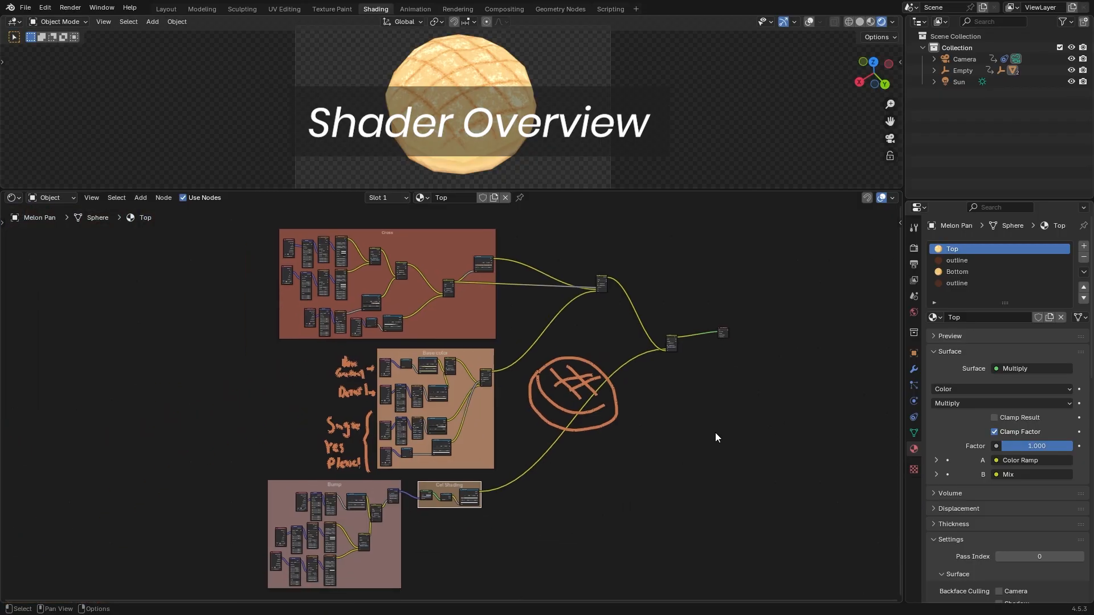
Step: Switch to the Bottom material and review its gradient nodes, Cel Shading frame and noise-driven bump nodes
left_click(981, 272)
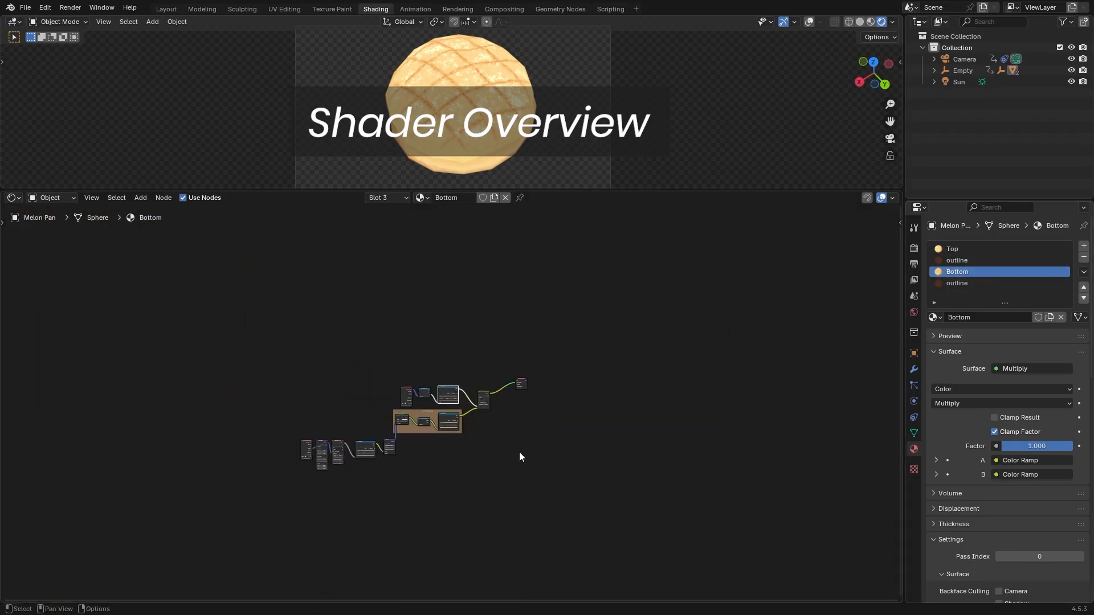
scroll(519, 452, "up", 8)
middle_click_drag(511, 415, 540, 419)
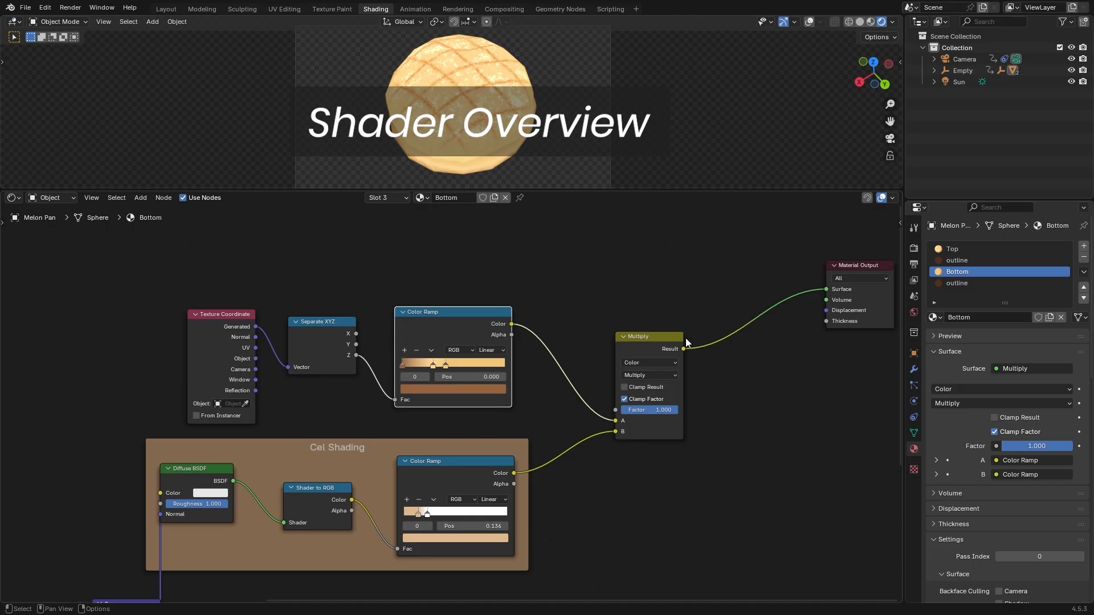
scroll(447, 421, "down", 3)
middle_click_drag(524, 426, 675, 333)
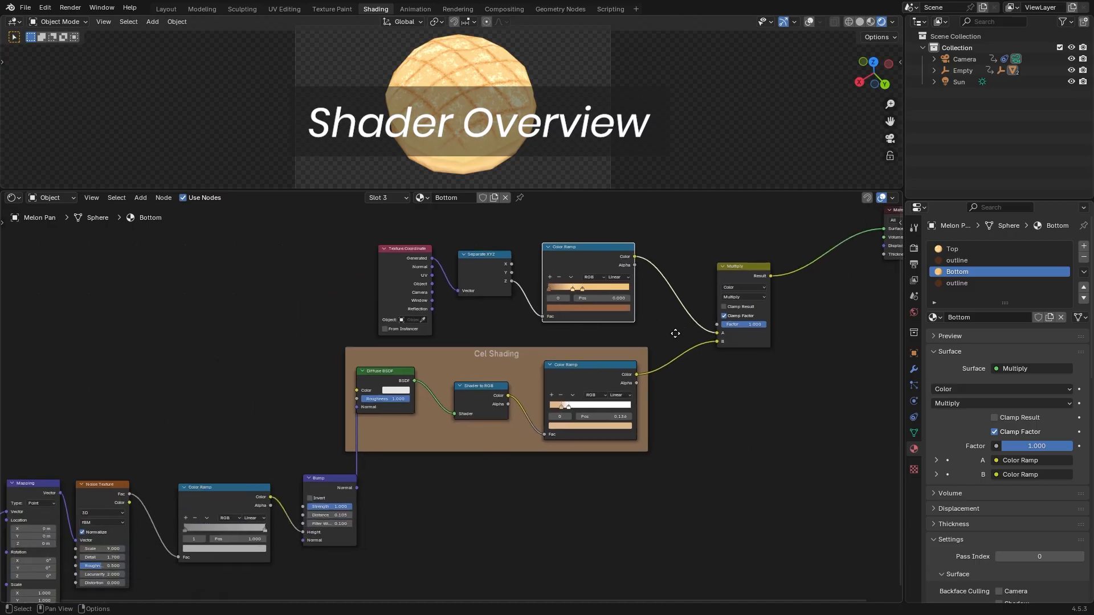
middle_click_drag(506, 537, 646, 462)
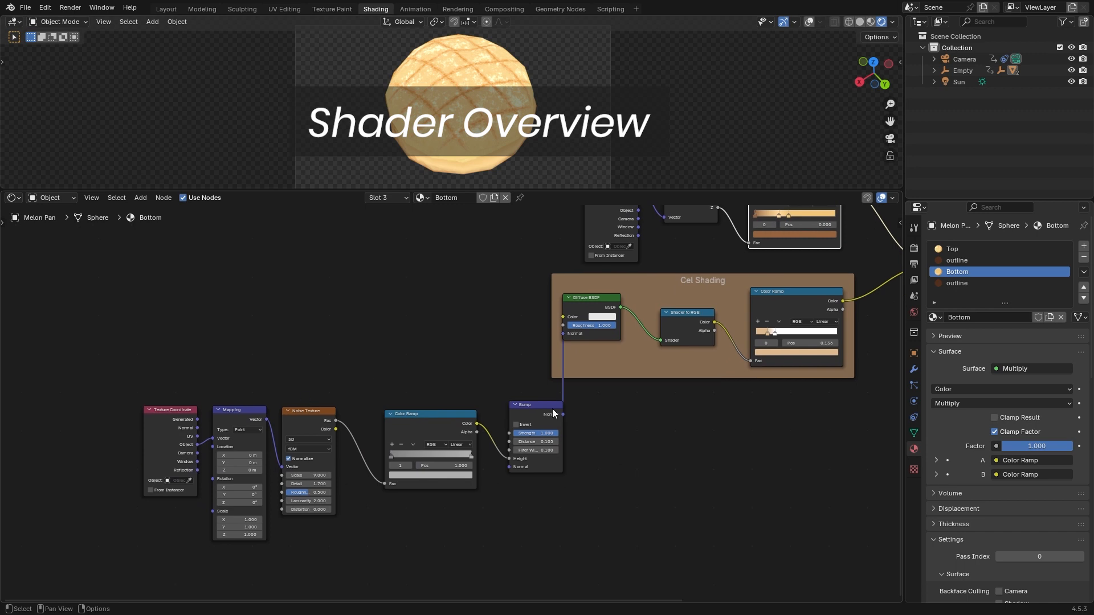
key("Home")
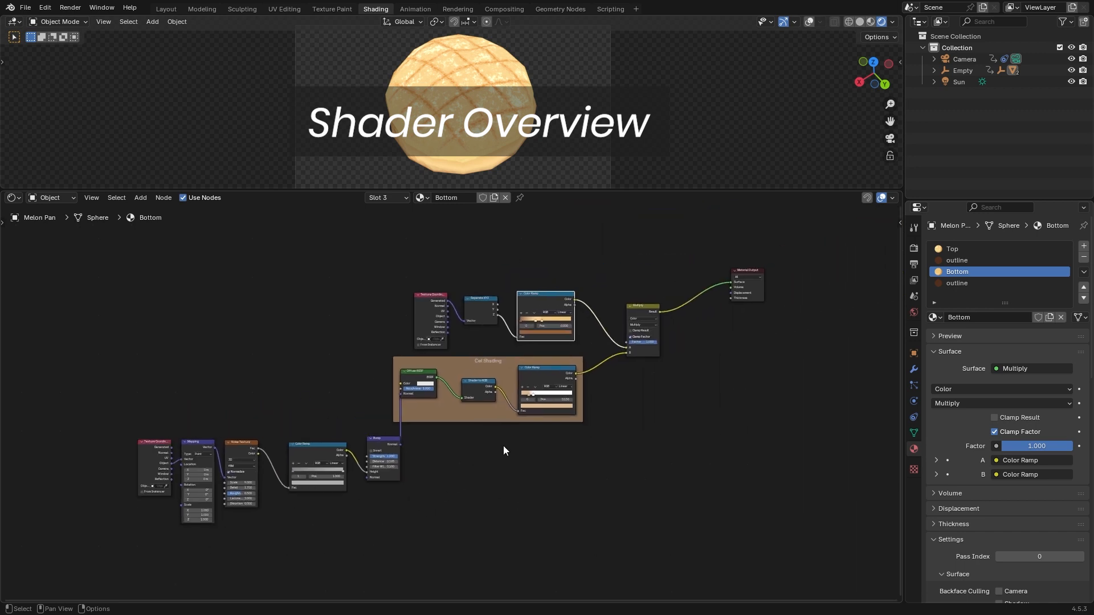